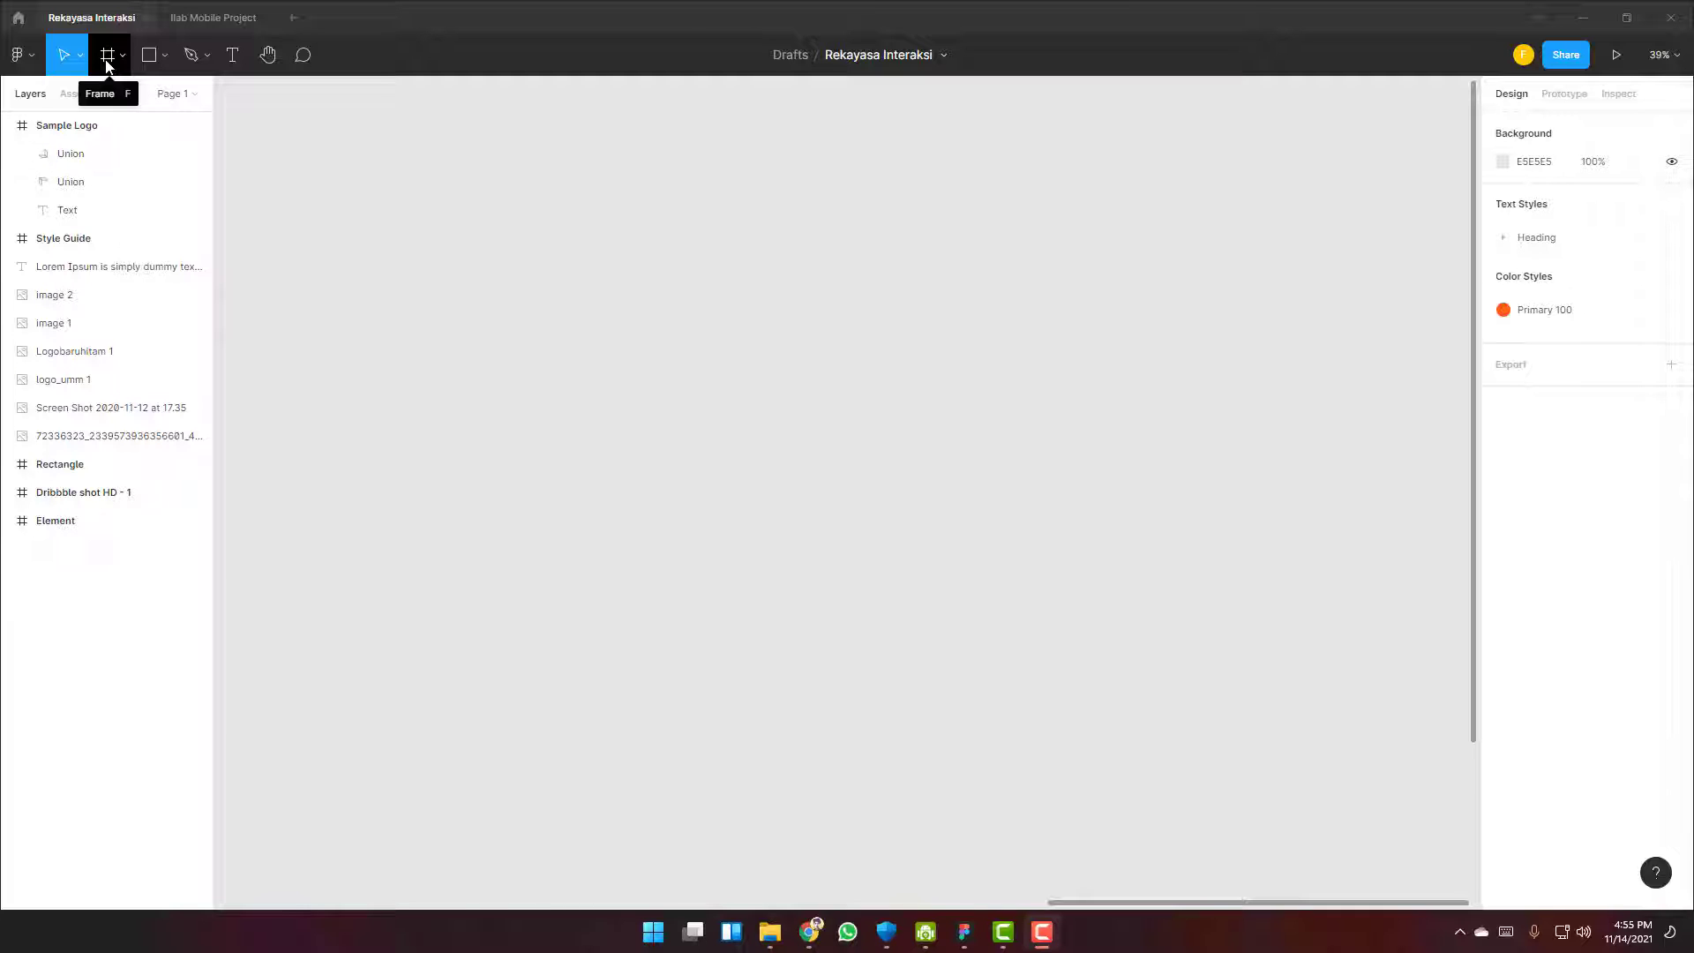
click(164, 64)
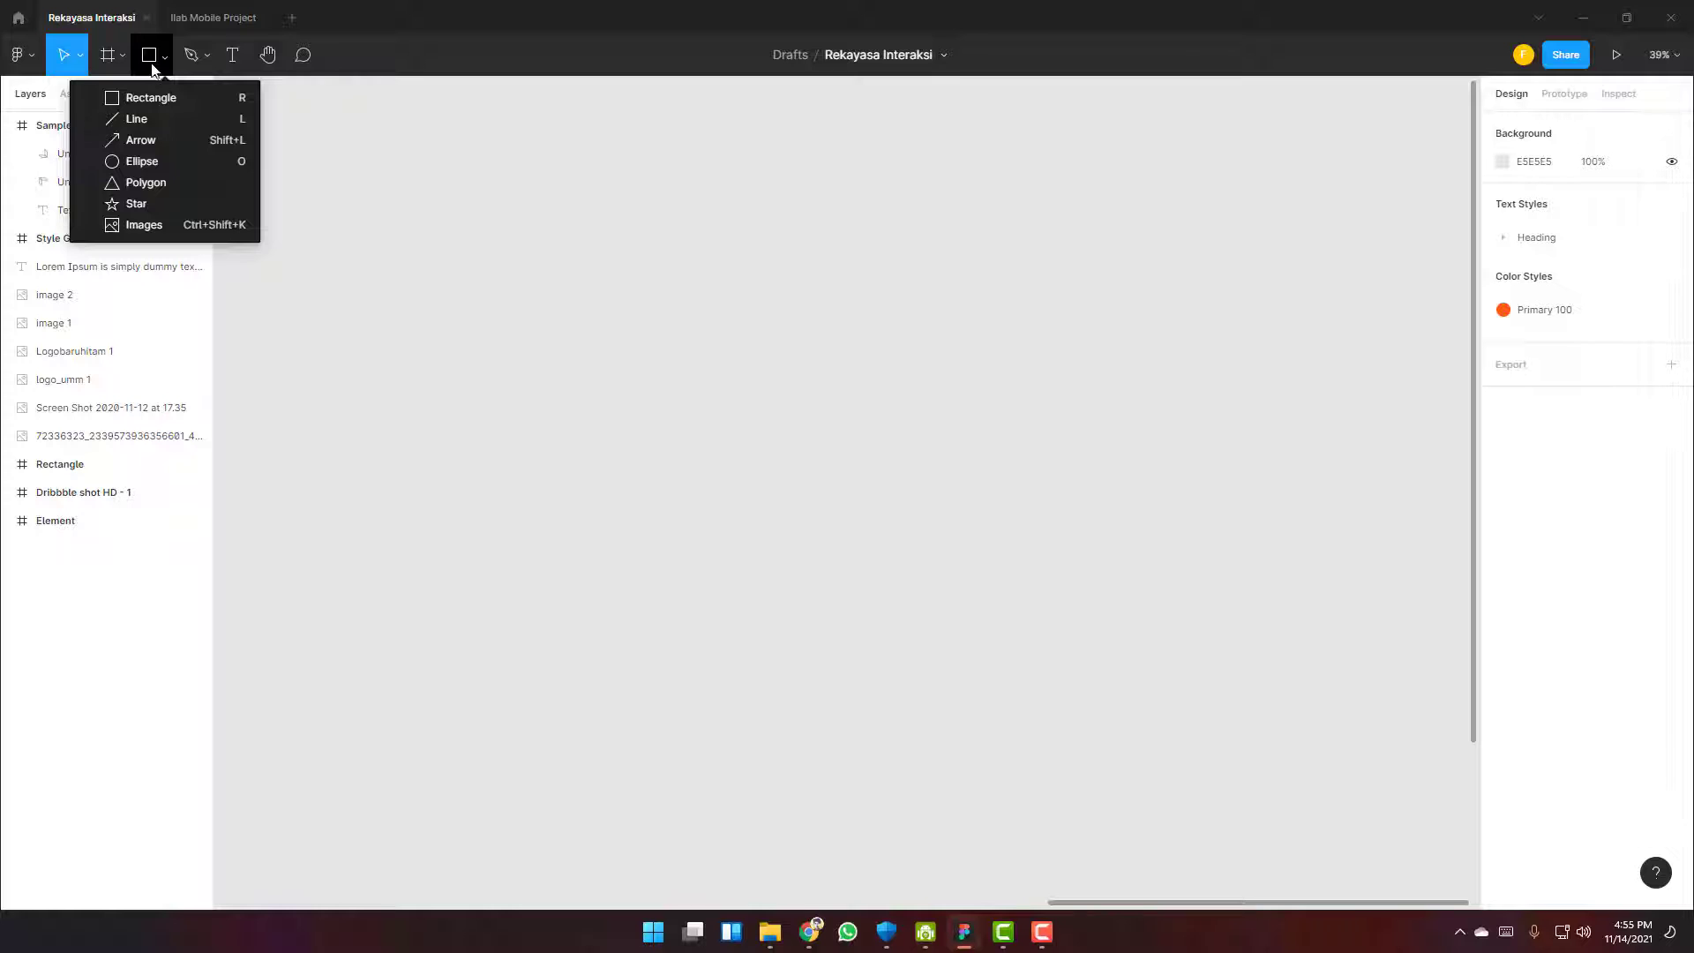
click(329, 4)
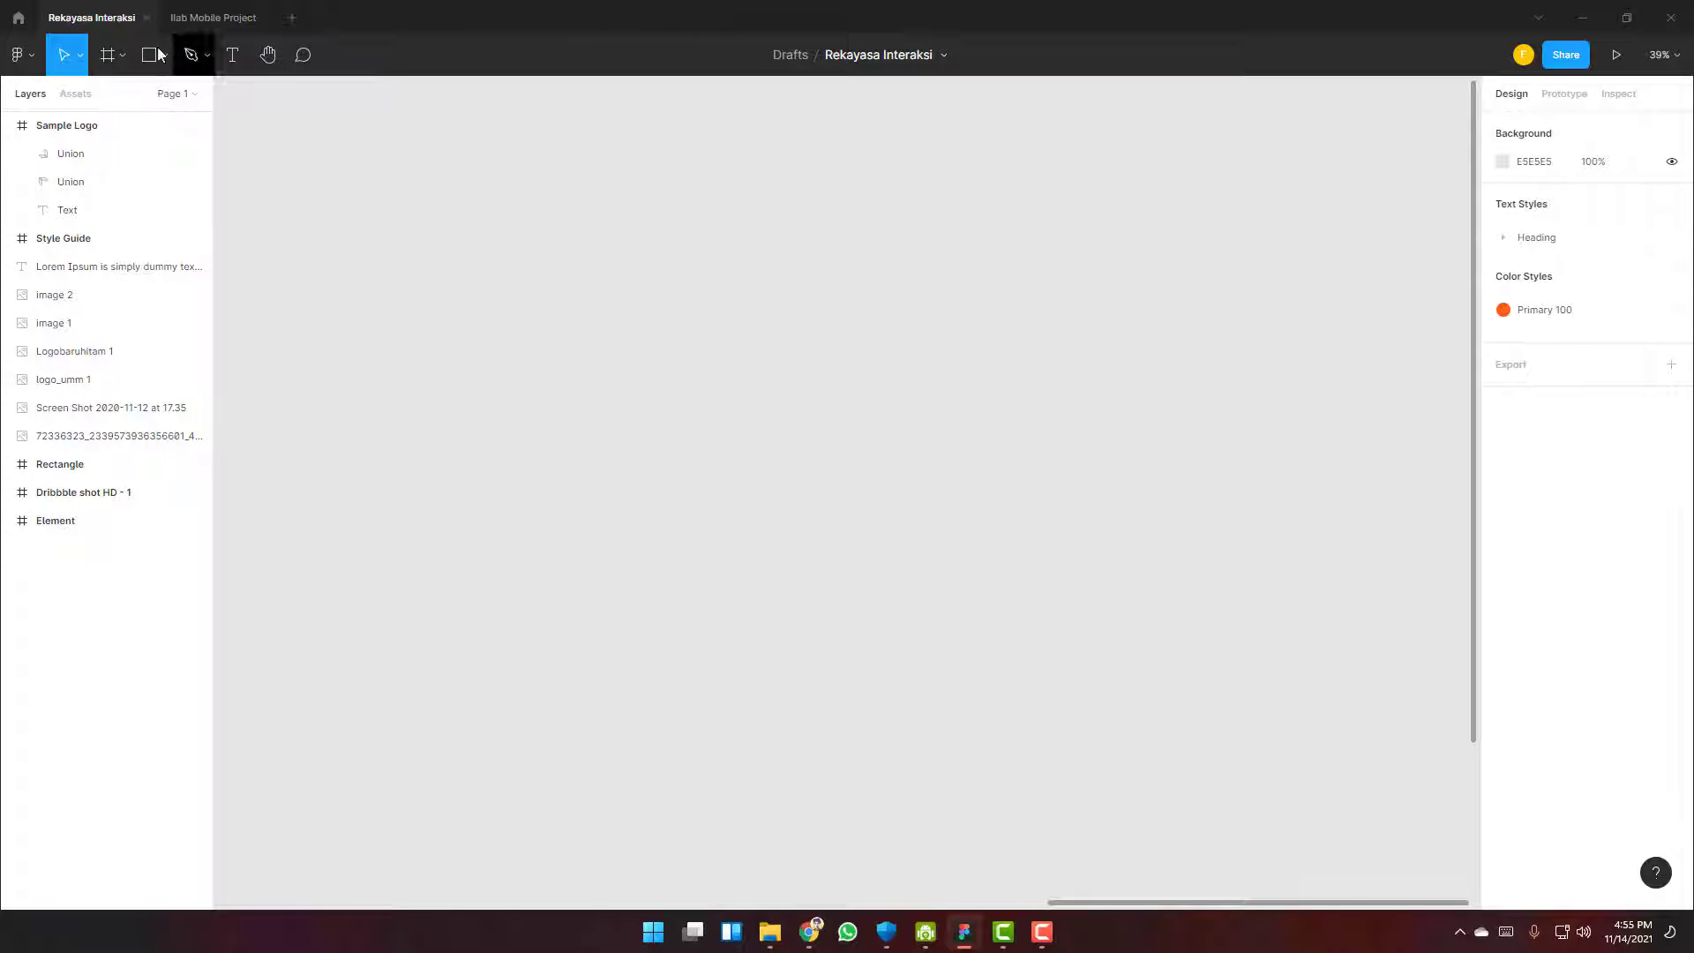
Create a new frame on the empty canvas from the Desktop preset, 1440×1024
click(109, 54)
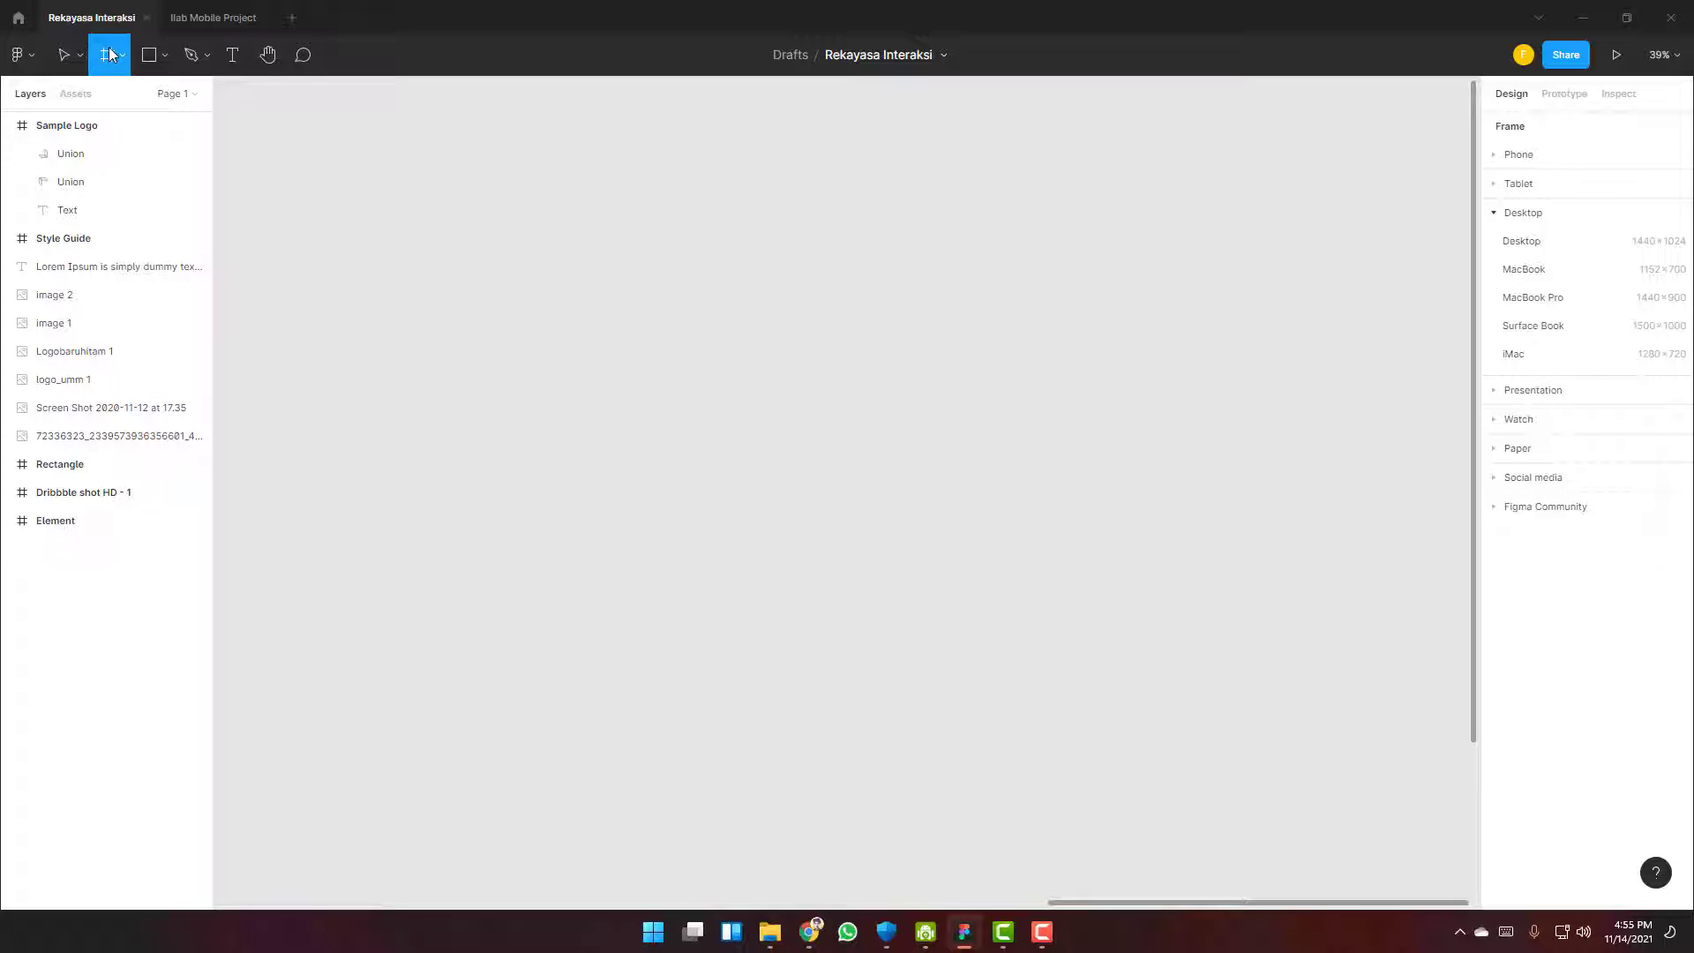
click(1507, 212)
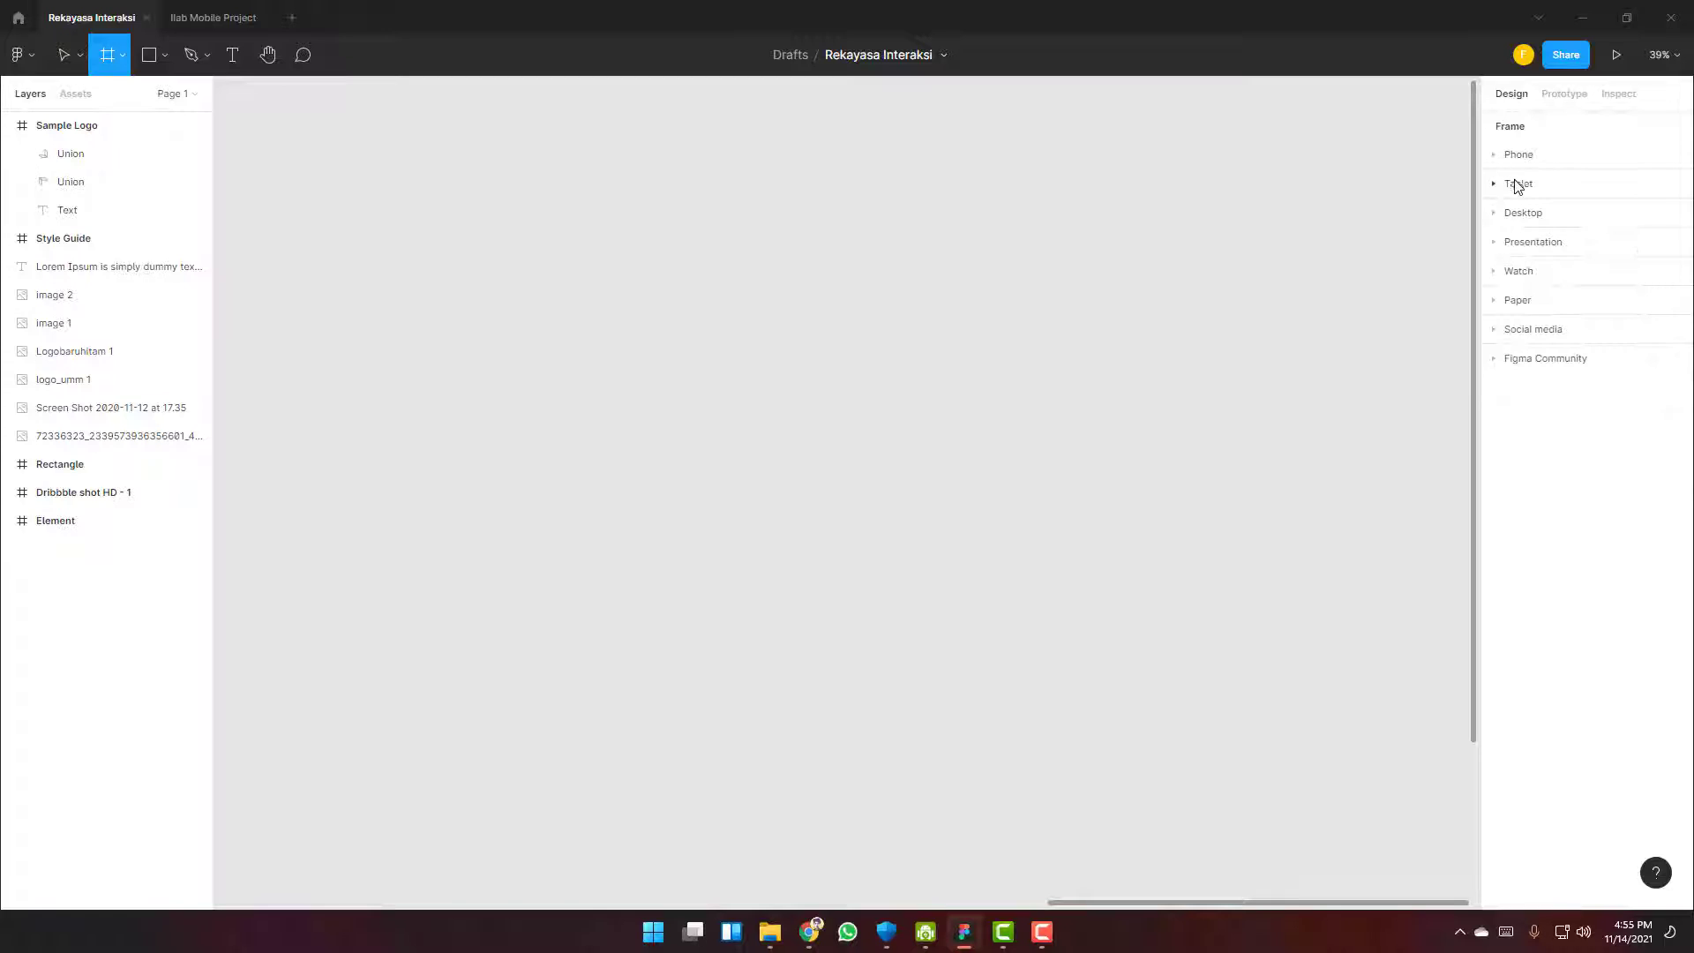
click(1501, 215)
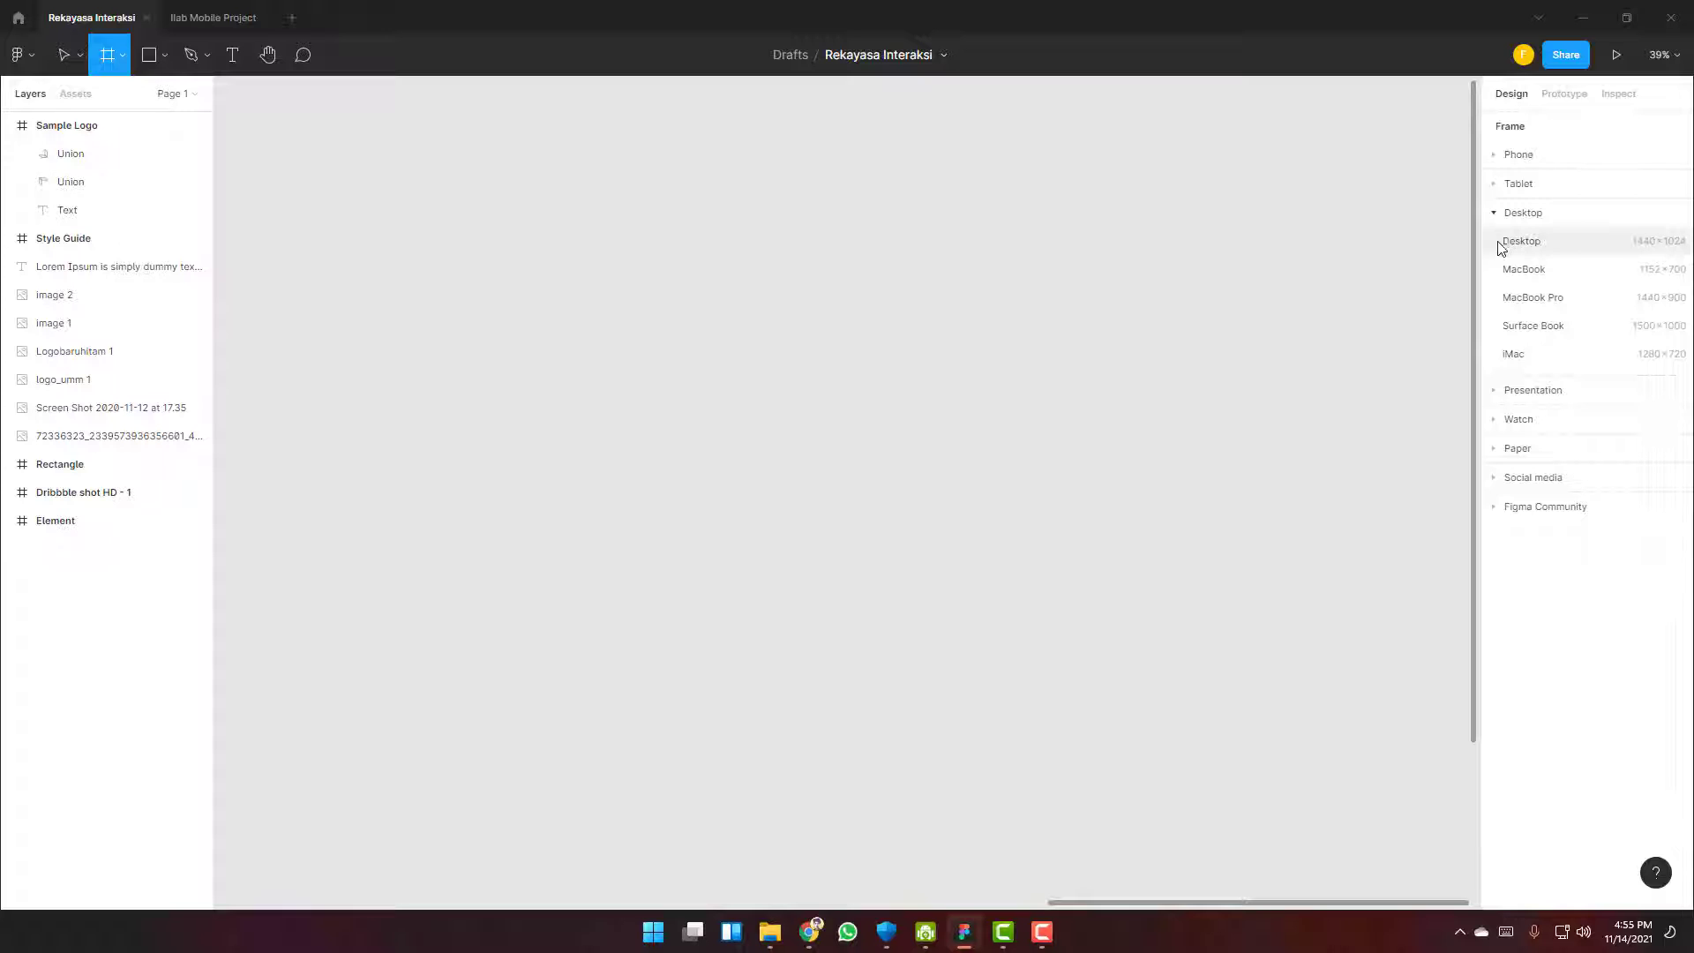
click(1501, 244)
click(1136, 385)
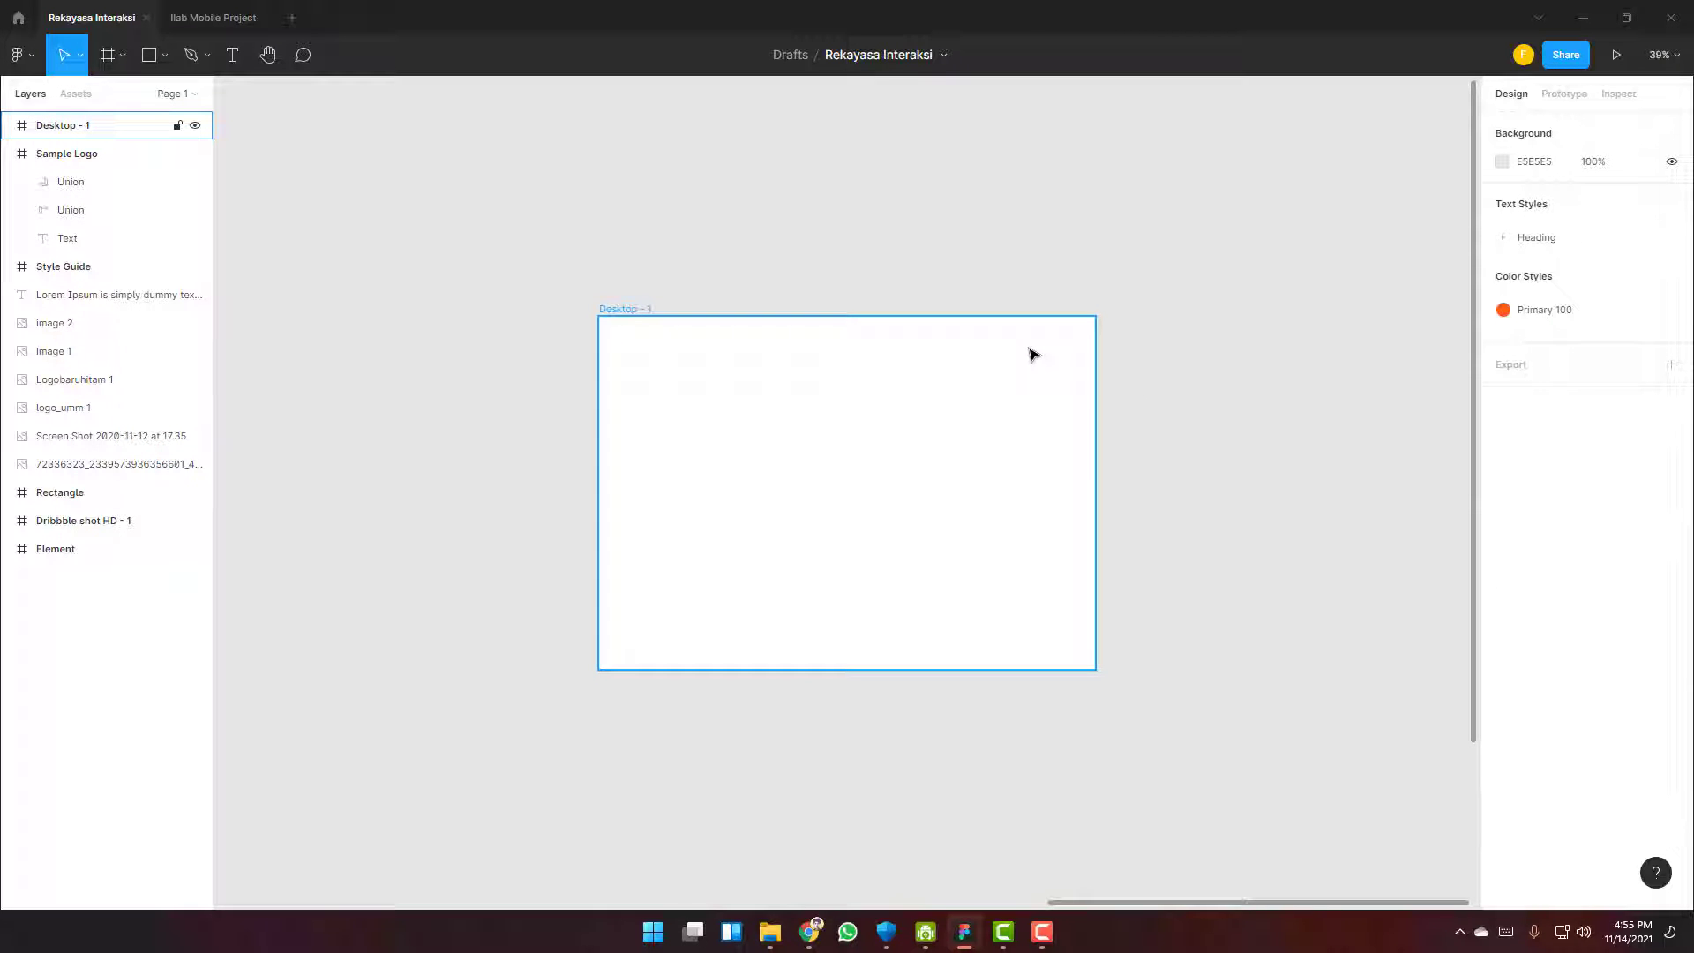
Draw a rectangle about 281×290 near the Desktop - 1 frame's upper-left corner and fill it with dark red
click(148, 56)
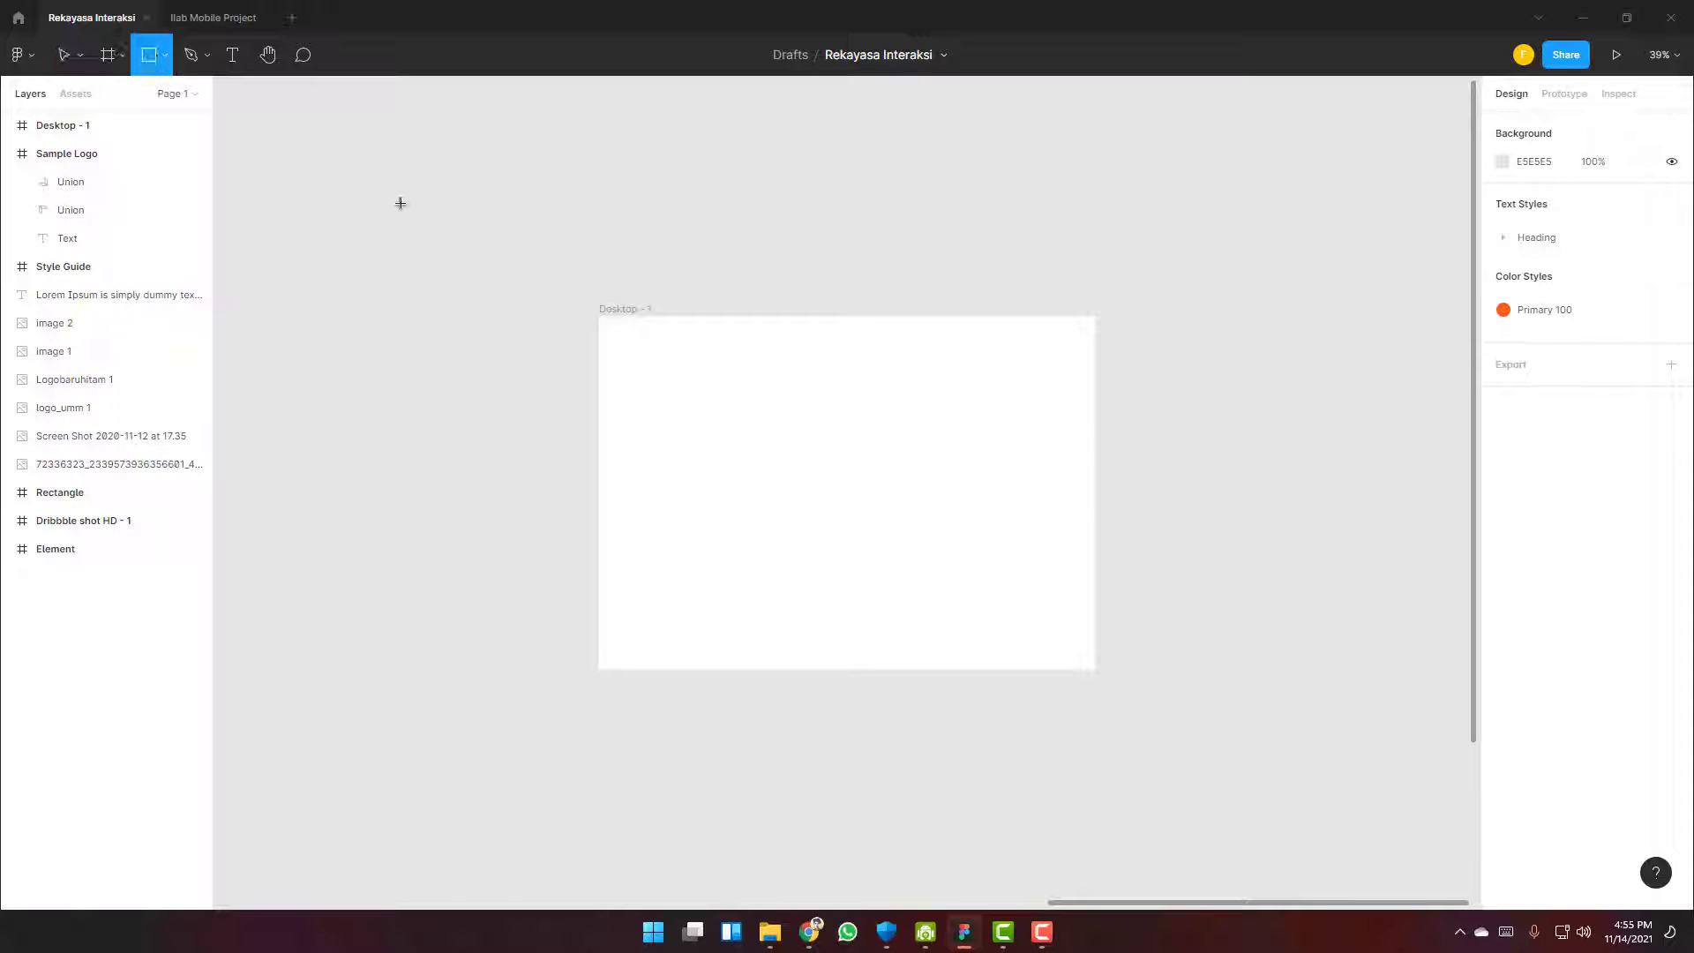
mouse_move(638, 360)
mouse_down()
mouse_move(764, 450)
mouse_move(736, 448)
mouse_up()
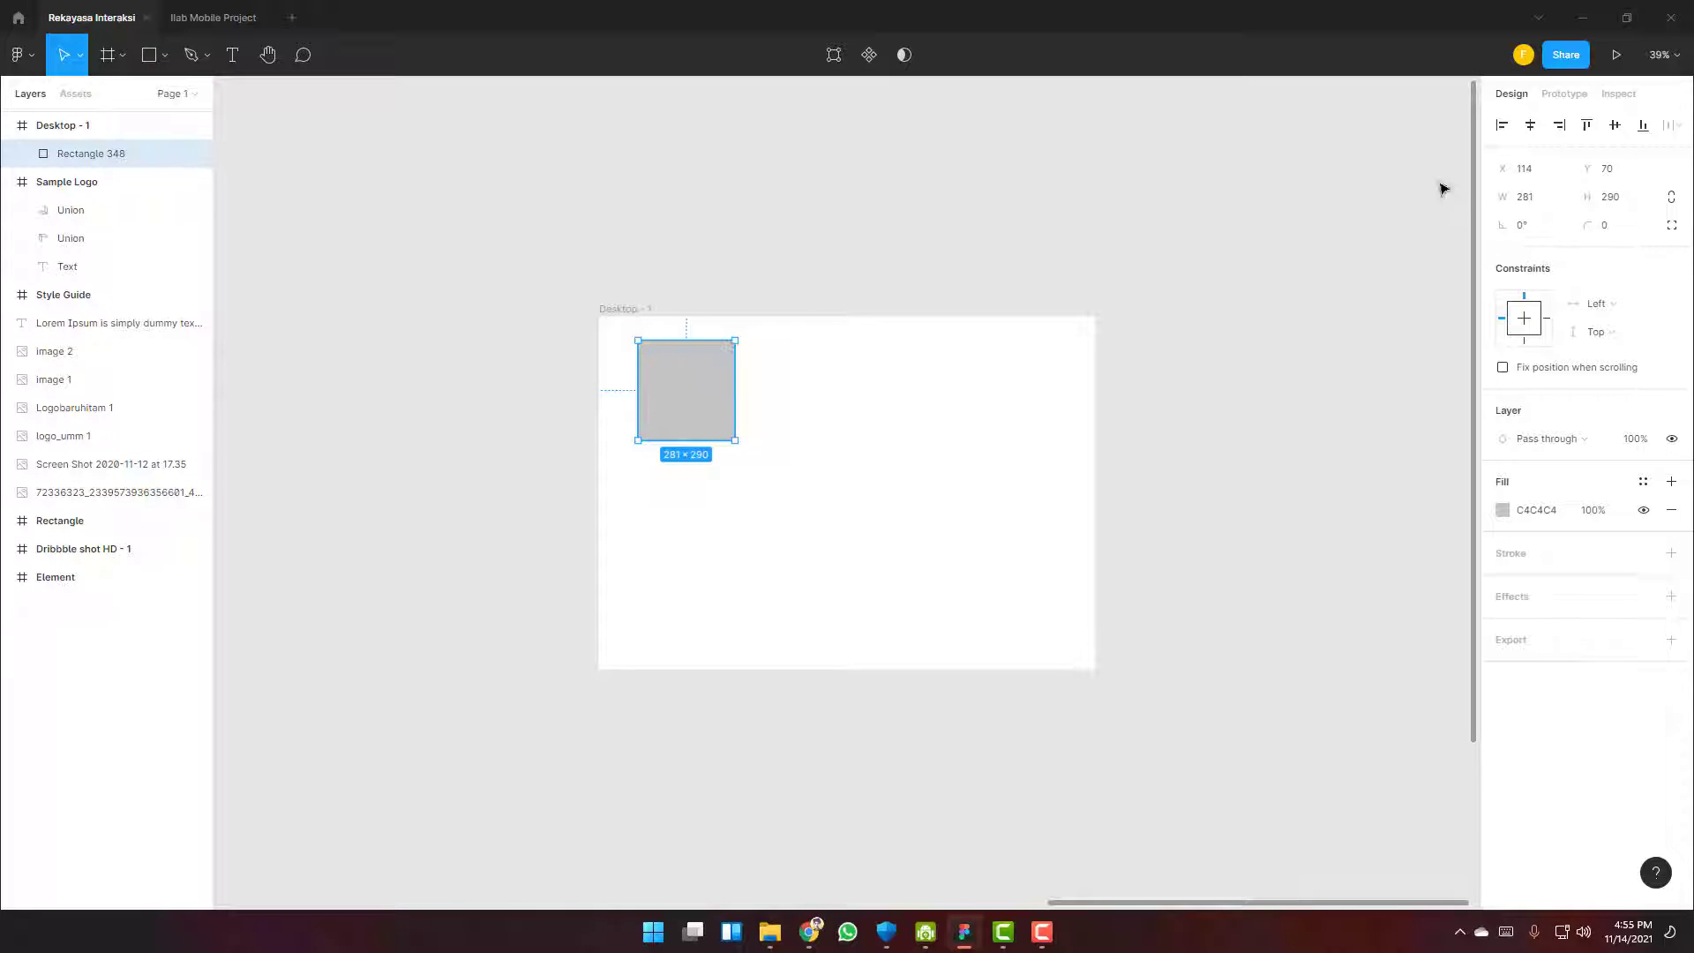
click(1502, 512)
mouse_move(1386, 526)
mouse_down()
mouse_move(1452, 515)
mouse_move(1452, 548)
mouse_up()
click(1205, 482)
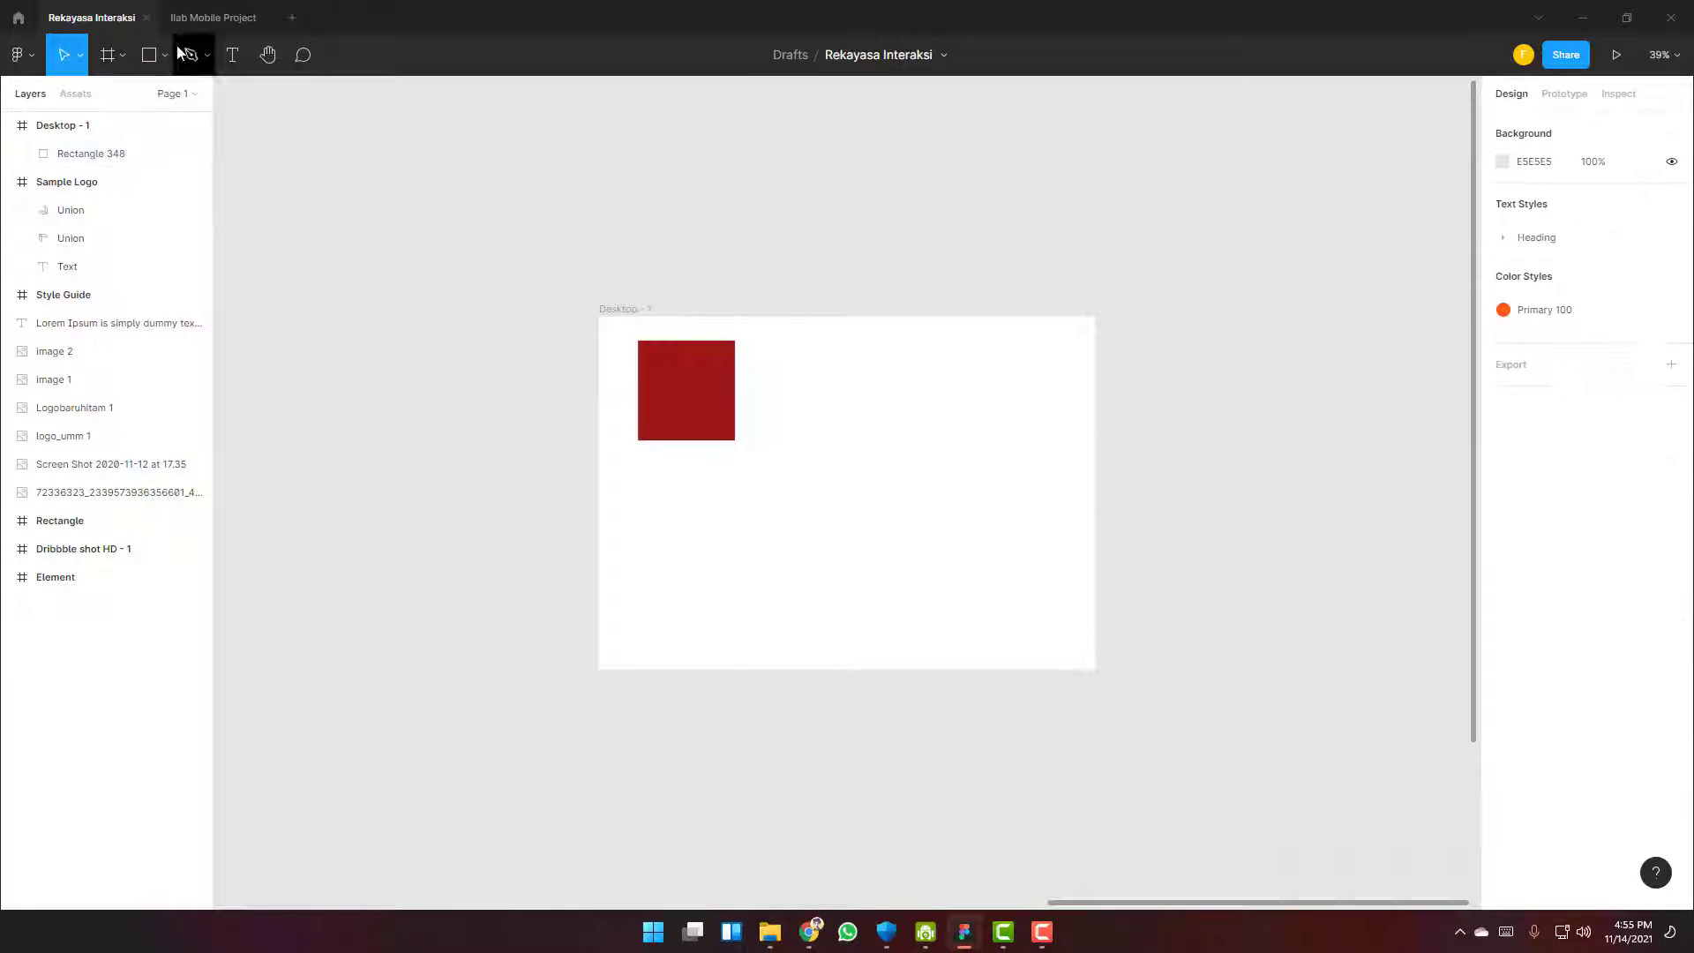
Add the text "Ini Tulisan" beside the upper right corner of the red rectangle in the Desktop - 1 frame
click(228, 67)
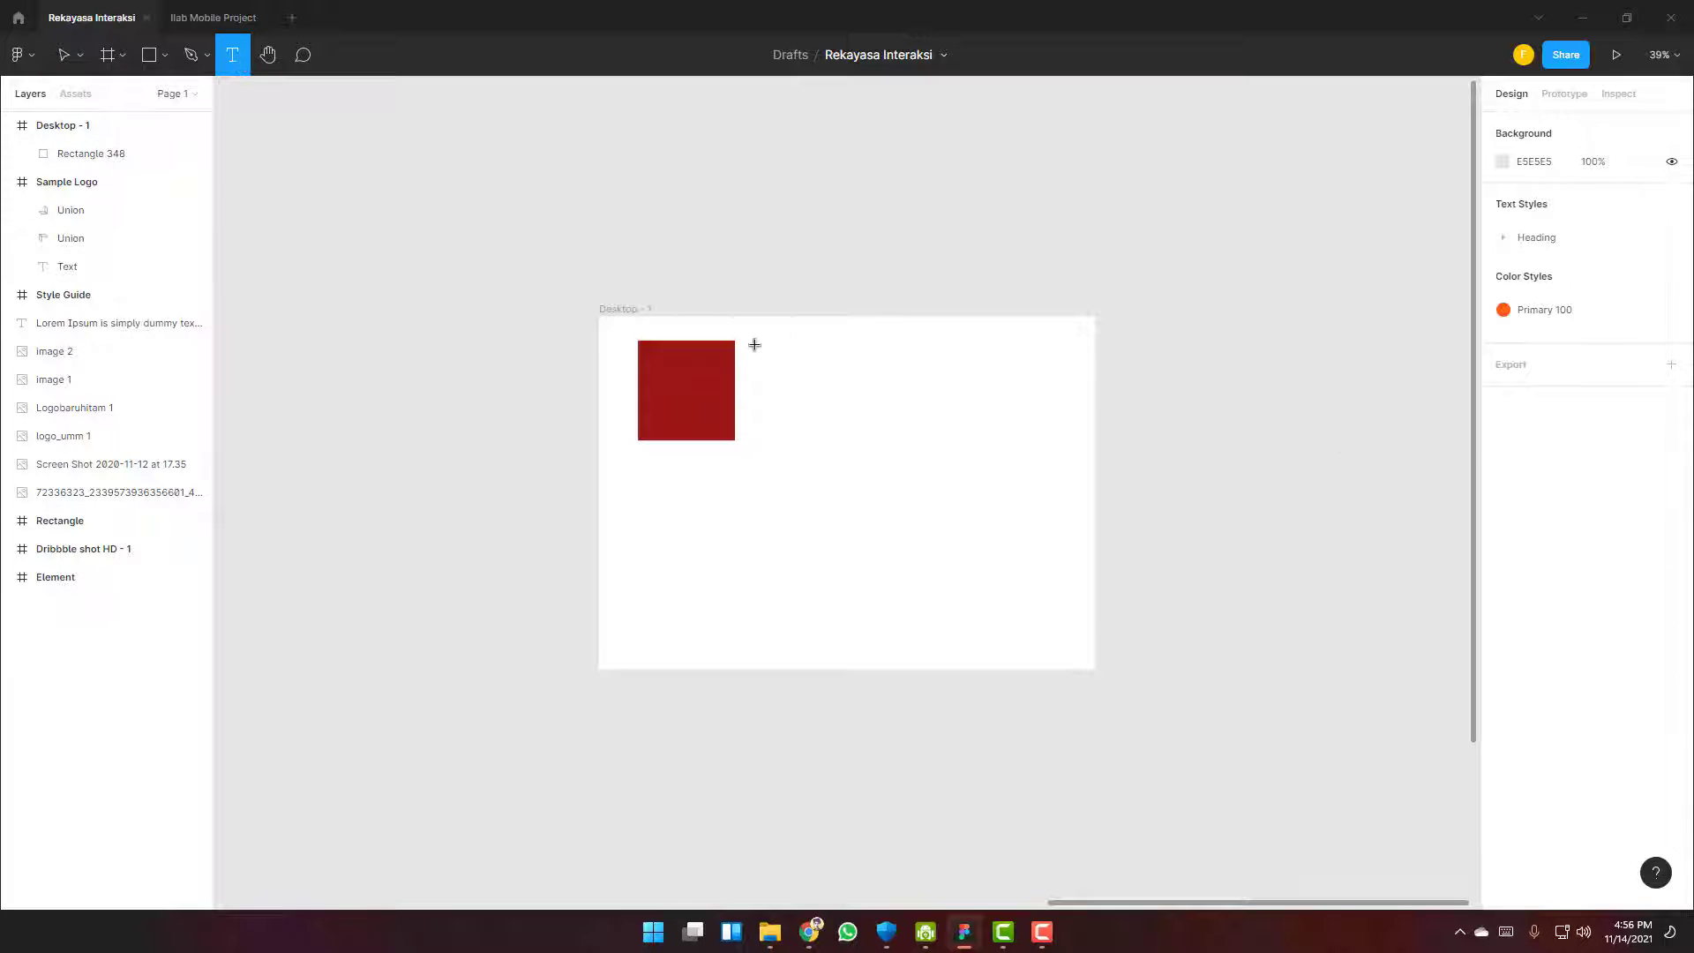
scroll(769, 347, up, 5)
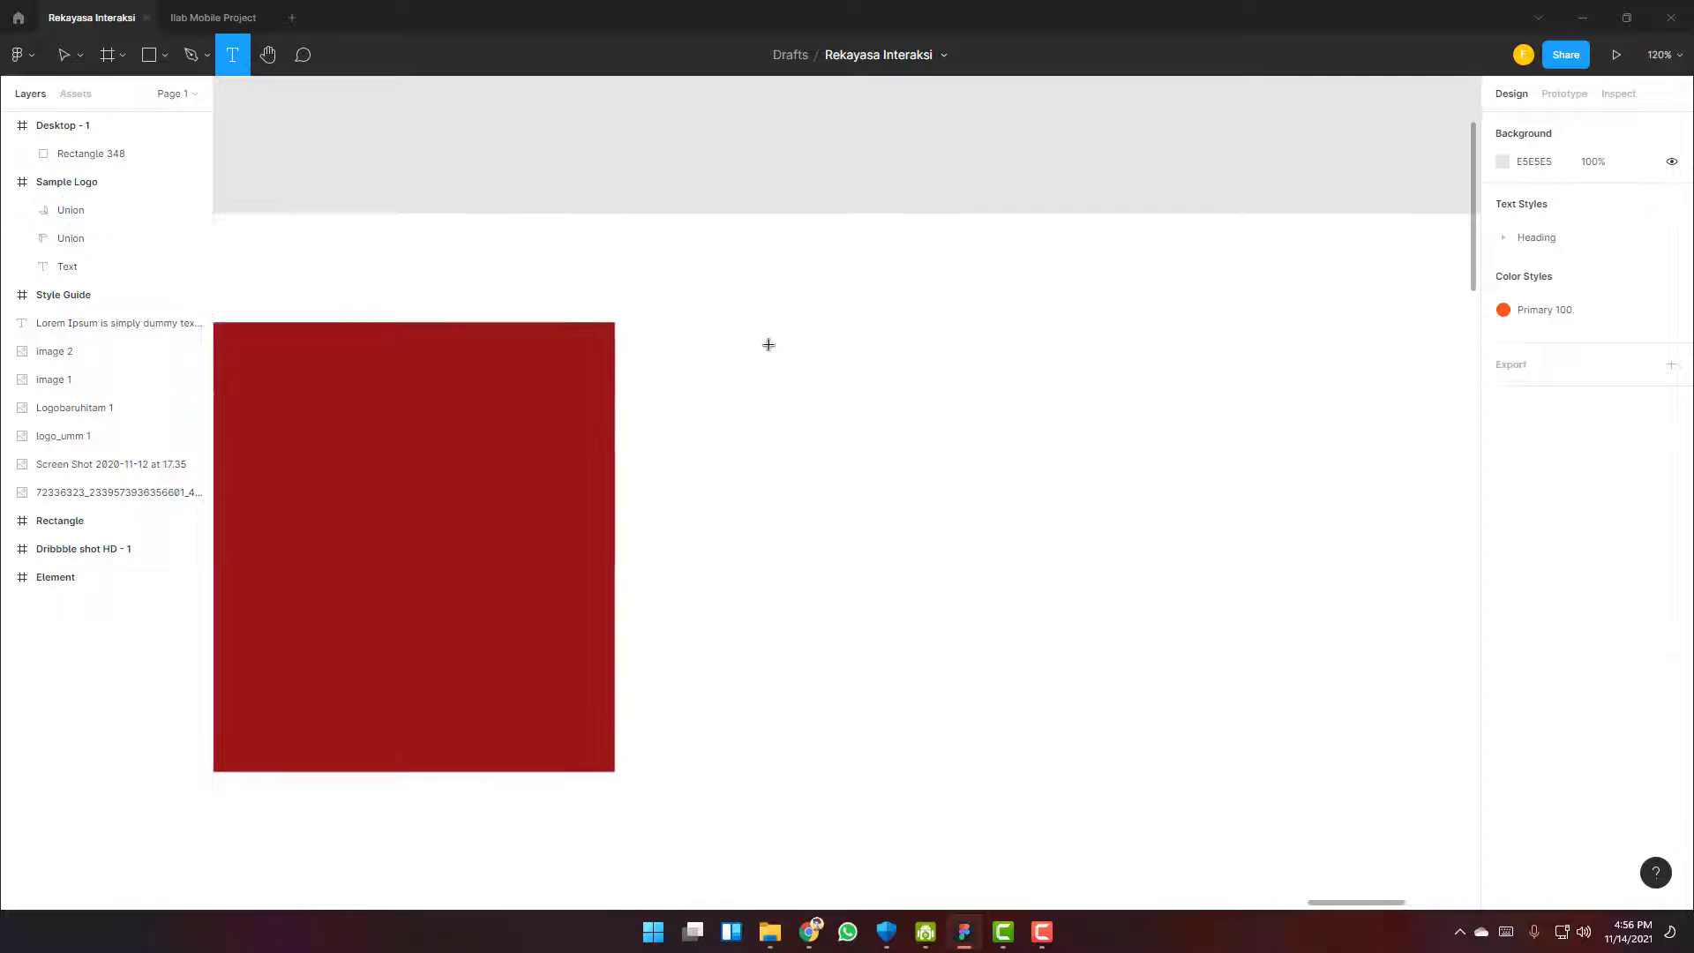
click(740, 345)
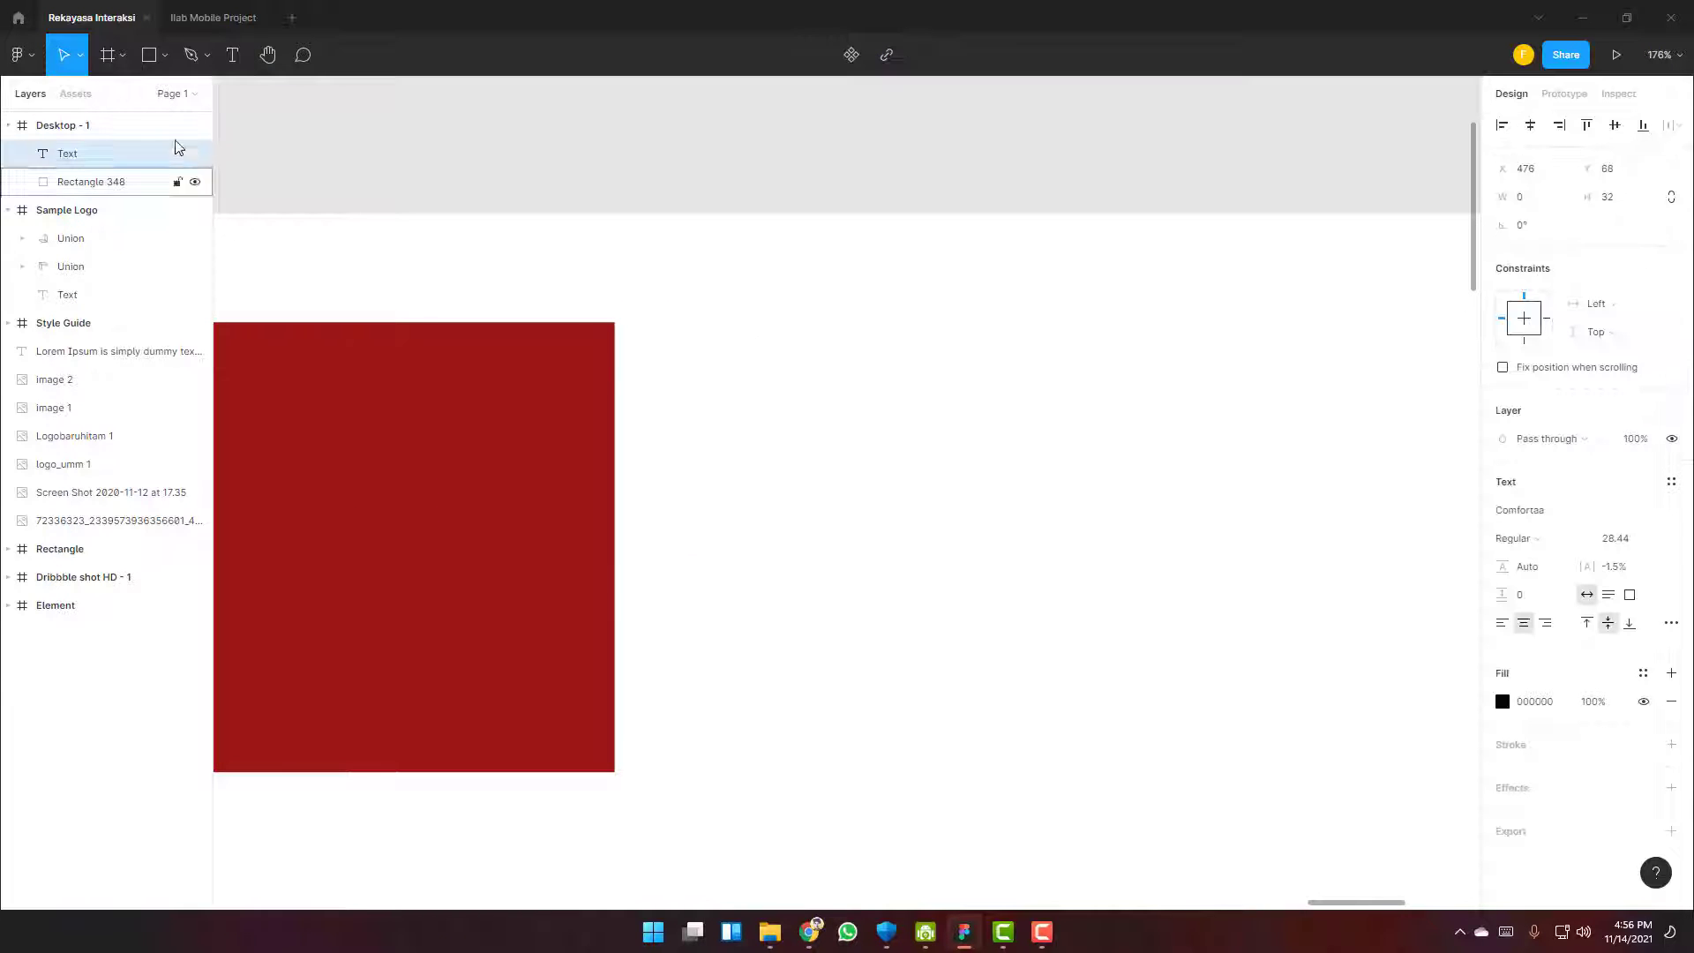
click(231, 54)
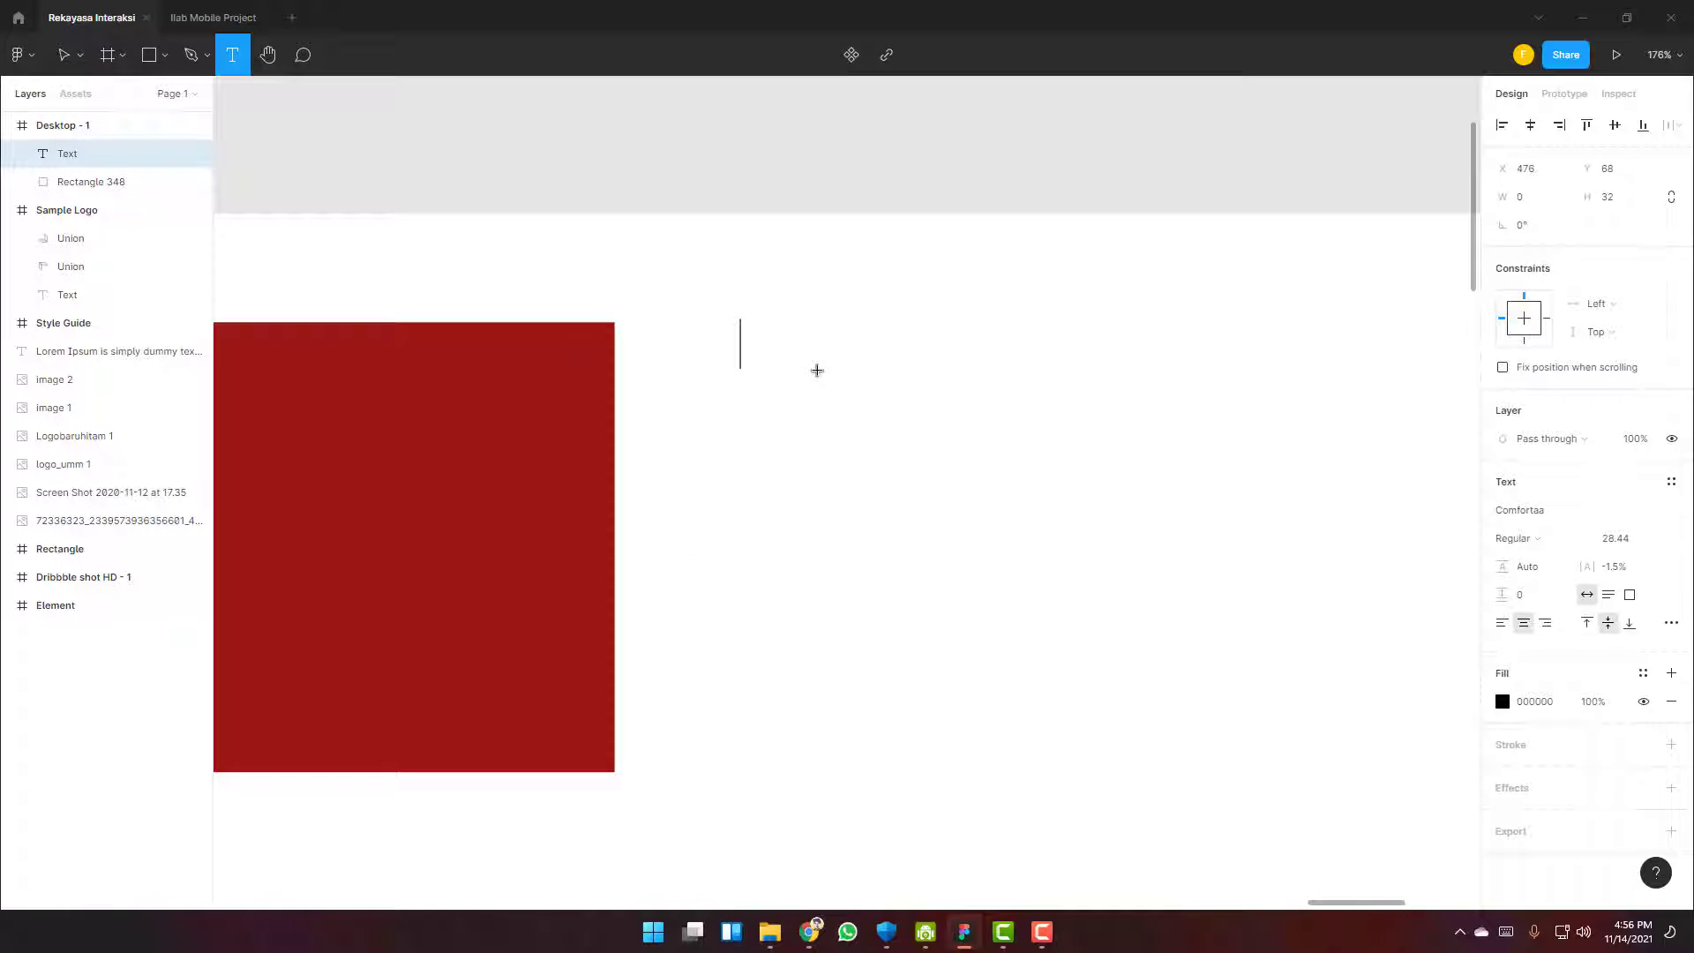
text(Ini )
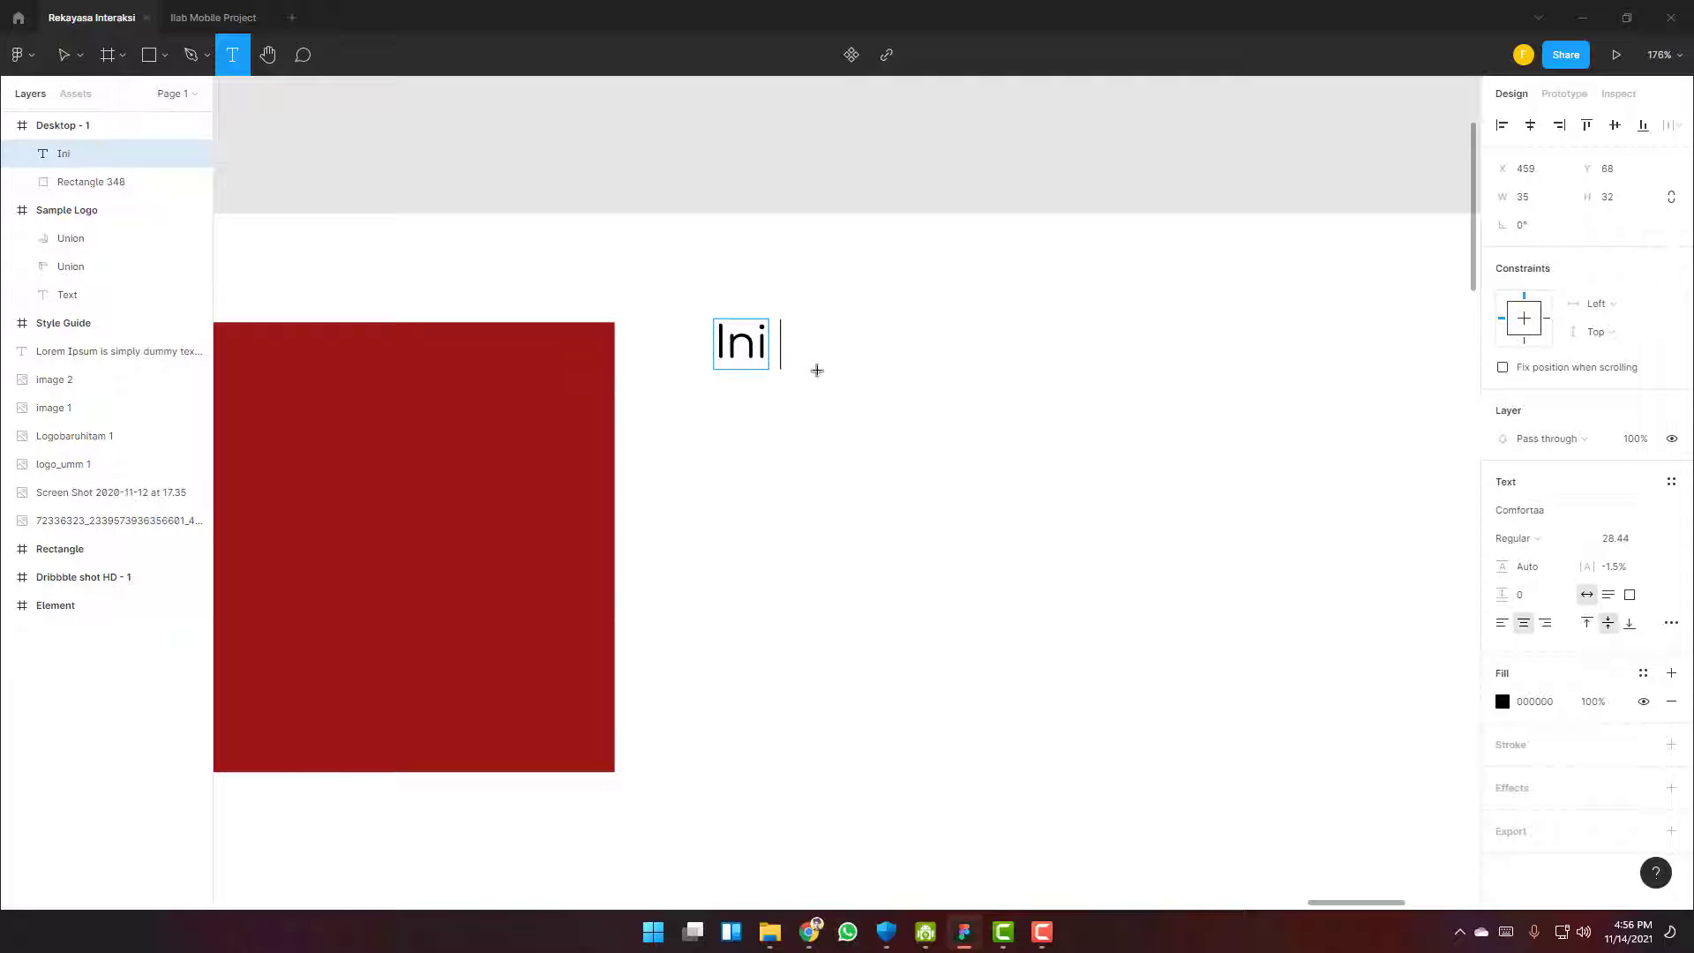
text(Tulisan)
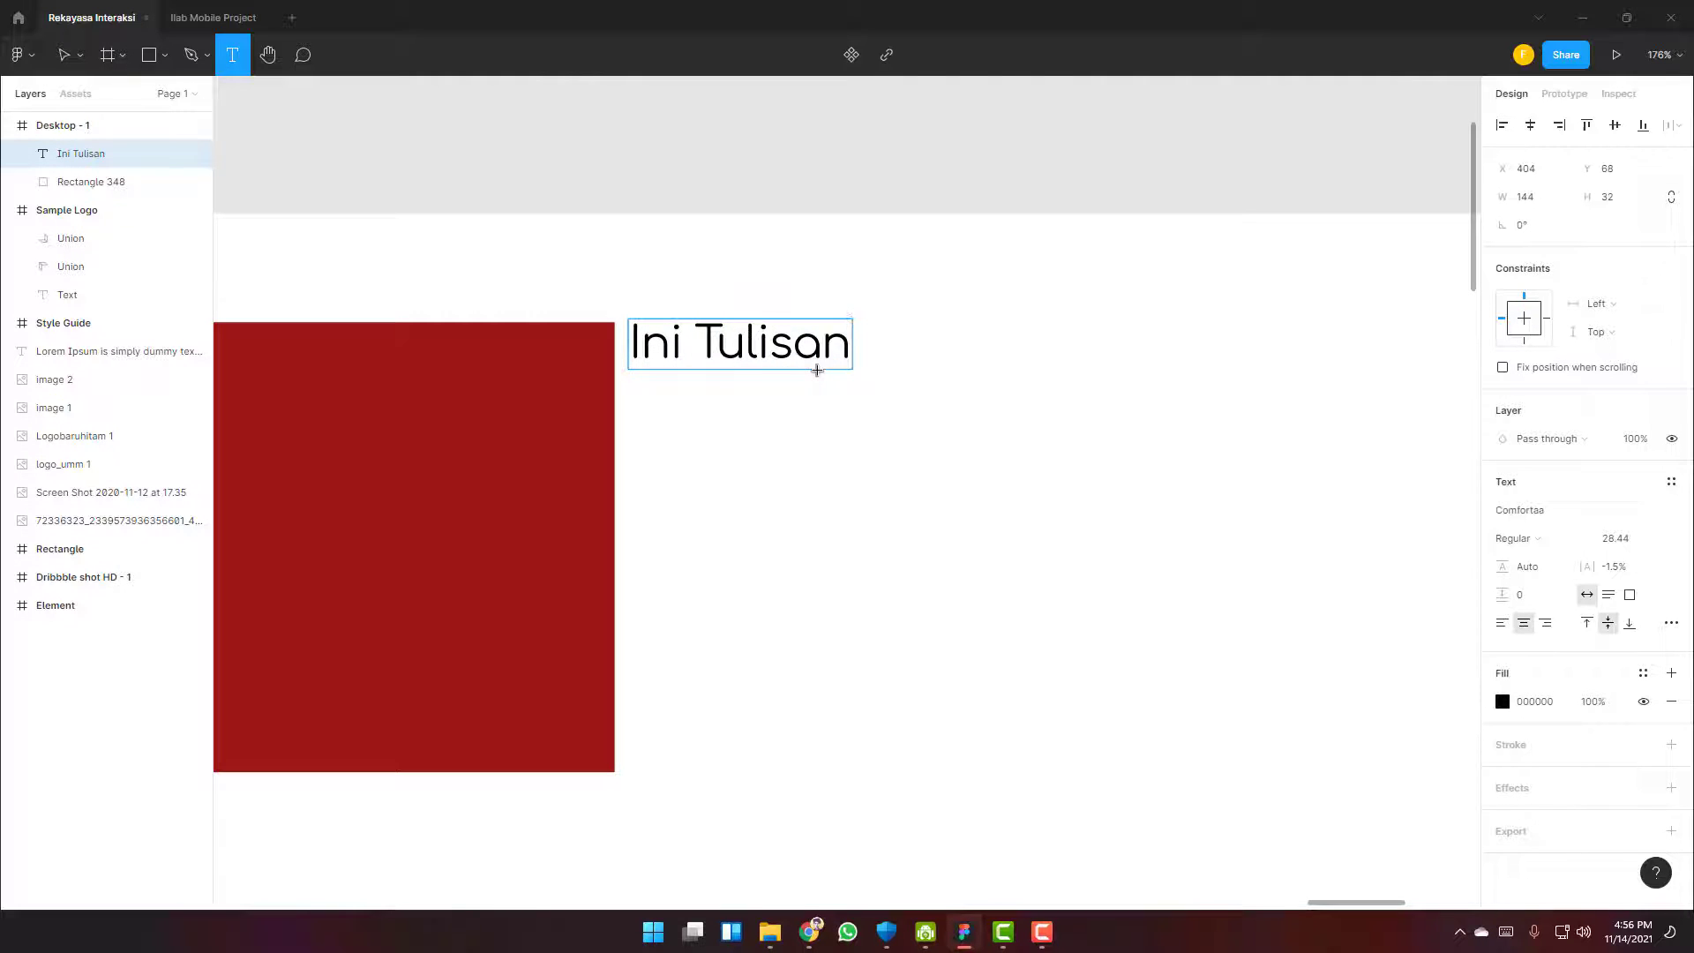
click(934, 314)
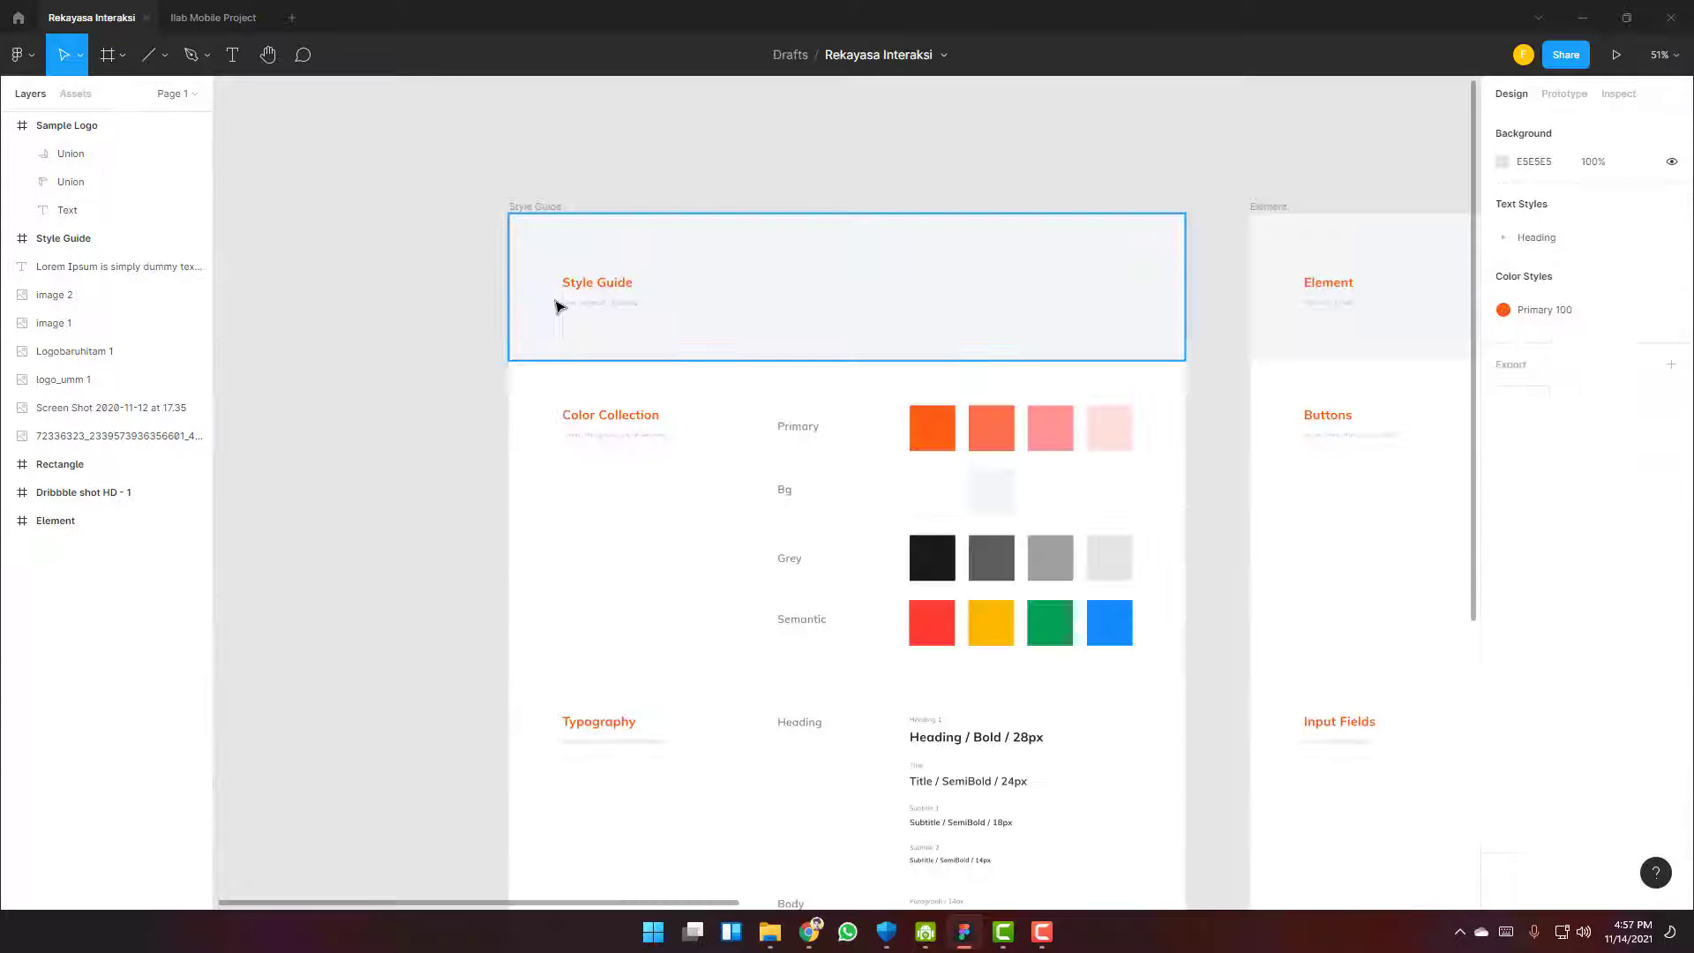
Examine the Style Guide frame's color collection and its typography samples for headings, body and buttons
scroll(918, 344, down, 5)
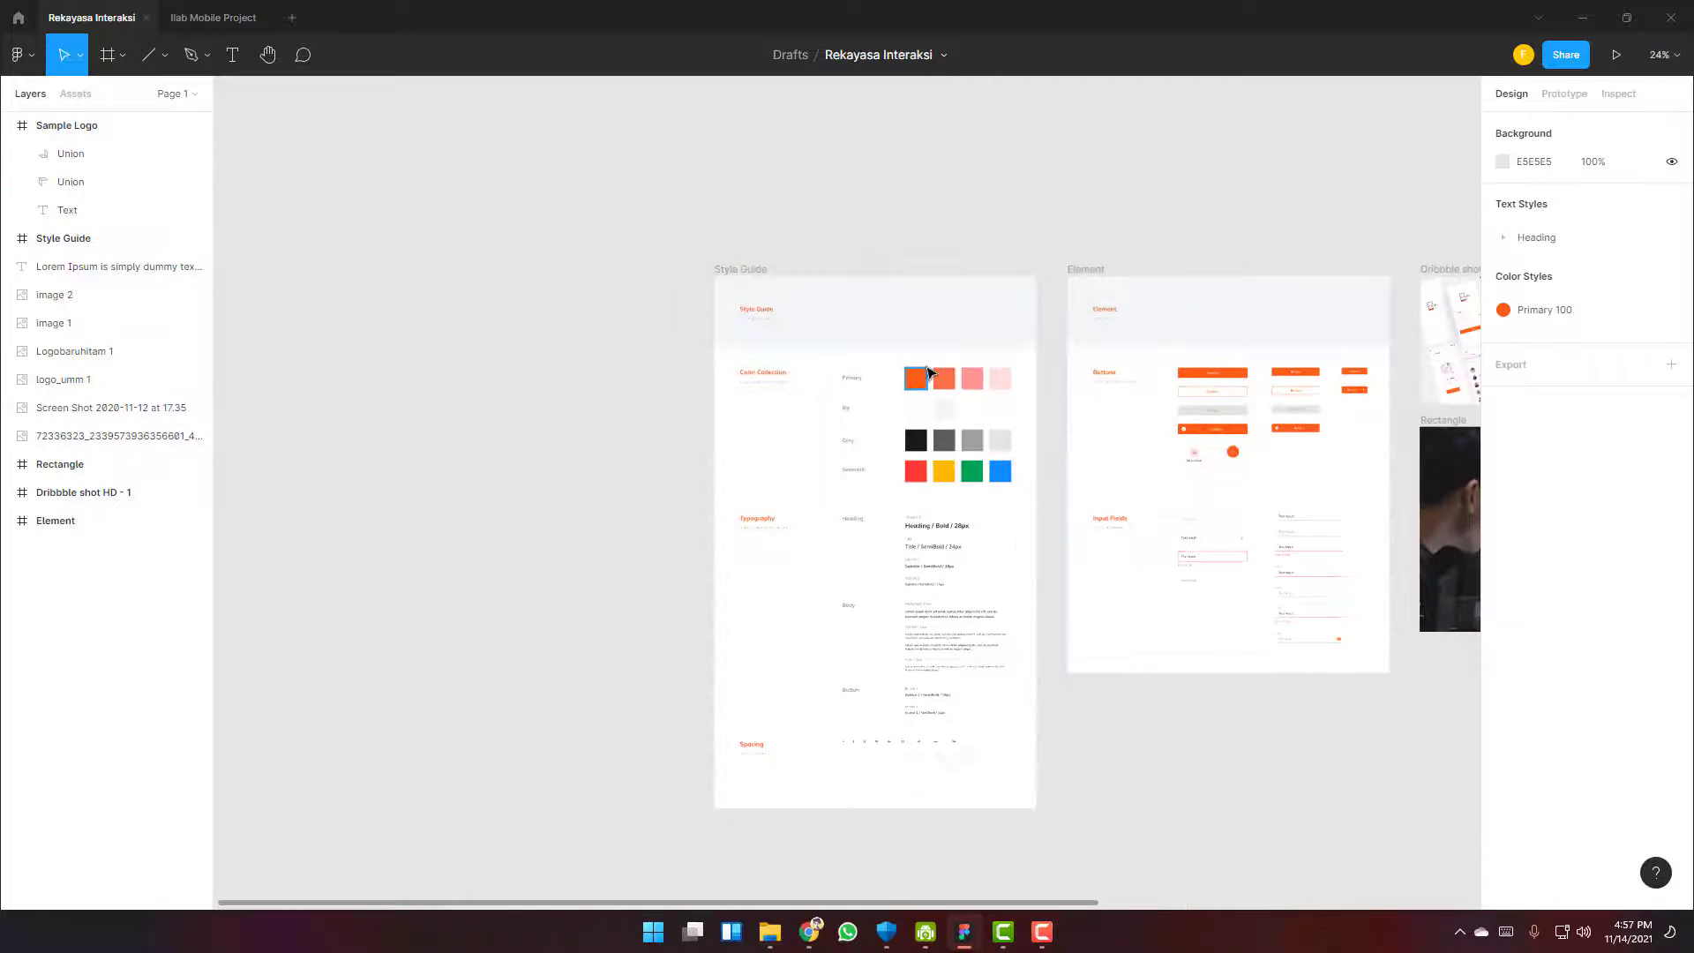
scroll(928, 372, up, 3)
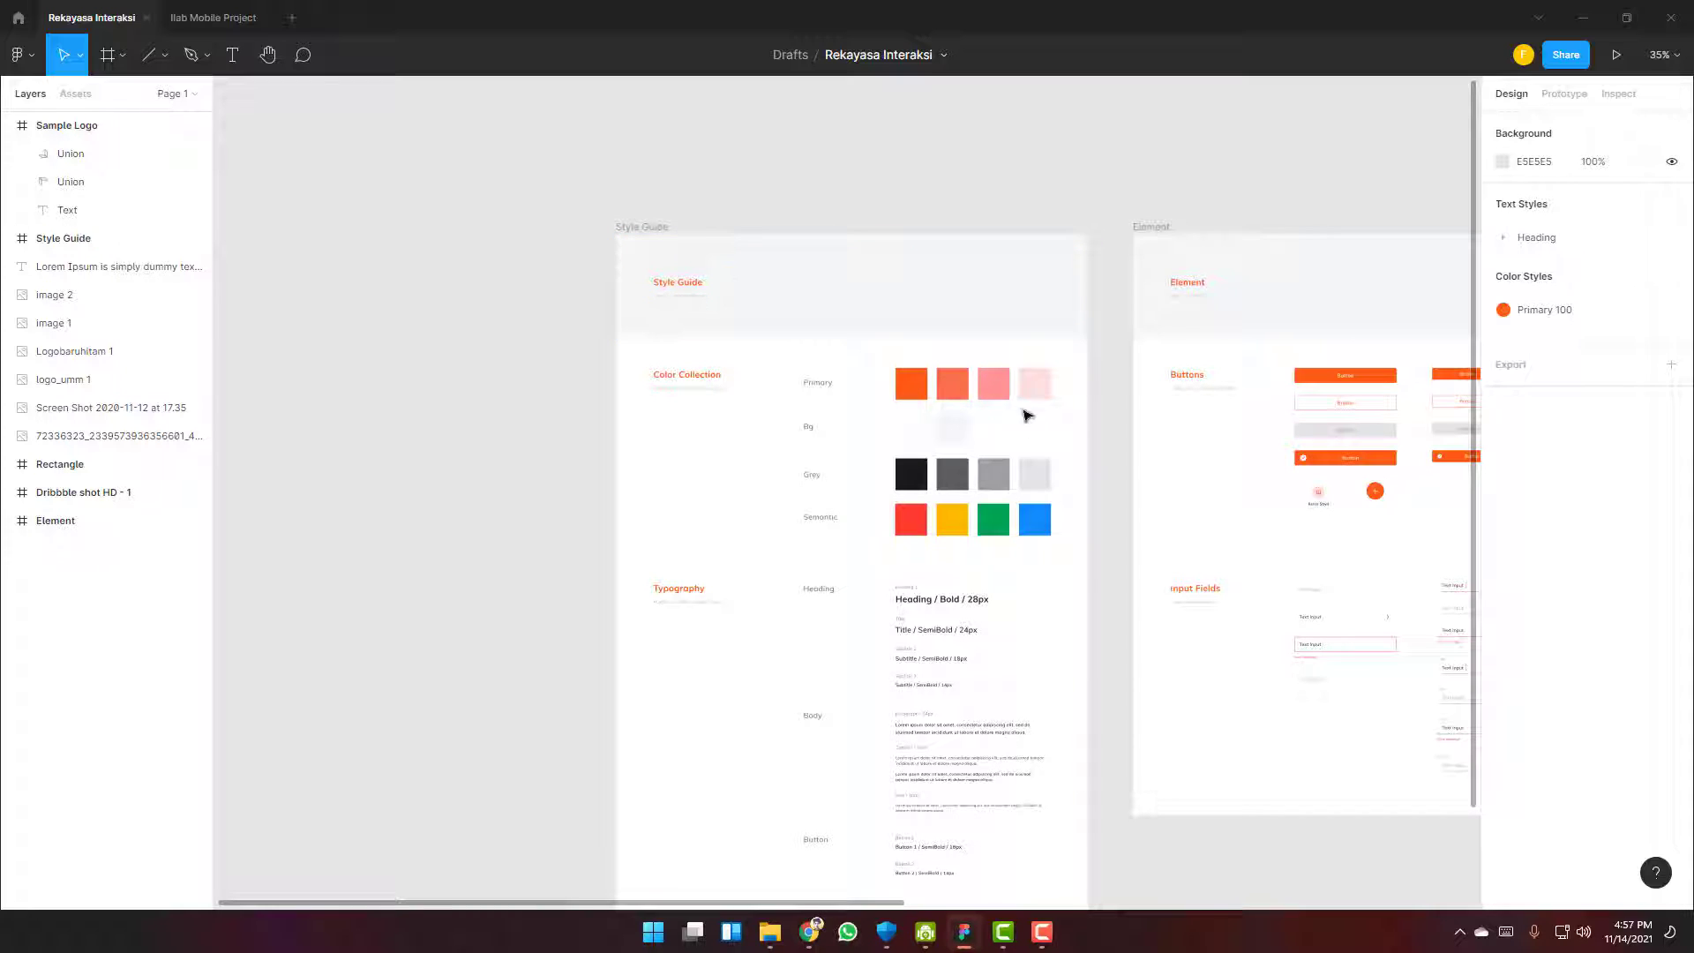
scroll(849, 419, right, 2)
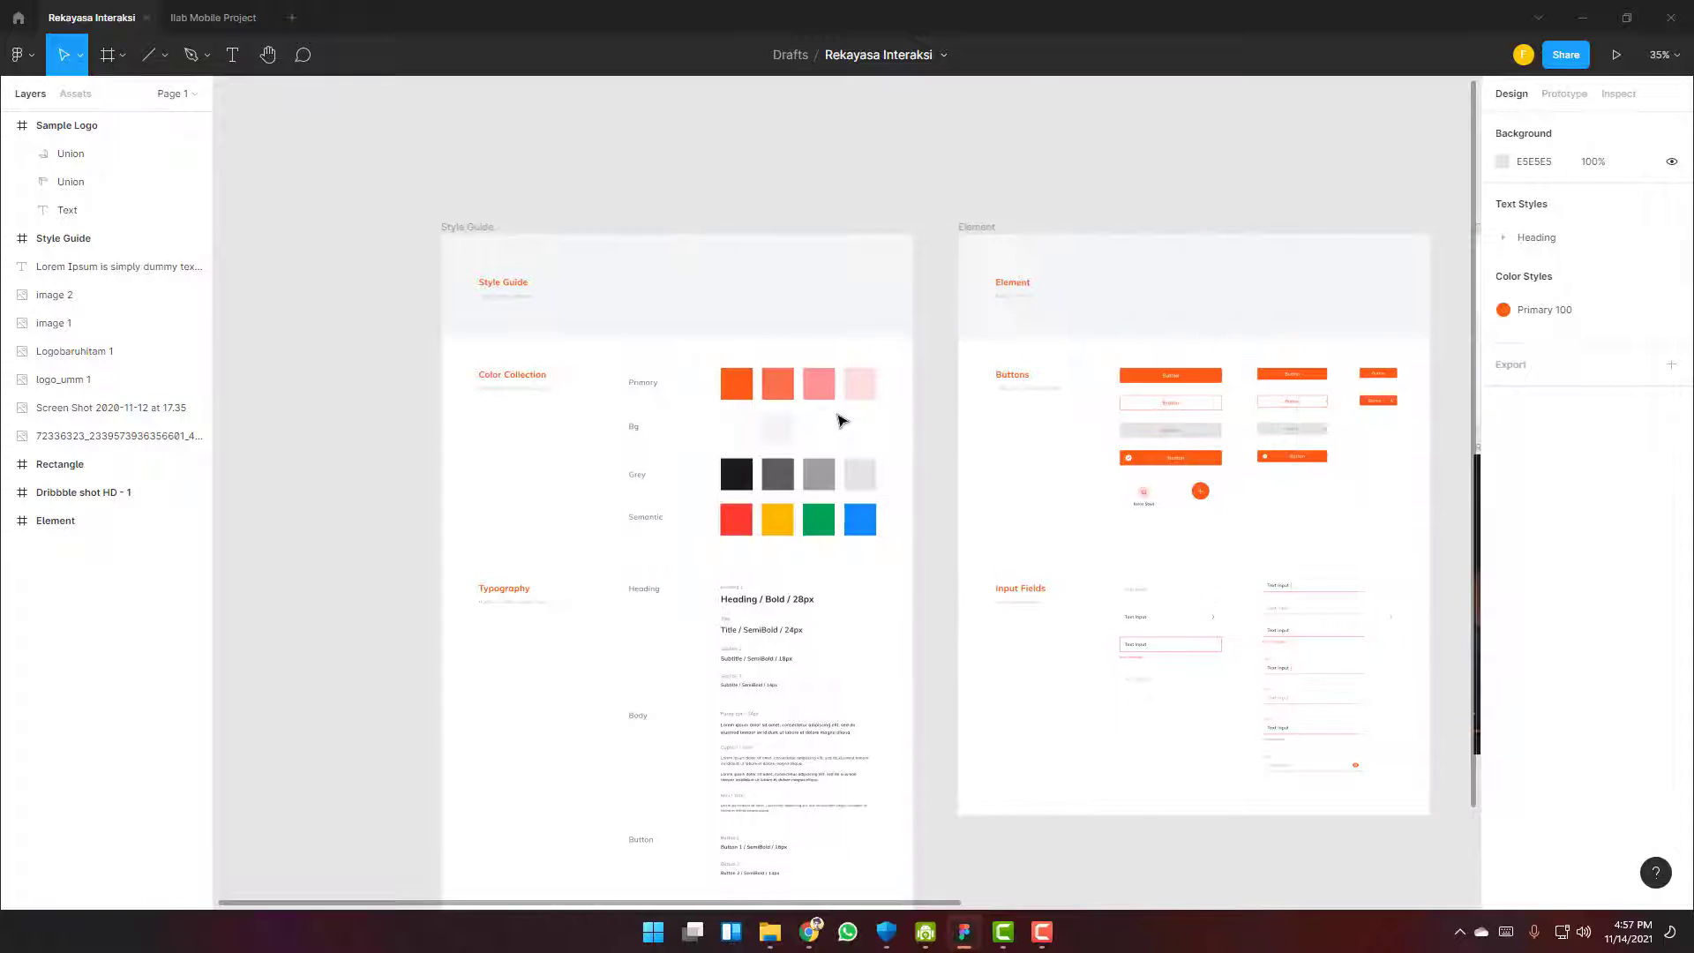
scroll(839, 412, left, 4)
scroll(1144, 410, up, 2)
scroll(1147, 415, up, 2)
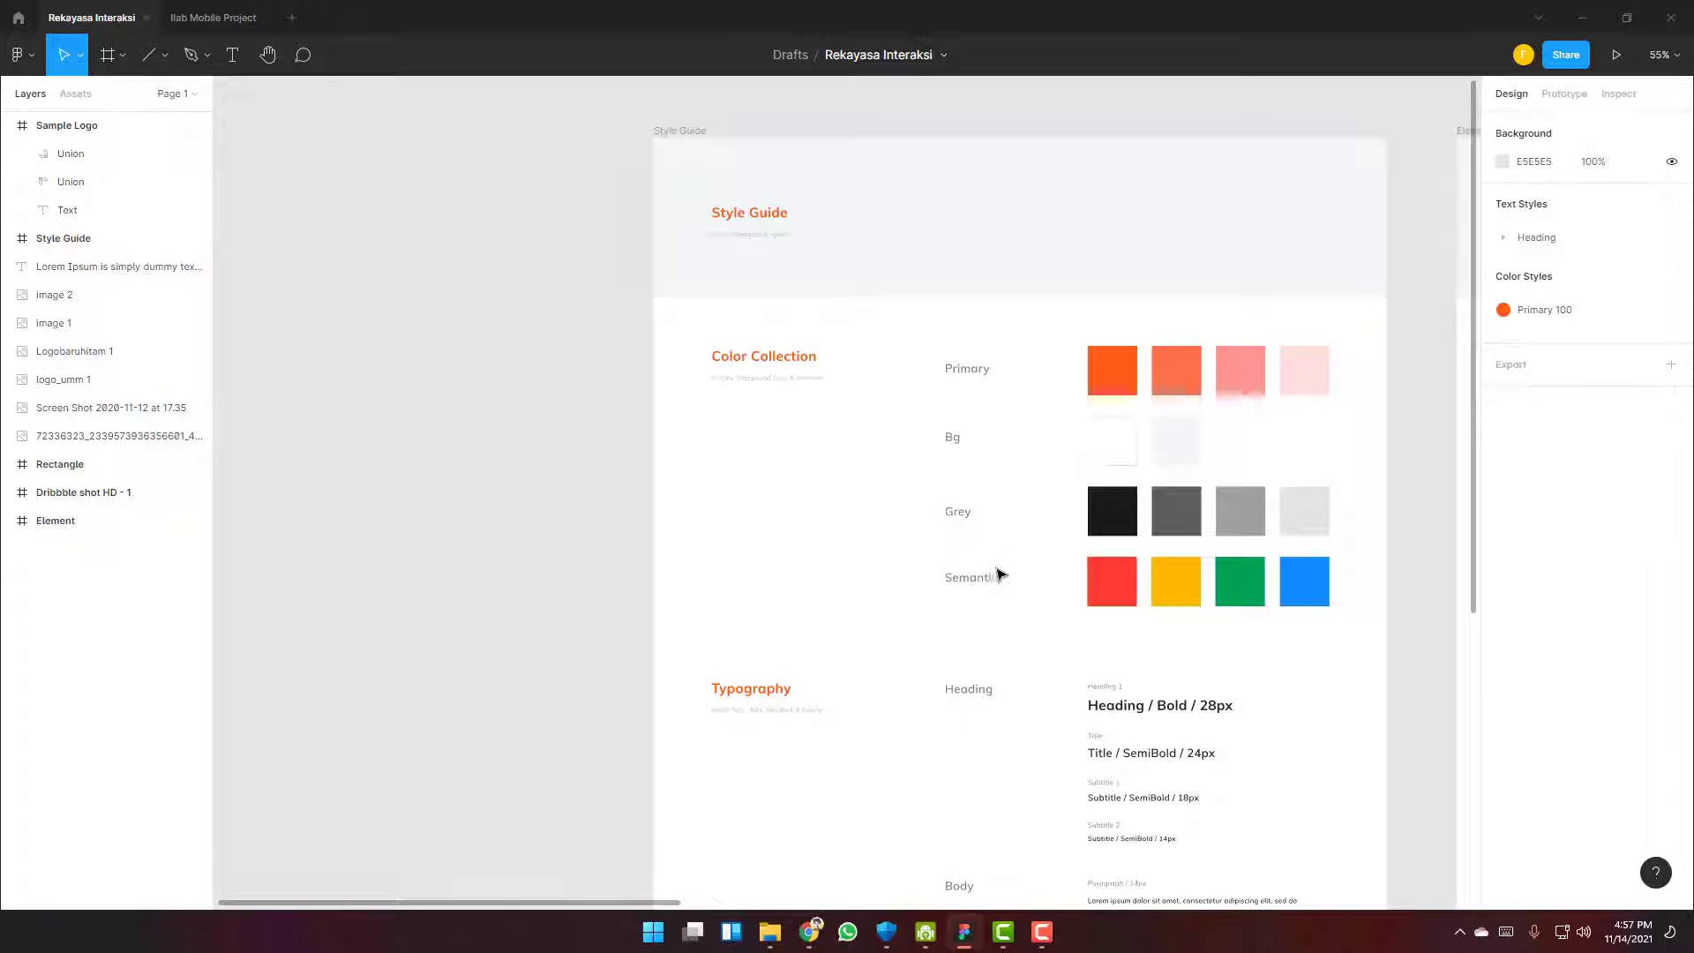
scroll(996, 575, down, 2)
scroll(996, 579, down, 5)
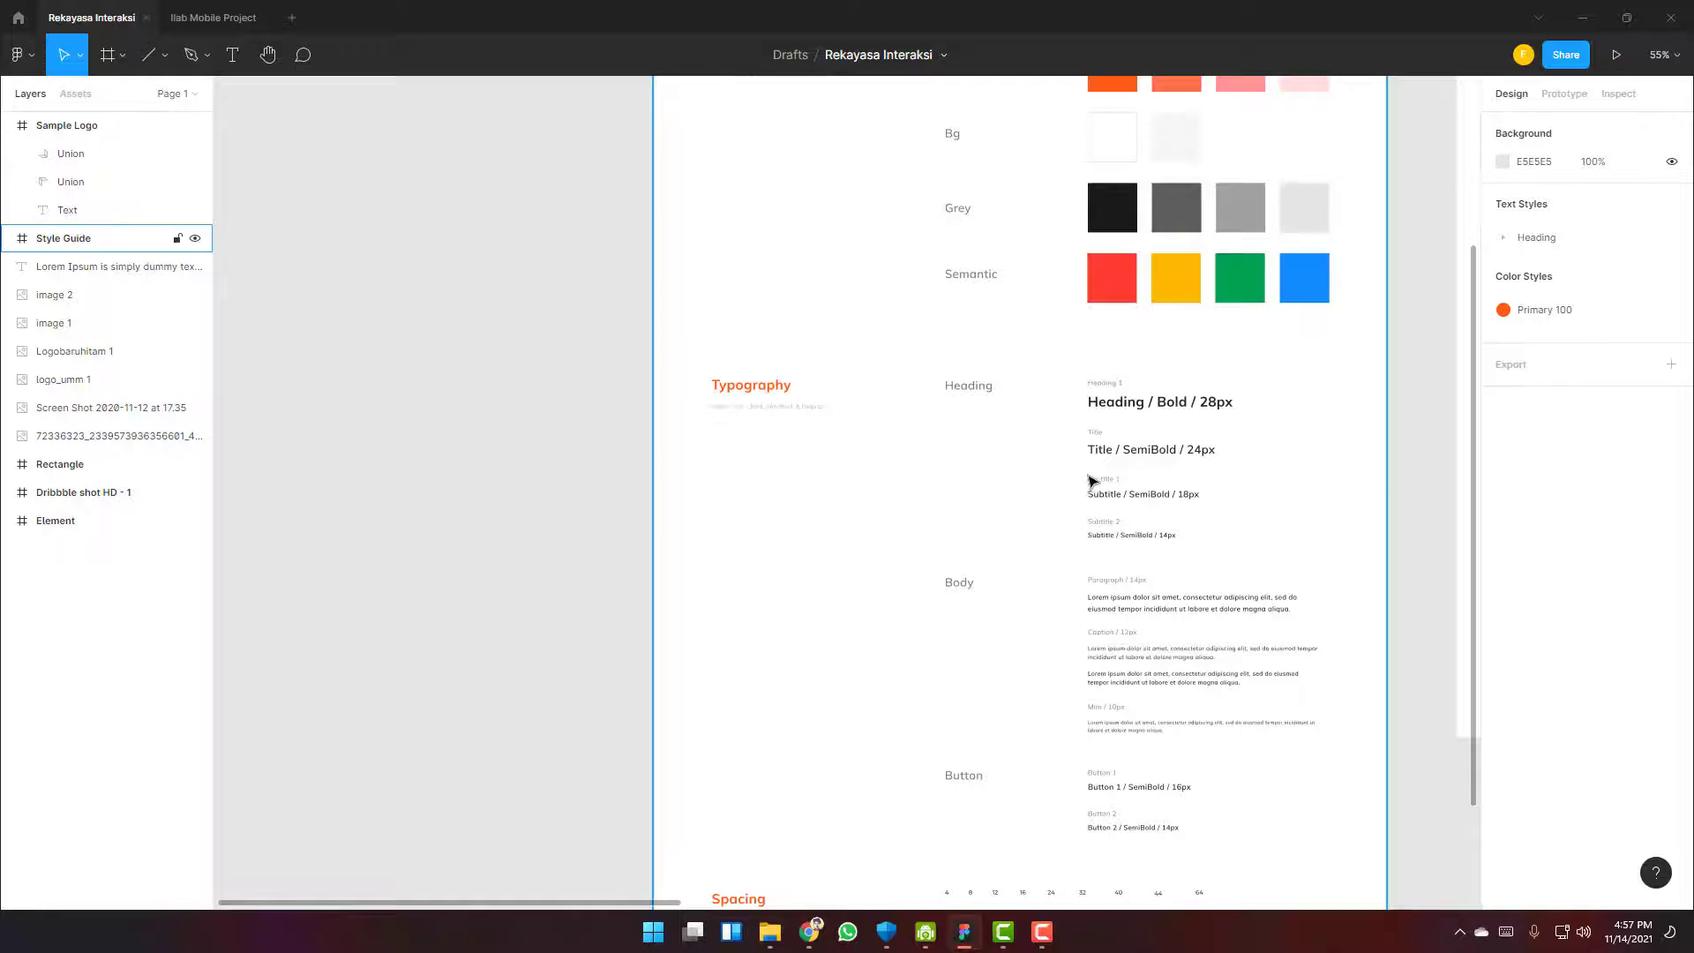
scroll(1119, 467, up, 6)
scroll(1119, 467, down, 4)
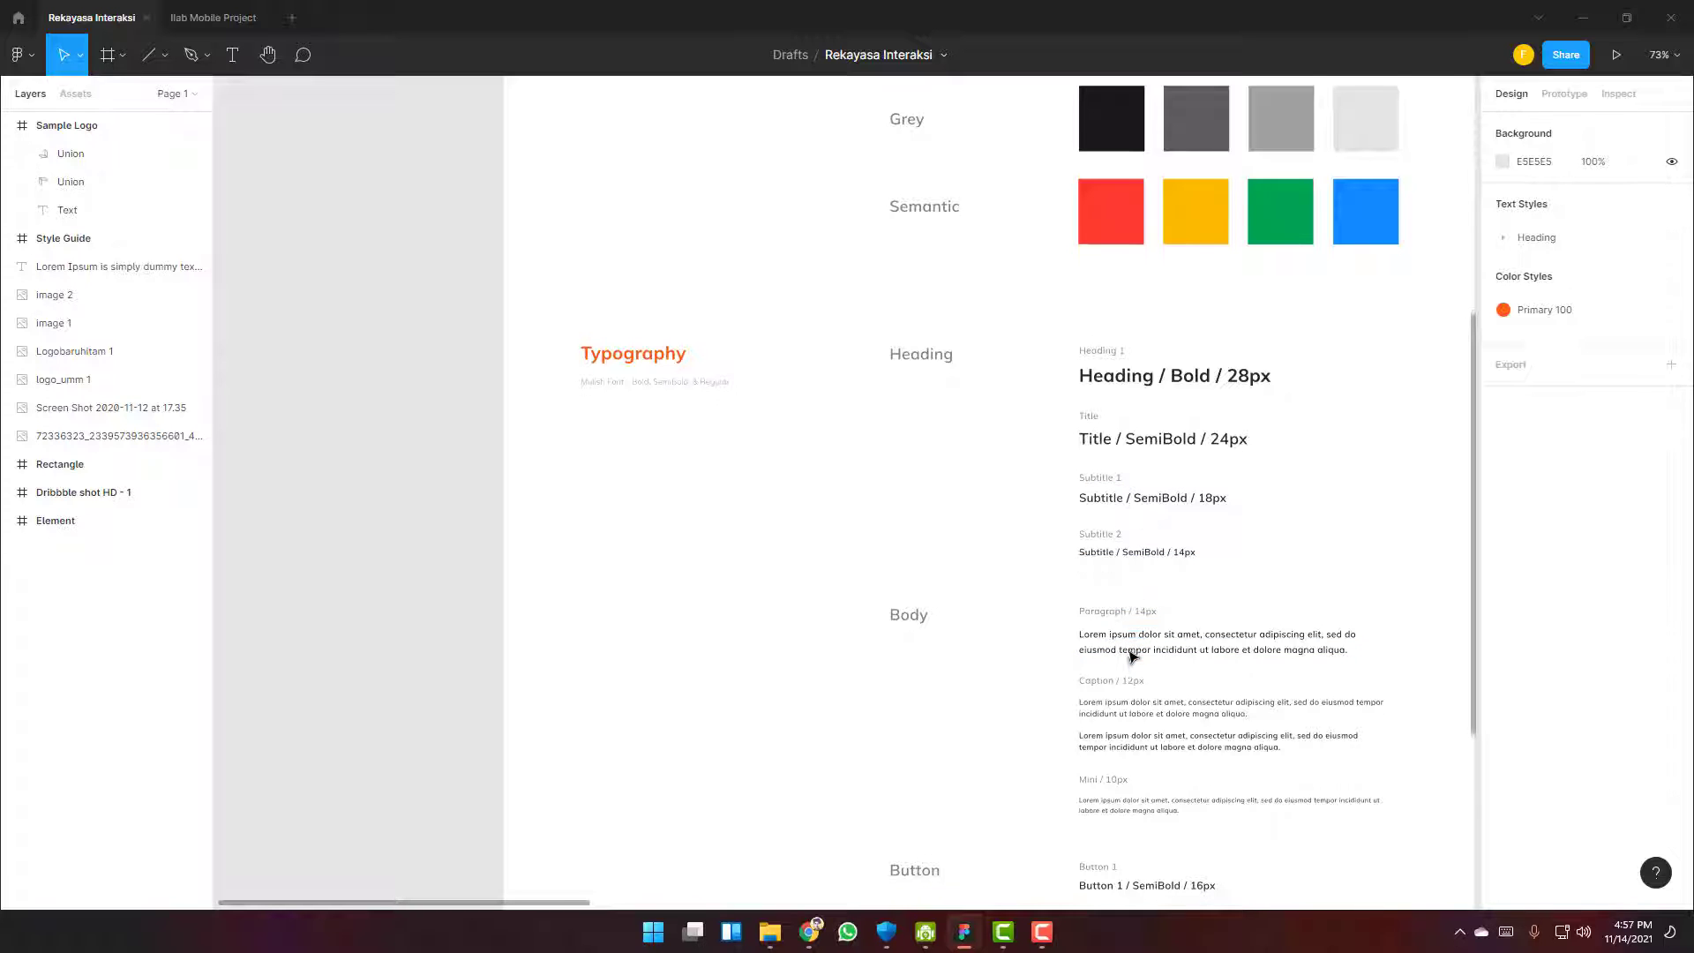
scroll(1126, 652, down, 1)
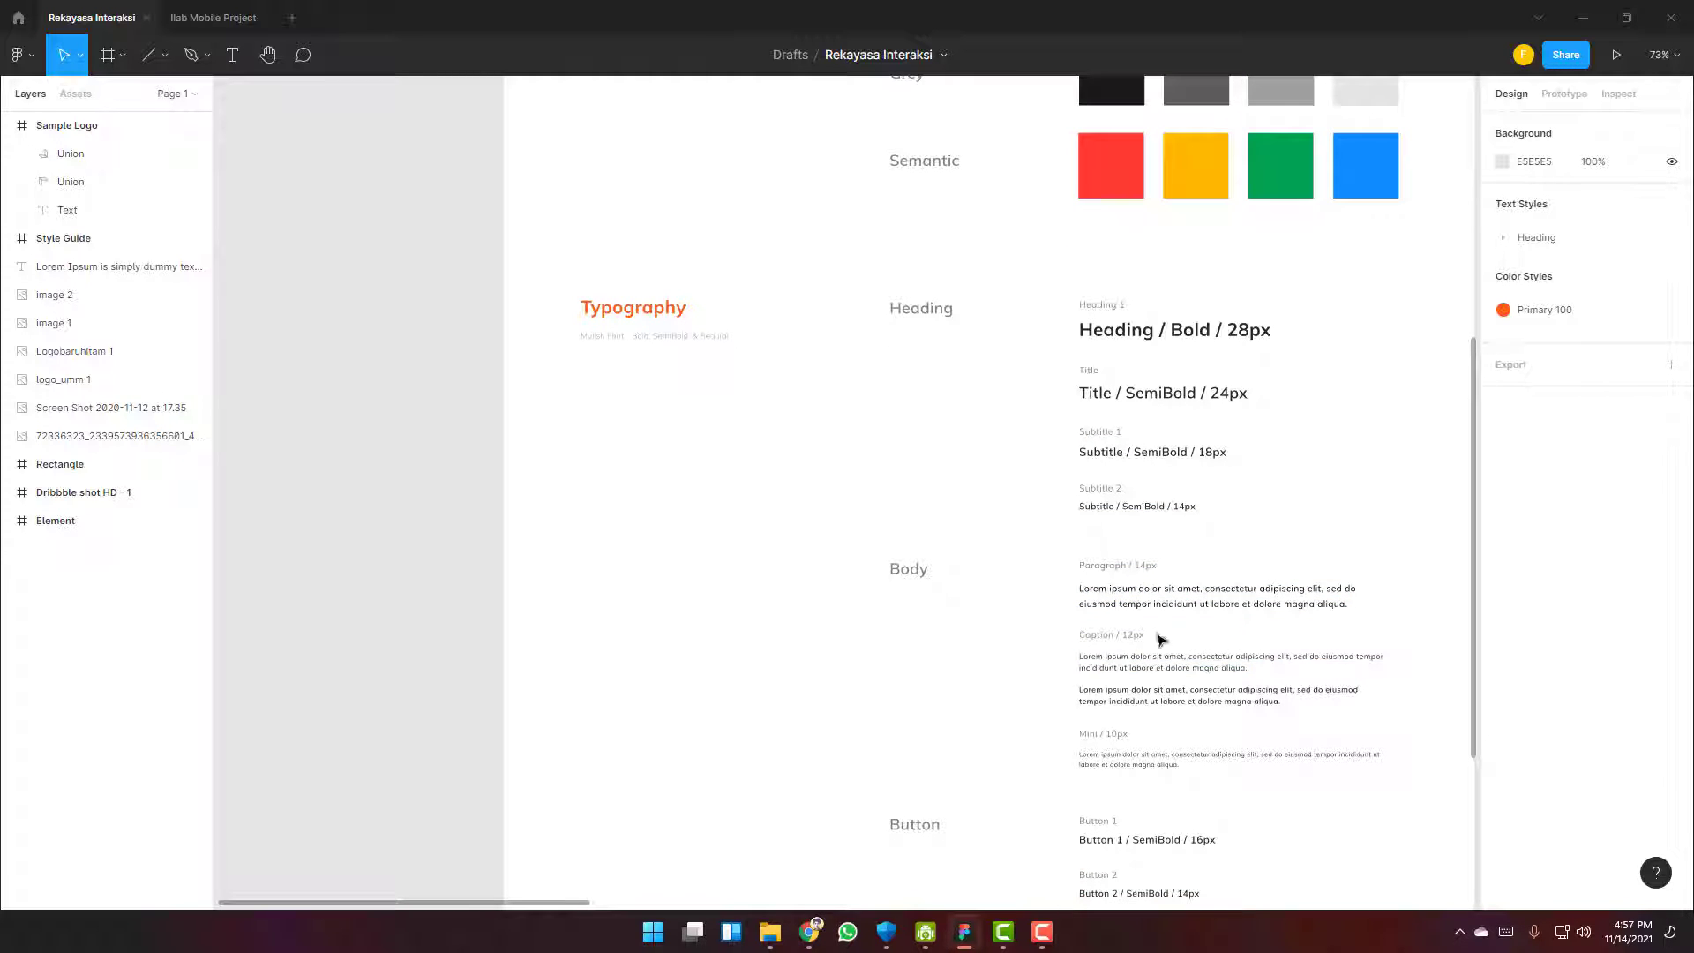
scroll(965, 647, up, 3)
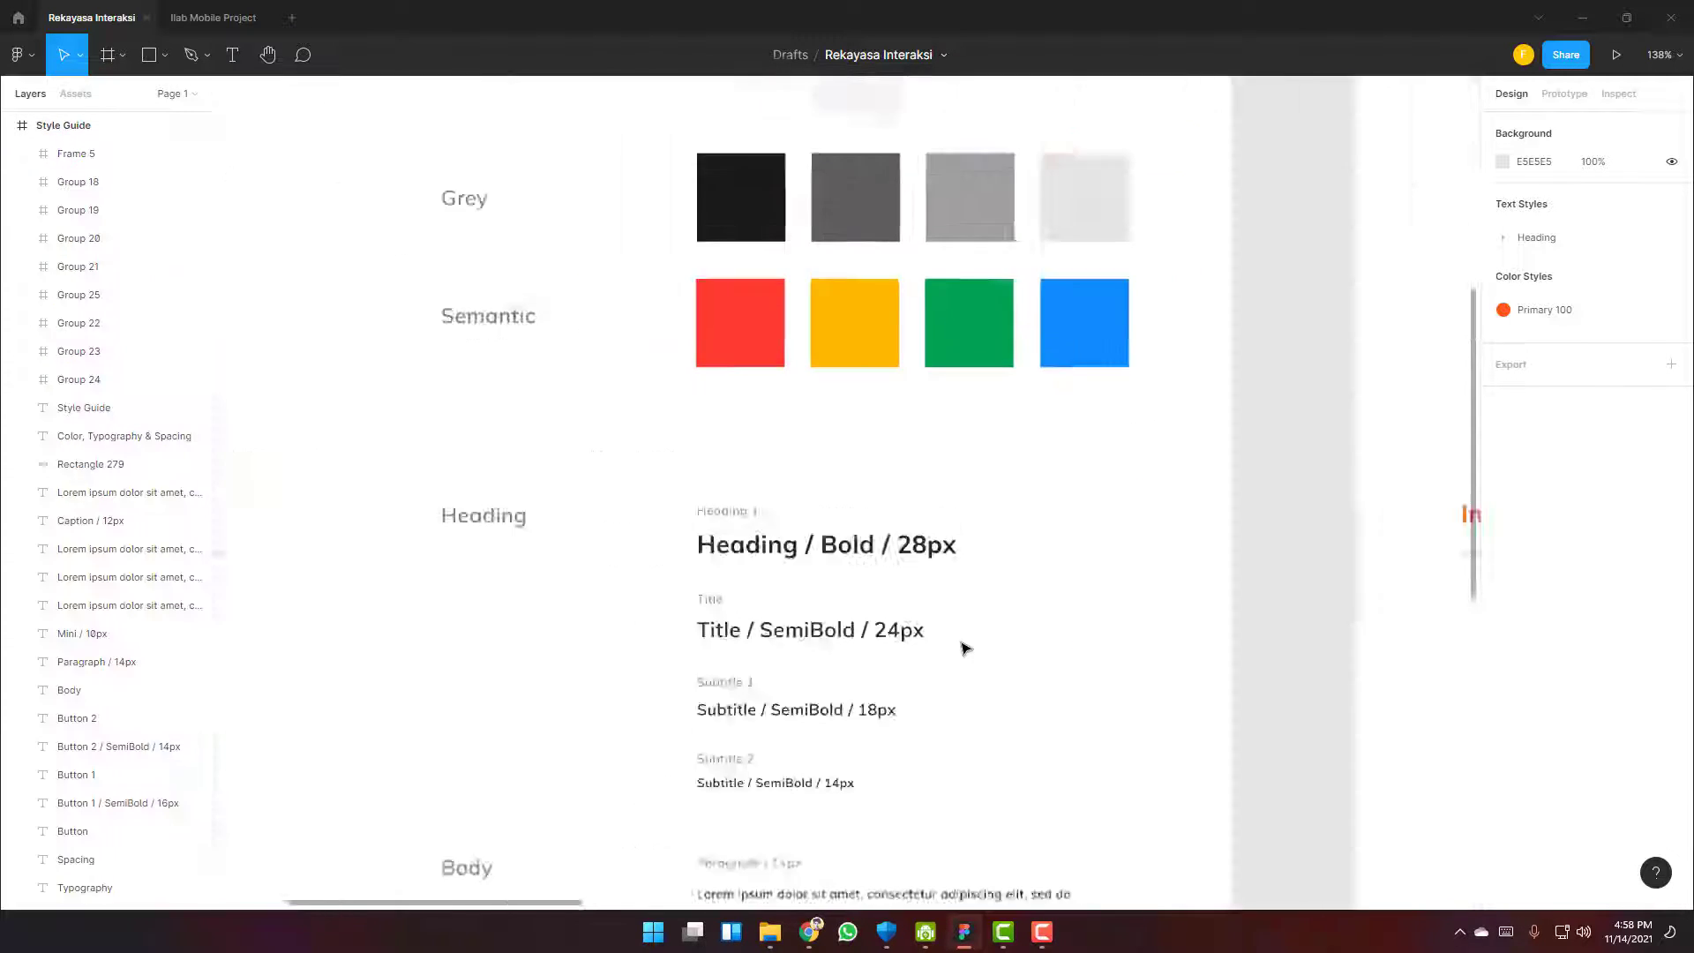
ctrl+scroll(893, 382, down, 1)
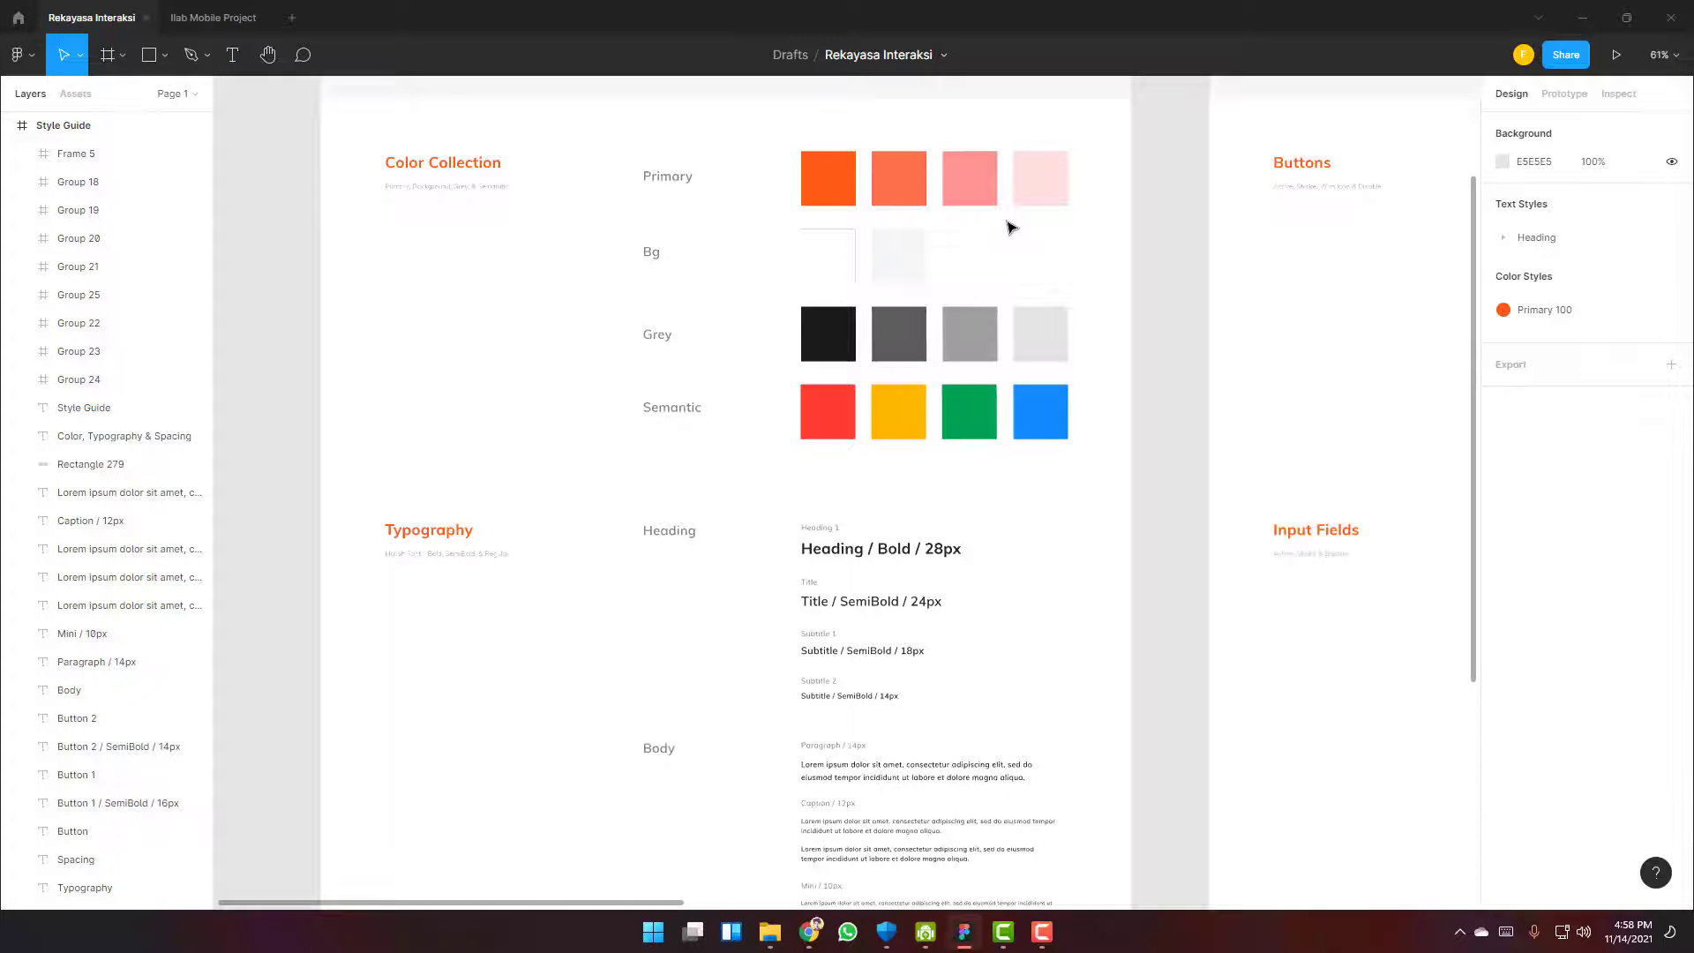
Examine the Element frame's buttons and input fields, including the properties of the large active primary button
scroll(1006, 229, right, 8)
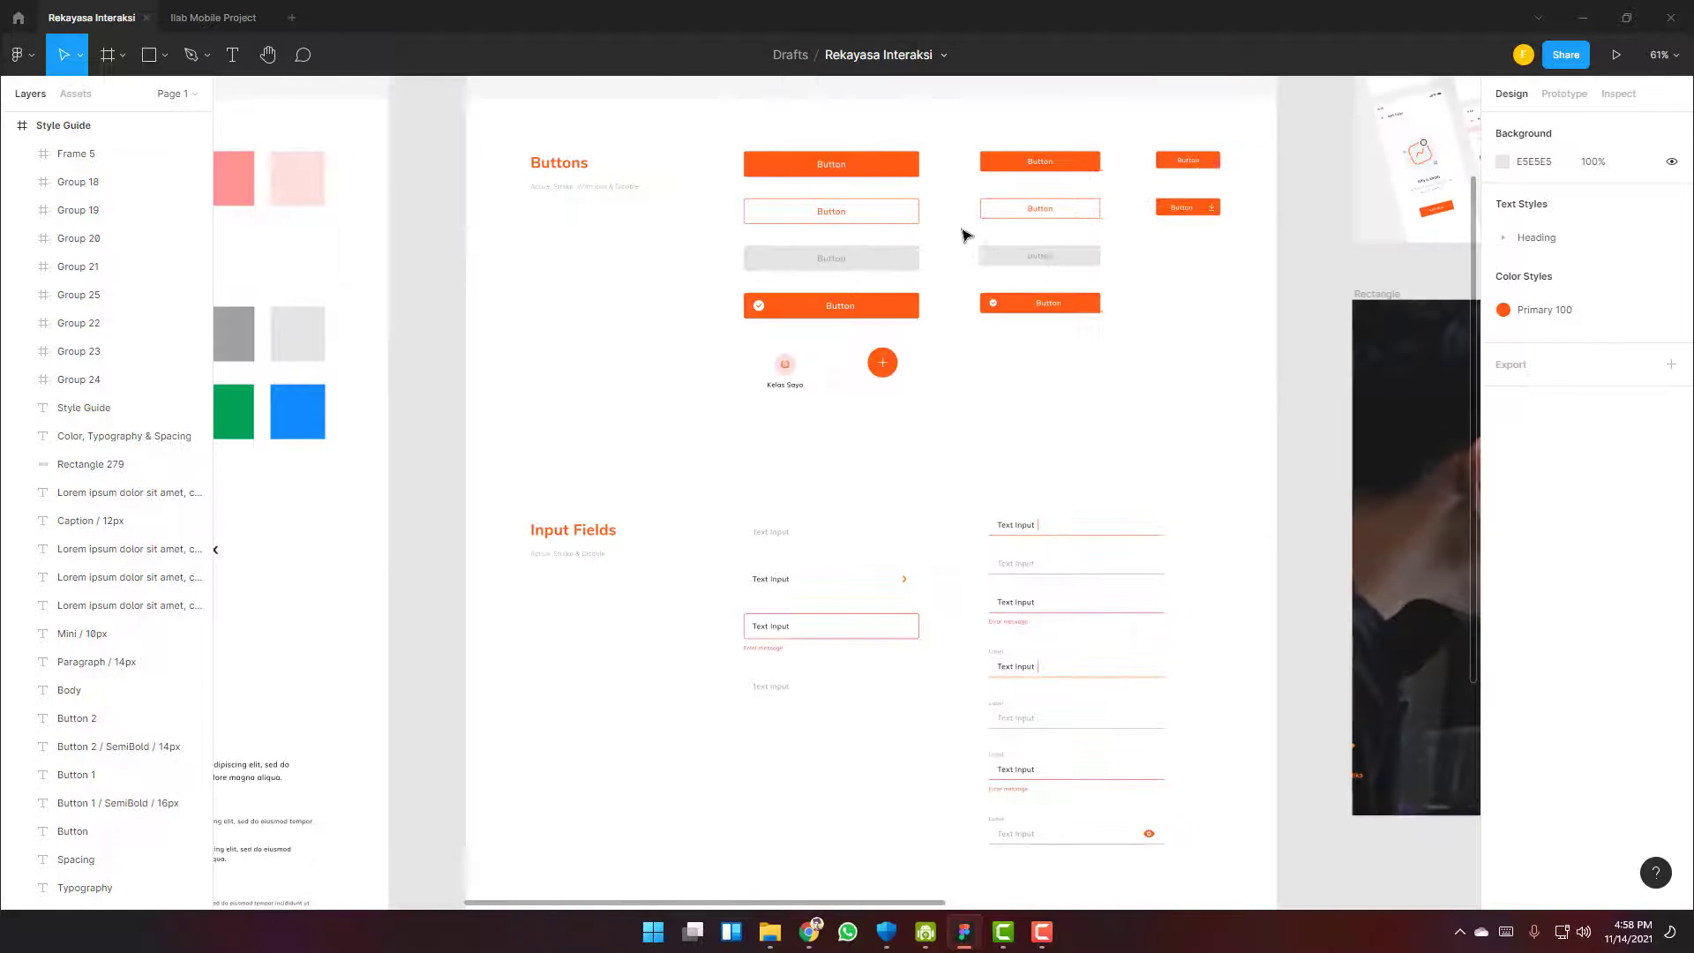
scroll(968, 235, left, 2)
scroll(1094, 325, up, 3)
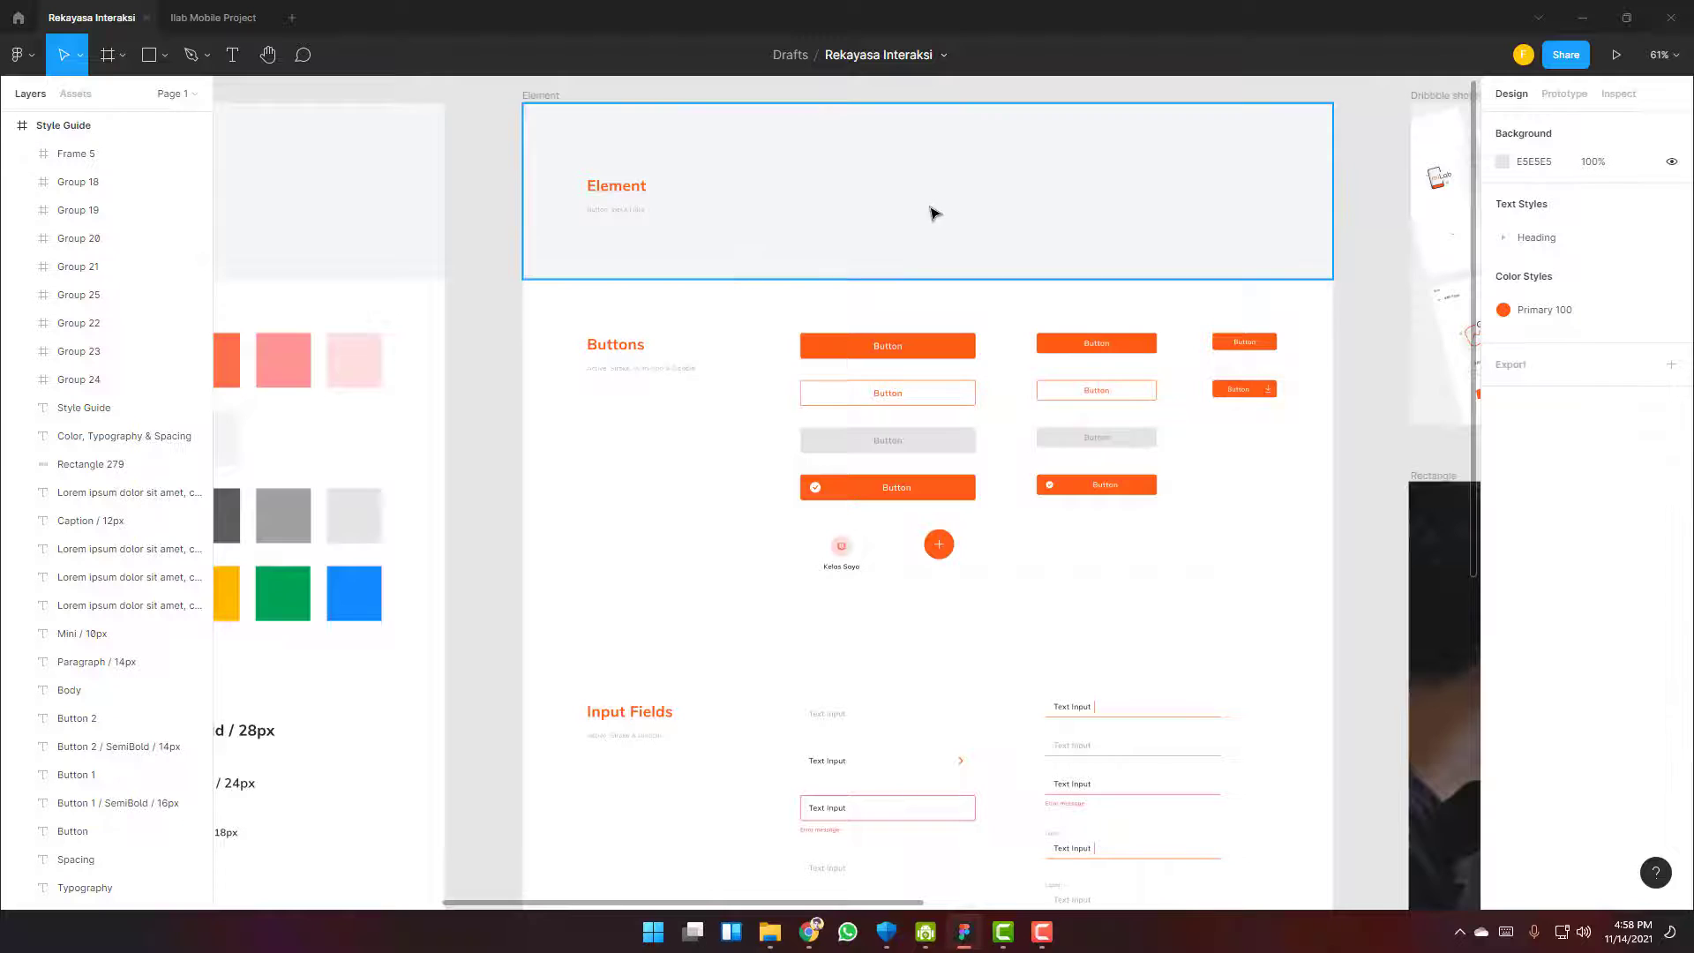
ctrl+scroll(953, 220, up, 3)
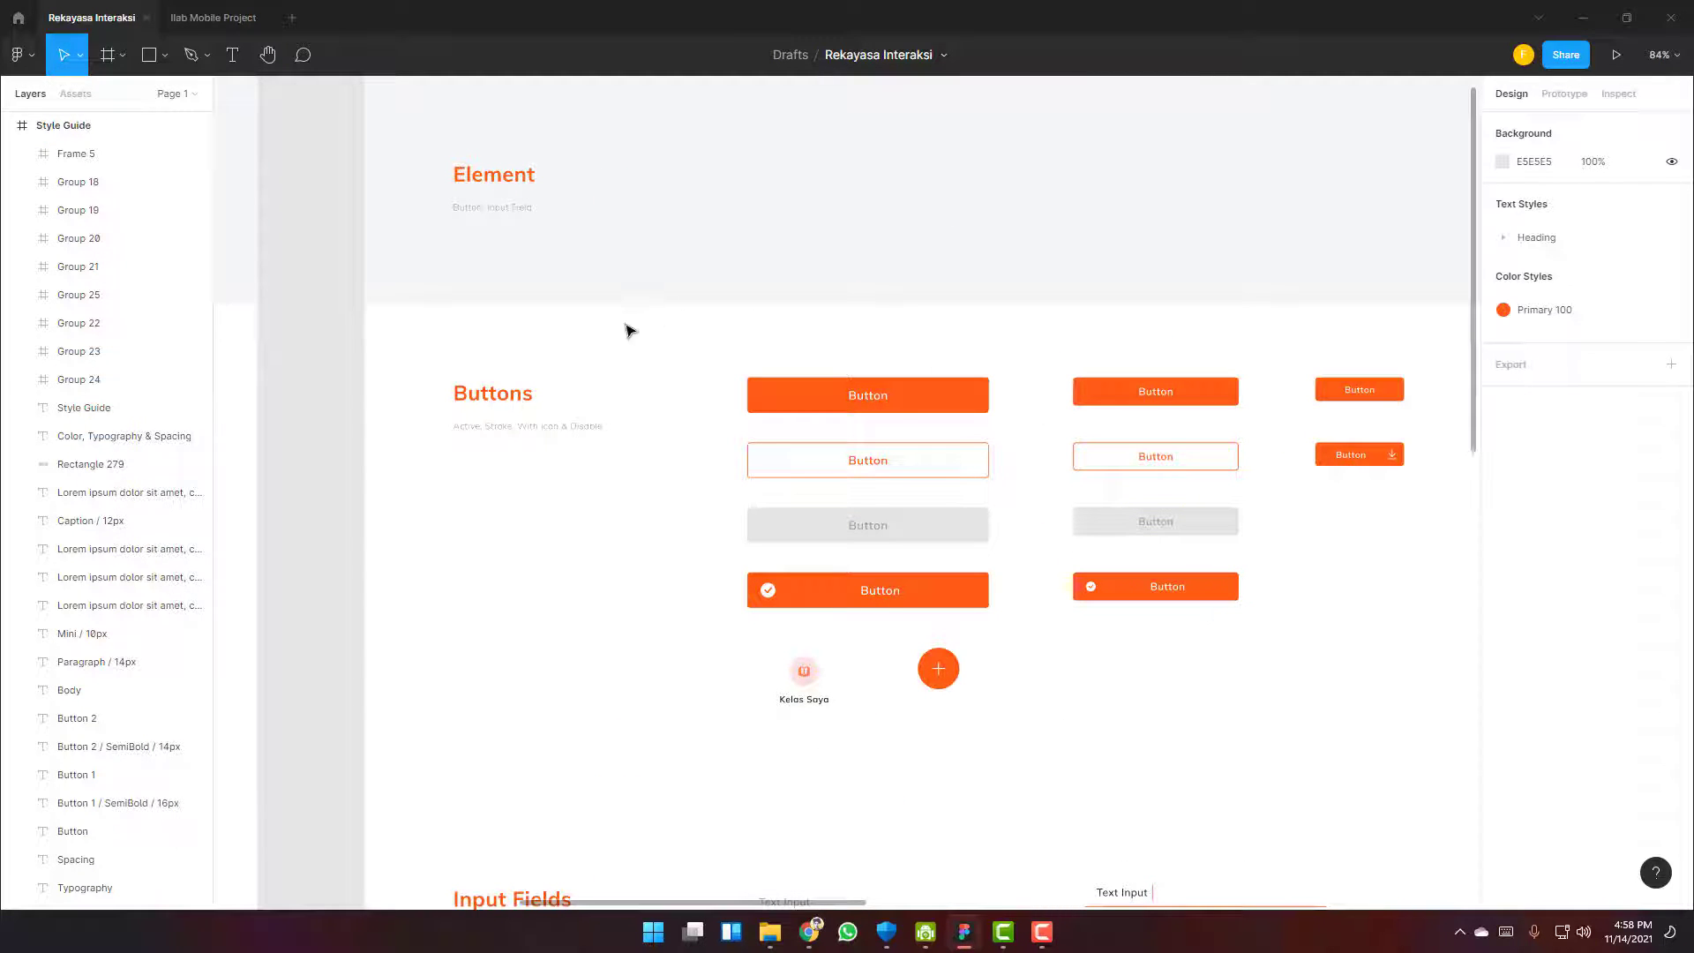
click(795, 408)
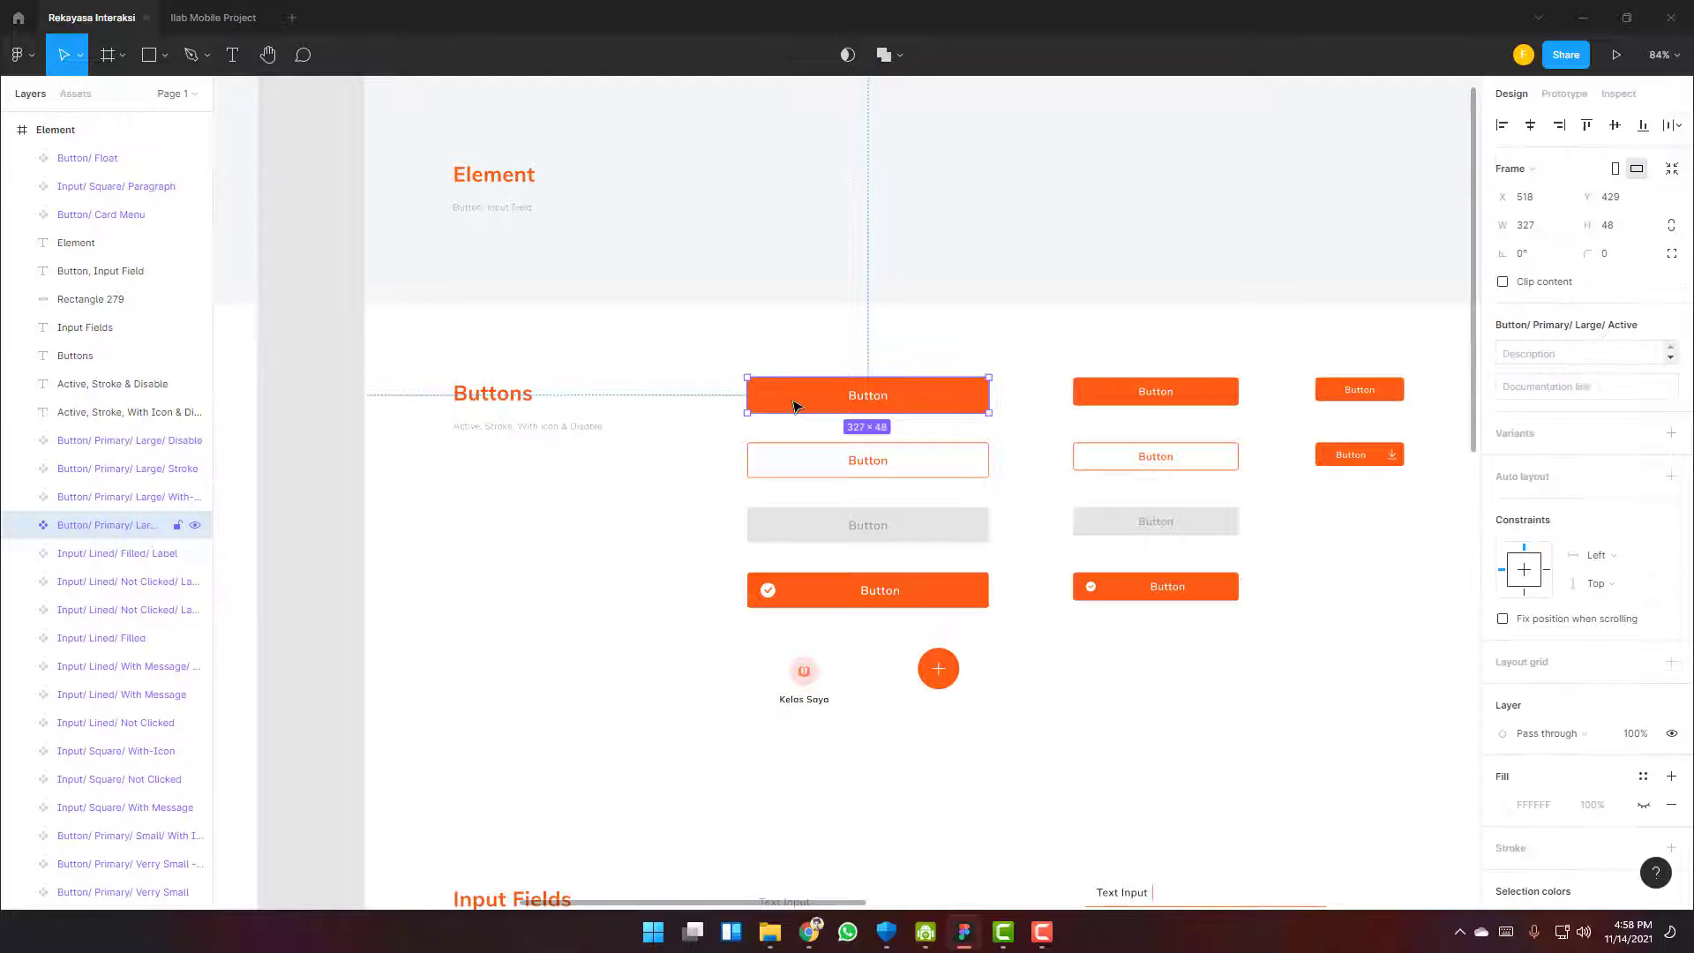
scroll(1566, 604, down, 3)
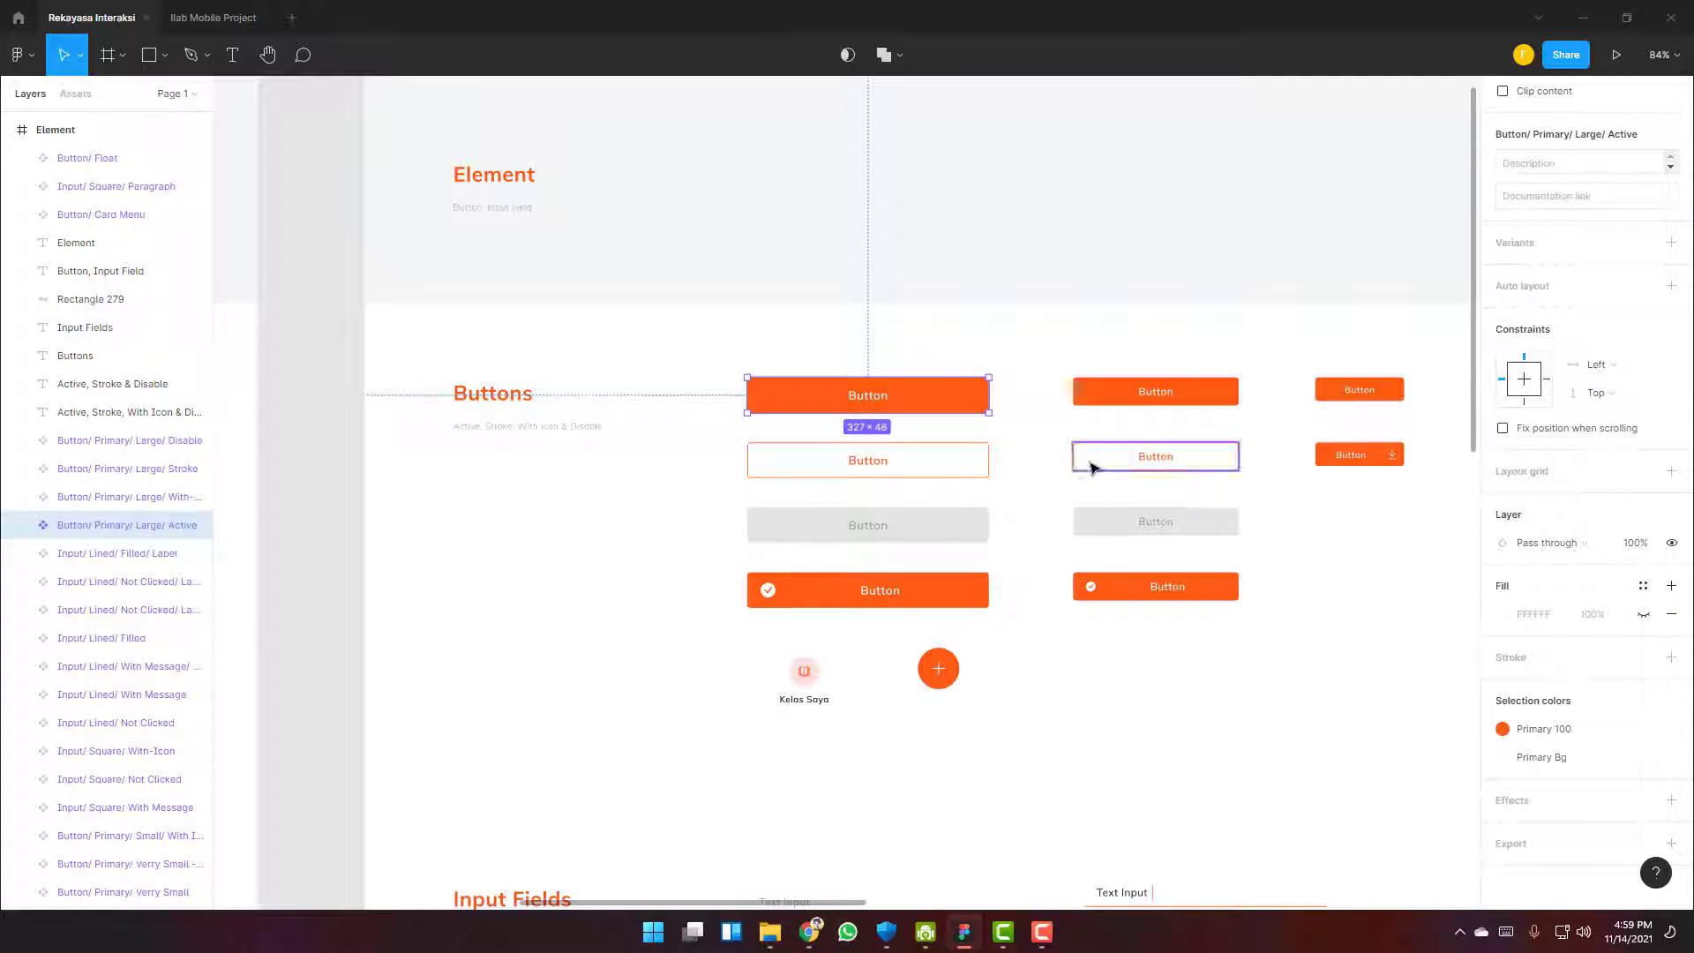
scroll(1158, 605, down, 5)
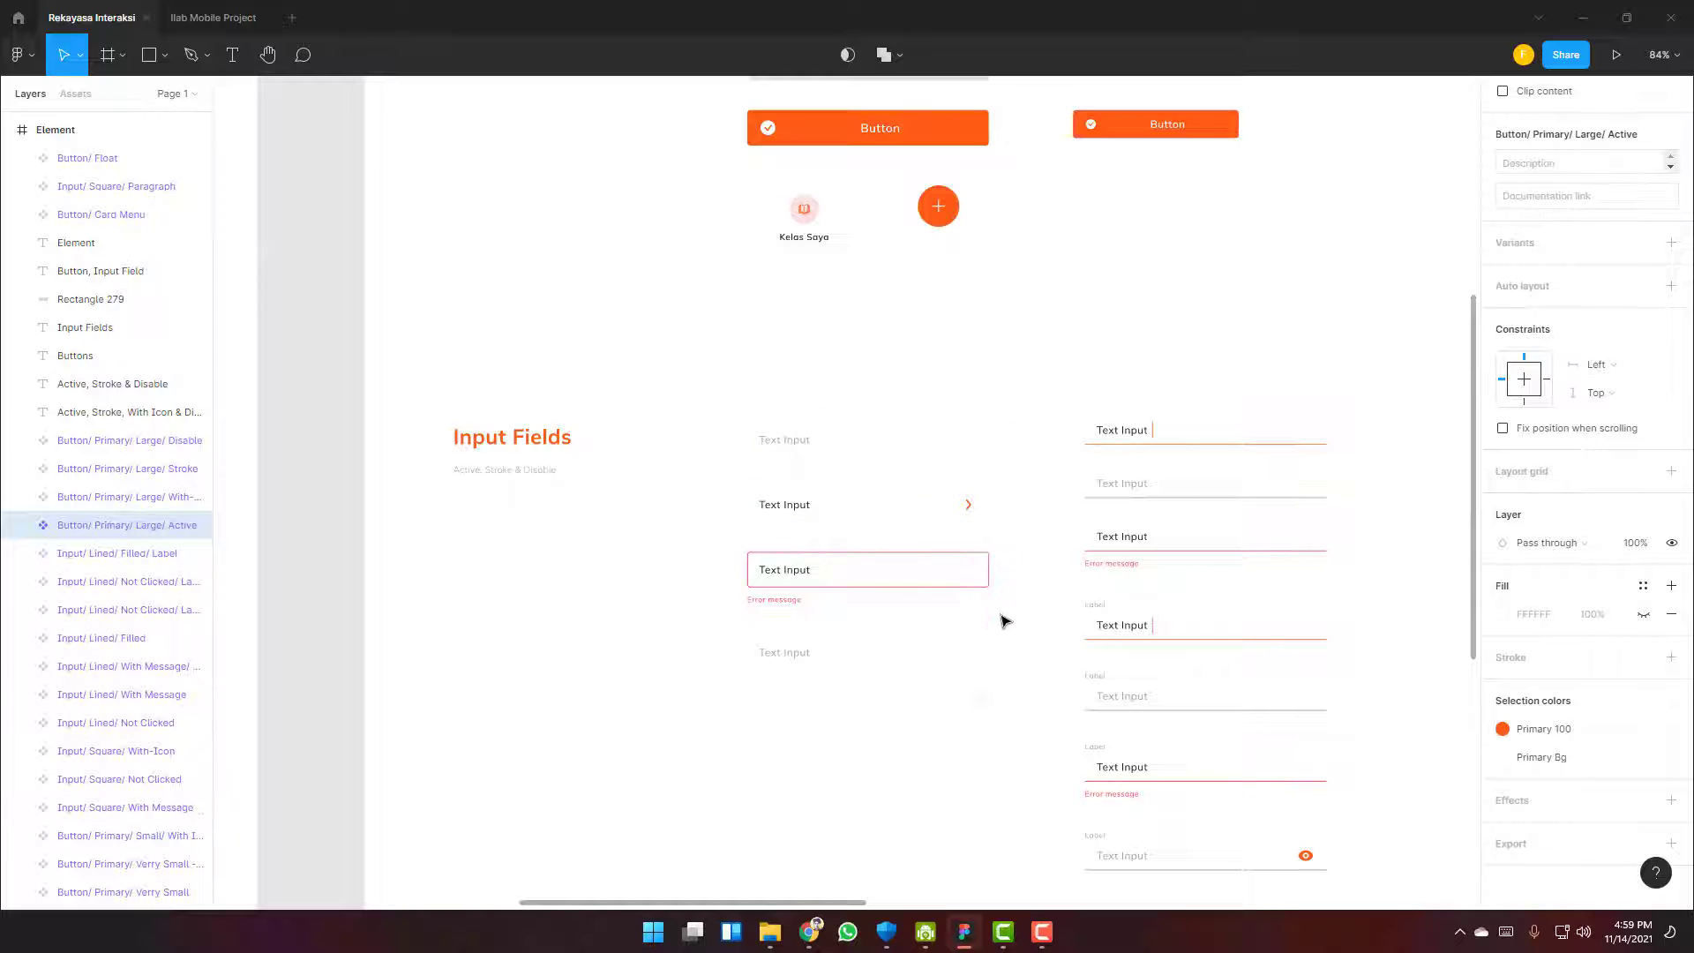
scroll(1189, 810, down, 1)
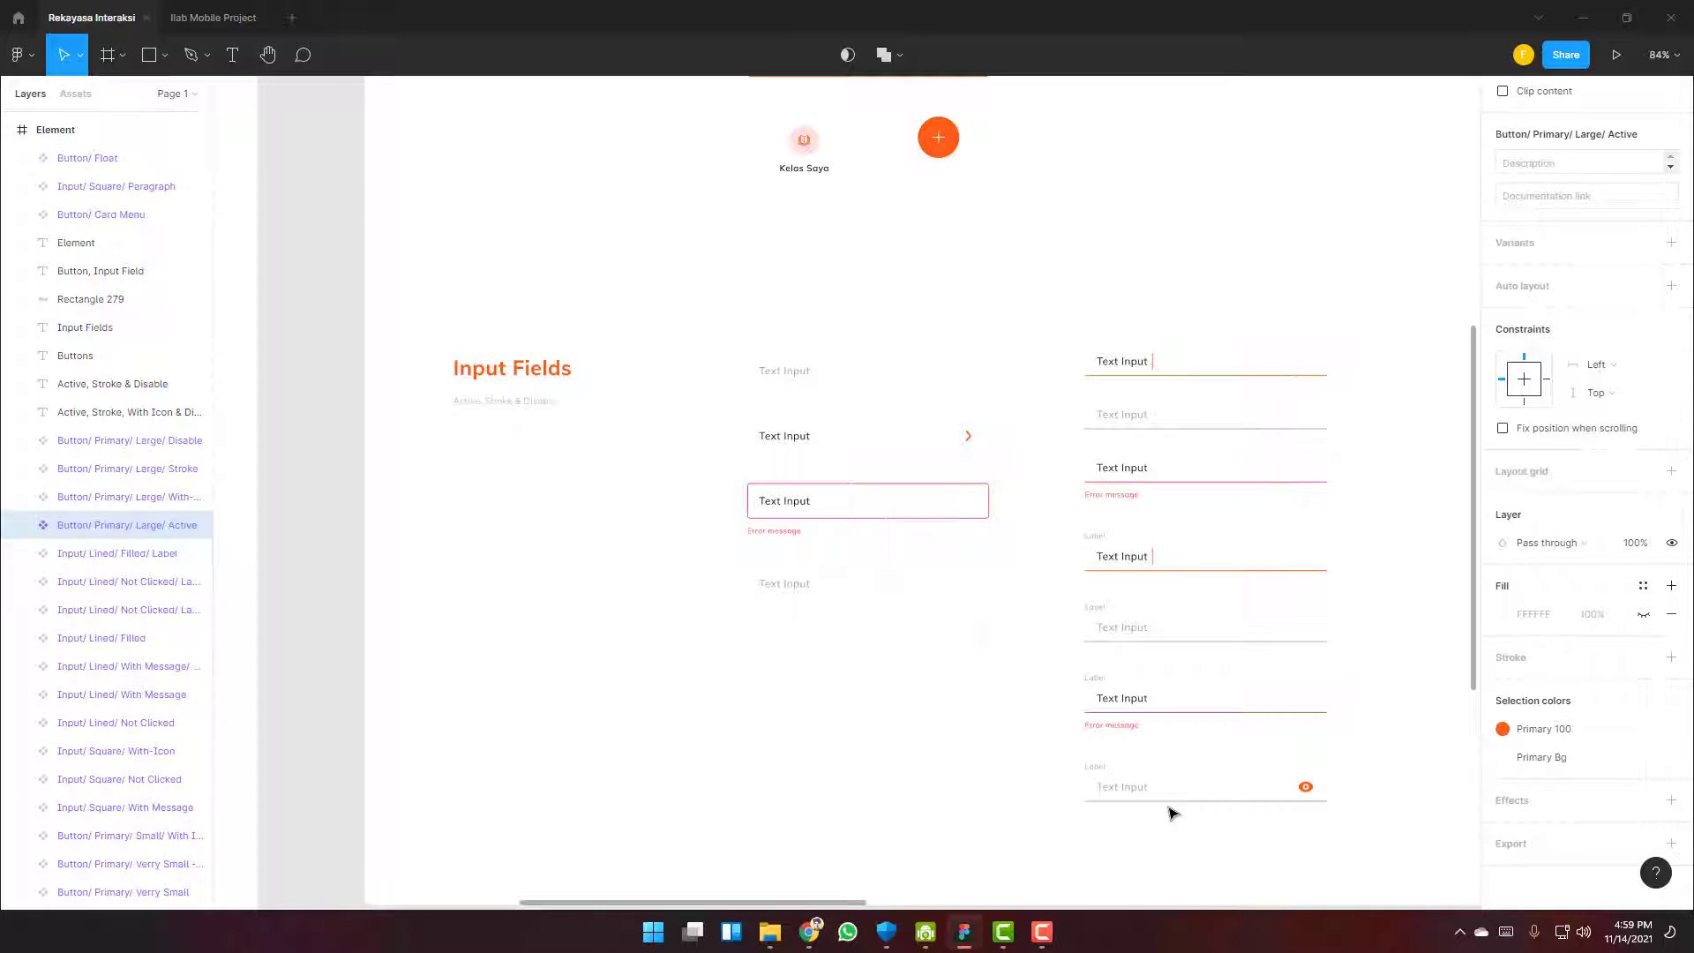
scroll(1174, 812, up, 6)
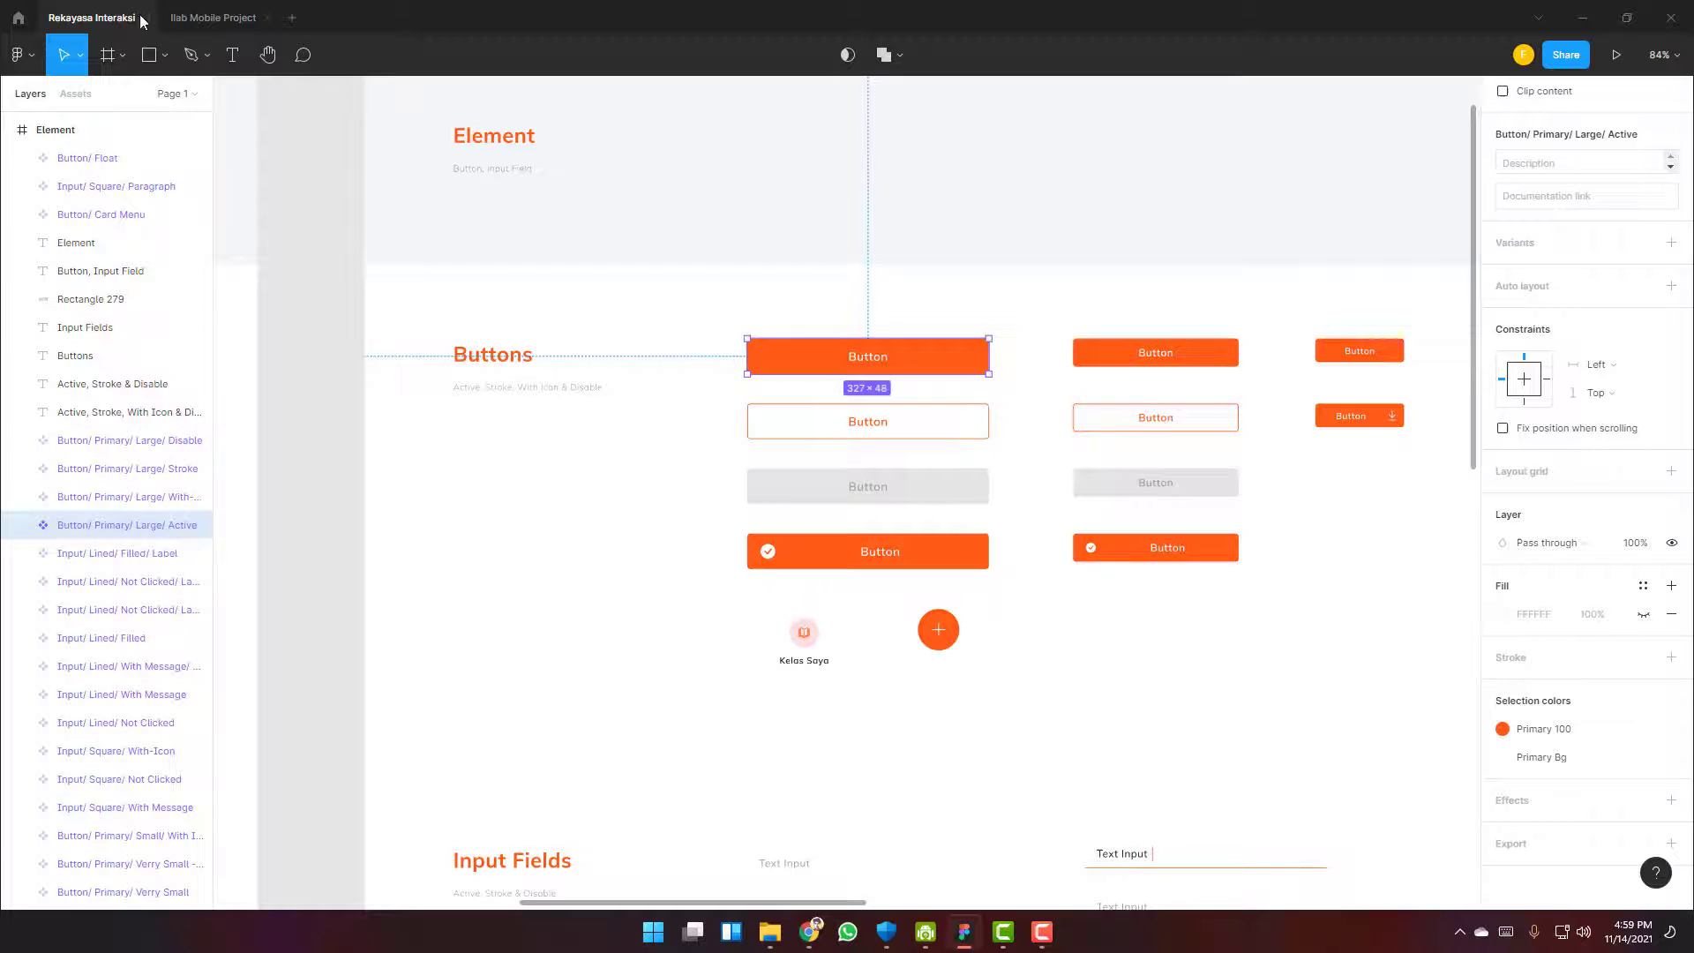
click(1188, 680)
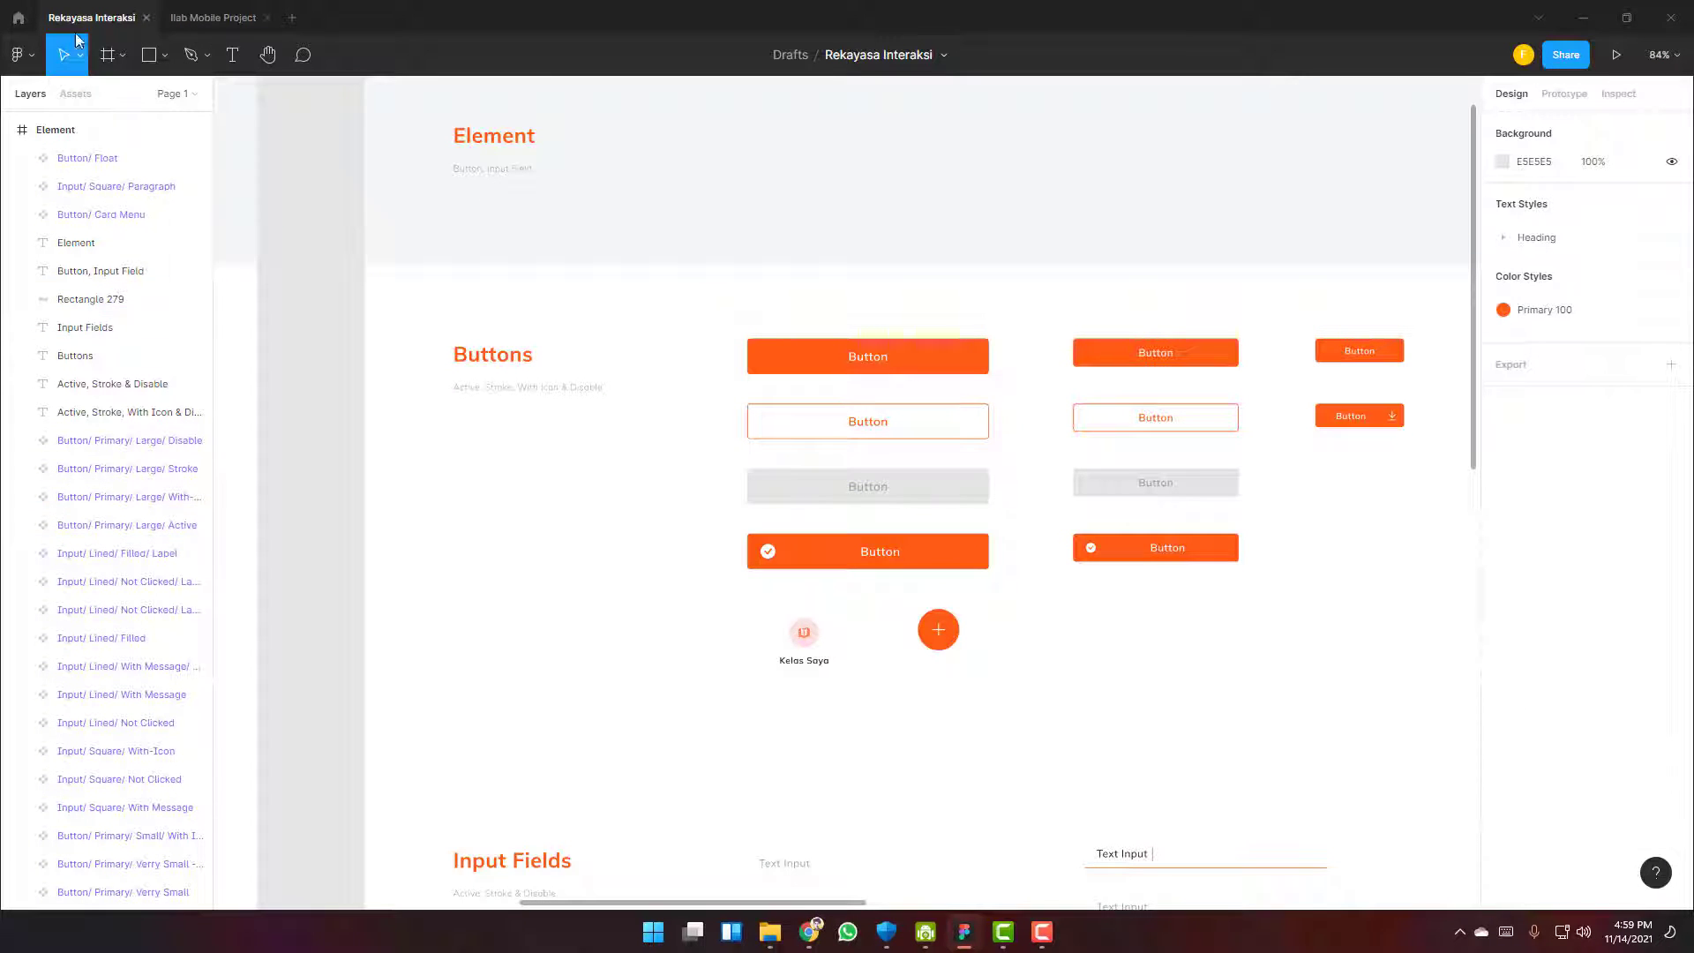
click(148, 56)
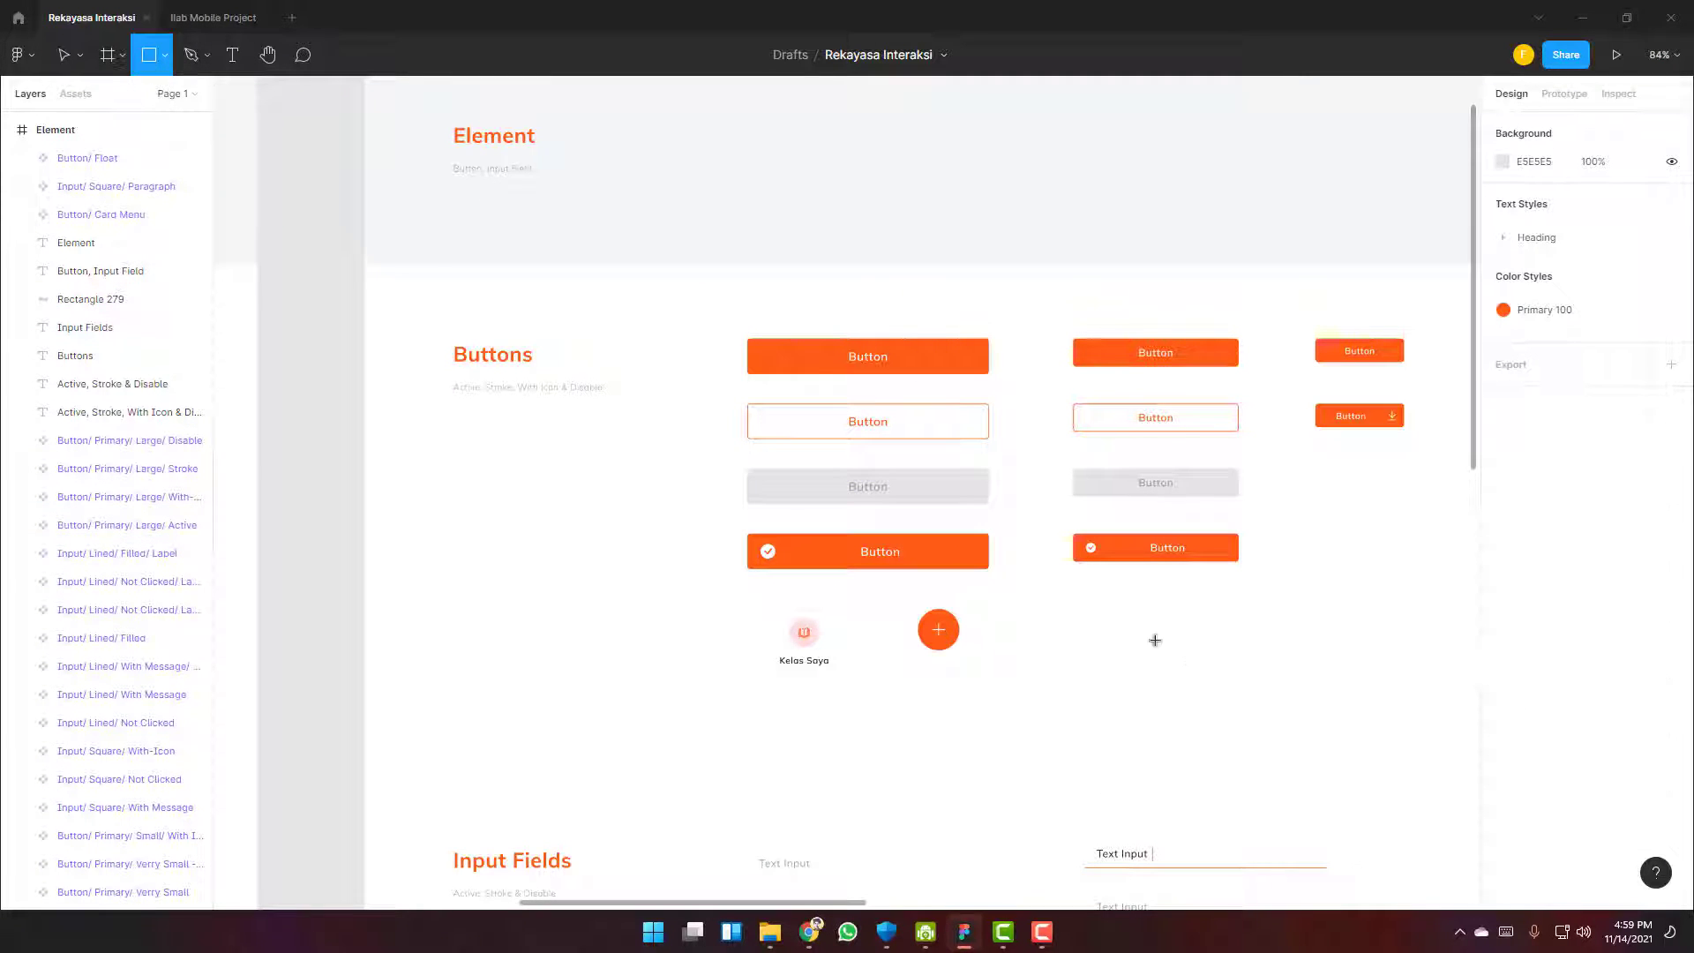
scroll(1157, 582, up, 5)
drag(936, 566, 999, 600)
key(Delete)
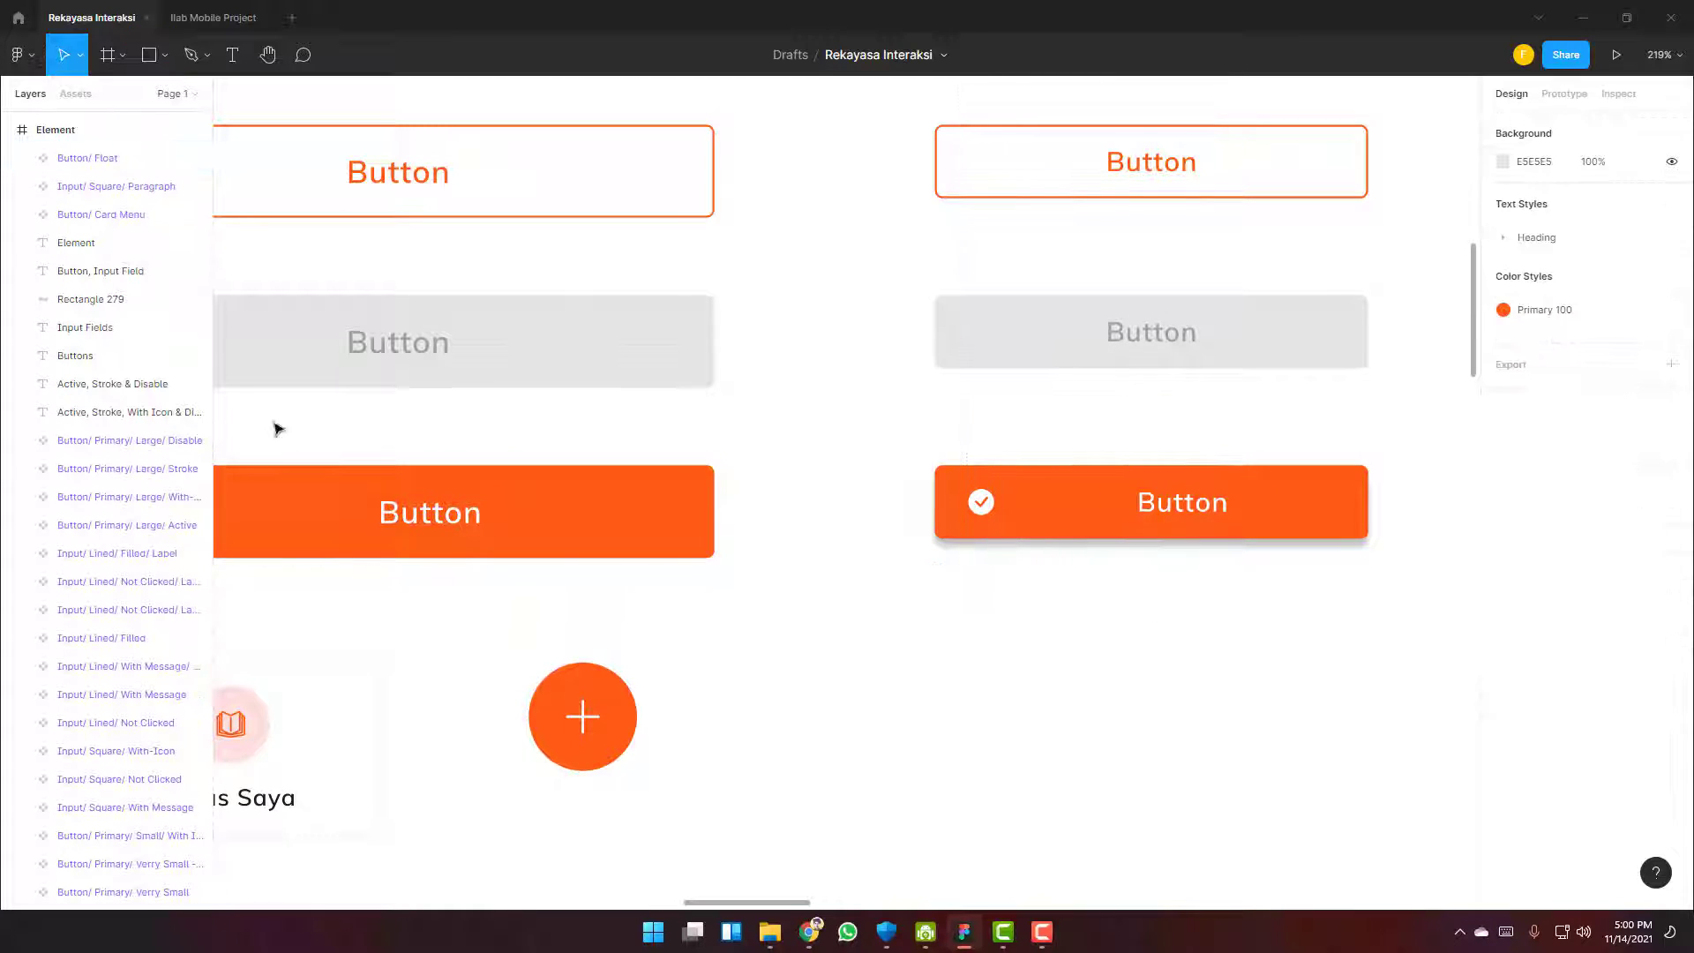
Draw a rectangle about 224×36 beneath the medium button with the check icon and set its corner radius to 4
click(148, 57)
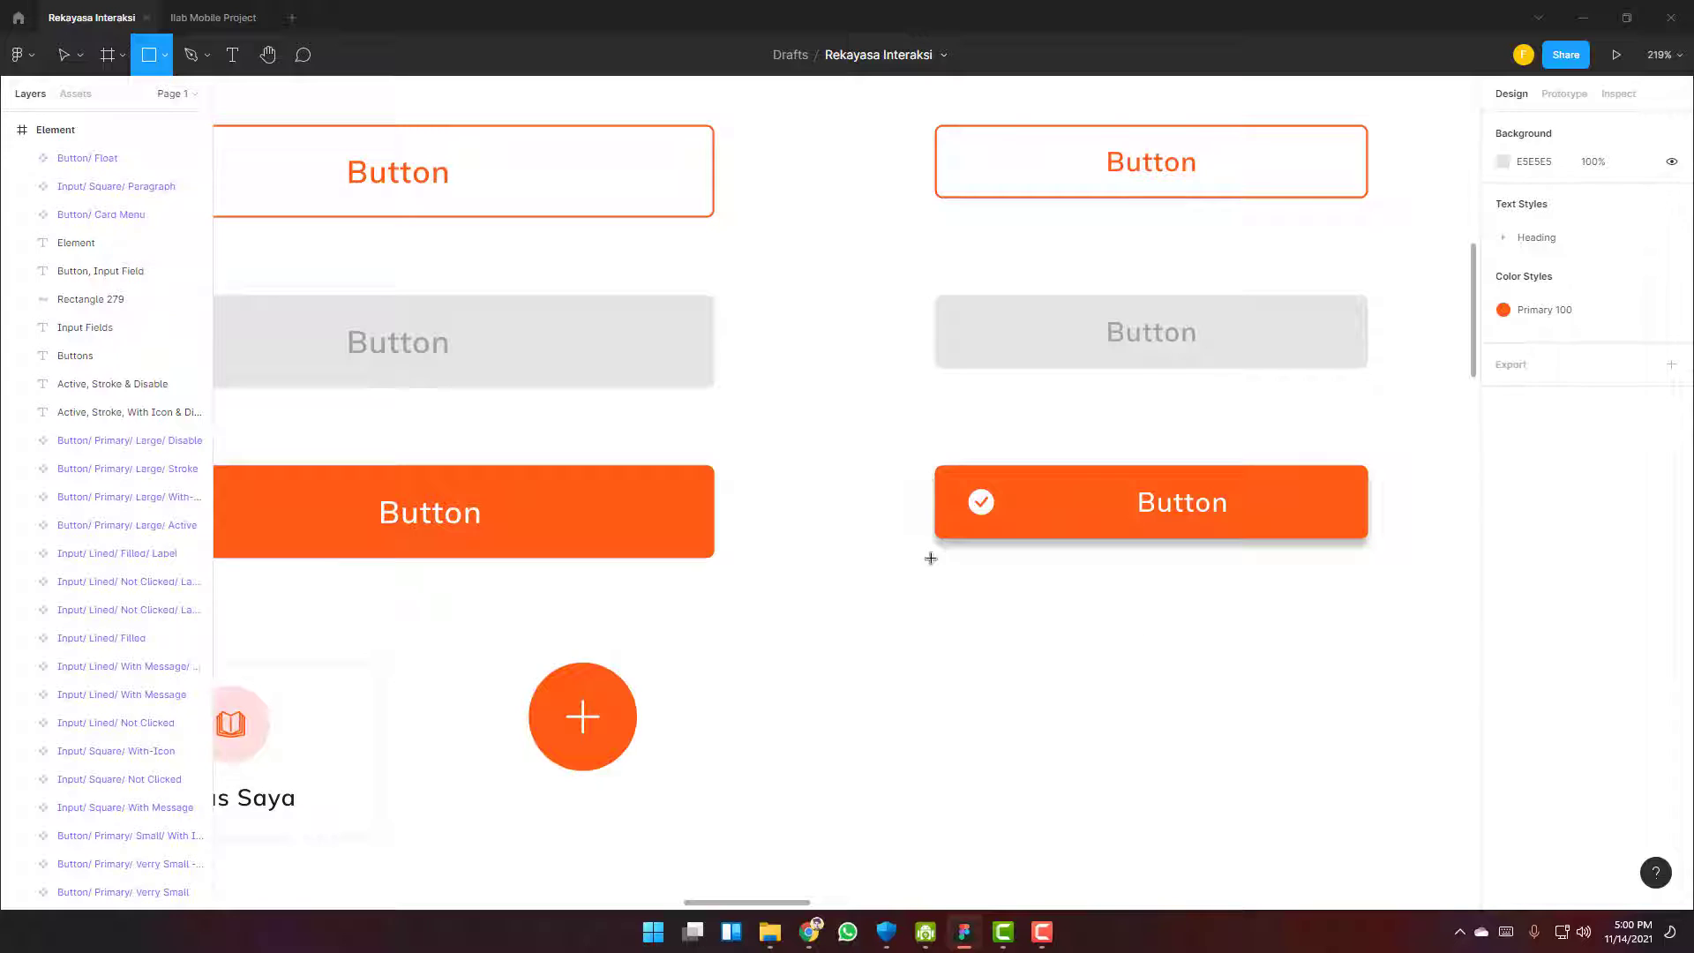
drag(934, 572, 1373, 649)
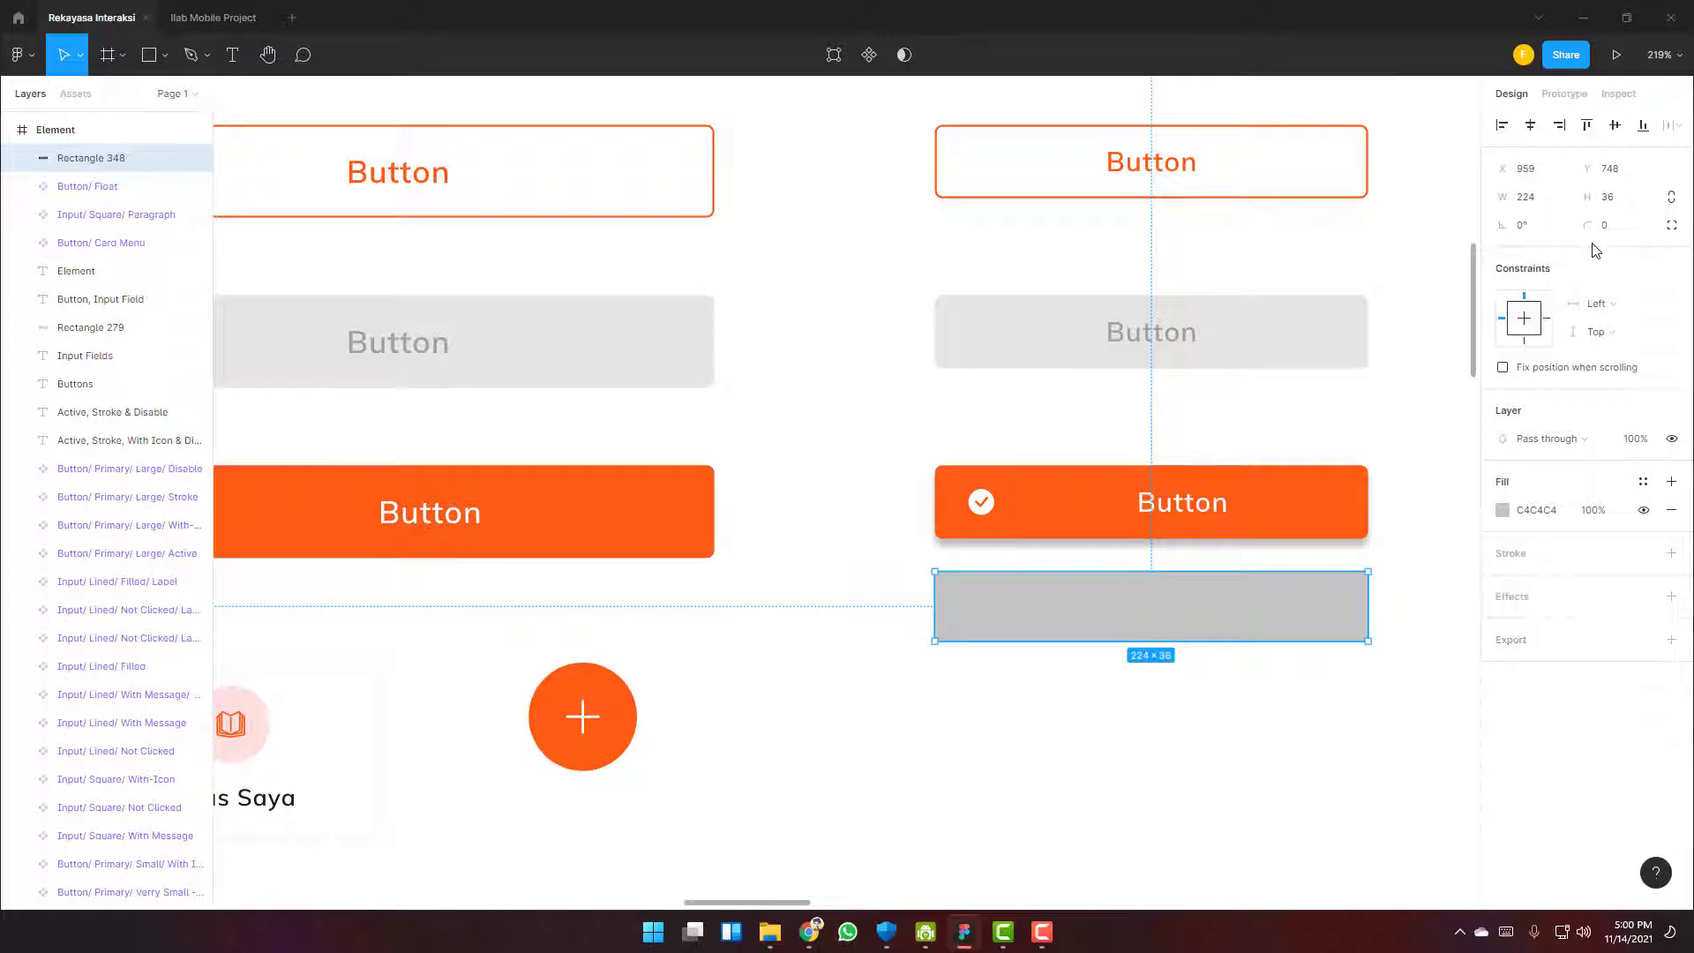
click(1399, 605)
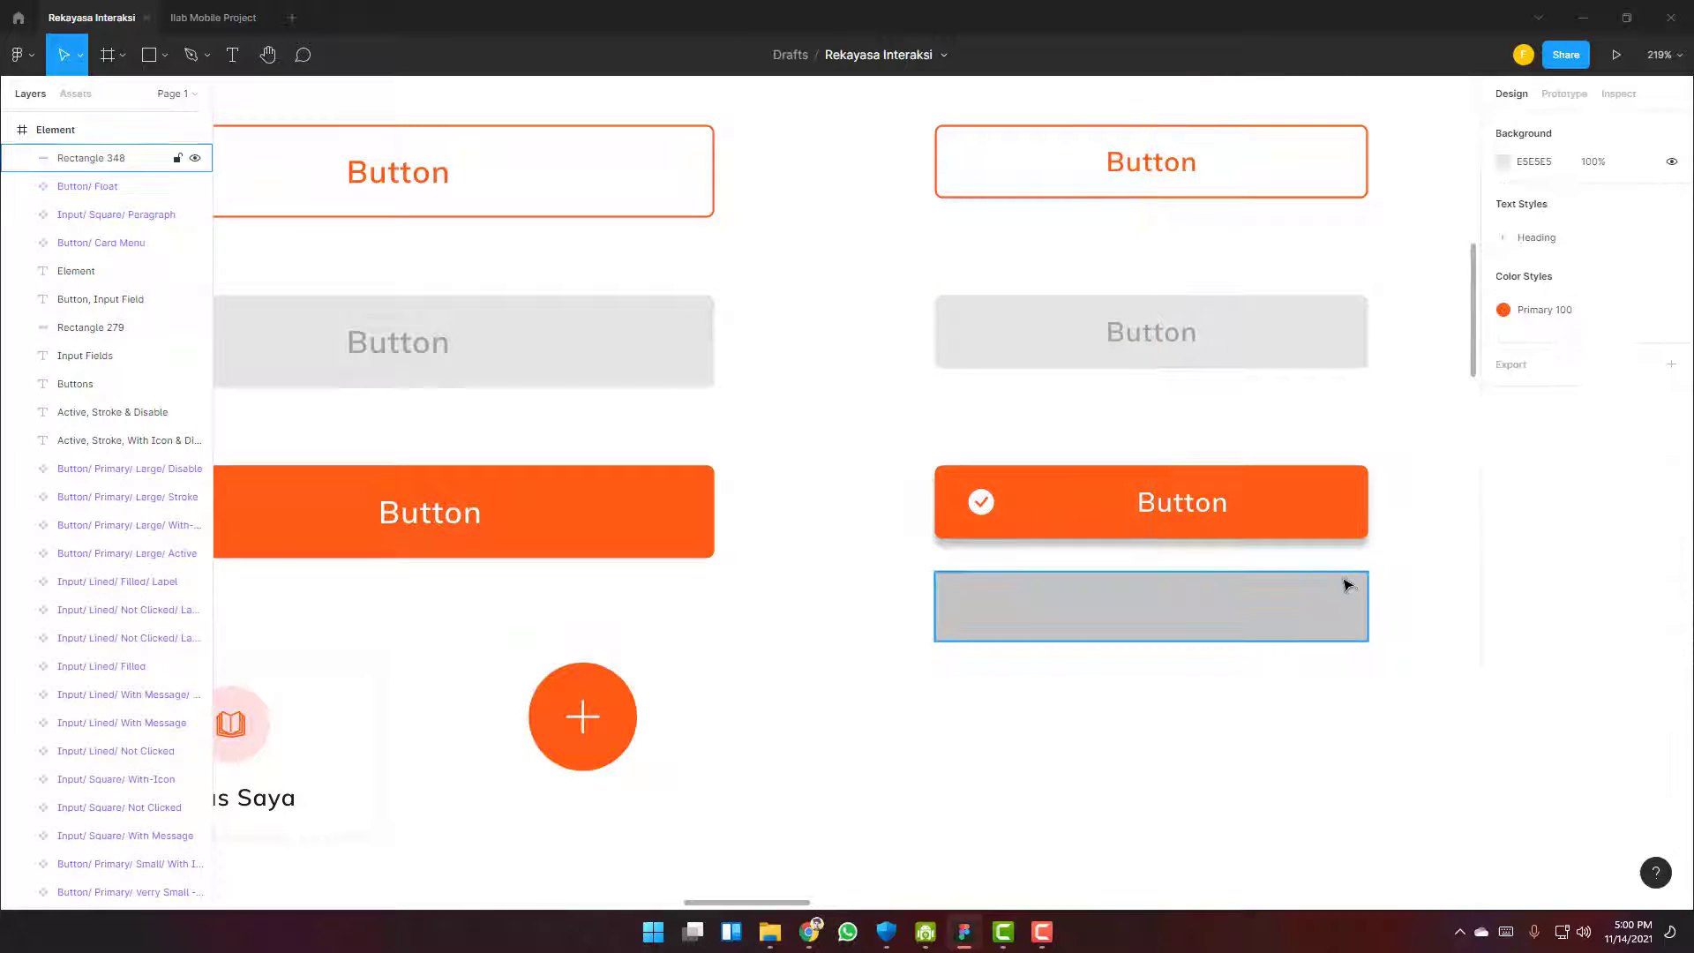
click(1321, 614)
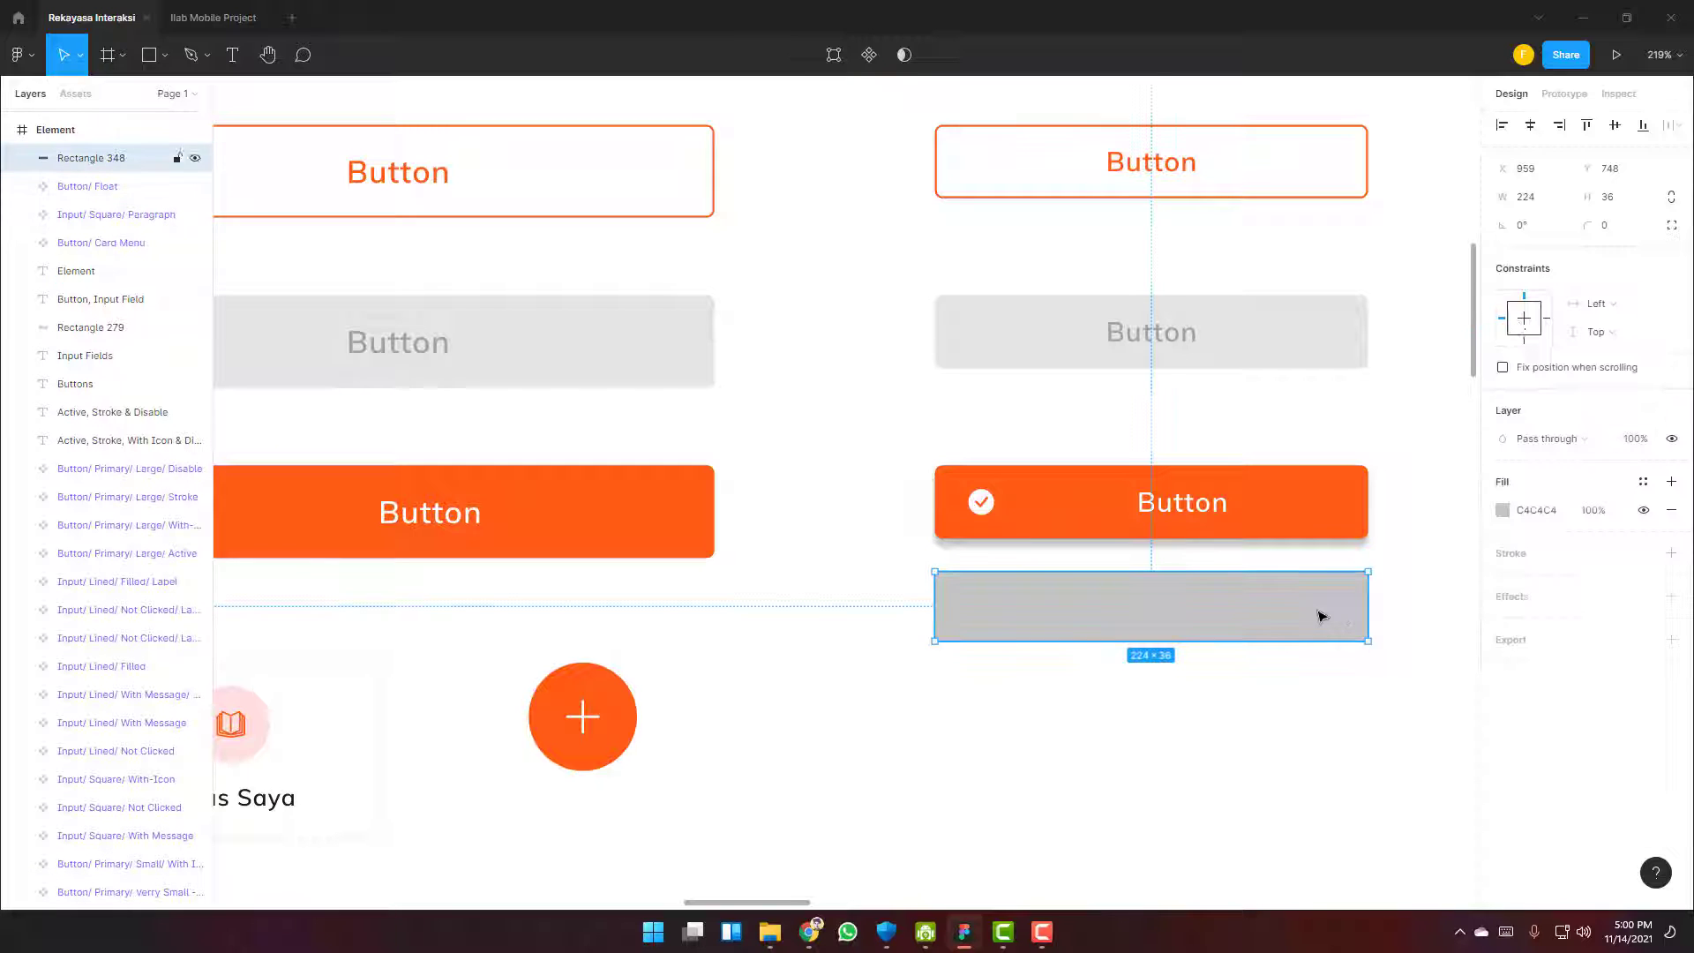
click(1611, 234)
text(4)
key(Return)
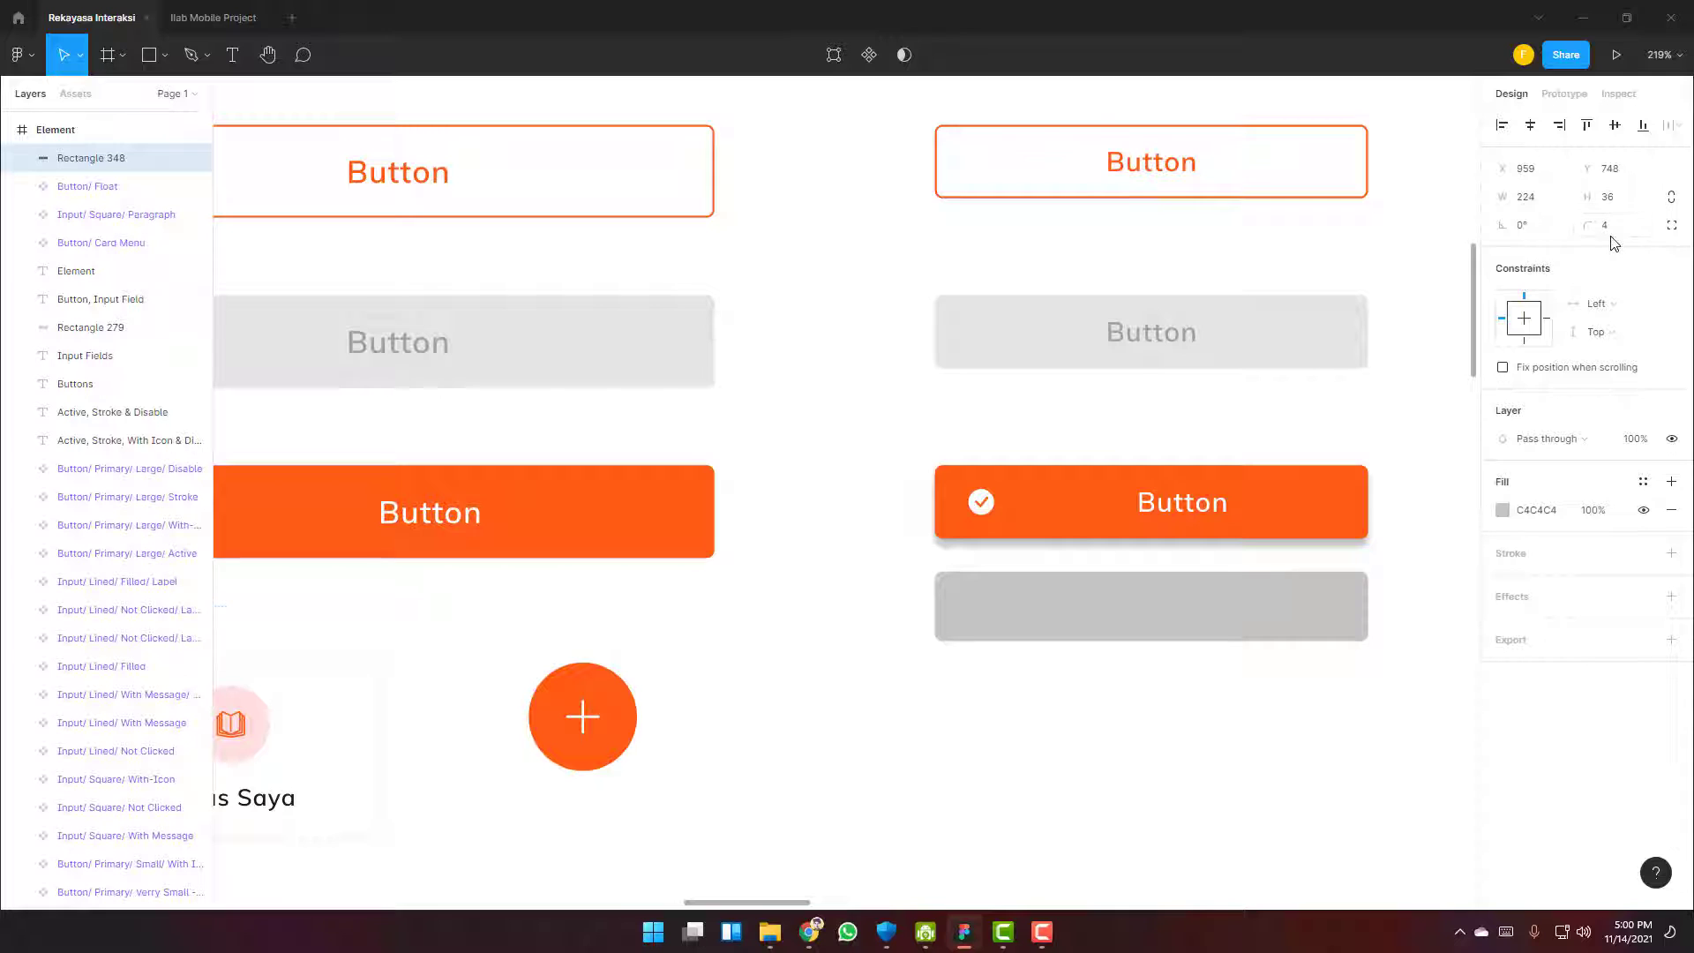
click(1153, 699)
Add the text "Button" on the new grey rounded rectangle beneath the medium button with the check icon
click(1259, 605)
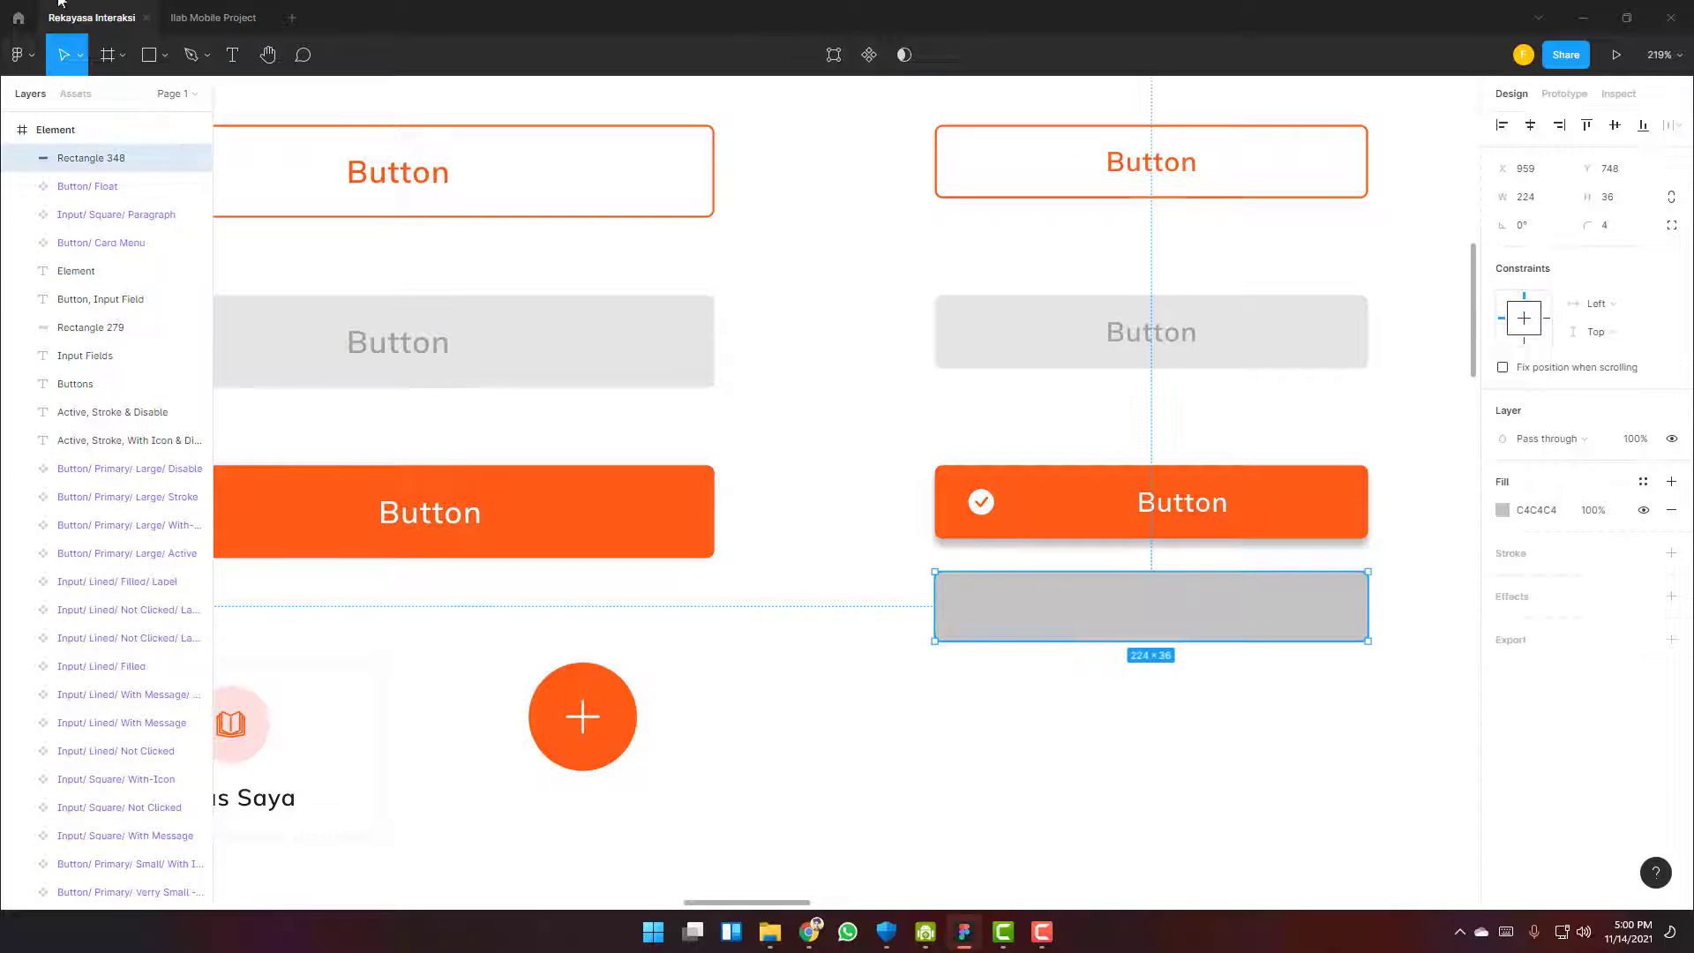
click(232, 54)
click(1110, 600)
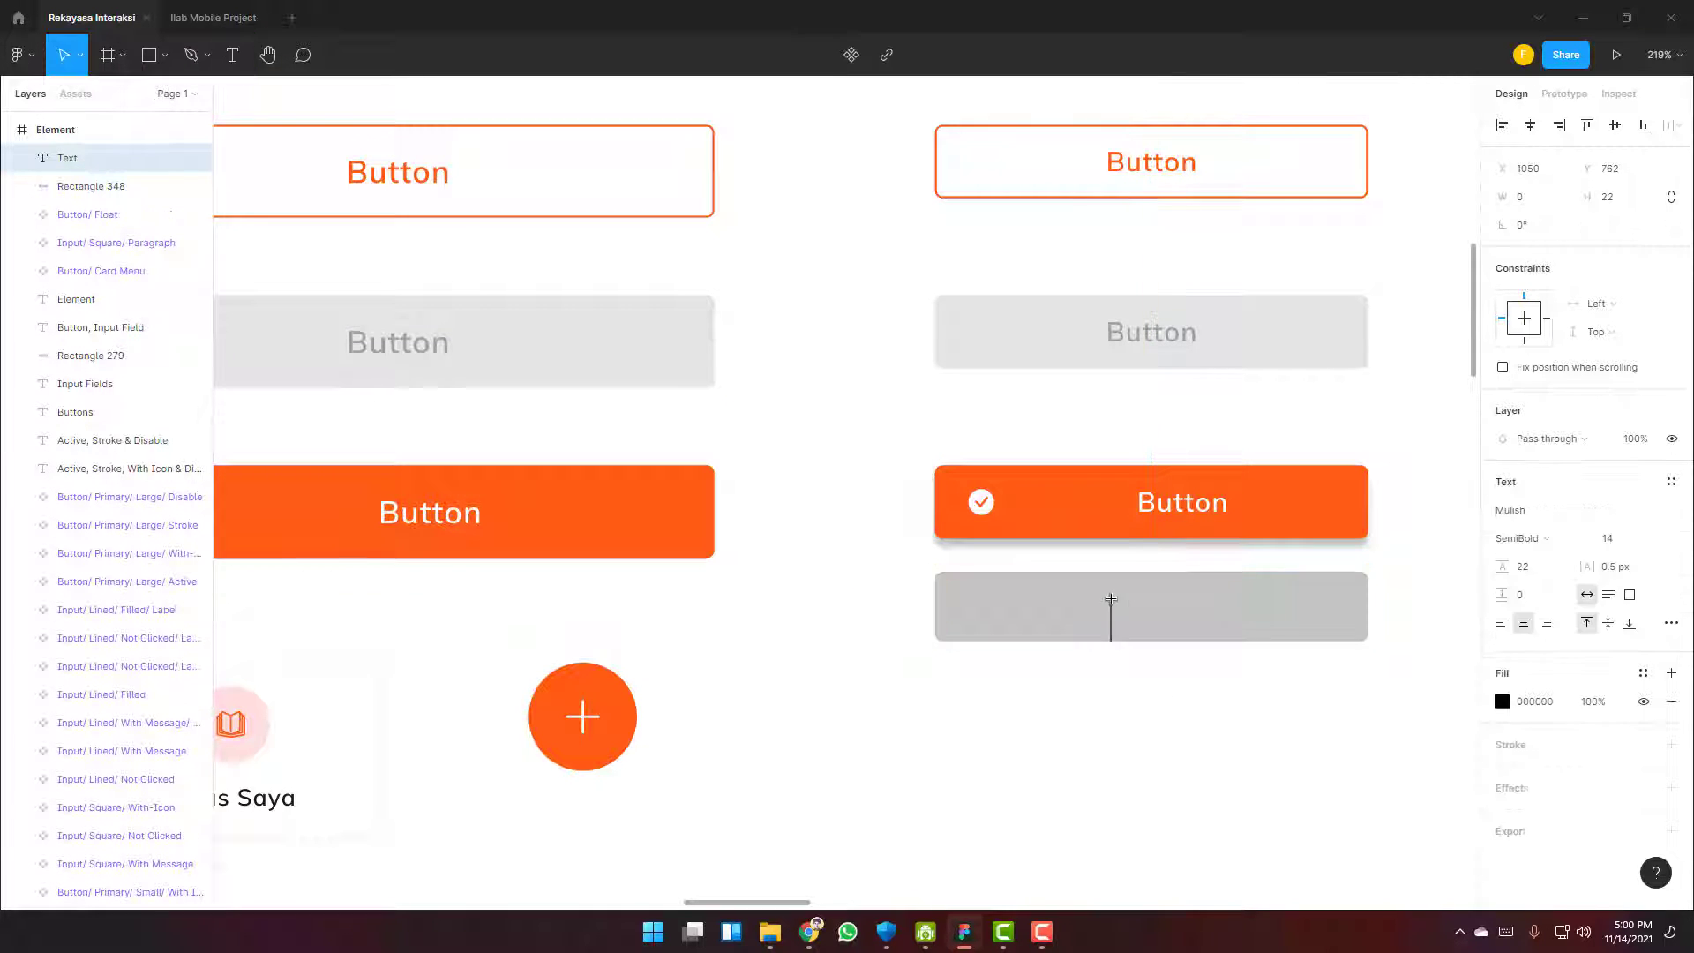
text(Button)
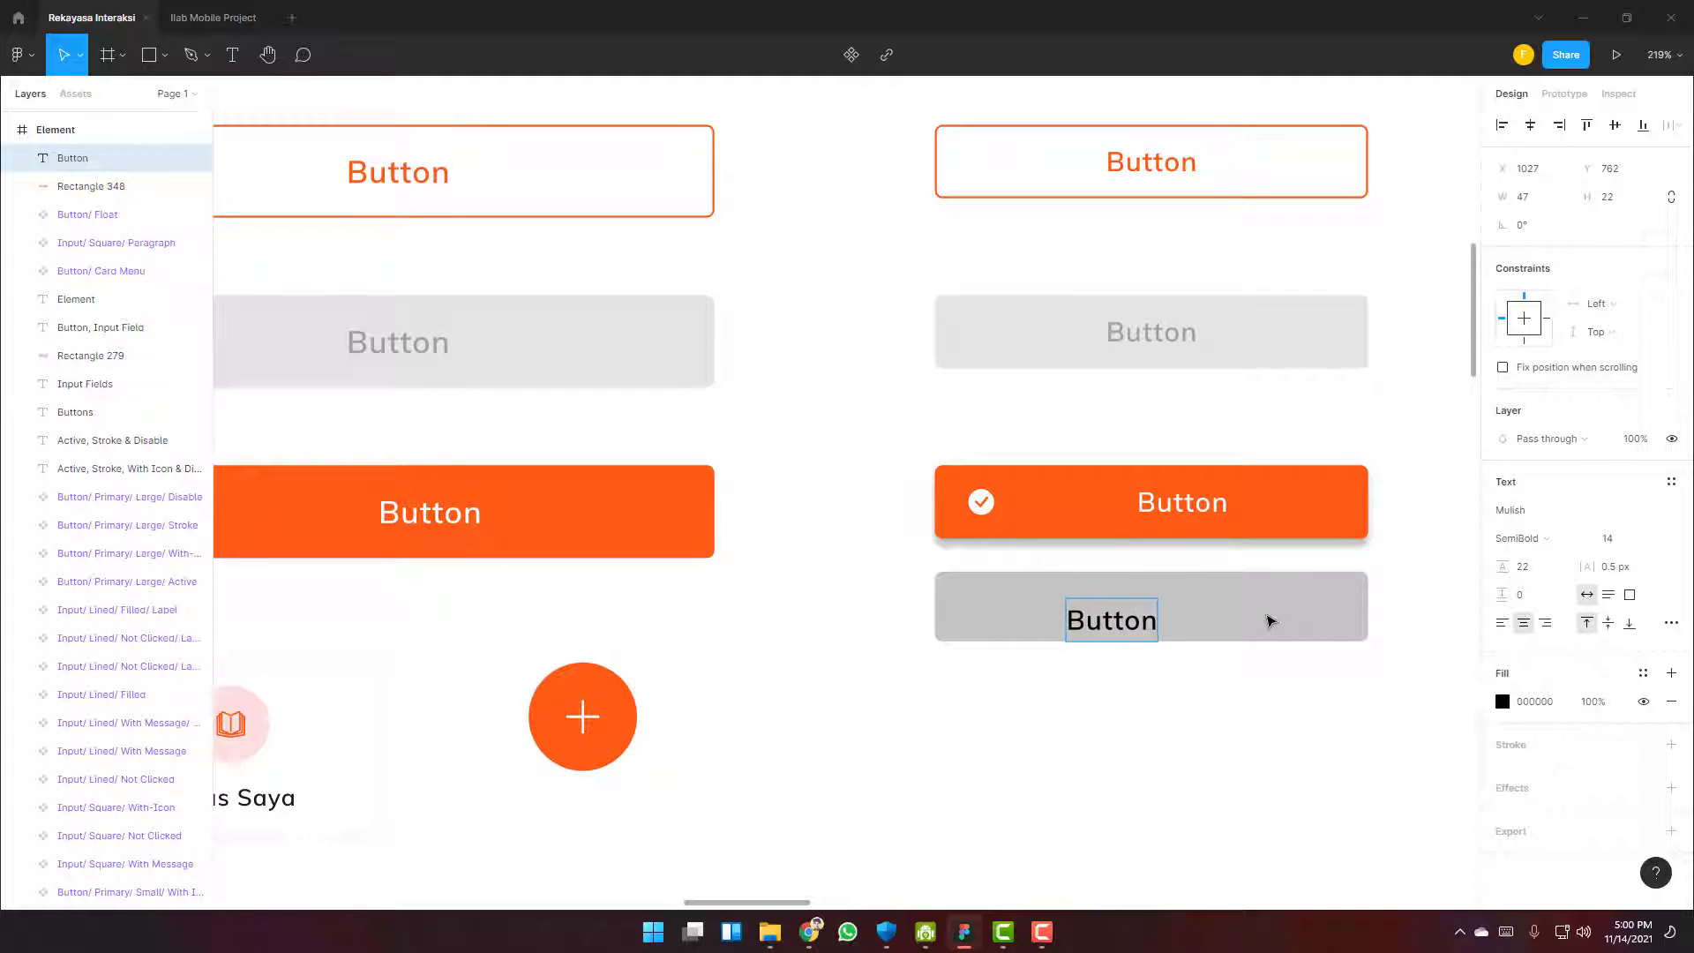
key(Escape)
Center the new black "Button" text horizontally and vertically on the grey rounded rectangle
drag(1139, 619, 1138, 610)
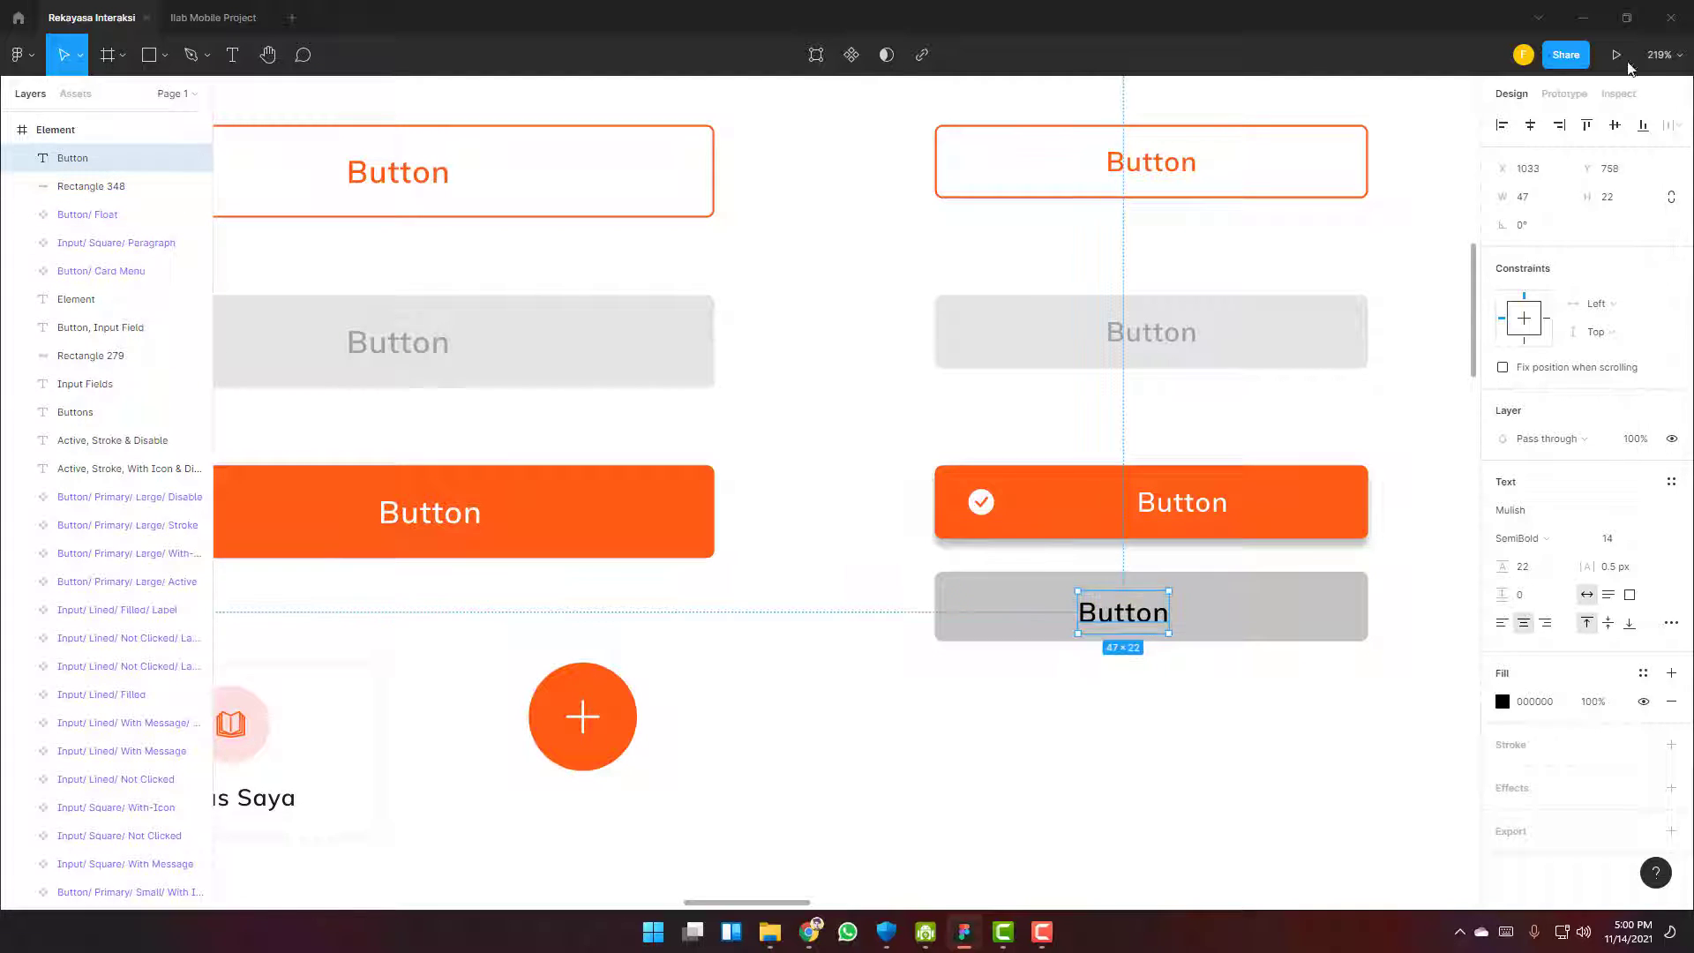
click(1531, 124)
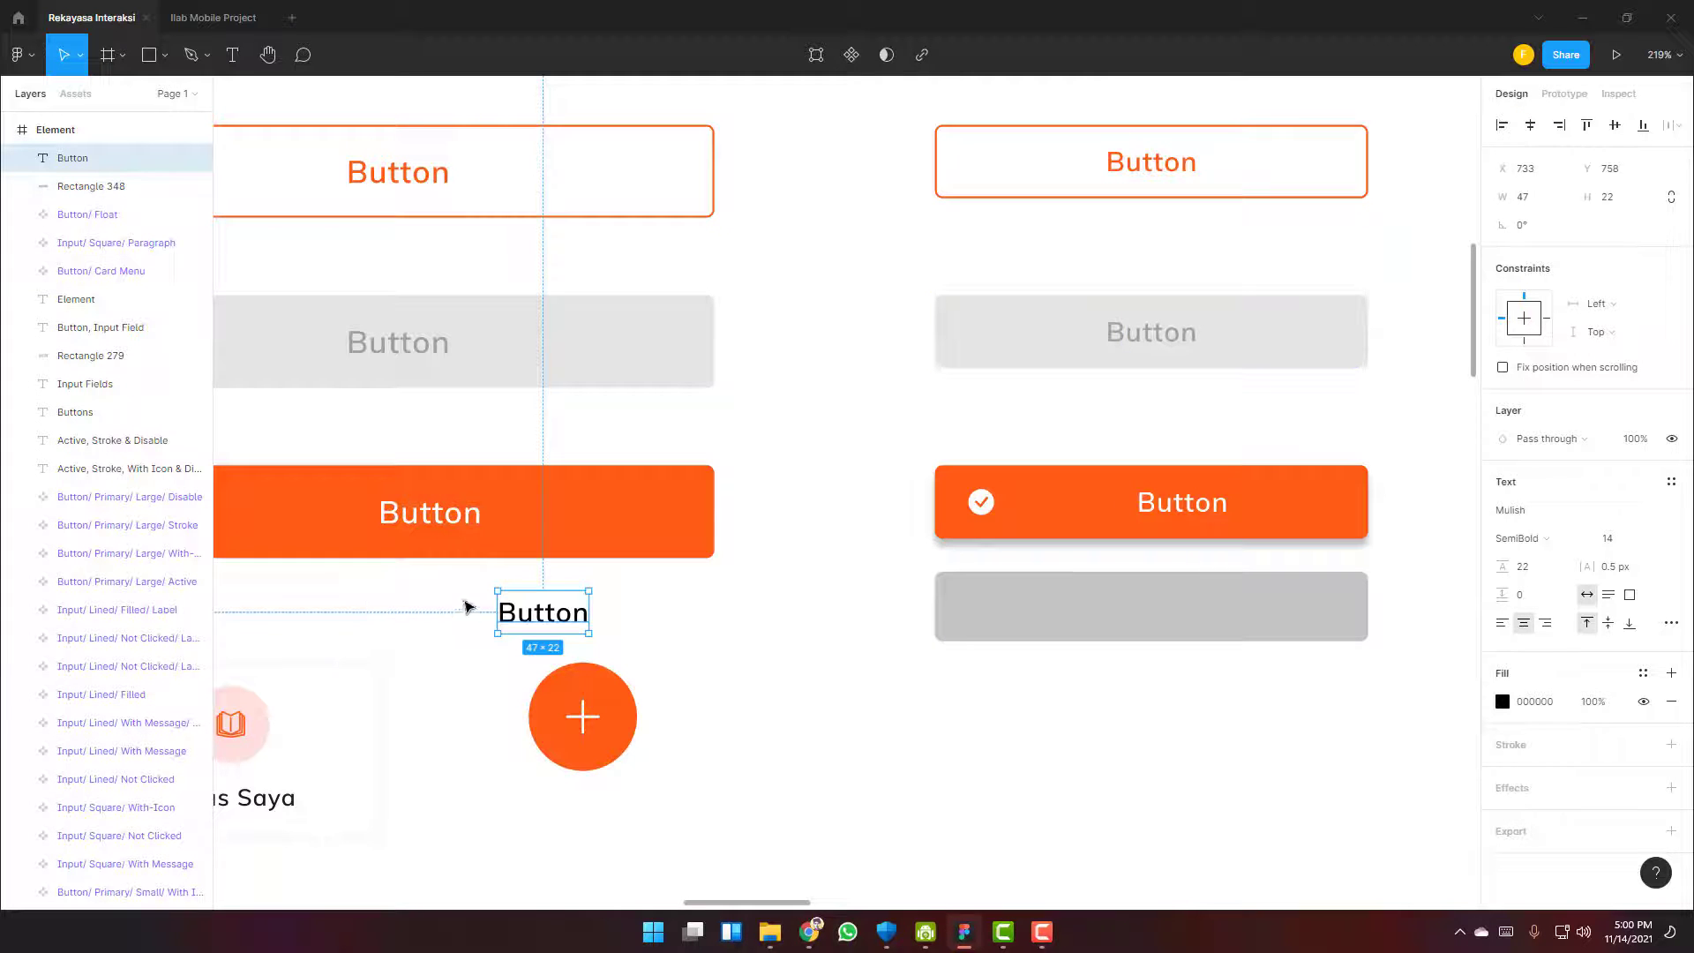
drag(540, 612, 1135, 618)
click(1236, 753)
Group the black "Button" text with its grey rounded rectangle
drag(1412, 561, 843, 664)
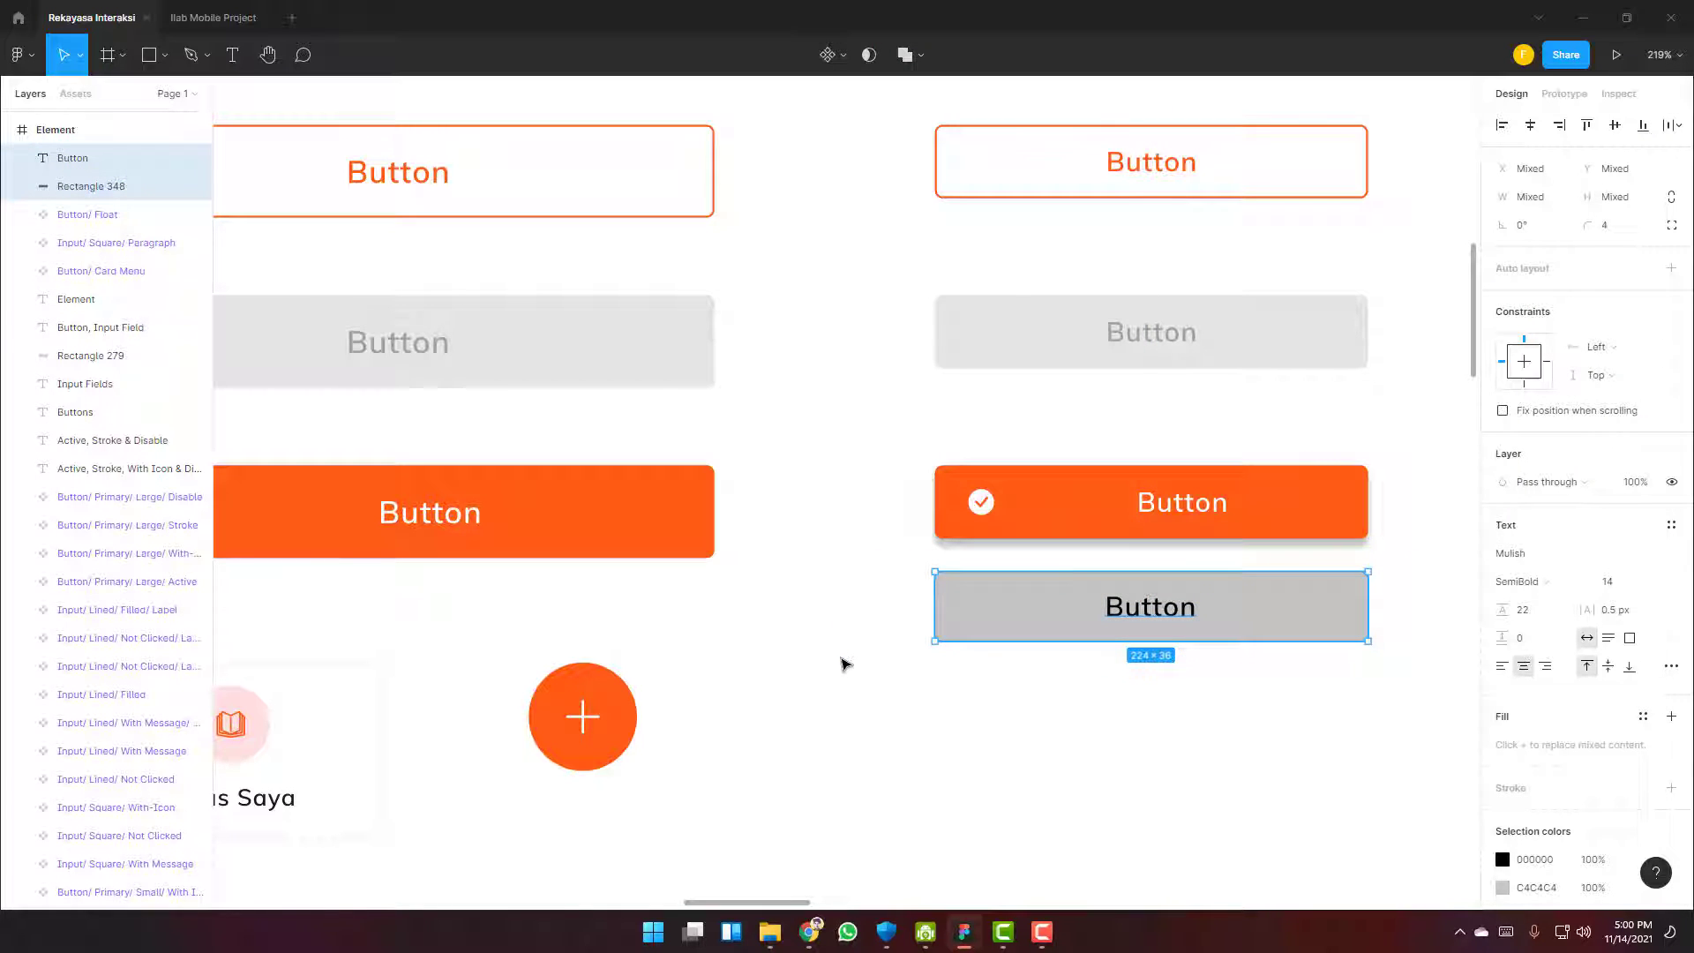
key(ctrl+g)
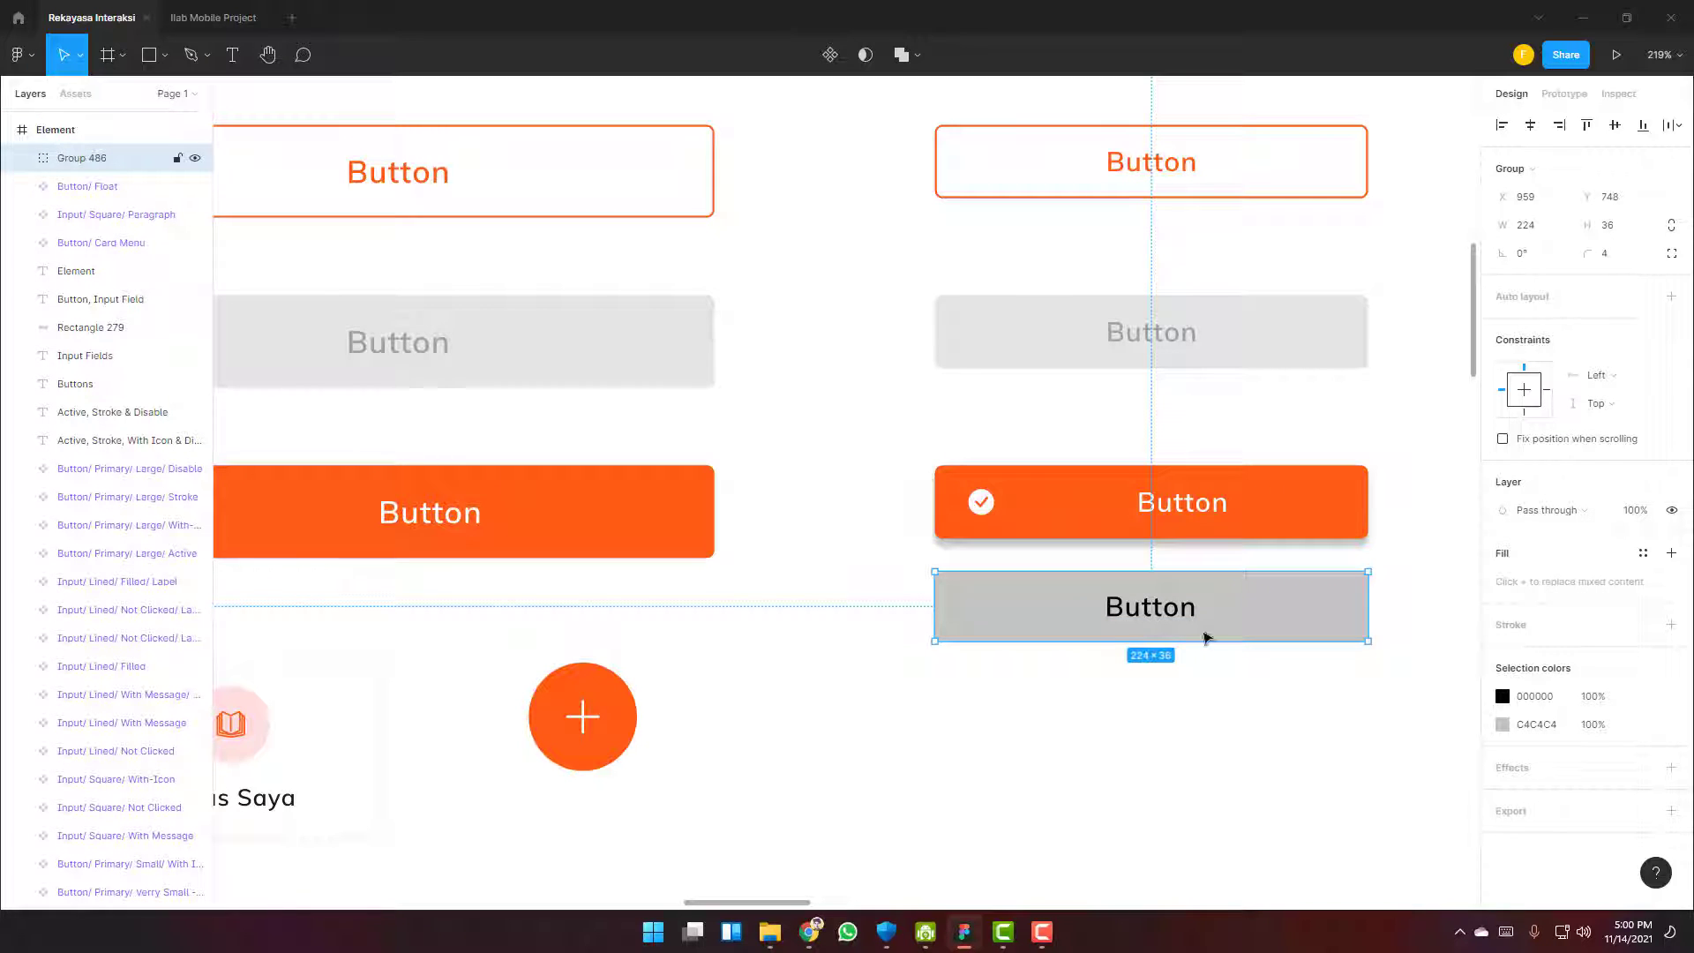
click(1197, 715)
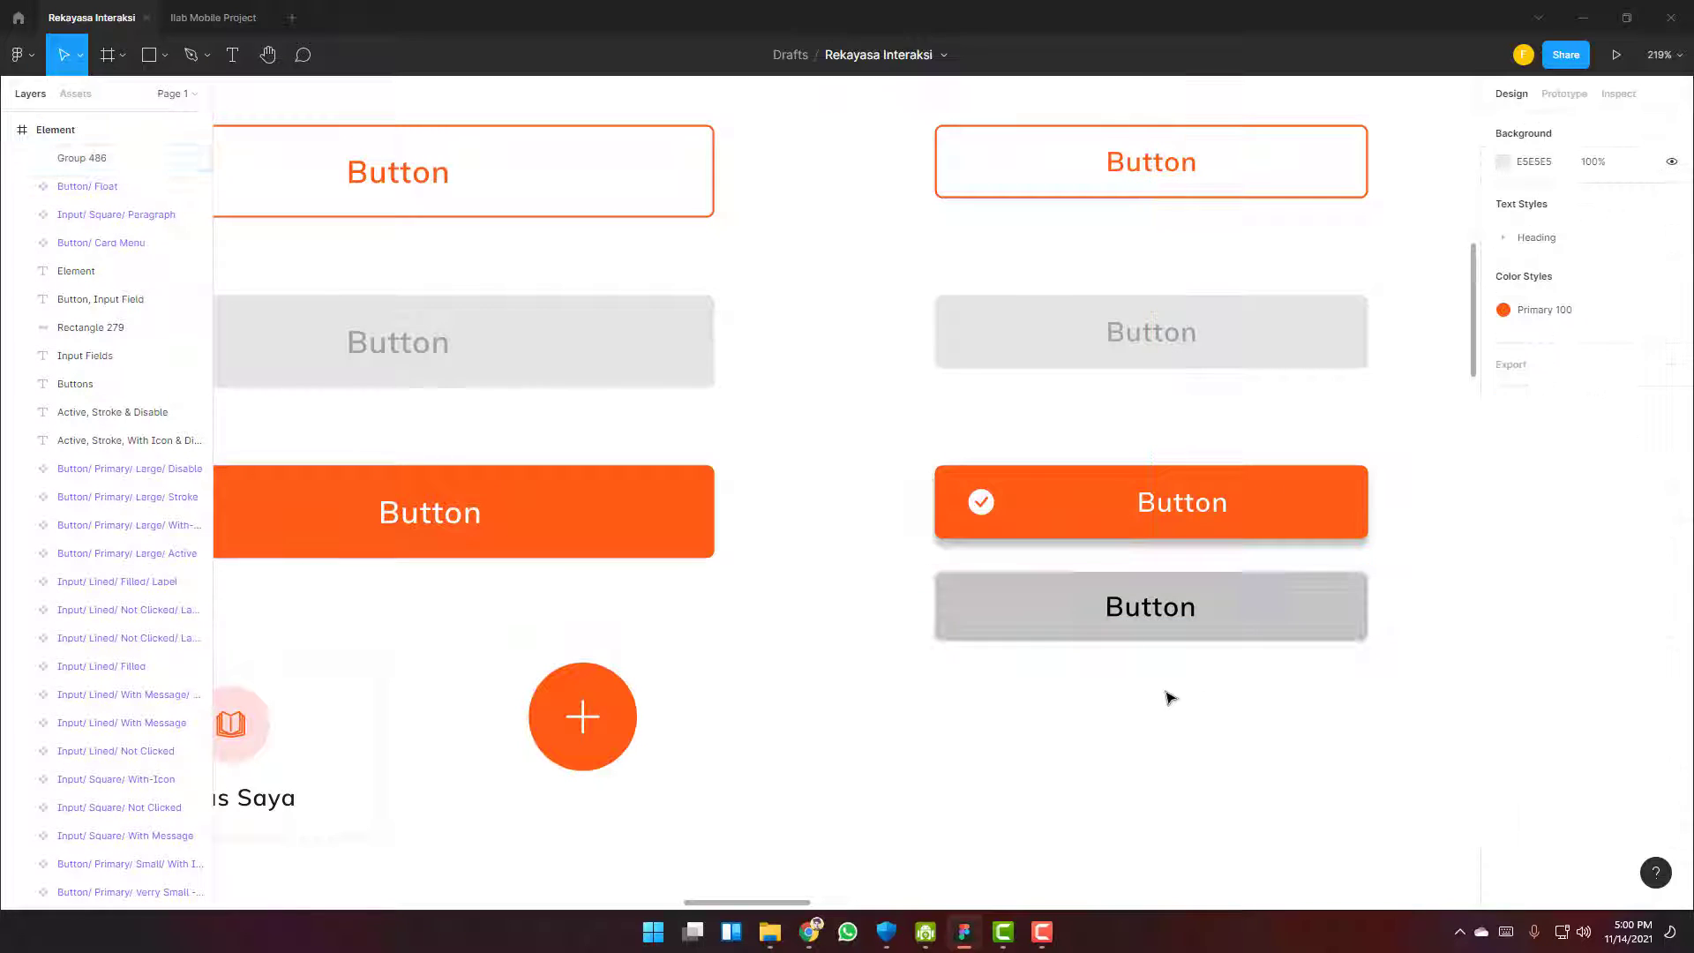
click(1161, 636)
click(1202, 824)
Examine the assets beside the Element frame: the Dribbble shot, event poster, logos, store badges, Lorem Ipsum paragraph and photo
scroll(698, 629, down, 1)
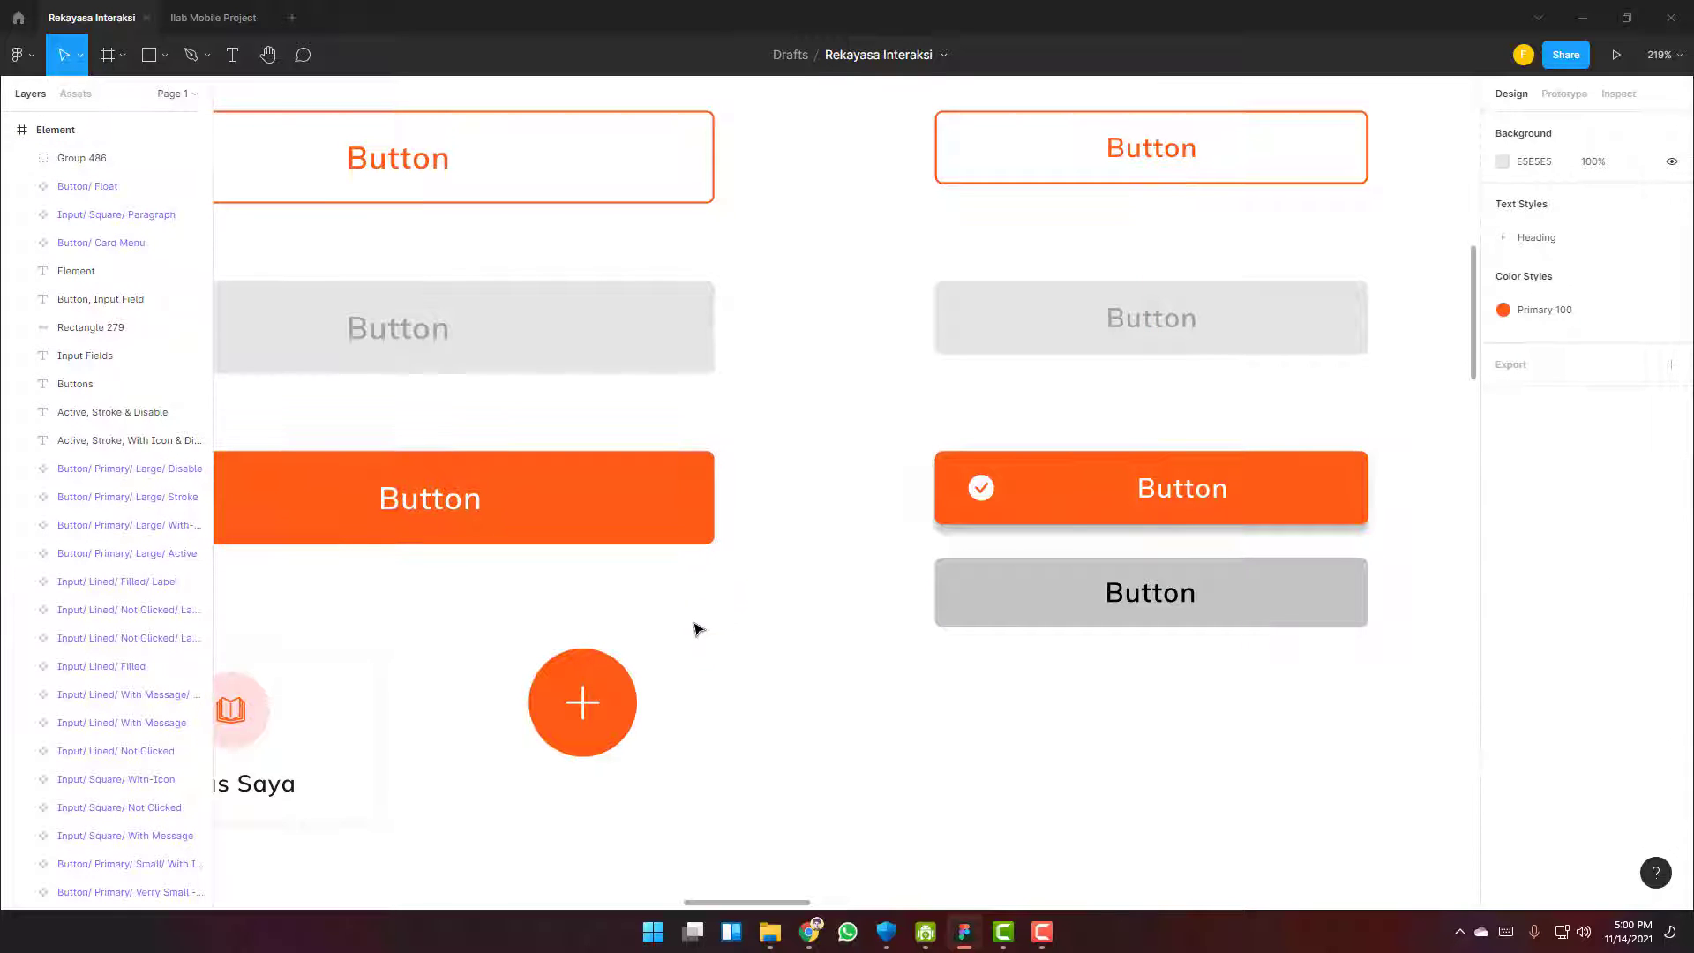
scroll(935, 738, down, 5)
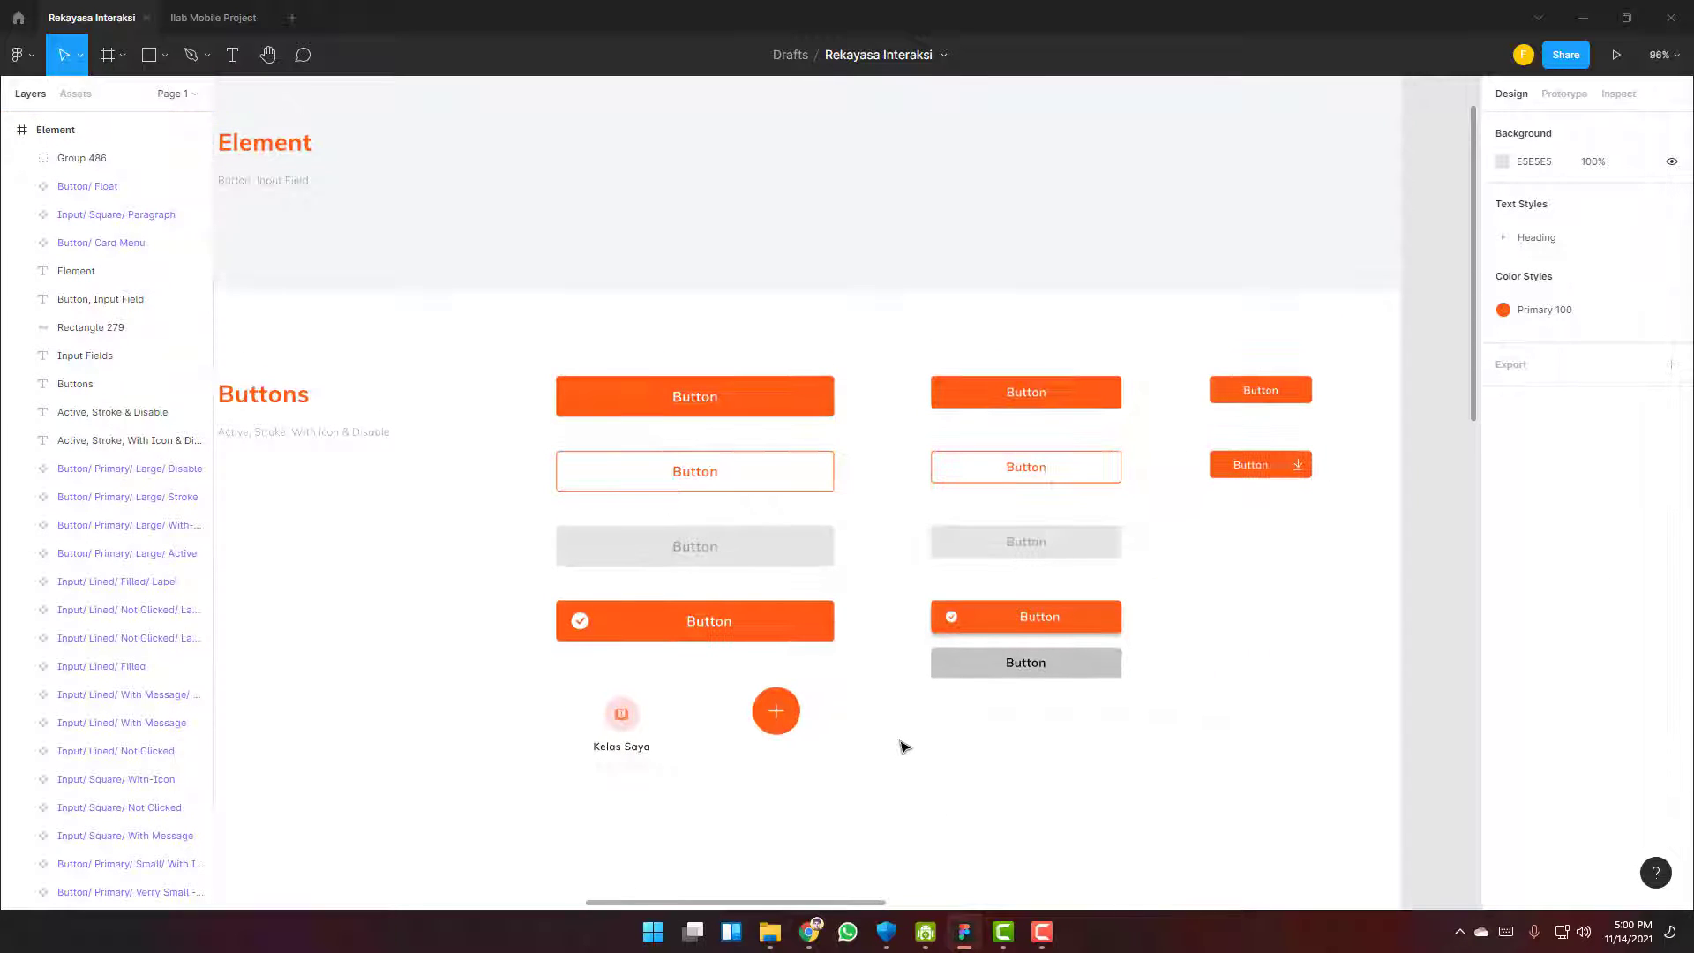
scroll(904, 747, down, 3)
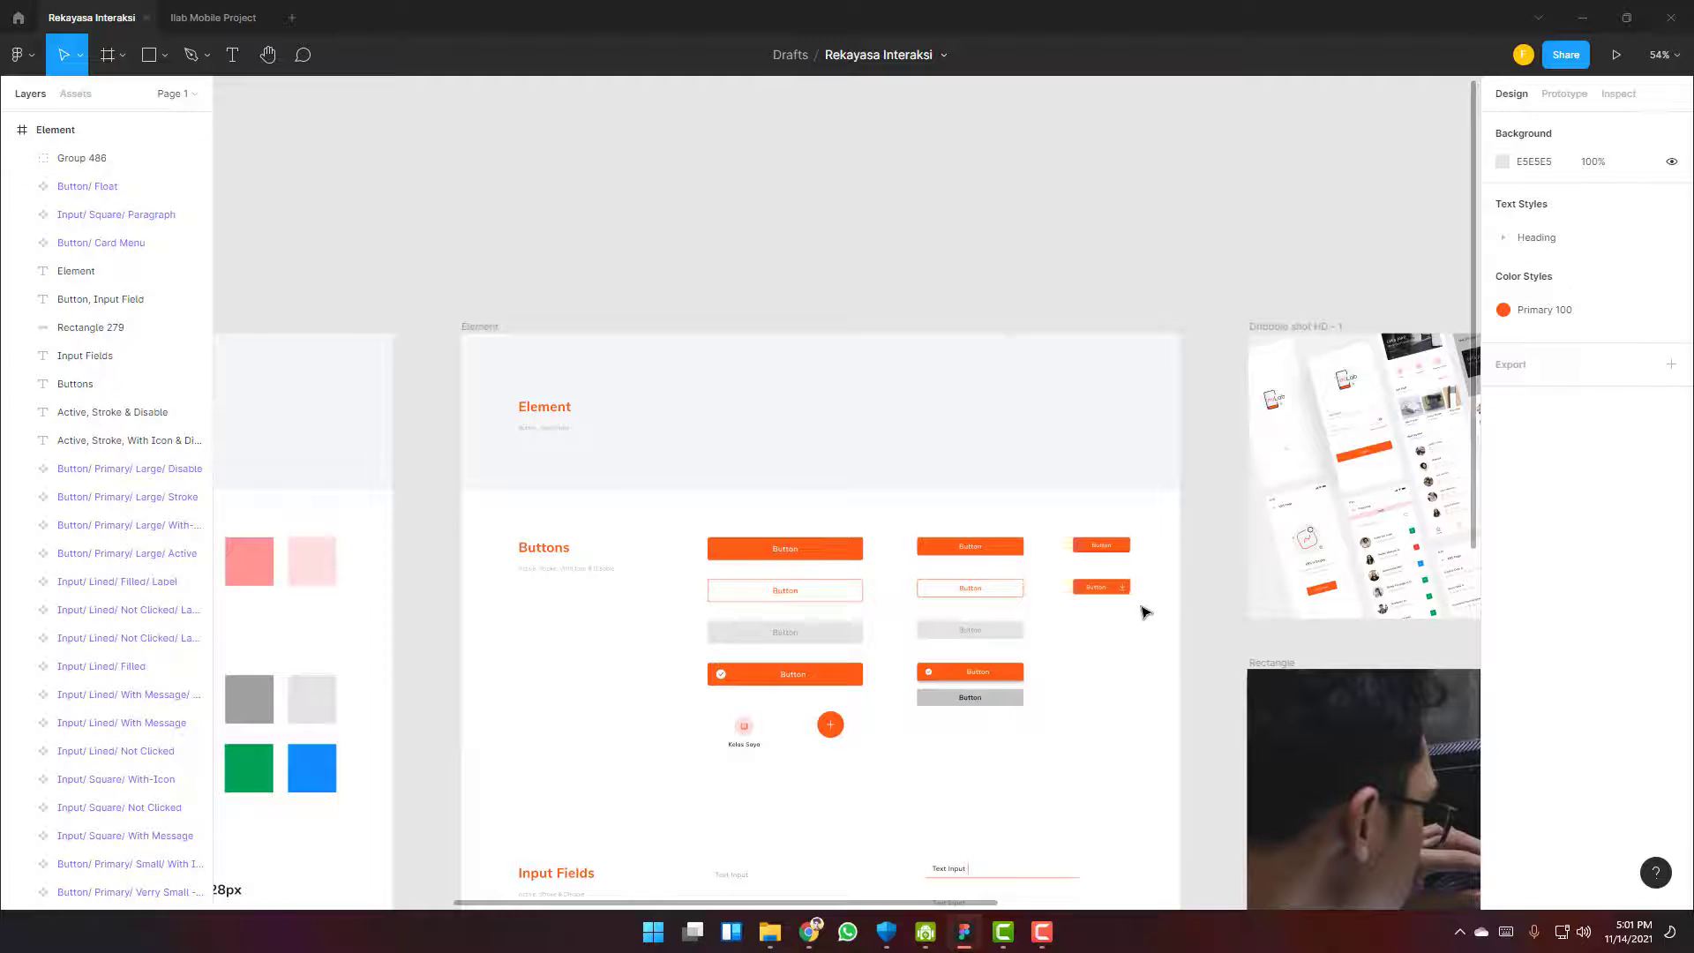
scroll(1098, 611, right, 10)
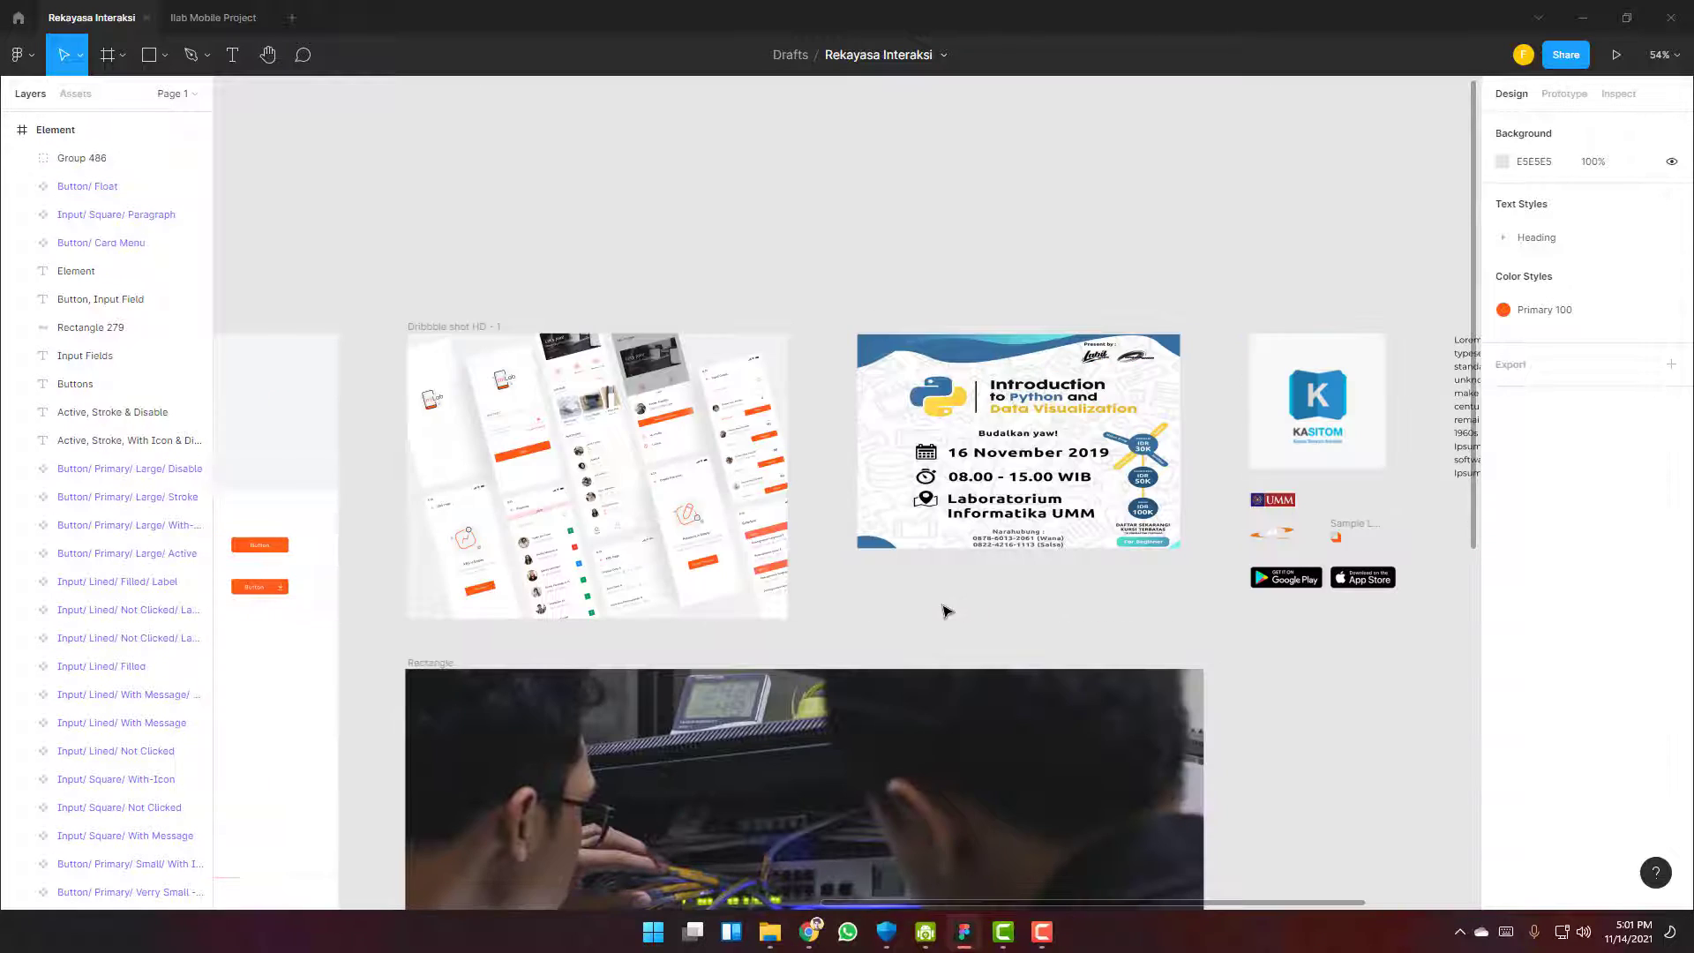
scroll(935, 611, down, 1)
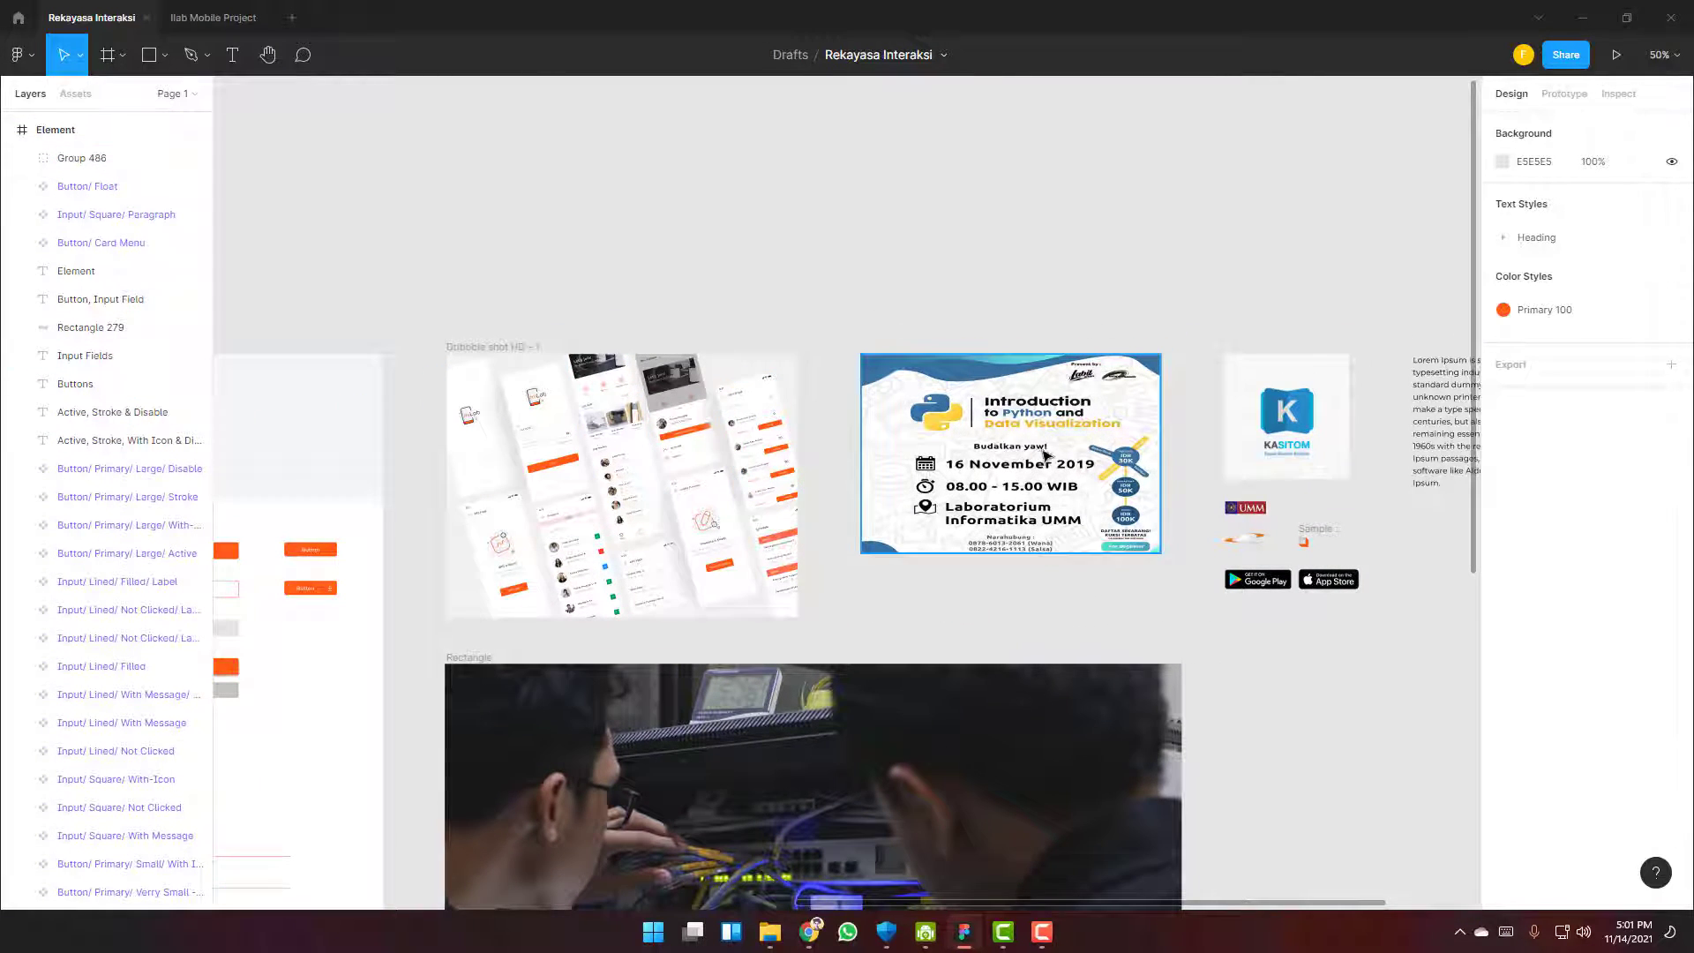
scroll(1042, 500, down, 1)
scroll(1037, 499, right, 3)
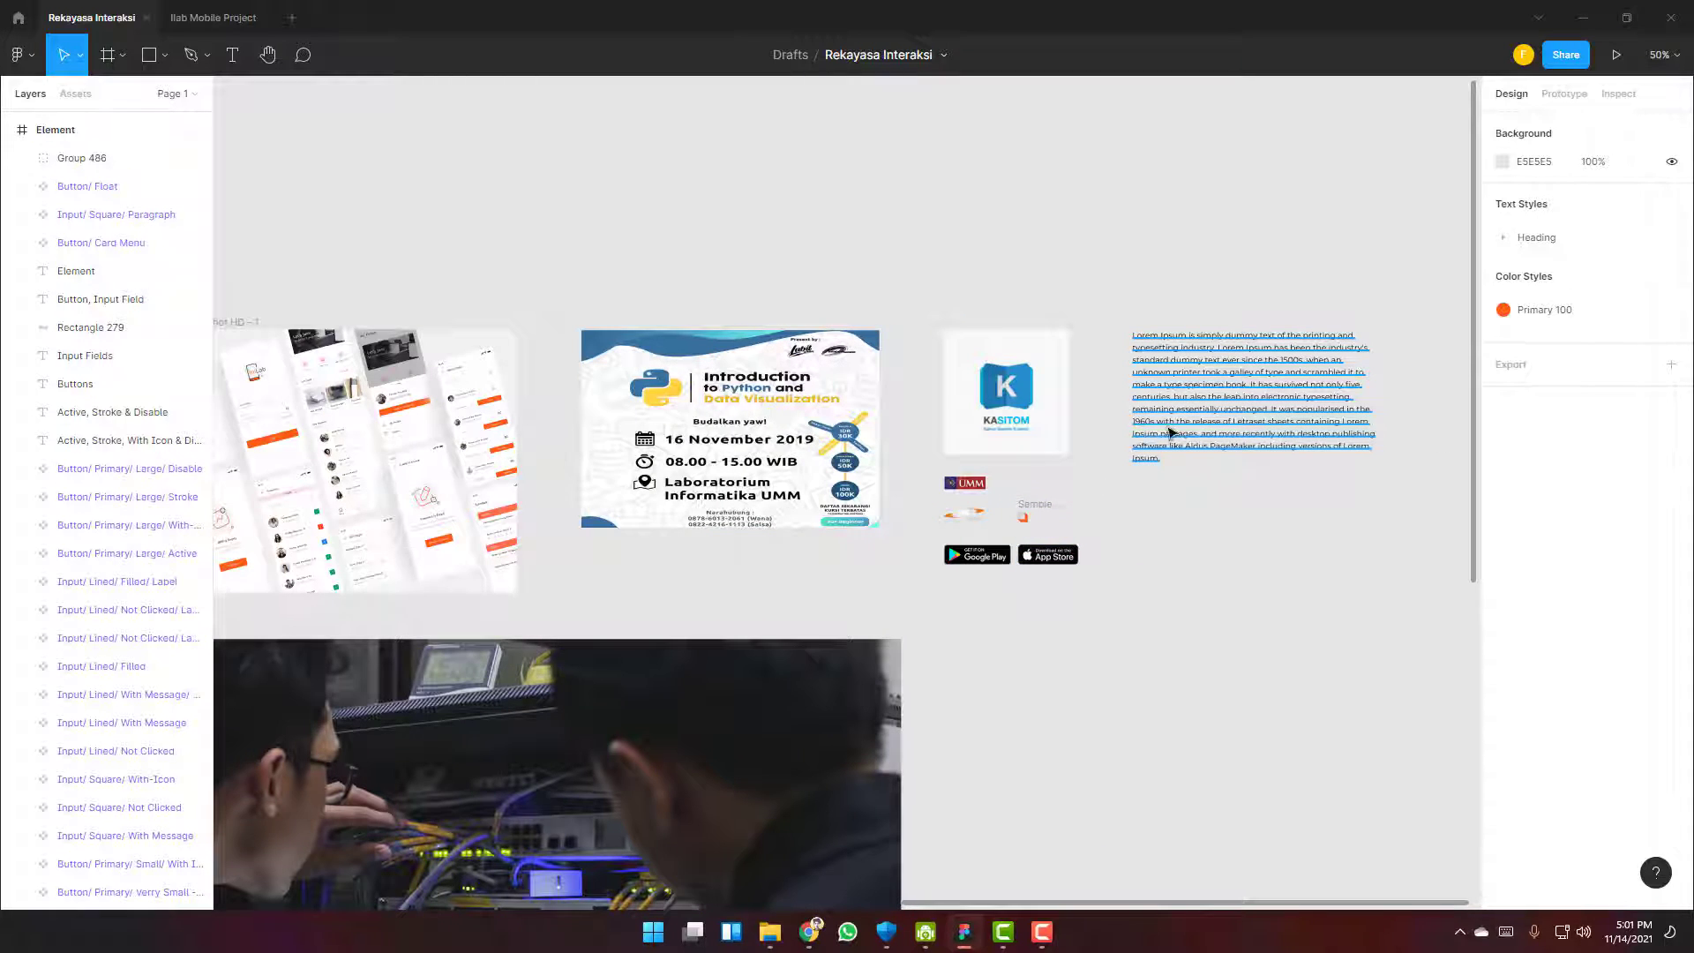
scroll(719, 701, up, 5)
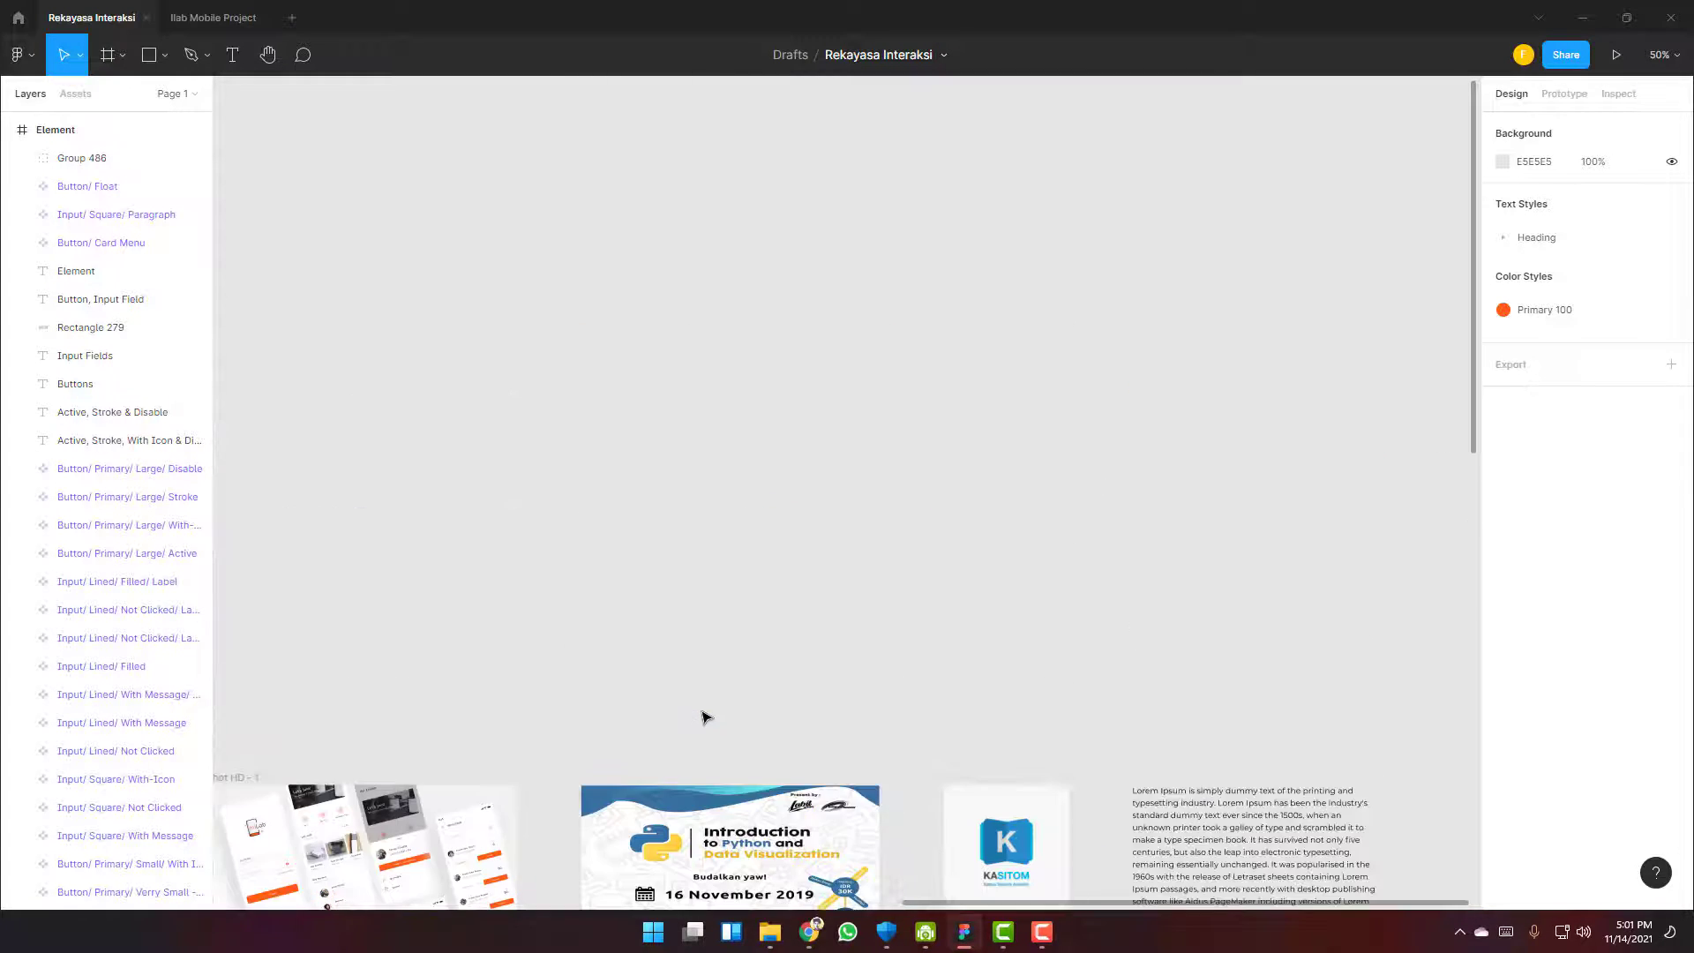
scroll(706, 716, down, 4)
scroll(706, 716, left, 4)
scroll(1012, 726, down, 4)
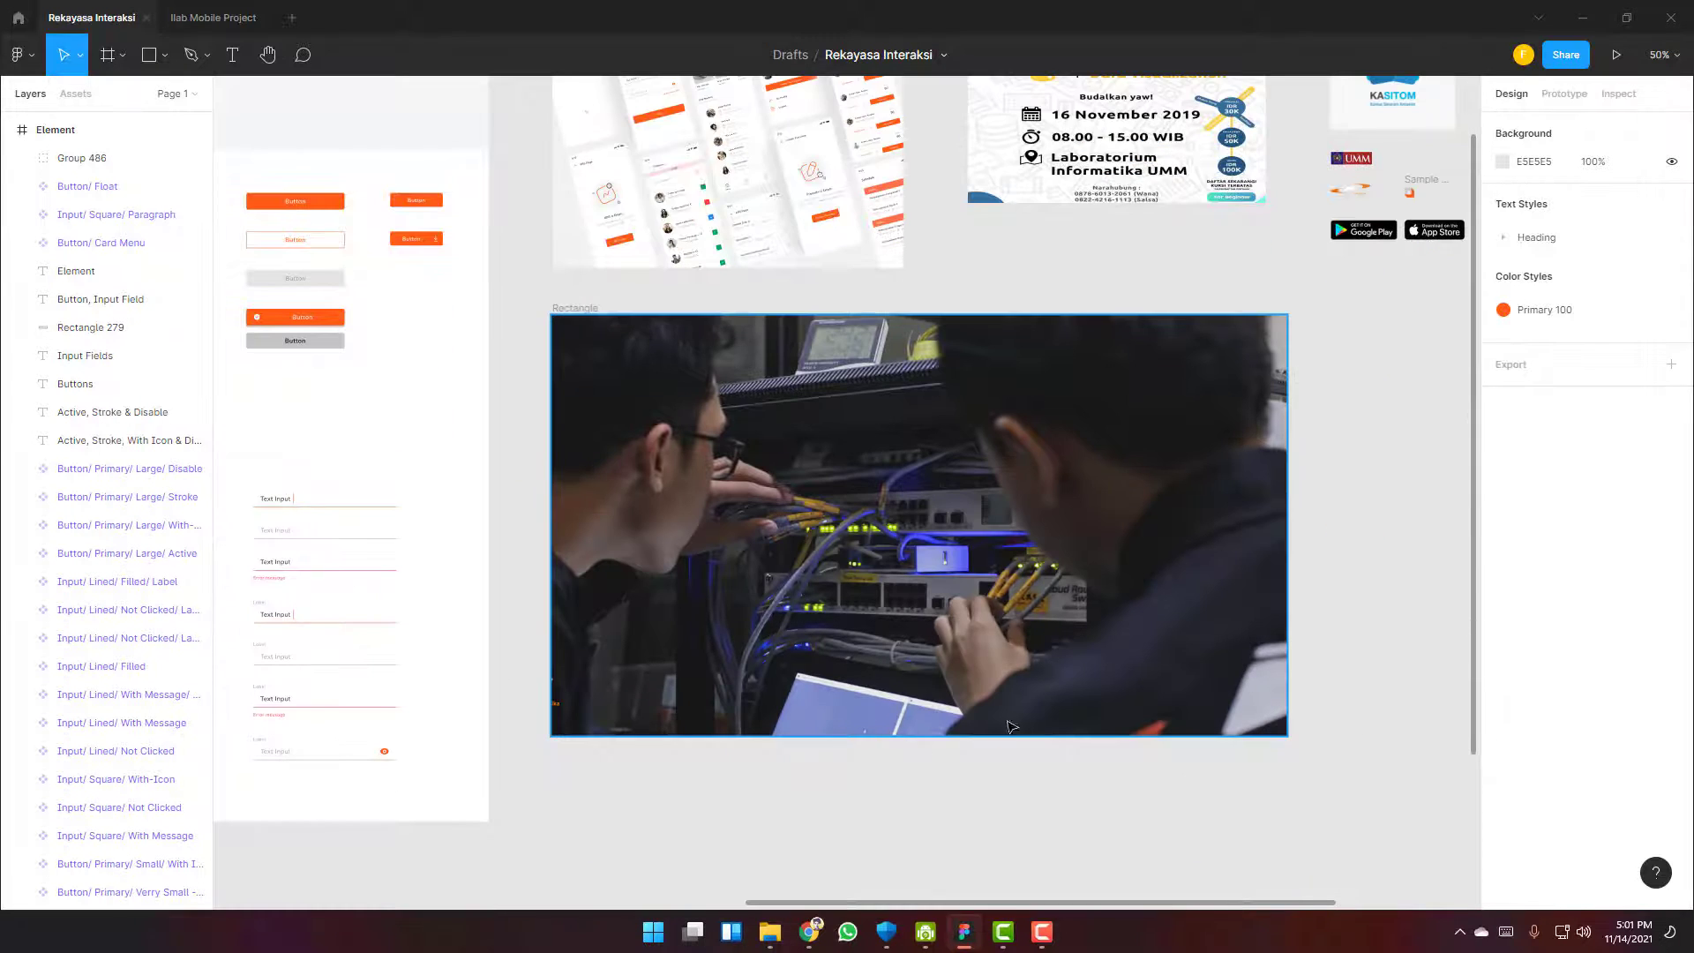
scroll(1012, 566, down, 4)
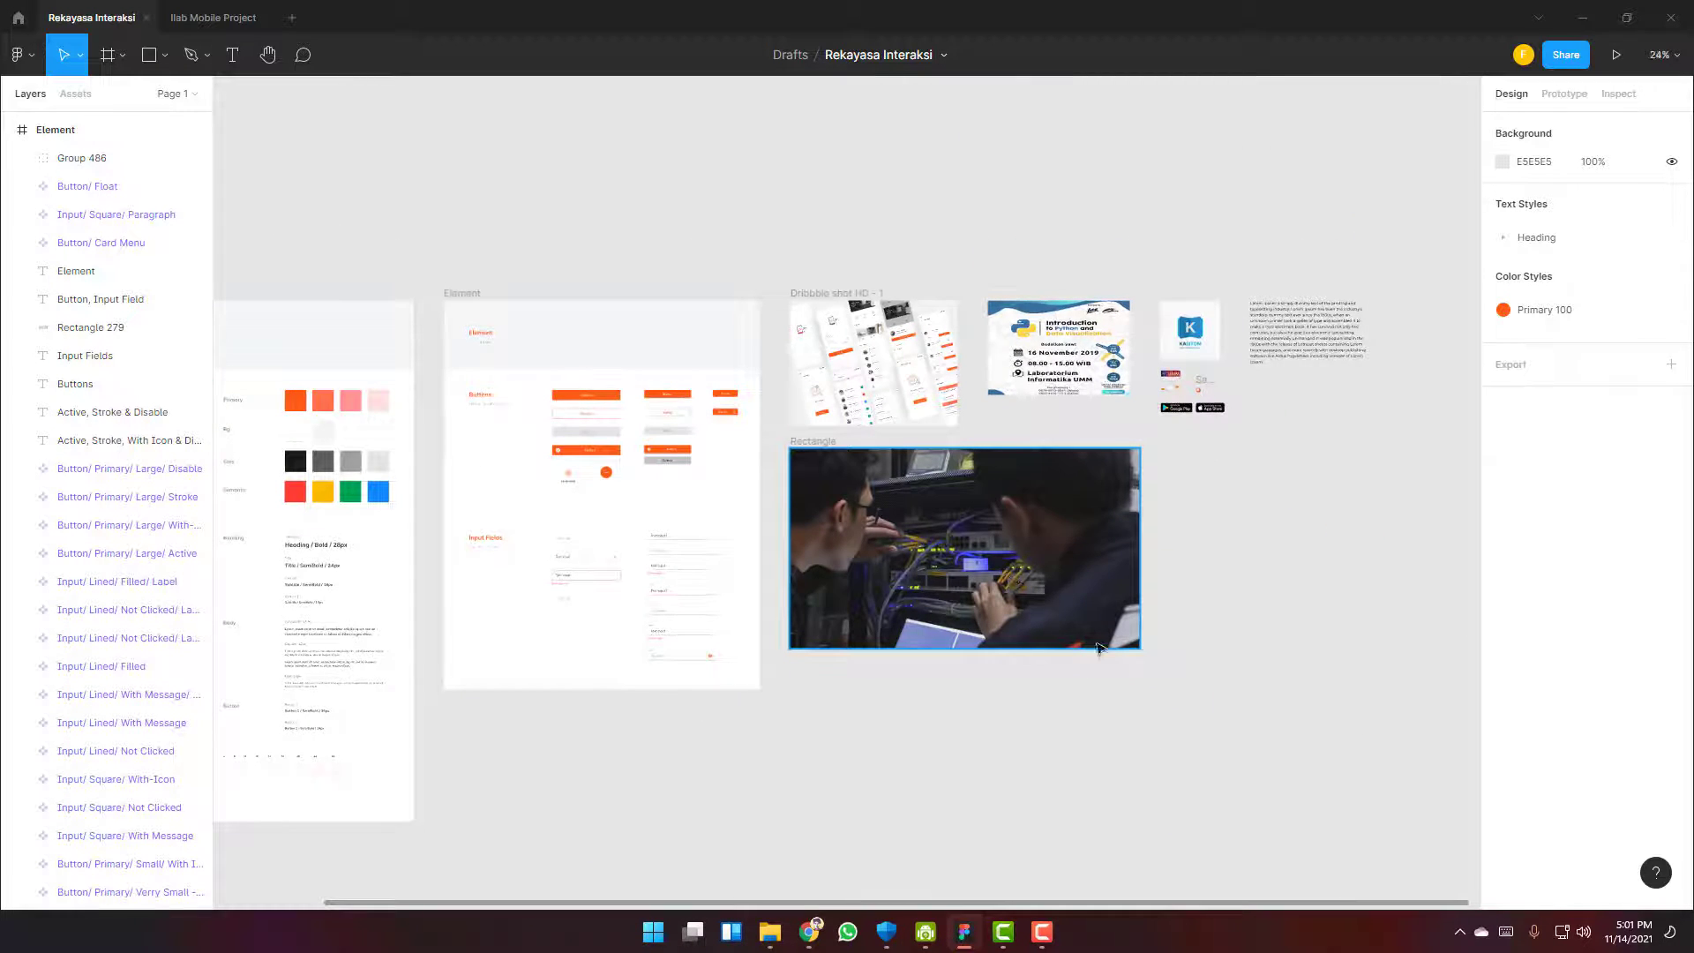
Draw a full-width header rectangle about 1440×69 along the upper edge of the Desktop - 1 frame
scroll(1099, 648, right, 7)
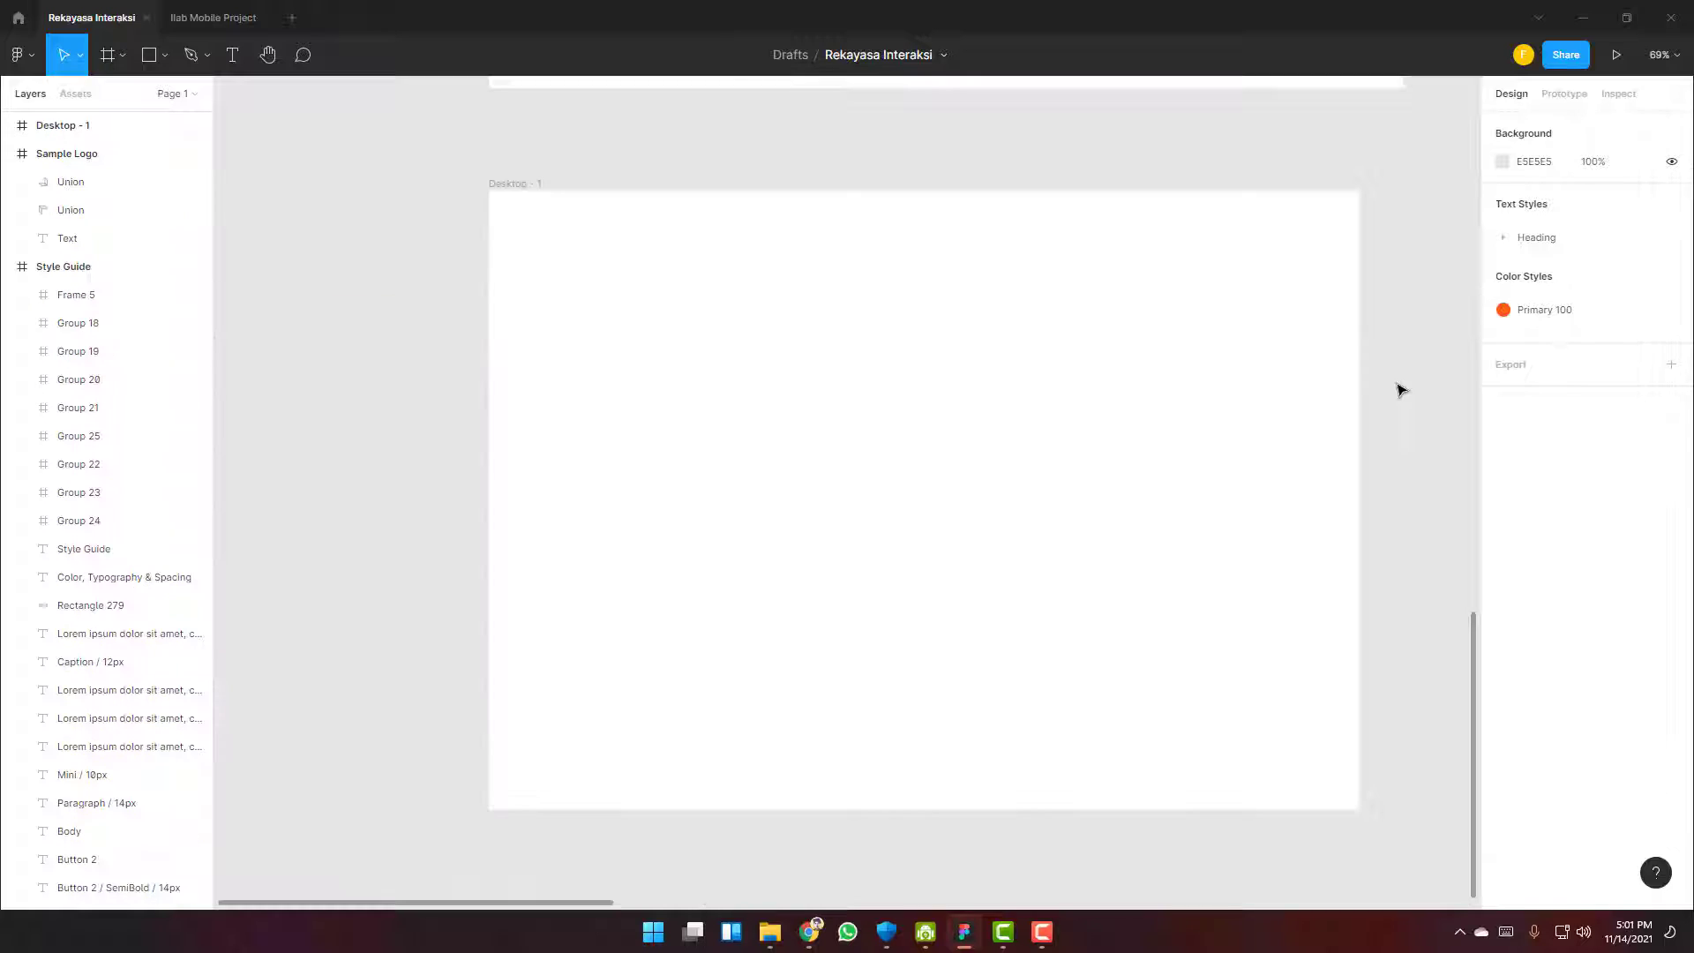
click(149, 56)
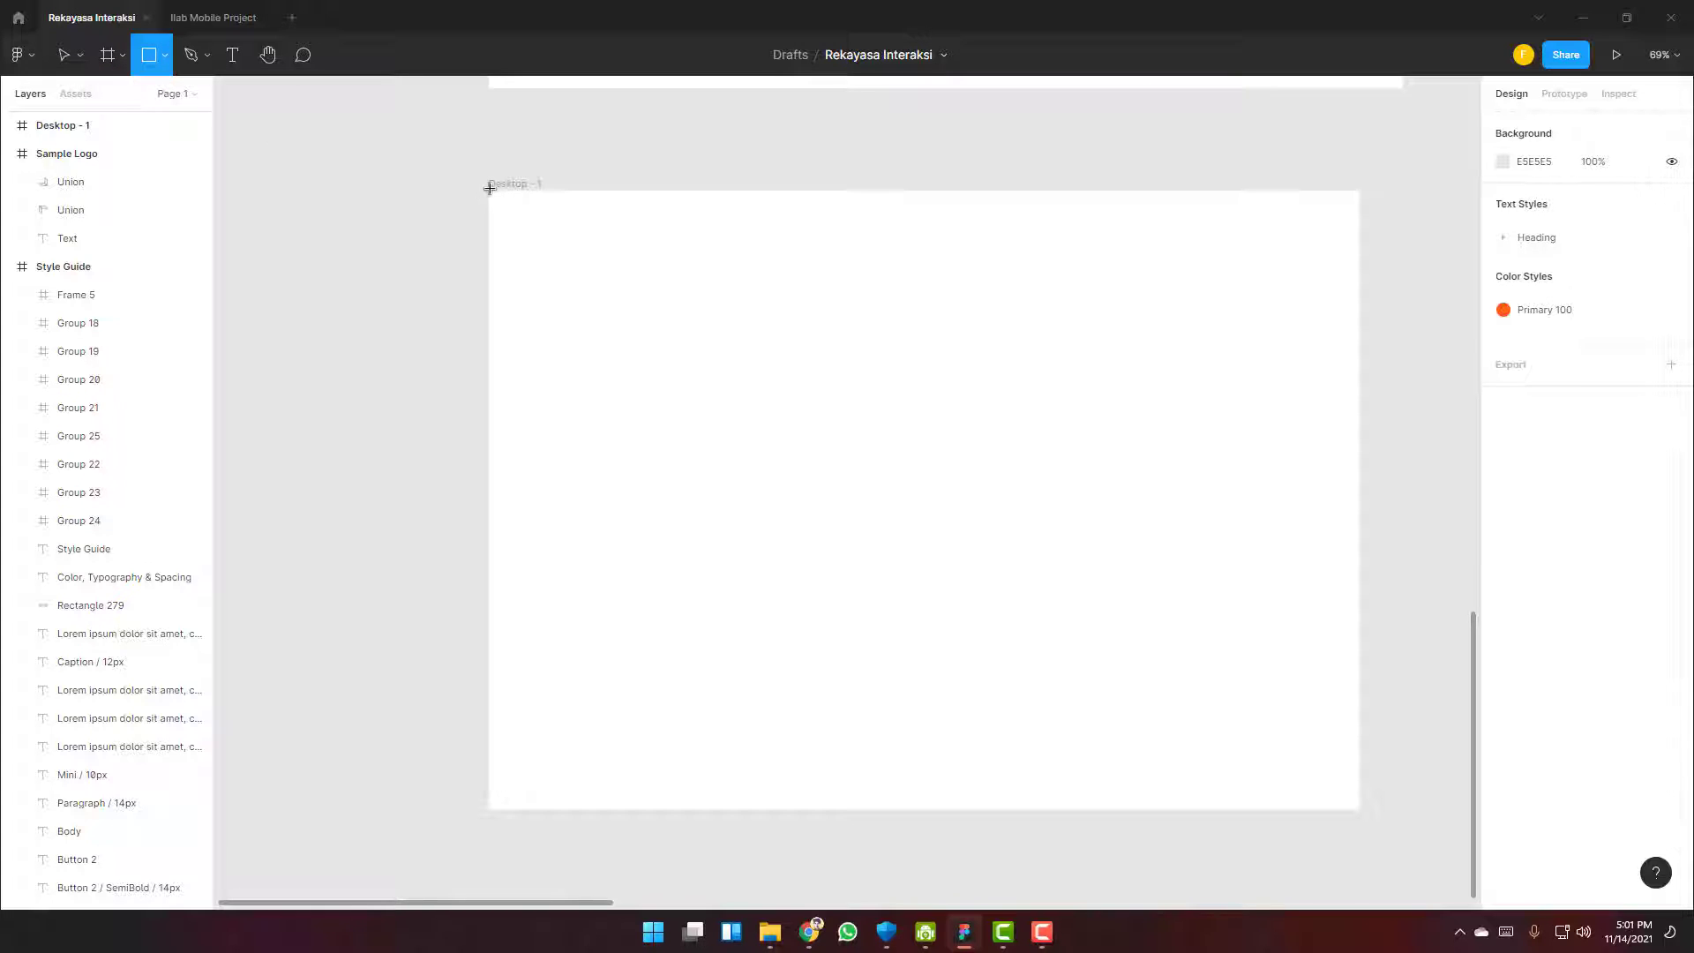
mouse_move(489, 190)
mouse_down()
mouse_move(1088, 238)
mouse_move(1358, 238)
mouse_up()
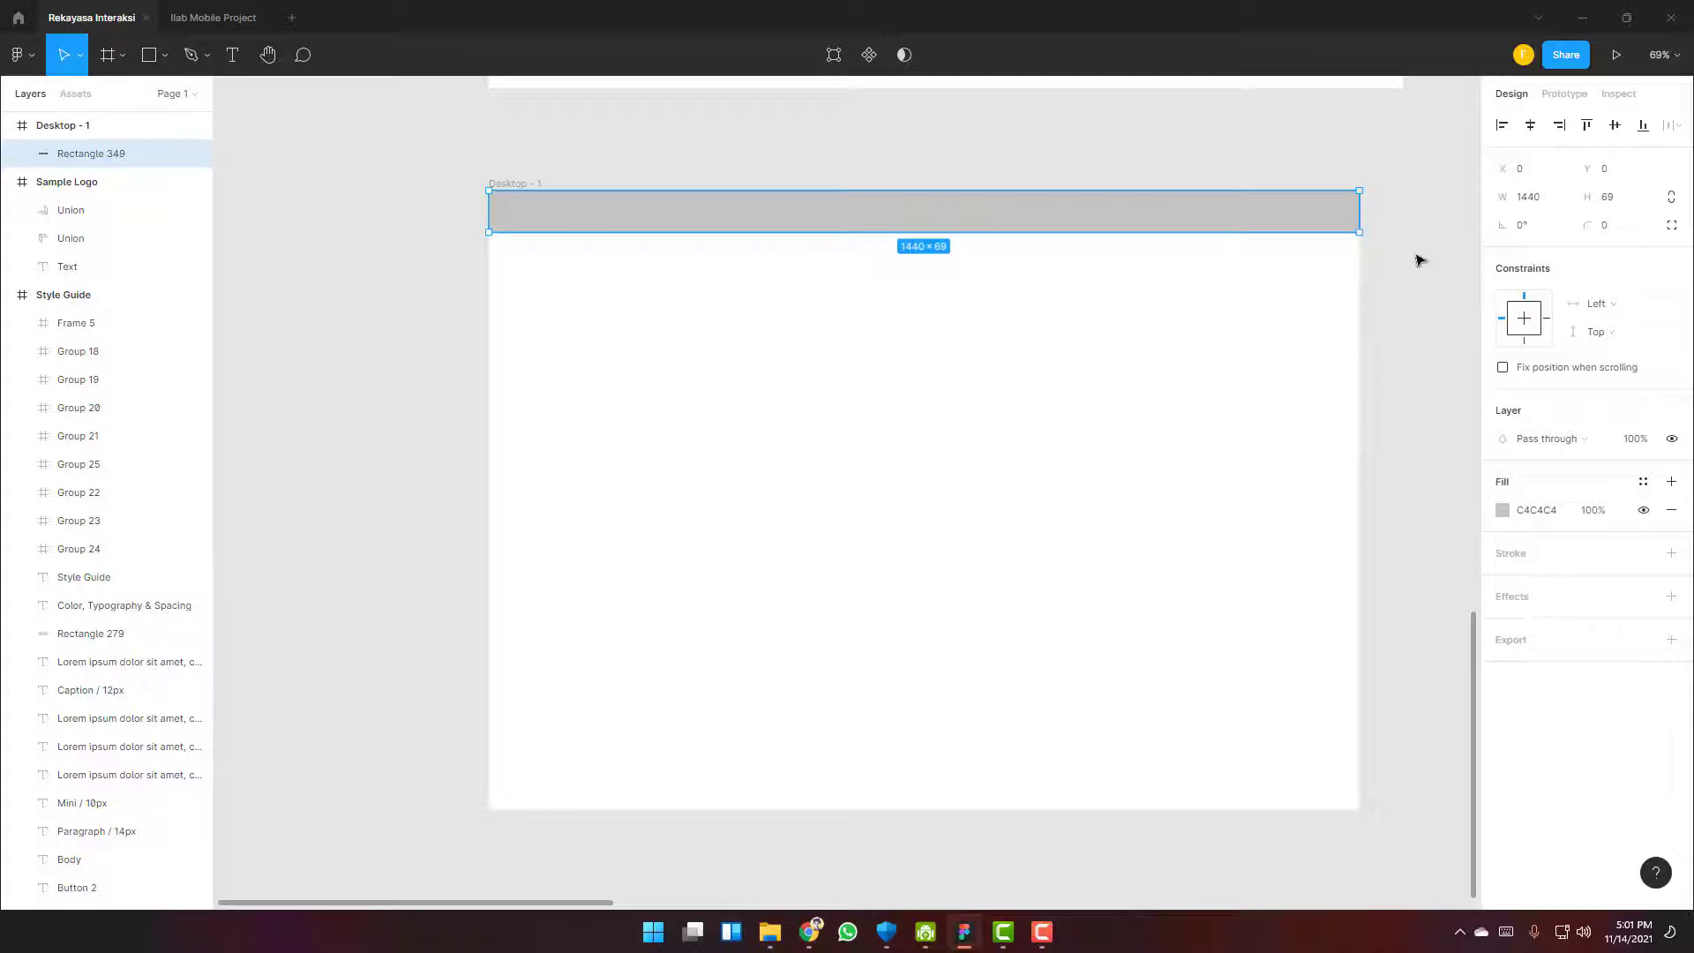
click(1418, 260)
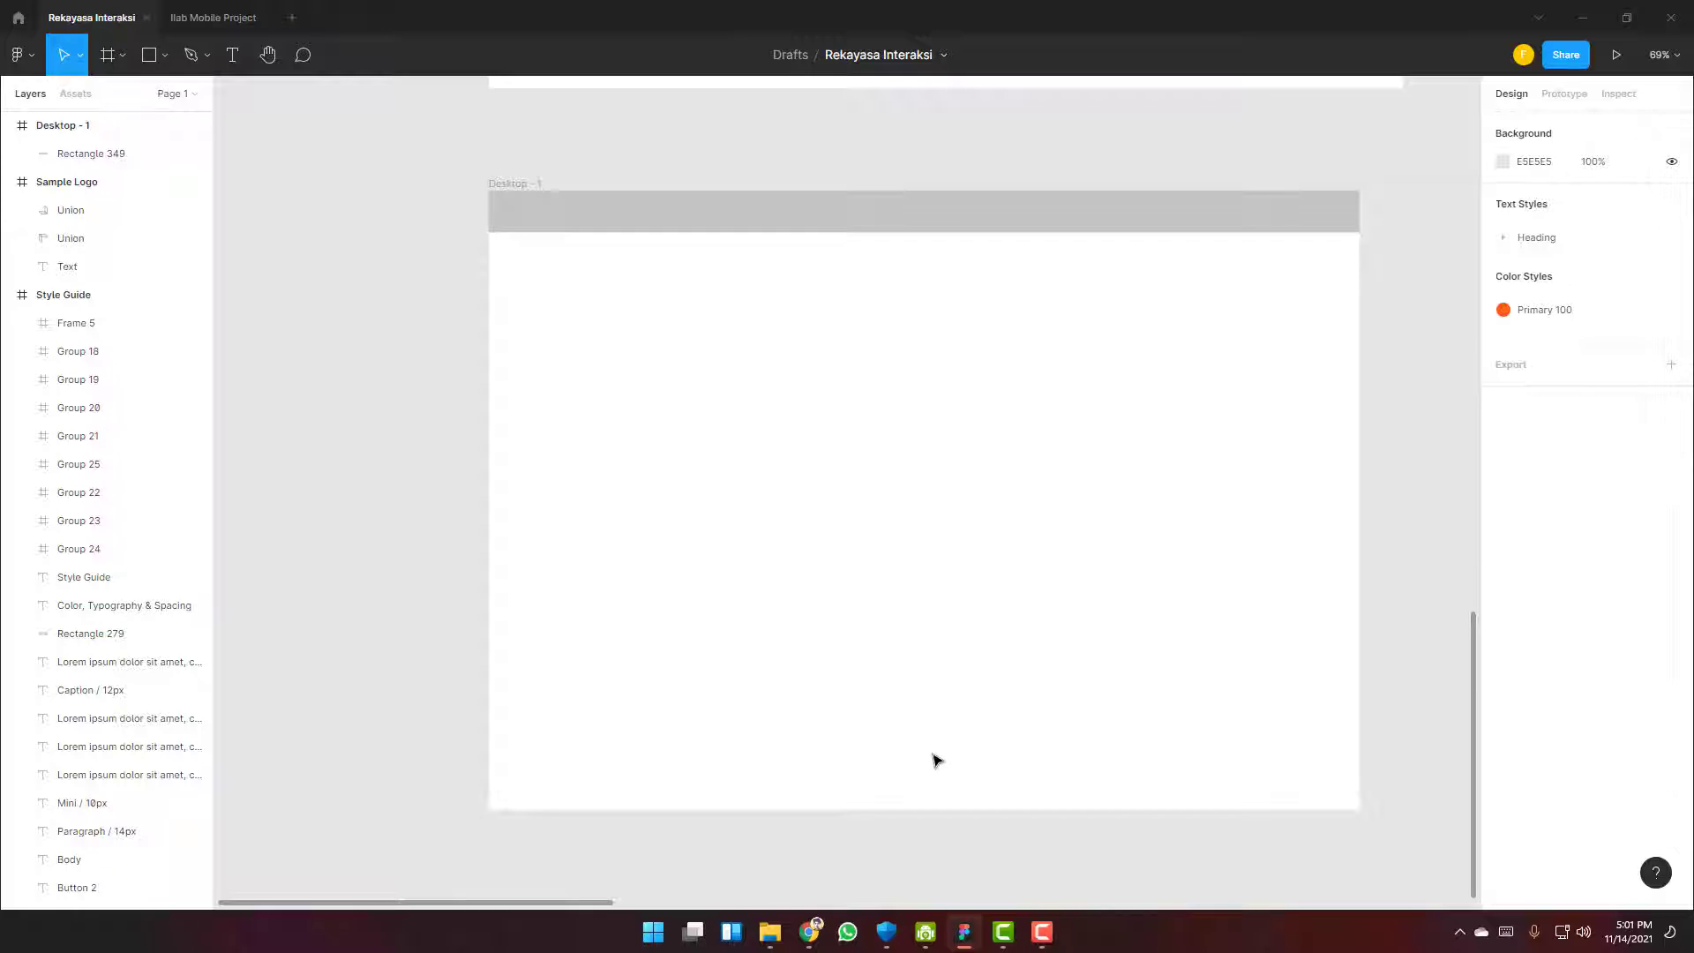
Add a drop shadow to the Desktop - 1 header rectangle and change its fill to white, FFFFFF
click(1091, 224)
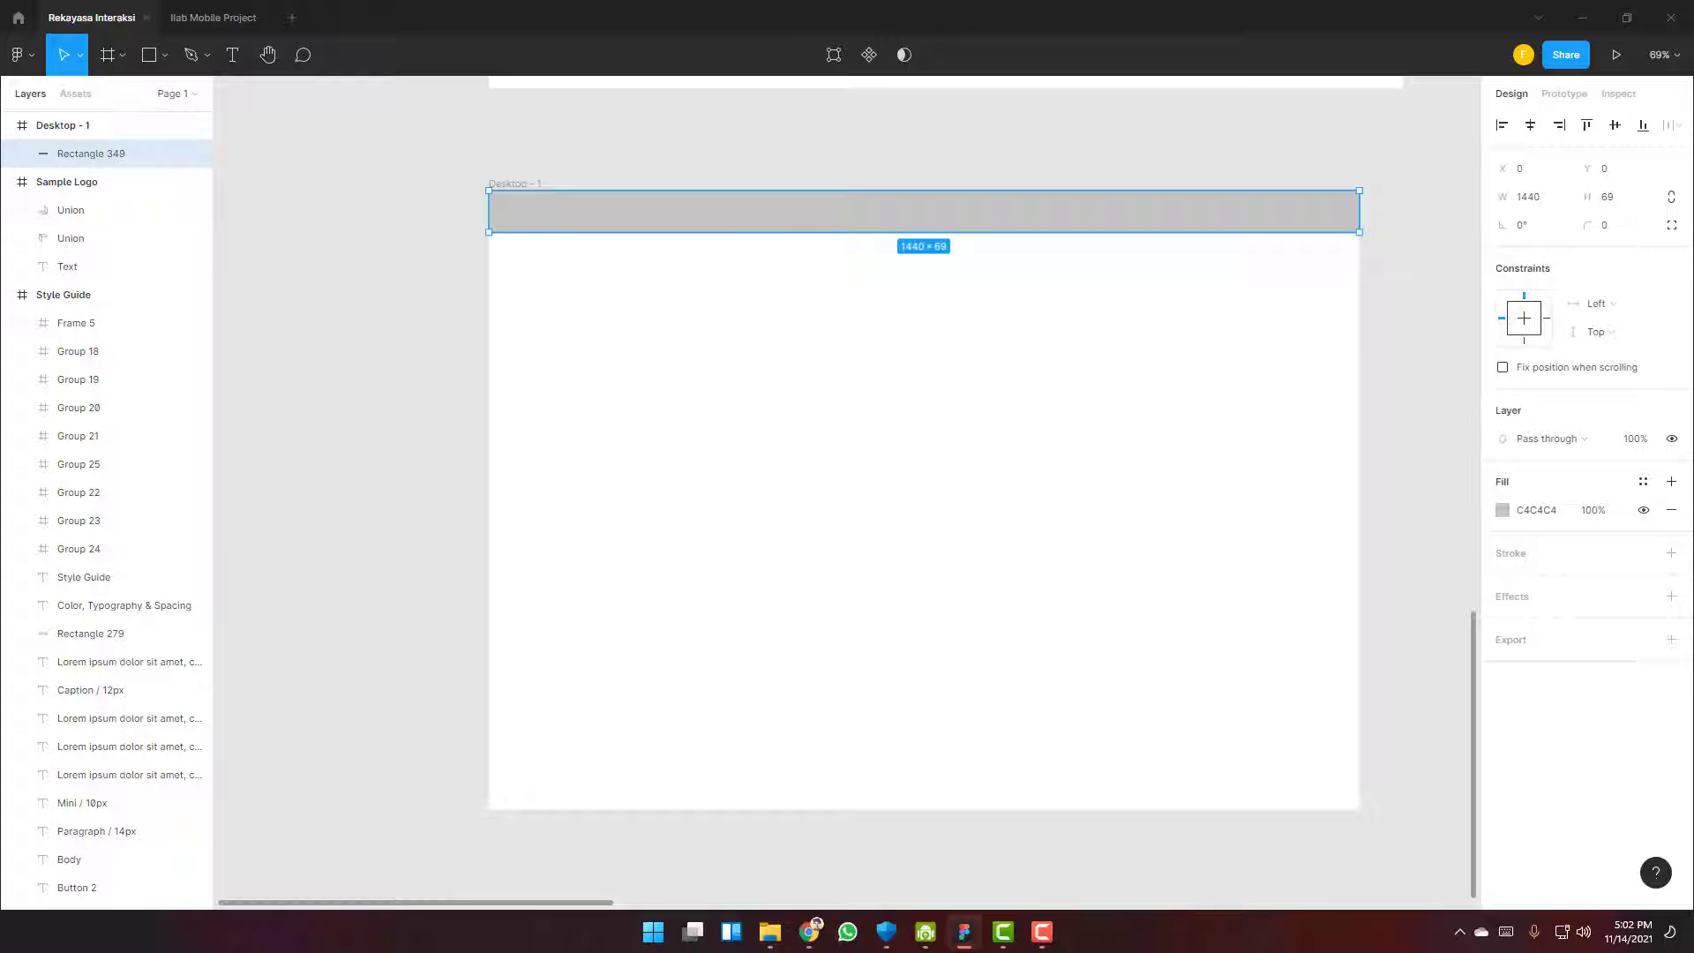
click(1680, 604)
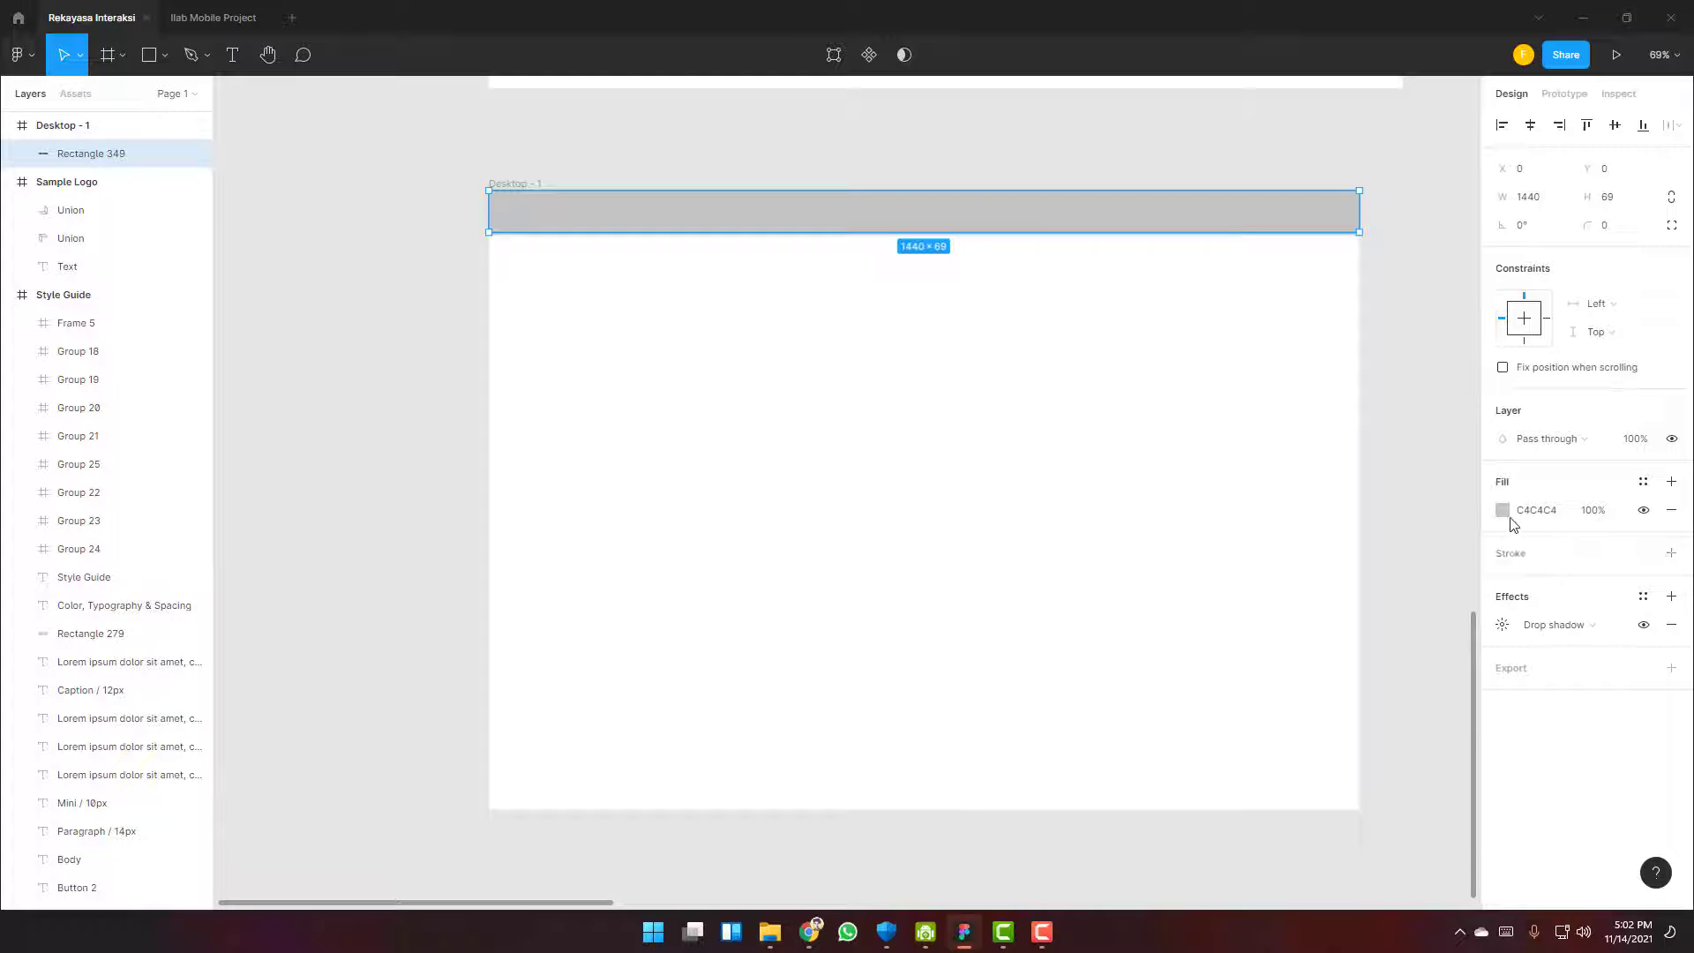
click(1502, 510)
drag(1333, 543, 1207, 451)
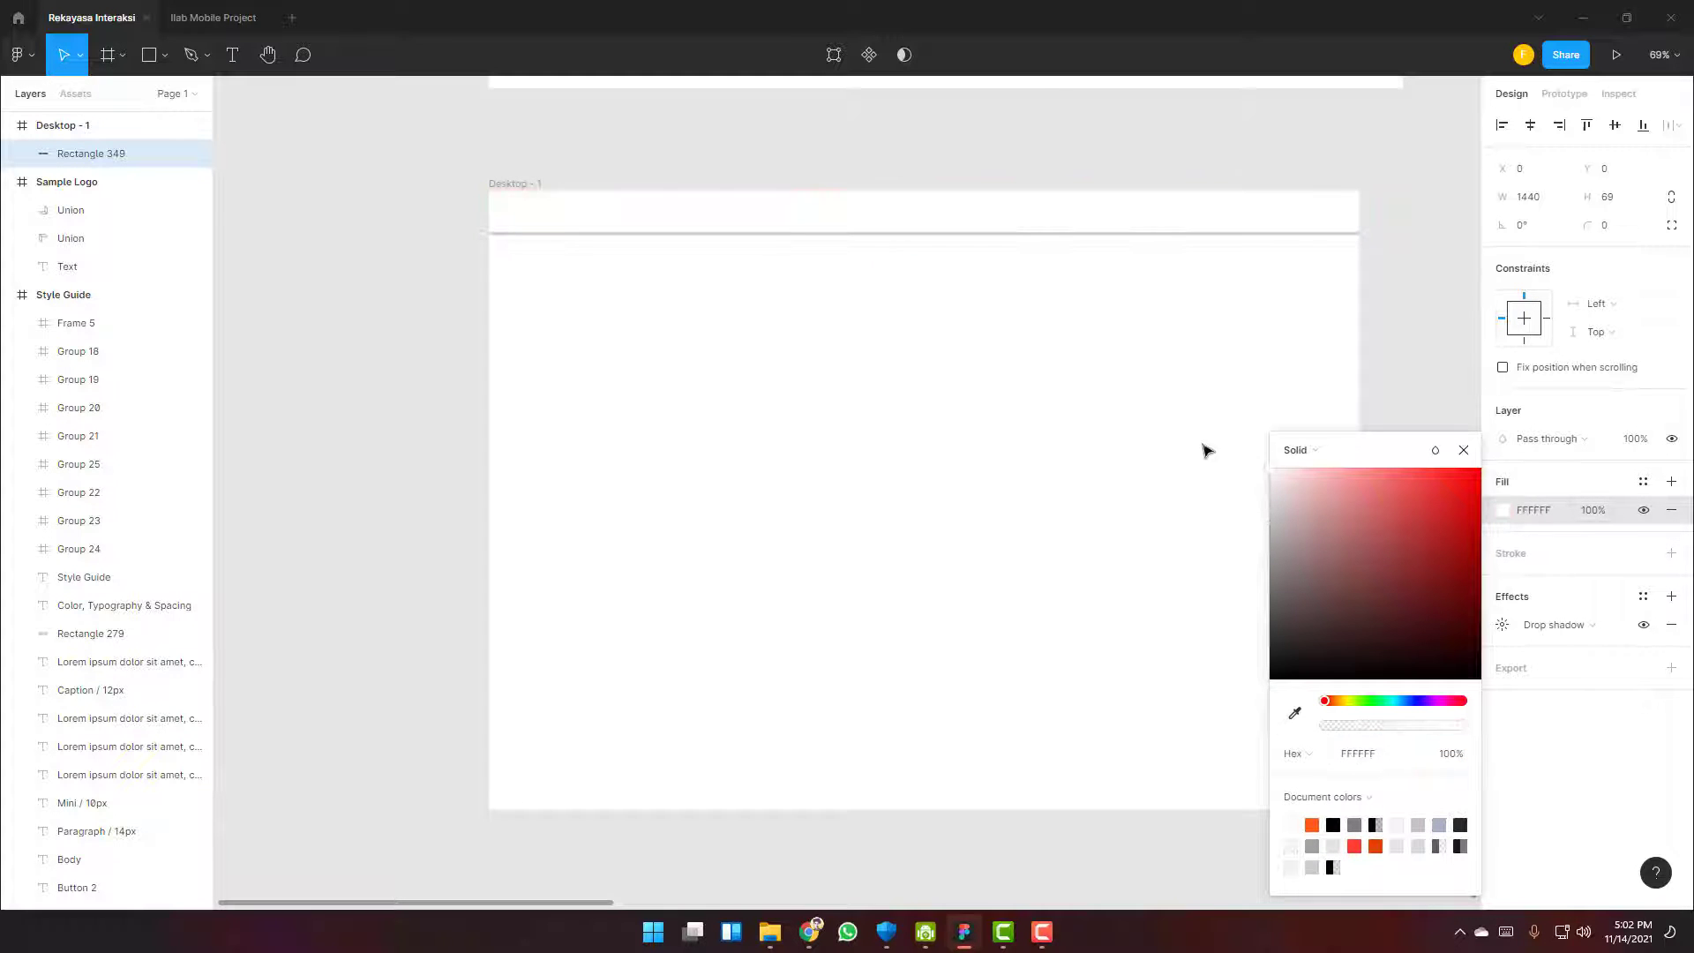
click(1381, 369)
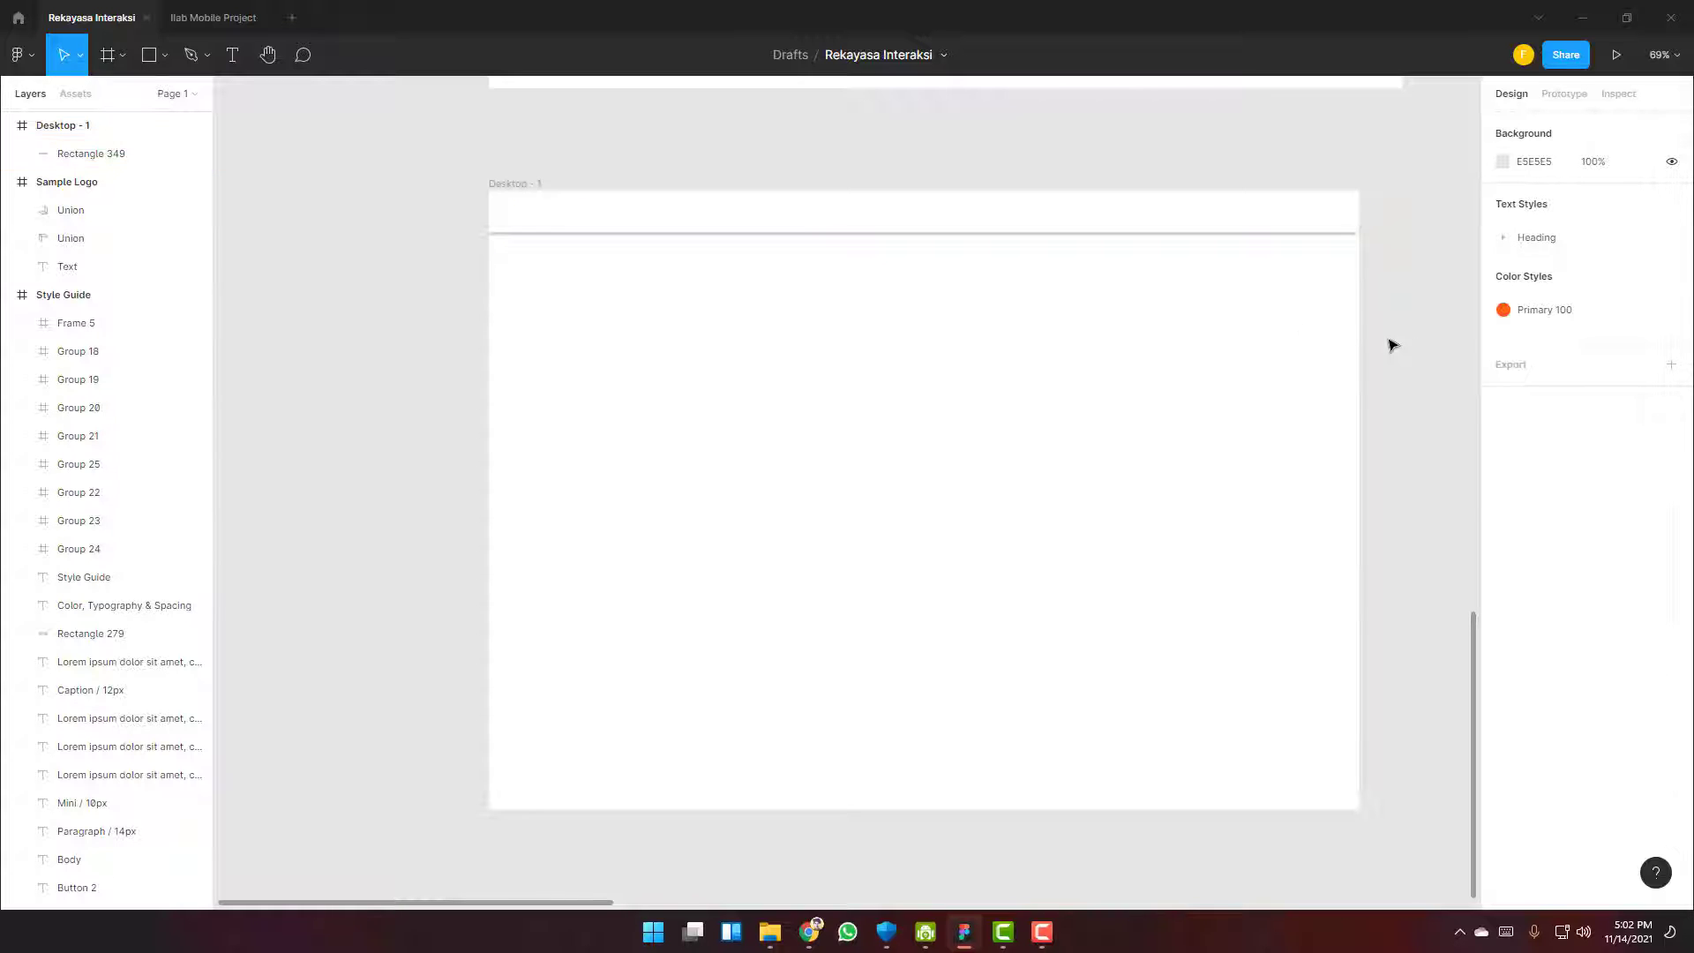
Copy the Sample Logo frame into Desktop - 1 and place it at the start of the header, at X 23, Y 19
scroll(908, 283, down, 5)
scroll(1235, 291, up, 3)
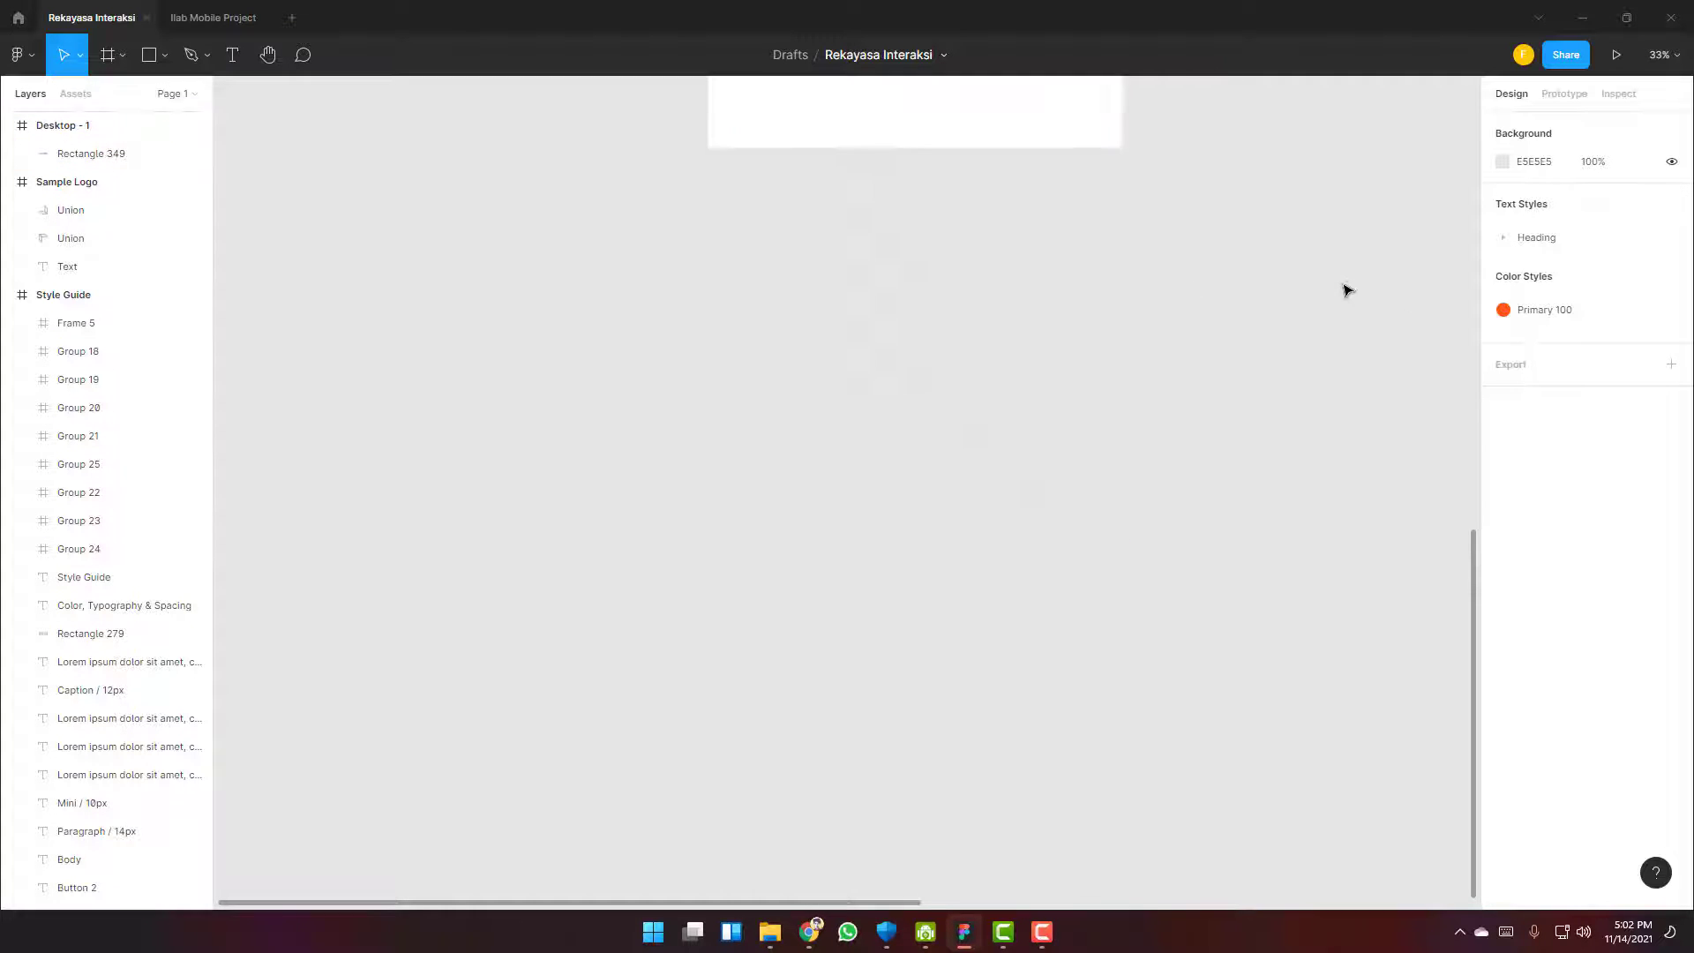
scroll(1215, 359, up, 2)
scroll(1214, 359, right, 8)
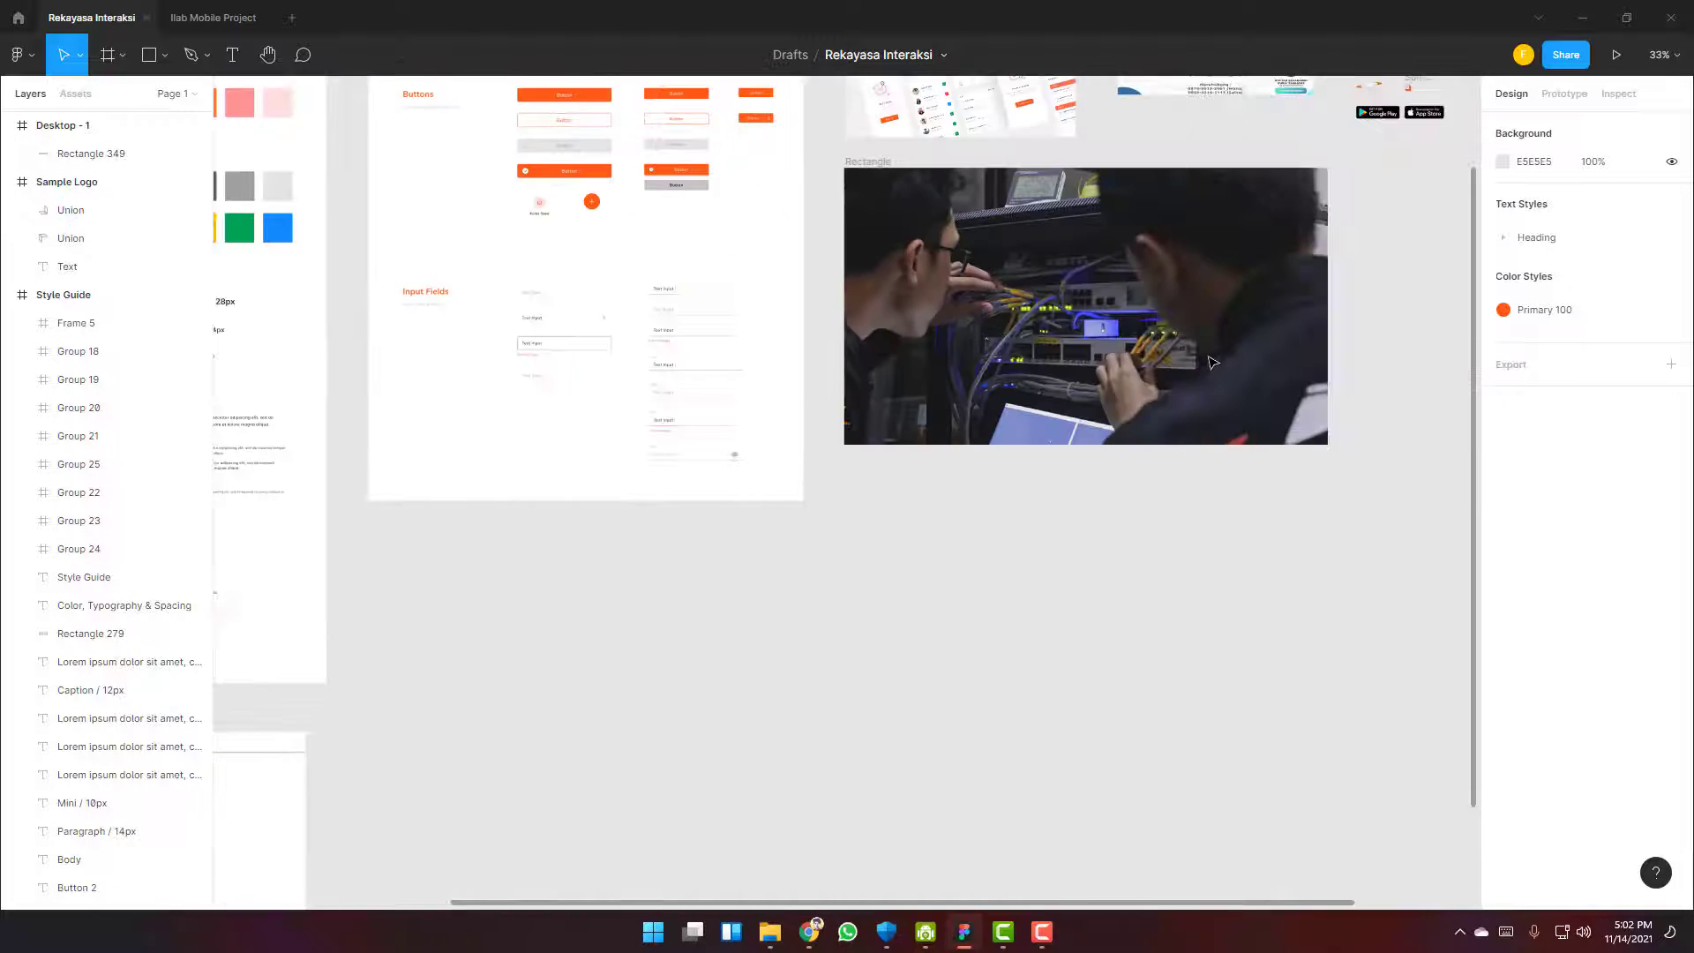
scroll(1213, 362, up, 4)
scroll(1235, 494, up, 10)
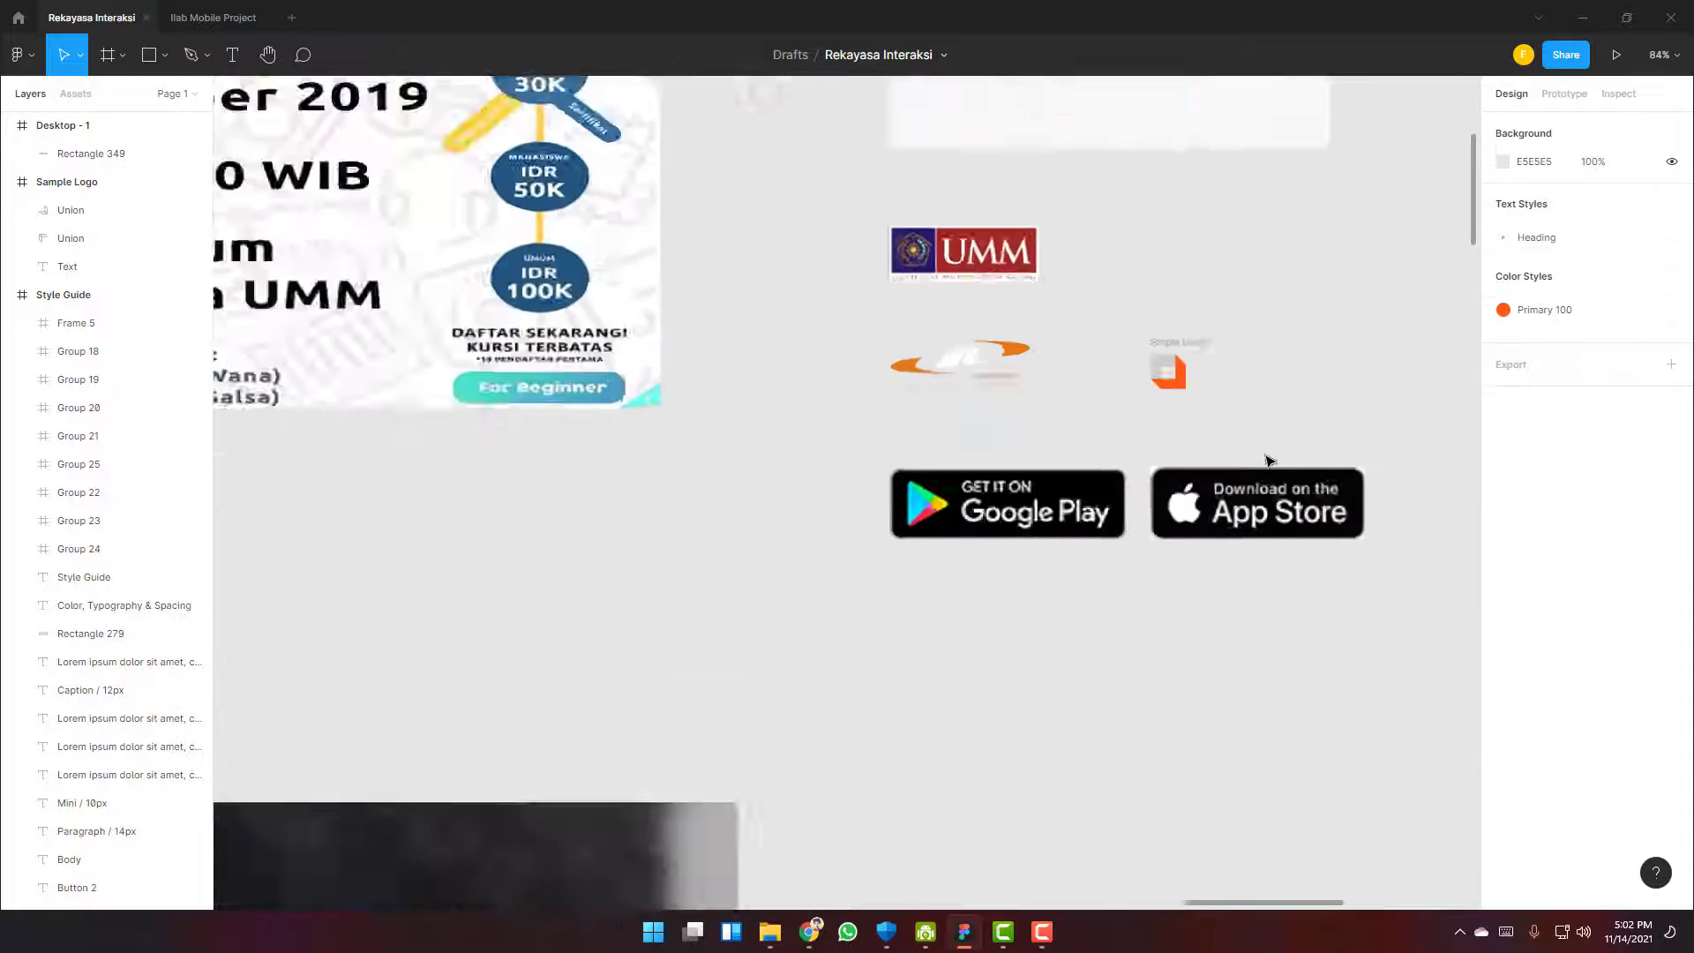
click(1150, 318)
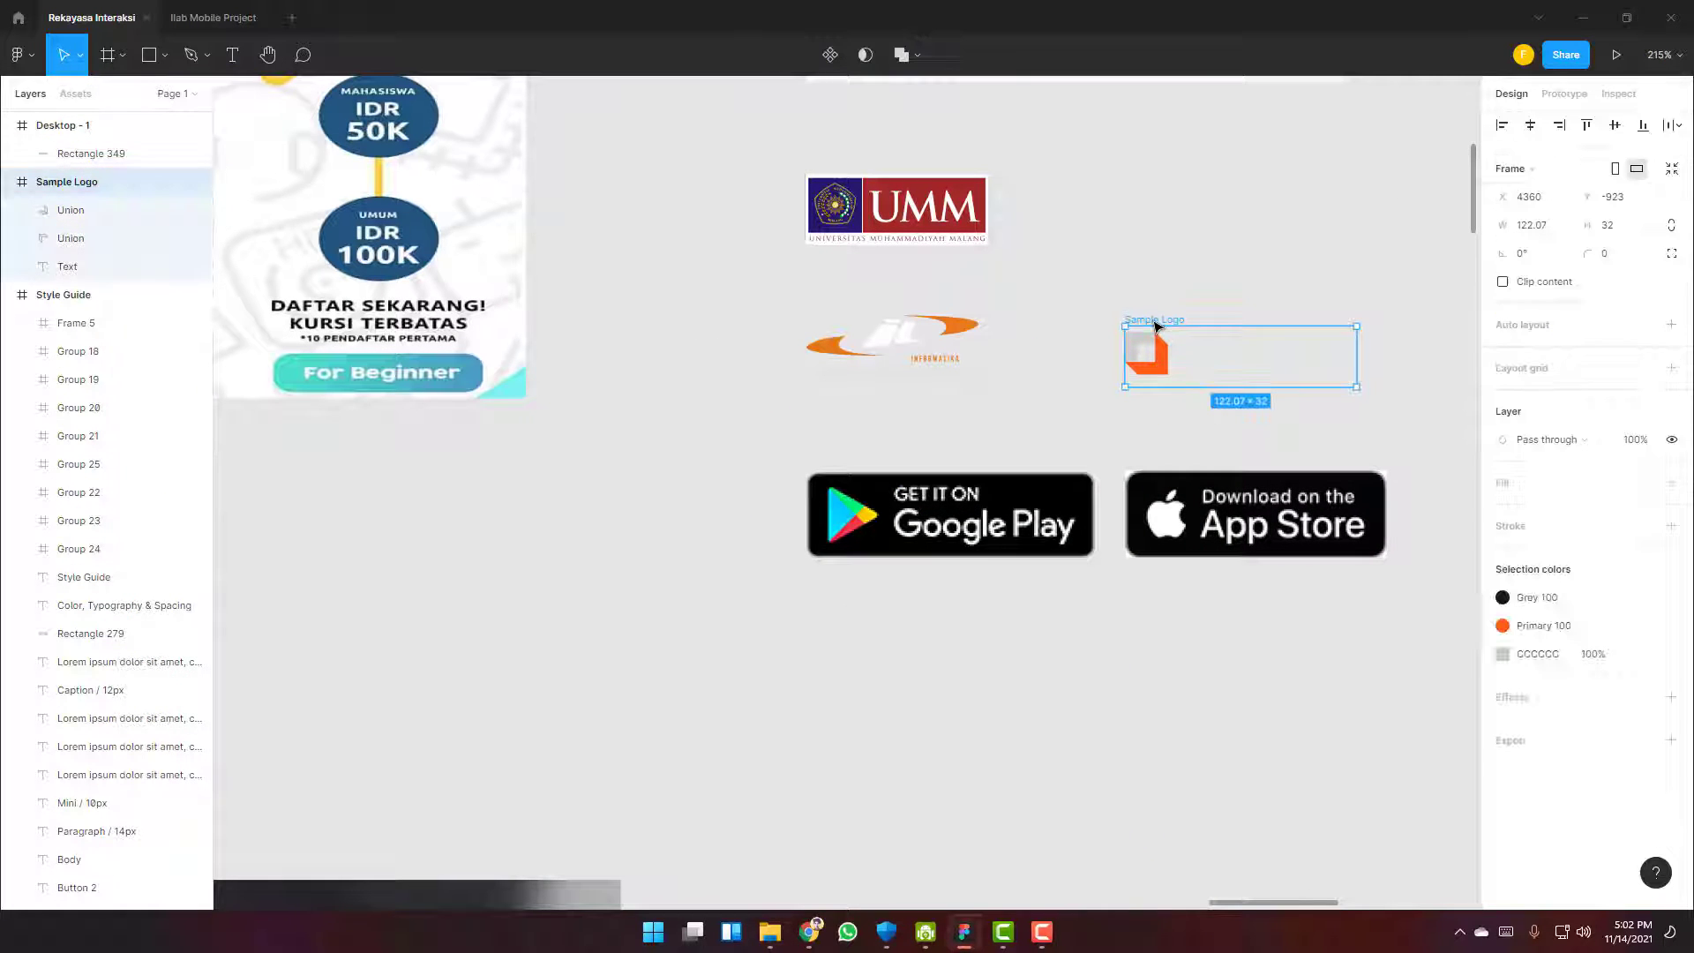
scroll(952, 526, left, 8)
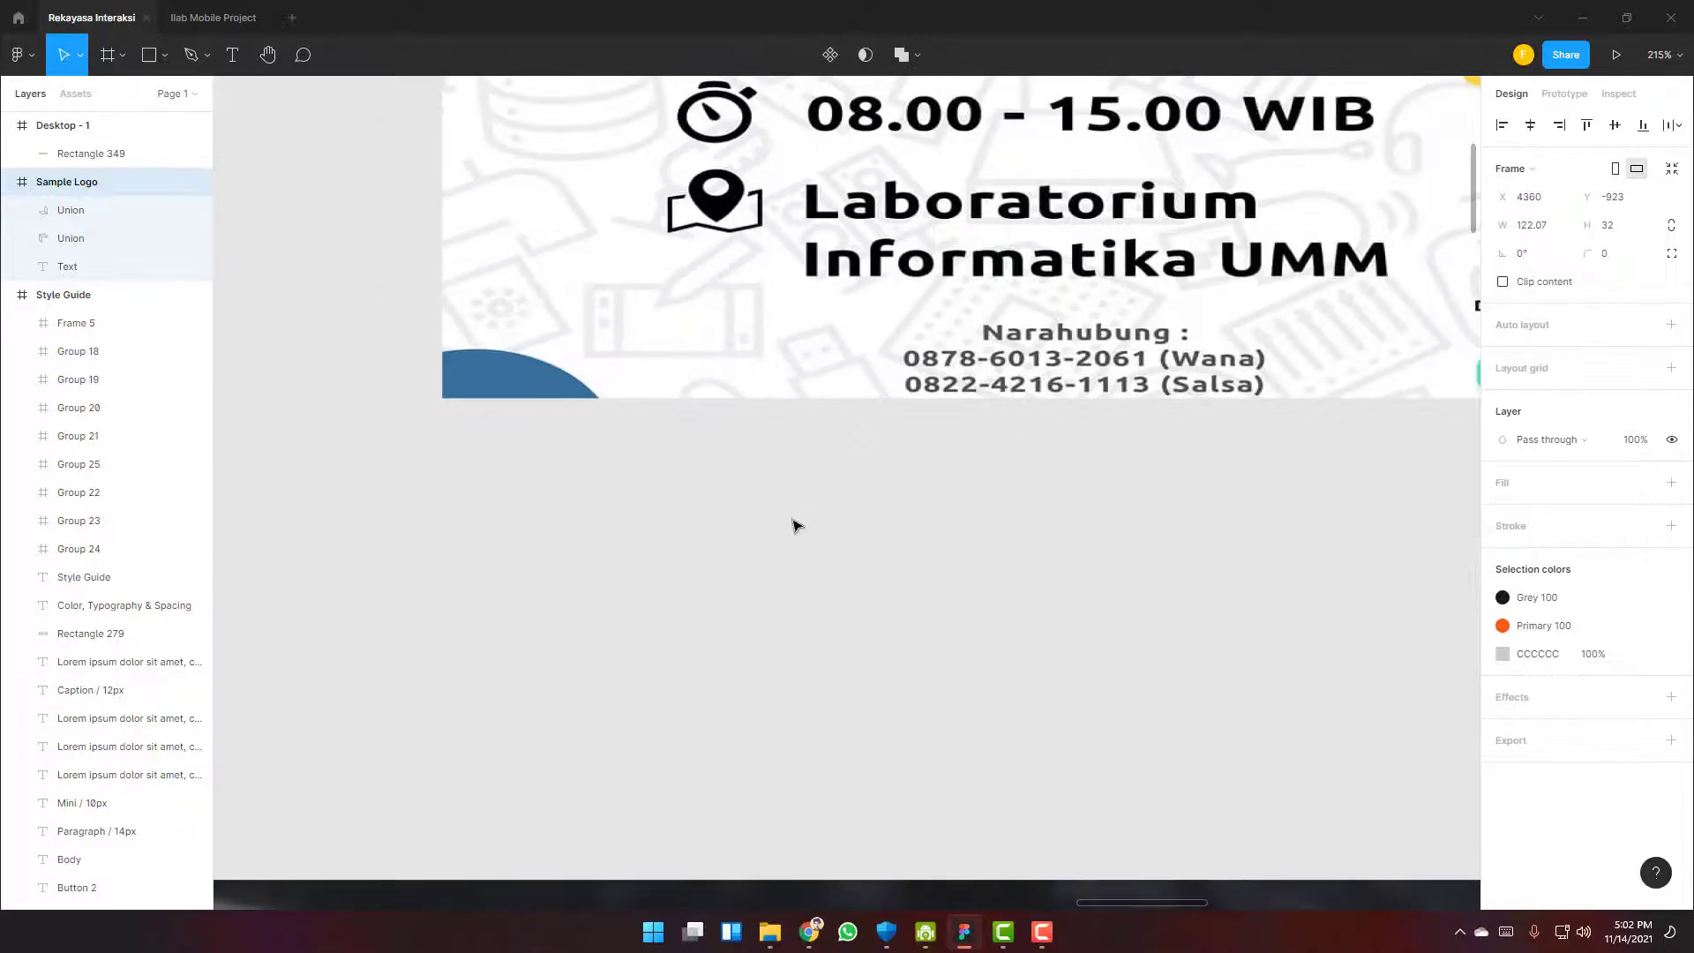
scroll(605, 529, down, 8)
scroll(675, 684, left, 15)
scroll(675, 684, down, 5)
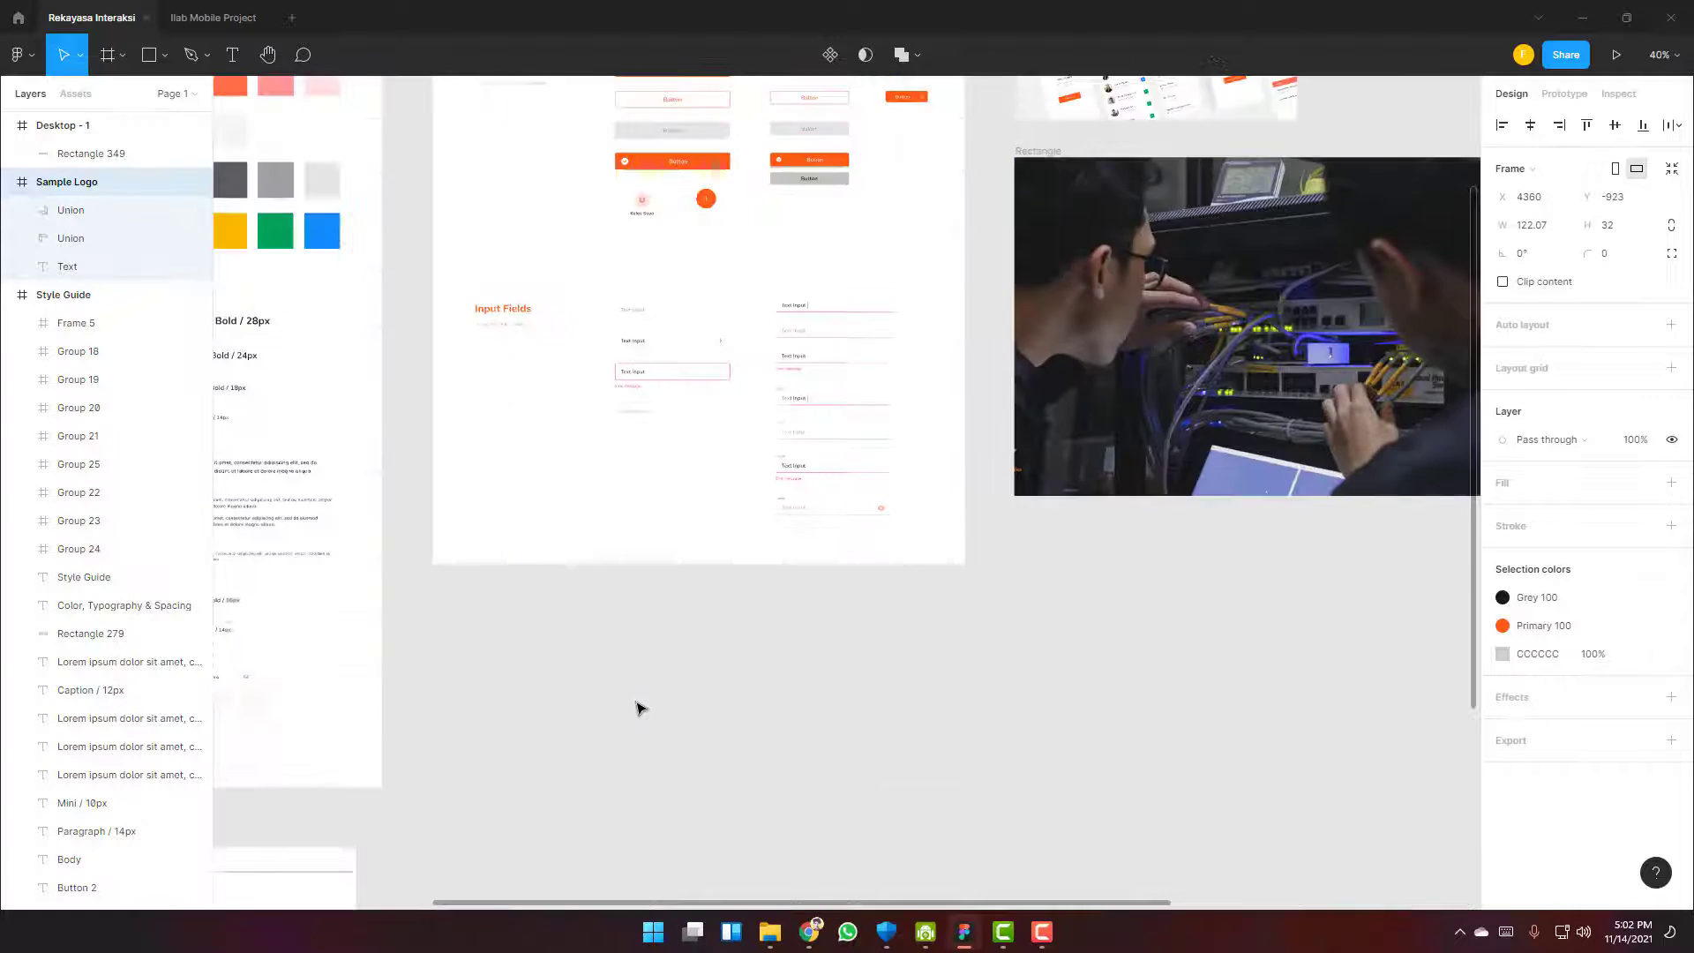
scroll(574, 670, down, 10)
scroll(670, 359, up, 4)
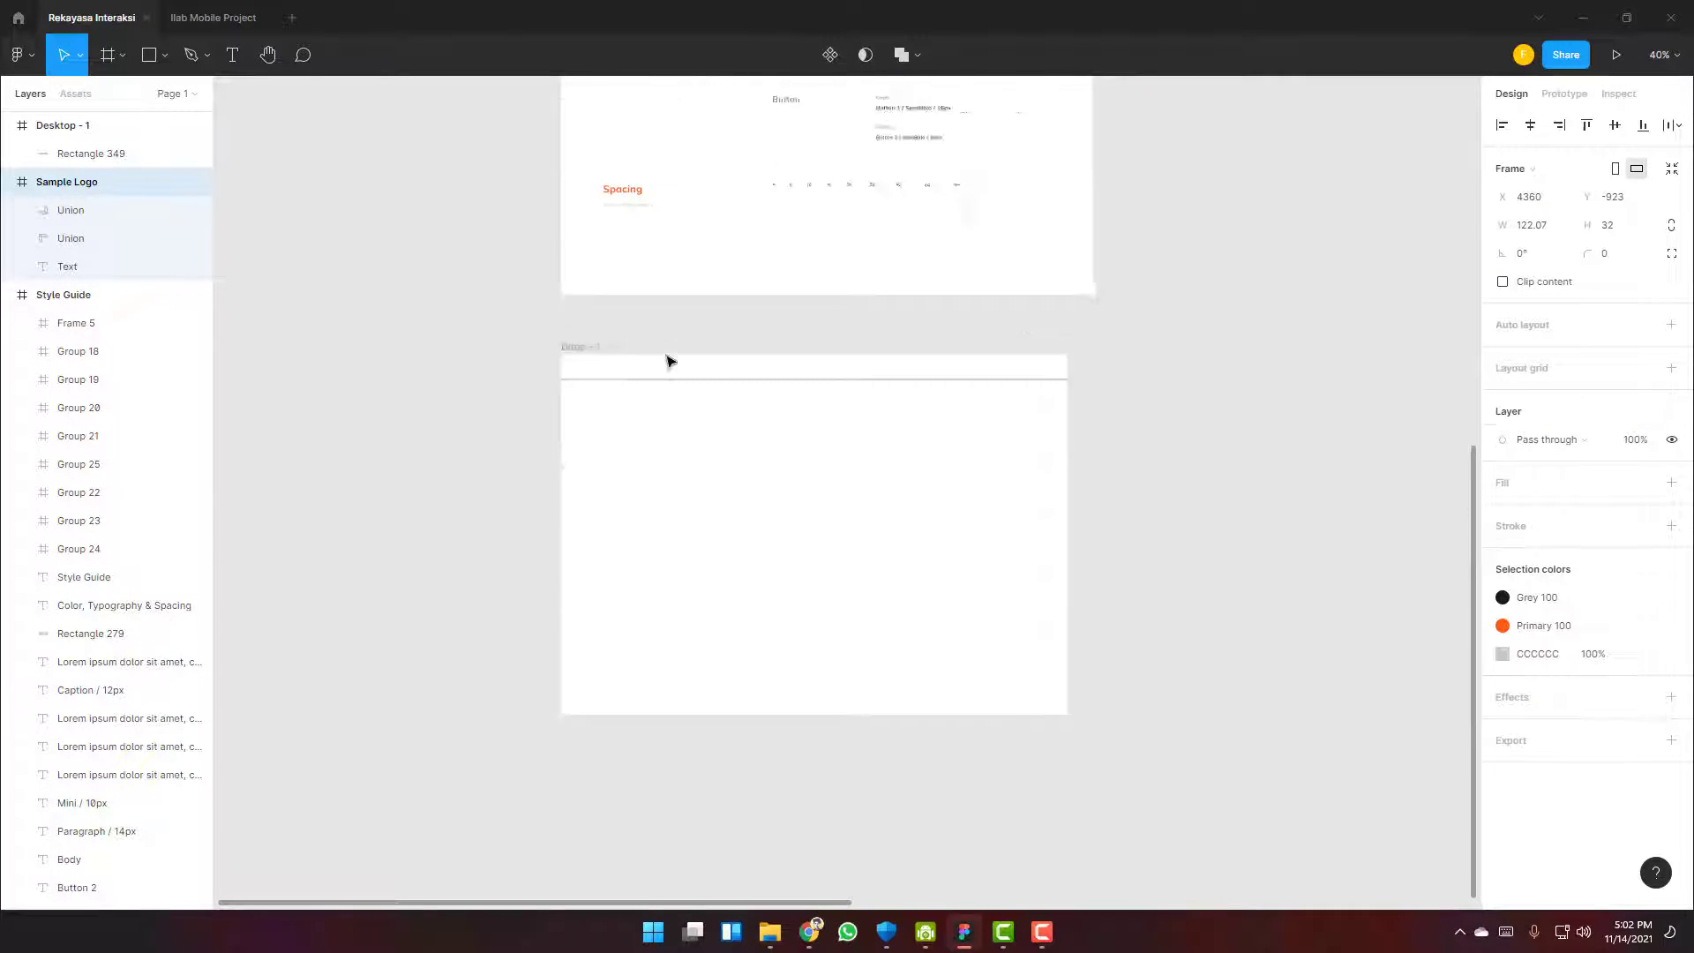
scroll(579, 439, up, 5)
click(575, 491)
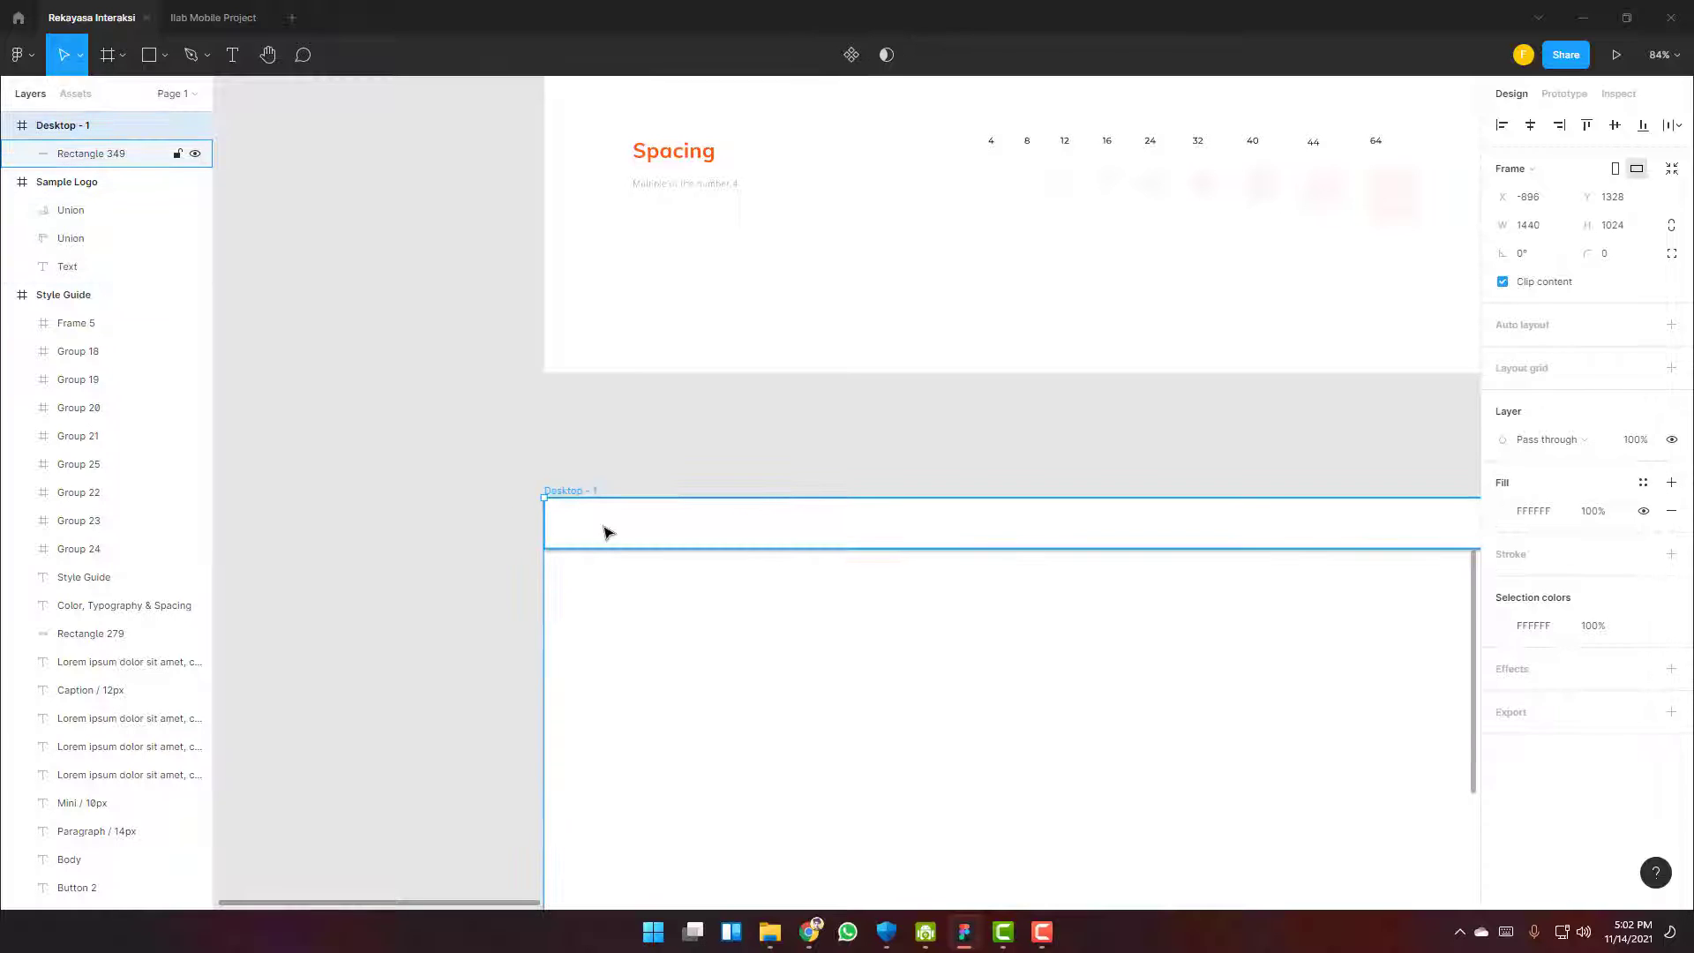
key(ctrl+v)
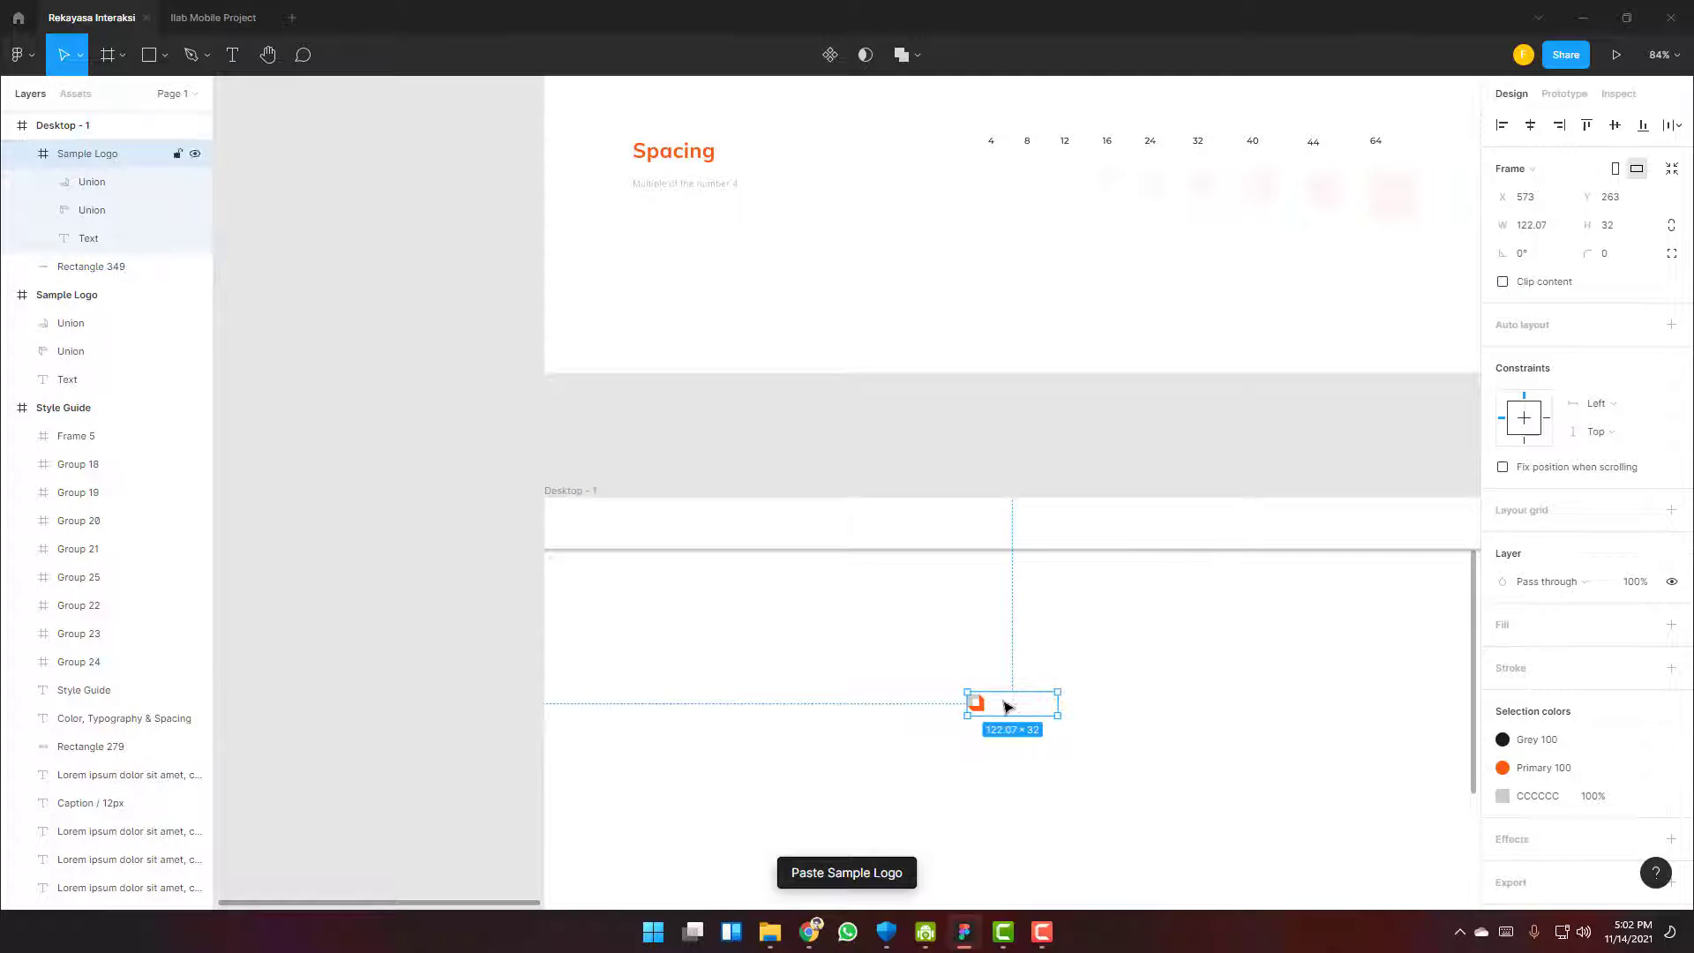
drag(1008, 706, 566, 480)
scroll(597, 530, up, 5)
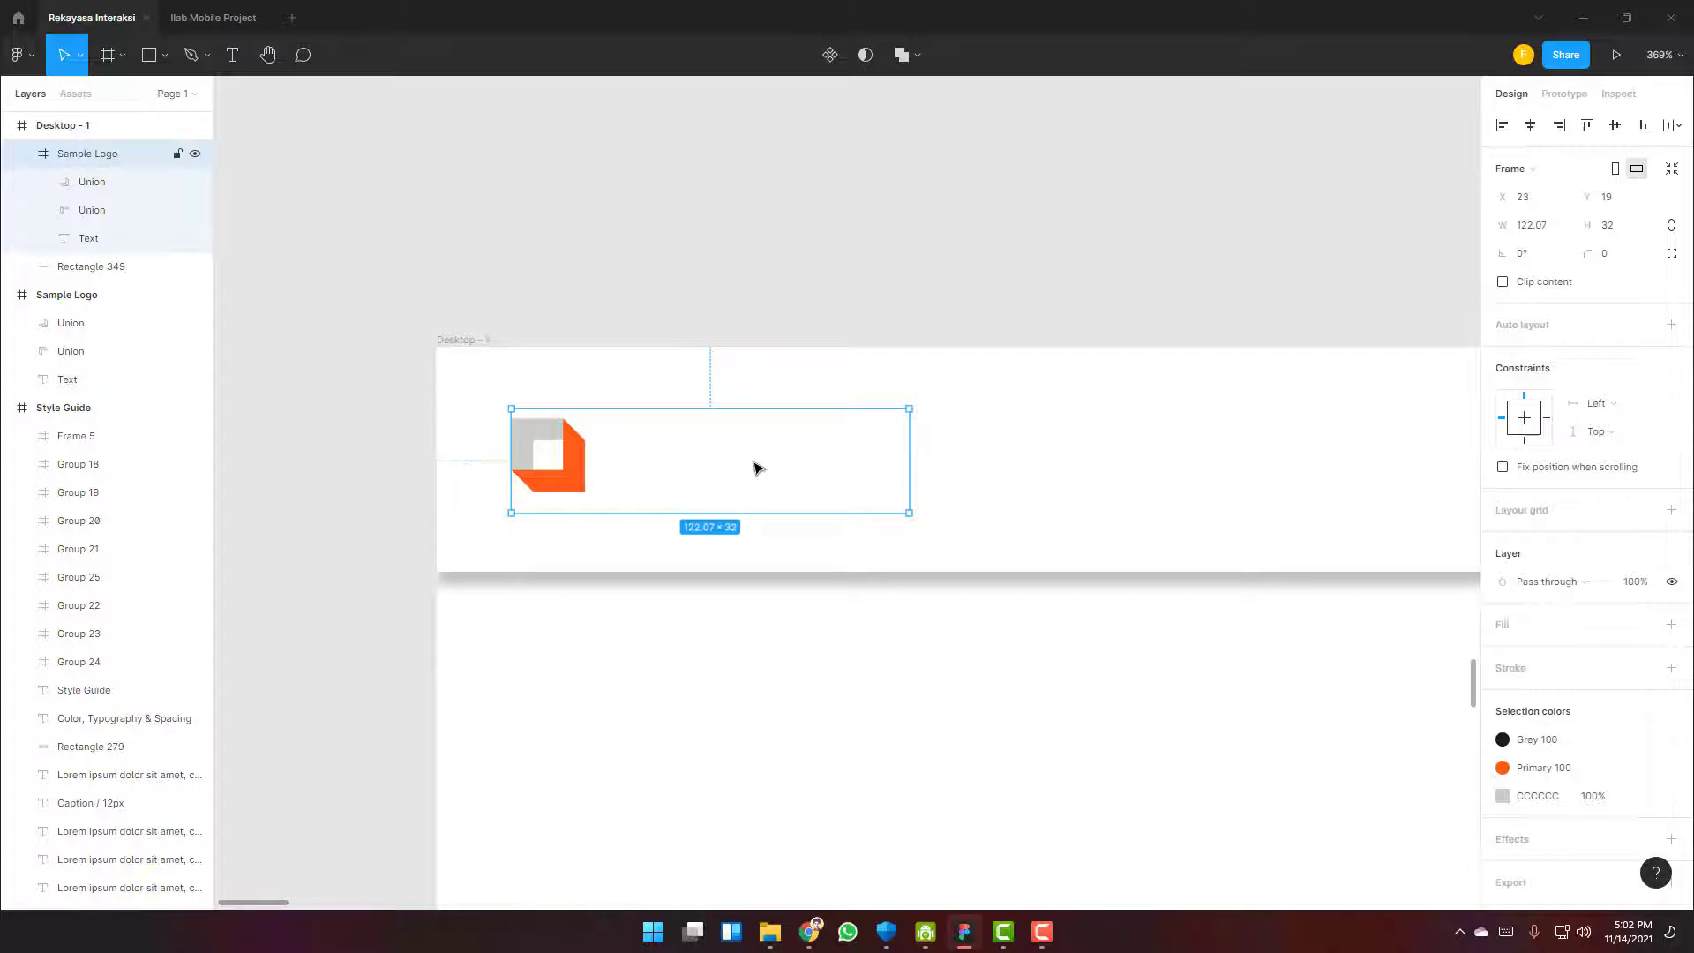
Replace the copied logo's empty text with "iLab"
click(83, 237)
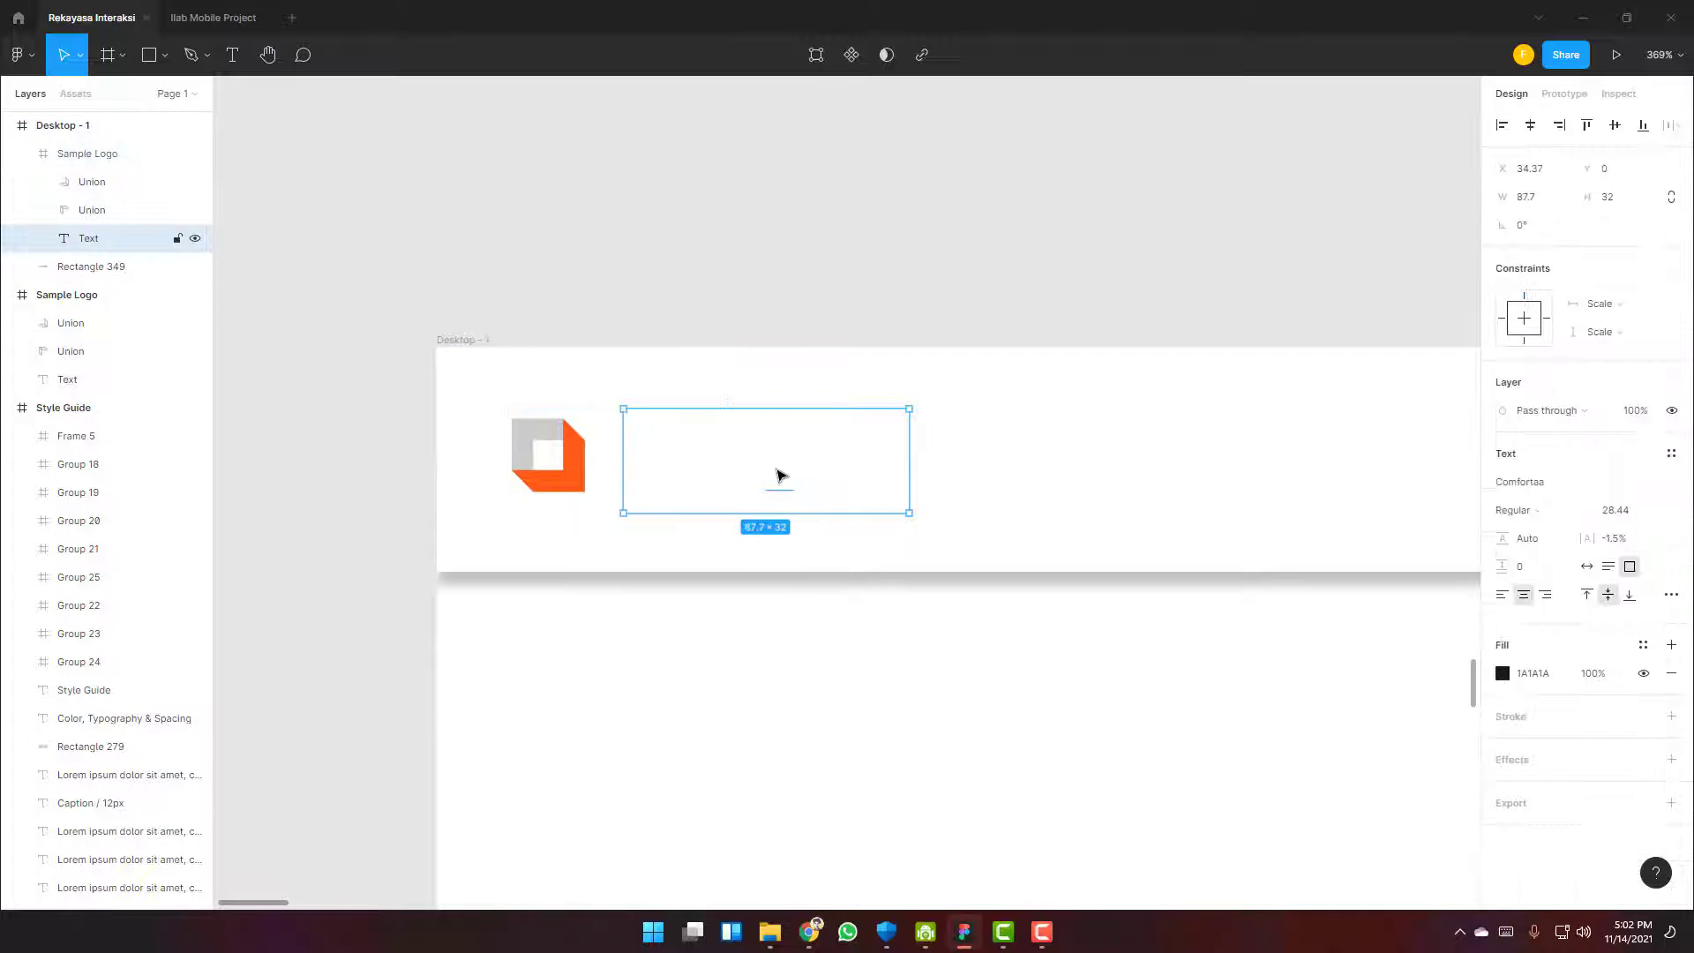
double_click(780, 474)
key(BackSpace)
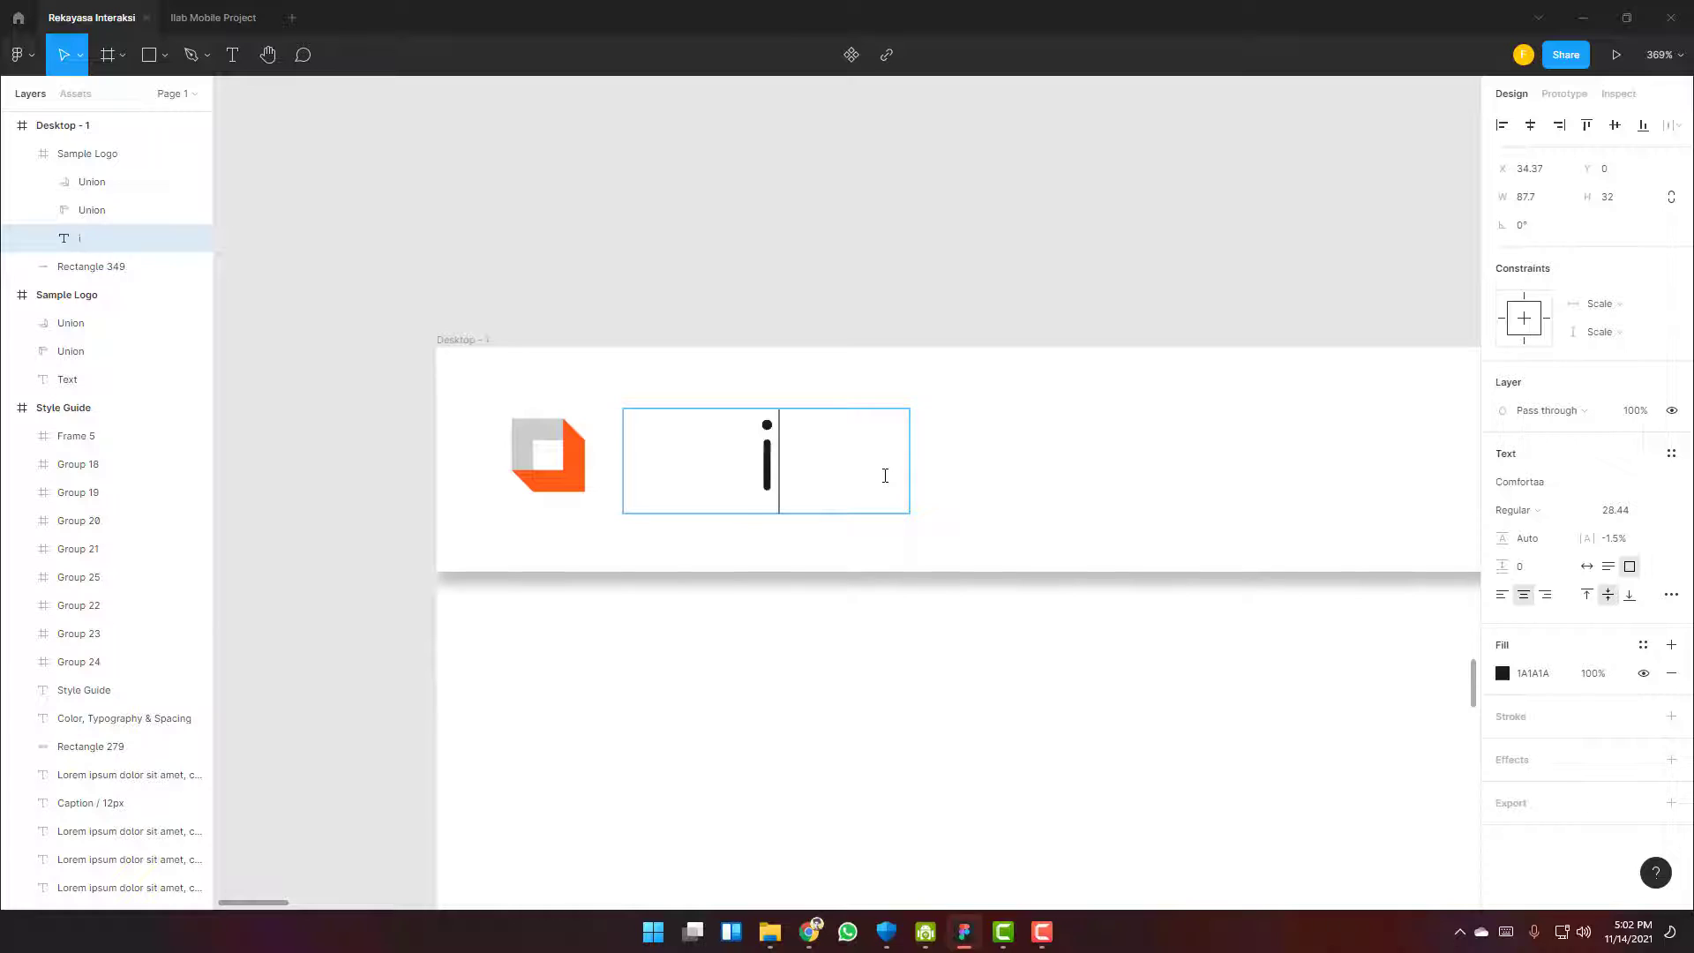
text(Lab)
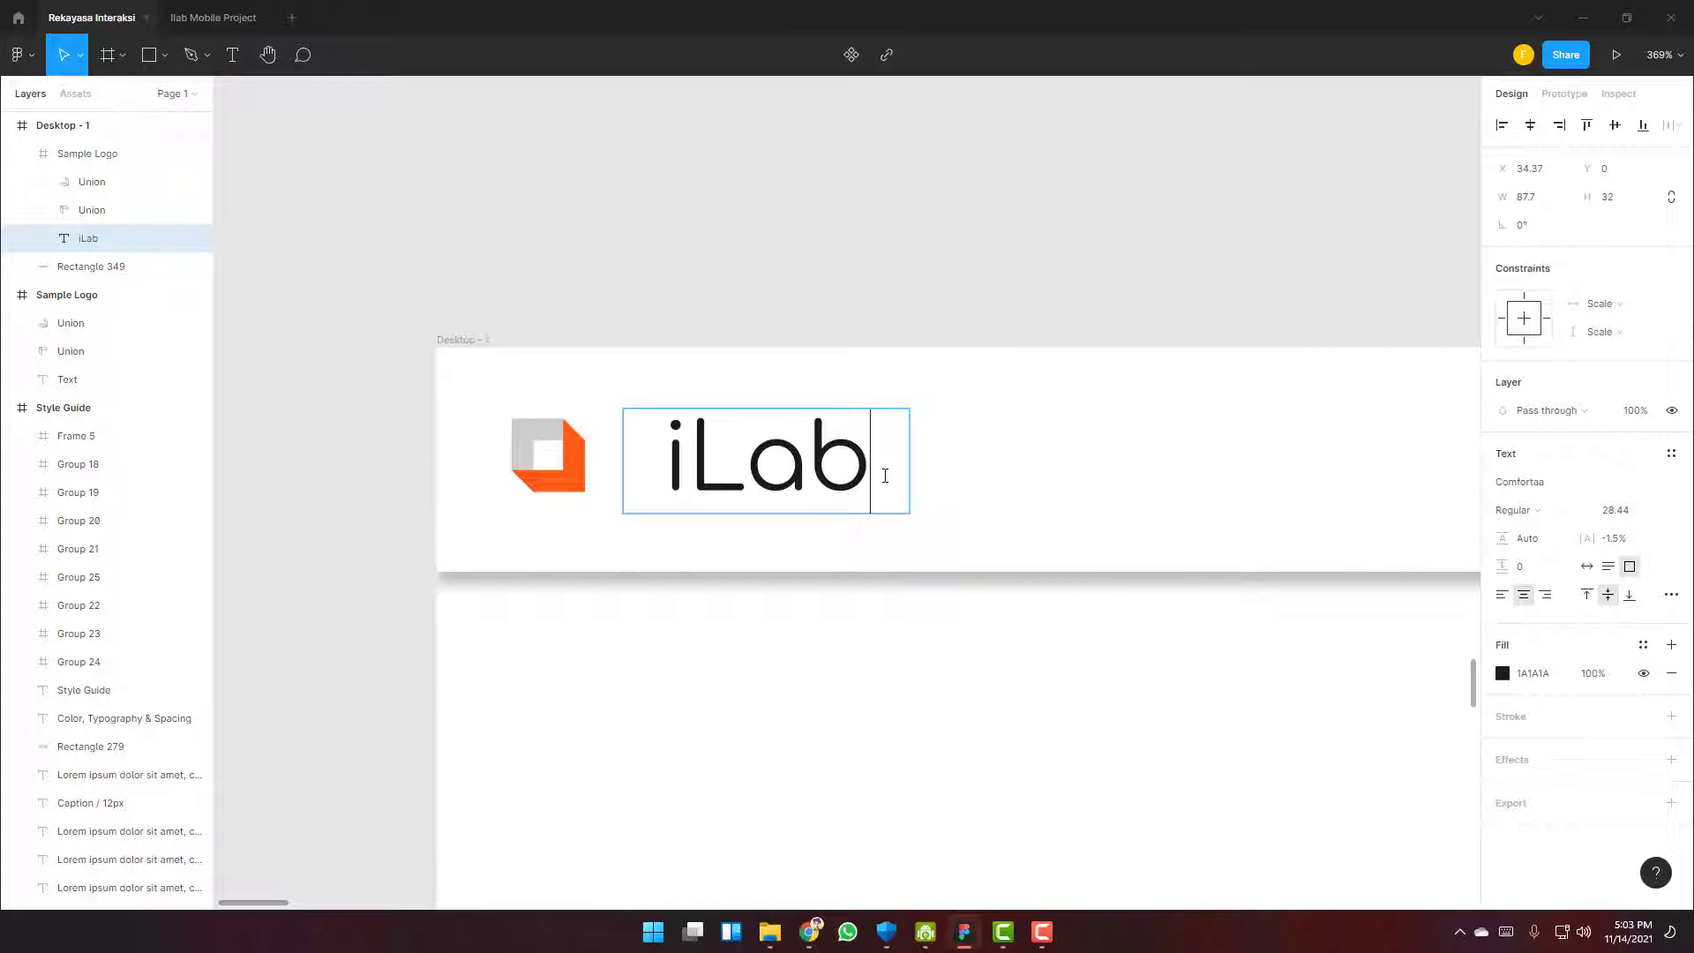
drag(680, 454, 673, 454)
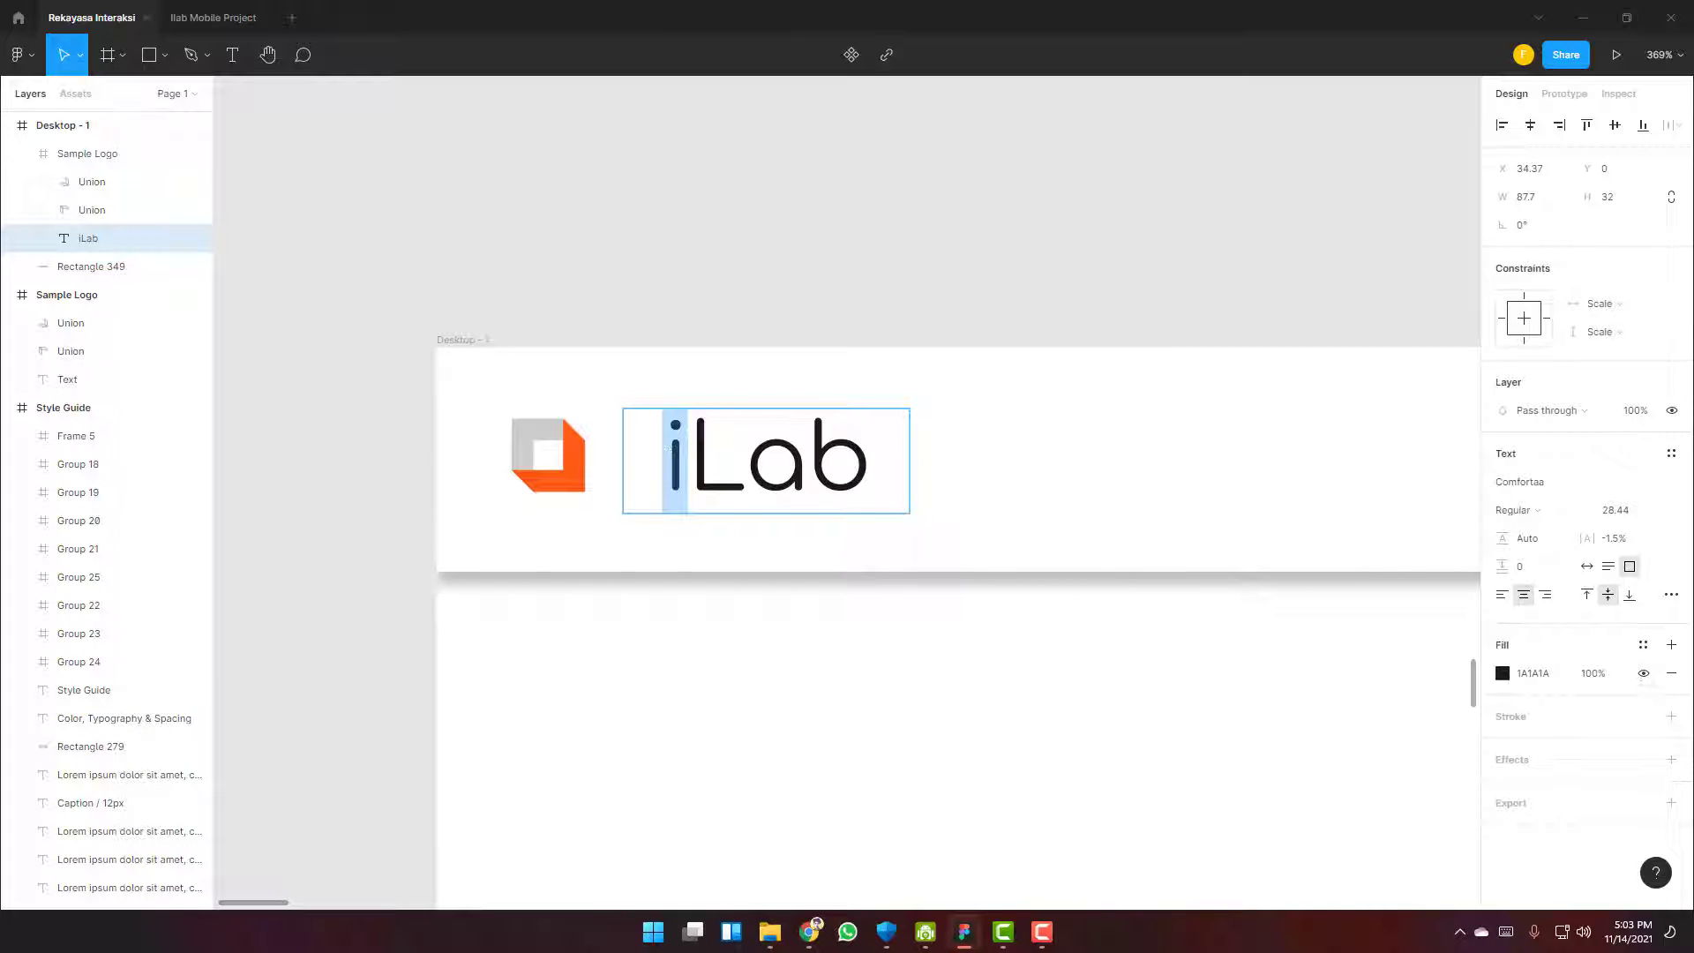
click(1642, 647)
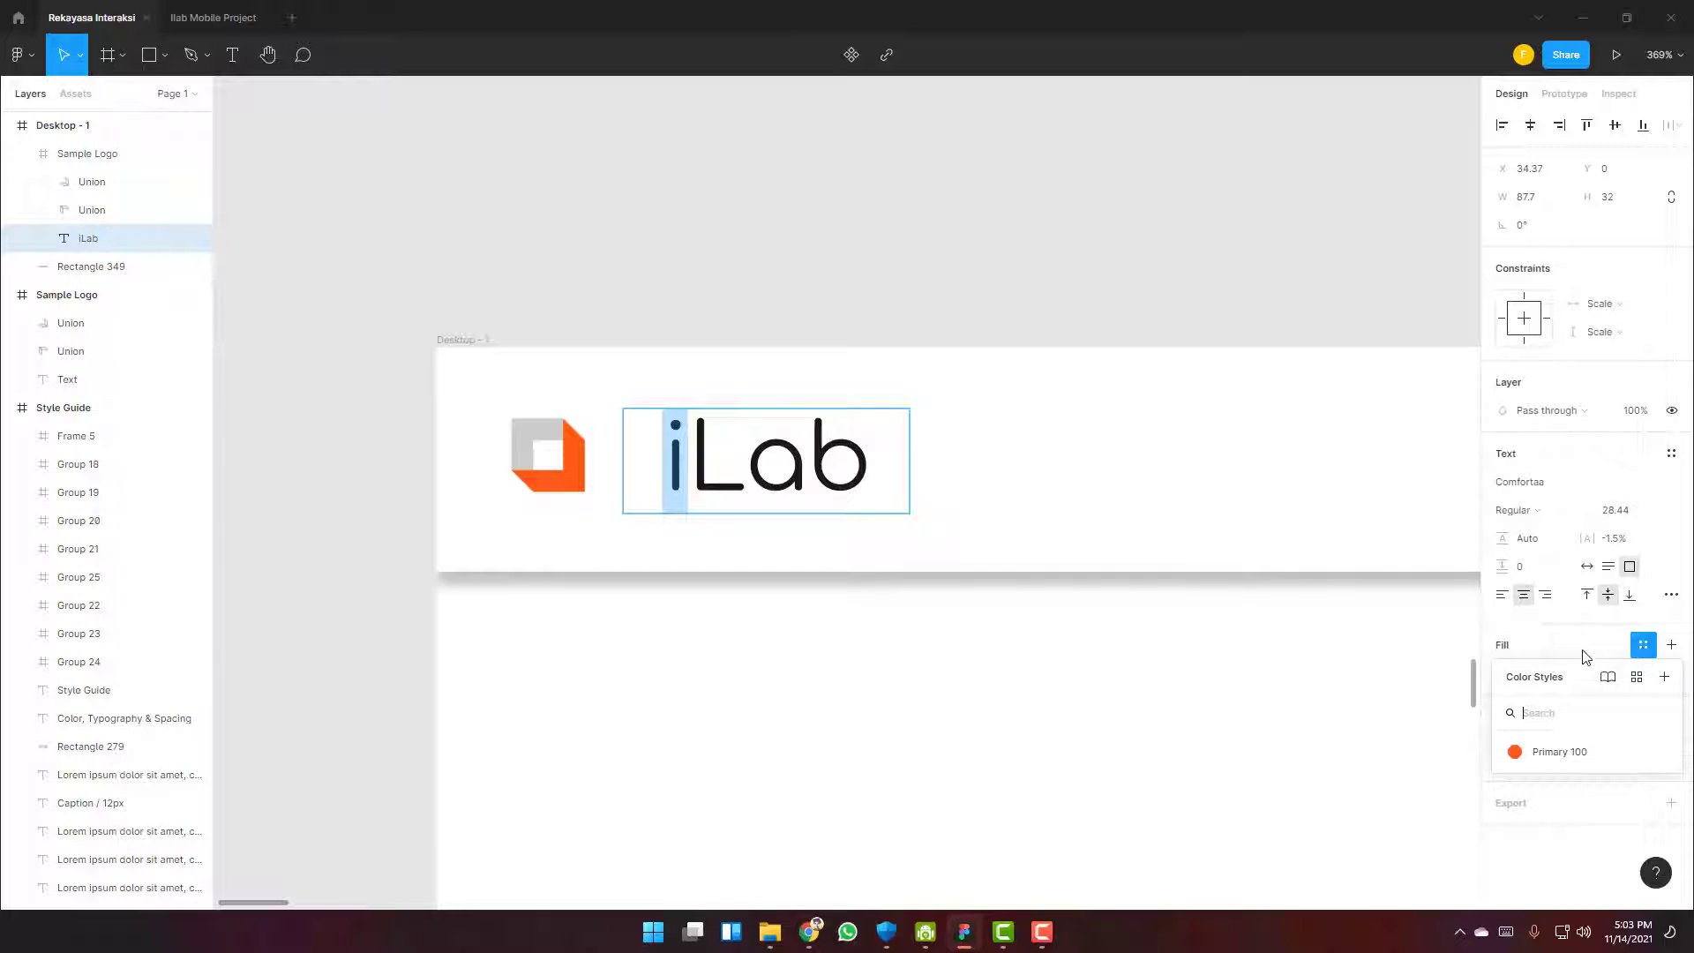
click(1642, 644)
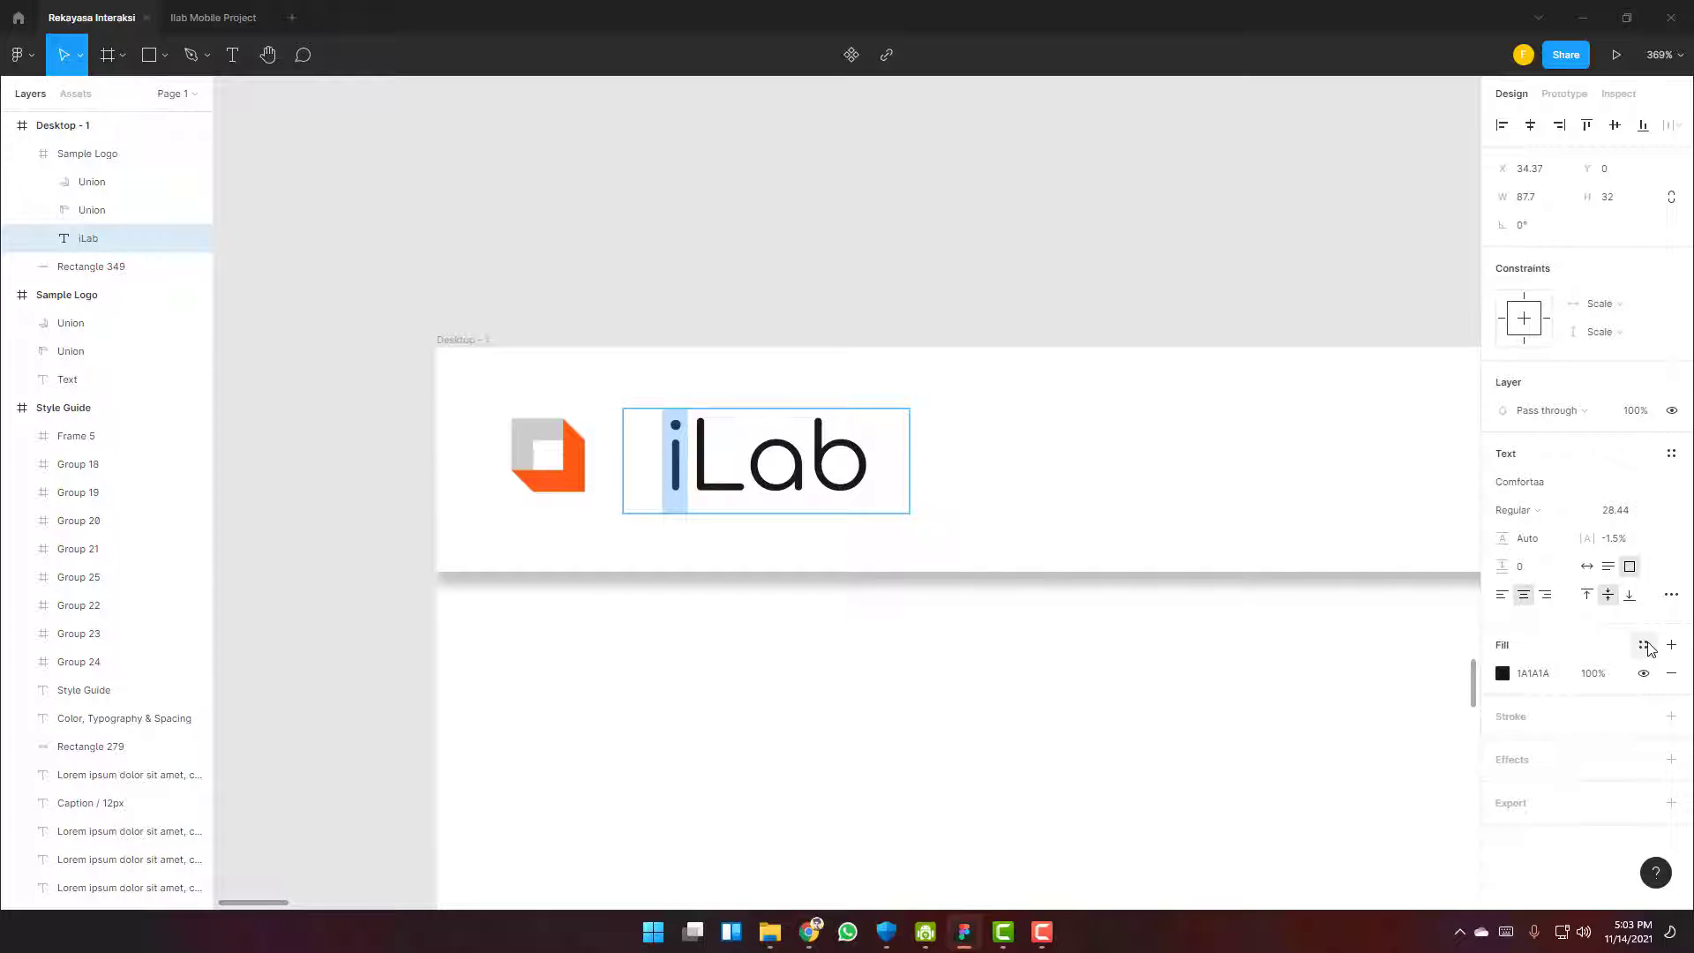
Recolour only the letters "Lab" in the logo text to the primary orange
key(ctrl+a)
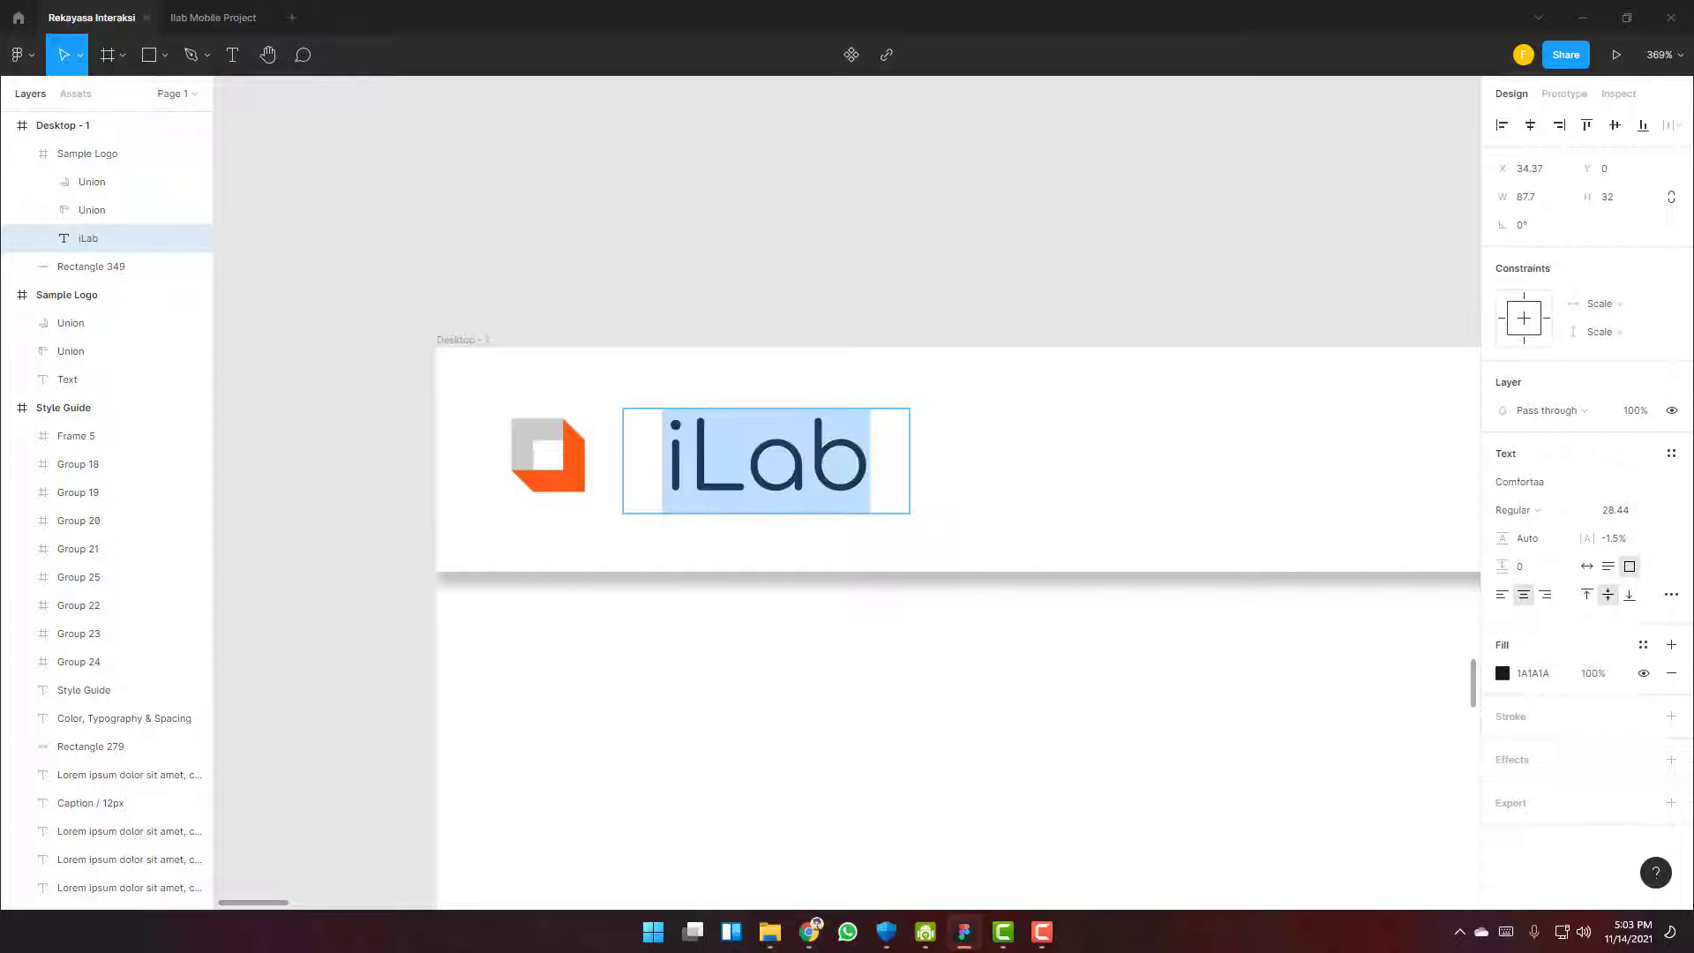
double_click(706, 464)
drag(875, 461, 686, 455)
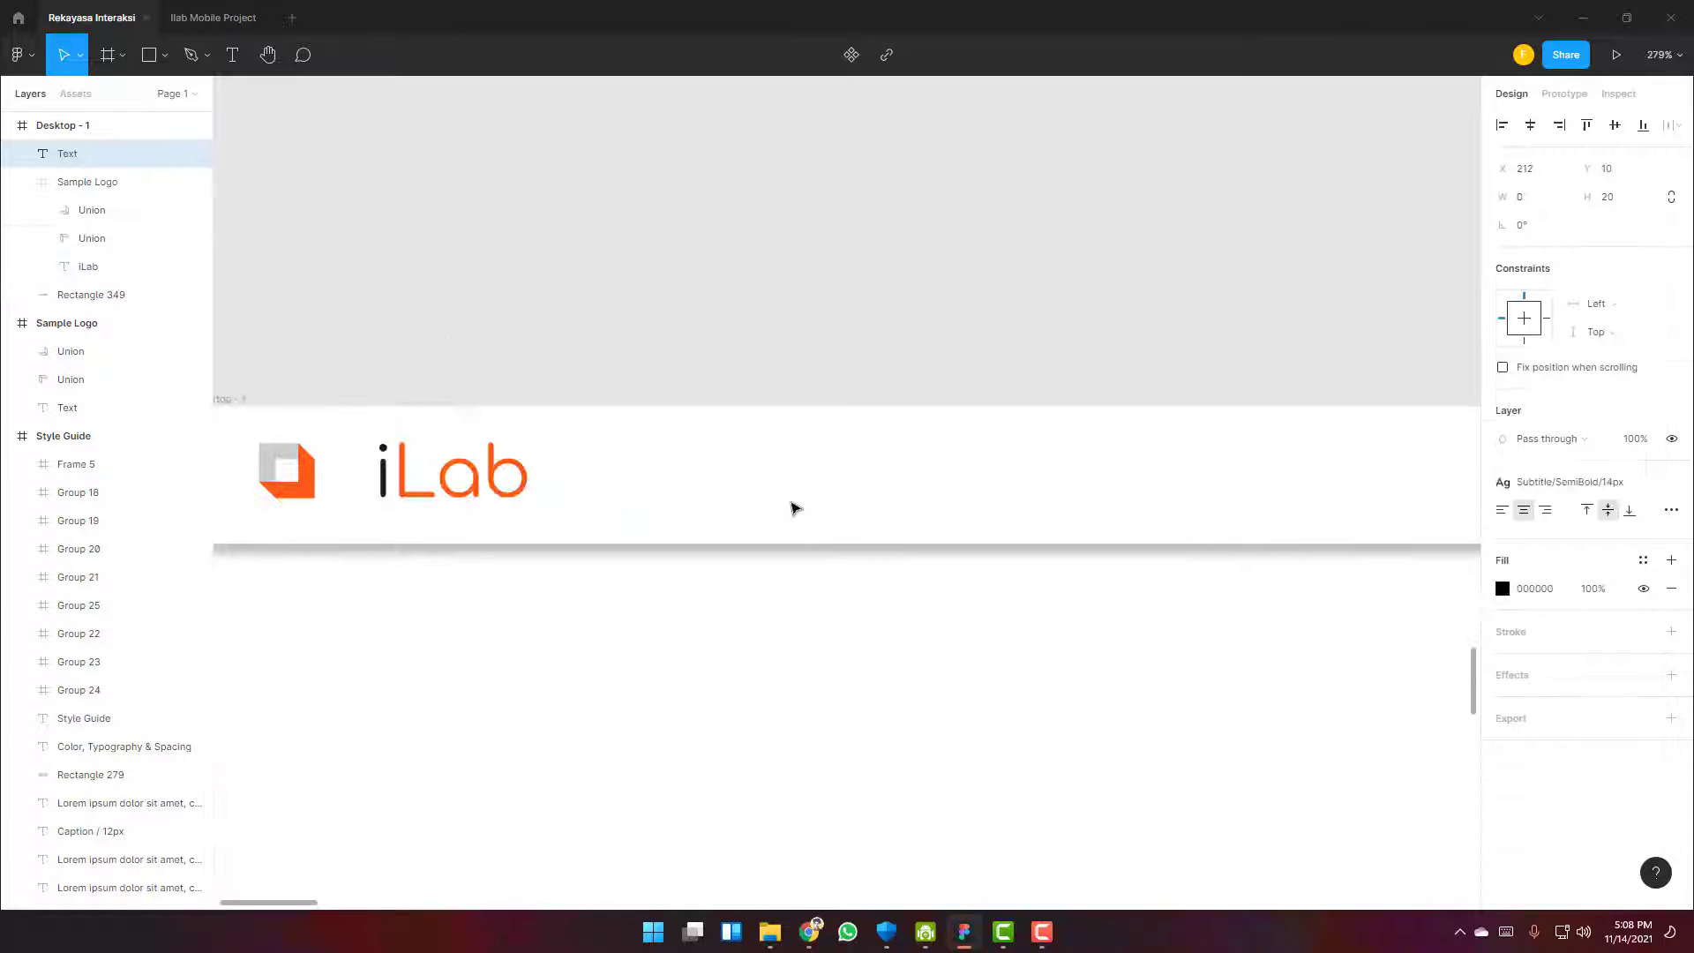
Add a black "Home" navigation label in the header beside the iLab logo
text(Home)
click(792, 503)
click(792, 502)
Duplicate the "Home" label farther along the header and change the copy's text to "Profile"
drag(738, 463, 946, 467)
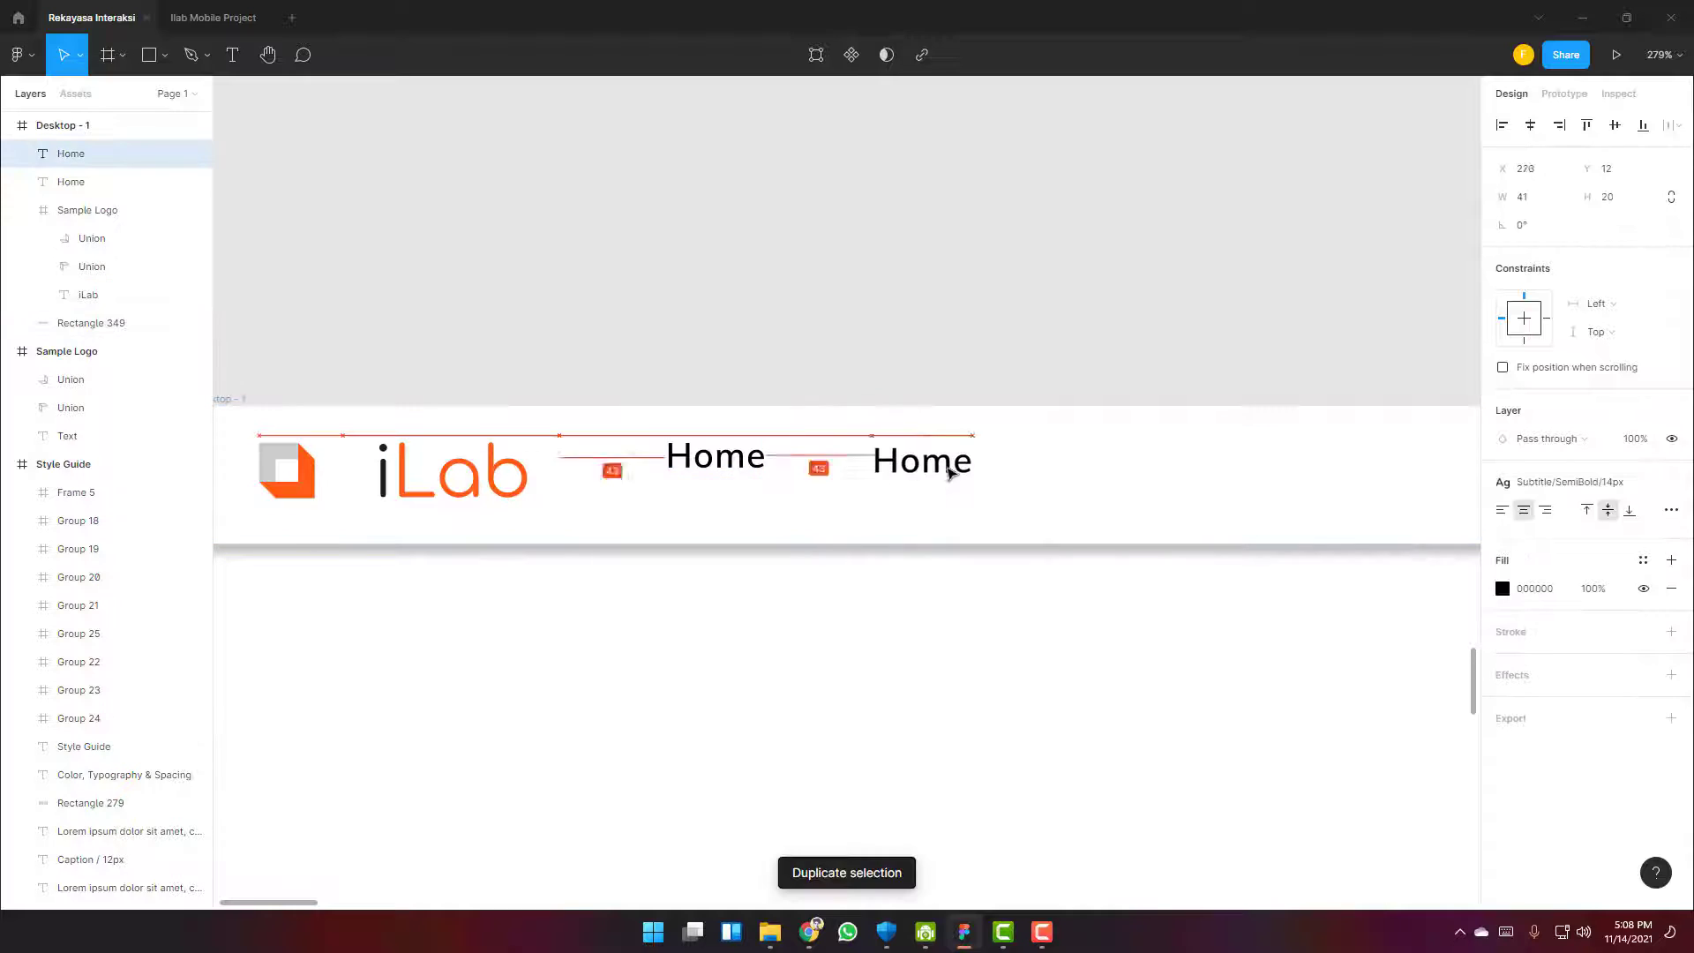
double_click(949, 472)
text(S)
key(BackSpace)
text(Profile)
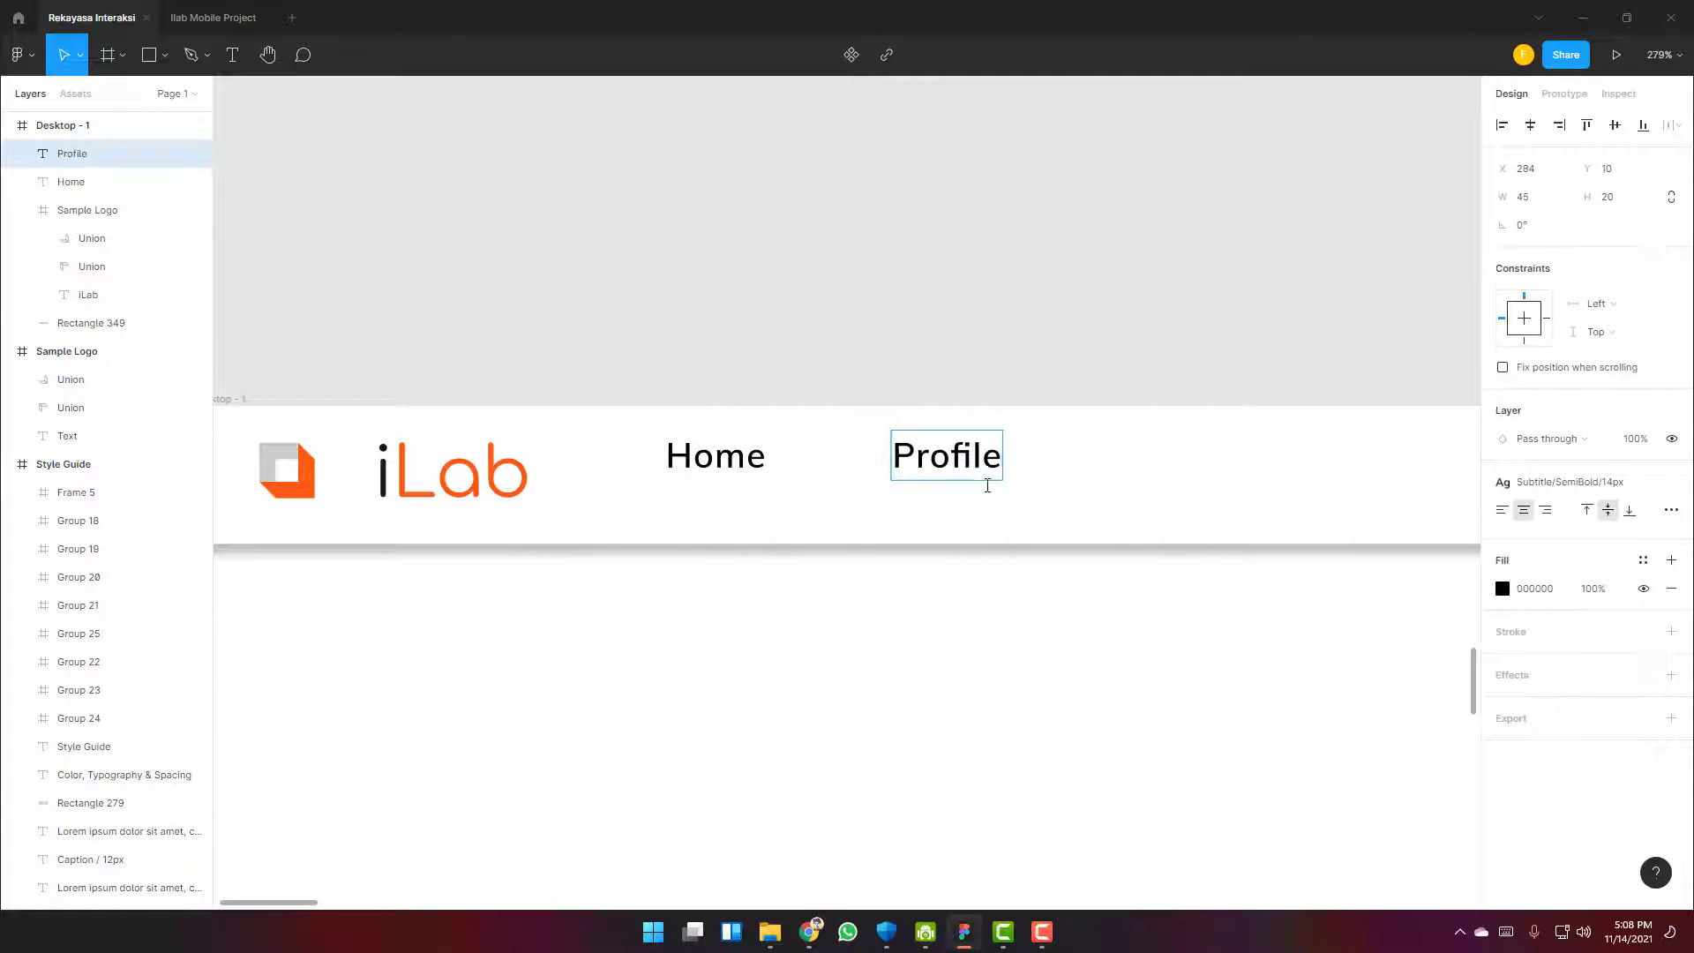
key(Escape)
Duplicate the "Profile" label farther along the header, change the copy to "Our Products", and undo any accidental shift of the header rectangle
drag(994, 450, 1230, 454)
key(Return)
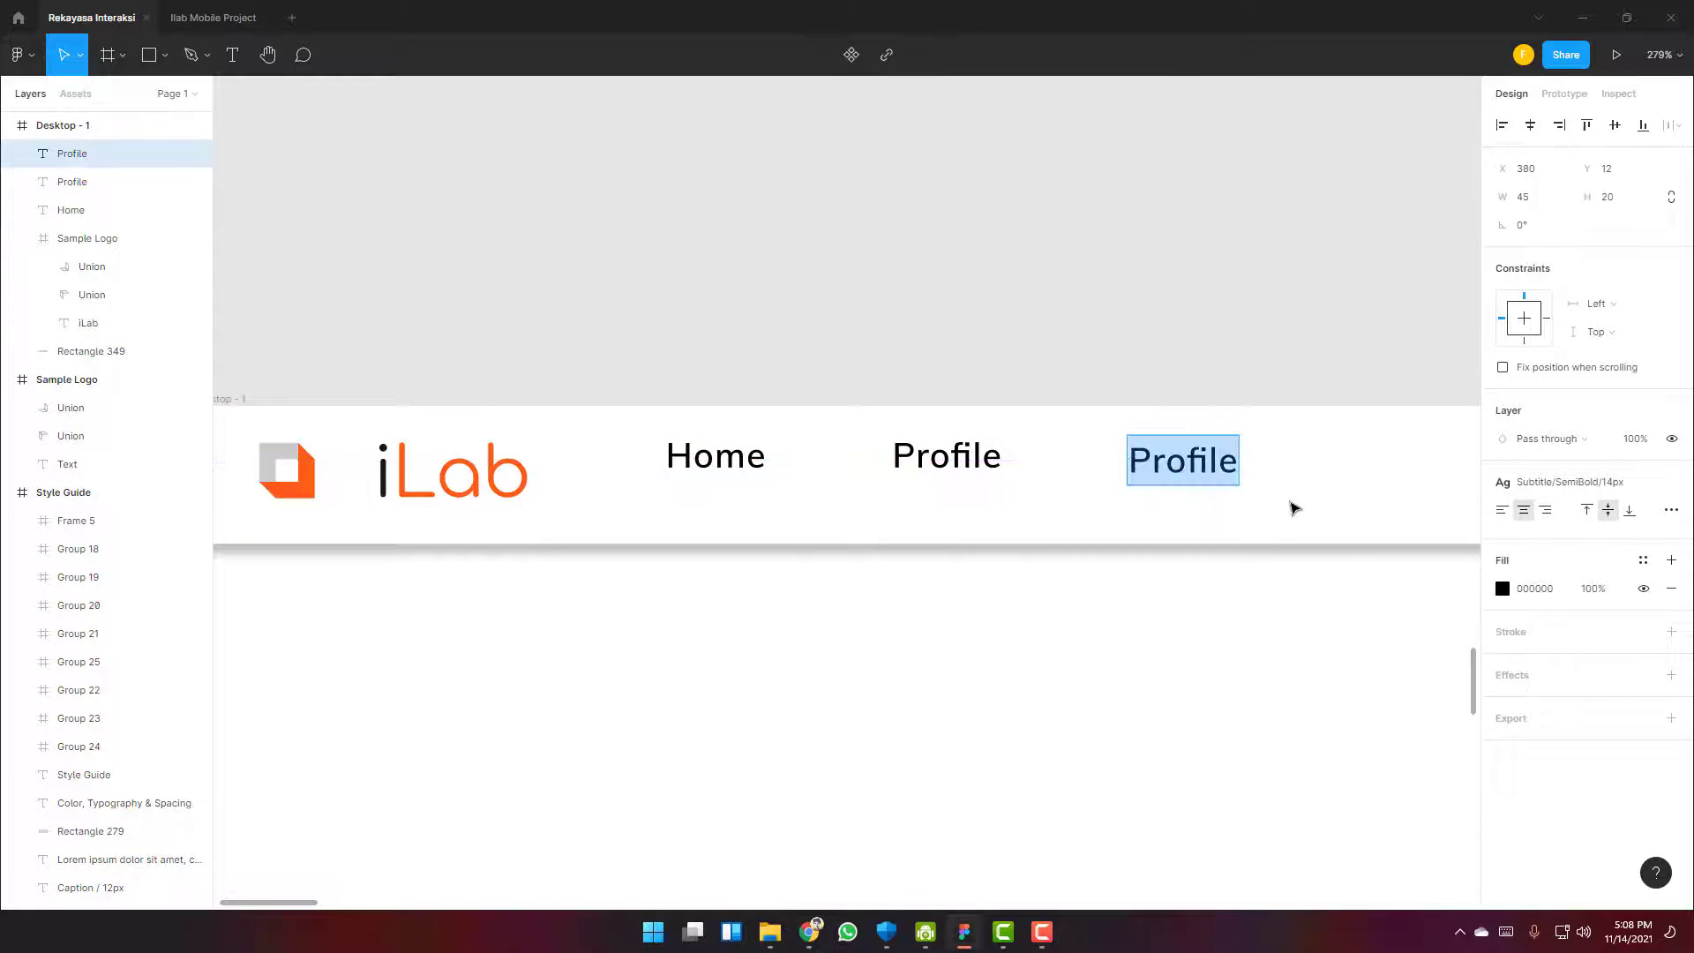
text(Our Products)
click(1292, 503)
click(1292, 503)
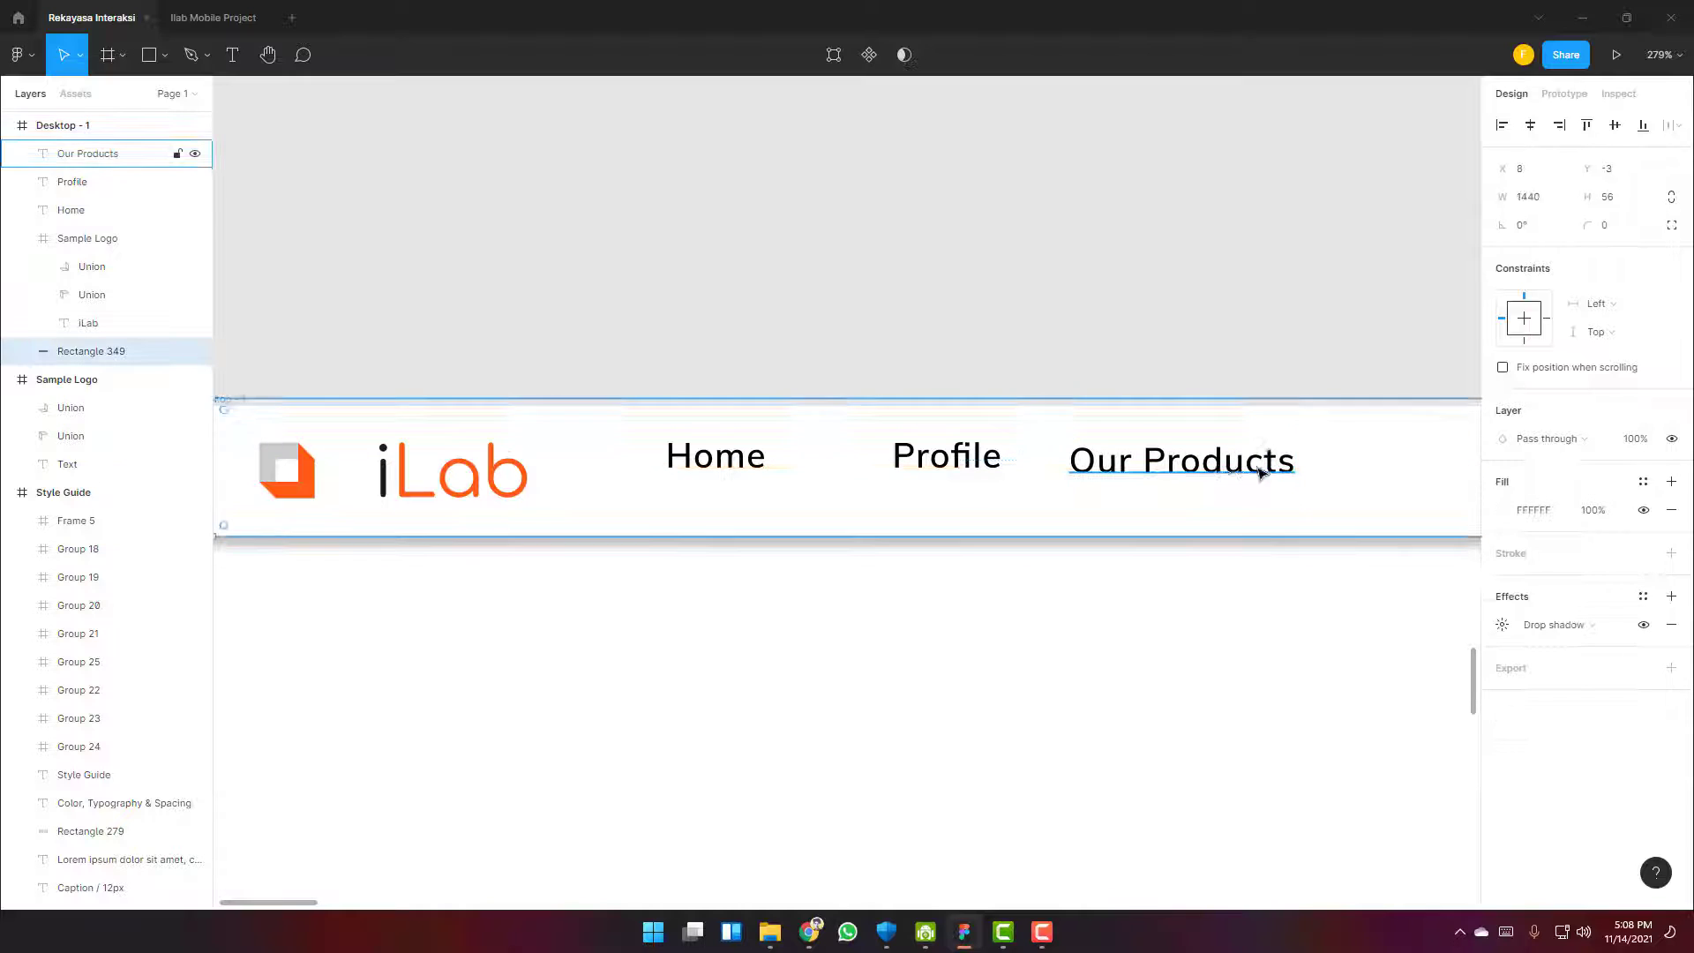
key(ctrl+z)
key(ctrl+z)
Space the "Our Products" label away from "Profile" and line it up with the other navigation labels
scroll(1111, 680, down, 2)
scroll(1076, 685, right, 2)
drag(940, 489, 1036, 503)
scroll(909, 470, up, 3)
scroll(909, 494, up, 1)
scroll(1085, 505, left, 3)
drag(1245, 504, 1283, 502)
scroll(1120, 616, down, 4)
click(1191, 683)
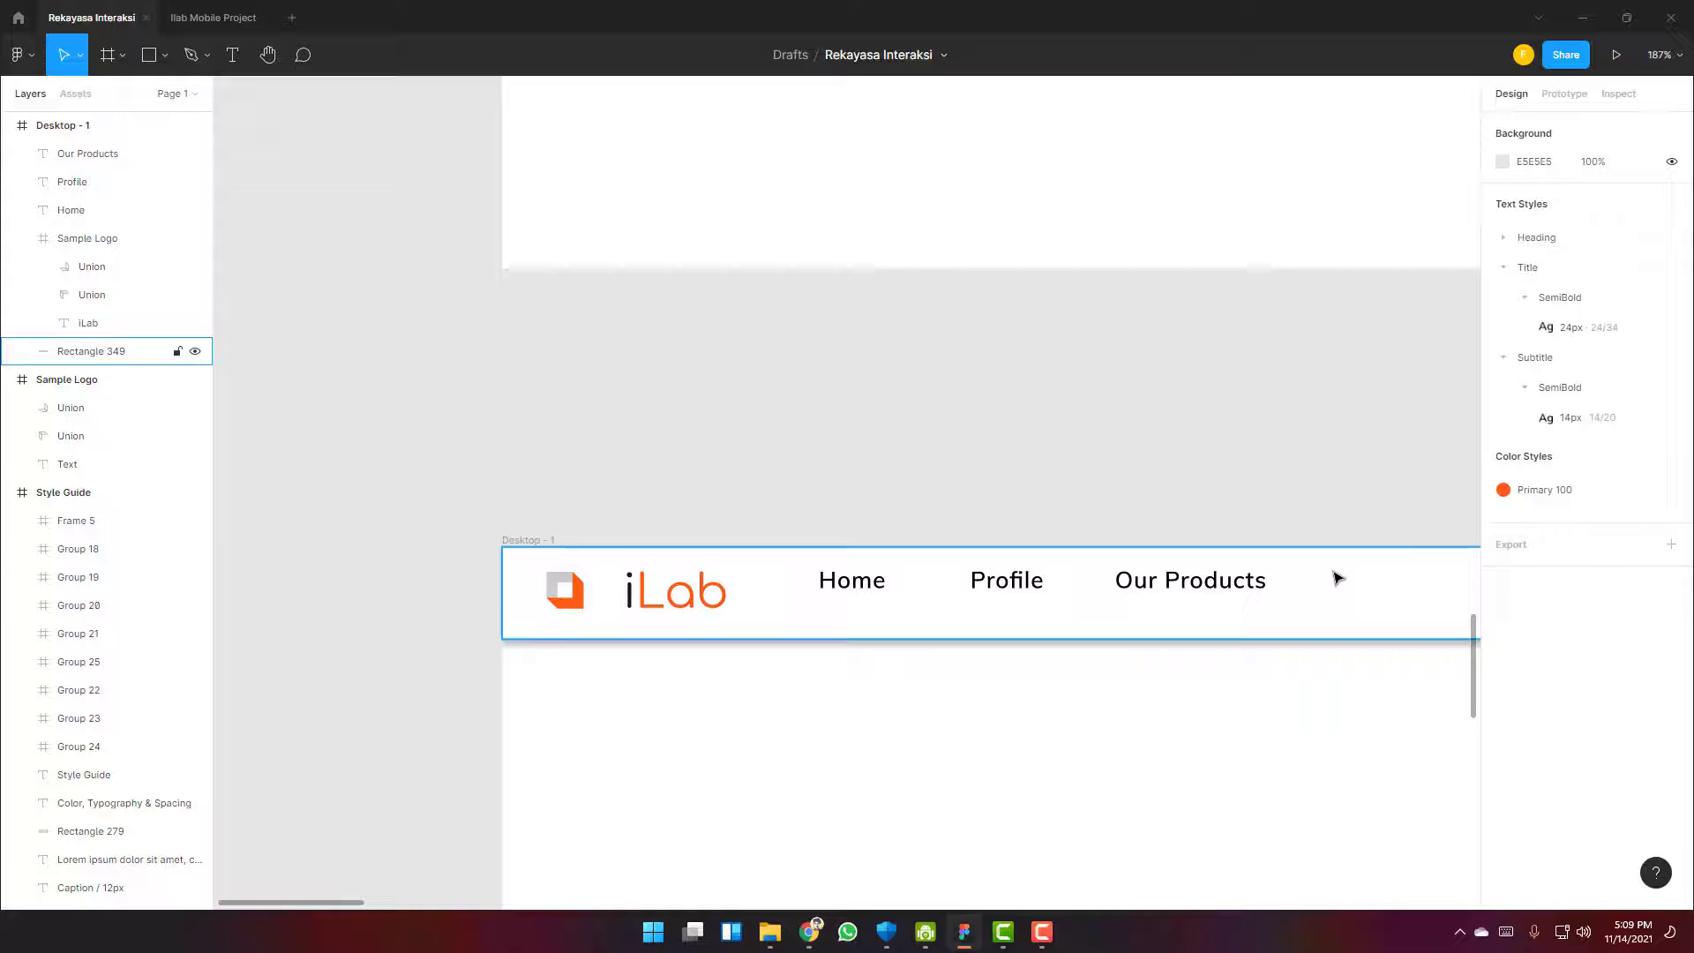
Move the Home, Profile and Our Products labels together to the header's vertical centre at Y 18, farther from the logo
click(1214, 578)
shift+click(1020, 580)
shift+click(861, 583)
drag(995, 585, 1038, 598)
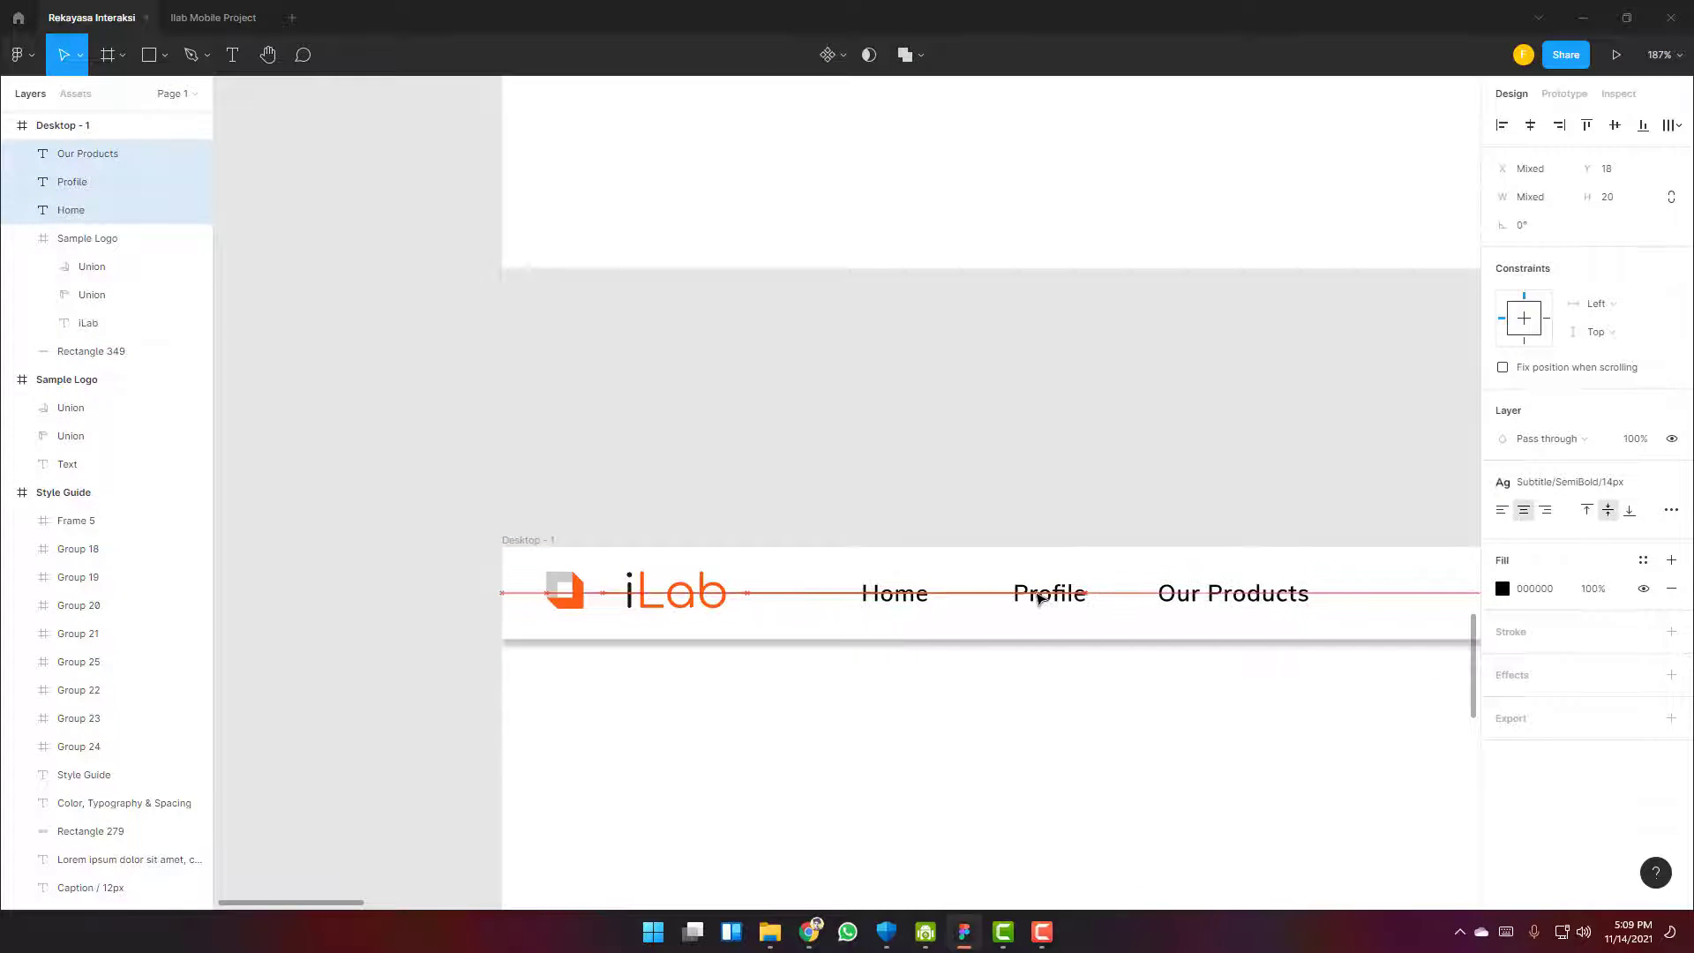
click(1130, 494)
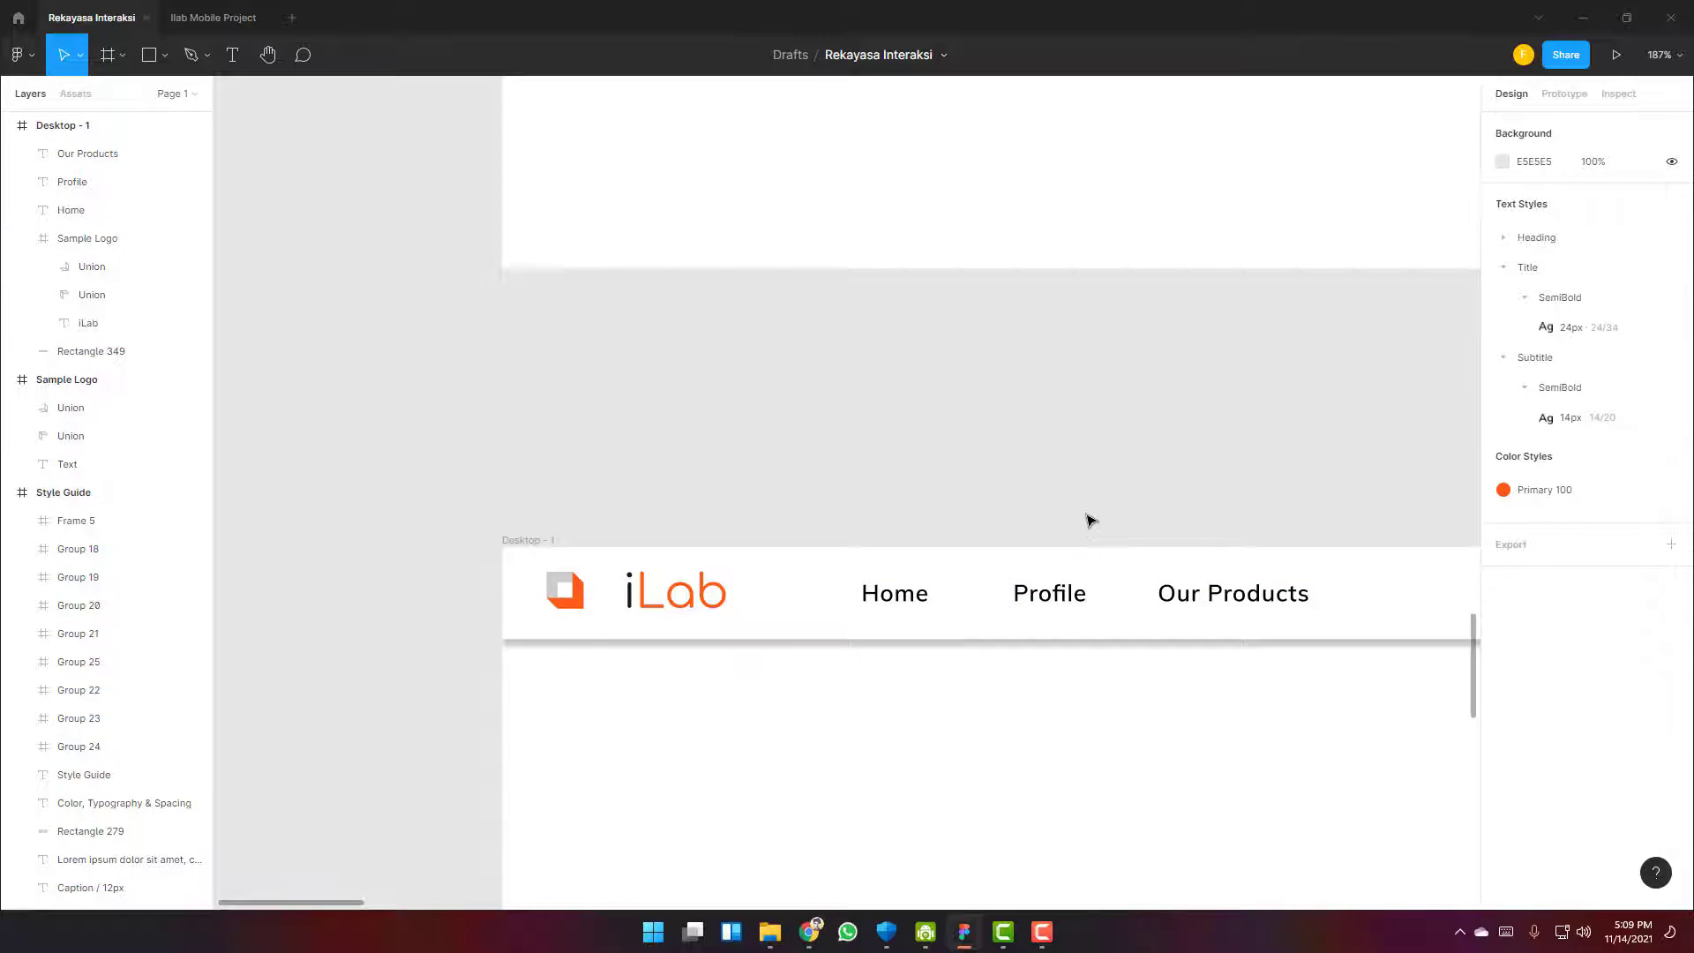
Apply the Primary 100 colour style to the "Home" navigation label
scroll(870, 605, down, 3)
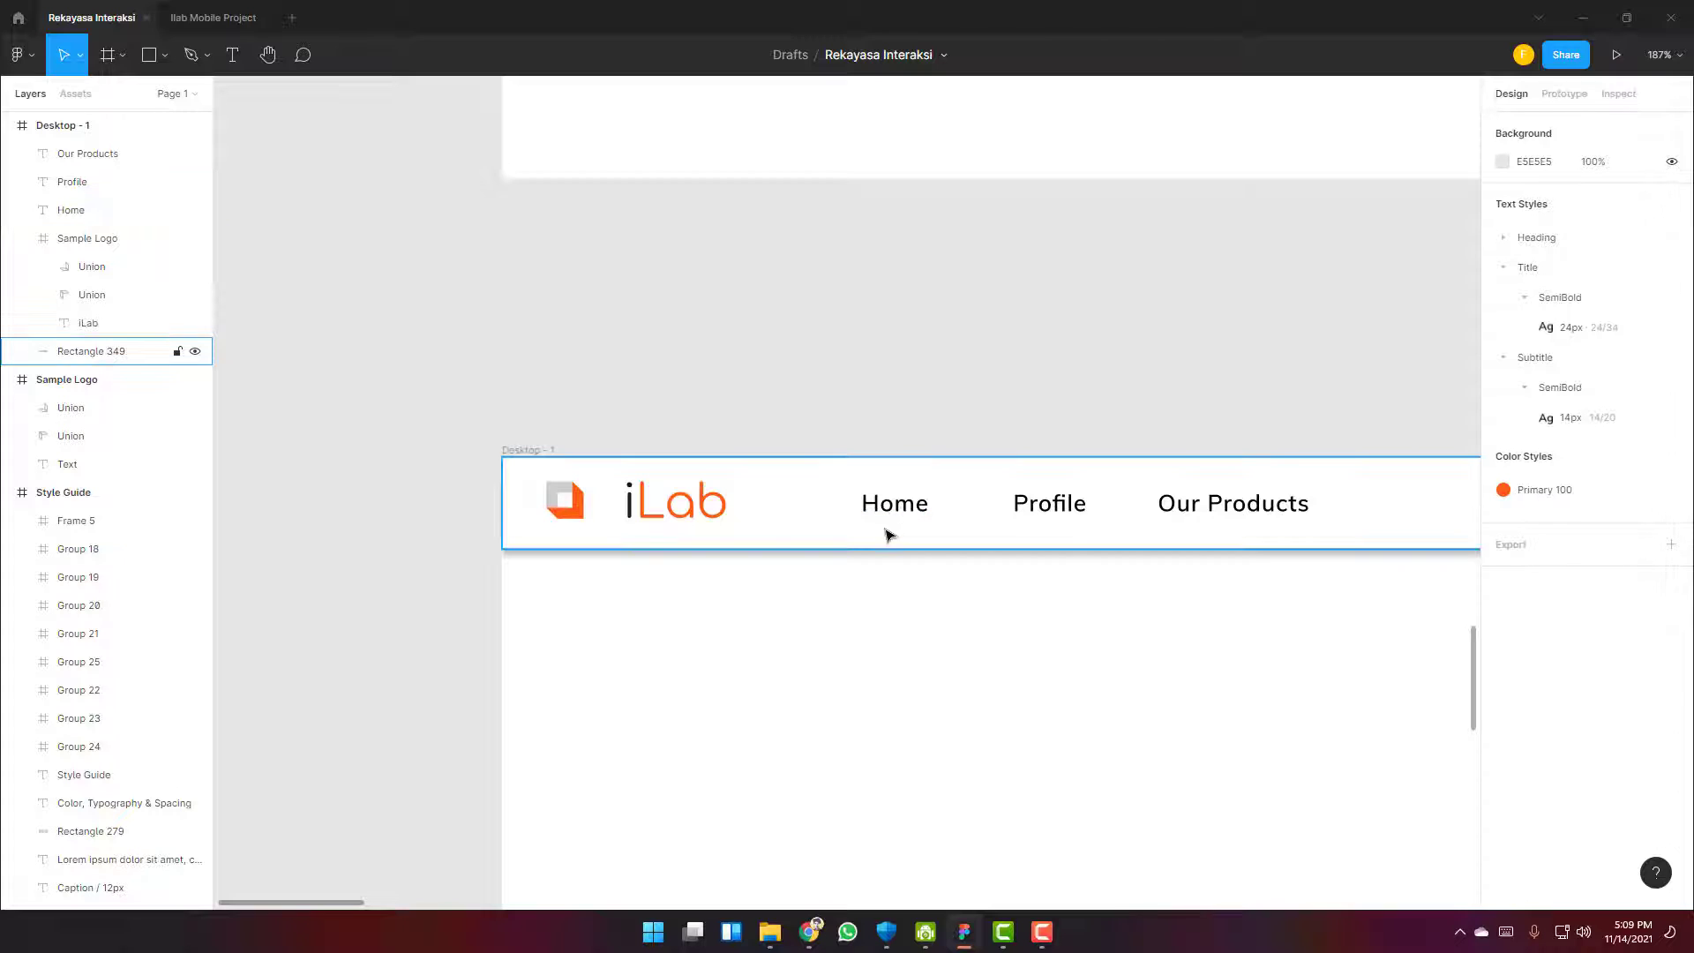
scroll(952, 605, down, 6)
scroll(970, 662, right, 4)
scroll(540, 584, up, 8)
scroll(677, 703, left, 1)
click(705, 595)
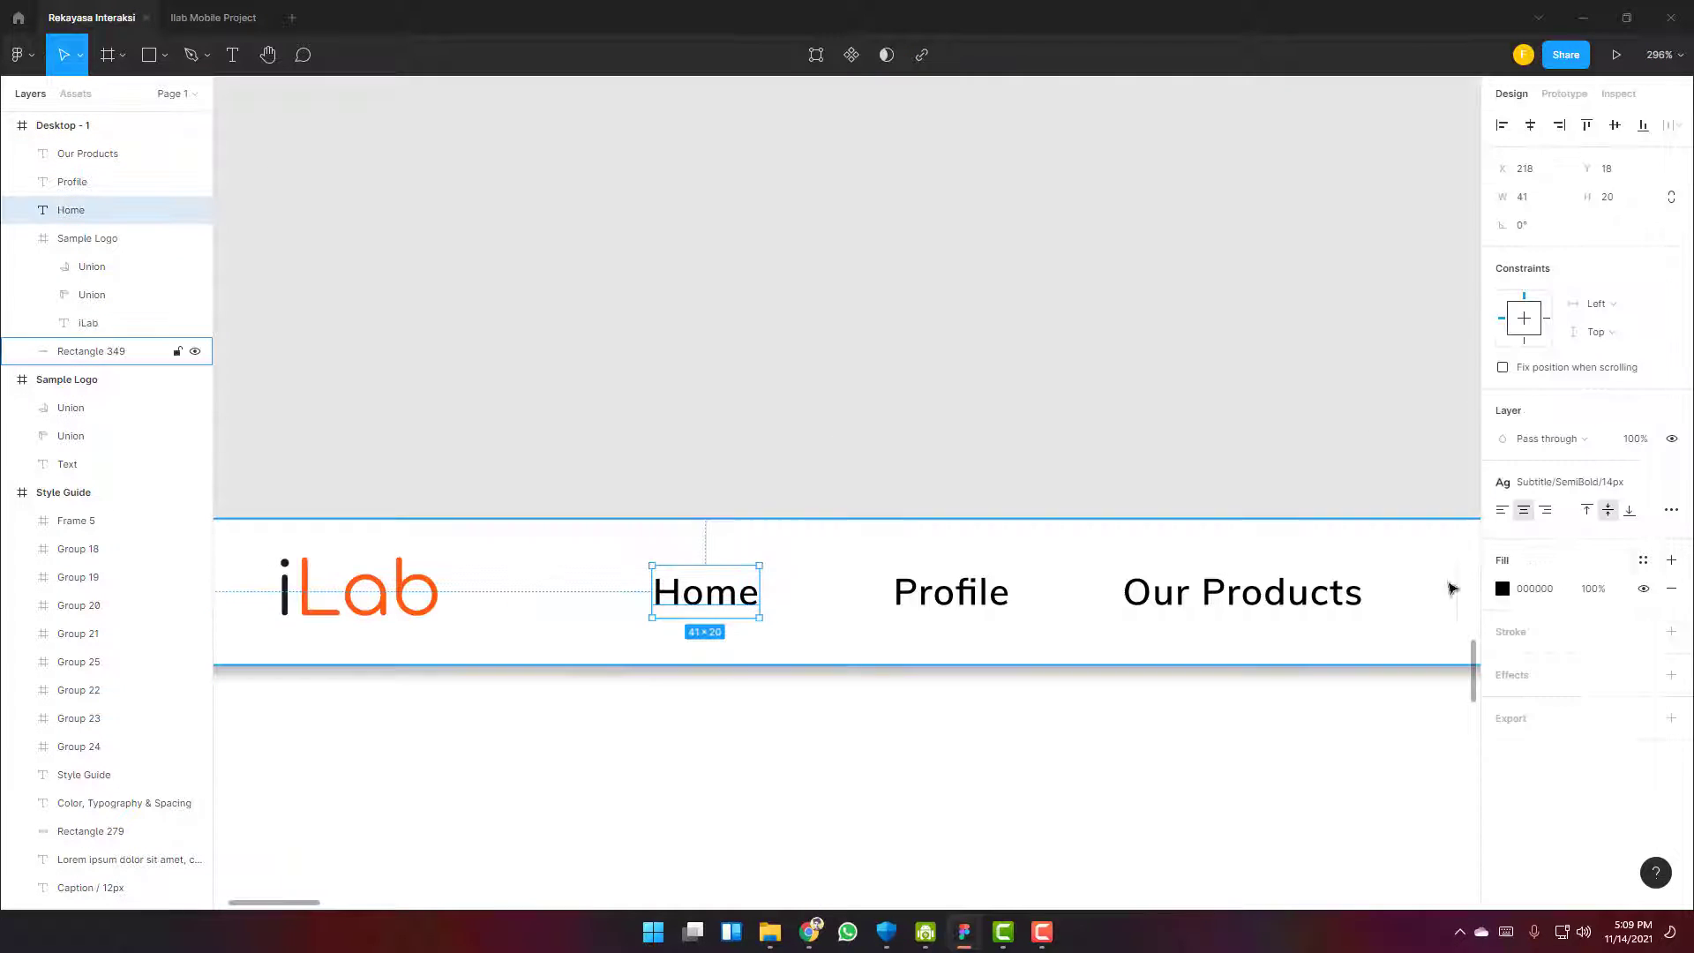
click(1643, 560)
click(1550, 671)
click(1074, 699)
Copy the small orange-outlined button from the Element frame and paste it into Desktop - 1
scroll(1073, 699, down, 3)
scroll(1074, 700, right, 10)
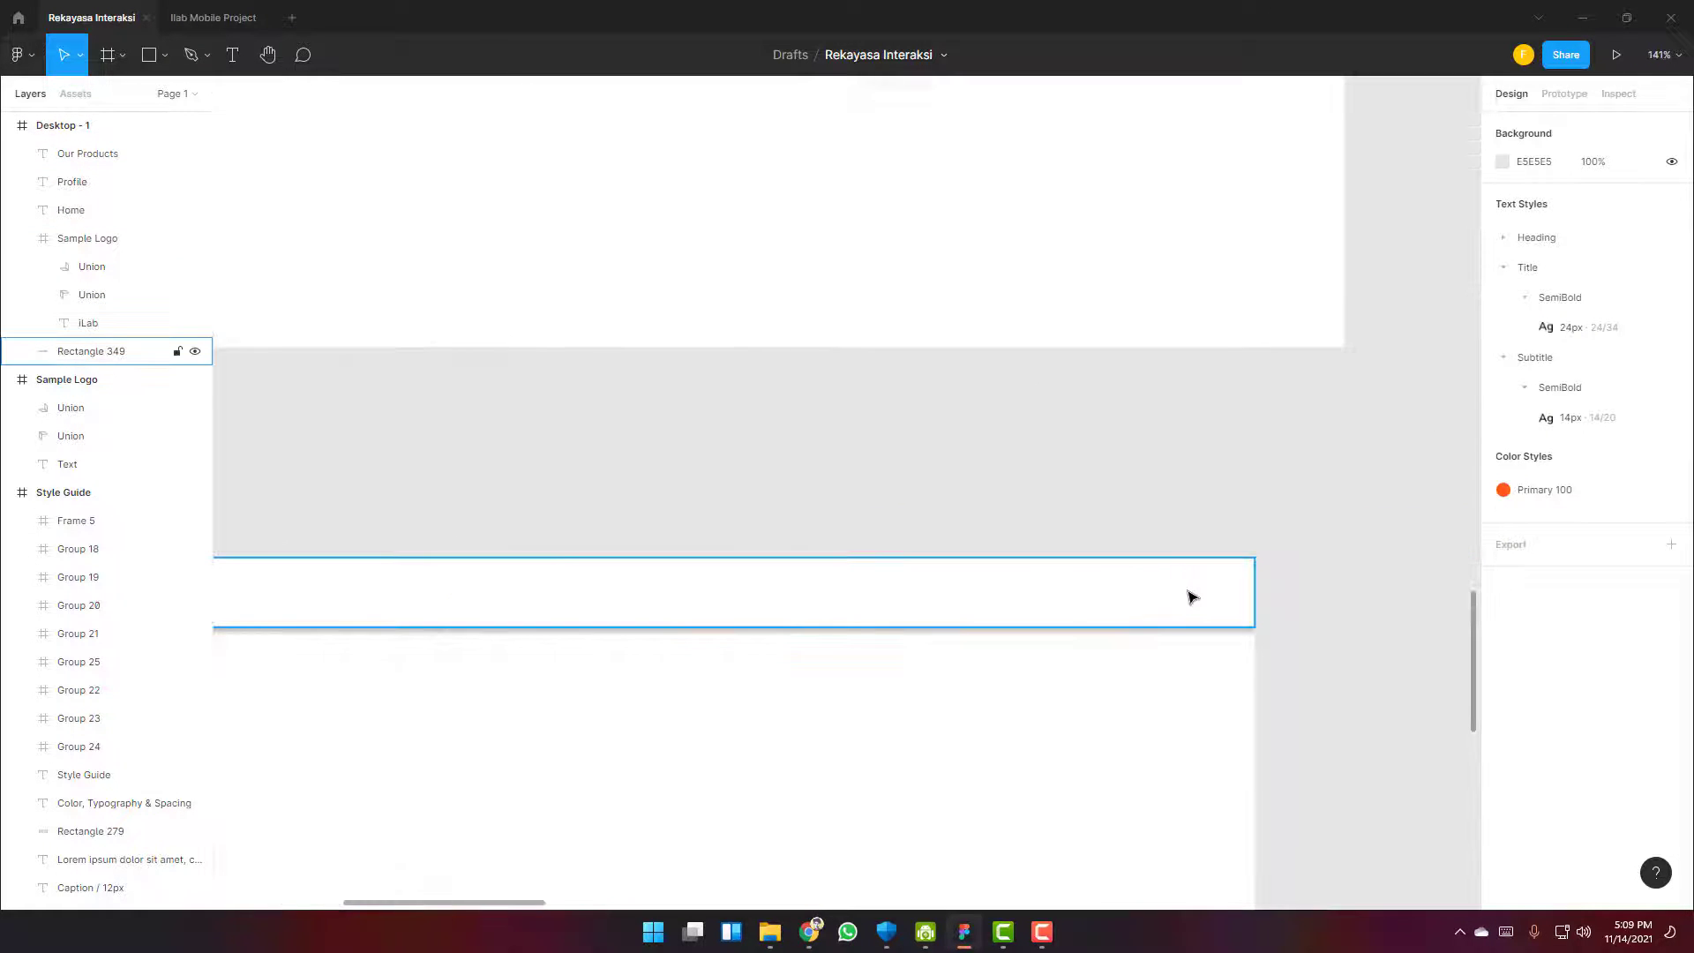
scroll(1204, 211, down, 4)
scroll(1311, 457, up, 10)
scroll(1311, 458, right, 10)
scroll(712, 578, up, 4)
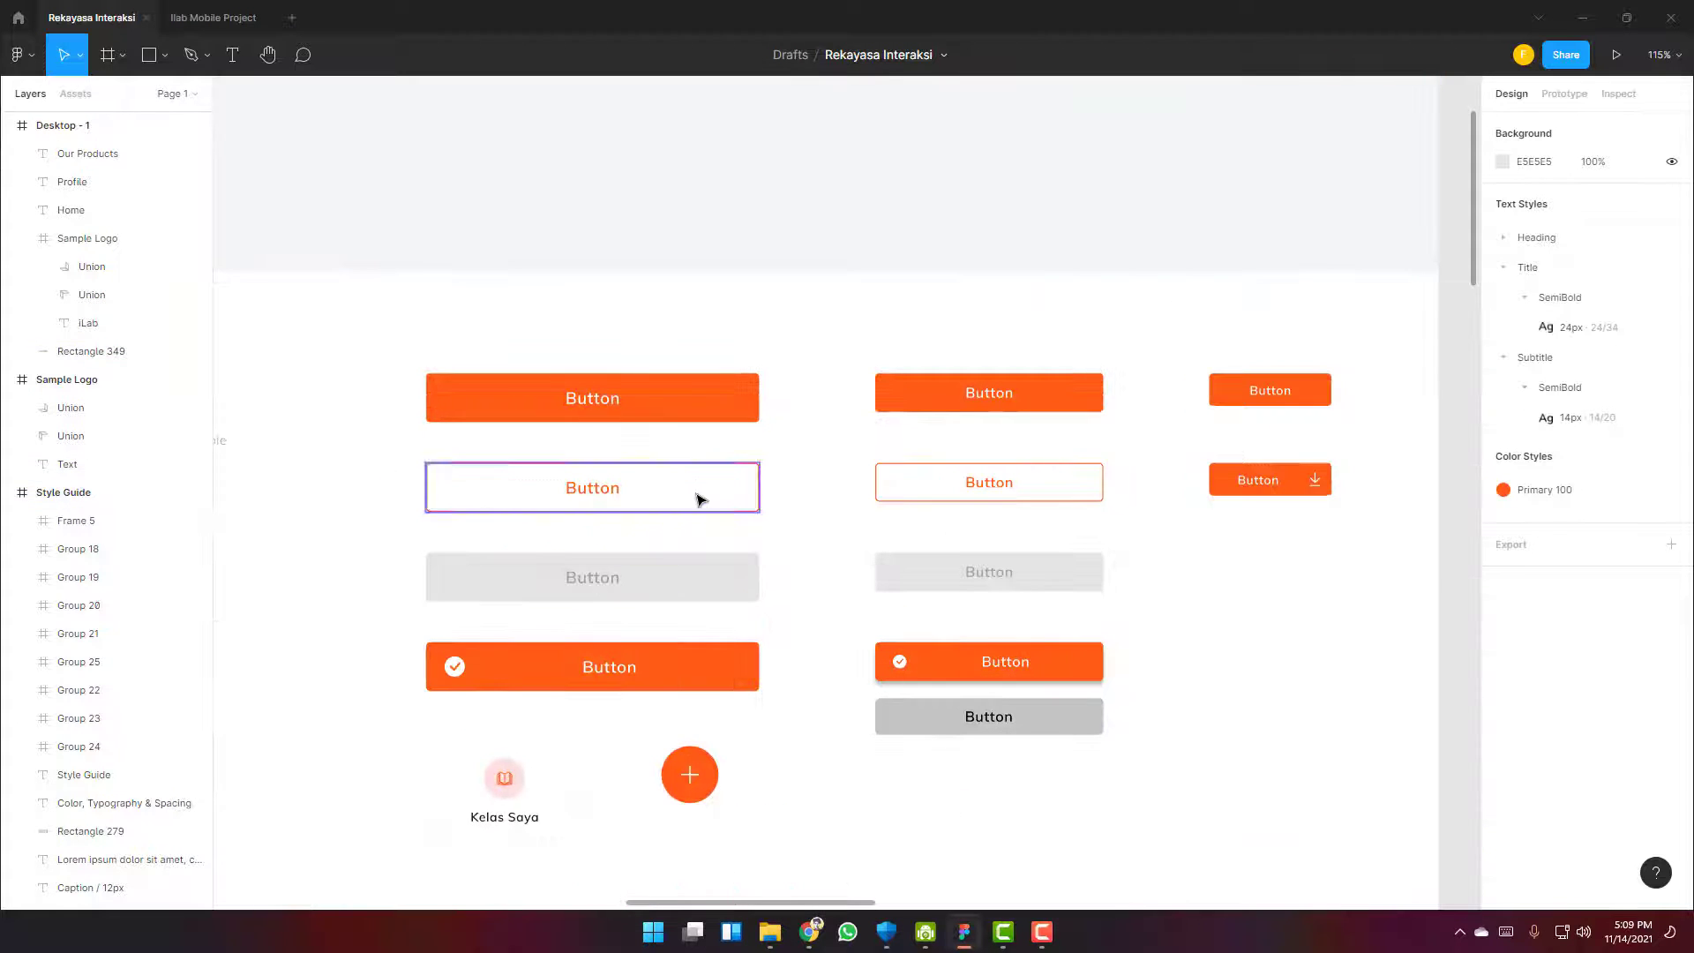
click(929, 493)
key(ctrl+c)
scroll(753, 748, down, 4)
drag(753, 749, 1247, 344)
drag(688, 718, 1141, 363)
scroll(1178, 357, up, 4)
key(ctrl+v)
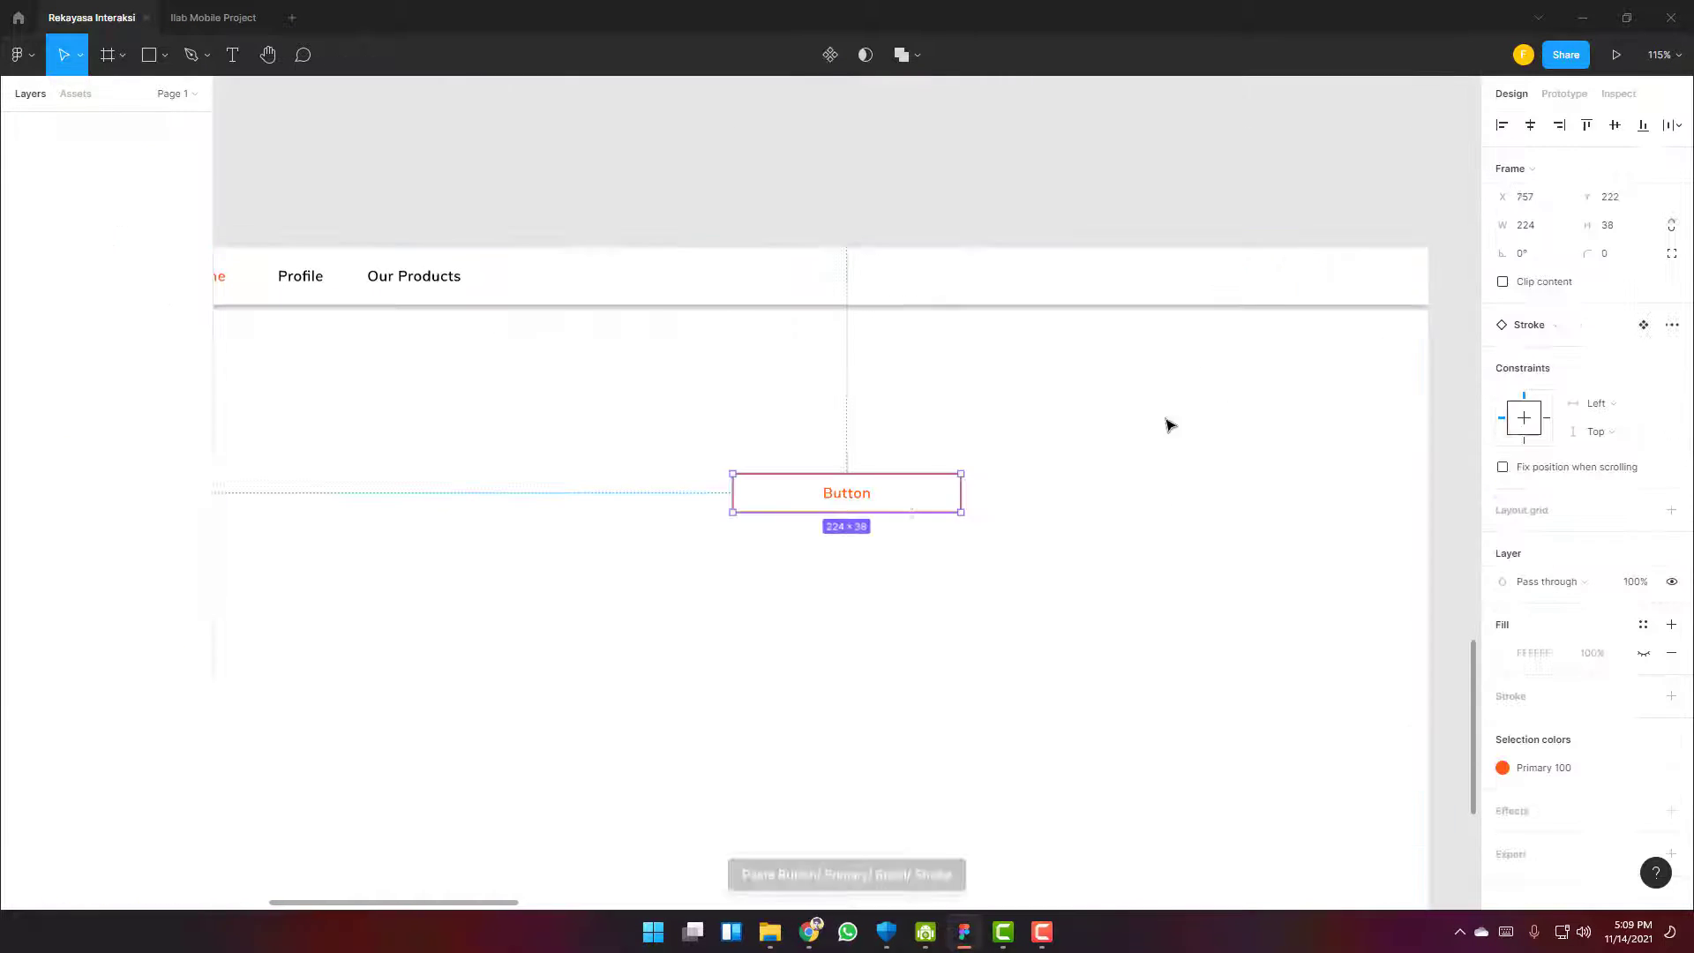
Move the outlined button into the far end of the header and change its text to "Login"
drag(882, 494, 1122, 282)
double_click(1114, 280)
double_click(1108, 279)
text(Login)
click(1176, 232)
click(1214, 277)
click(1182, 353)
Copy the small active orange button from the Element frame into the header beside Login and label it "Register"
scroll(1199, 364, down, 4)
drag(1201, 365, 789, 717)
drag(1354, 141, 1101, 457)
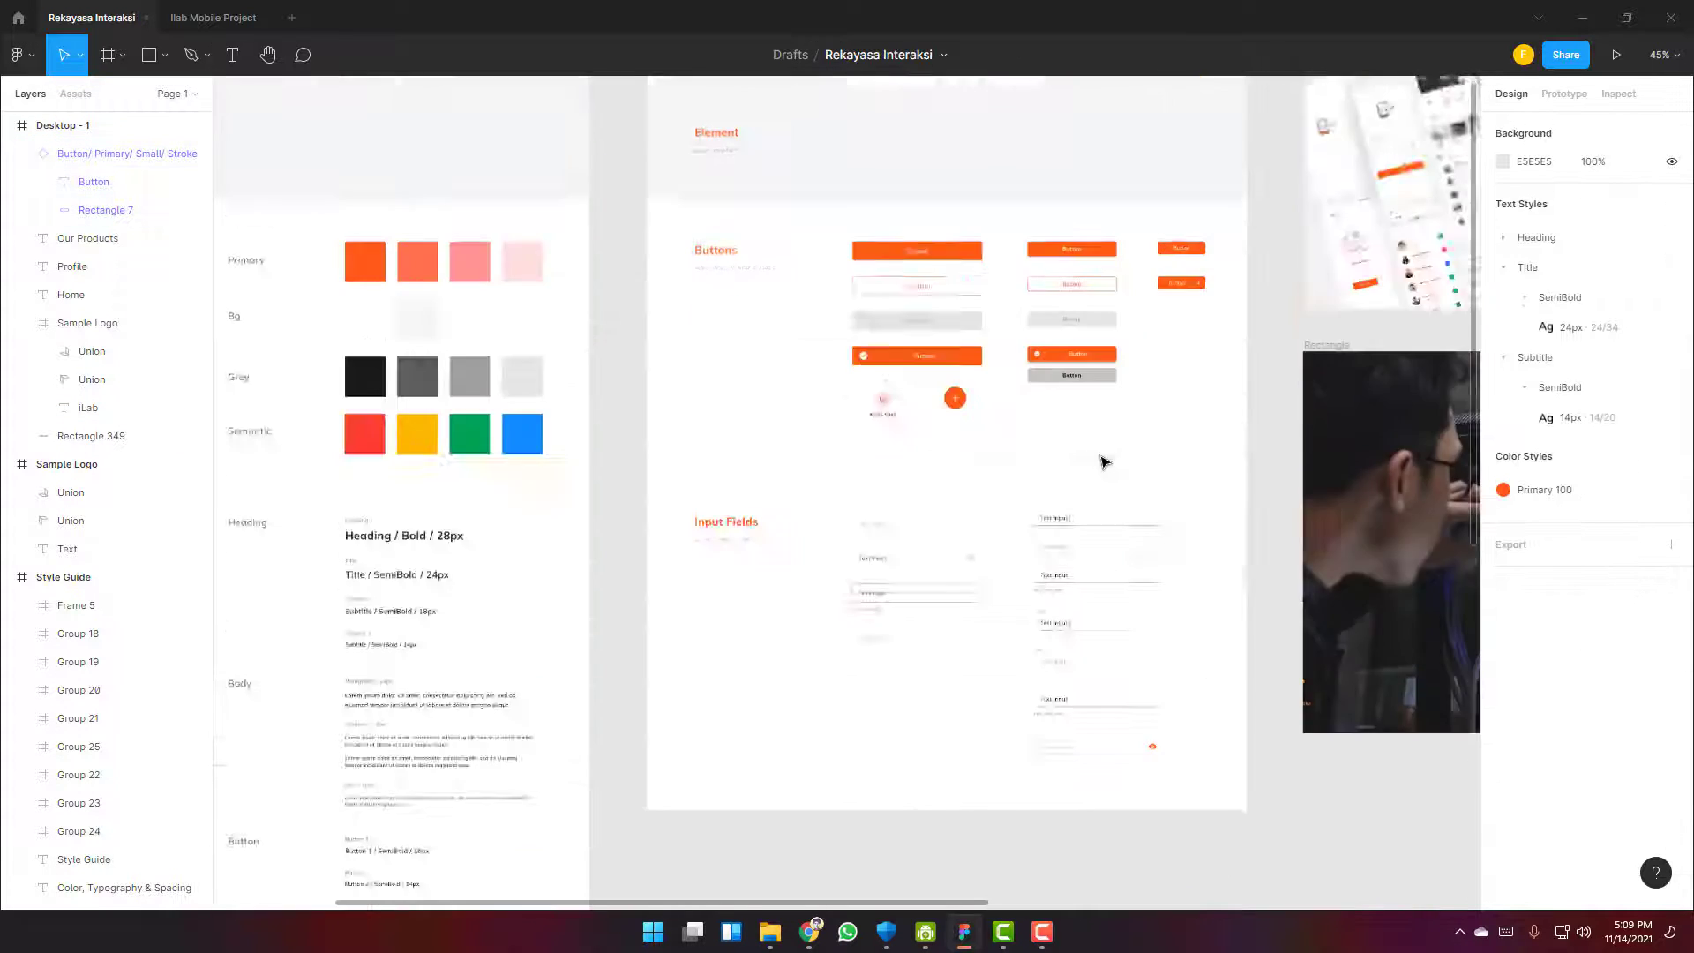
scroll(1103, 462, up, 5)
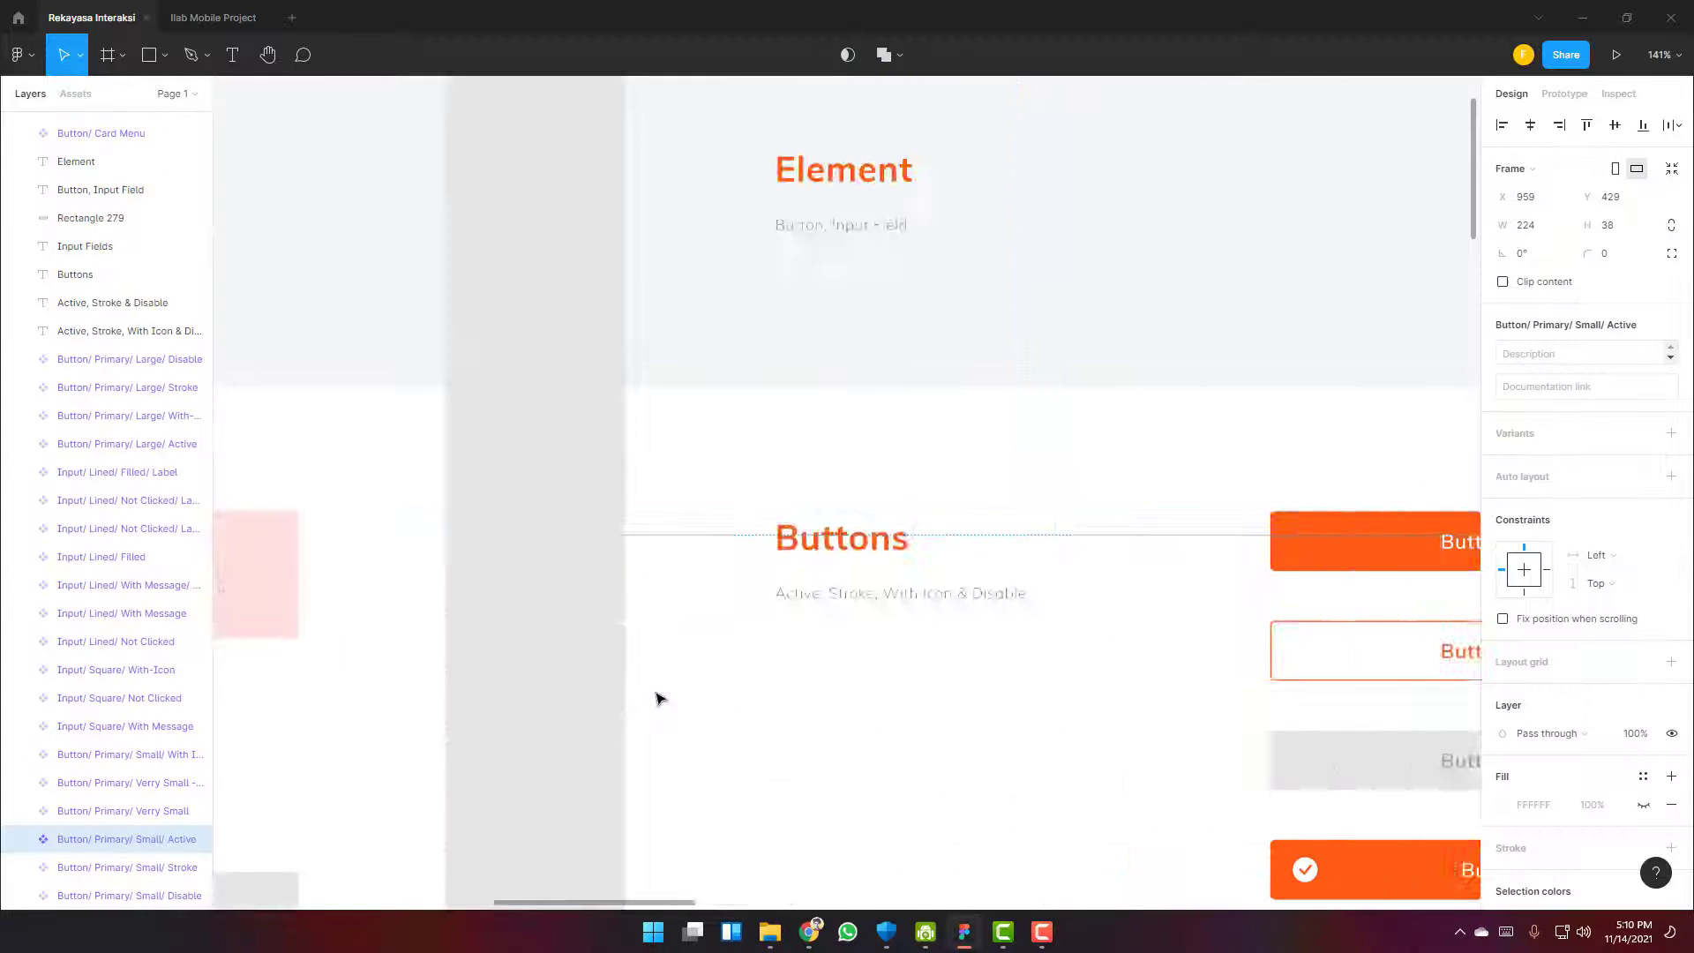
scroll(632, 703, down, 3)
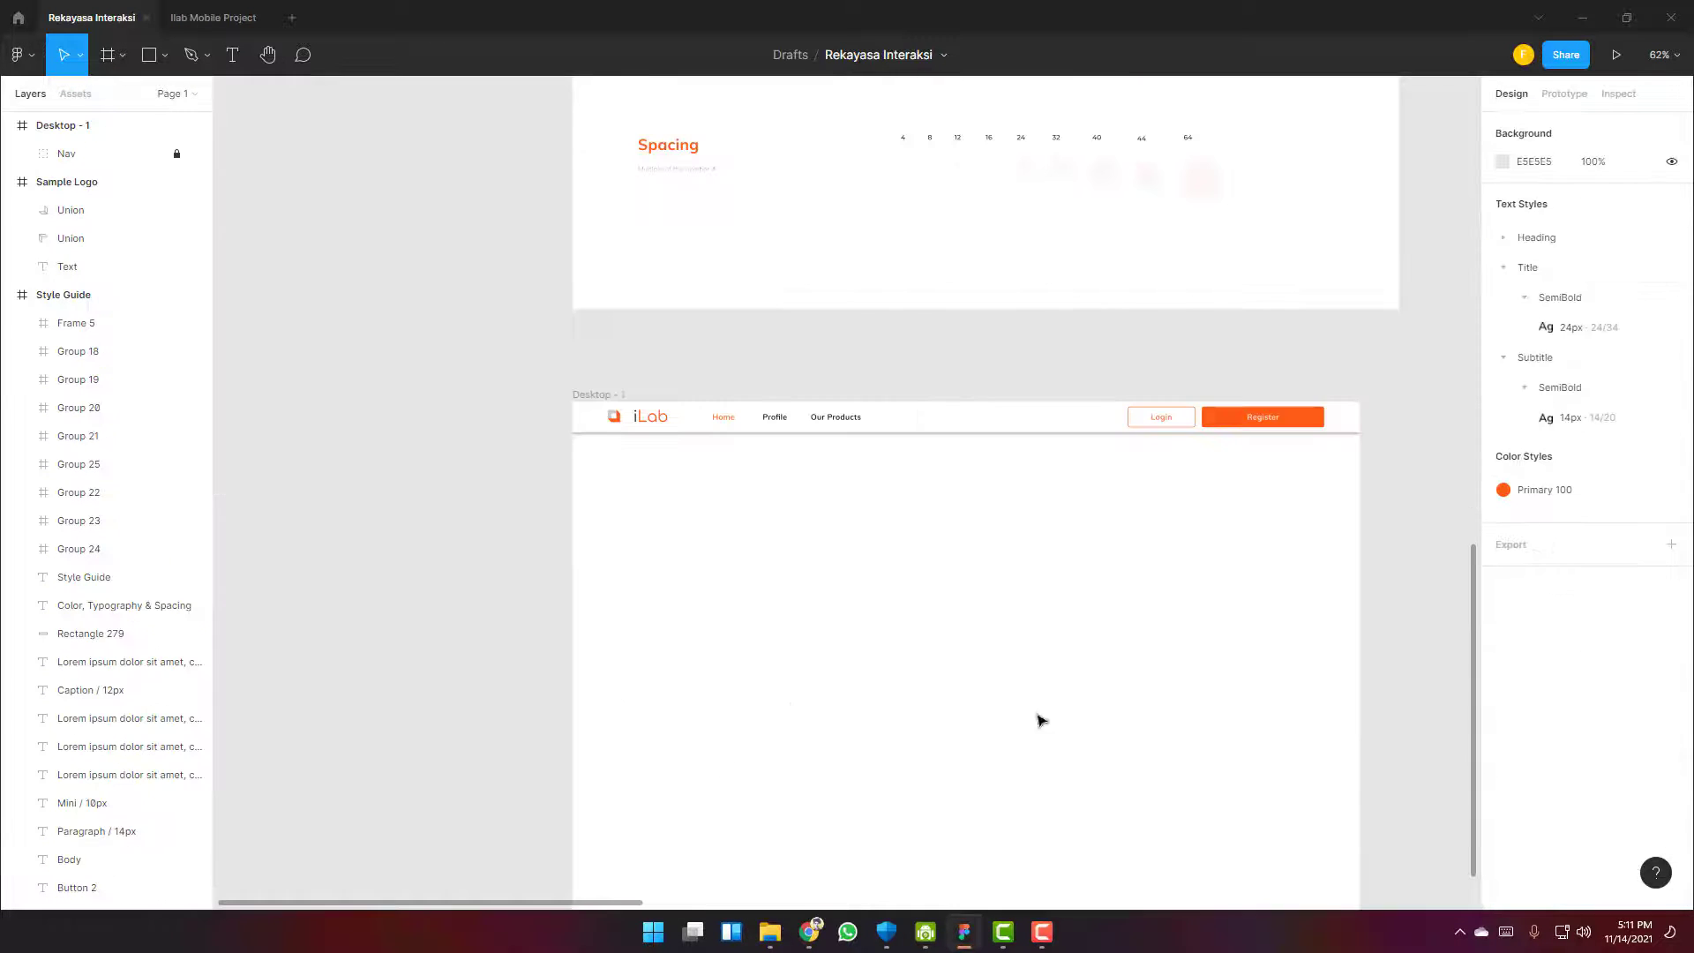
Copy the server-room photo from the Rectangle frame and move the duplicate into Desktop - 1 below the navigation header
scroll(1198, 625, down, 5)
scroll(1198, 430, left, 4)
scroll(1193, 425, down, 6)
scroll(1191, 425, up, 7)
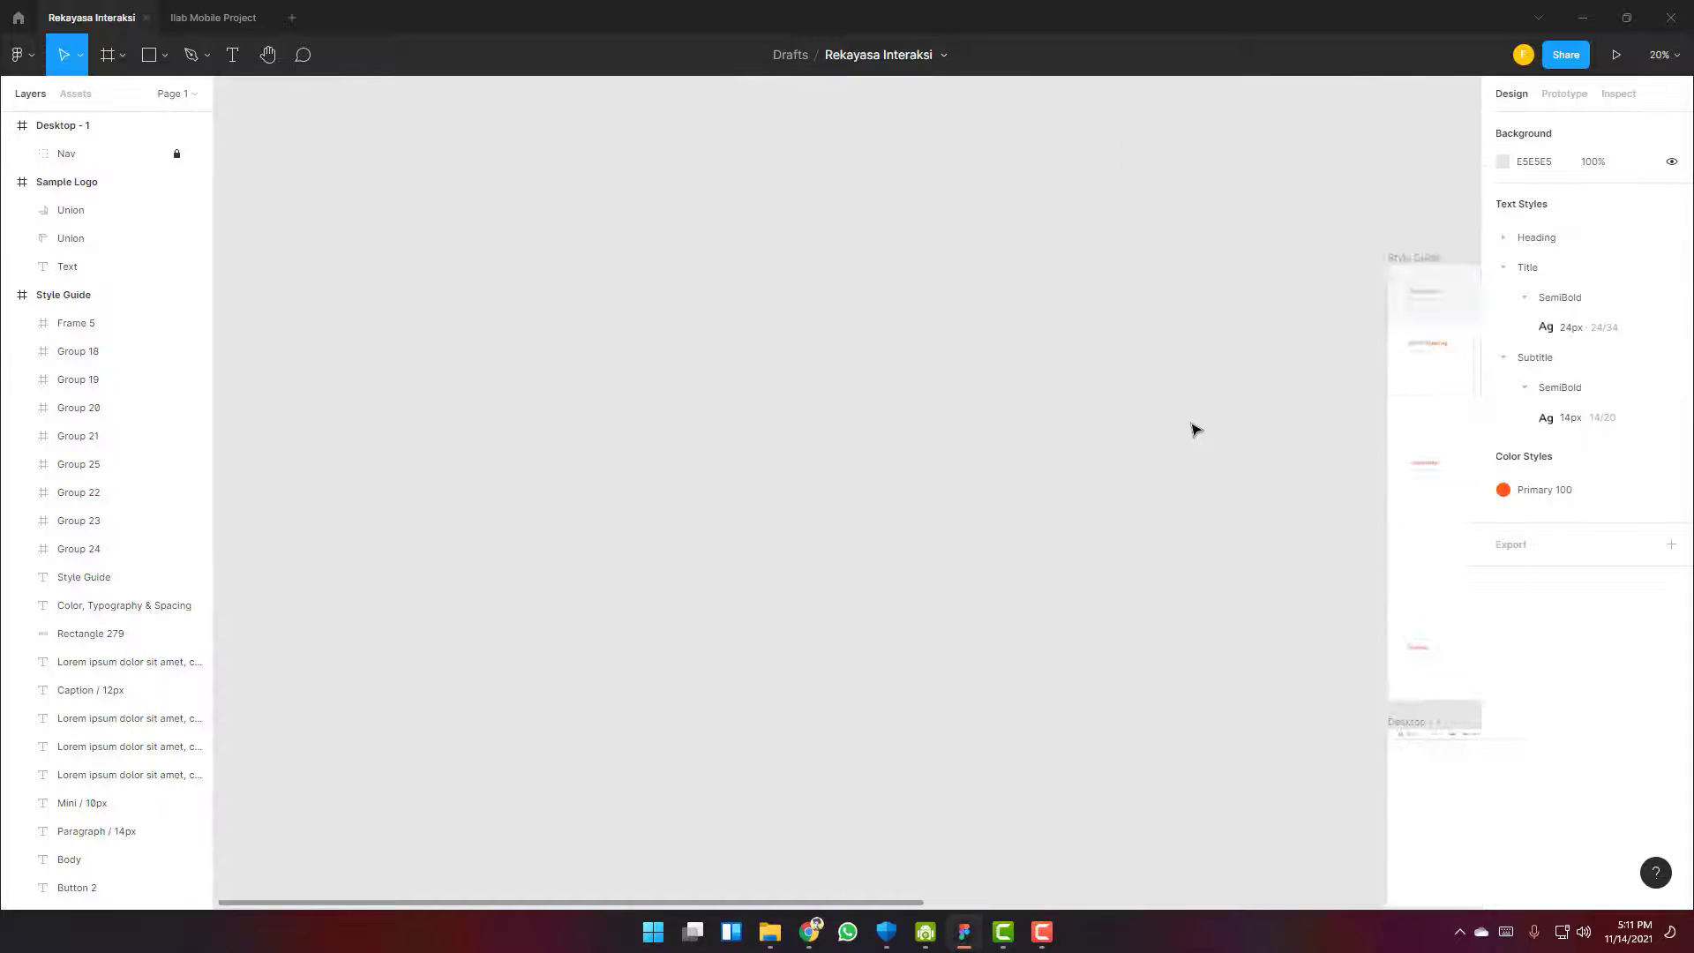
scroll(1186, 428, right, 10)
scroll(1173, 443, up, 4)
click(995, 482)
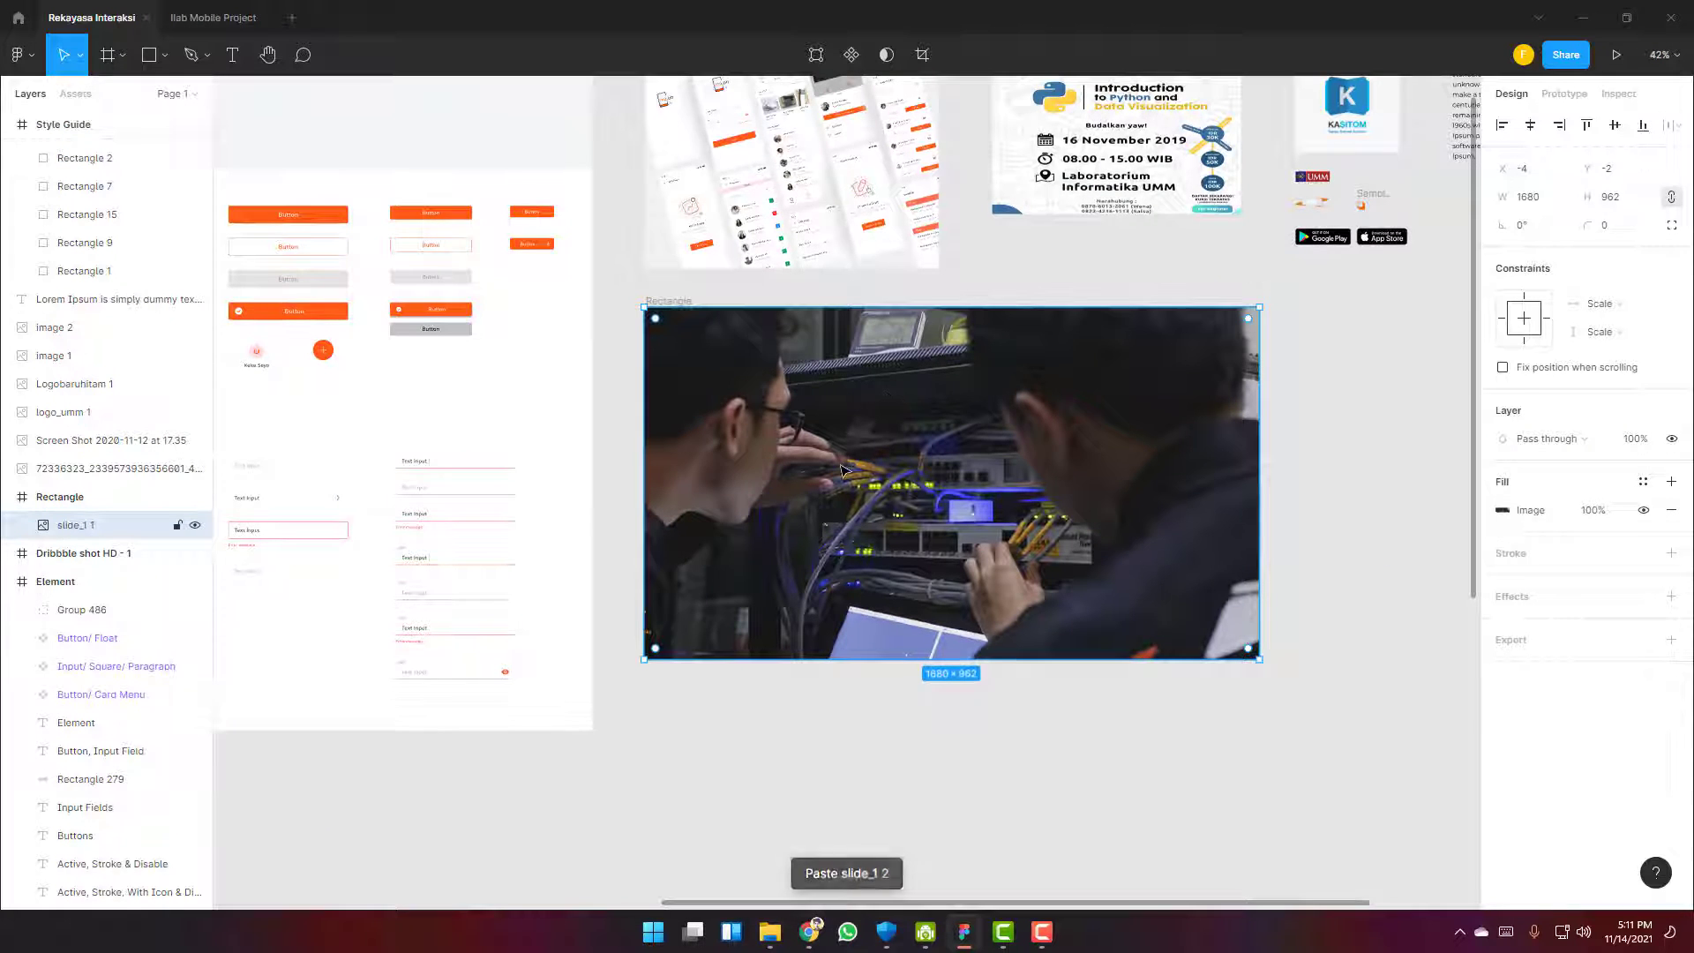
scroll(628, 635, left, 10)
scroll(734, 412, down, 9)
scroll(851, 540, right, 10)
scroll(852, 541, up, 6)
key(ctrl+v)
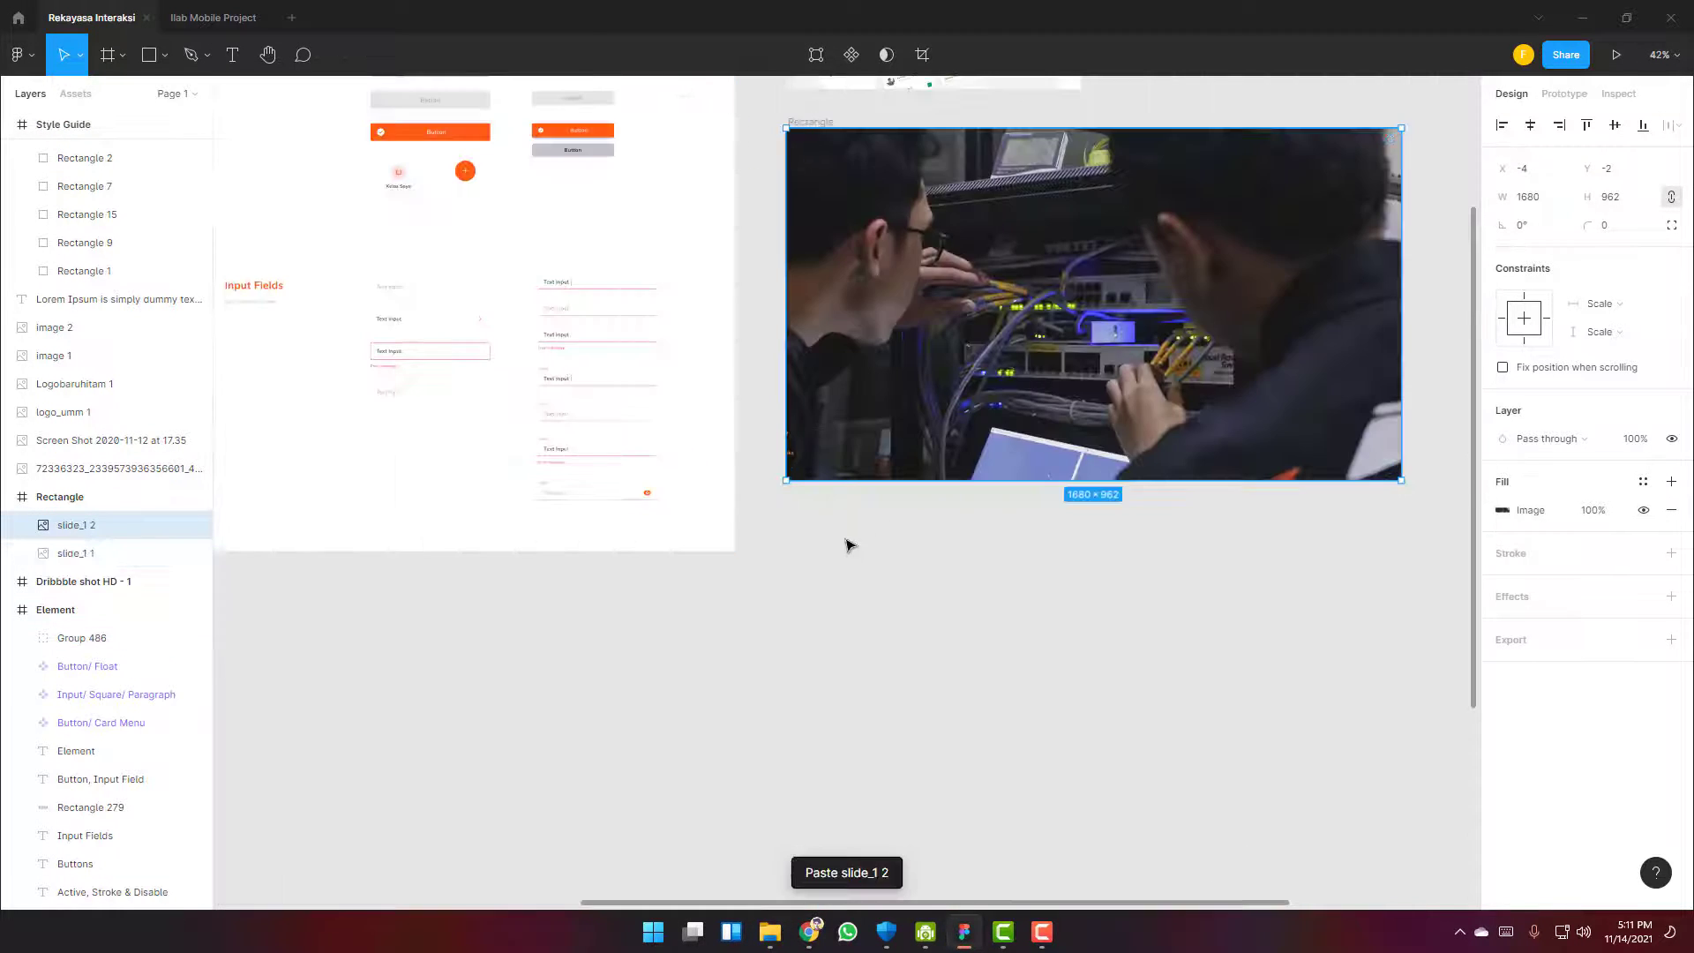
scroll(1163, 427, down, 4)
drag(1163, 428, 420, 833)
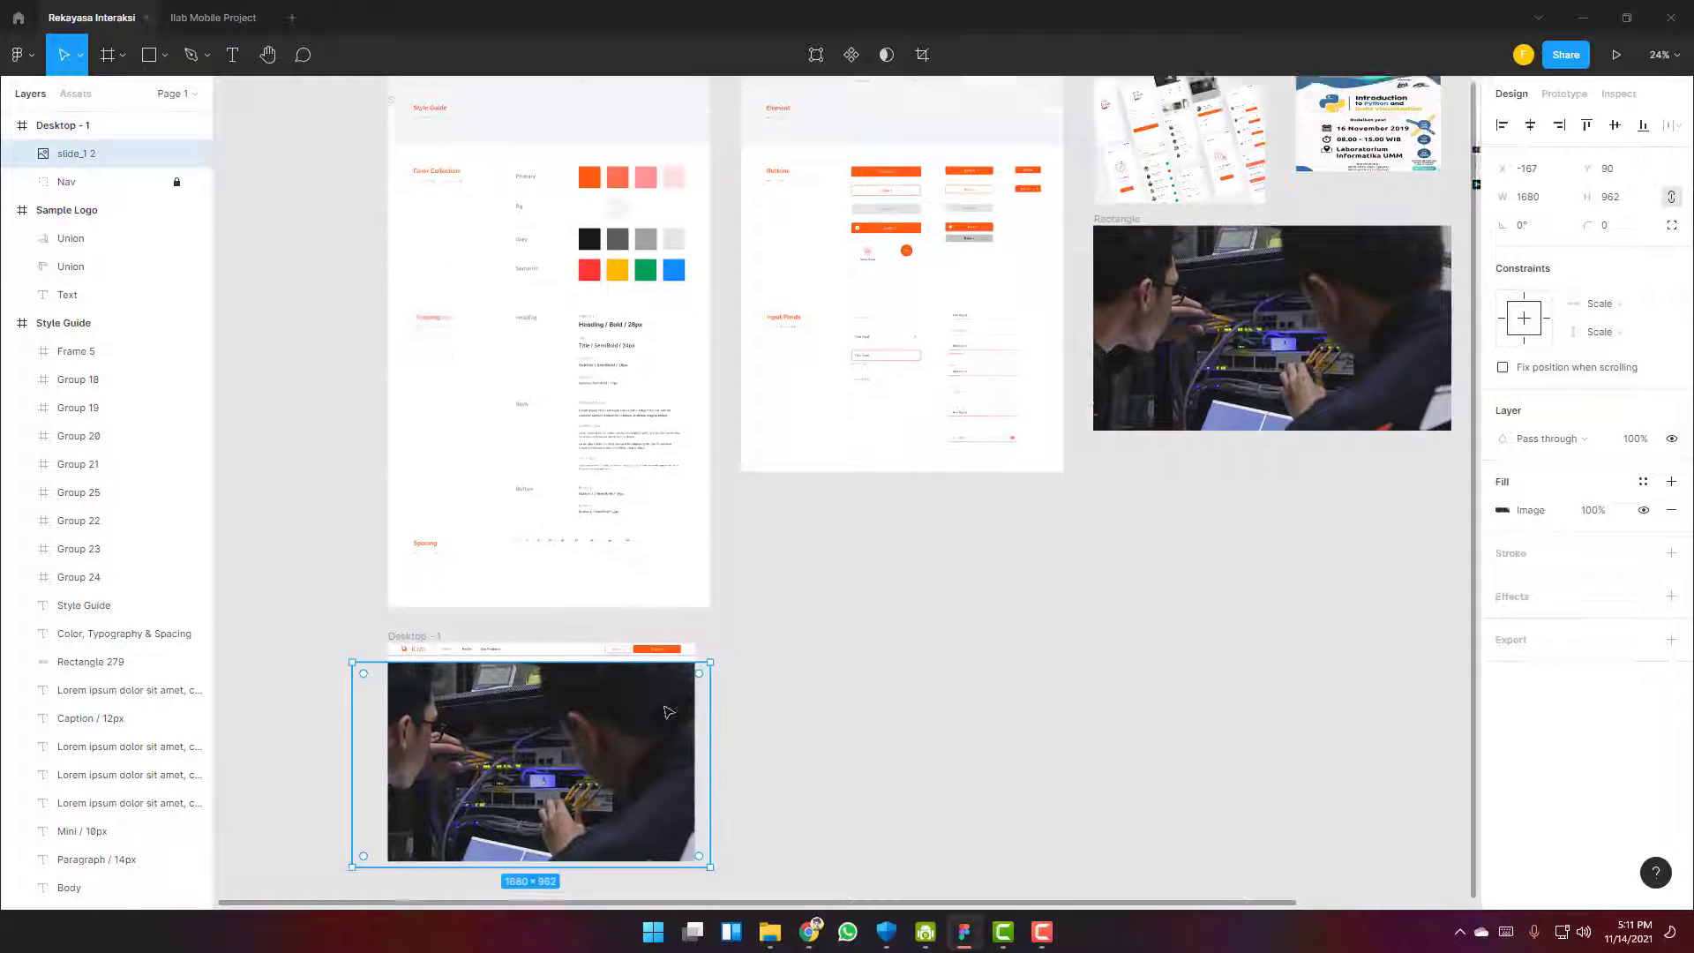
Align the photo with the frame's edge directly under the header and resize it to 1440 × 756
scroll(641, 503, down, 5)
scroll(641, 503, left, 5)
scroll(841, 487, up, 4)
drag(760, 508, 838, 490)
drag(1246, 742, 1135, 650)
click(1278, 544)
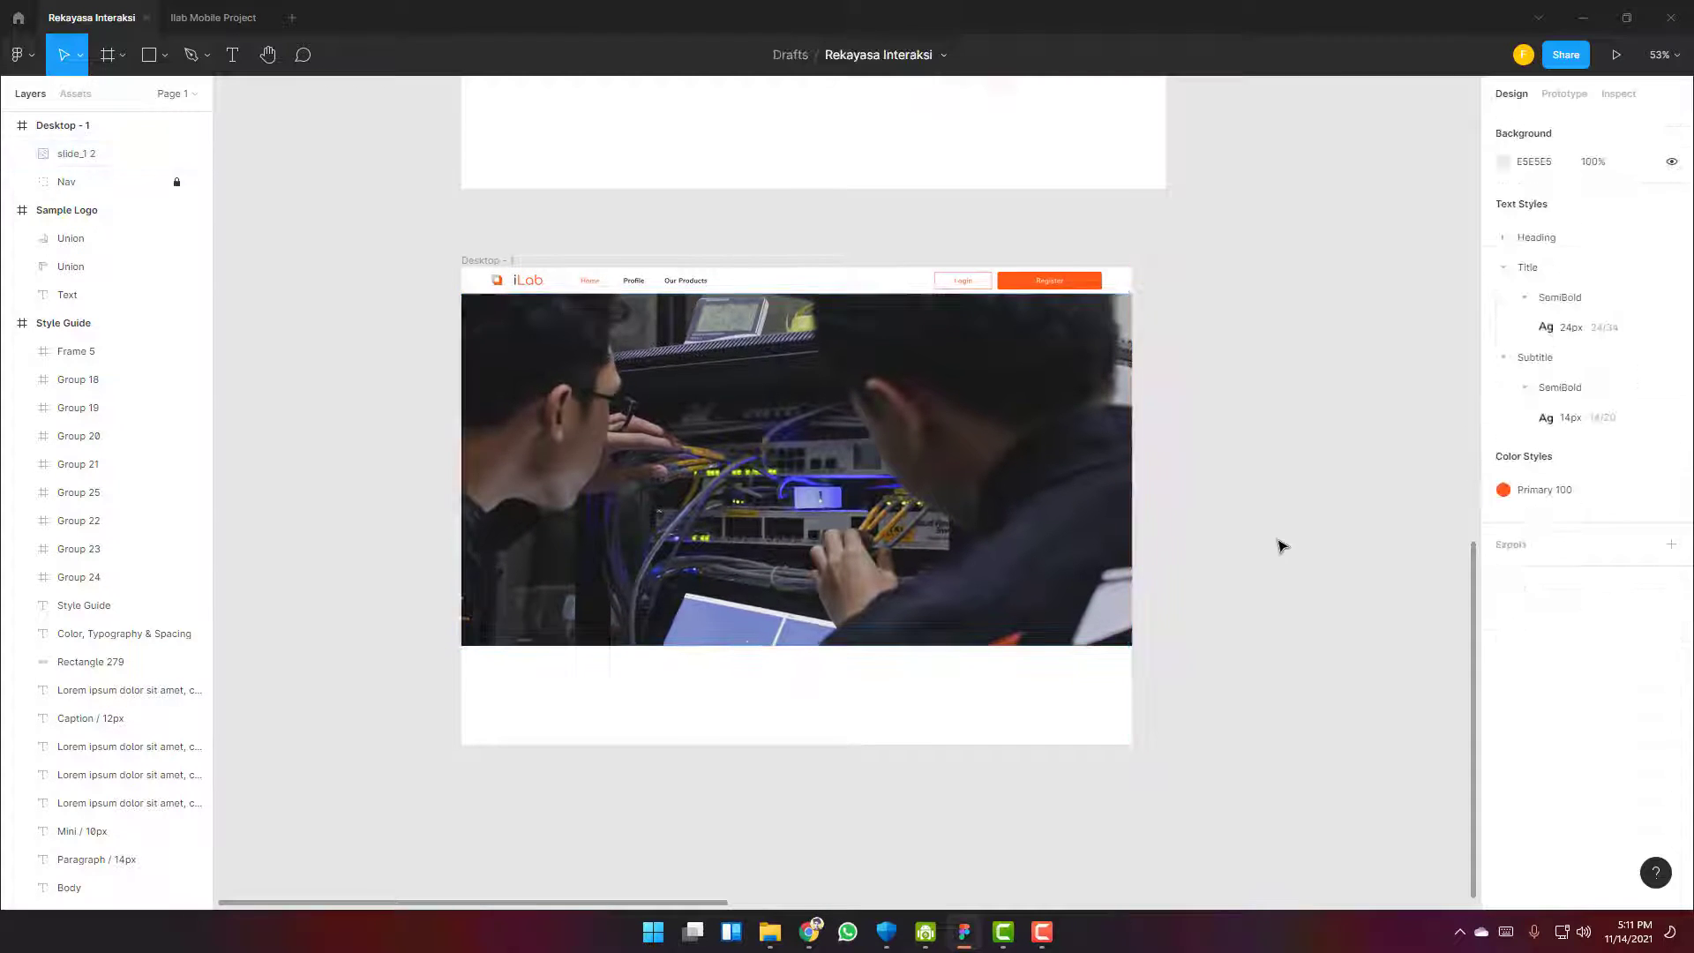
Add a heading over the photo reading "Mari Join di Jurusan Kami" in Montserrat Regular, size 56
scroll(1067, 461, up, 3)
drag(1216, 583, 1092, 507)
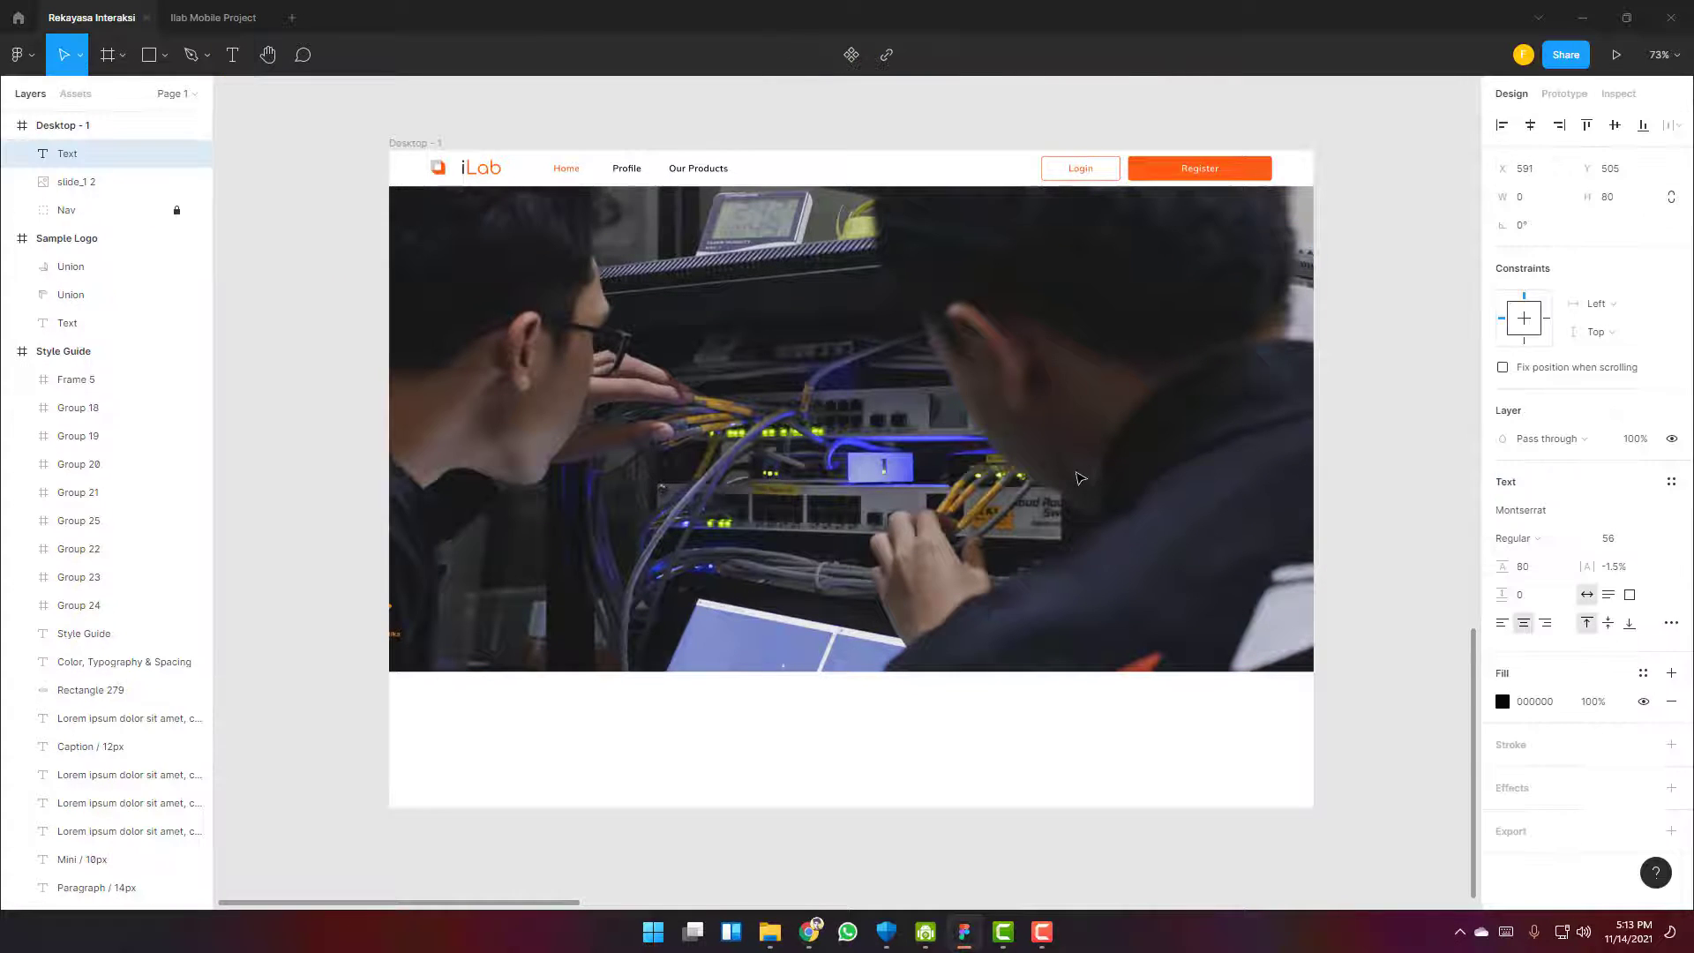
text(Join)
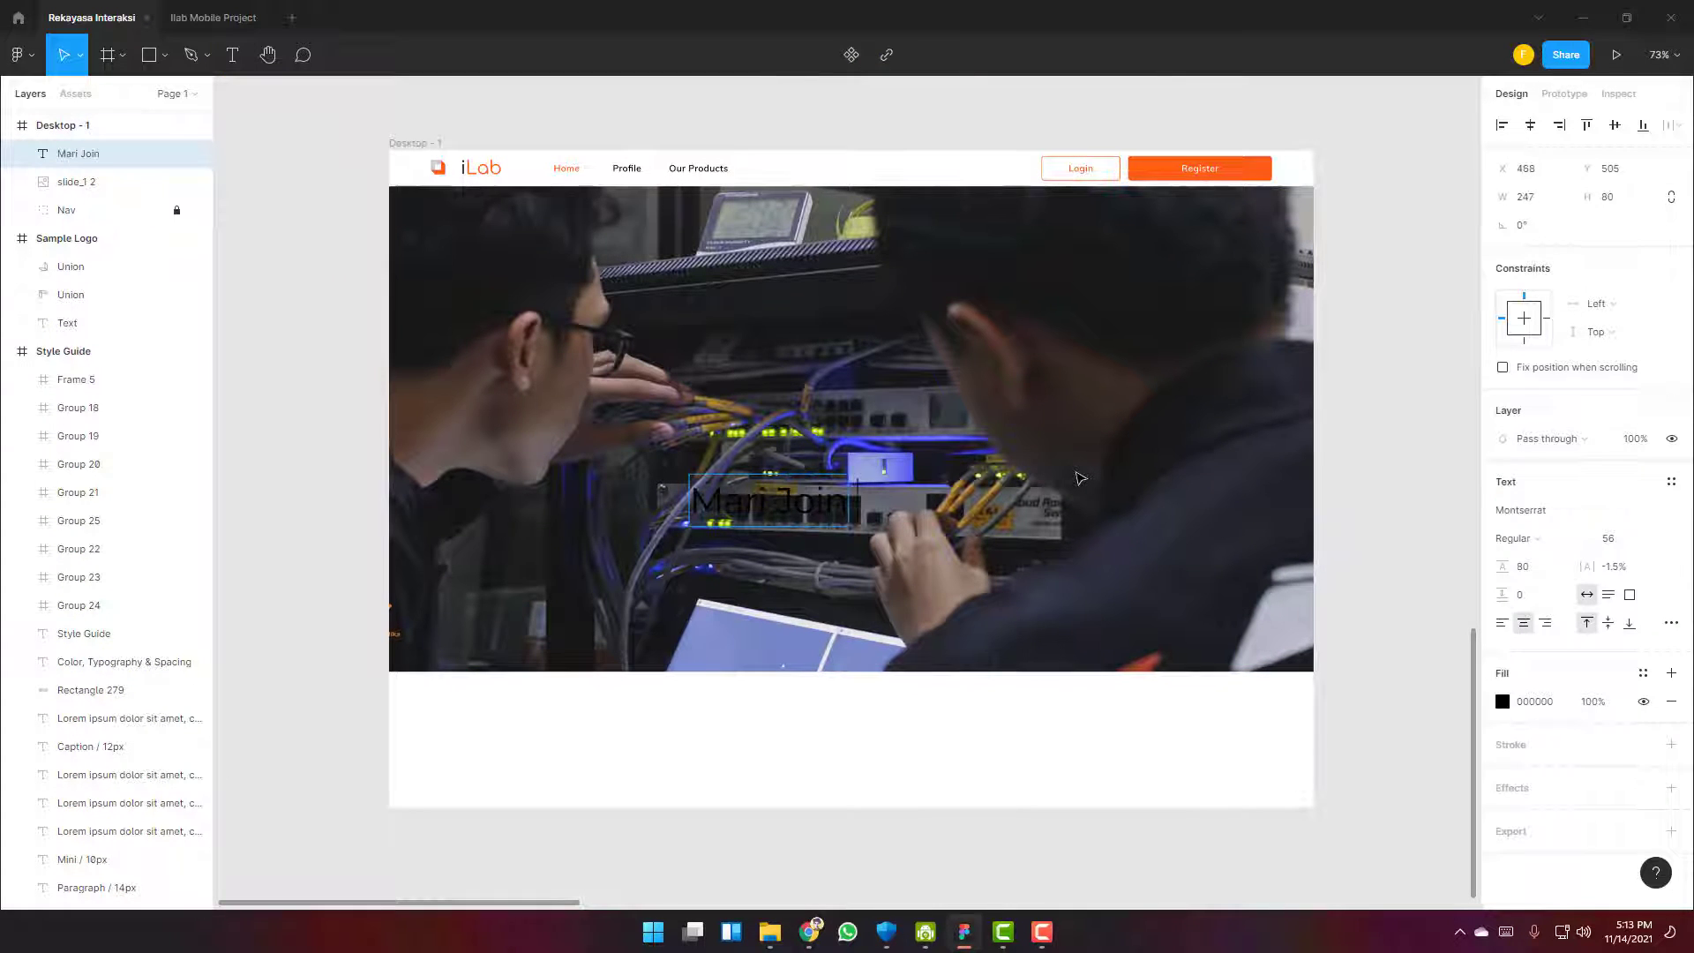
text( di Jurusan Kami)
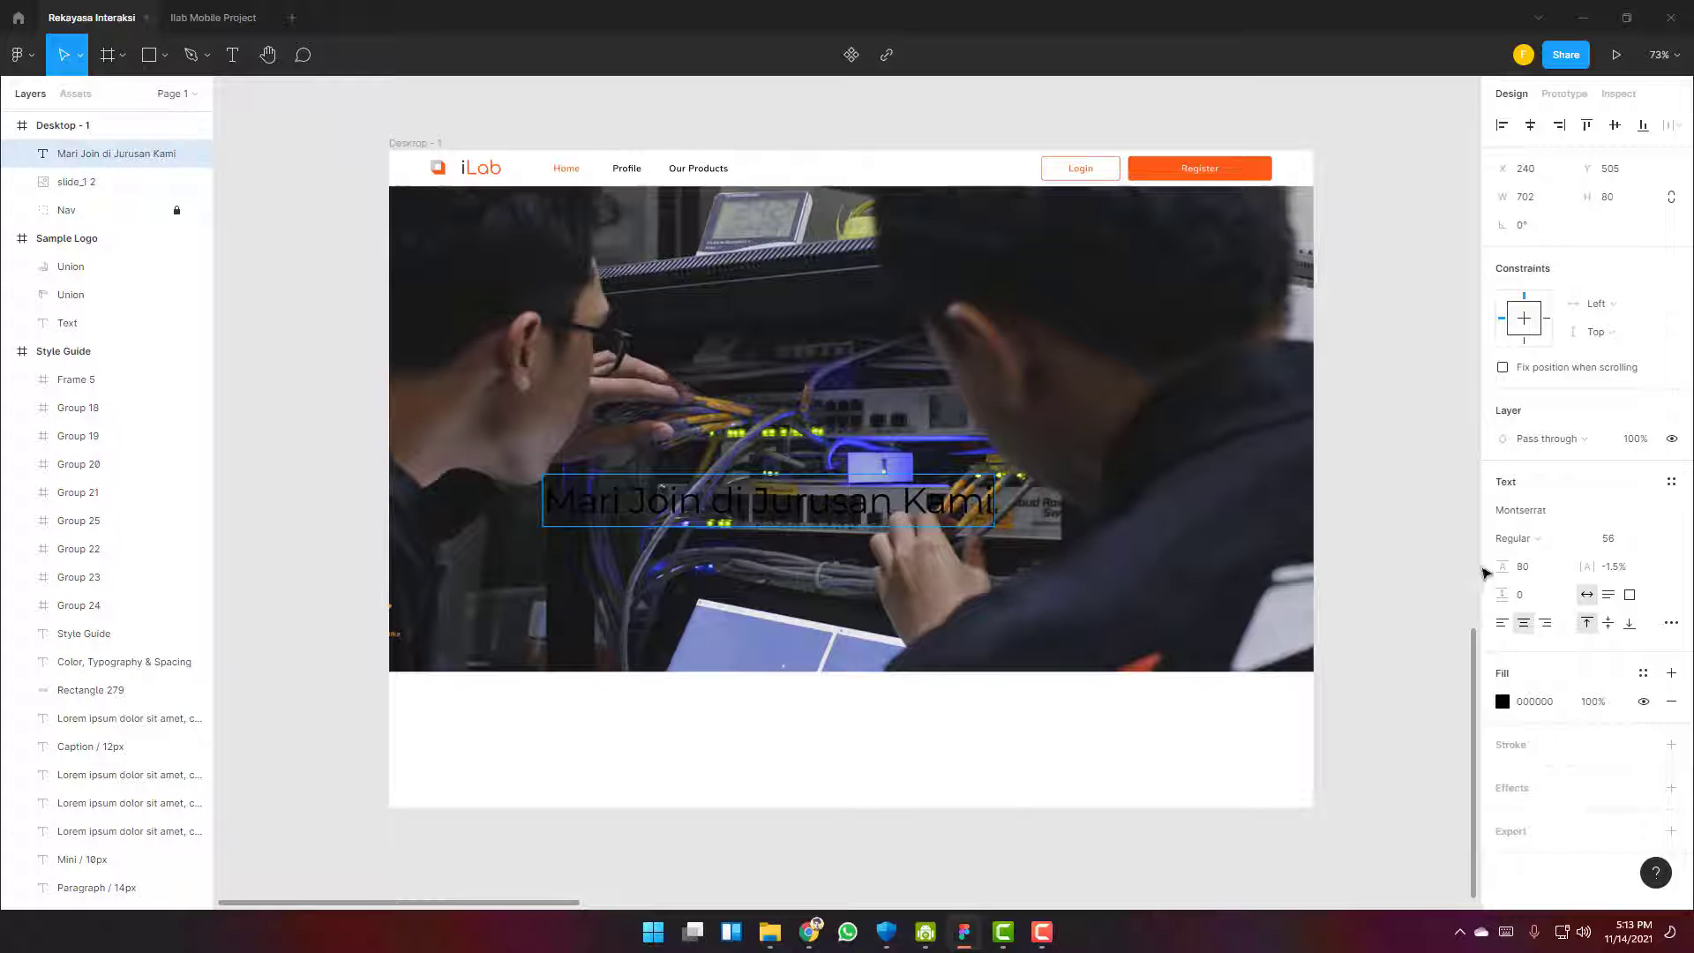
Set the heading's fill to white (FFFFFF) and move it toward the middle of the photo
click(1503, 702)
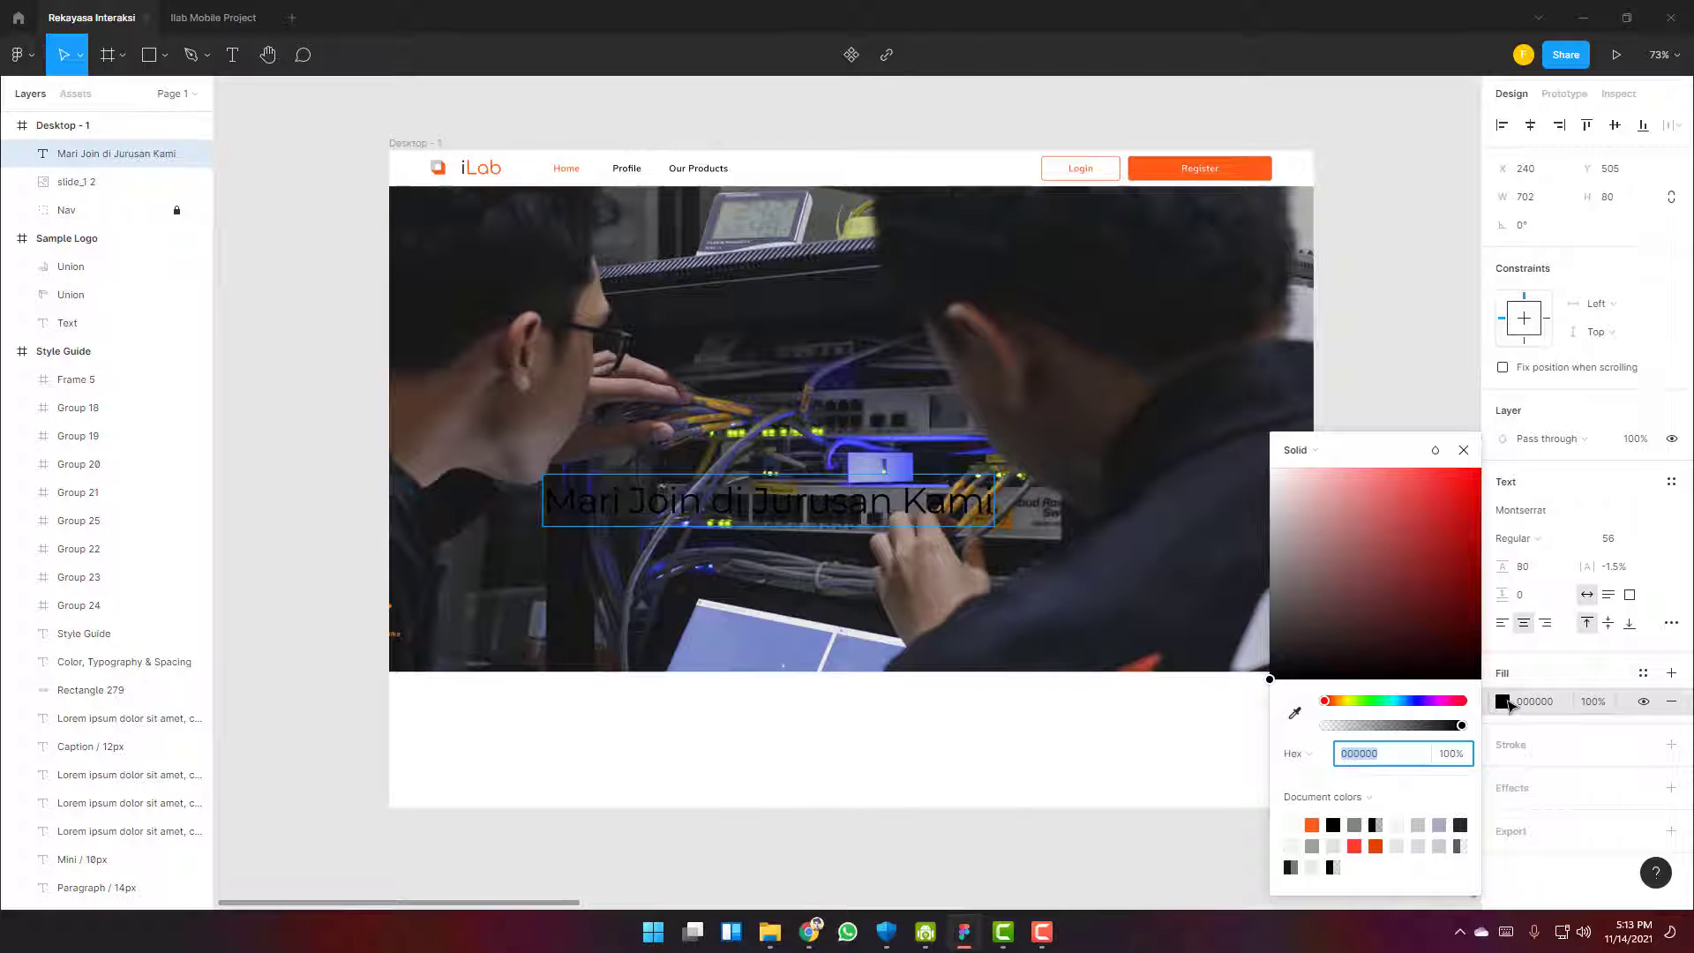
click(1291, 827)
key(ctrl+a)
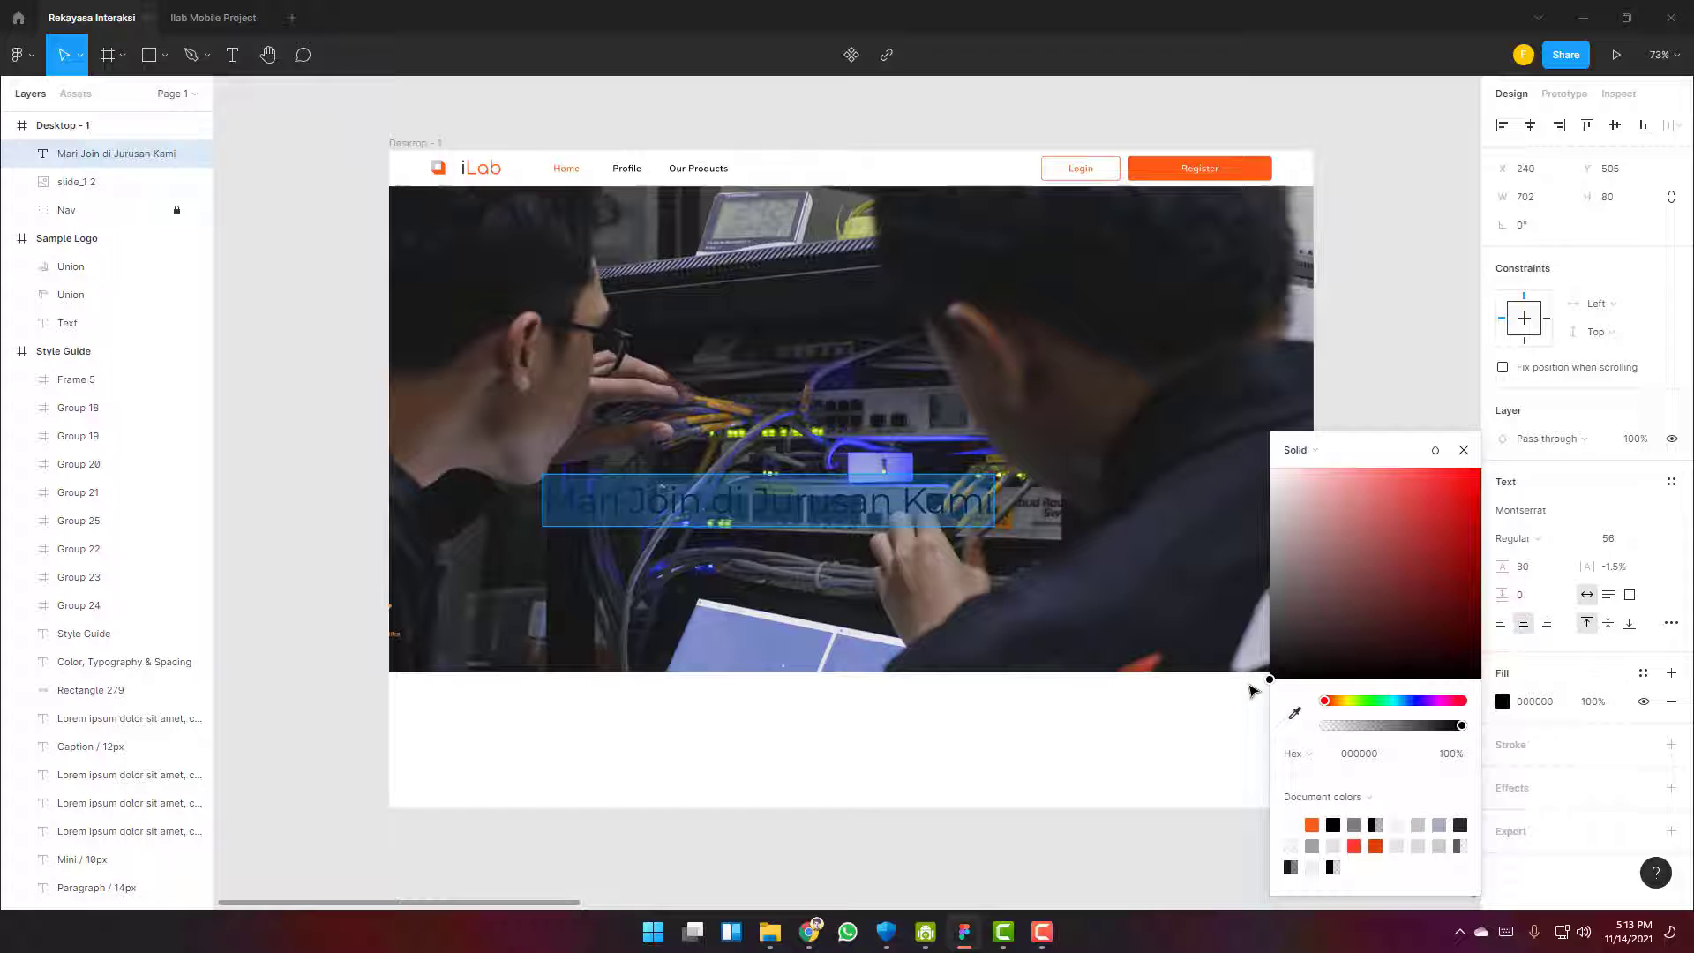
click(1293, 833)
click(1422, 390)
drag(796, 509, 866, 488)
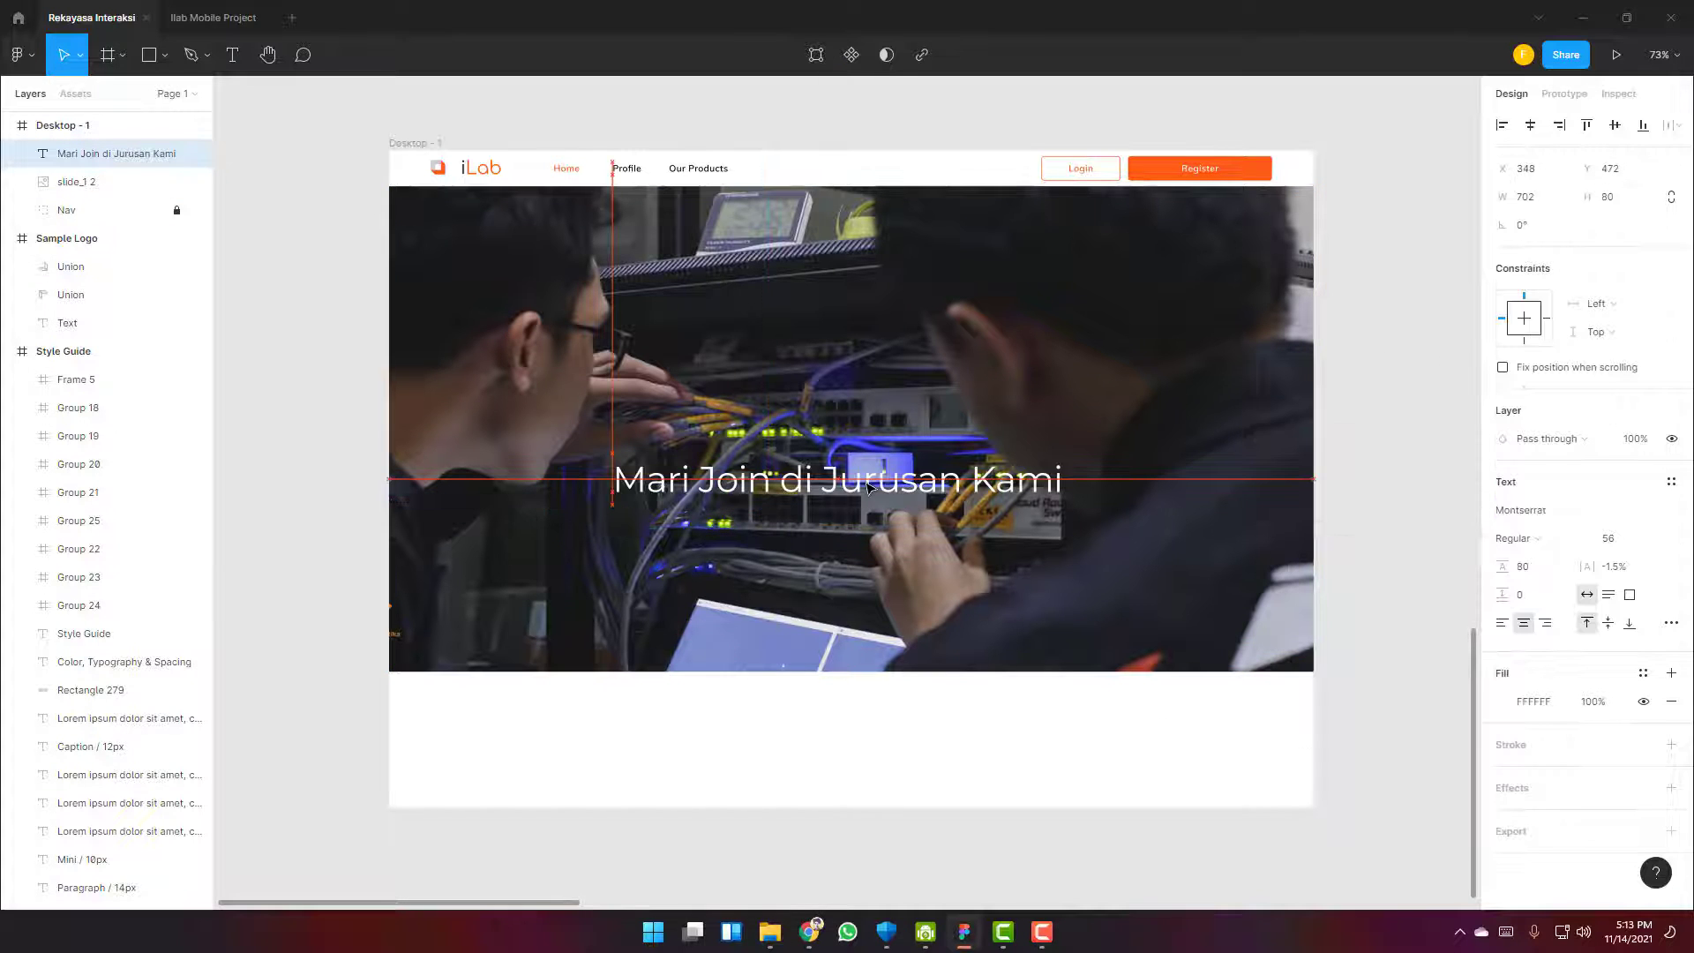
click(1372, 471)
scroll(1104, 546, up, 13)
scroll(1094, 546, right, 10)
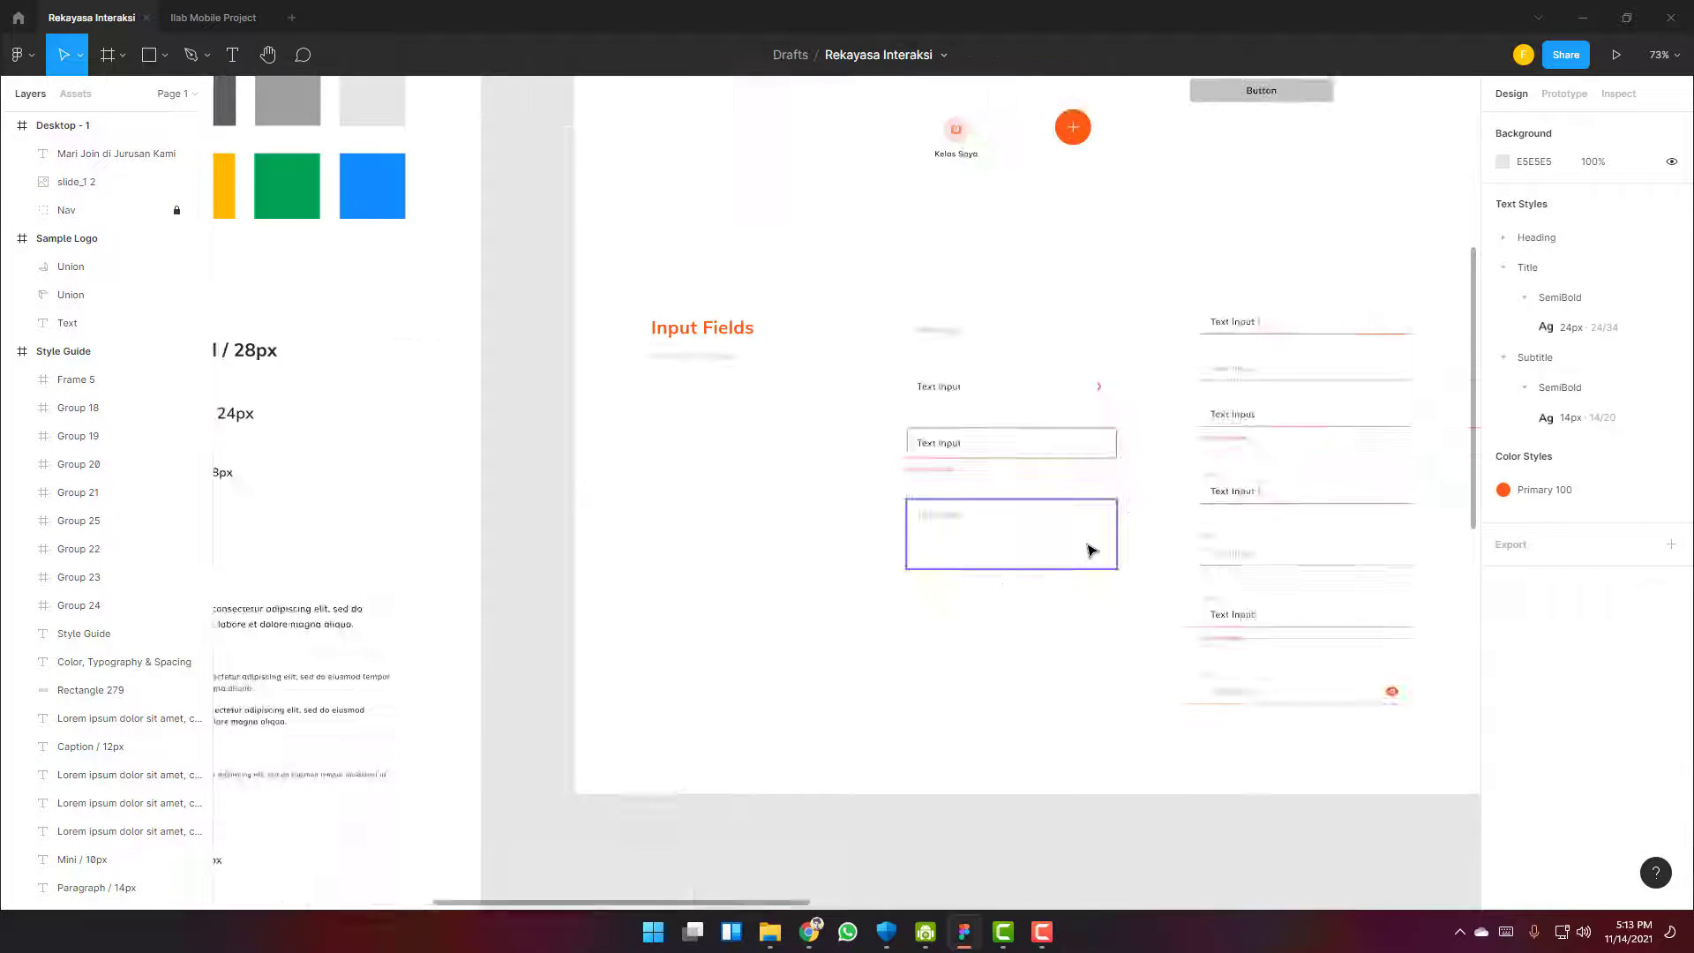
scroll(1091, 551, right, 2)
scroll(913, 551, up, 5)
click(1087, 342)
key(ctrl+c)
key(ctrl+v)
scroll(595, 777, left, 8)
scroll(643, 751, down, 12)
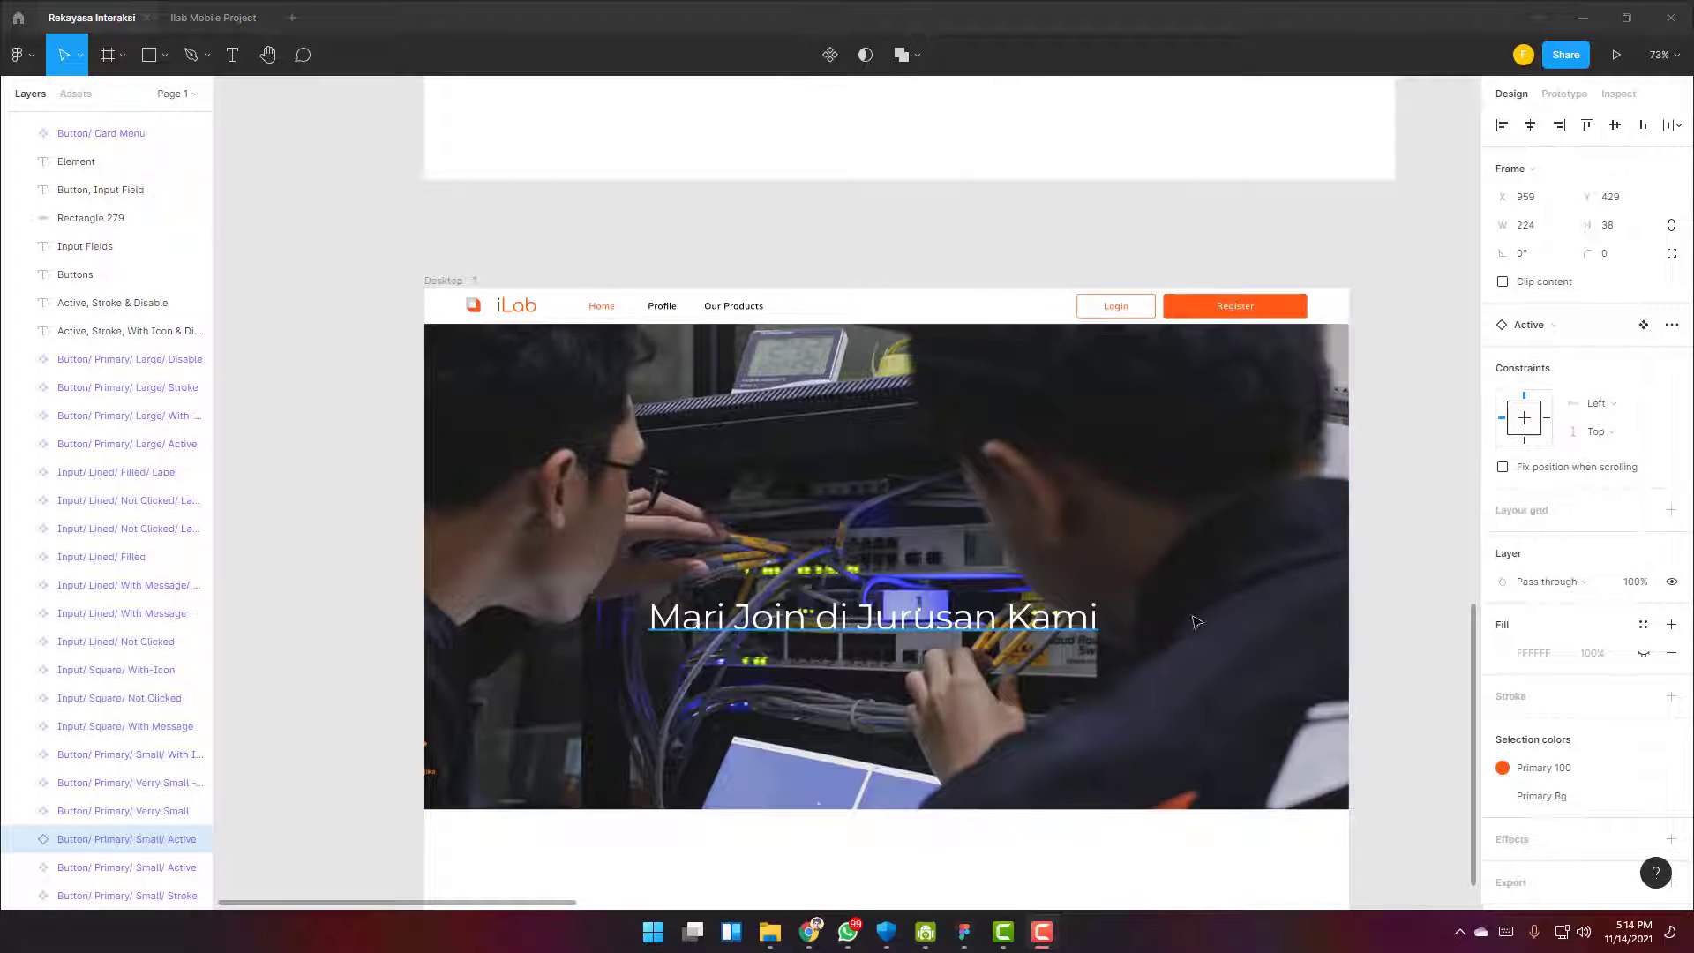
key(Escape)
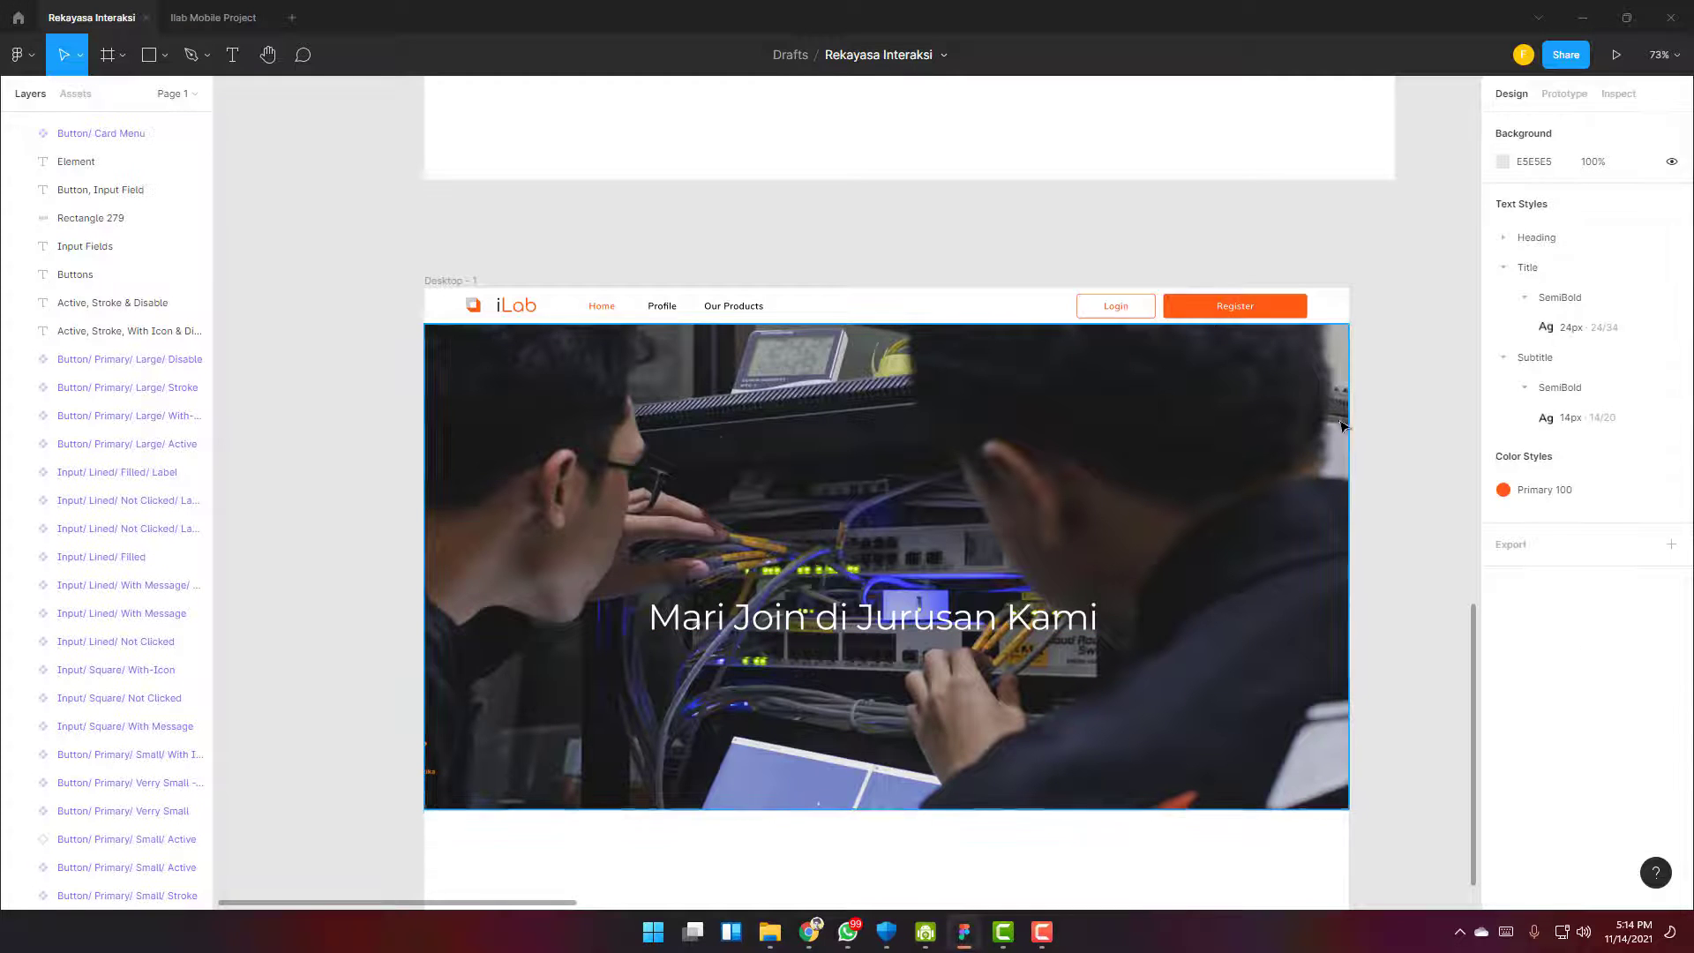
click(1279, 432)
click(1378, 472)
Copy the small active orange button from the Element frame and place it horizontally centred under the heading in Desktop - 1
scroll(1318, 415, up, 4)
scroll(1318, 397, down, 6)
scroll(1328, 449, up, 4)
scroll(1327, 448, right, 6)
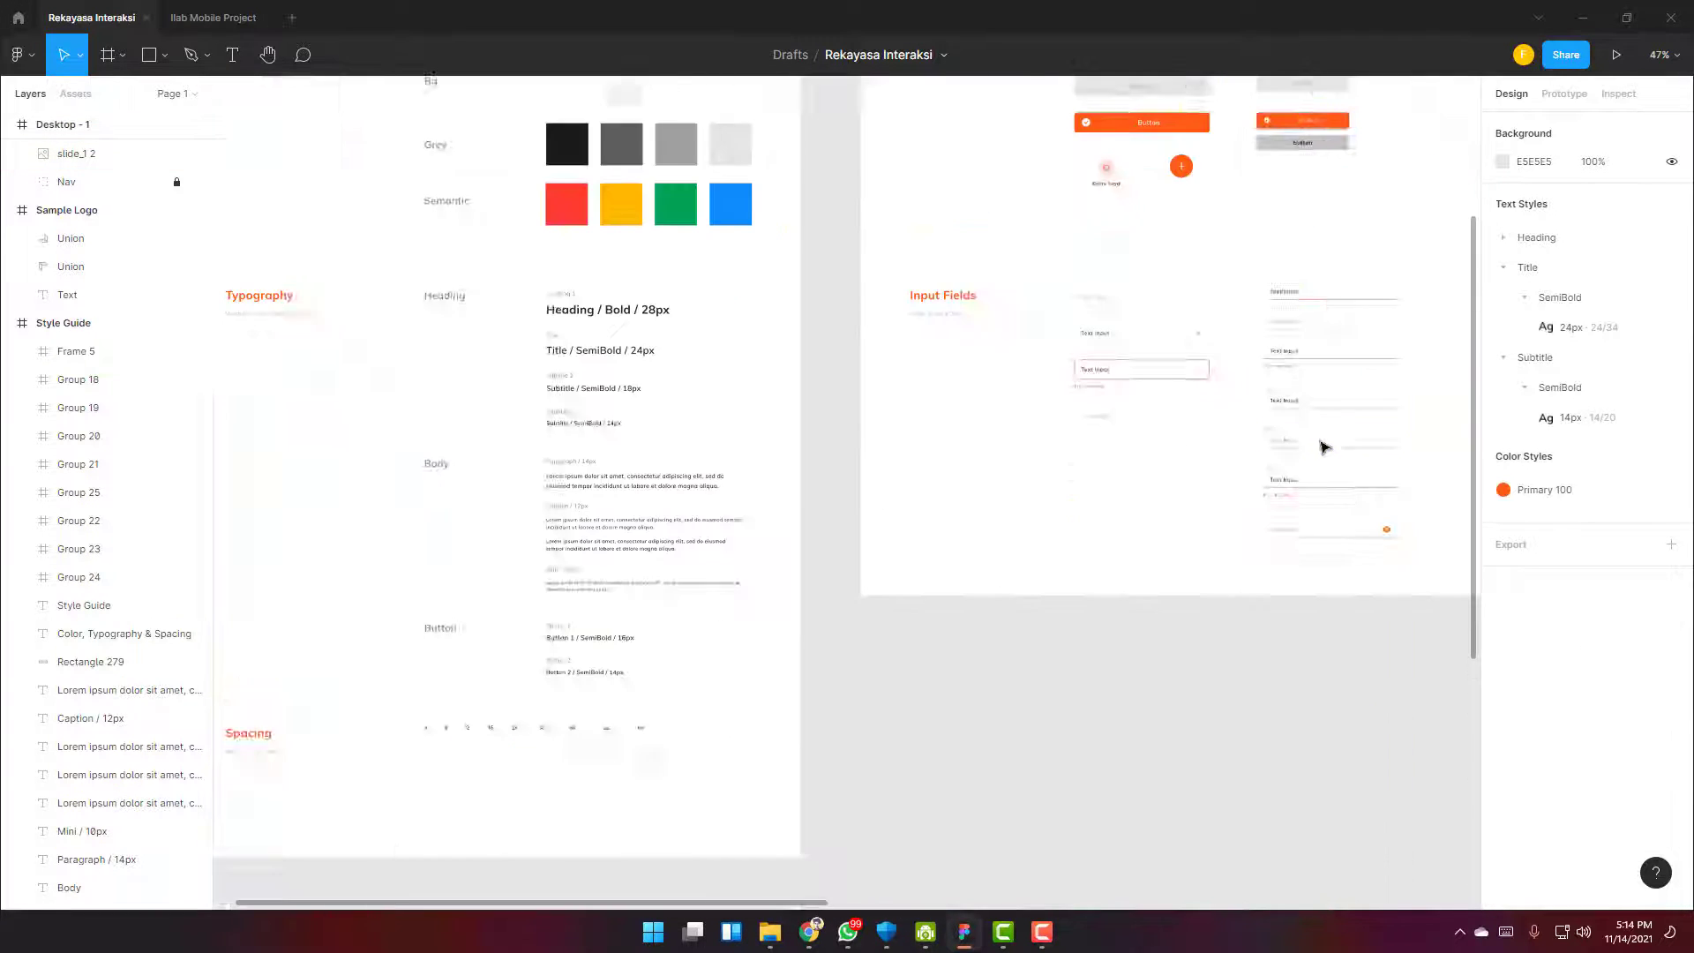
scroll(1323, 446, up, 4)
click(1297, 402)
scroll(861, 669, left, 5)
scroll(1121, 655, right, 5)
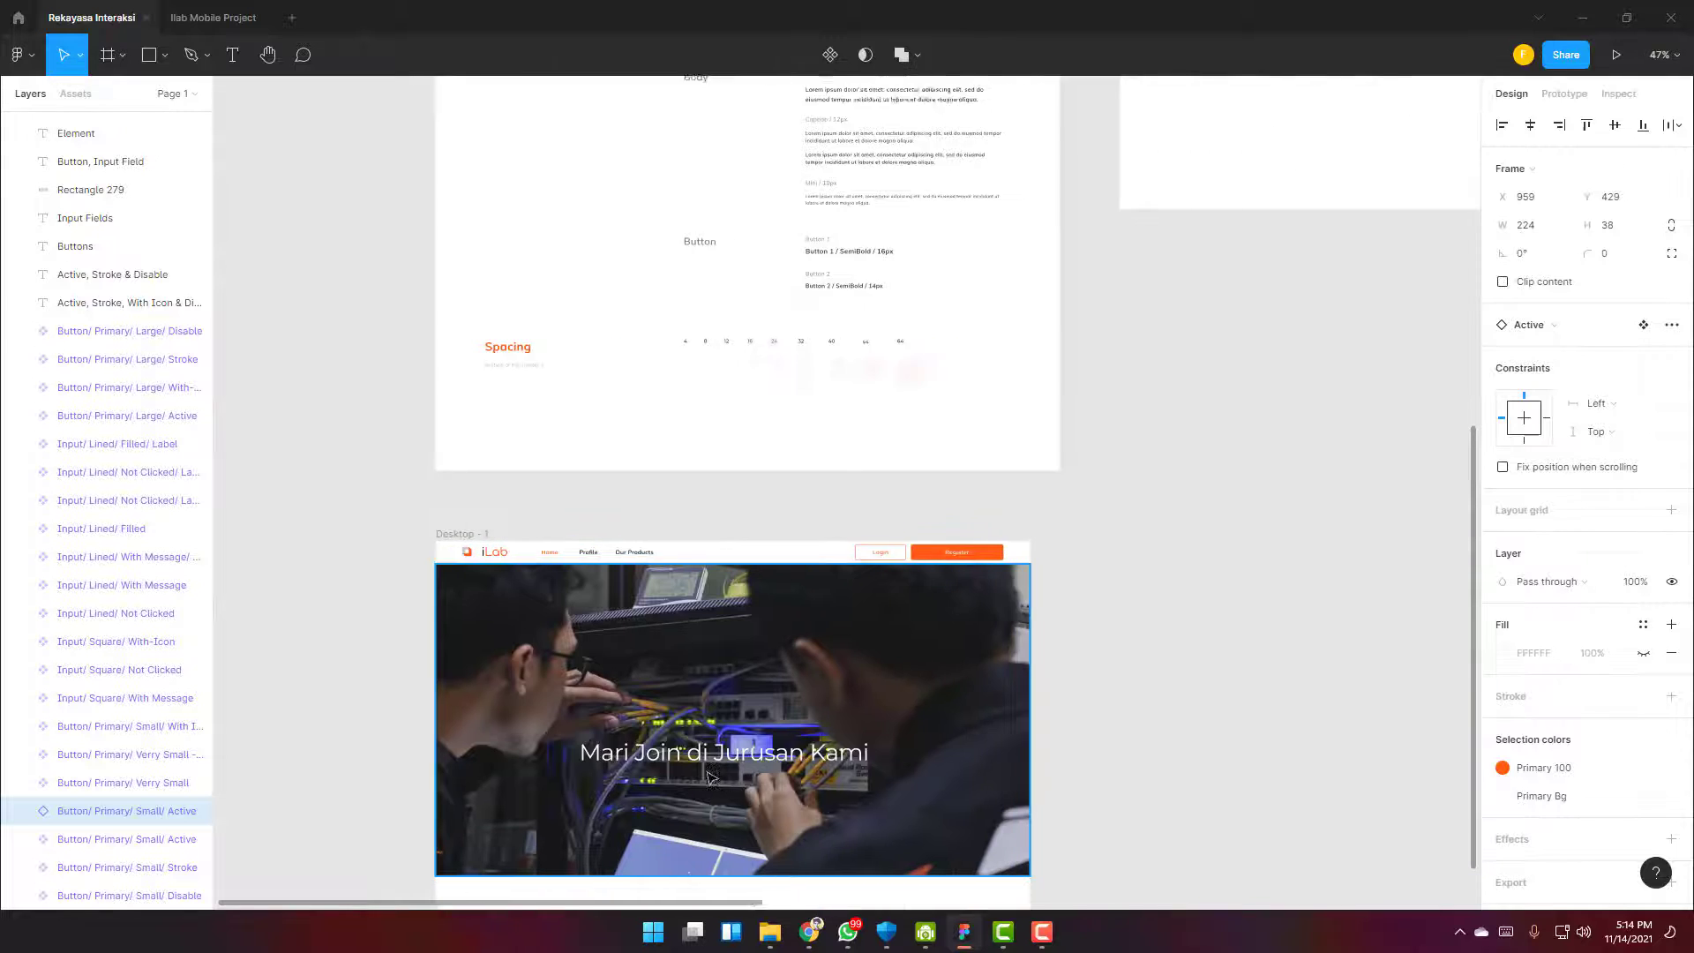
scroll(1122, 655, left, 3)
scroll(1059, 573, down, 4)
key(ctrl+v)
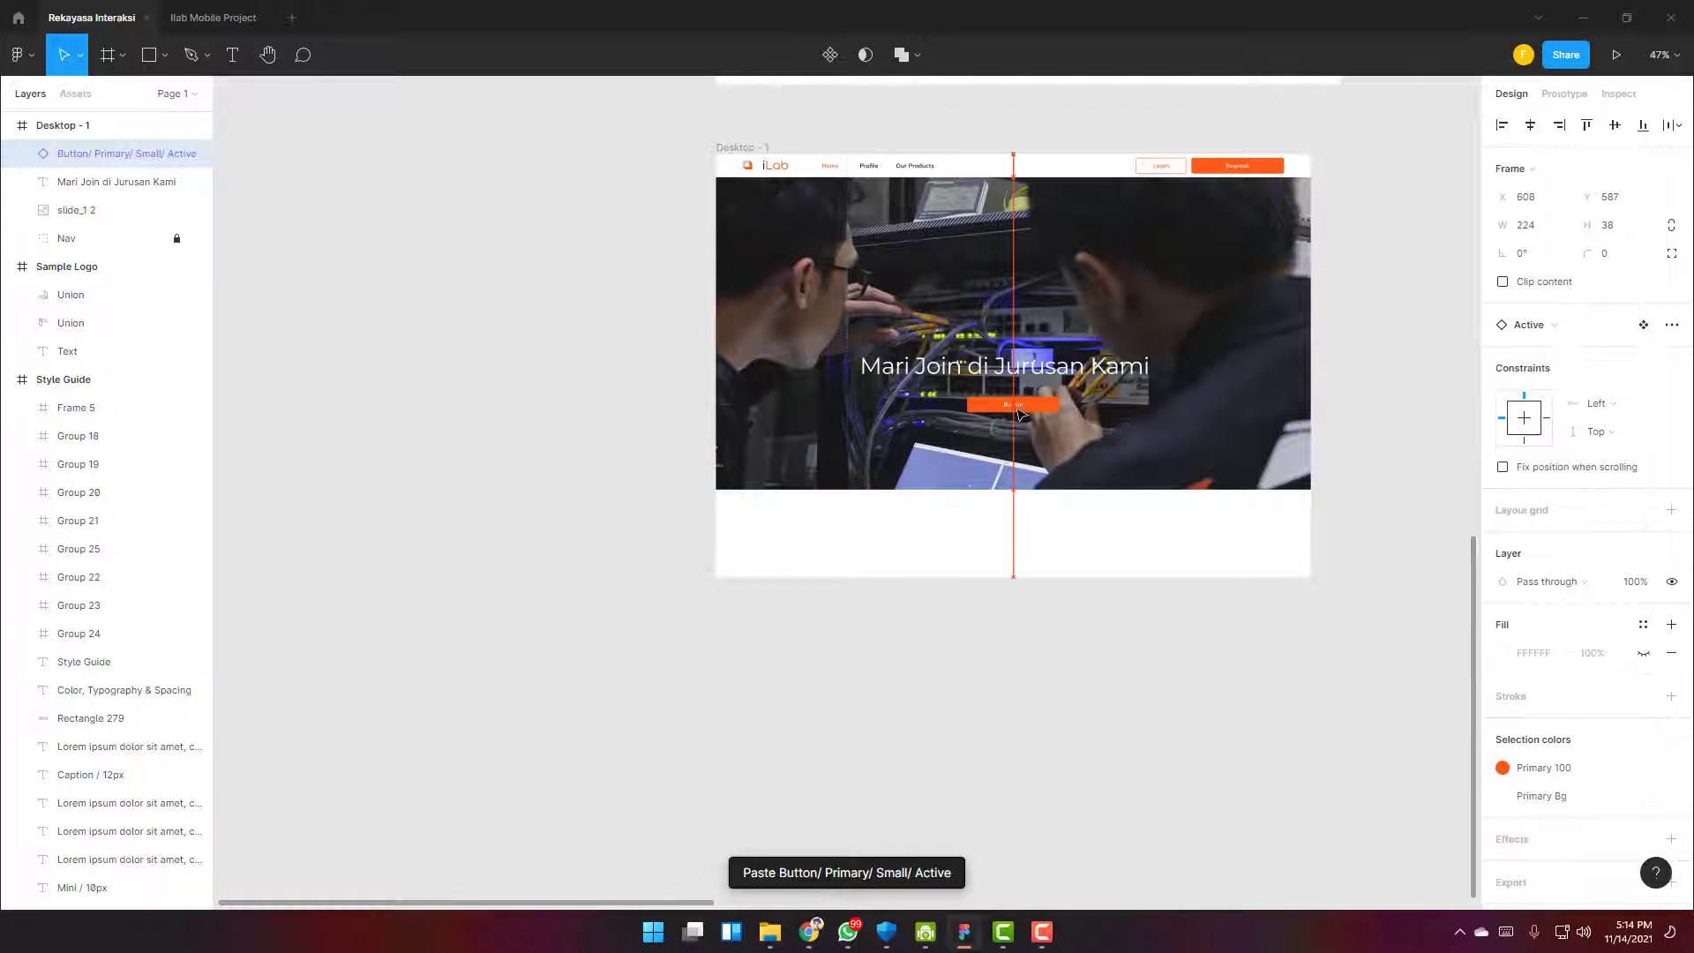
Change the label of the orange button under the heading to "JOIN SEKARANG"
double_click(1019, 413)
double_click(1018, 411)
scroll(1023, 407, up, 5)
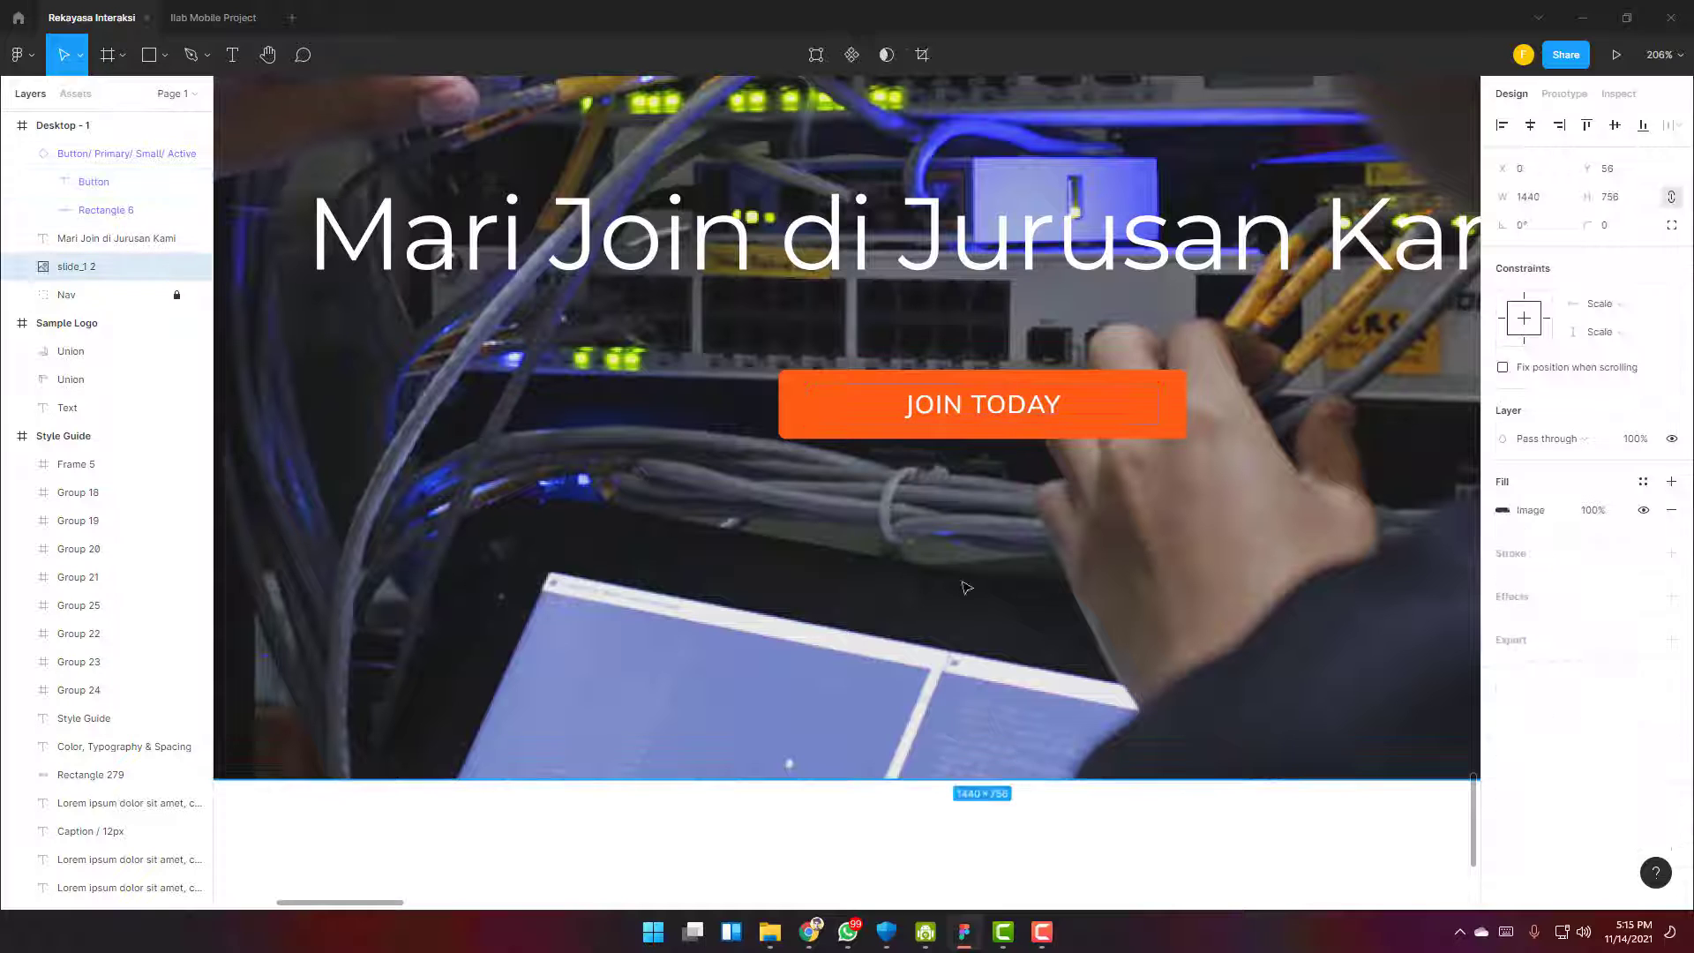
scroll(1059, 432, down, 2)
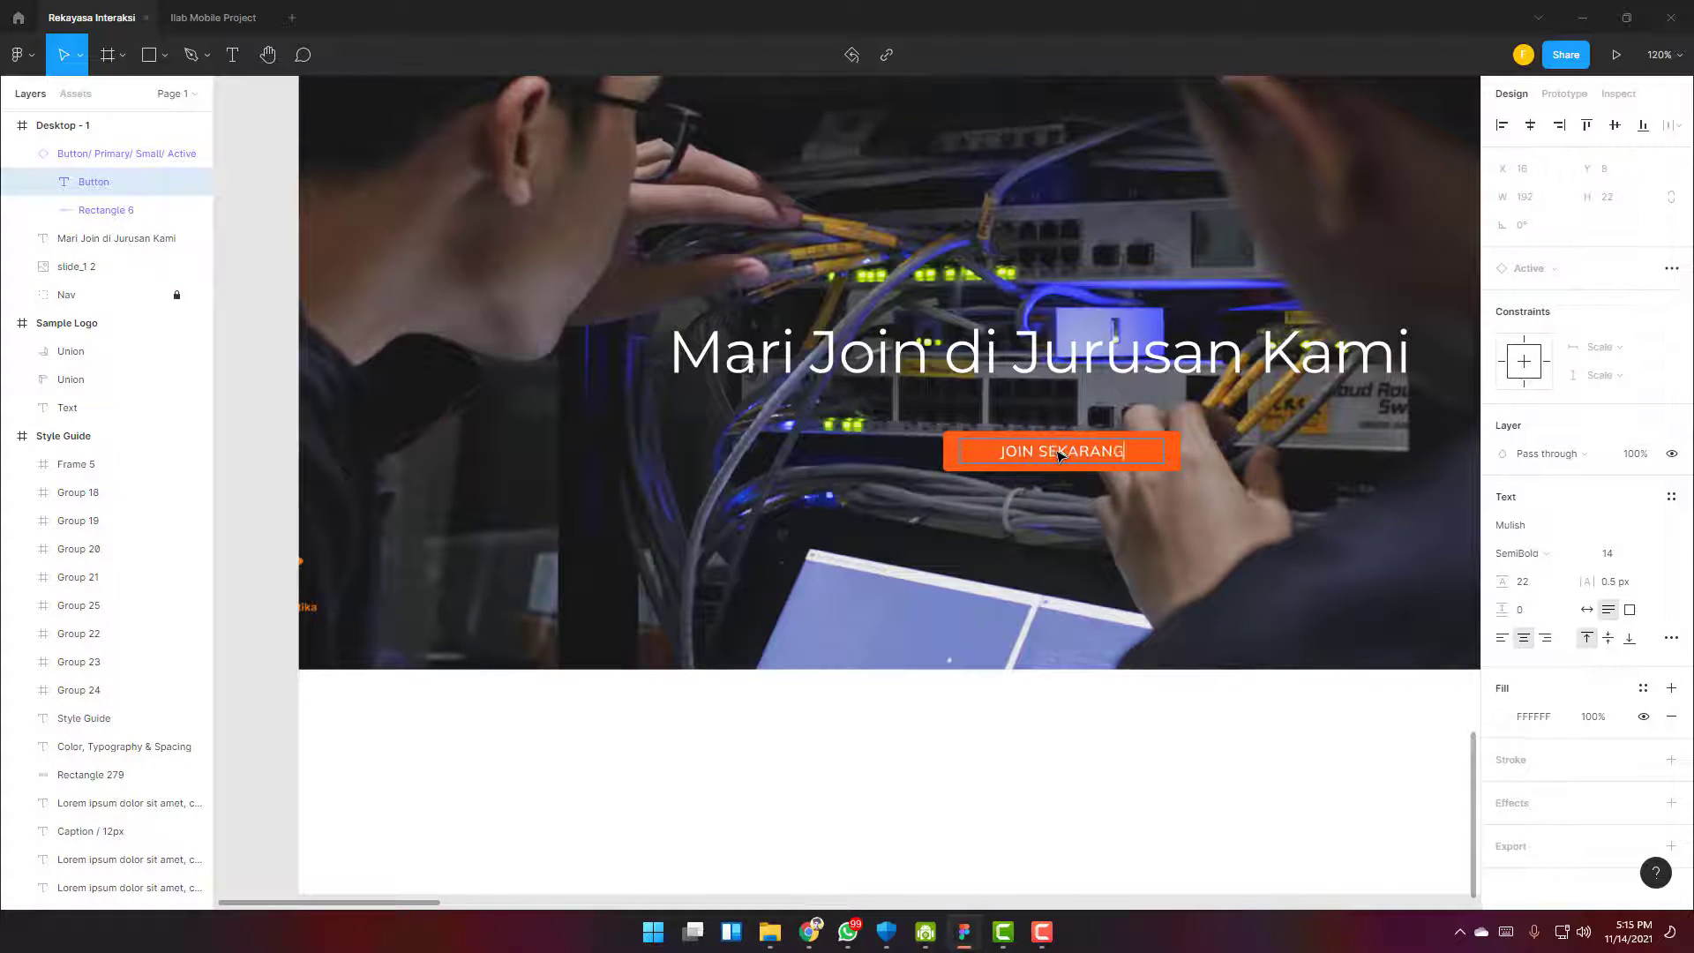
Set the font size of the "Mari Join di Jurusan Kami" heading to 48
click(1154, 368)
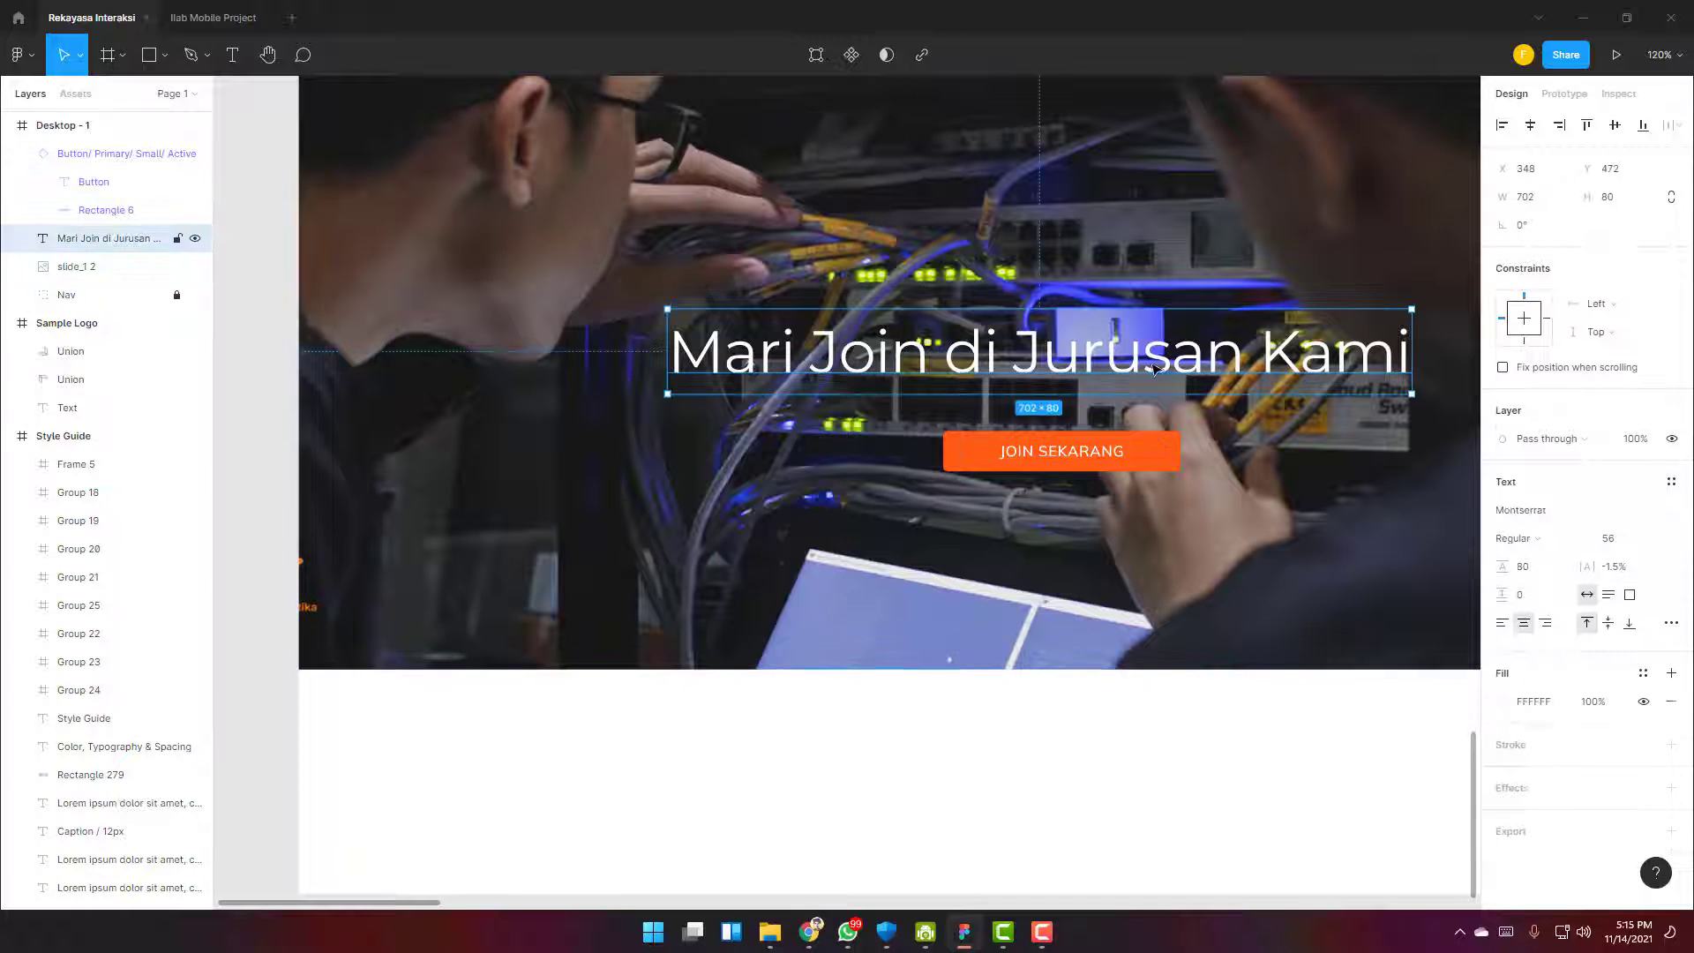
click(1652, 539)
click(1629, 764)
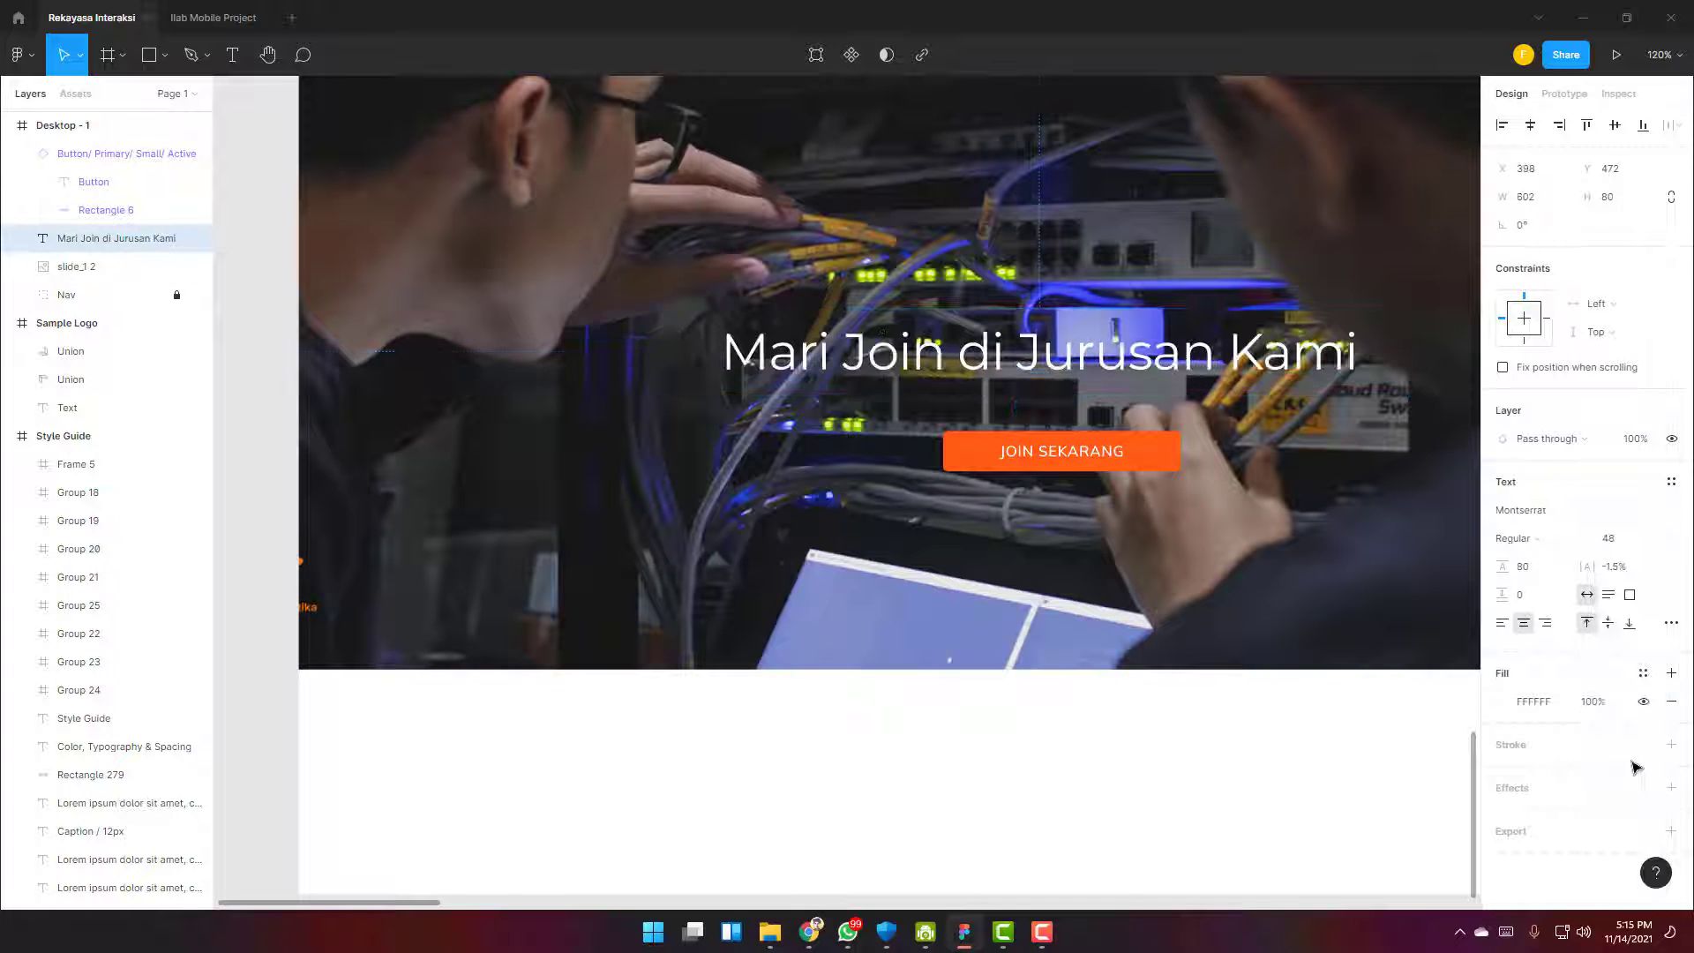
click(1210, 699)
Copy the orange play icon group beside the sample assets and paste it above the heading in Desktop - 1
scroll(1209, 700, down, 5)
scroll(1209, 699, up, 3)
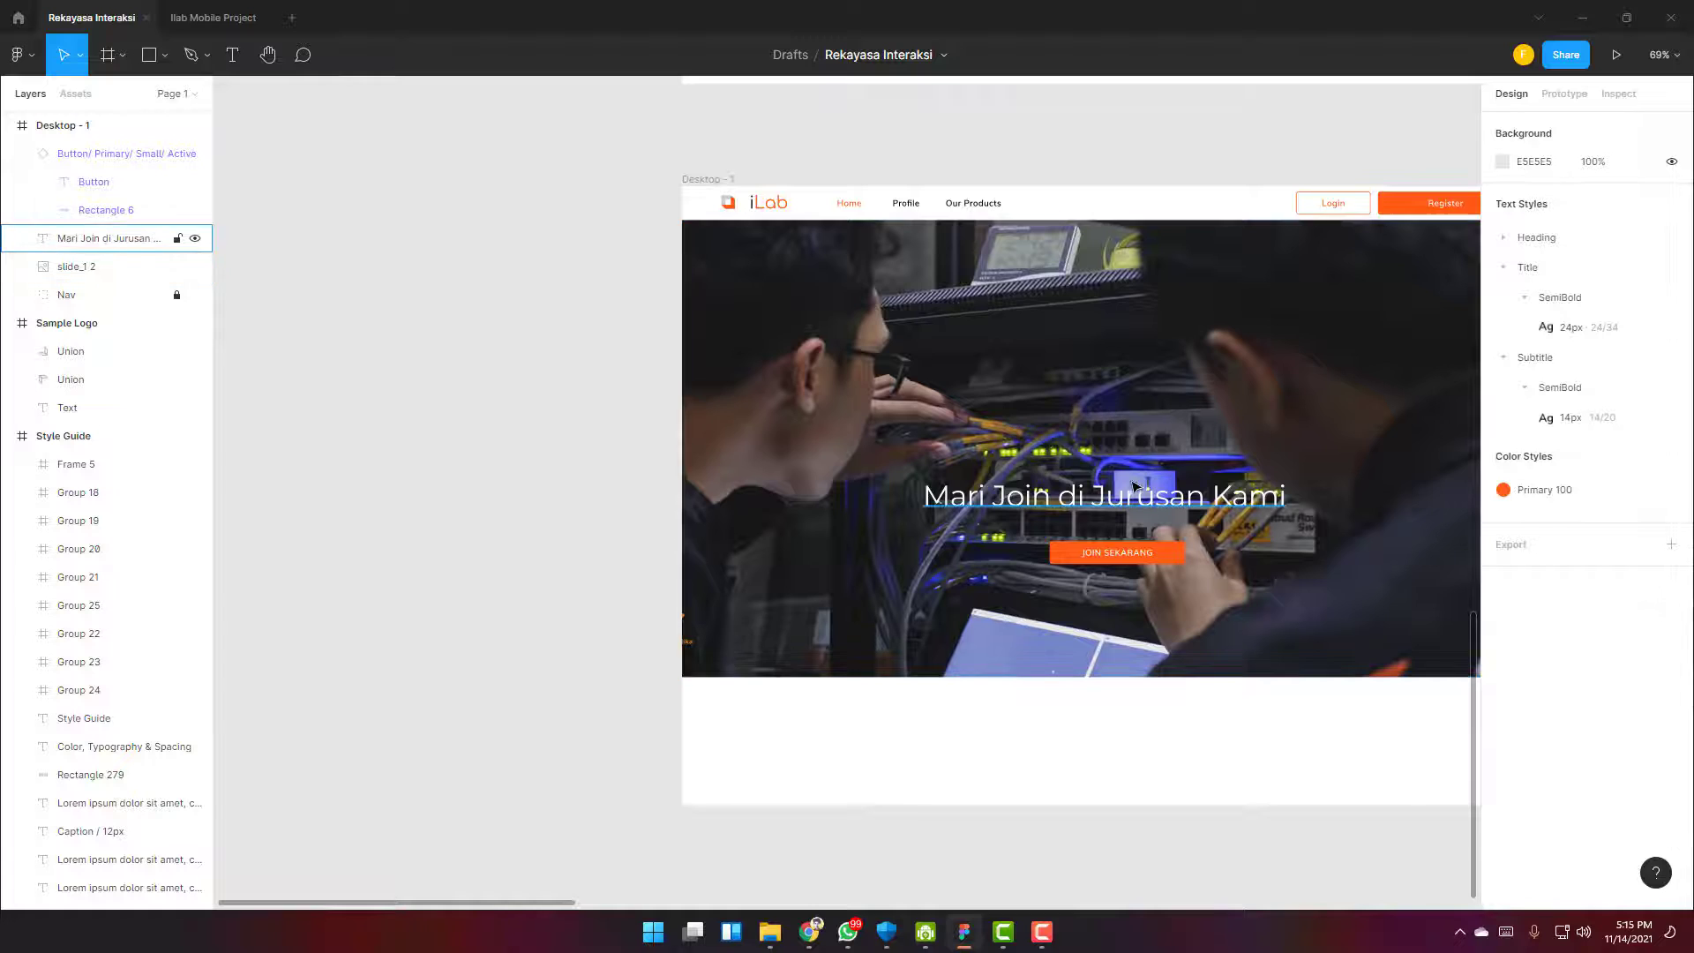
scroll(1146, 484, right, 10)
scroll(1149, 486, down, 4)
scroll(1168, 491, up, 4)
scroll(1177, 492, right, 6)
scroll(1177, 492, up, 4)
scroll(1129, 476, right, 6)
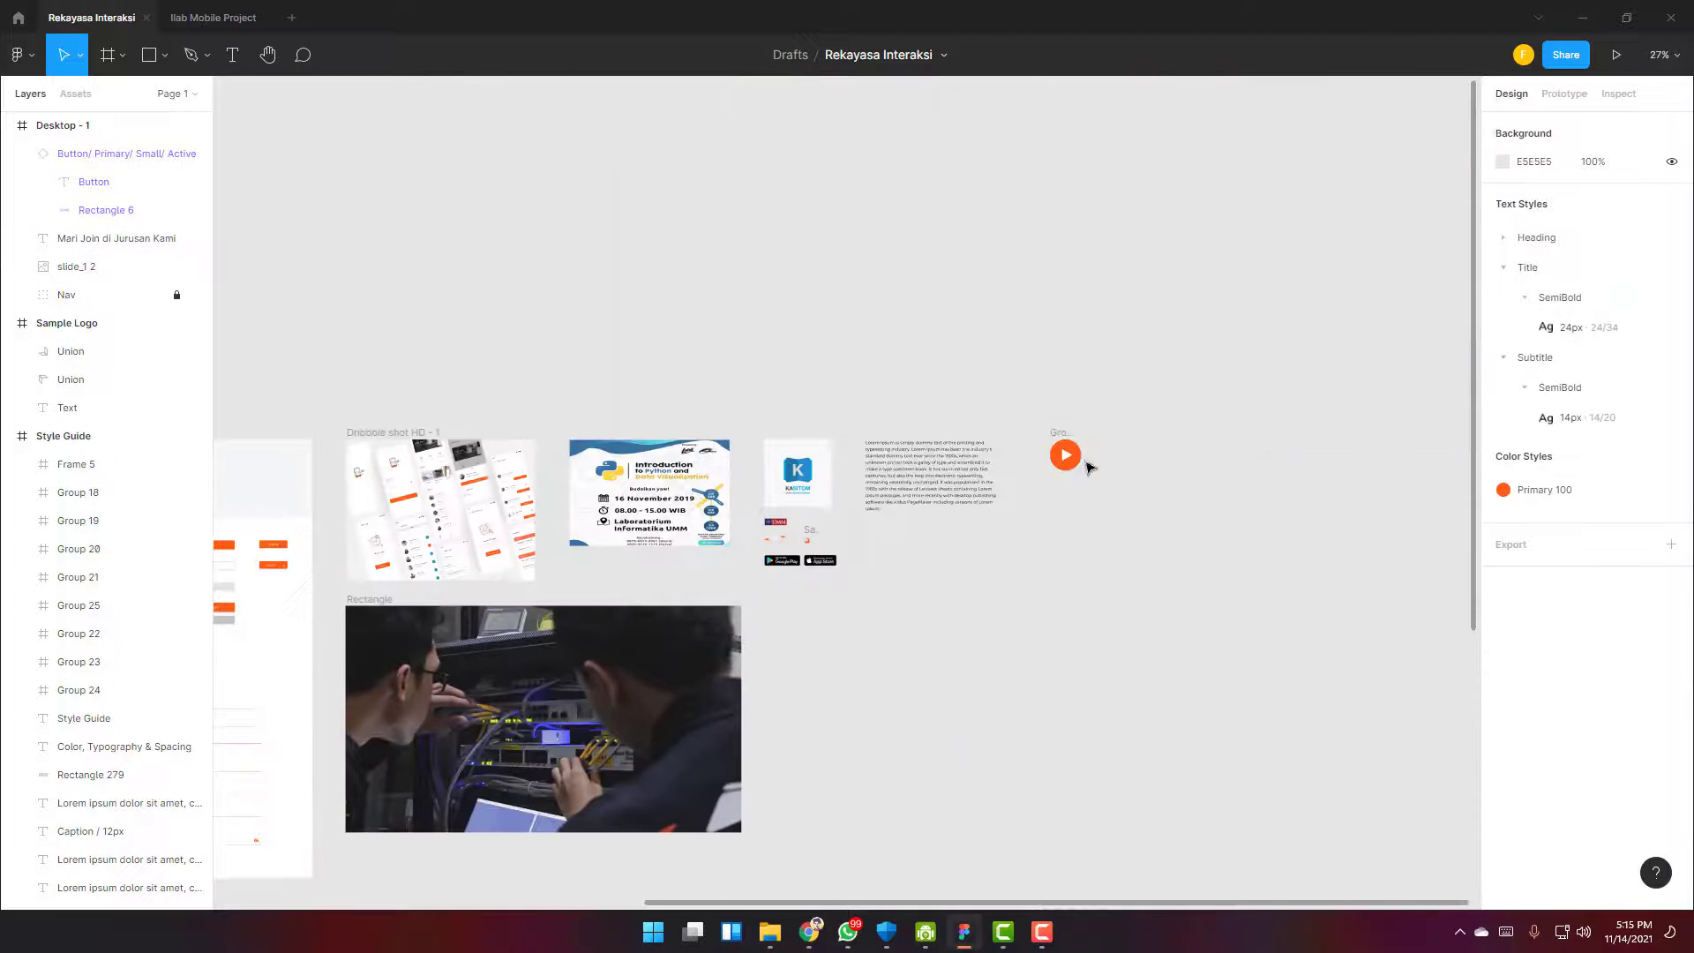
click(1063, 446)
scroll(974, 544, left, 10)
scroll(714, 547, down, 6)
scroll(723, 476, up, 4)
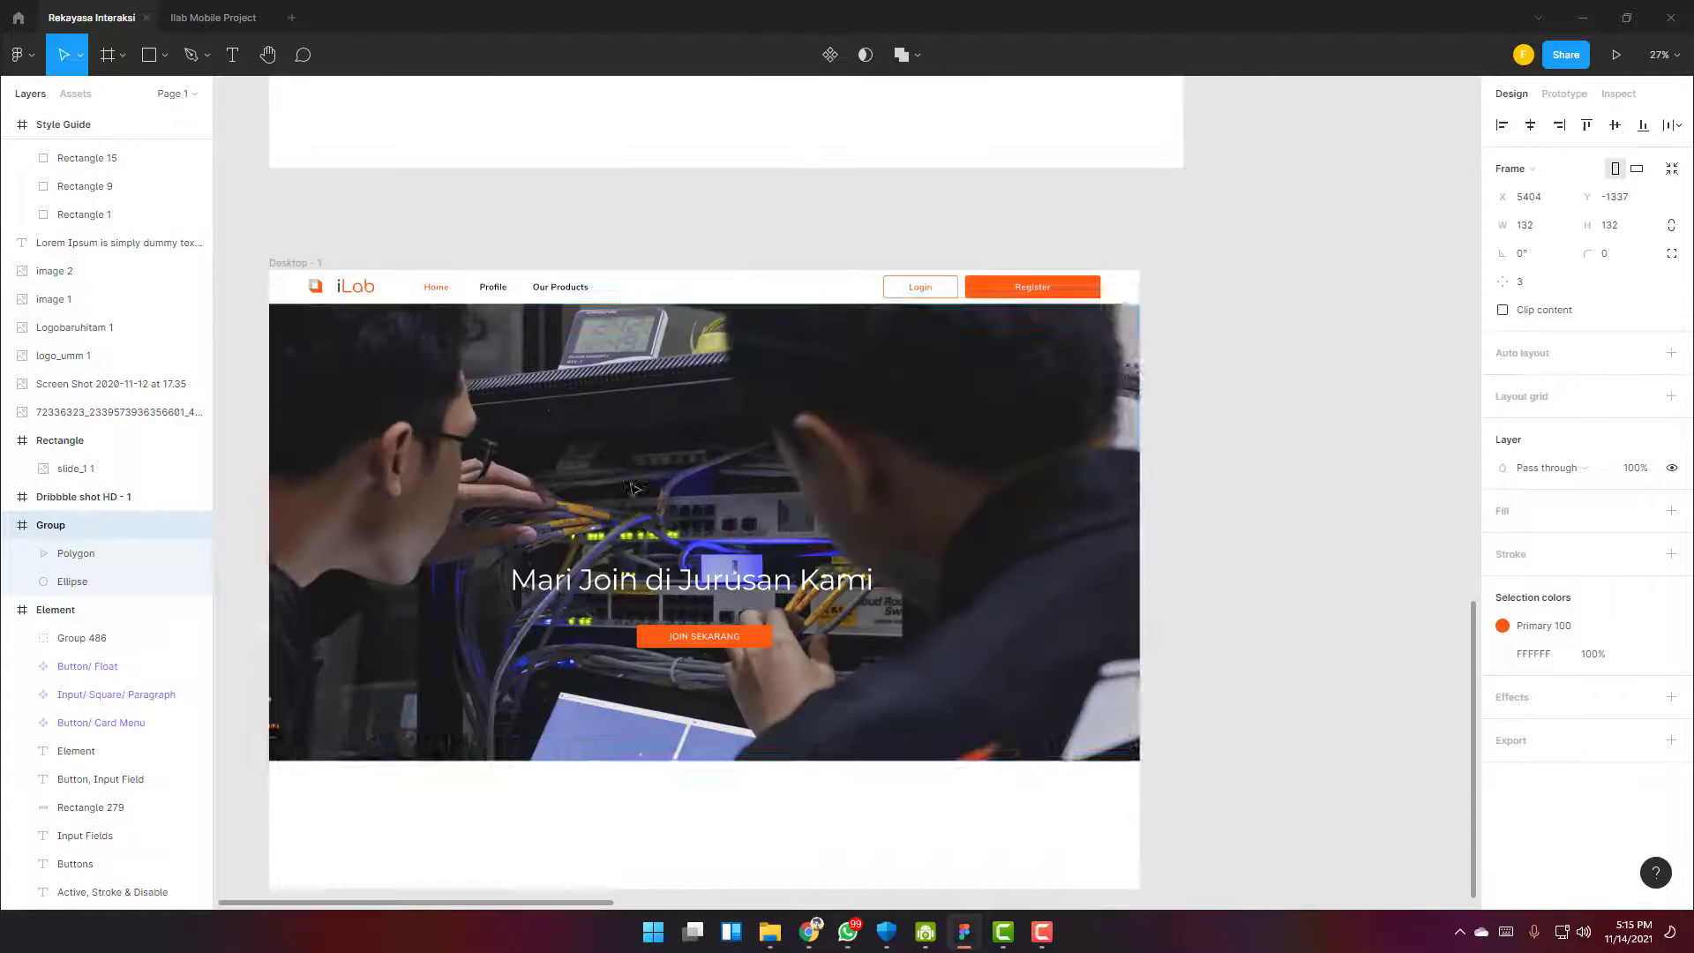
key(ctrl+v)
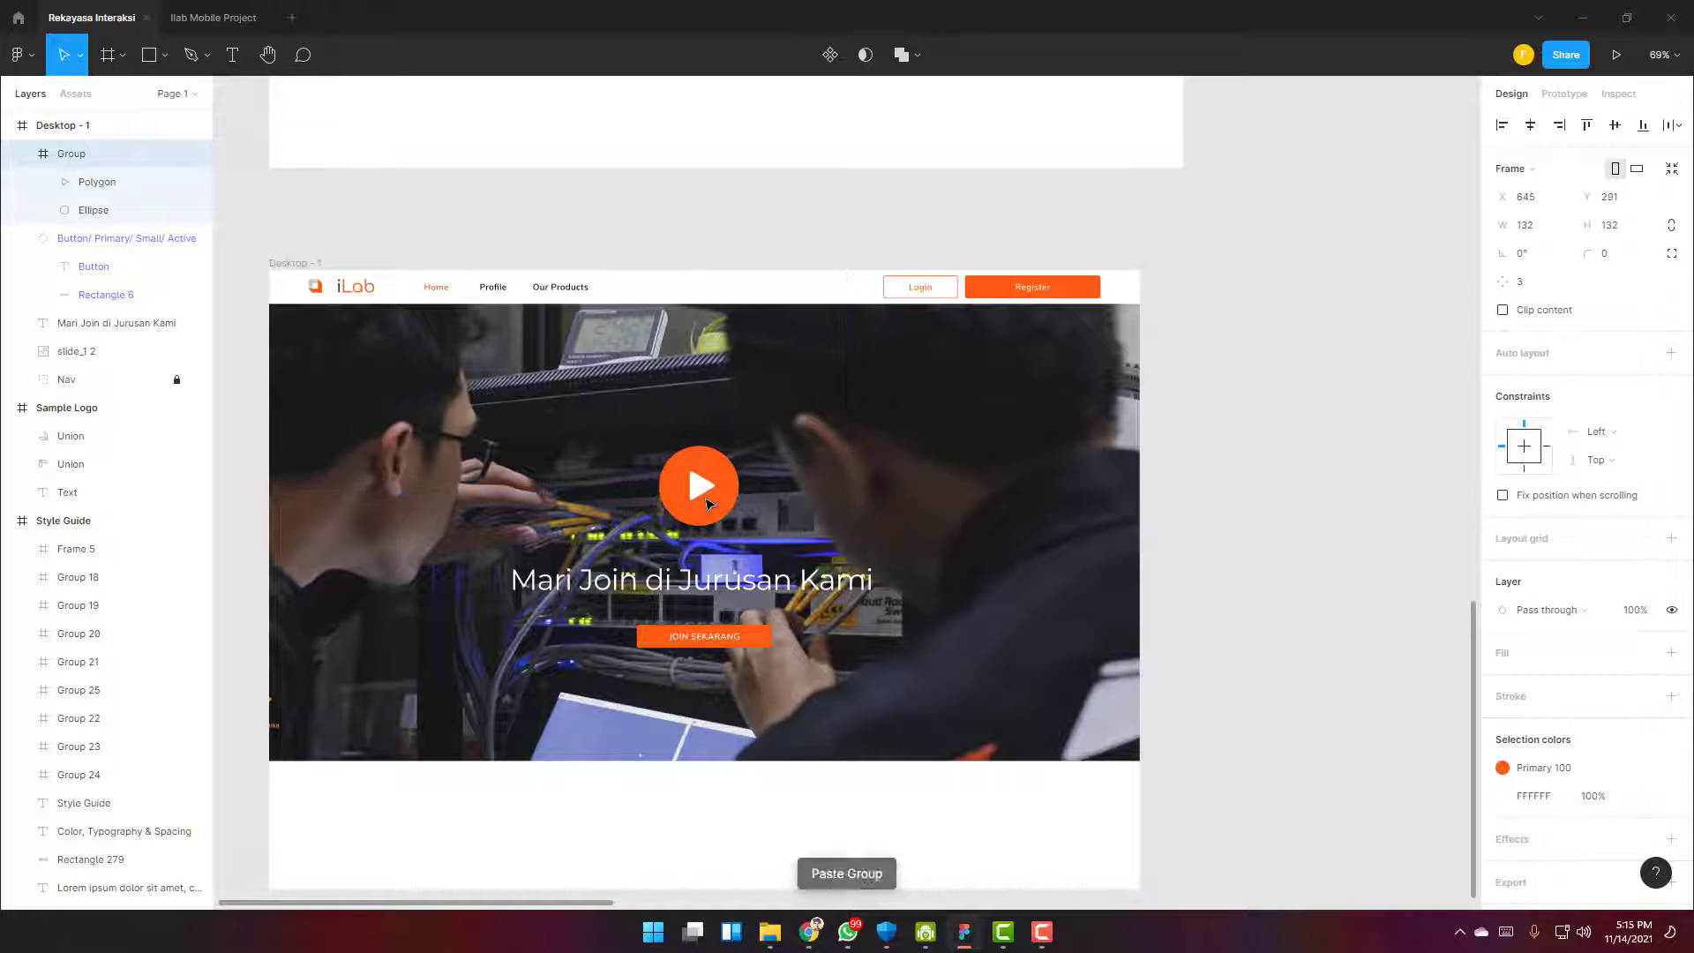
Shift the play icon so it is centred horizontally above the "JOIN SEKARANG" button
scroll(680, 606, up, 5)
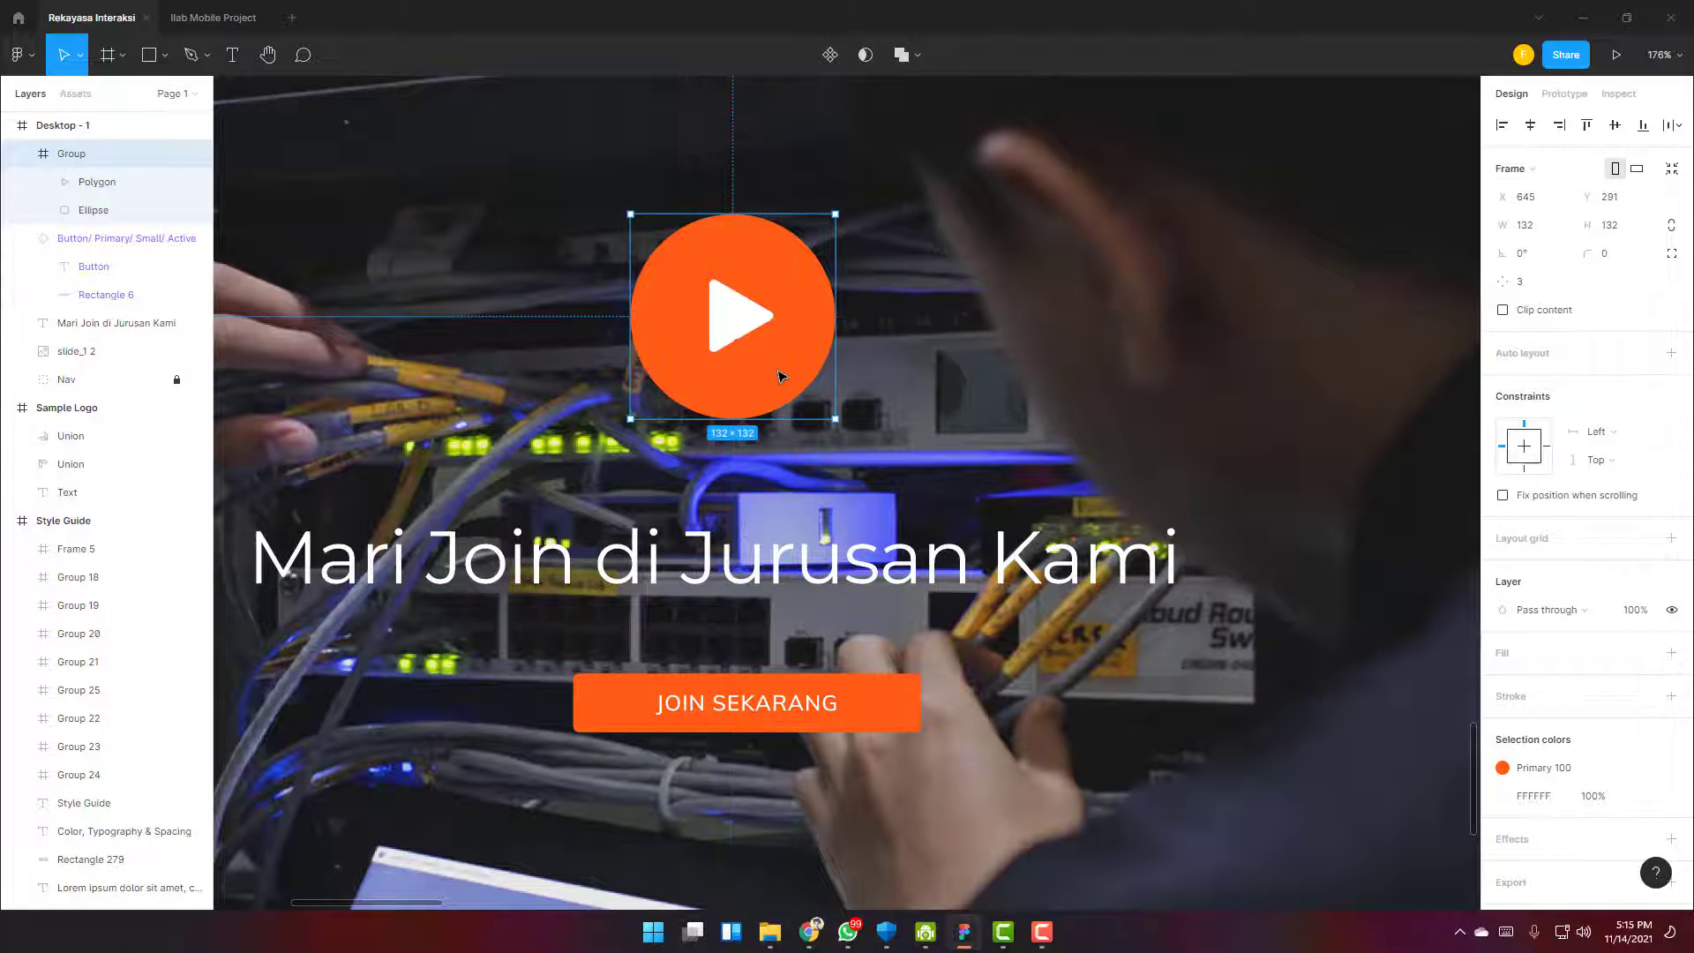
mouse_move(783, 377)
mouse_down()
mouse_move(764, 408)
mouse_move(789, 432)
mouse_move(799, 398)
mouse_up()
scroll(915, 550, down, 5)
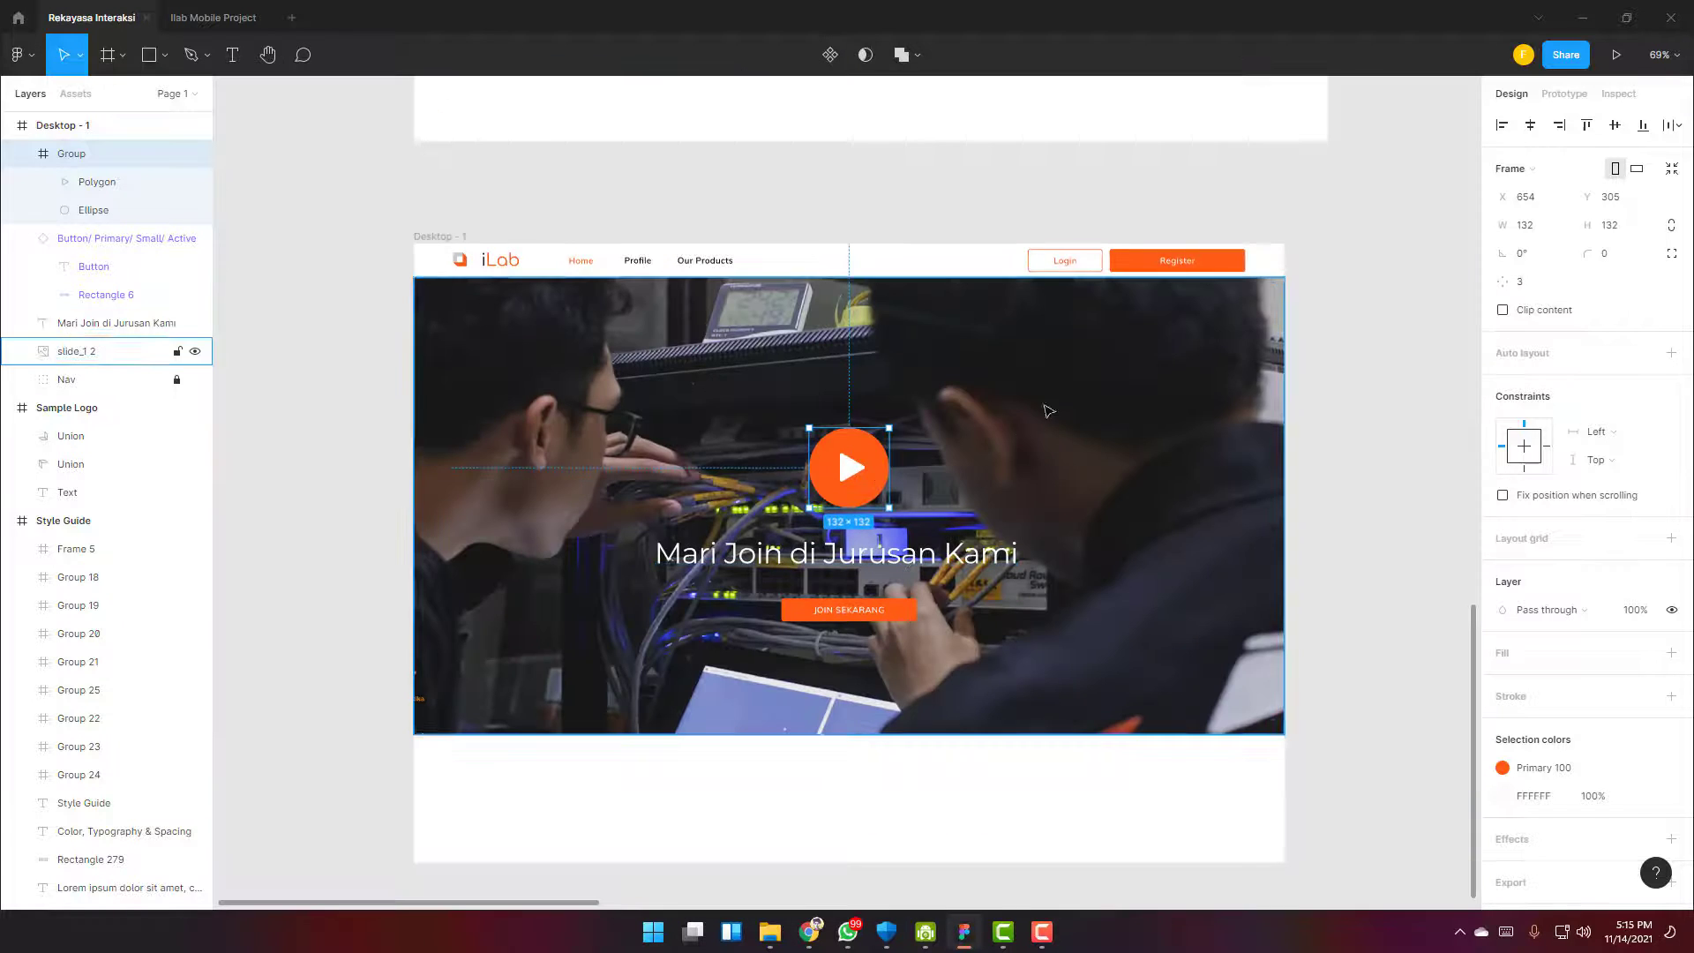
click(1047, 412)
Group the play icon, heading and "JOIN SEKARANG" button, and move the group slightly higher on the photo
click(870, 487)
shift+click(878, 553)
shift+click(885, 615)
key(ctrl+g)
mouse_move(880, 560)
mouse_down()
mouse_move(860, 530)
mouse_move(883, 540)
mouse_up()
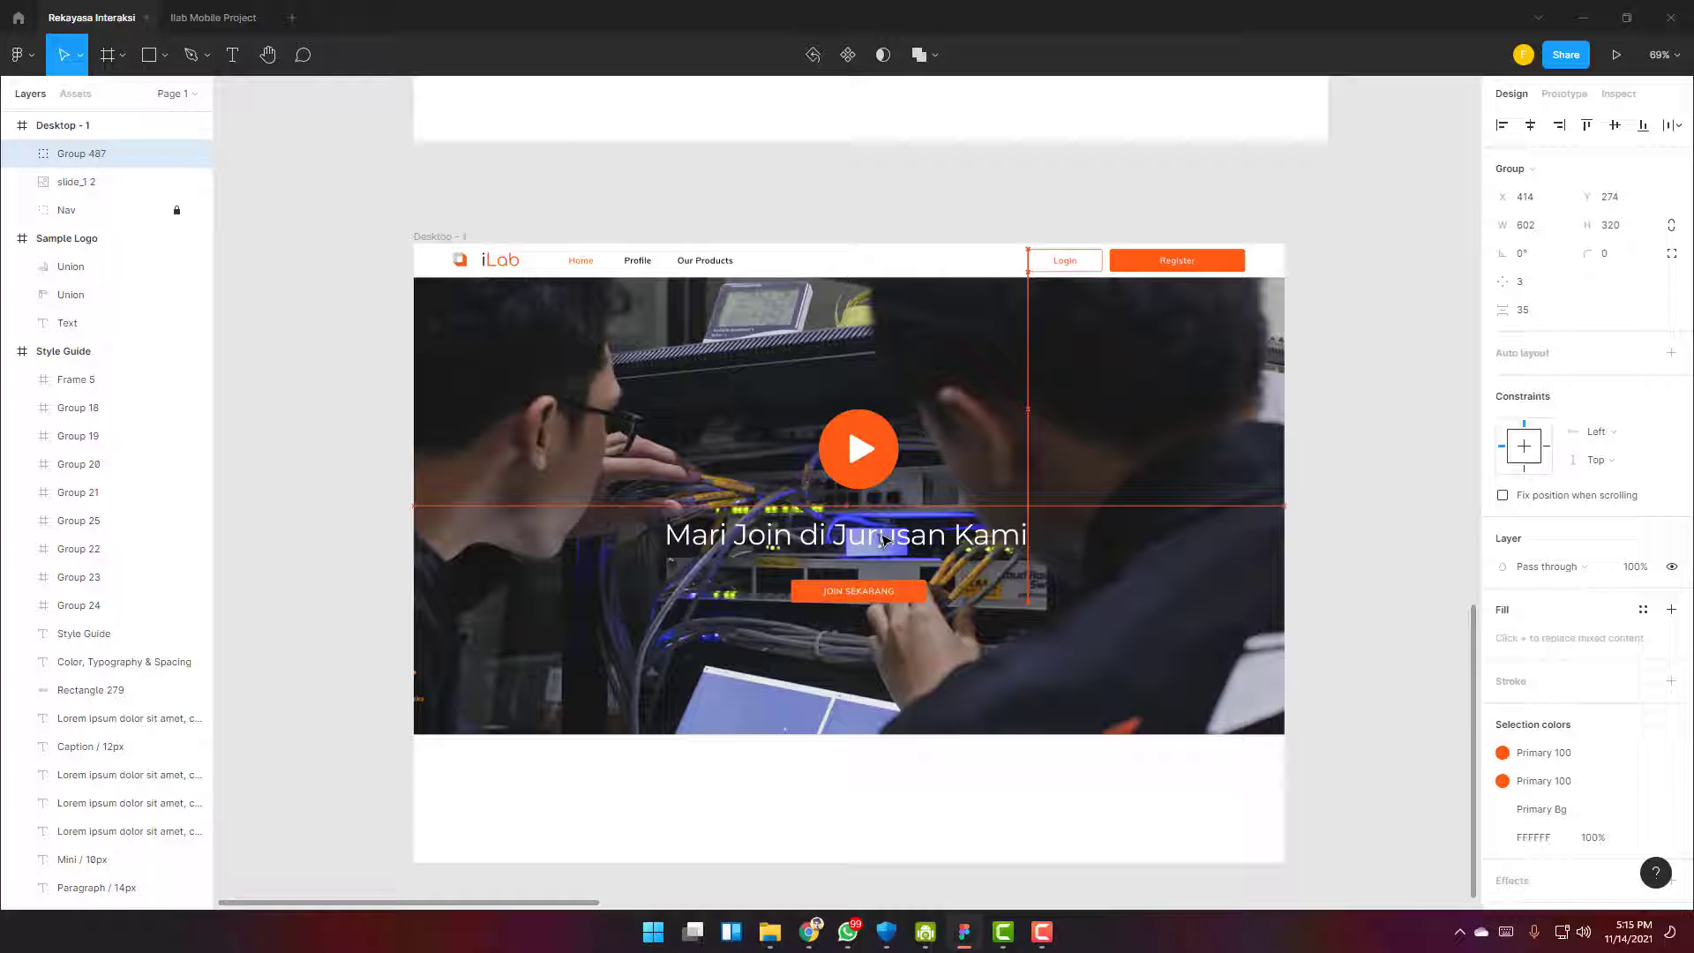
Try to centre the "JOIN SEKARANG" button inside the group on the frame's vertical centre line
double_click(886, 595)
double_click(886, 594)
drag(923, 597, 905, 597)
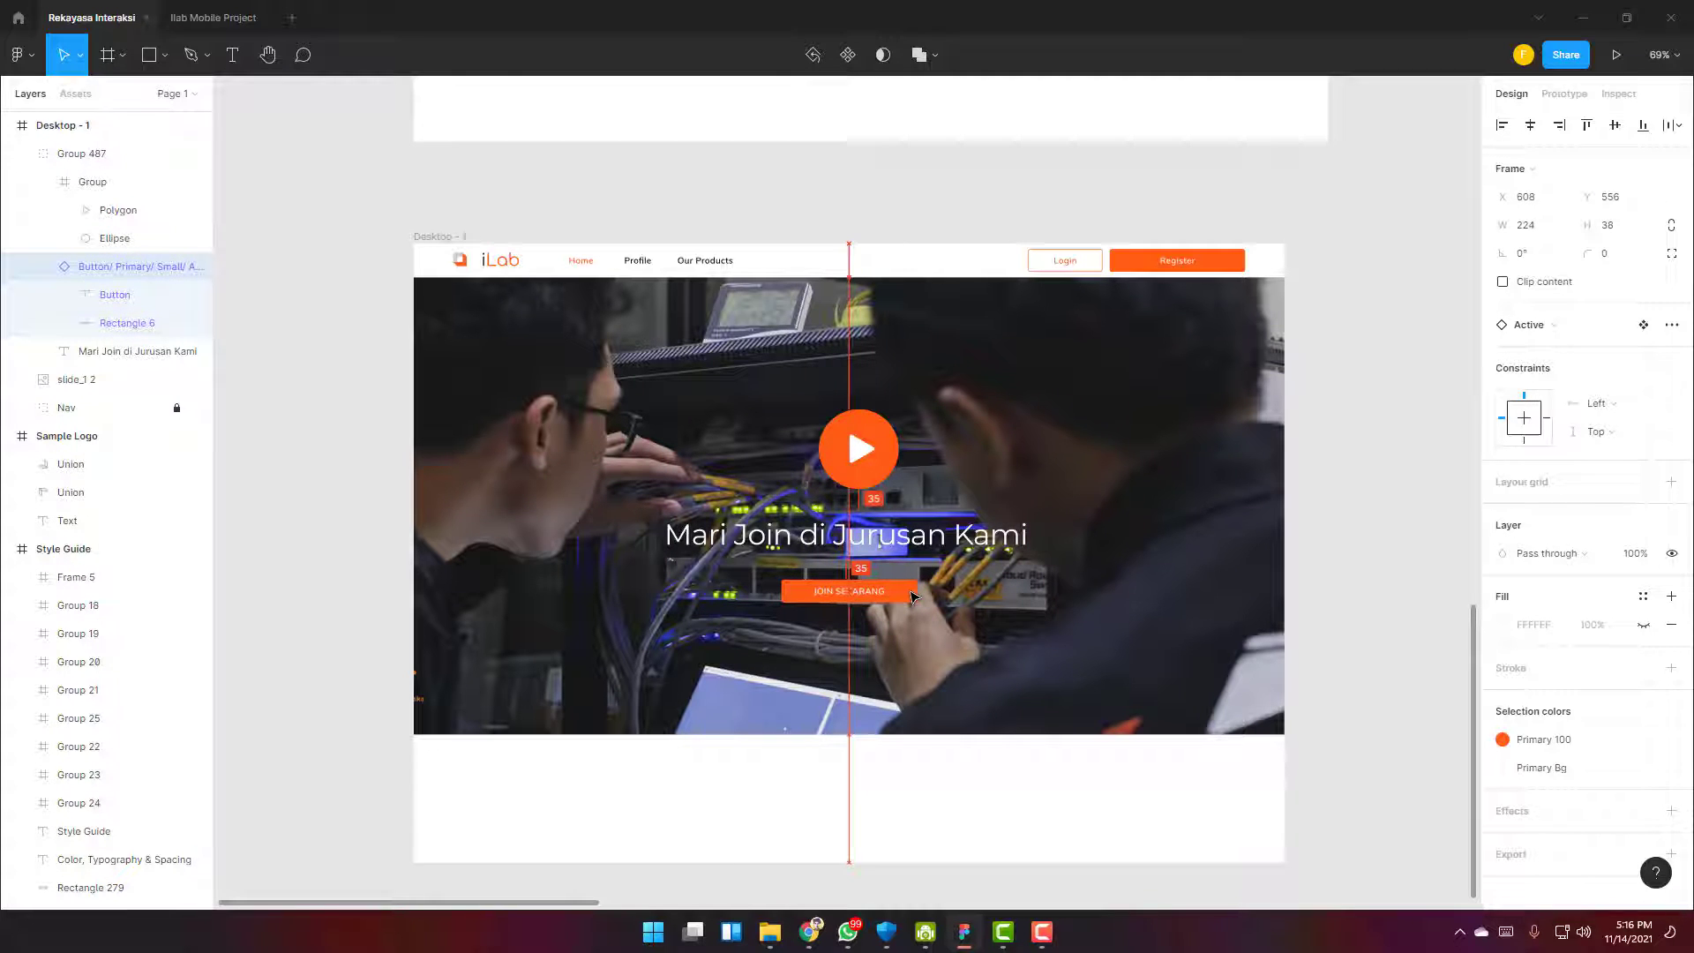
click(951, 607)
double_click(908, 600)
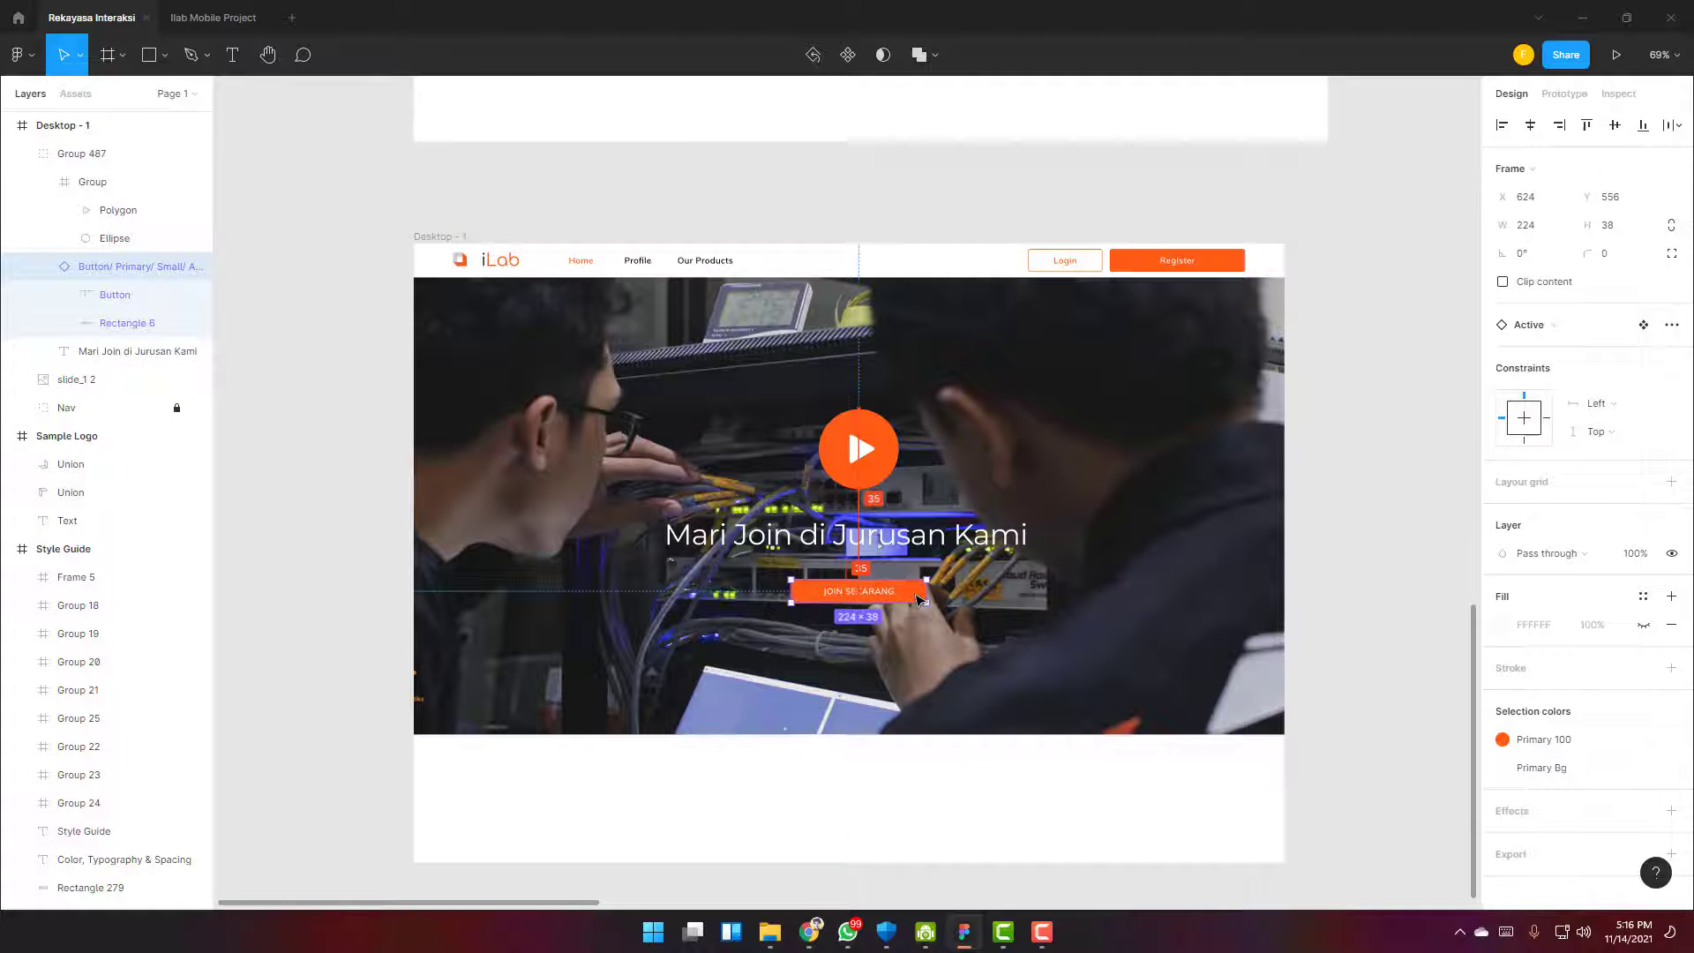
click(920, 602)
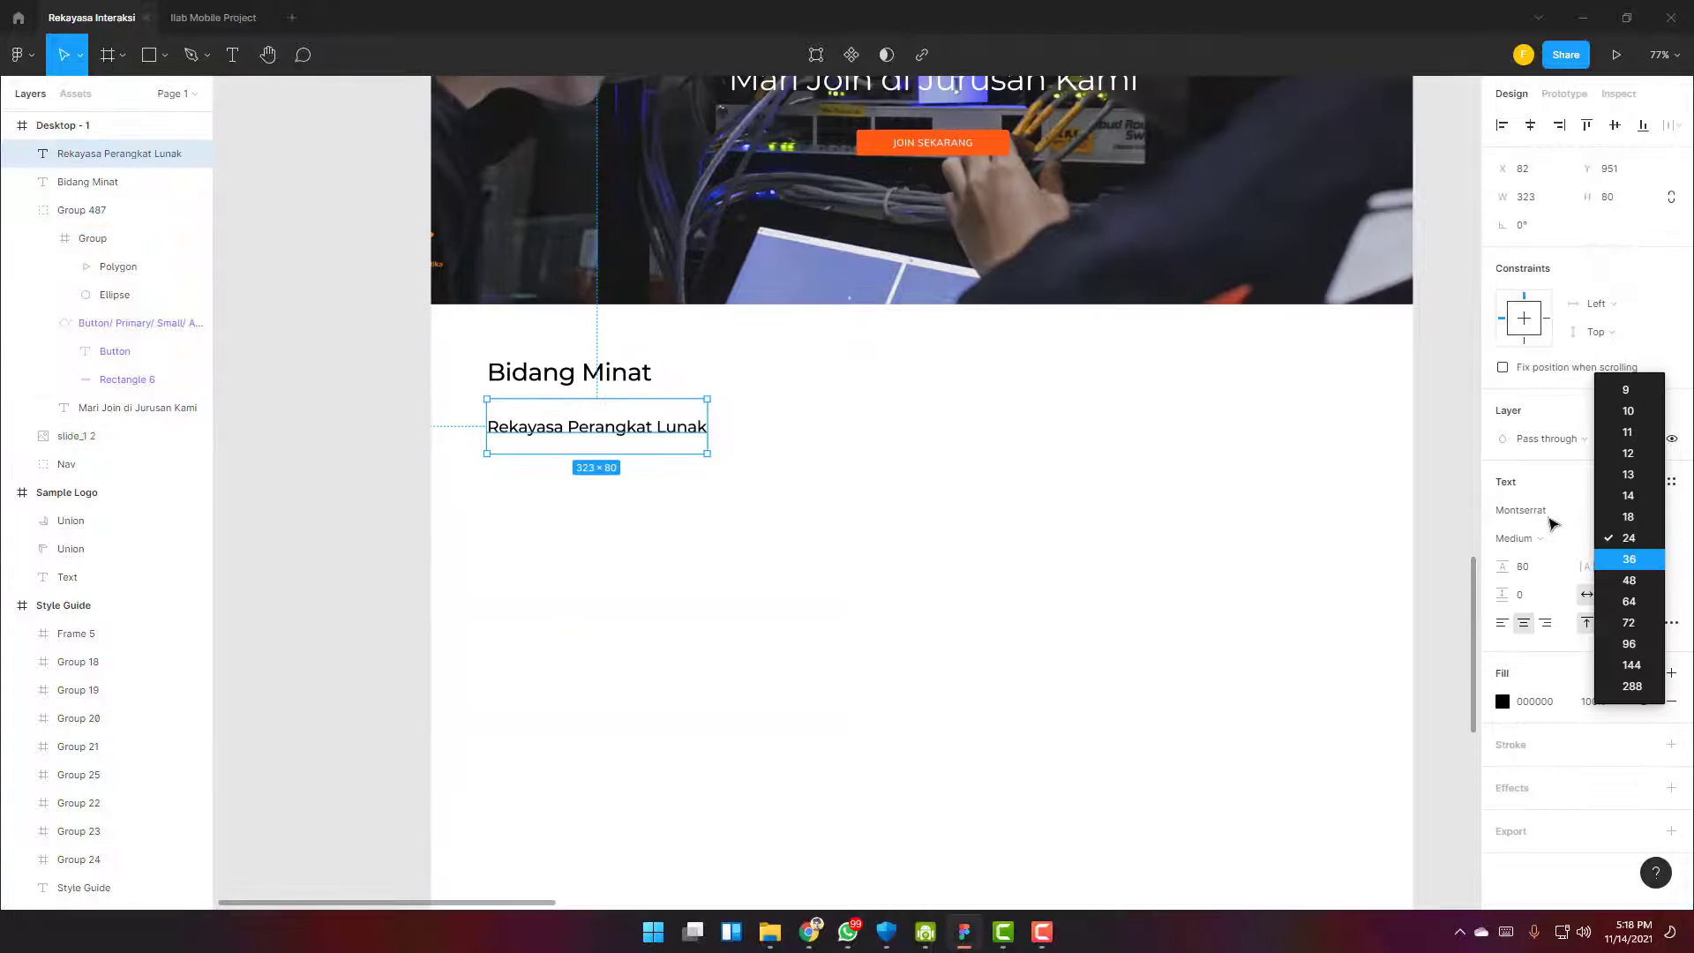
Make the "Rekayasa Perangkat Lunak" text bold and align its start with the "Bidang Minat" heading
click(1540, 538)
click(1554, 580)
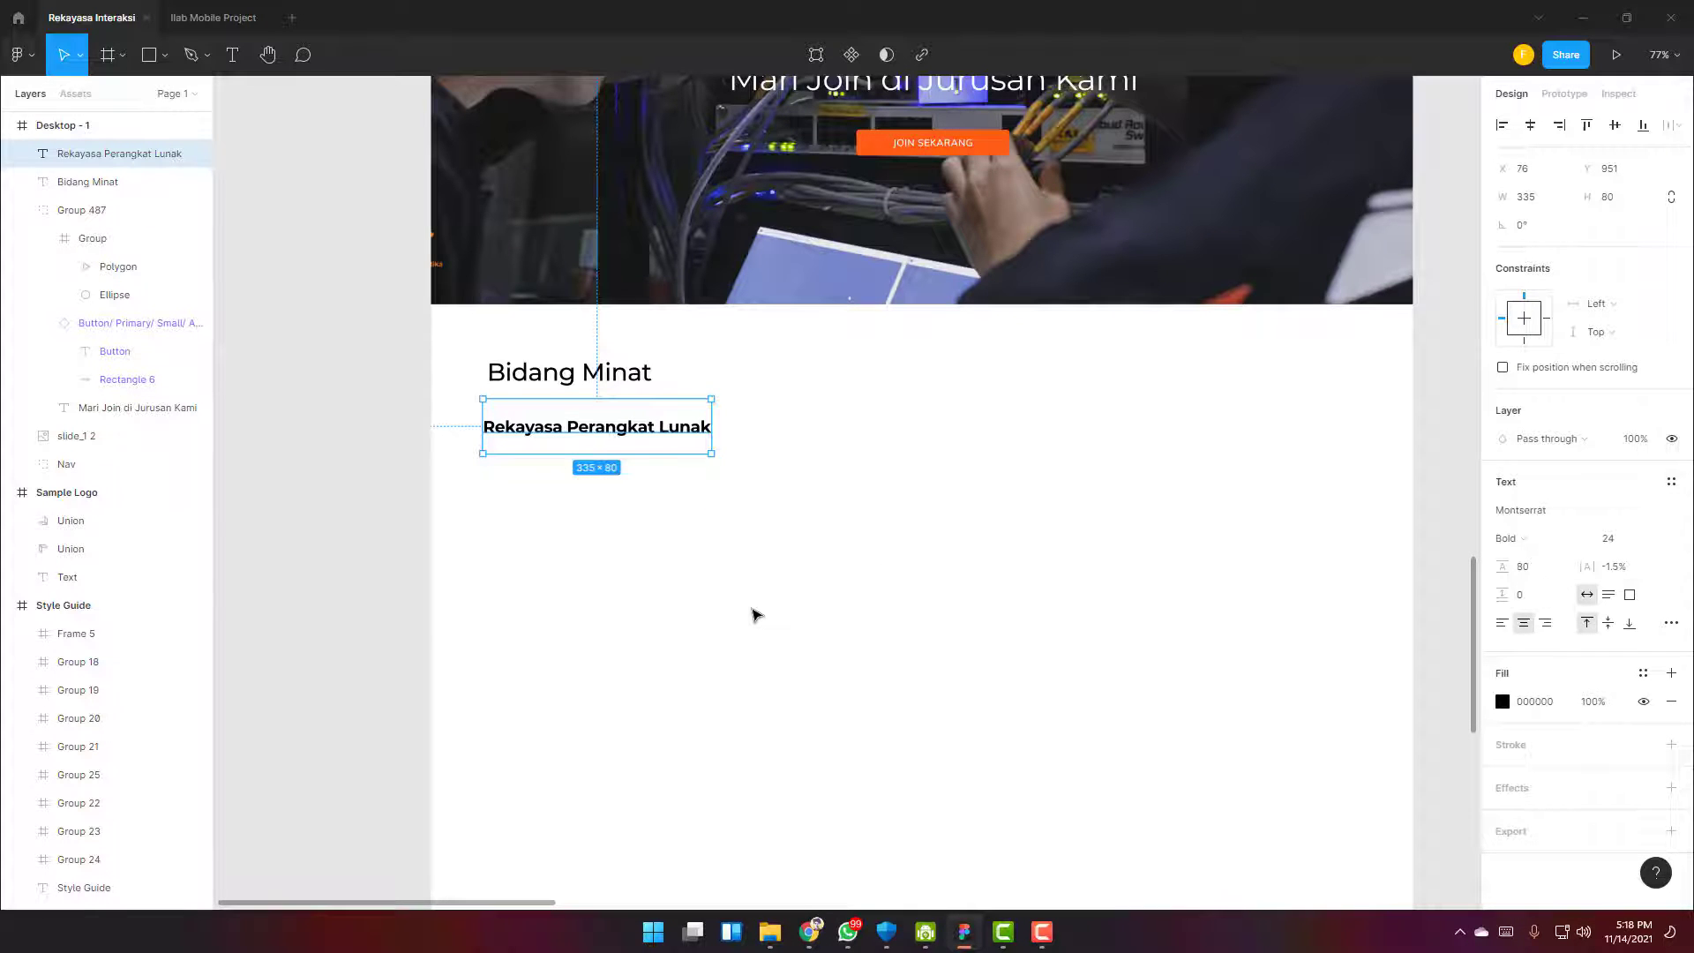
click(753, 615)
drag(567, 428, 604, 433)
Vertically centre the "Rekayasa Perangkat Lunak" text within its text box
double_click(611, 445)
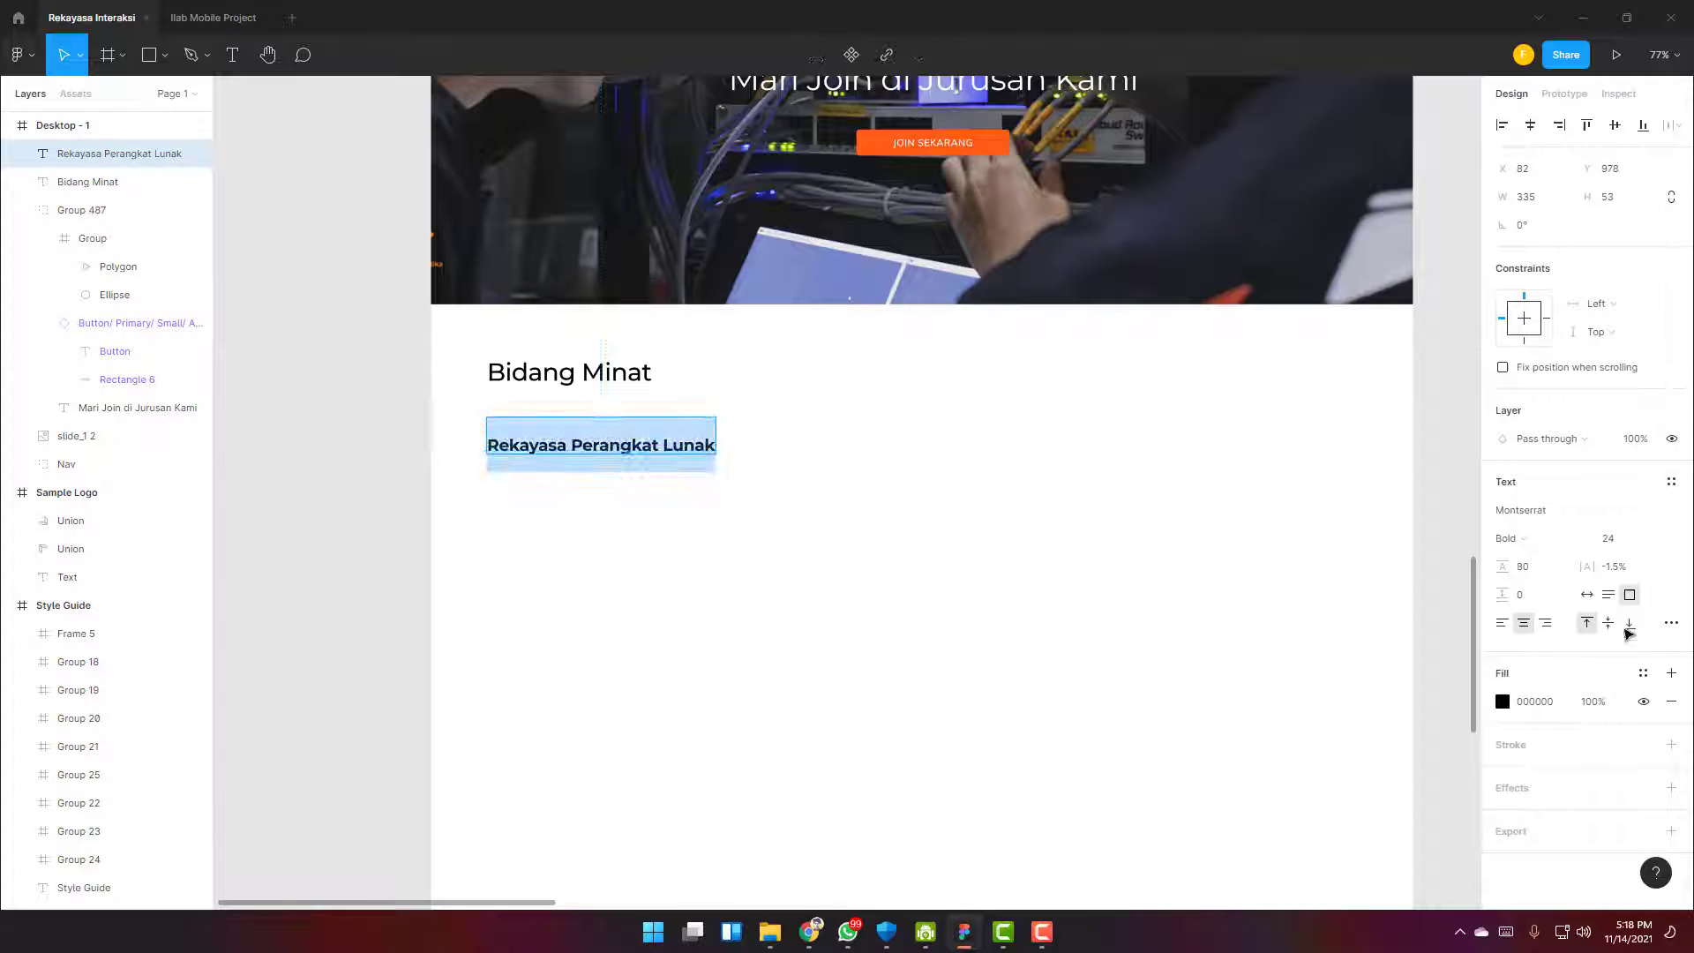
click(1608, 622)
click(651, 504)
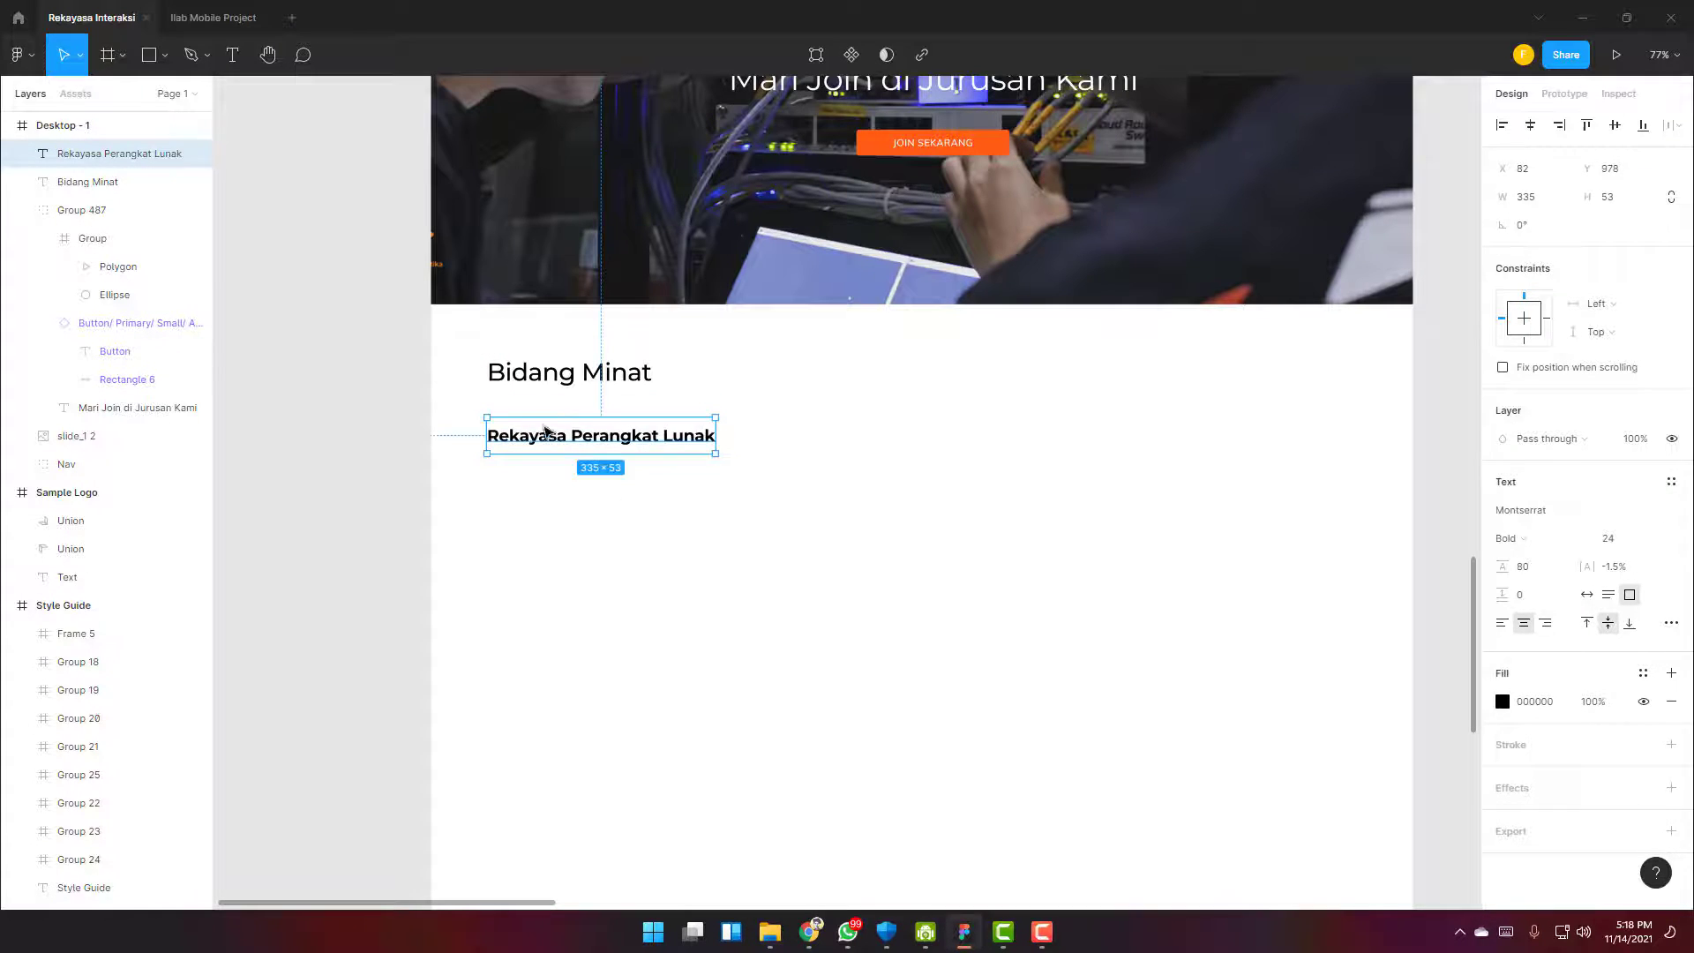
Move the "Rekayasa Perangkat Lunak" text further down to widen the gap below "Bidang Minat"
click(593, 503)
scroll(590, 497, up, 3)
click(632, 389)
scroll(599, 414, up, 1)
drag(598, 414, 604, 460)
click(997, 591)
scroll(996, 591, down, 10)
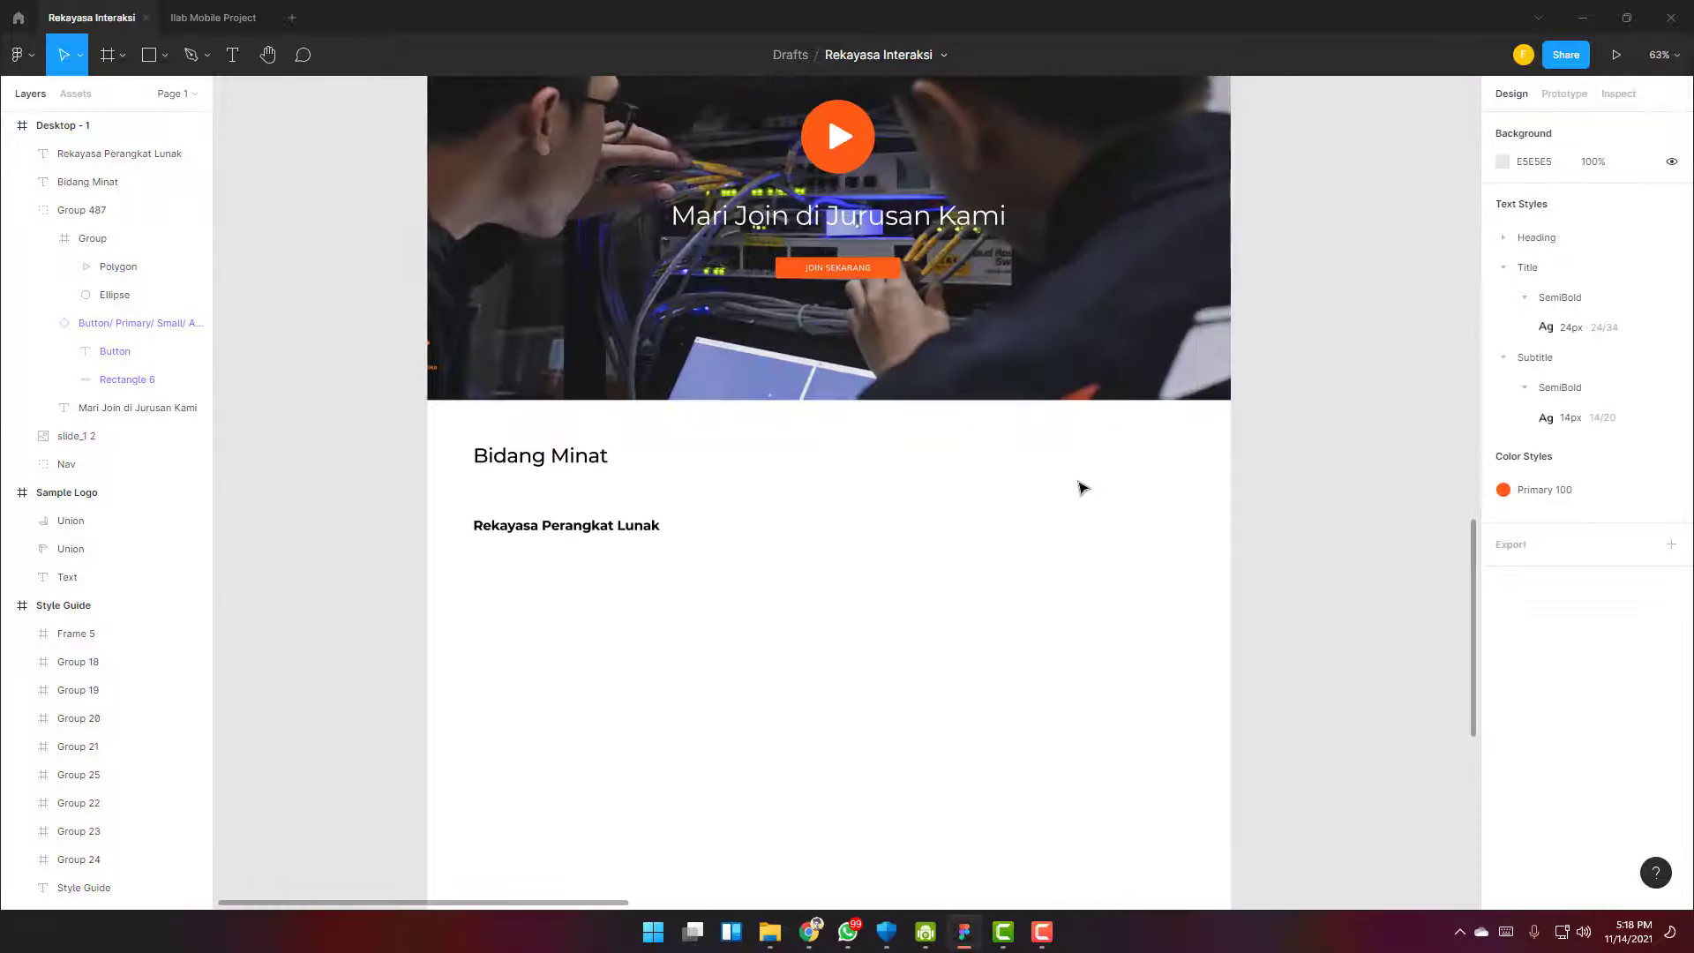
Copy the black "Lorem Ipsum is simply dummy text" paragraph from the loose items on the canvas into Desktop - 1
scroll(1198, 333, right, 8)
scroll(1198, 333, up, 4)
scroll(1234, 465, up, 3)
scroll(1234, 465, left, 3)
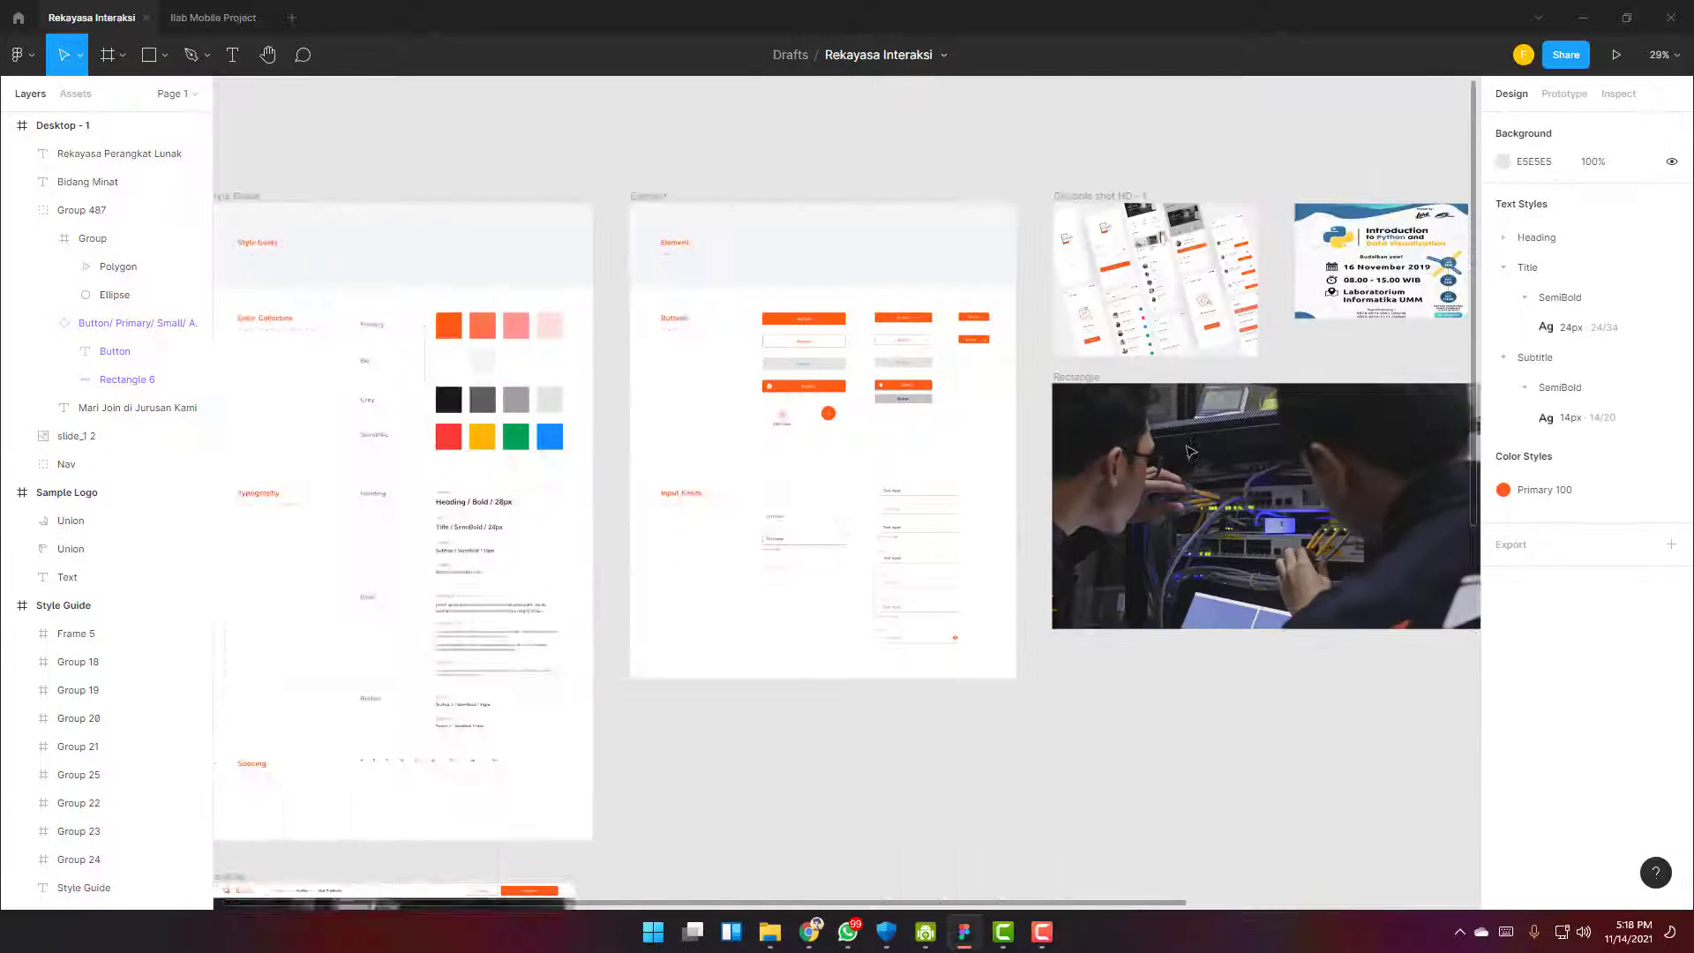
scroll(919, 382, up, 3)
scroll(918, 382, right, 9)
click(790, 547)
scroll(599, 733, left, 7)
scroll(599, 733, left, 5)
scroll(661, 719, down, 10)
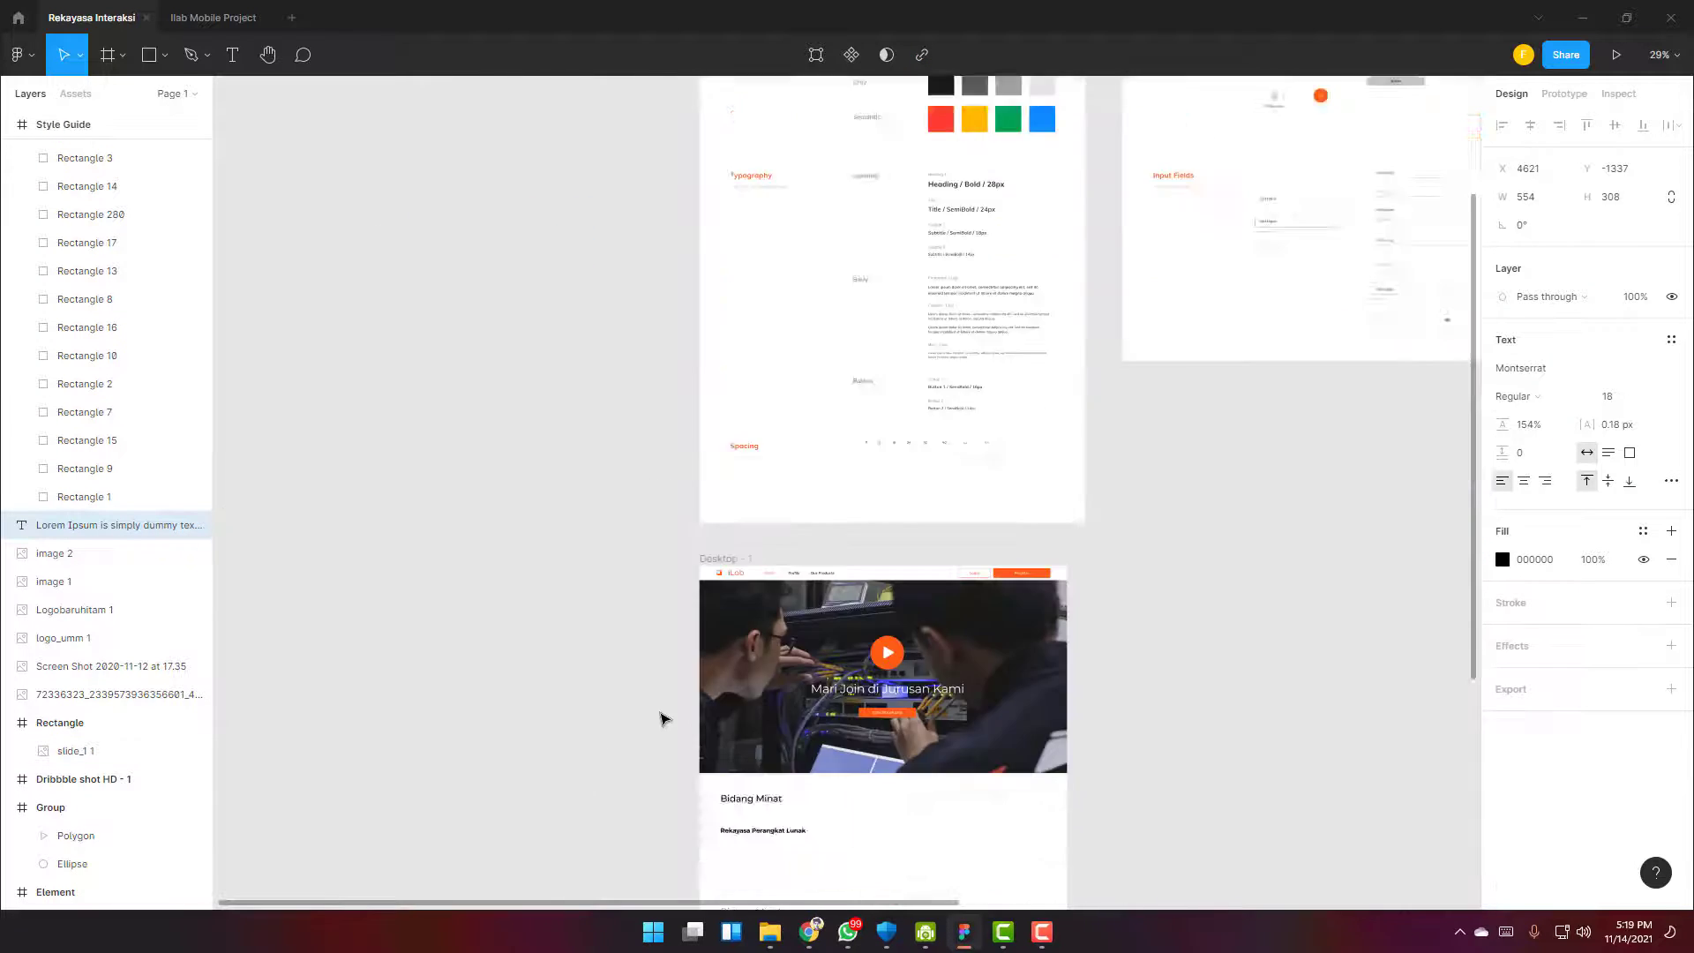
click(840, 389)
key(ctrl+v)
Place the Lorem Ipsum paragraph directly below the "Rekayasa Perangkat Lunak" heading, aligned with its start at X 82
scroll(795, 333, up, 5)
drag(937, 678, 817, 215)
scroll(807, 207, up, 4)
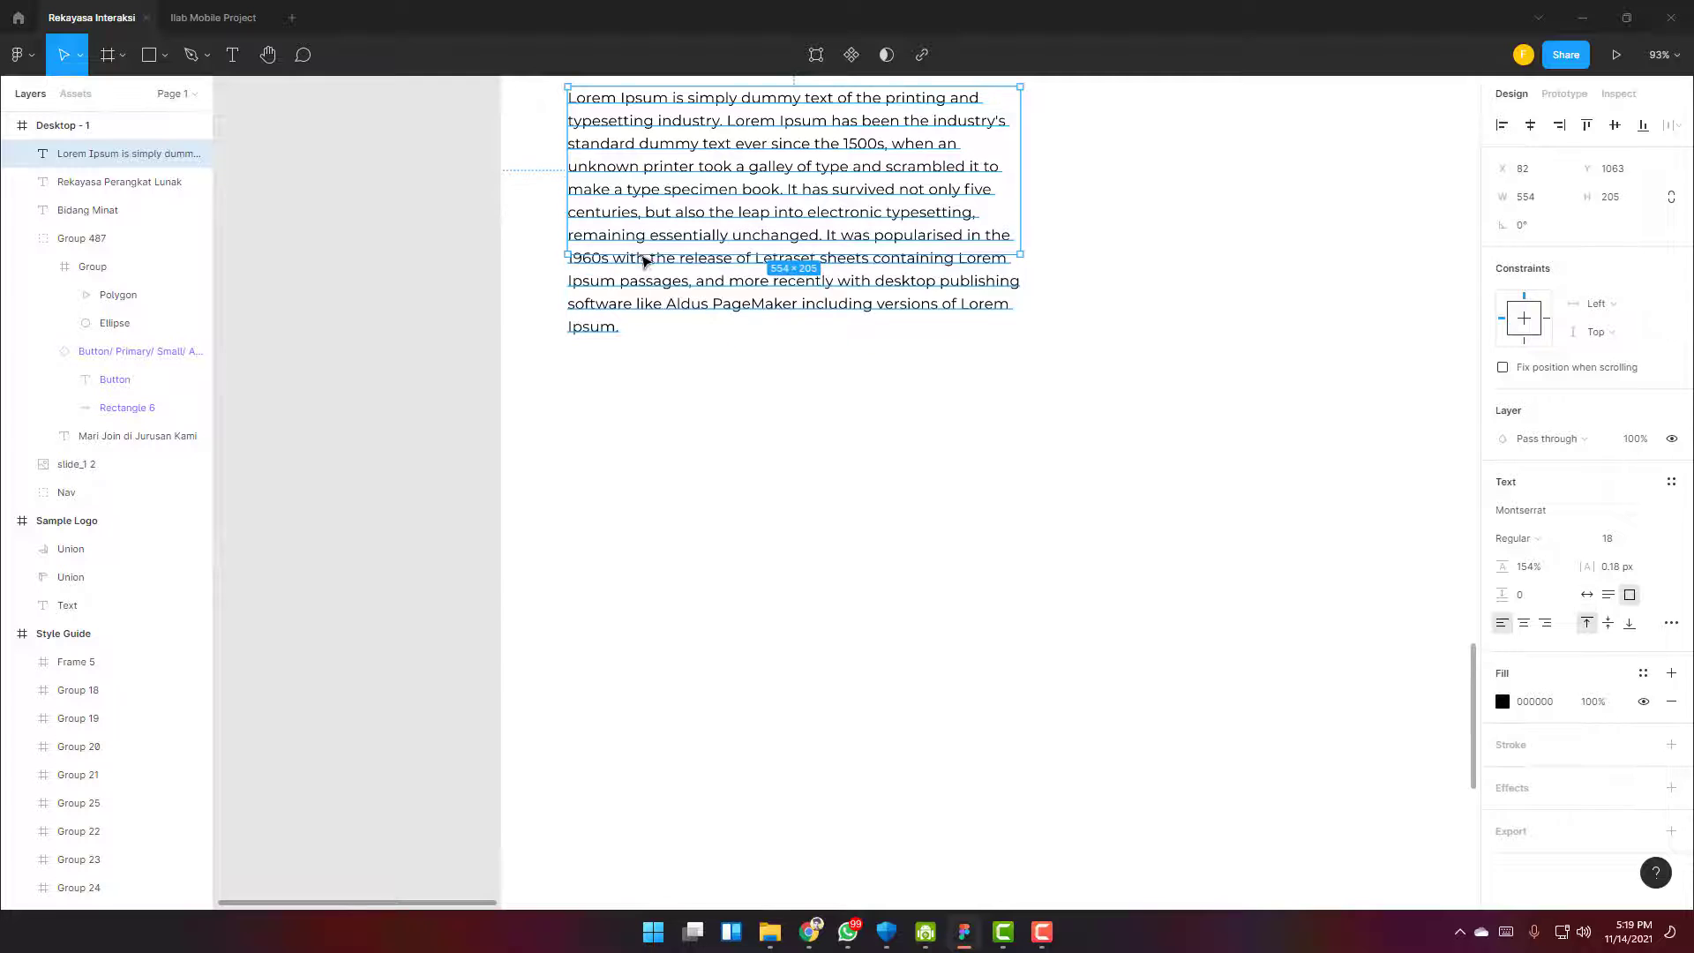
Shorten the Lorem Ipsum paragraph so that it ends after "make a type specimen book."
double_click(624, 326)
drag(627, 329, 641, 229)
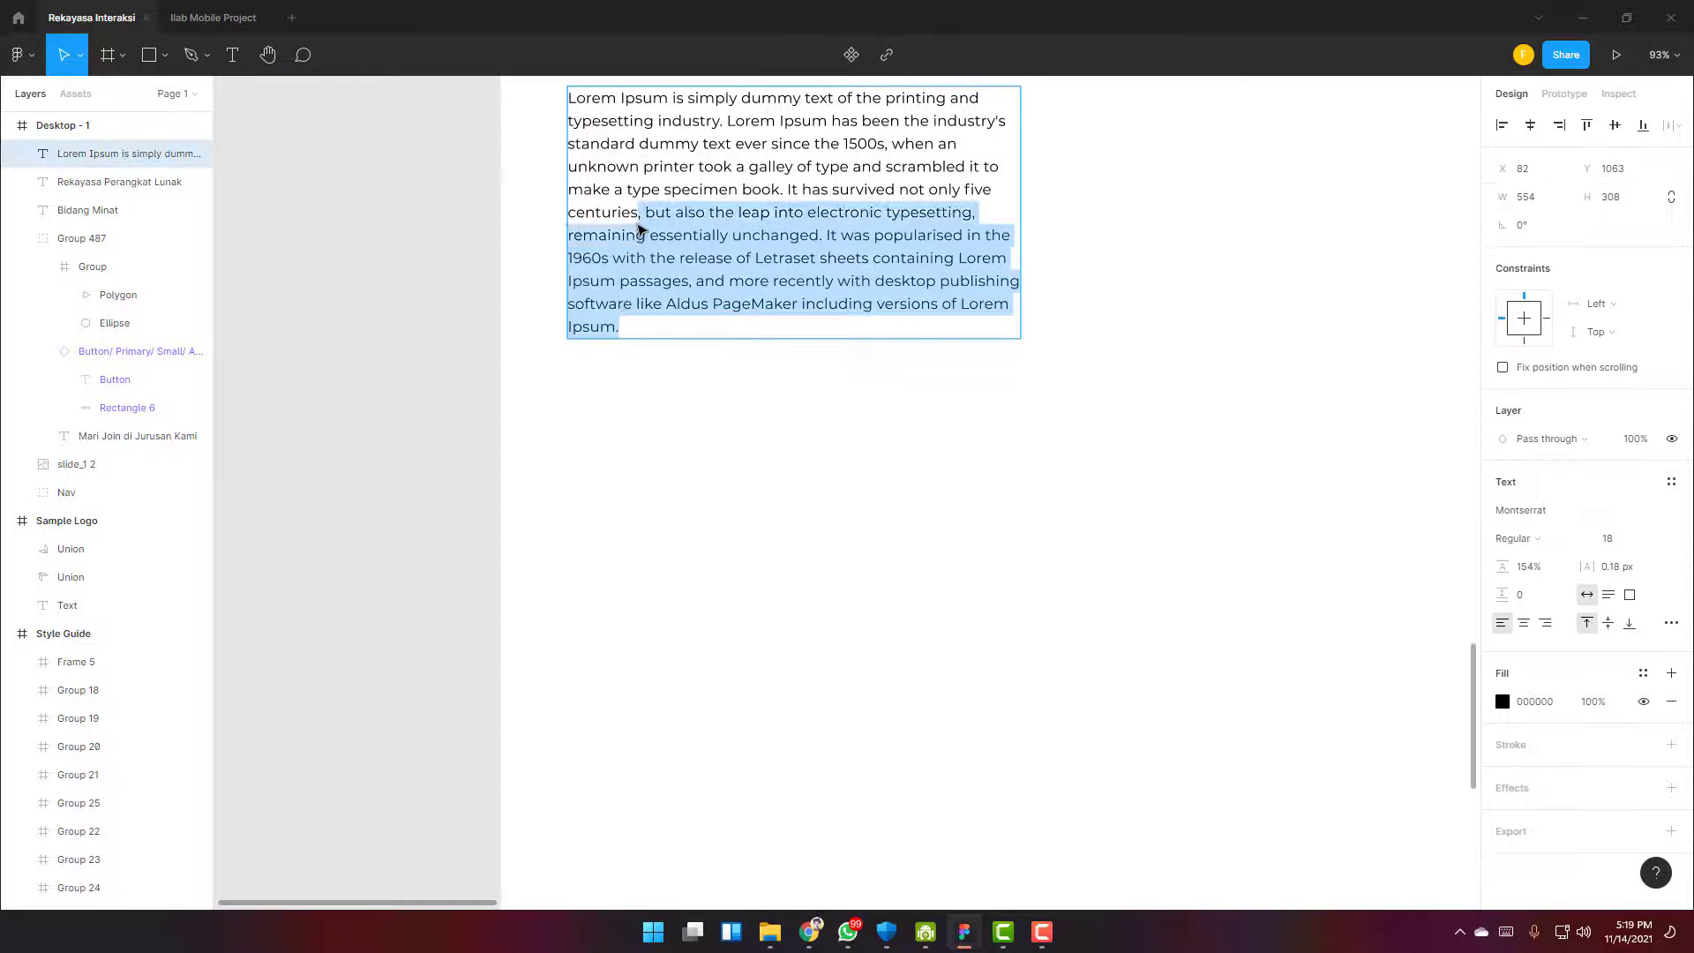
drag(787, 208, 791, 189)
key(BackSpace)
key(Escape)
scroll(985, 520, up, 5)
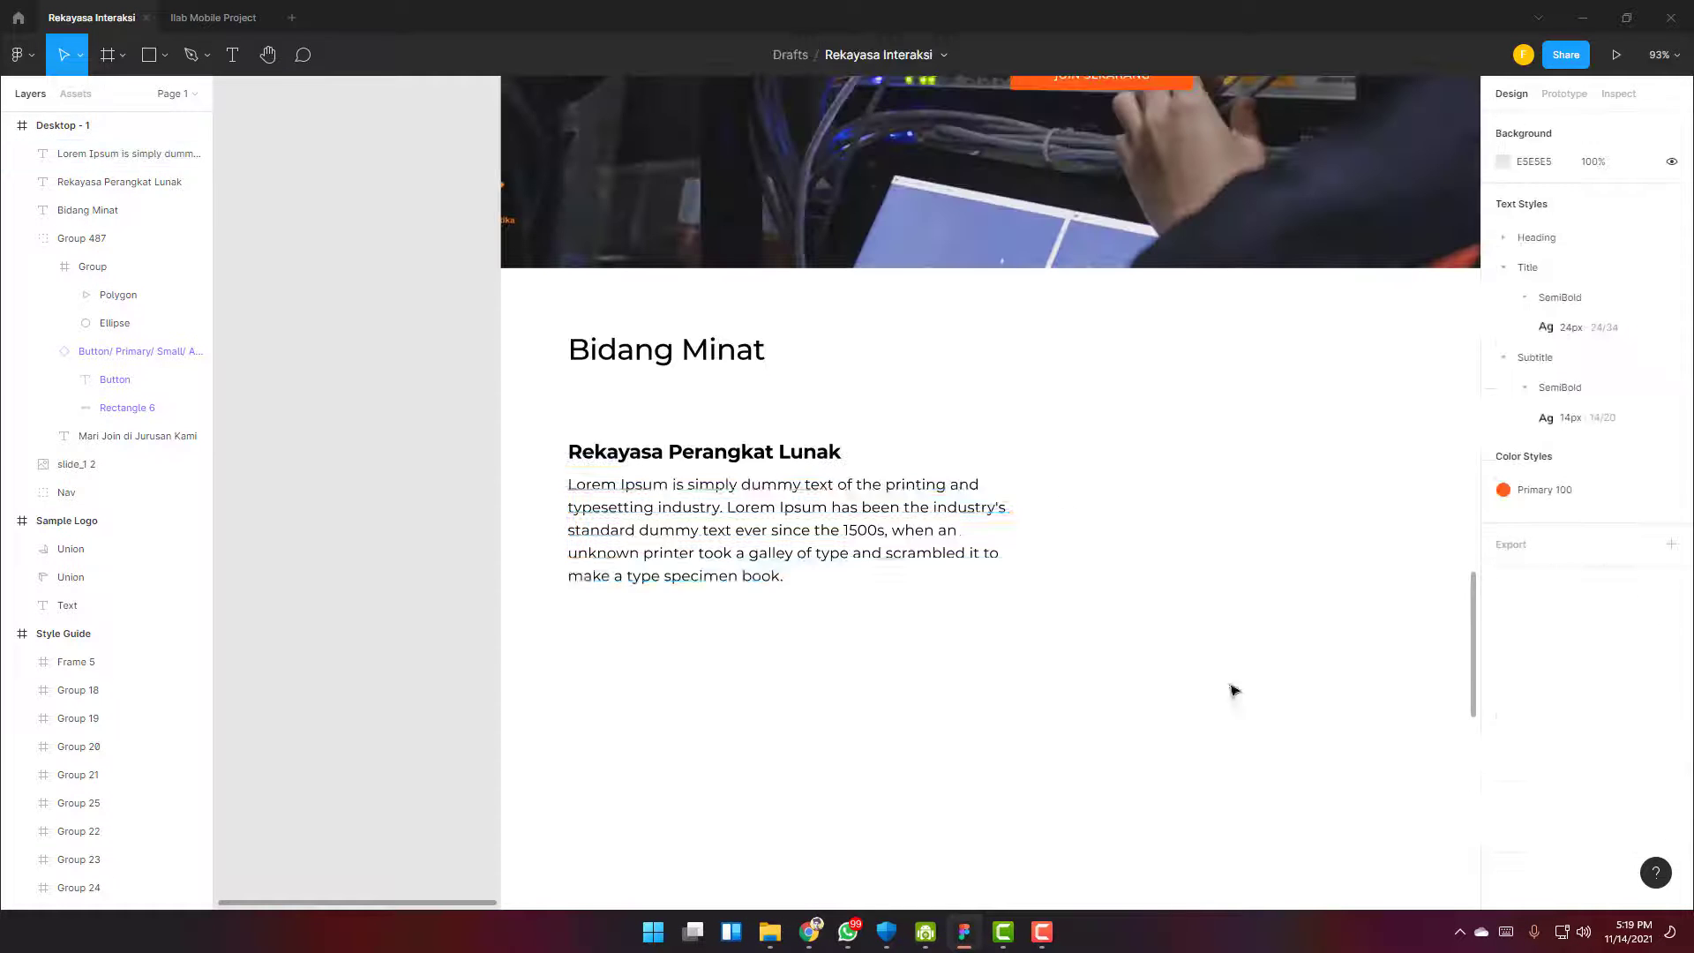
click(1115, 597)
Copy the Button/ Primary/ Small/ Stroke component from the Element frame and place it below the paragraph at X 82
scroll(1115, 597, up, 7)
scroll(1115, 595, right, 9)
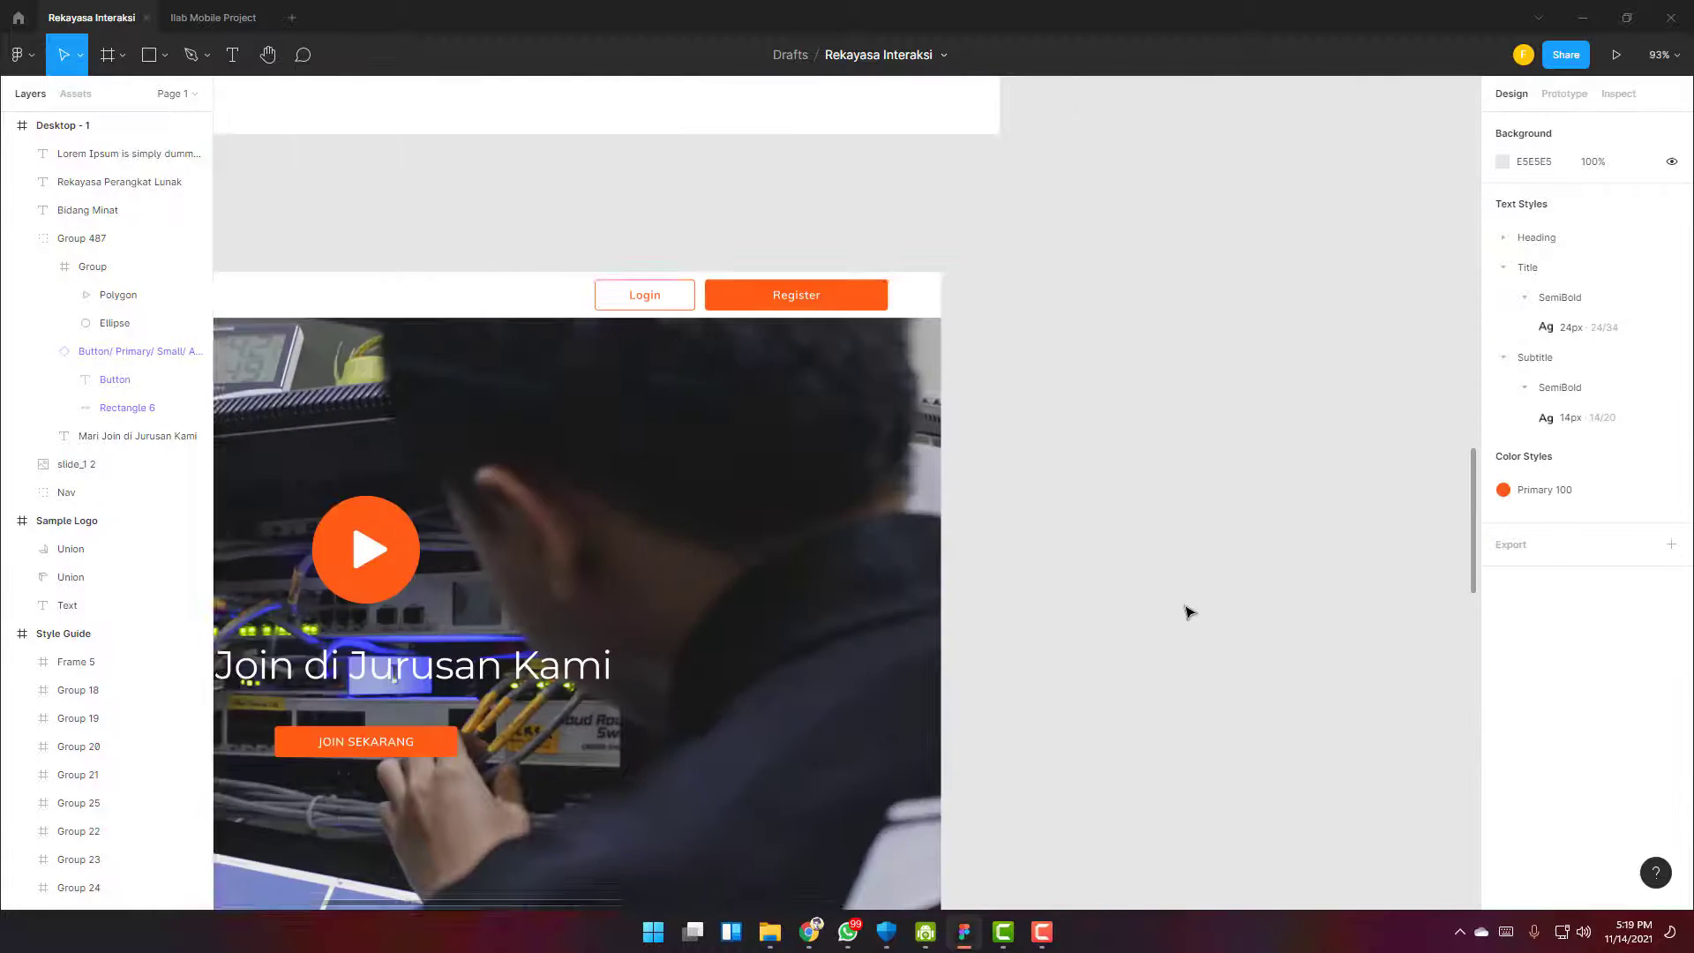
scroll(1194, 615, down, 4)
scroll(1196, 616, up, 4)
scroll(1164, 617, left, 4)
click(962, 331)
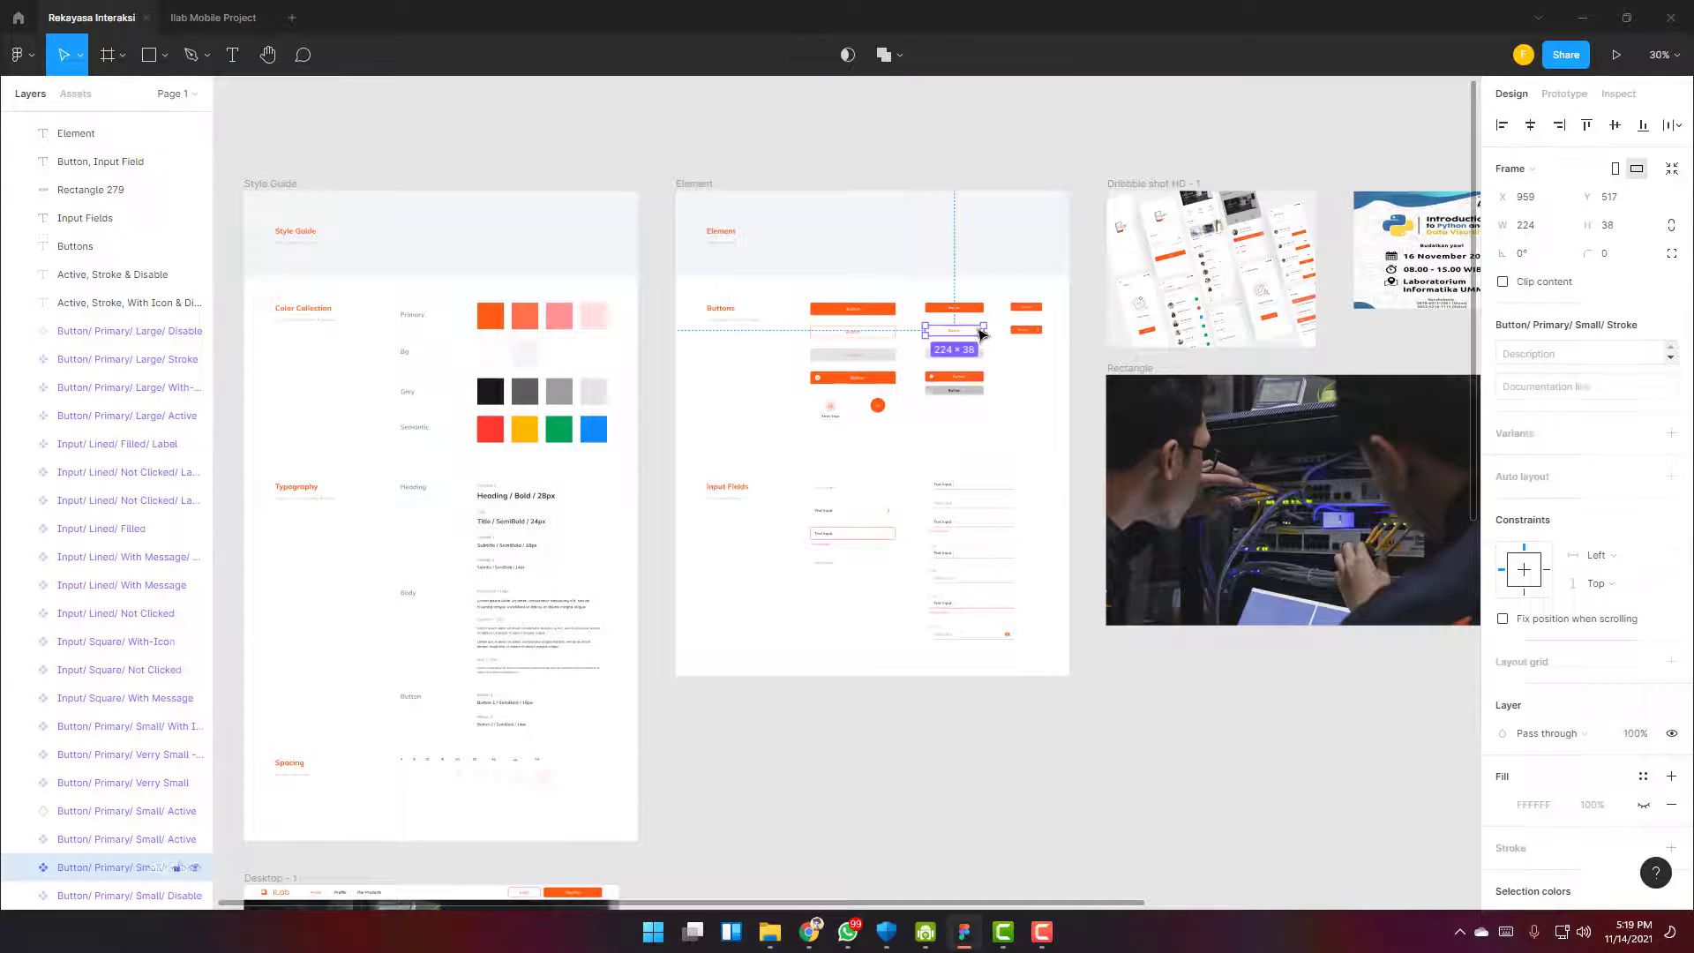
scroll(970, 335, left, 2)
scroll(915, 643, down, 5)
scroll(915, 643, left, 4)
scroll(828, 575, up, 3)
key(ctrl+v)
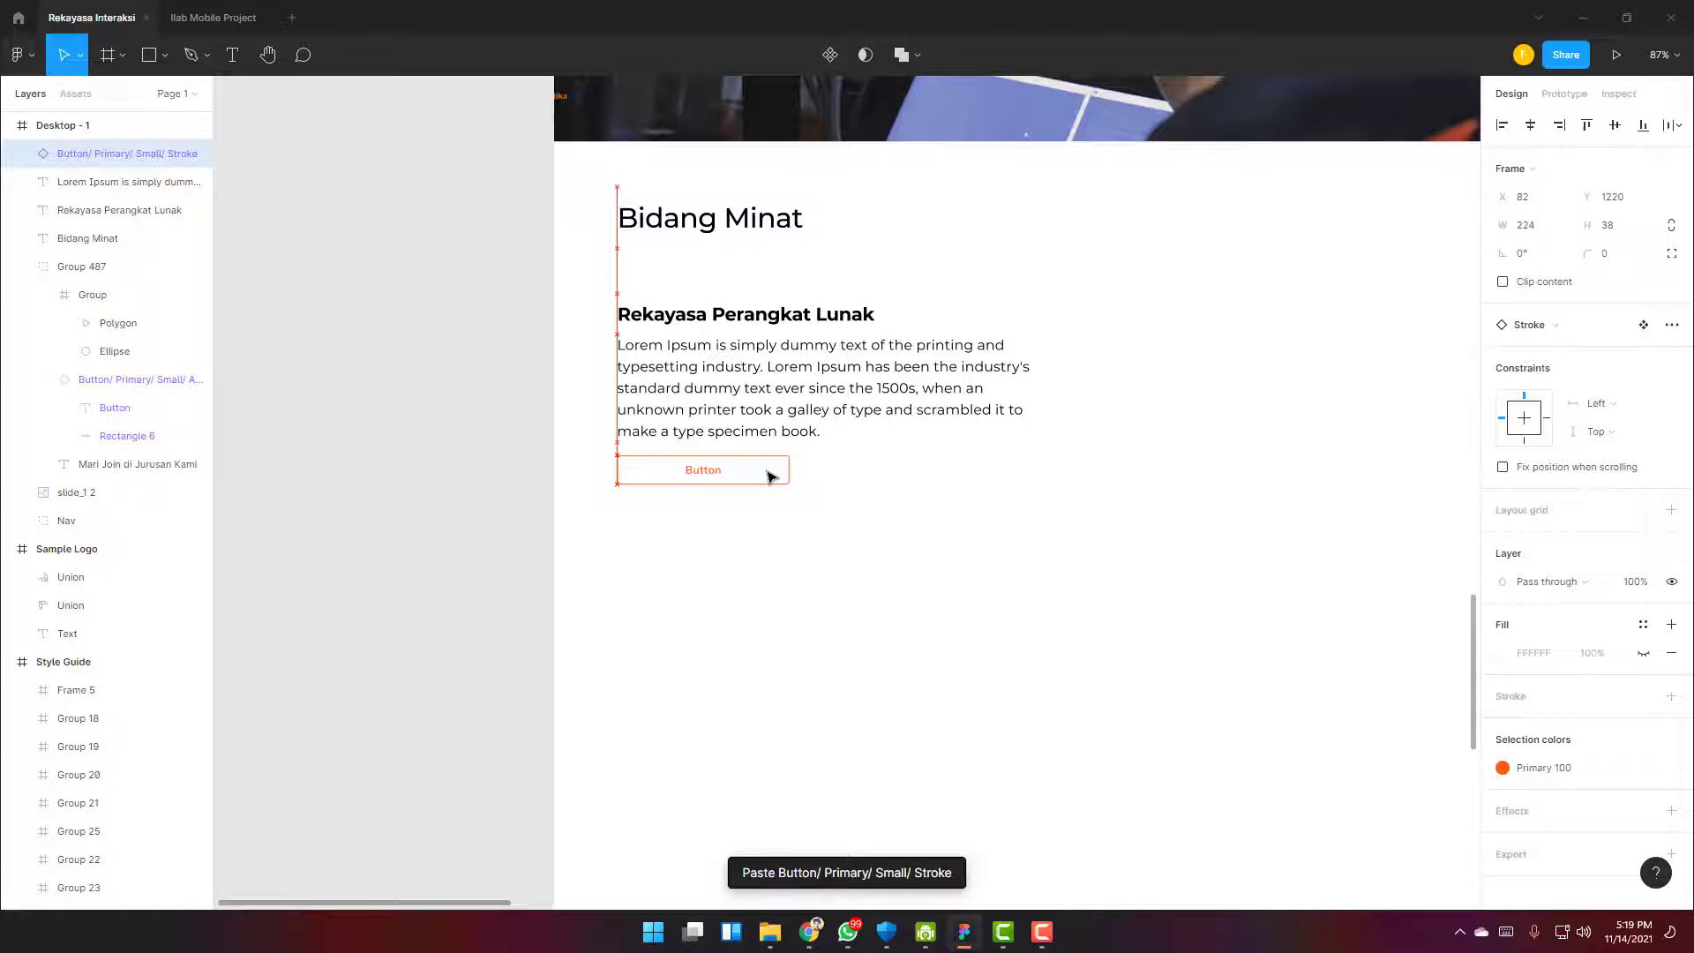
drag(767, 466, 770, 480)
Move the paragraph slightly down to widen the gap below the "Rekayasa Perangkat Lunak" heading
click(785, 351)
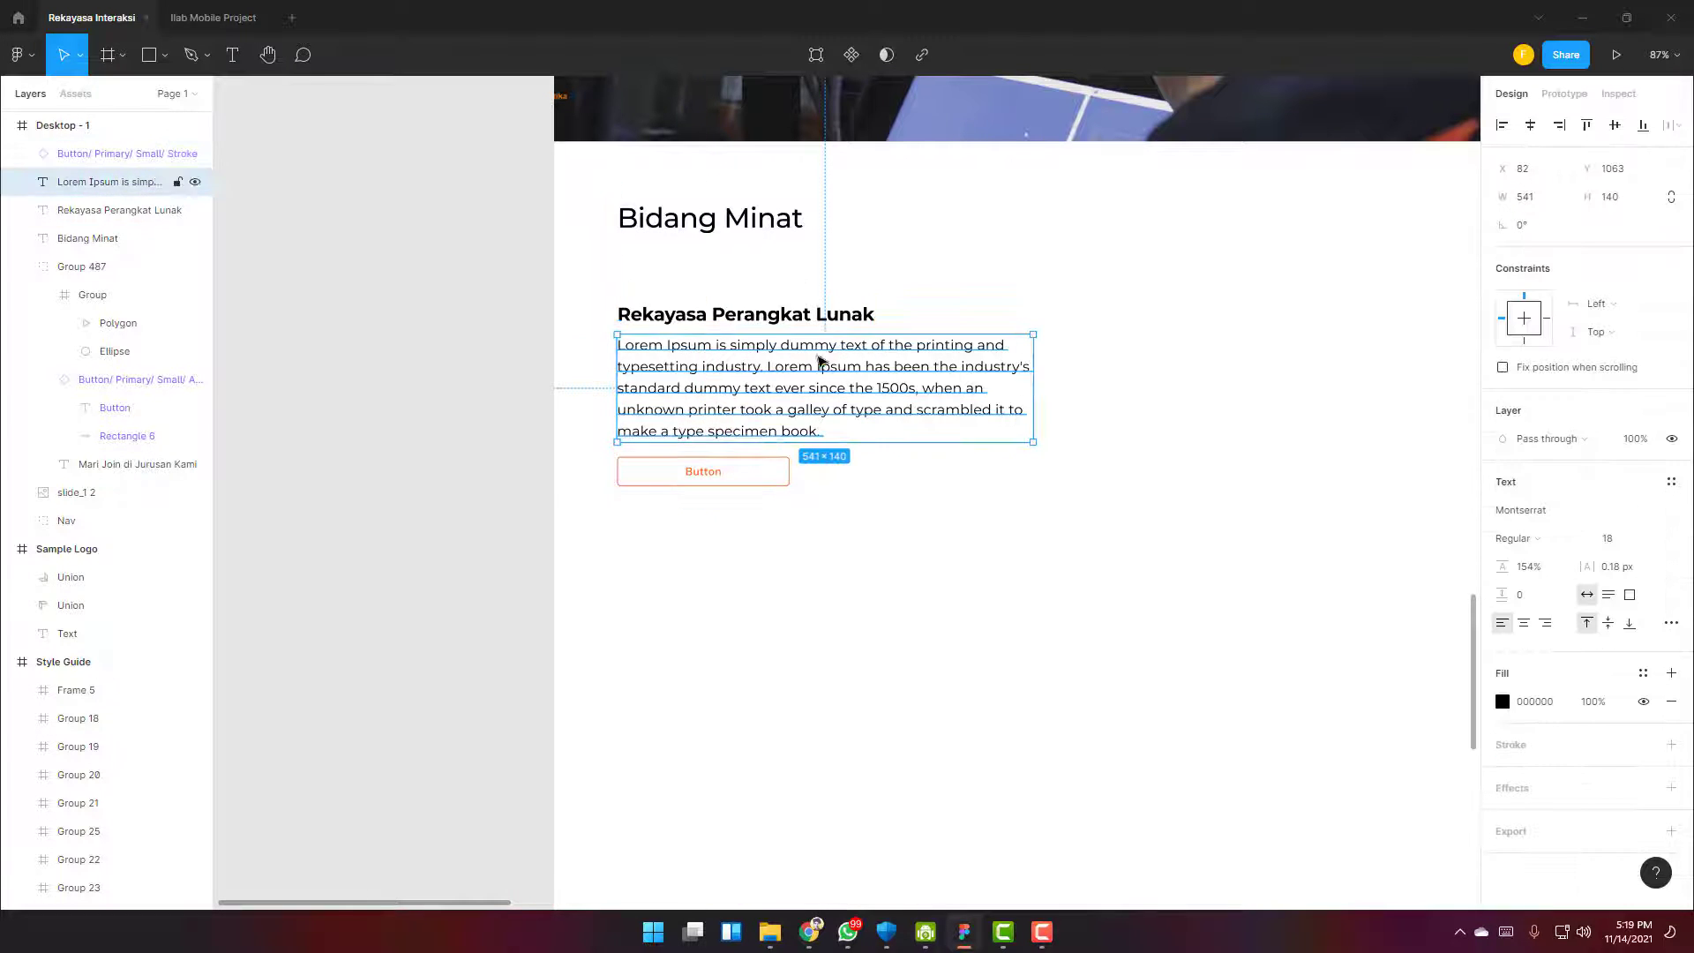
key(shift+Down)
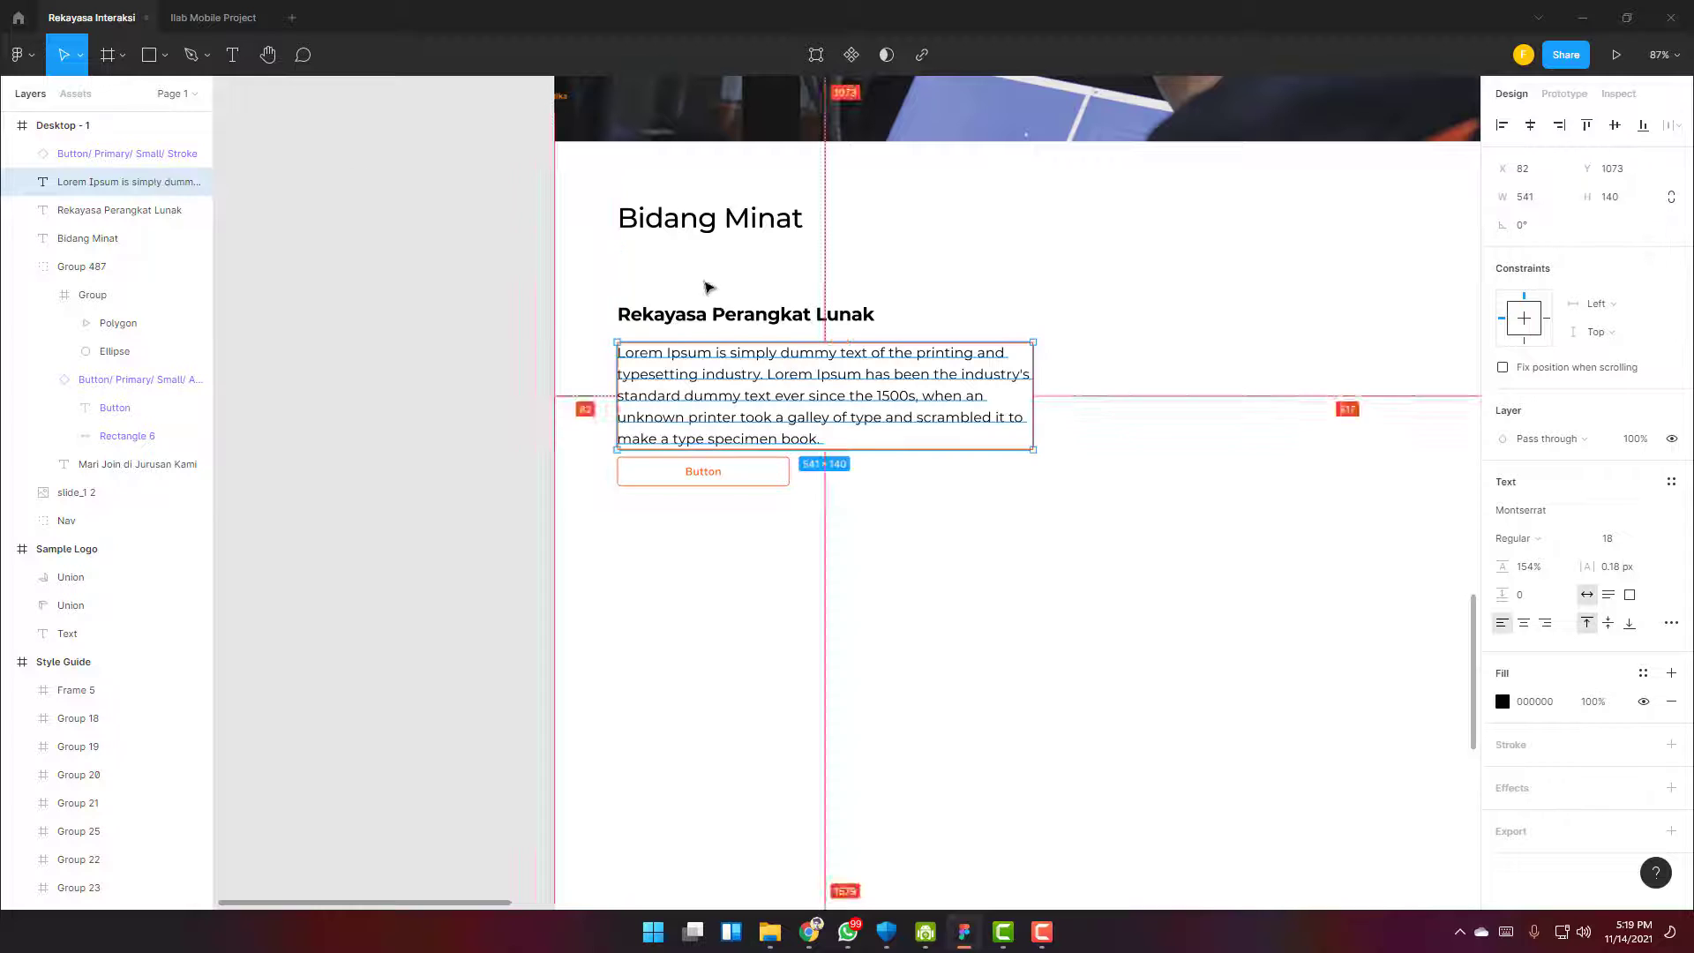
click(726, 477)
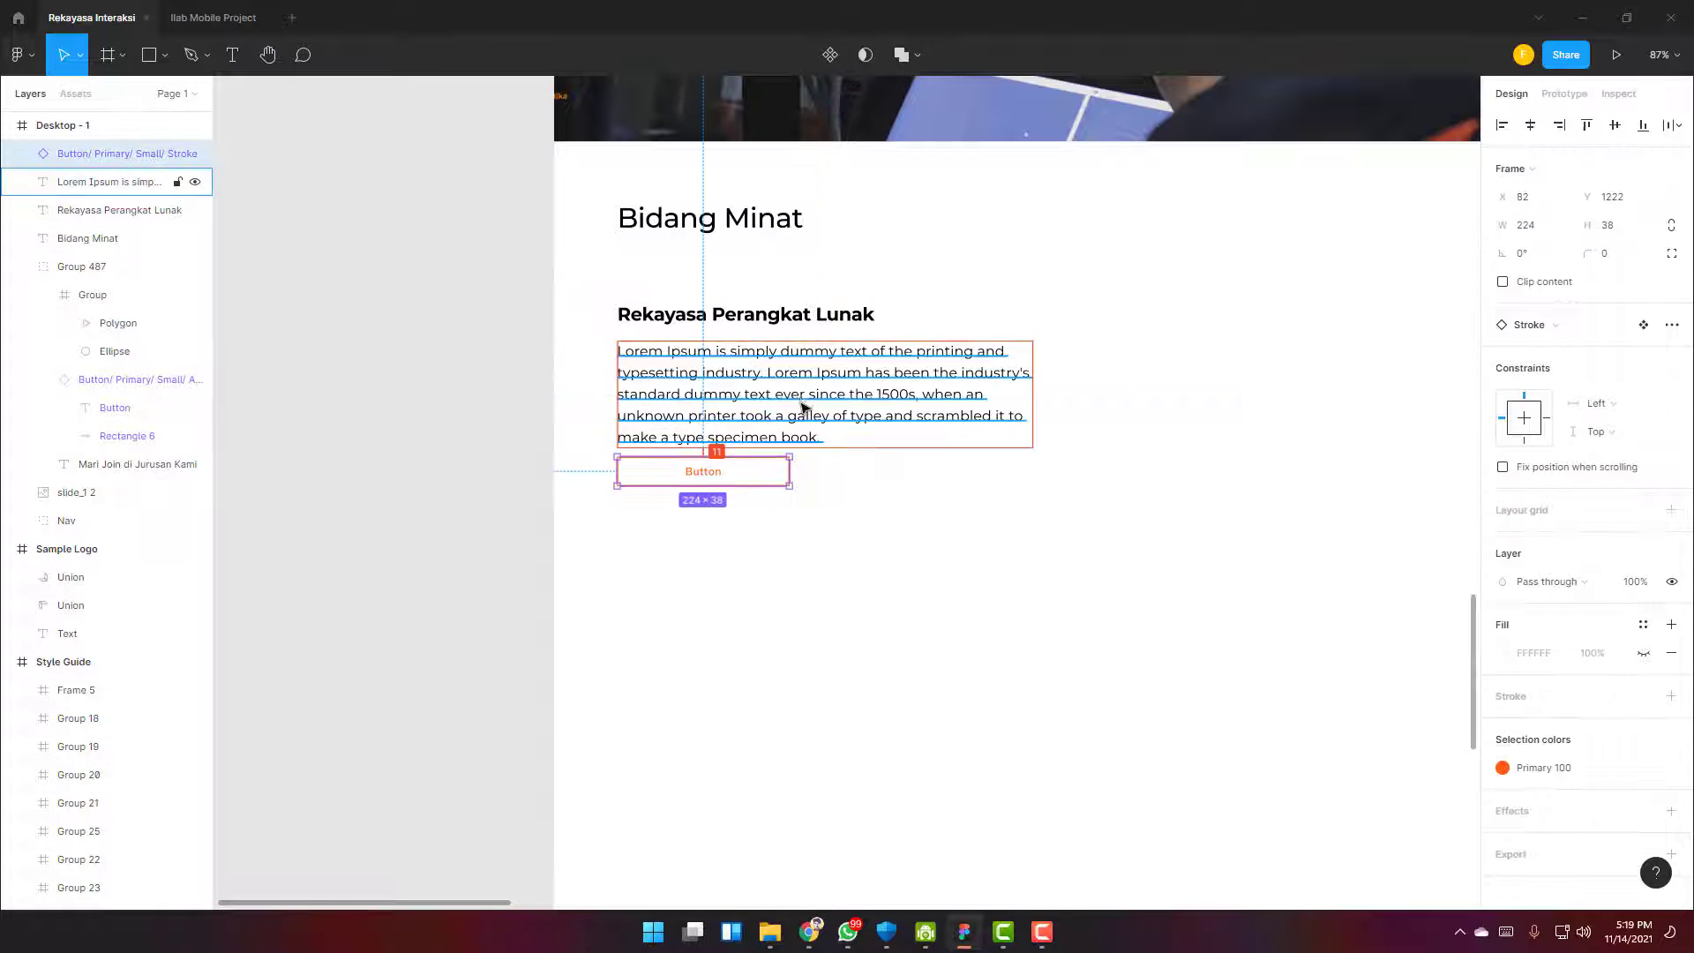
Change the outlined button's label to "Lihat Detail"
double_click(701, 471)
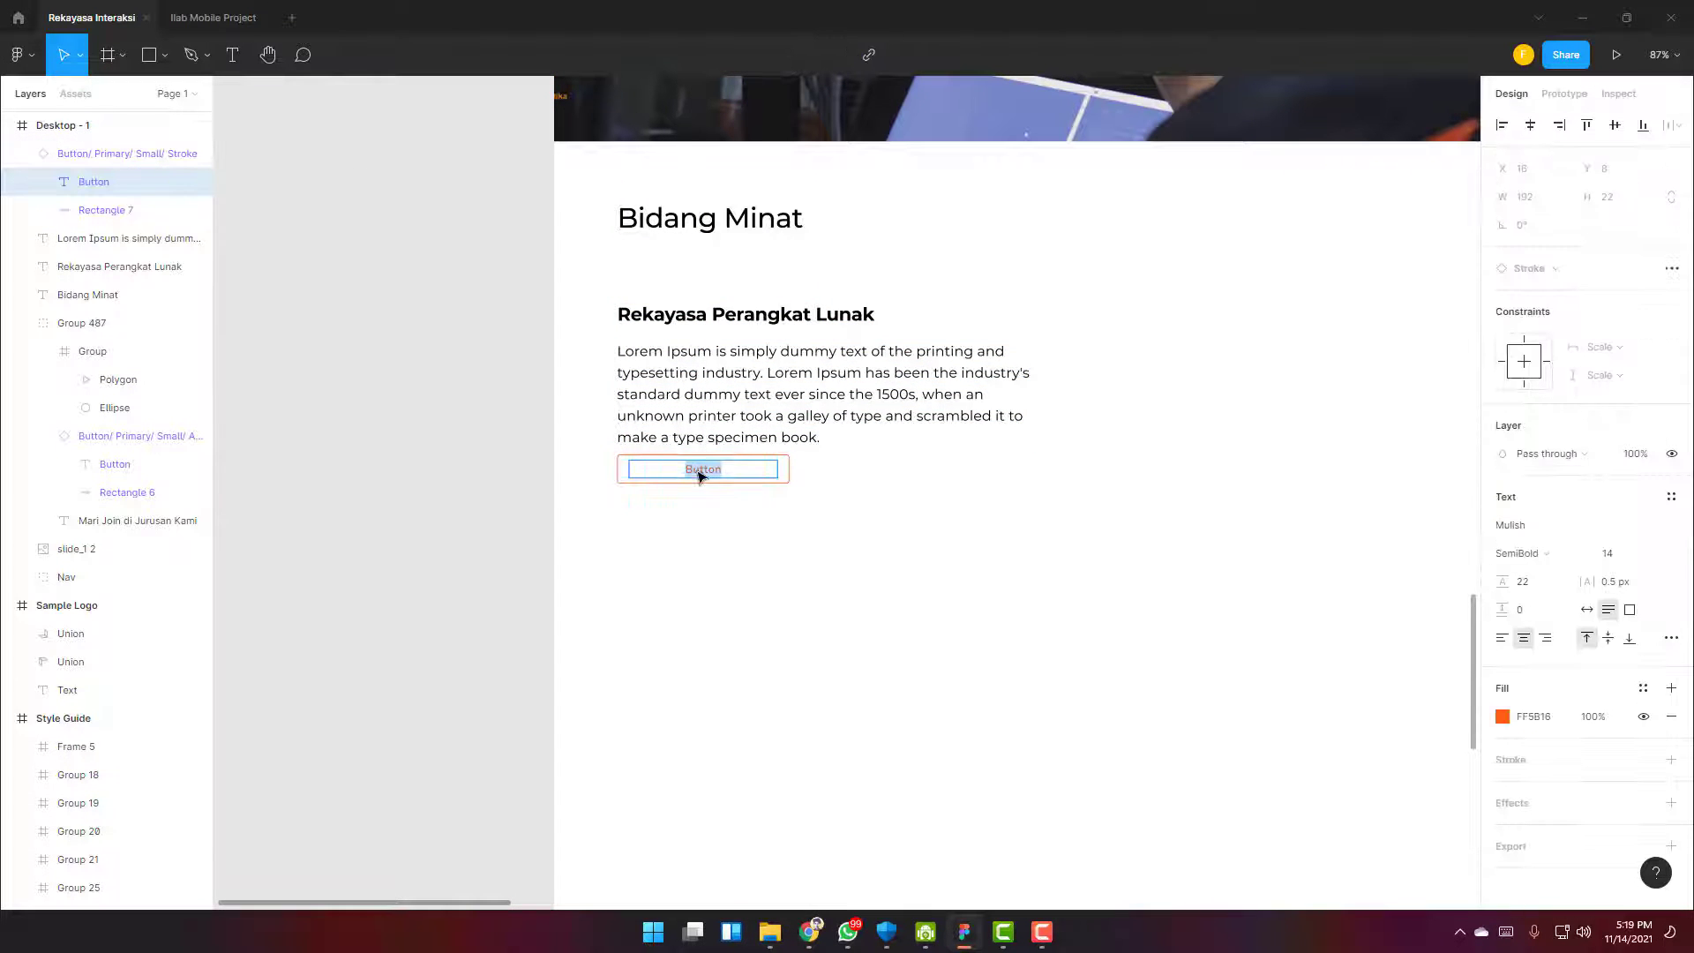
click(1175, 701)
scroll(1118, 626, down, 4)
scroll(1024, 567, up, 5)
Move the "Lihat Detail" button down to Y 1227, leaving a gap below the paragraph
click(901, 463)
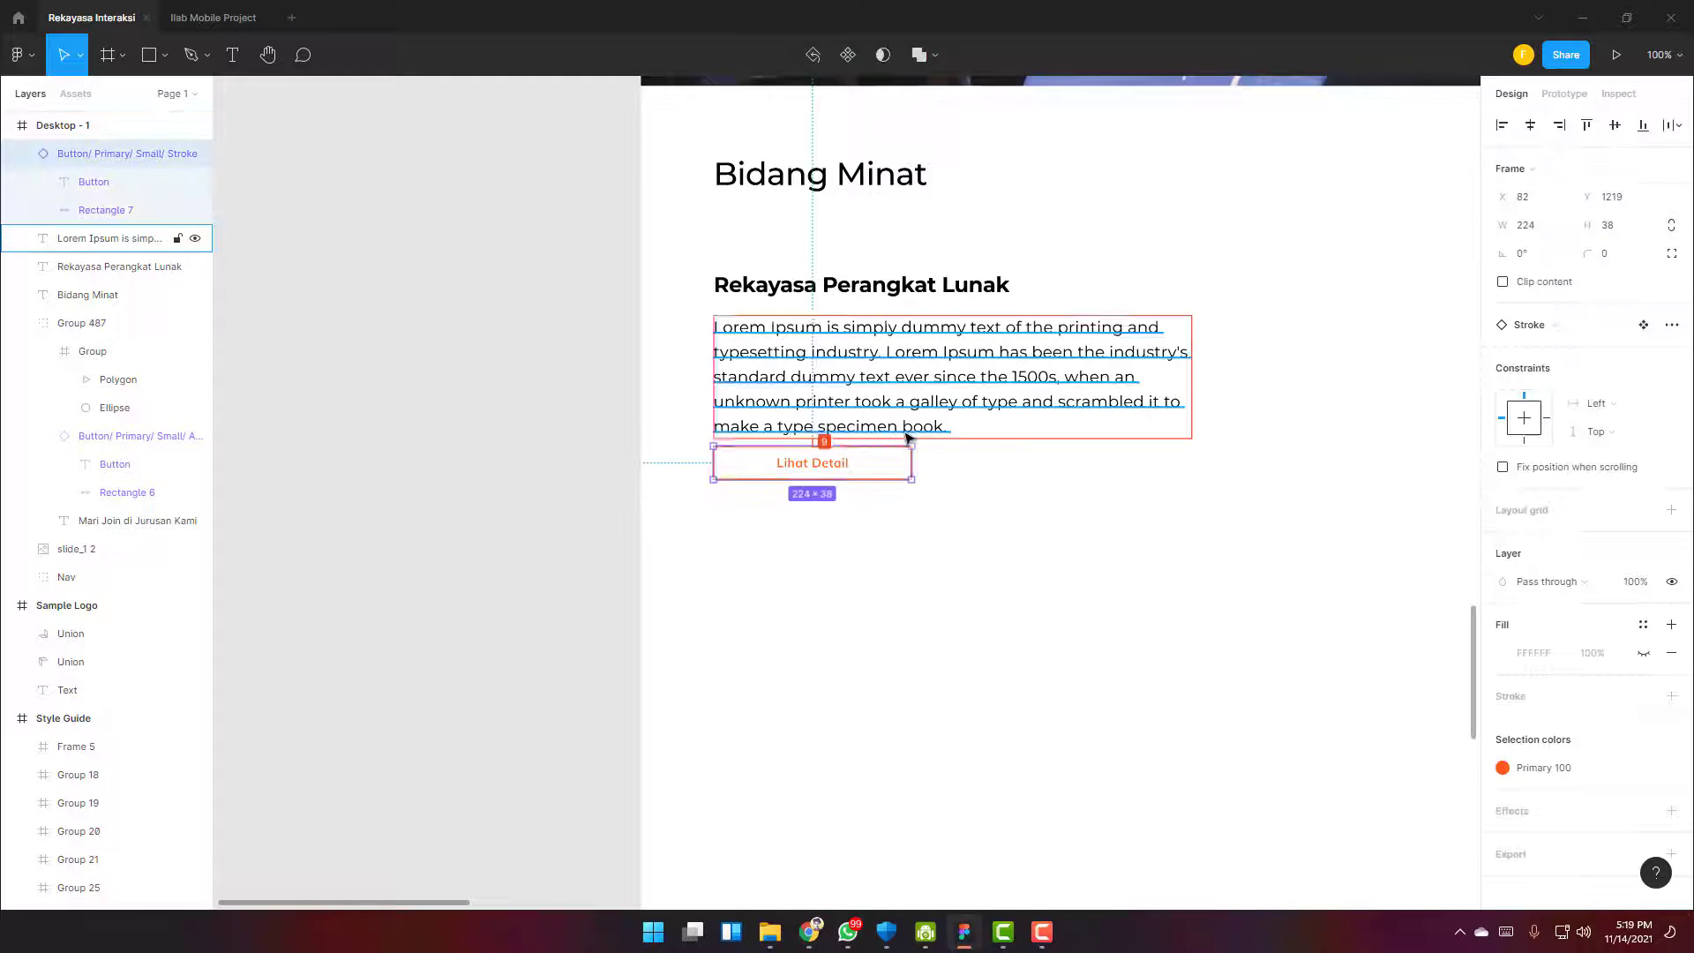
key(shift+Down)
key(Down)
key(Up)
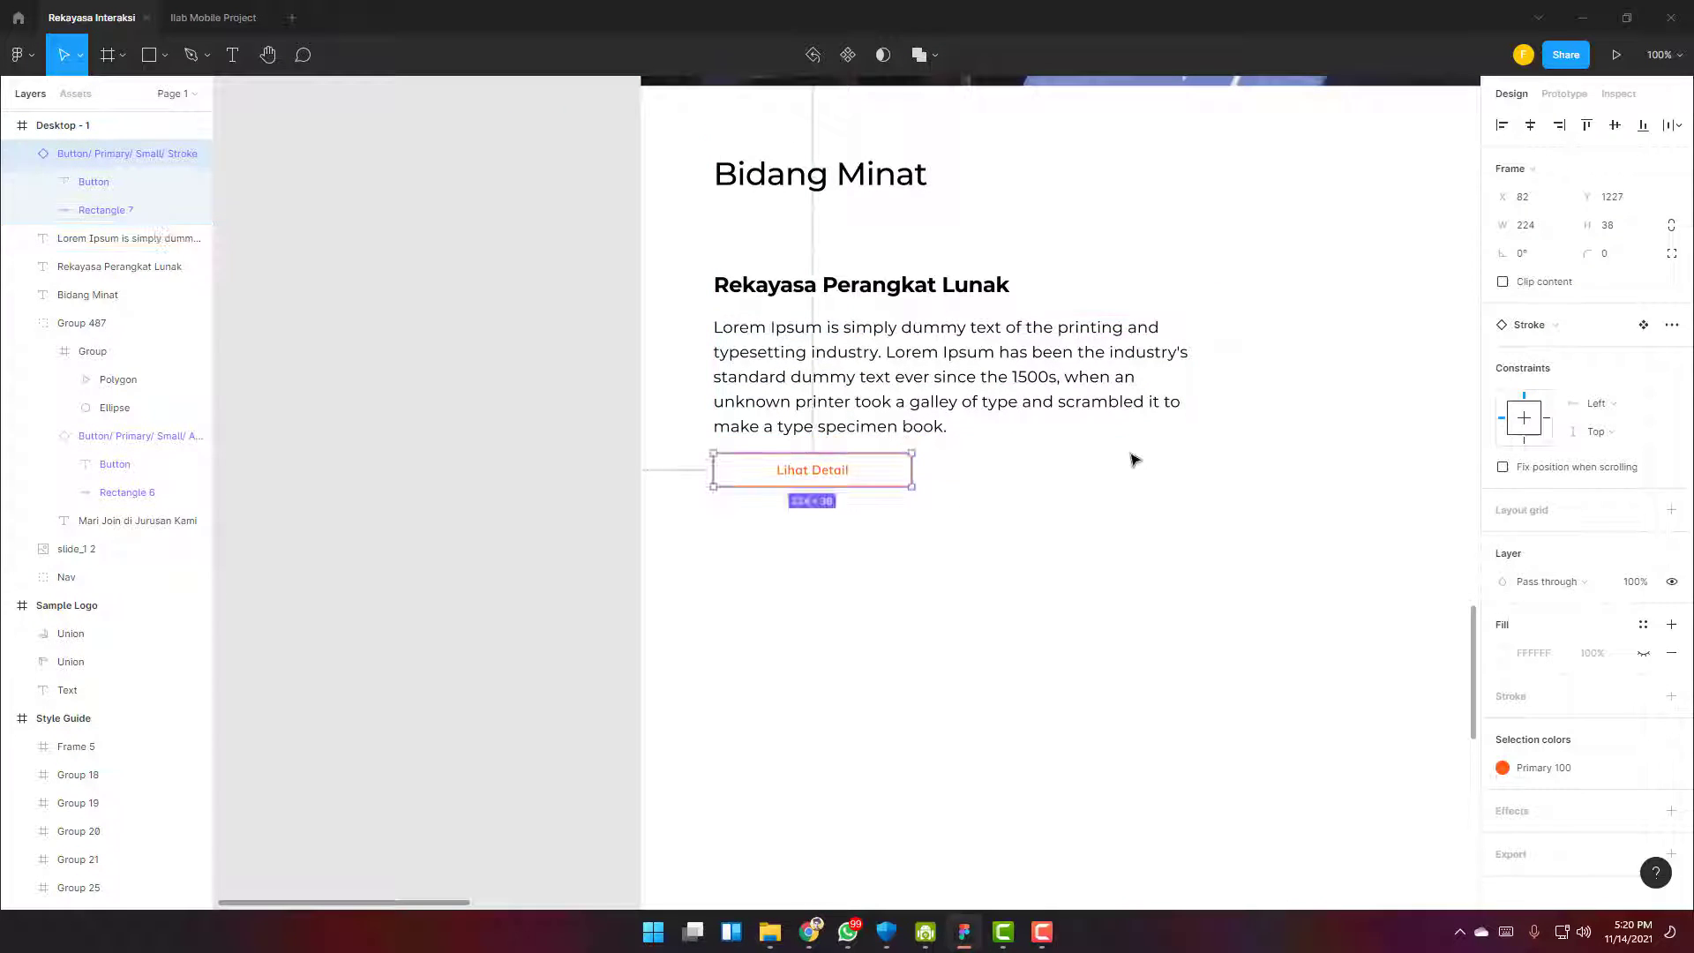
click(1085, 540)
Move the paragraph and the "Lihat Detail" button together 10 px further below the heading
scroll(1078, 544, down, 4)
scroll(1077, 545, up, 5)
click(812, 471)
shift+click(843, 359)
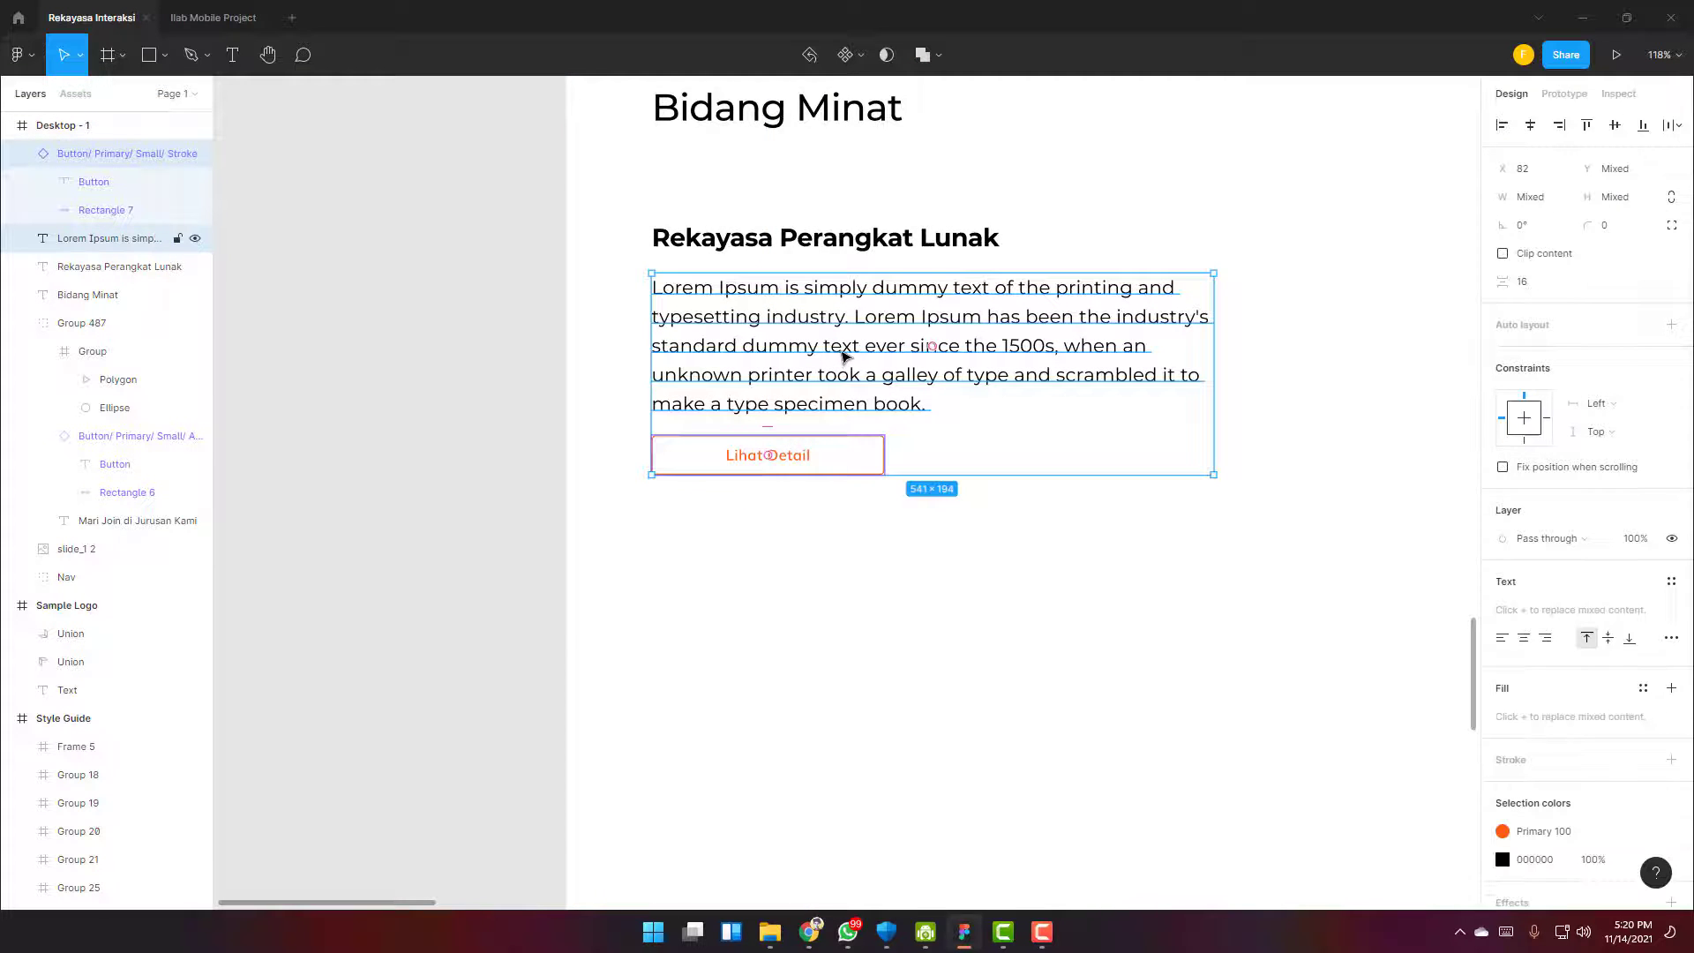
key(shift+Down)
Move only the "Lihat Detail" button down to Y 1257 for more space below the paragraph
click(841, 471)
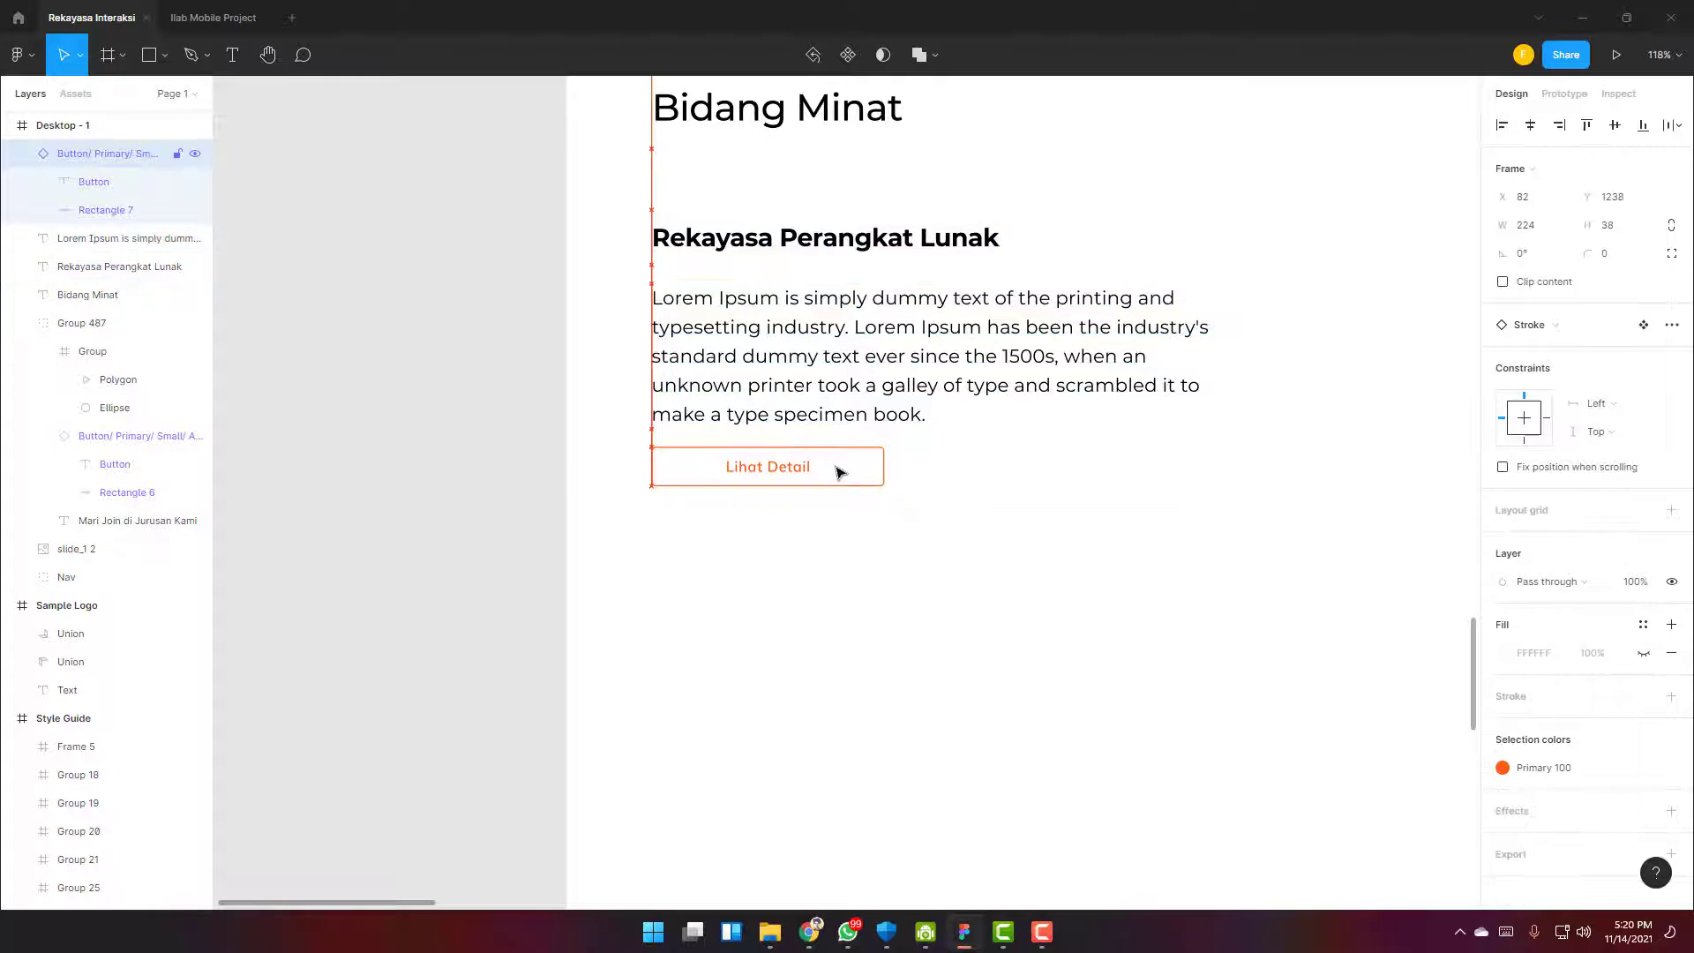
key(Down)
key(Down)
key(shift+Down)
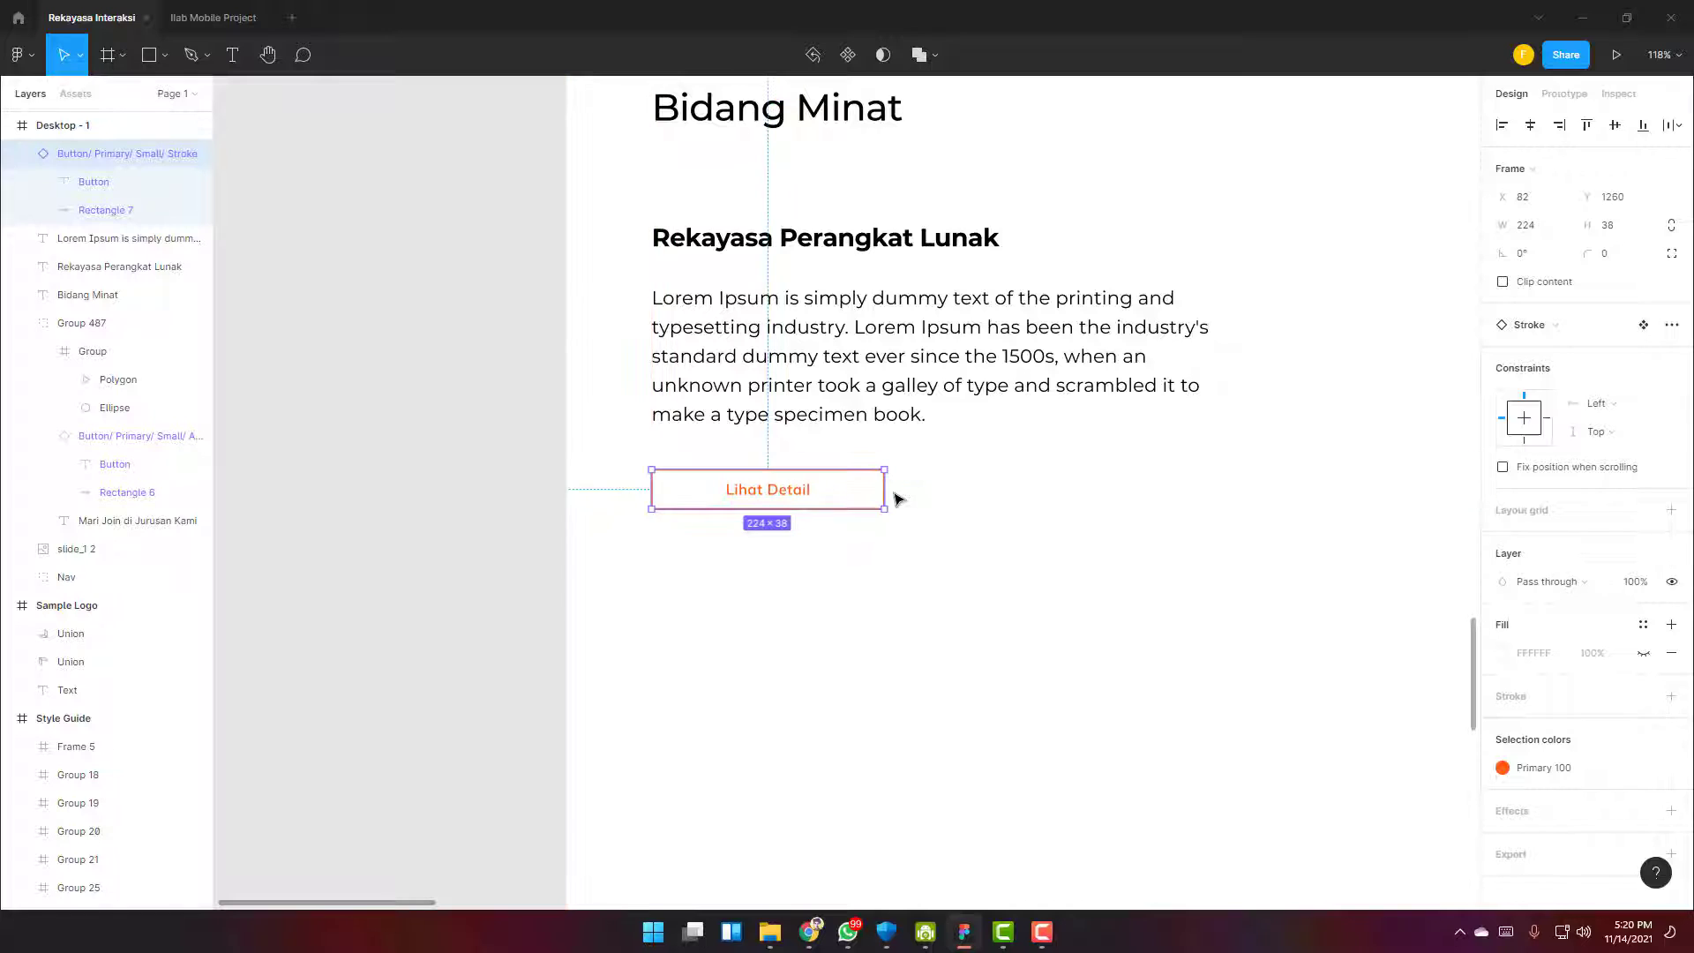
key(Escape)
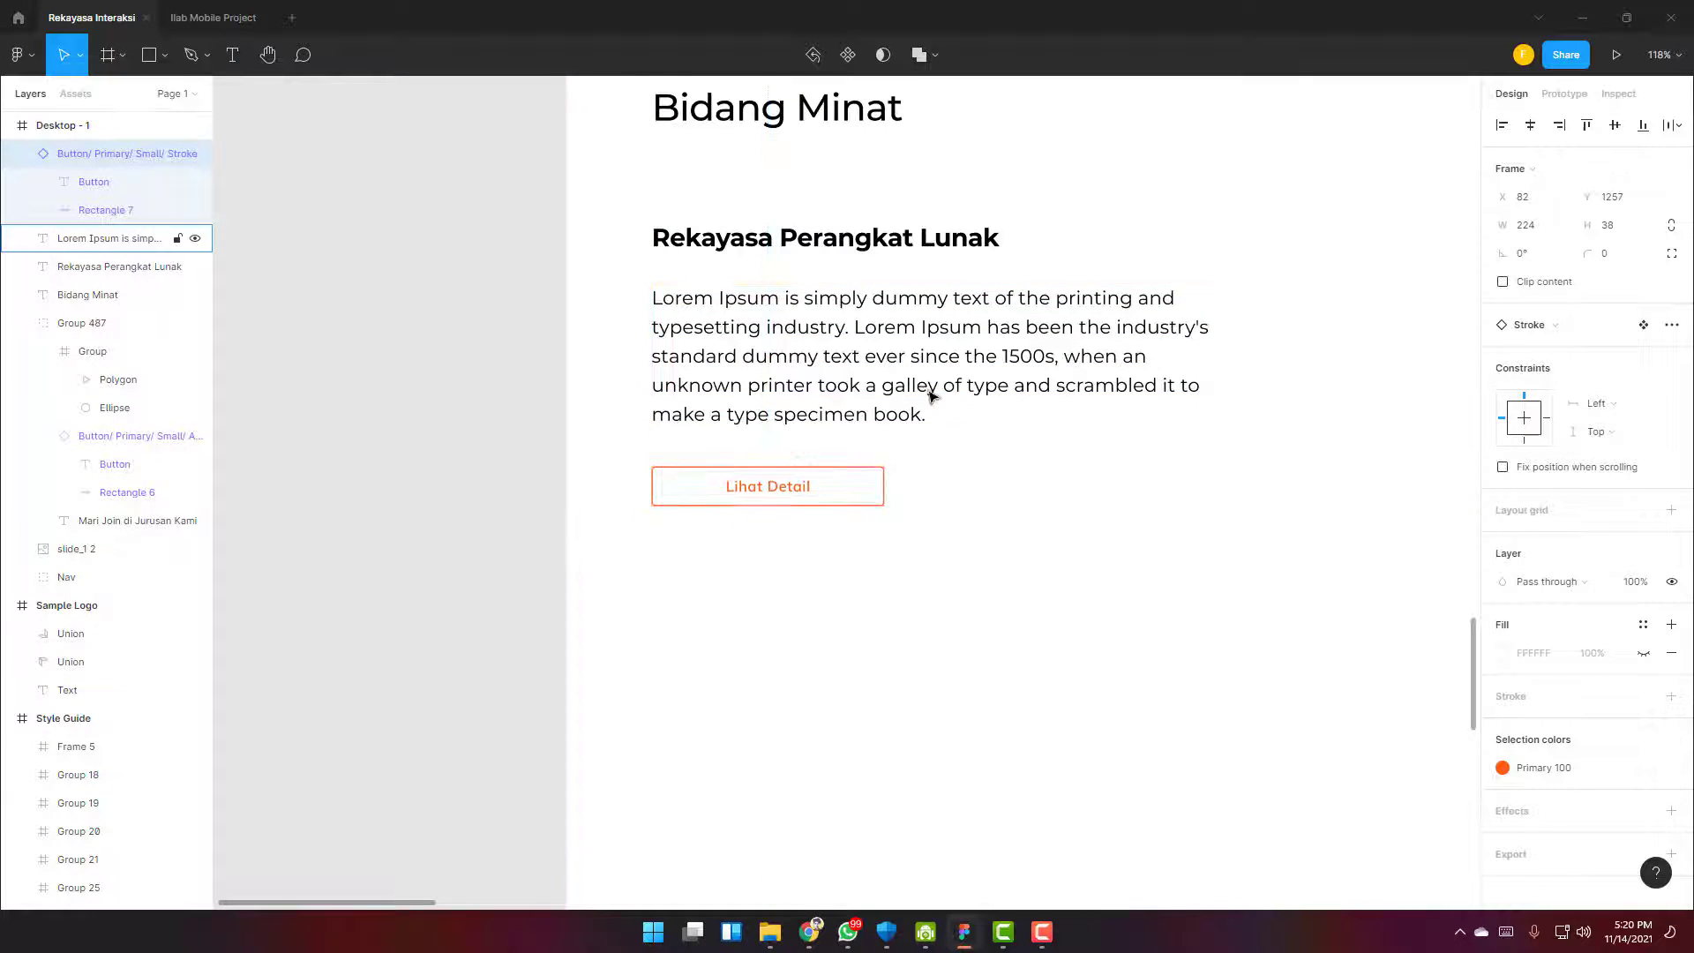
Group the "Rekayasa Perangkat Lunak" heading, its paragraph and the button, and rename the group "RPL"
ctrl+scroll(1023, 561, down, 5)
scroll(1026, 564, right, 2)
click(785, 478)
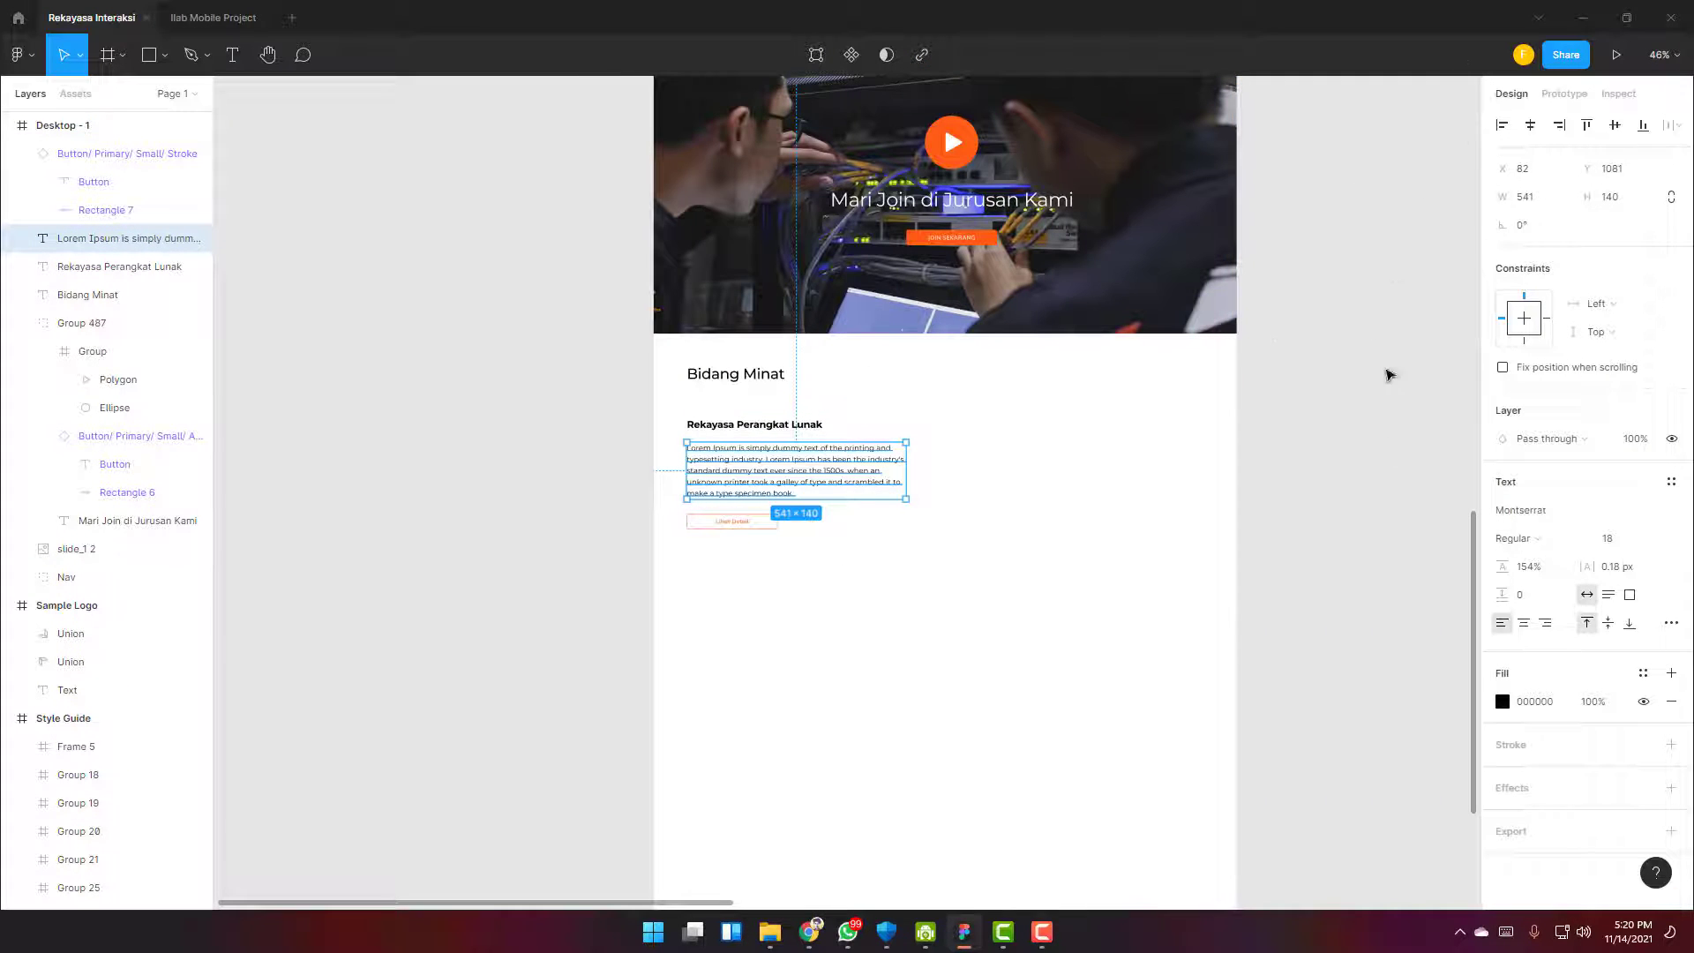
click(1363, 655)
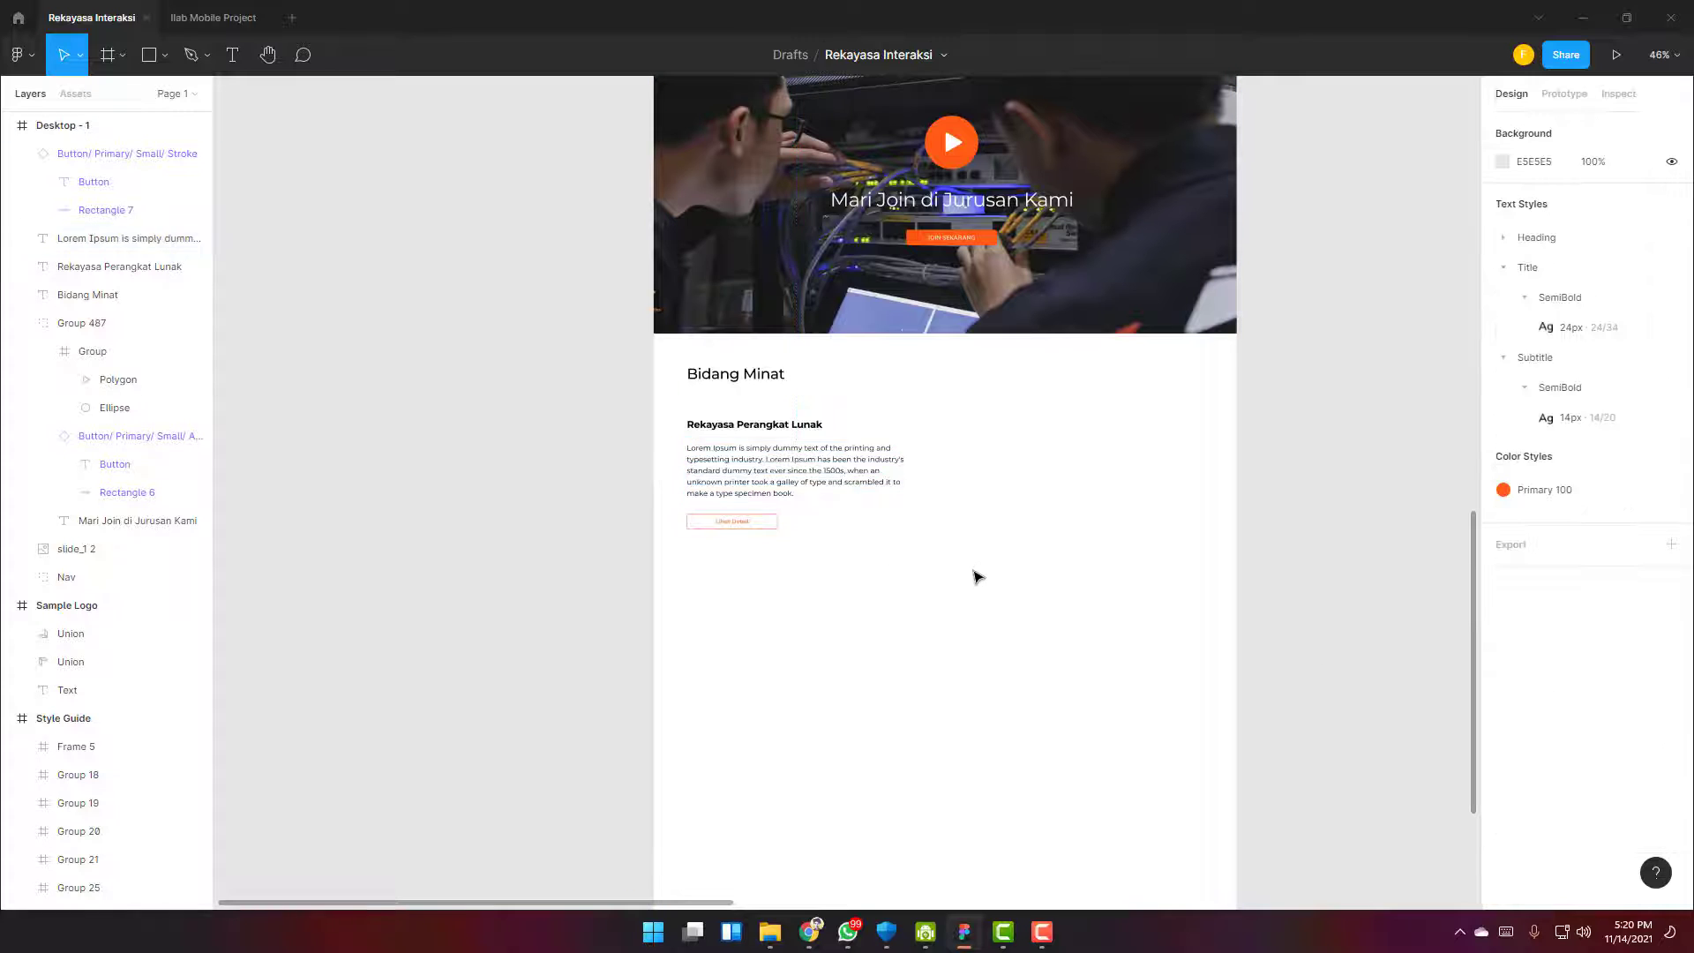
drag(975, 574, 662, 405)
key(ctrl+g)
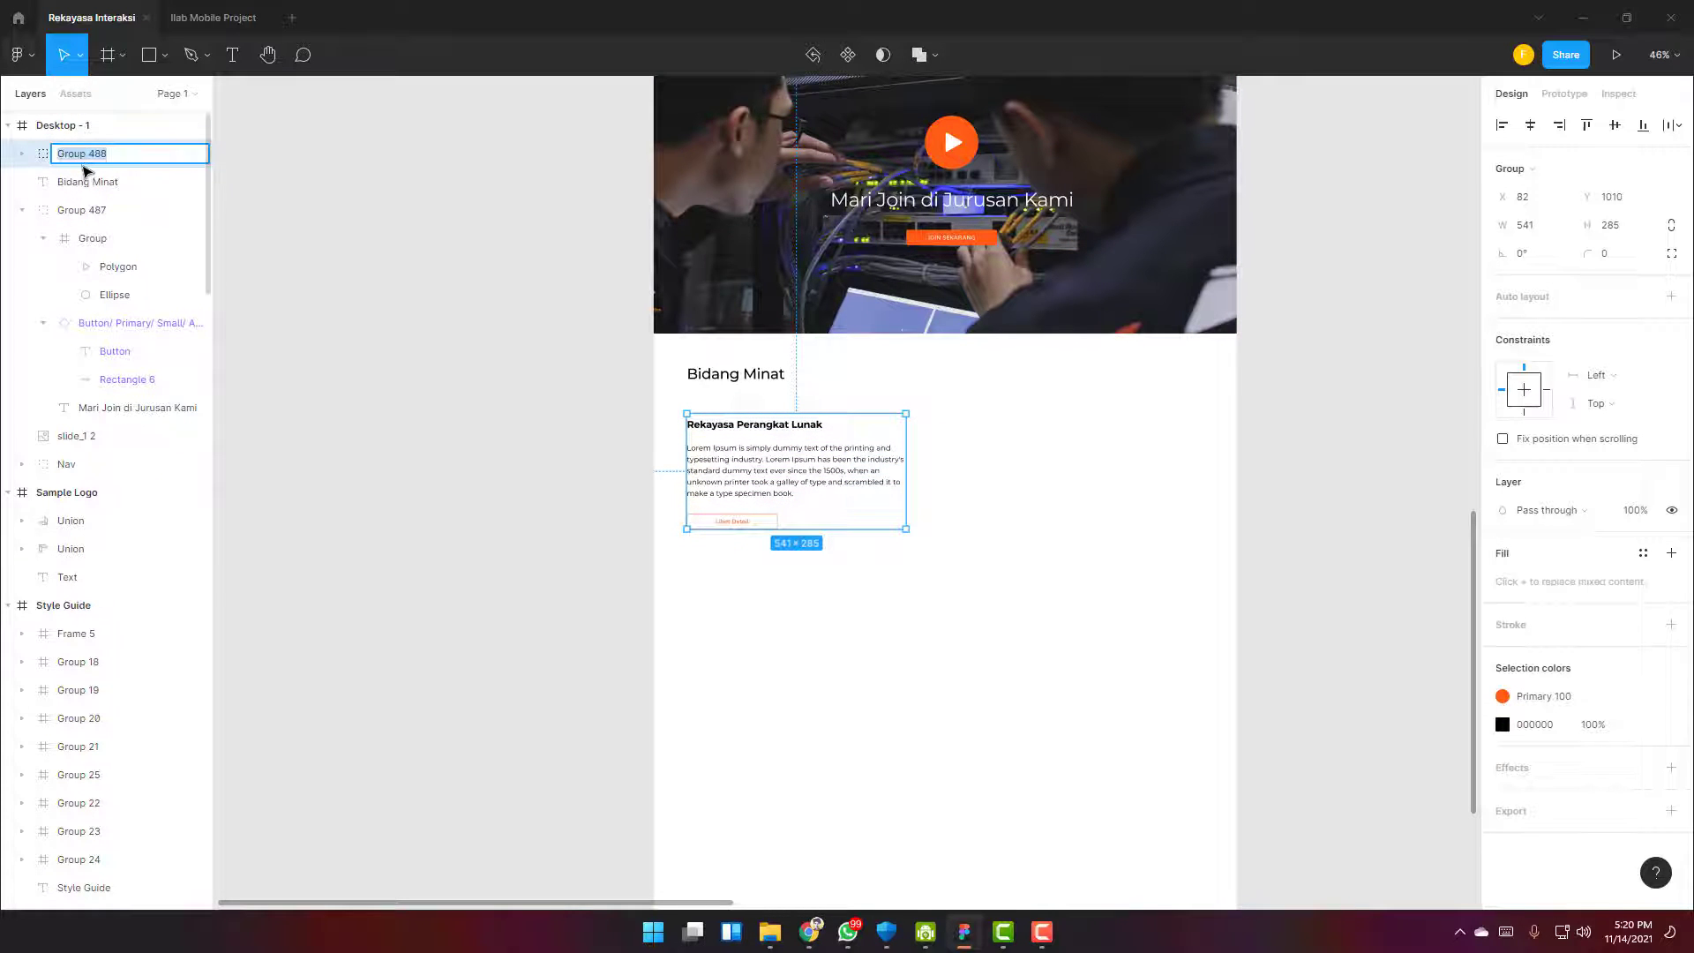
click(22, 154)
click(22, 153)
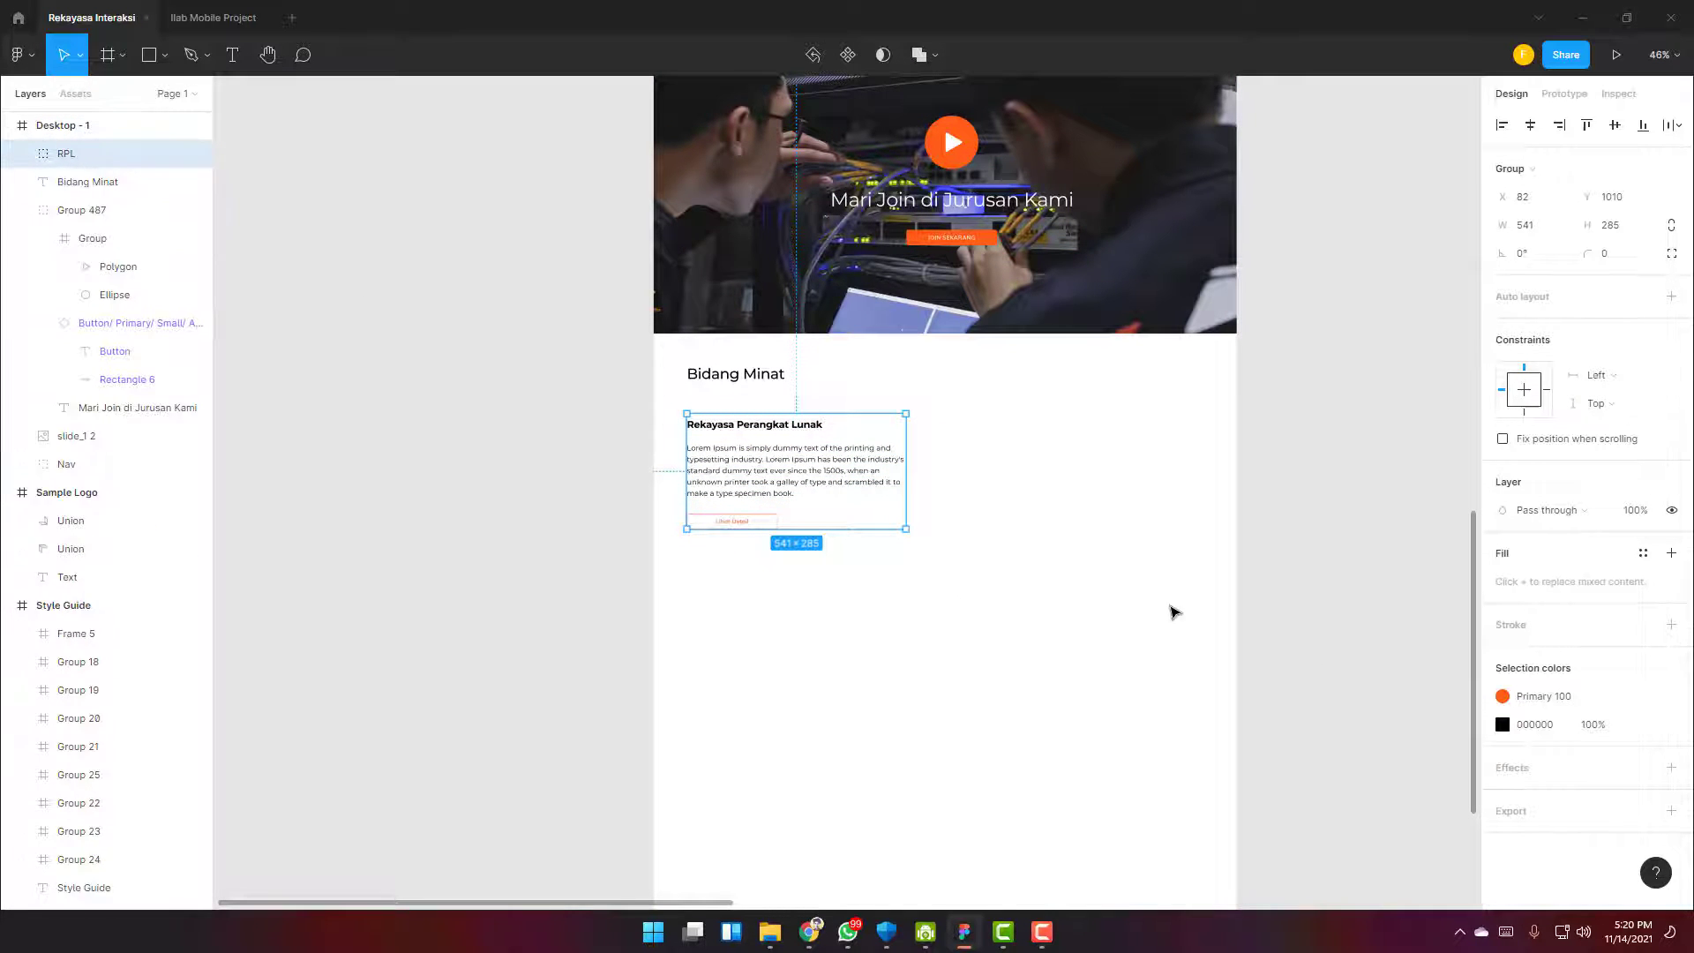
Duplicate the RPL group and place the copy beside the original at X 801, Y 1010
drag(807, 454, 1096, 449)
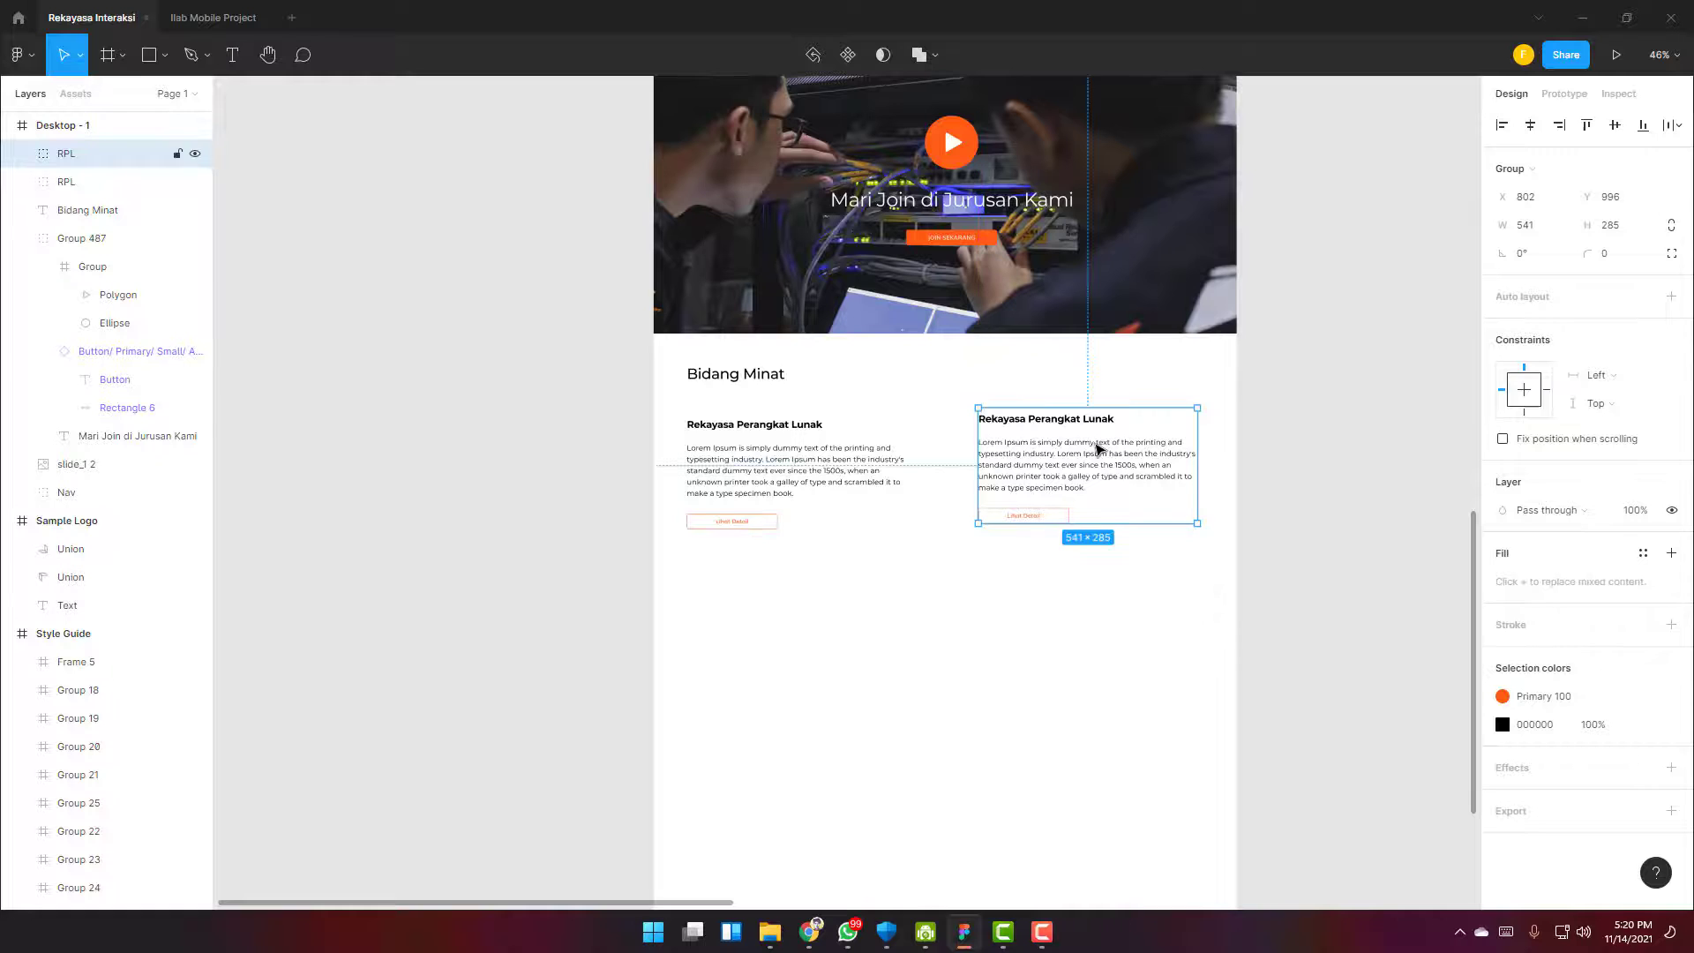
scroll(1146, 443, up, 5)
Change the copied group's heading to "Sistem Keamanan Jaringan" and widen its text box so it fits on one line
double_click(986, 414)
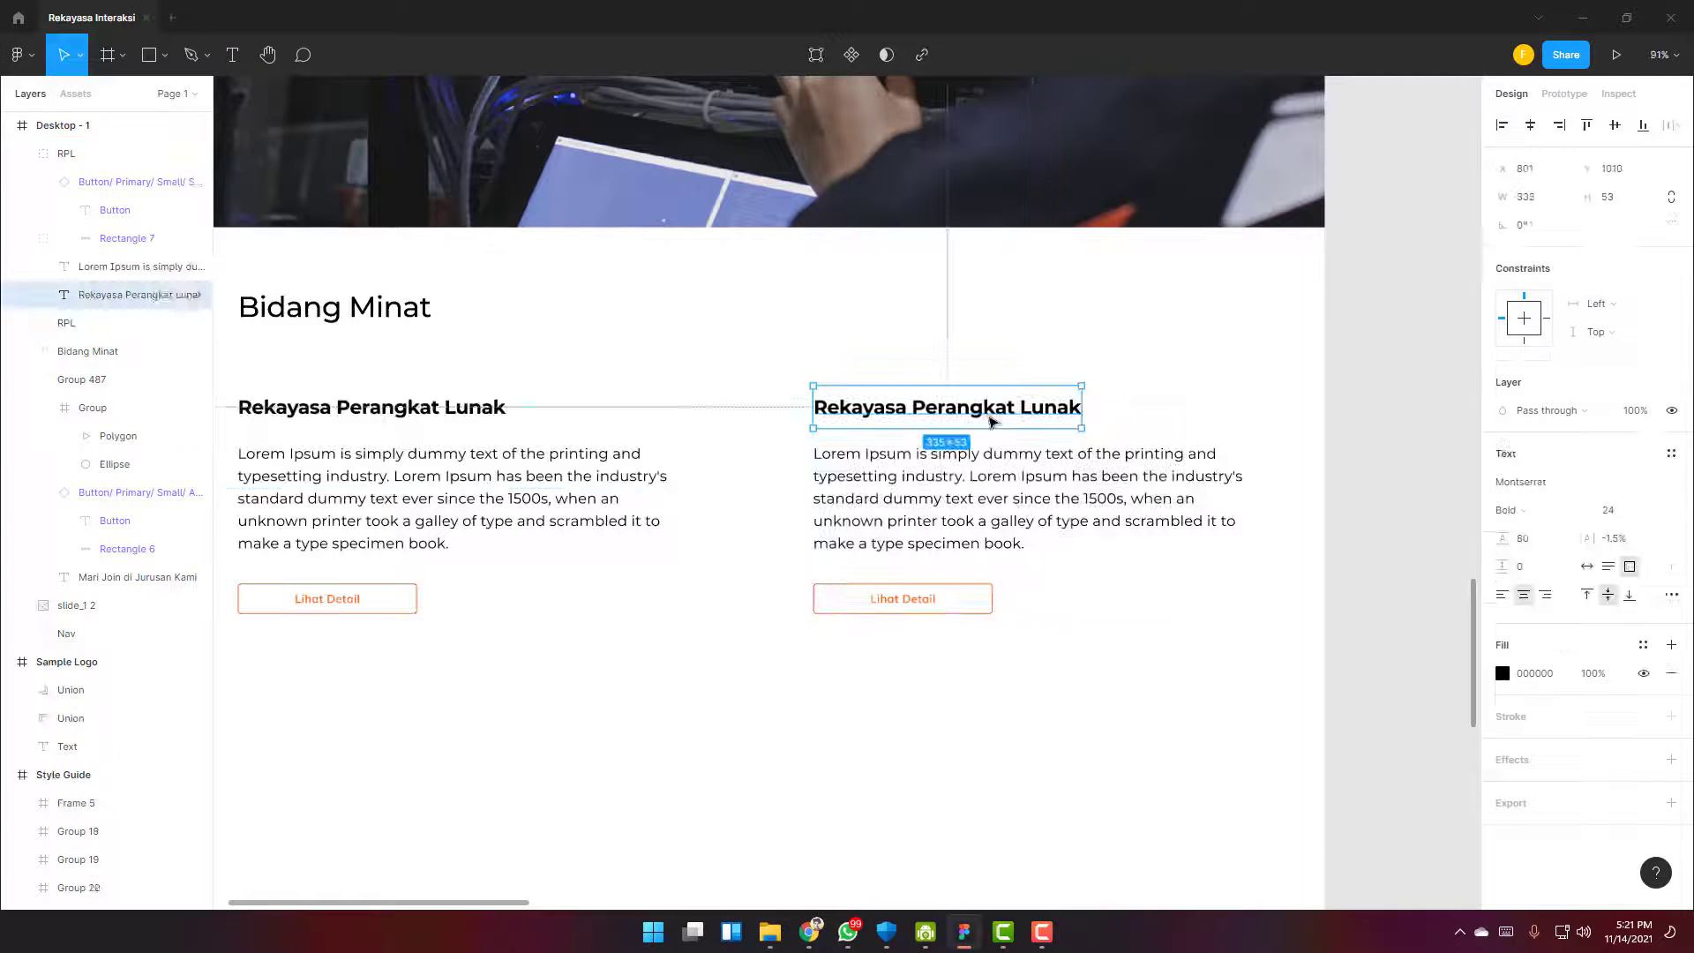
double_click(986, 414)
click(985, 414)
key(ctrl+a)
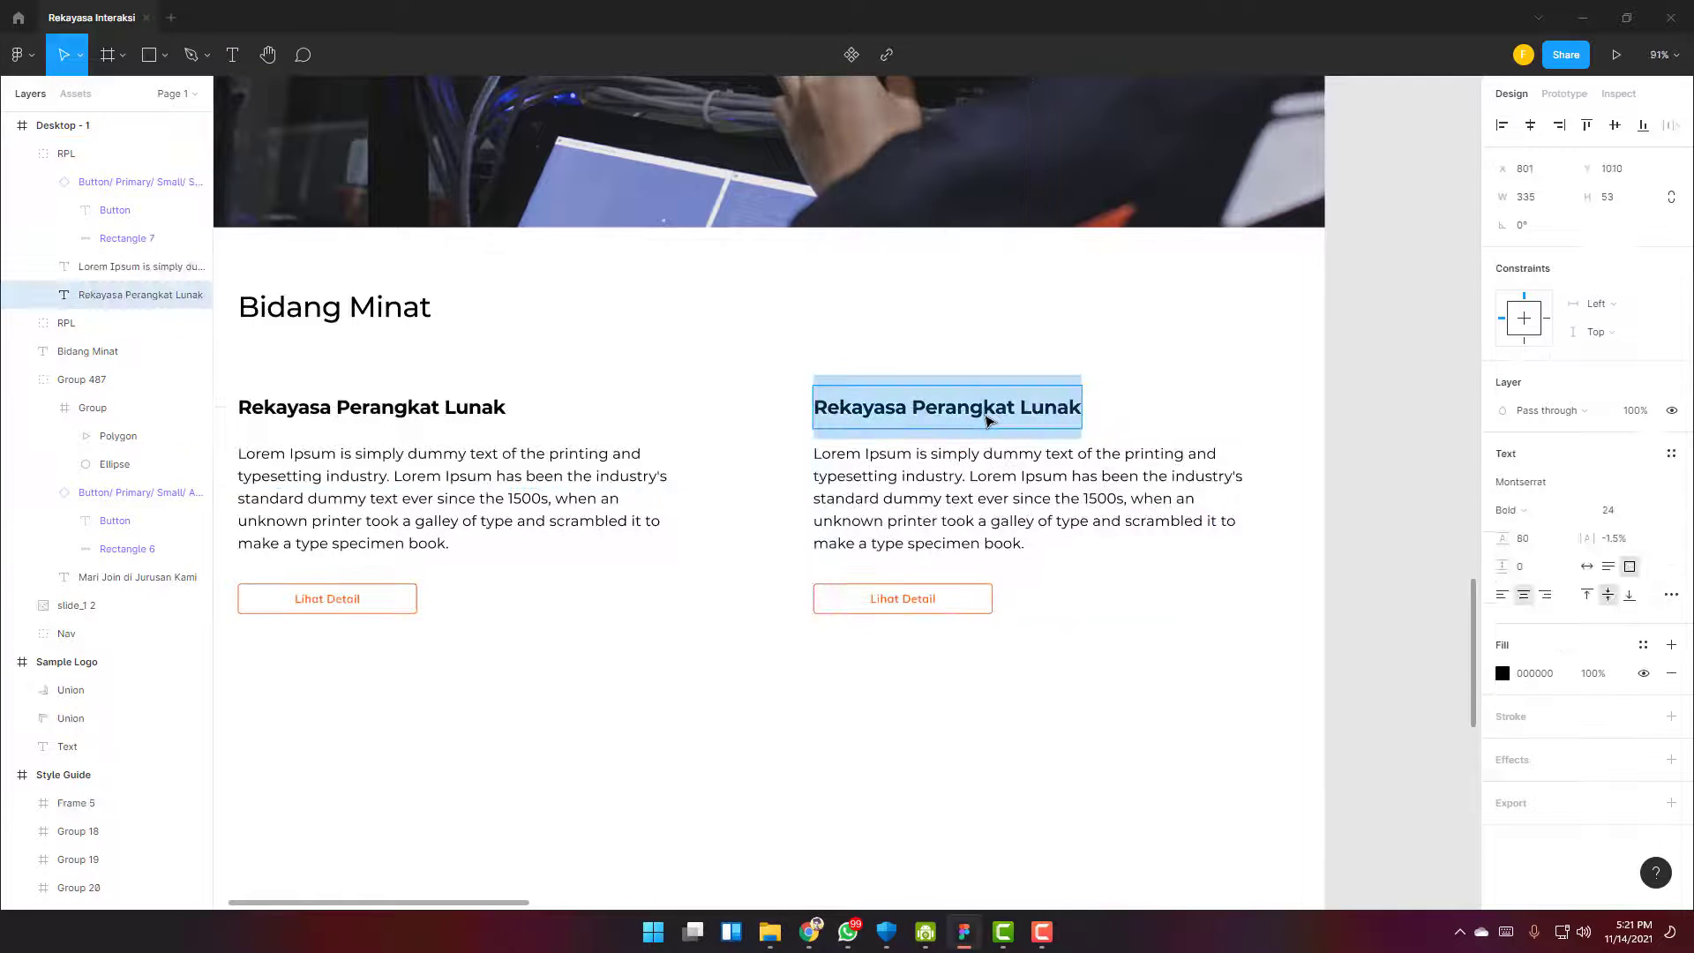
text(sIS)
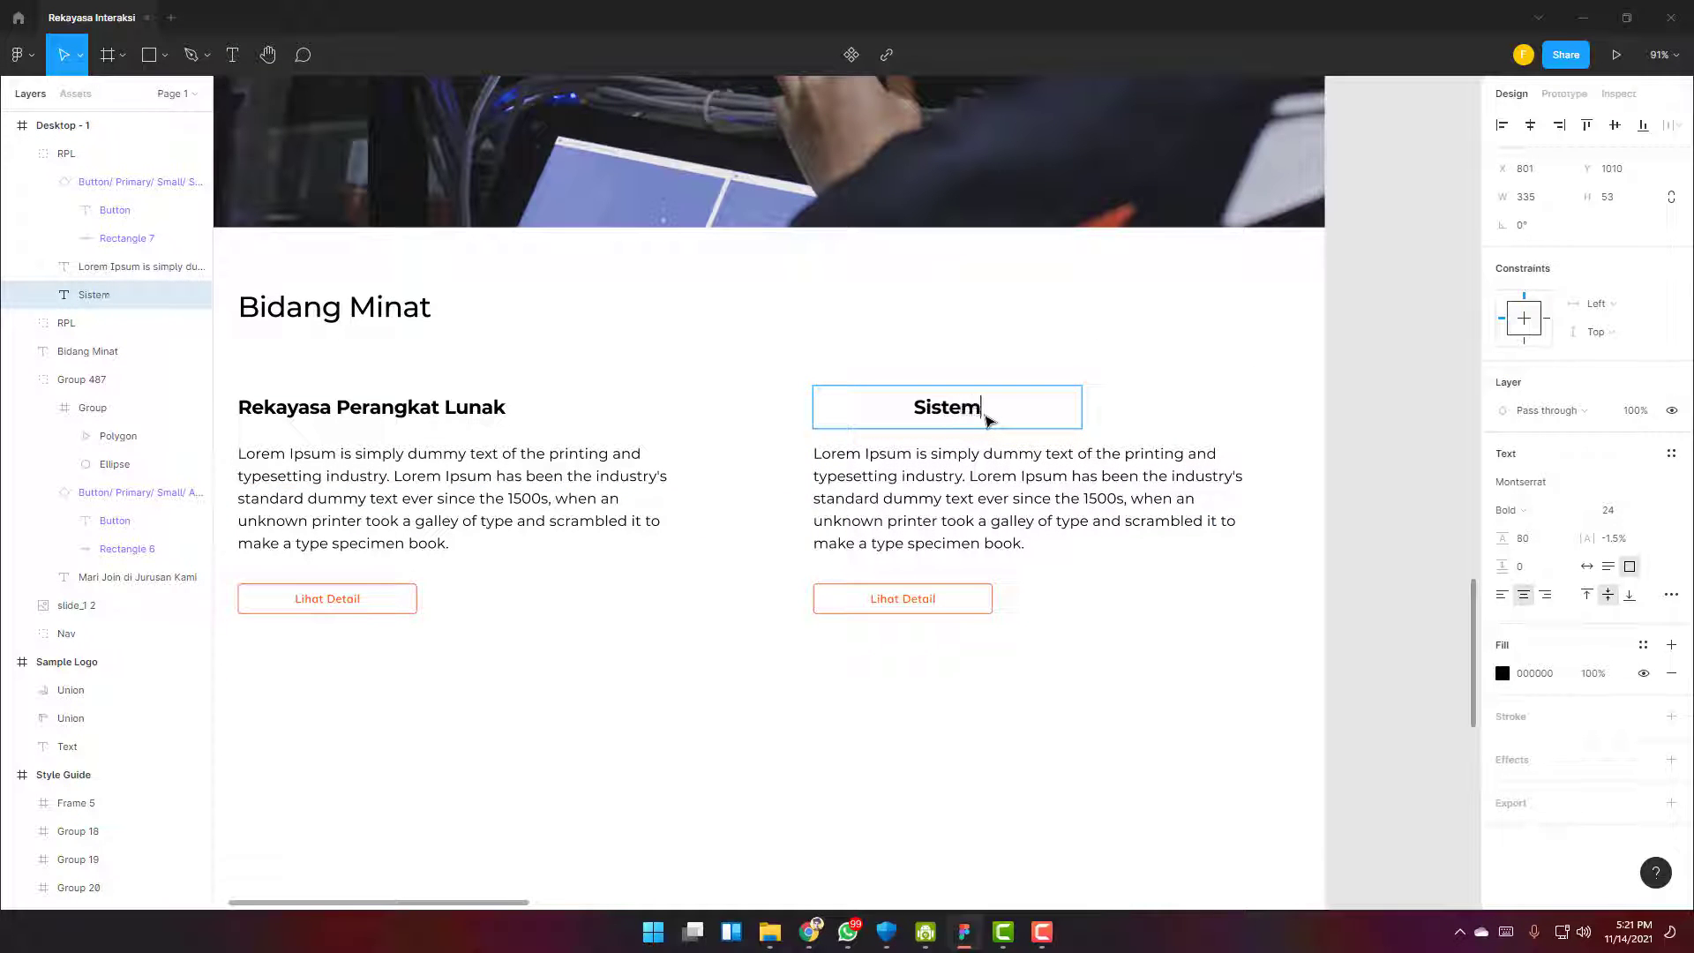
text(tem Keamanan Jaringan)
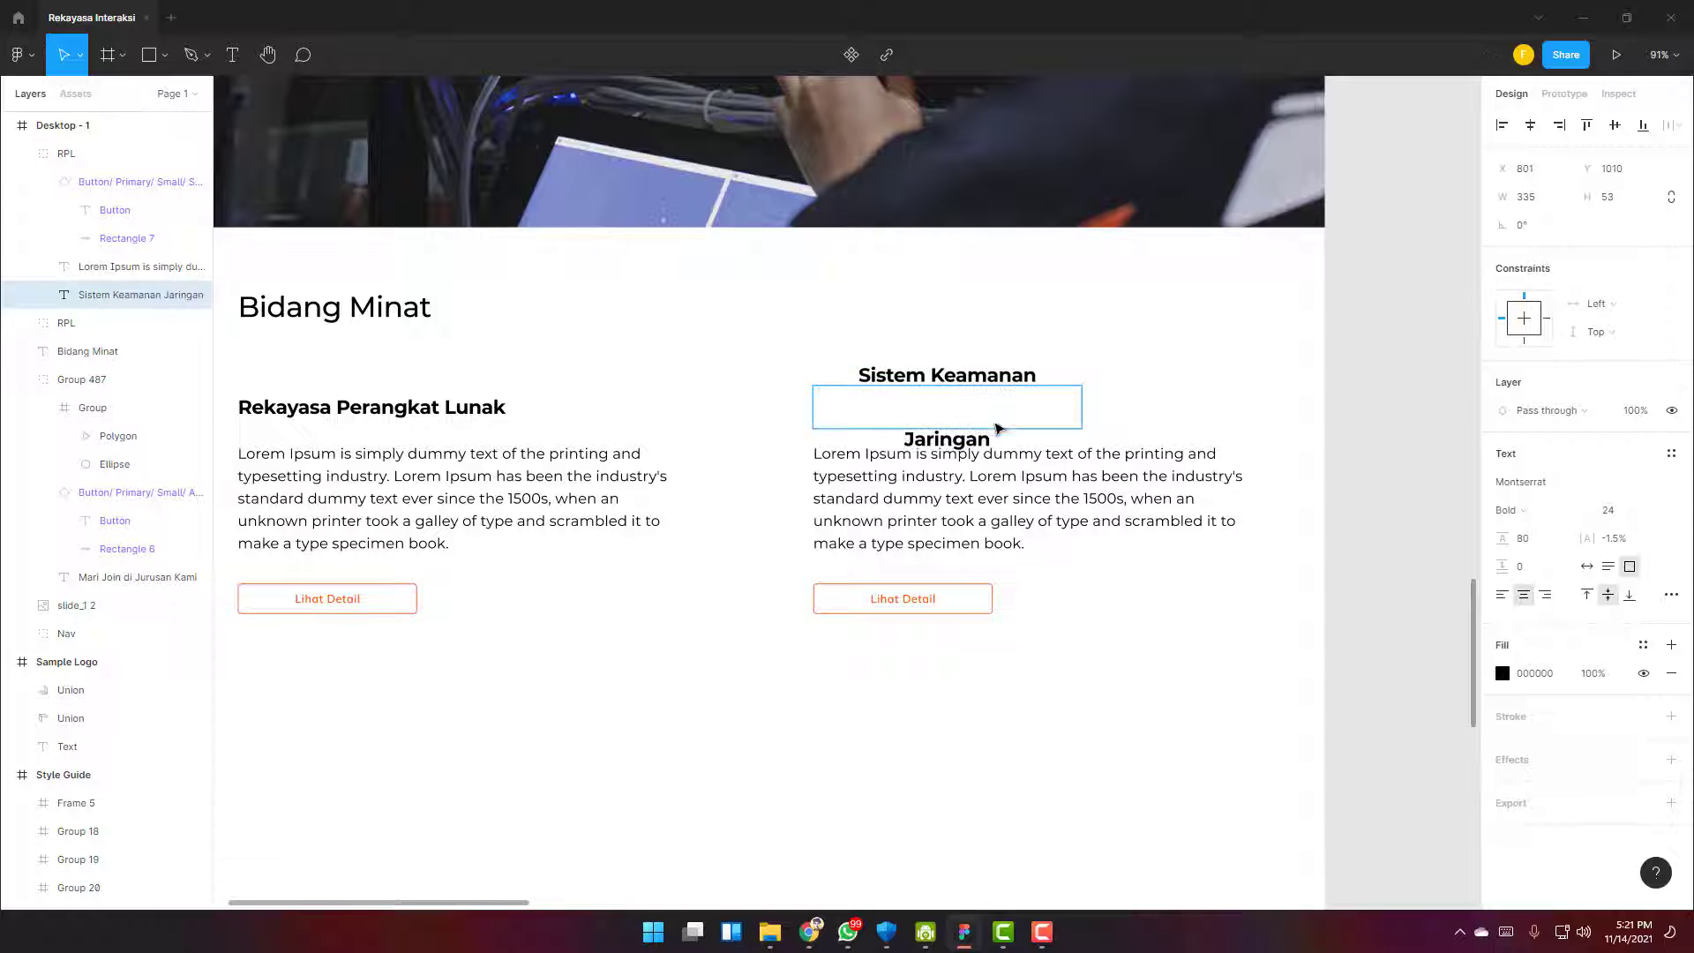
drag(1083, 423, 1099, 416)
click(1039, 600)
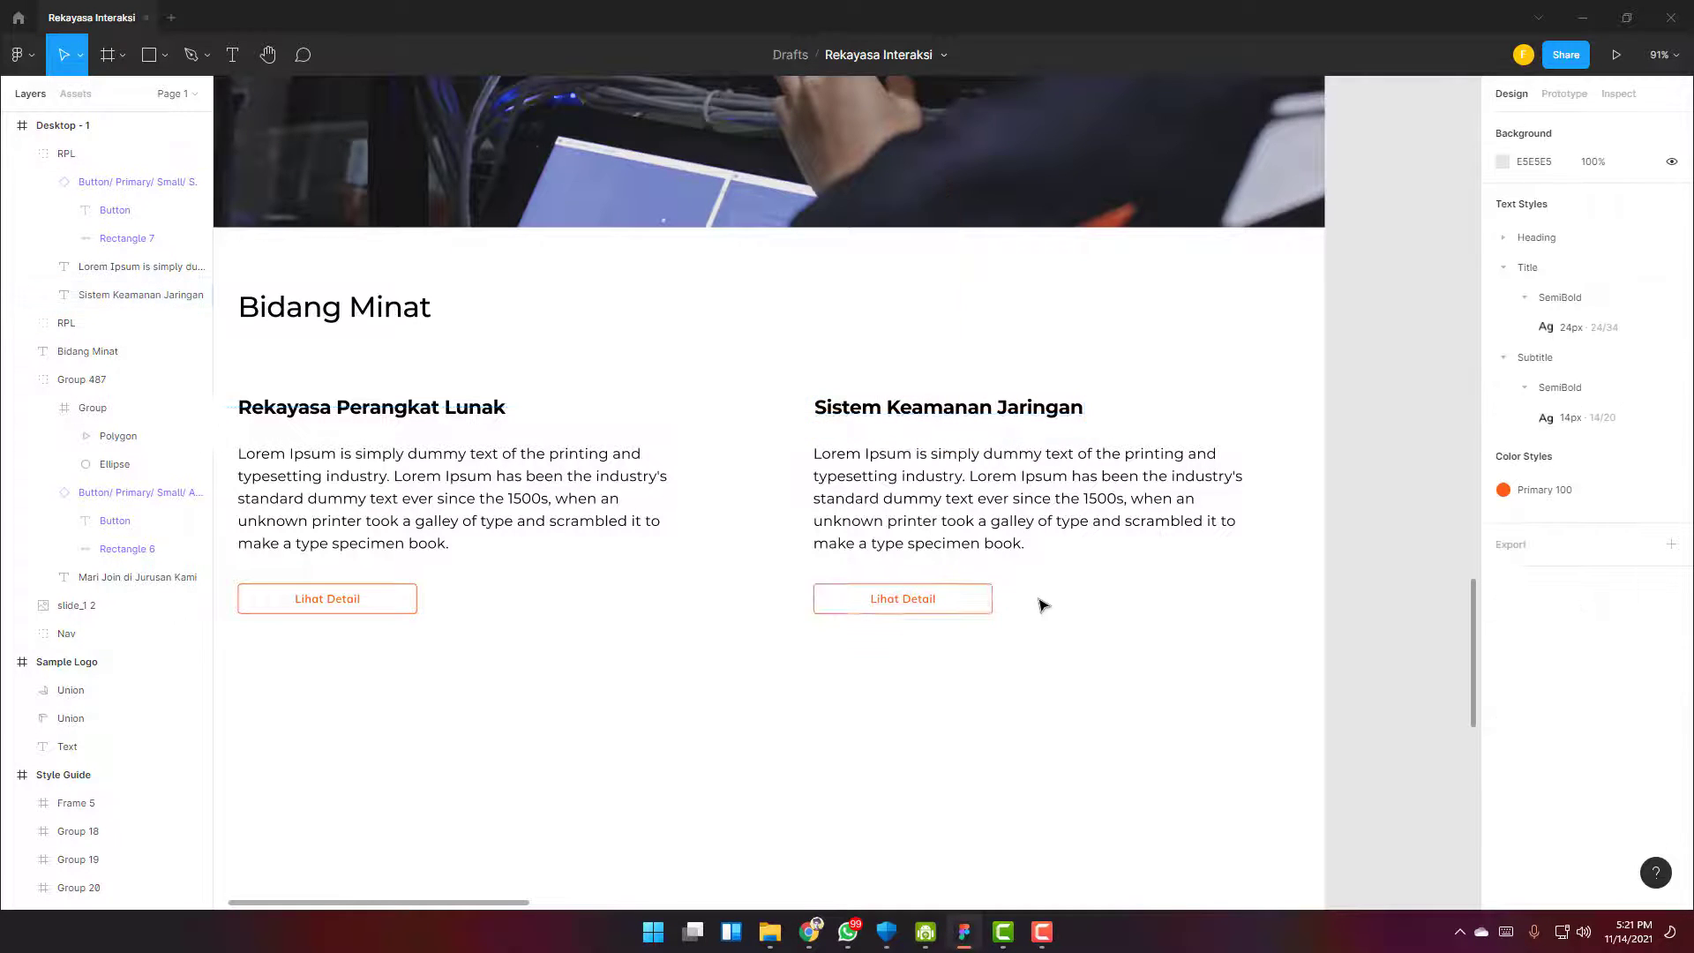
Duplicate both Bidang Minat groups and place the copies as a second row below them at Y 1366
scroll(931, 727, down, 3)
scroll(931, 727, left, 3)
click(1190, 499)
key(ctrl+d)
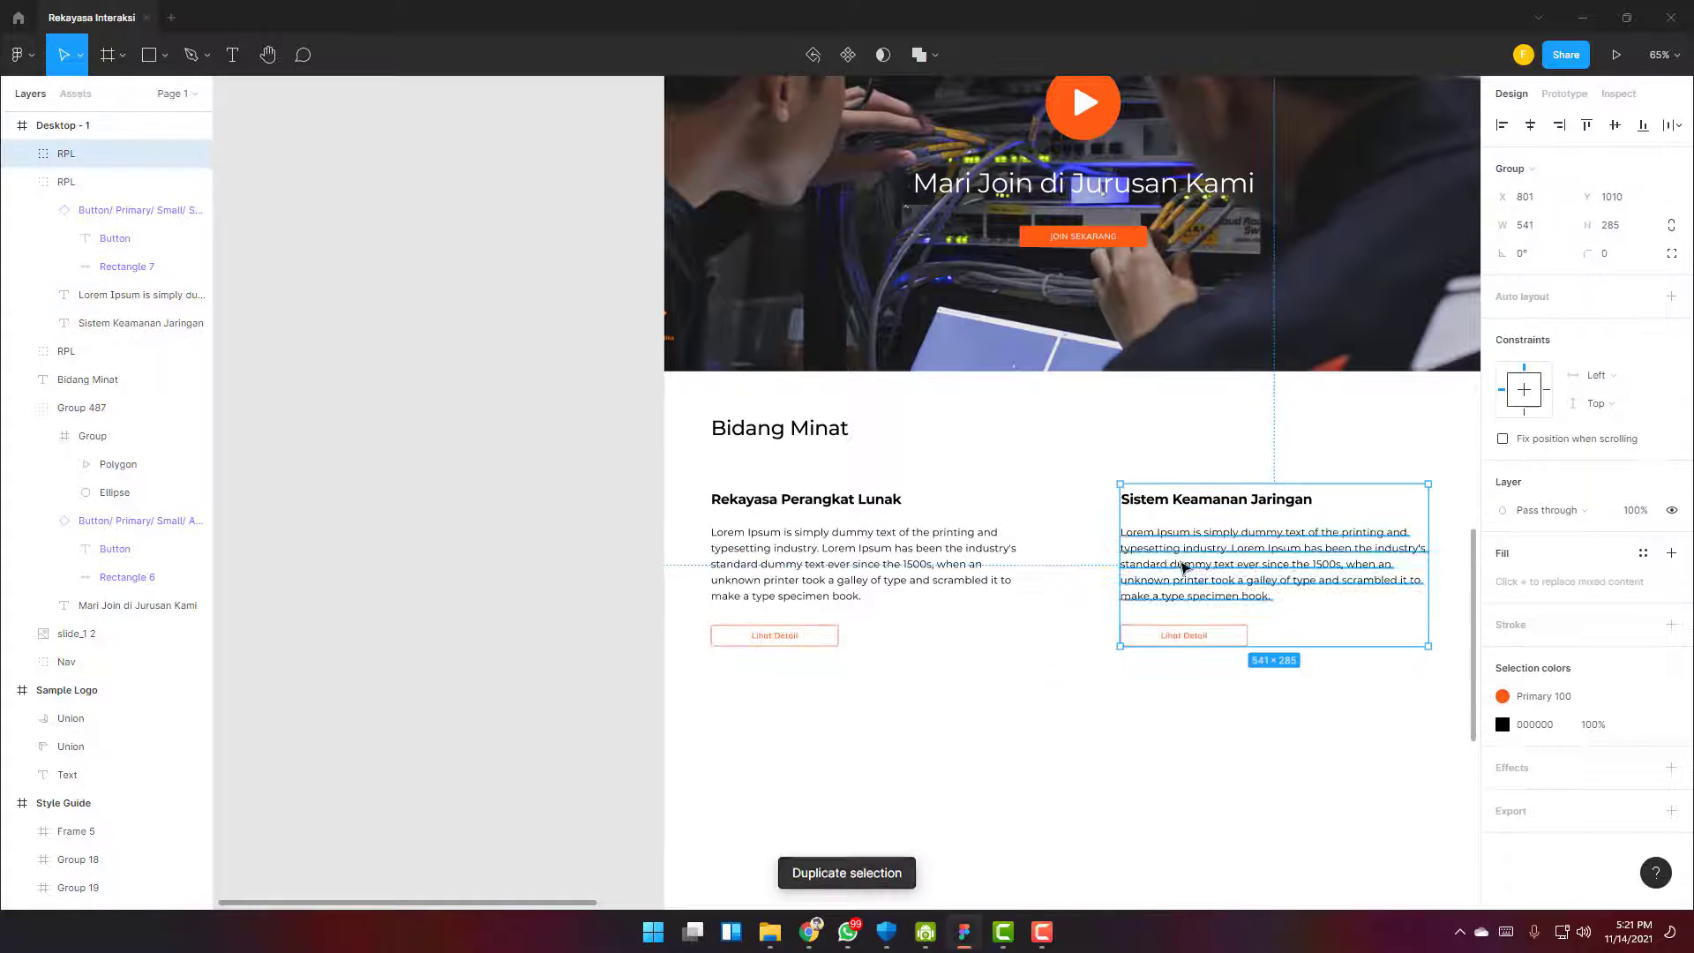
shift+click(862, 533)
key(ctrl+d)
scroll(1177, 390, down, 2)
drag(1178, 389, 1182, 561)
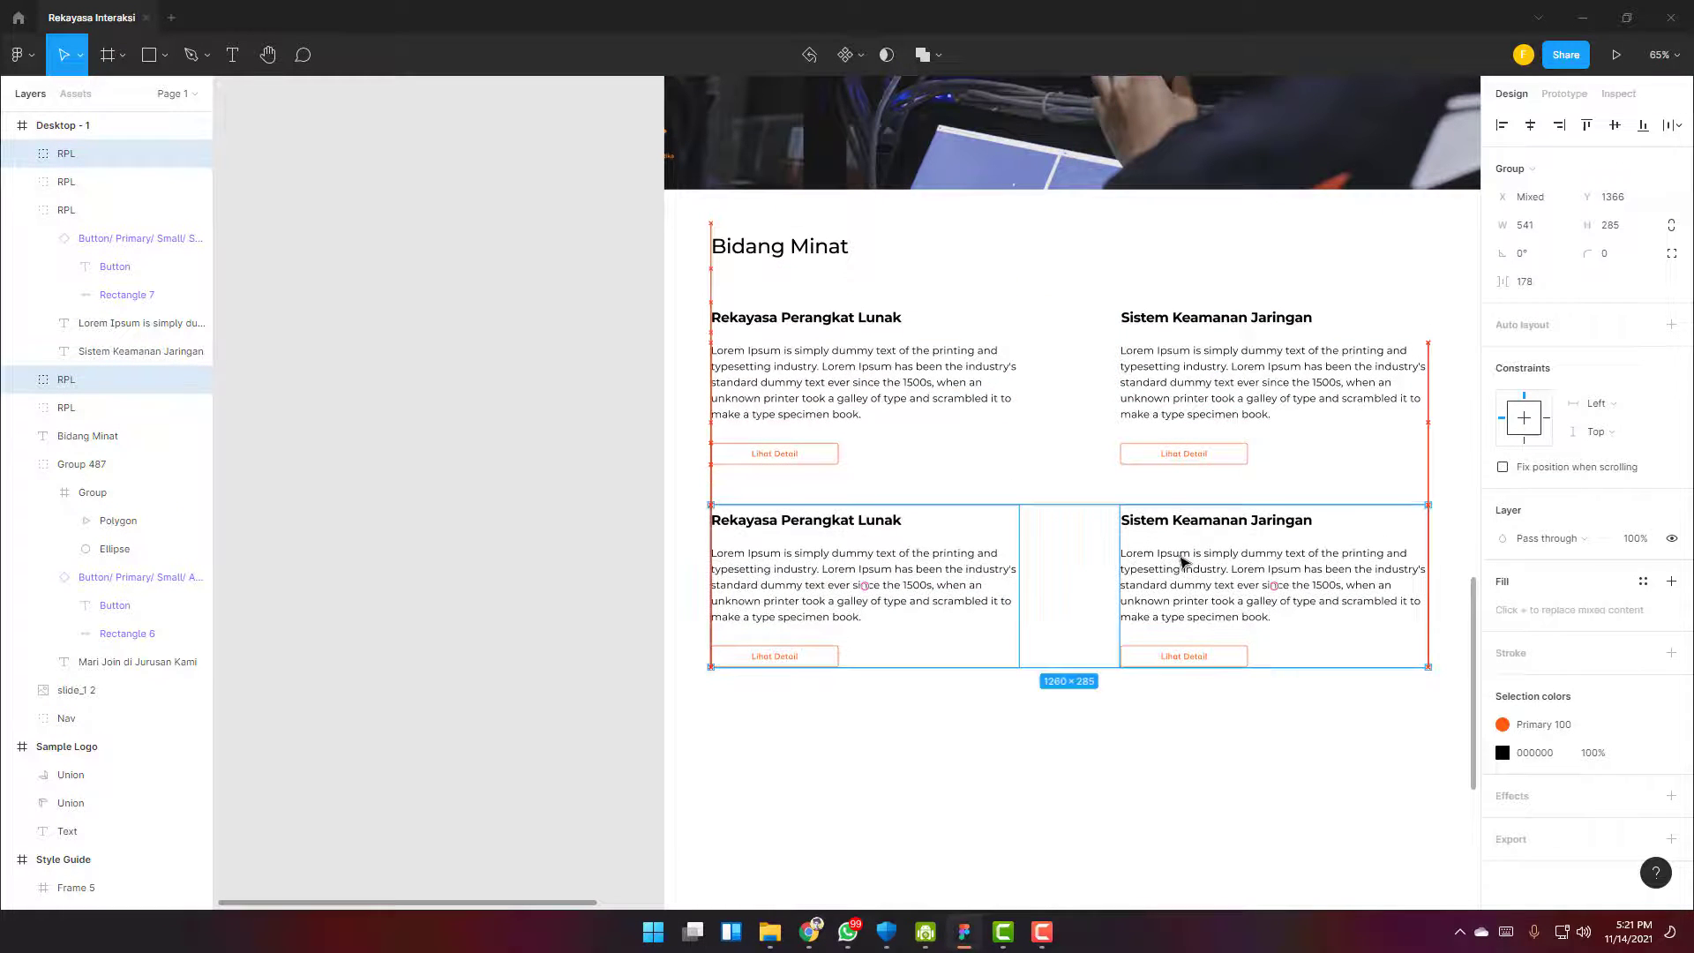
Change the second row's "Rekayasa Perangkat Lunak" heading to "Data Sains" and narrow its text box to align its start
click(865, 643)
double_click(849, 522)
double_click(851, 526)
text(Data Sains)
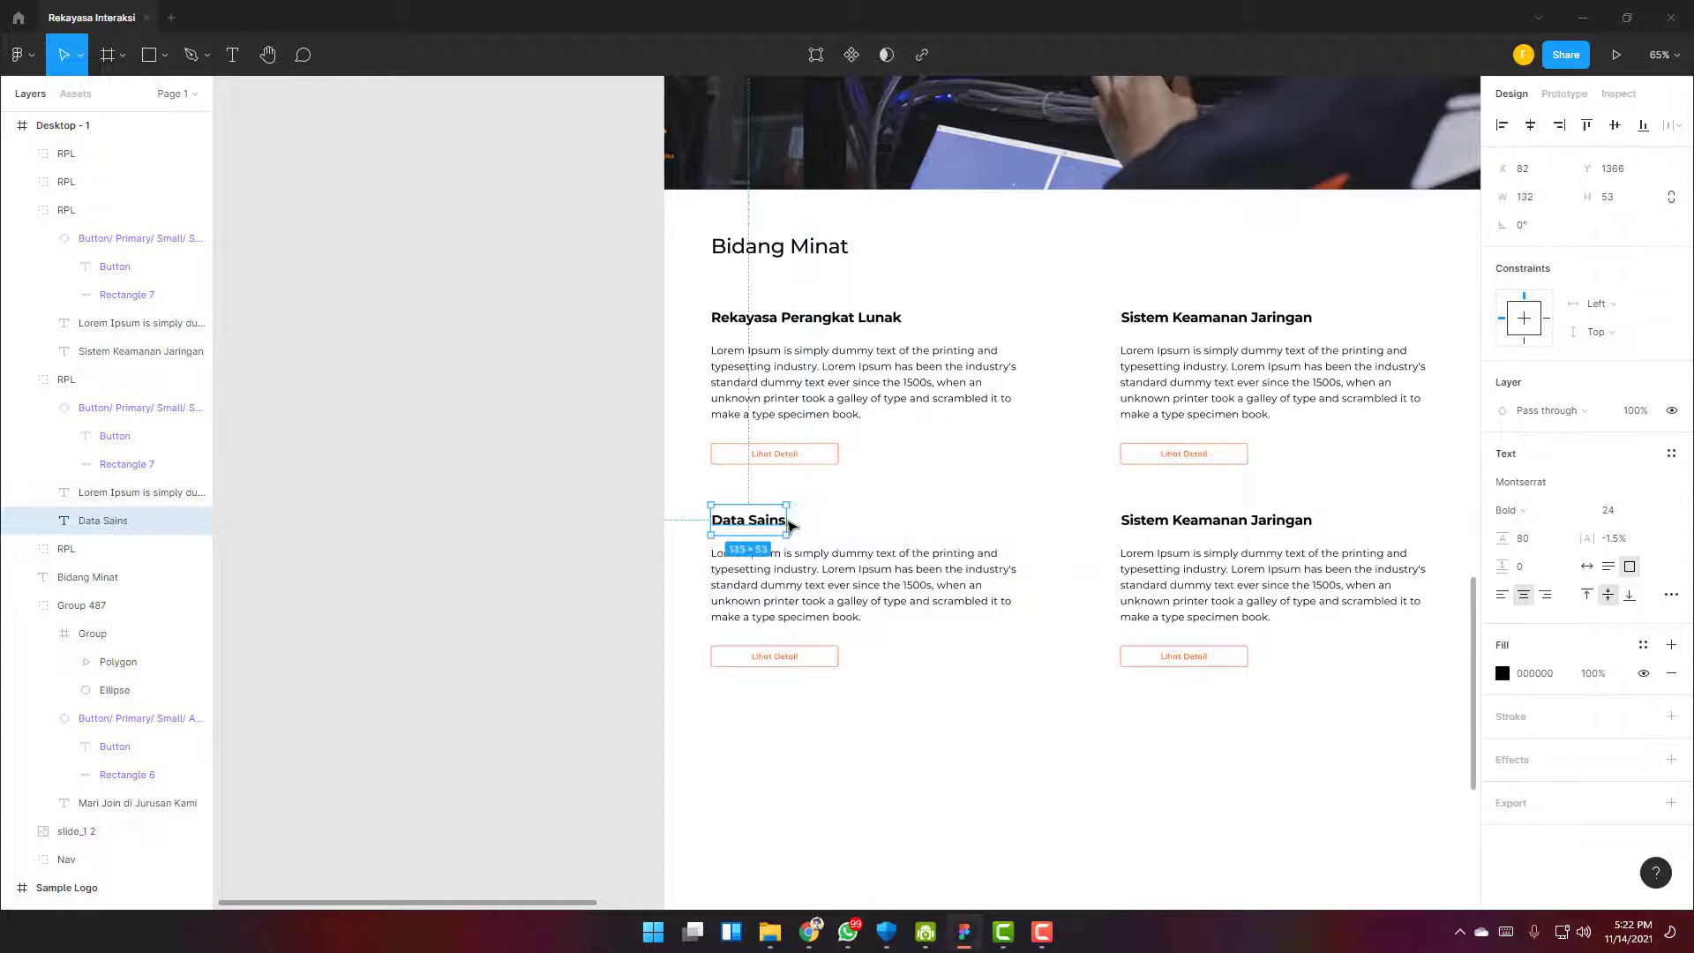
Change the second row's "Sistem Keamanan Jaringan" heading to "Game" and narrow its text box to align its start
double_click(1215, 527)
text(Game)
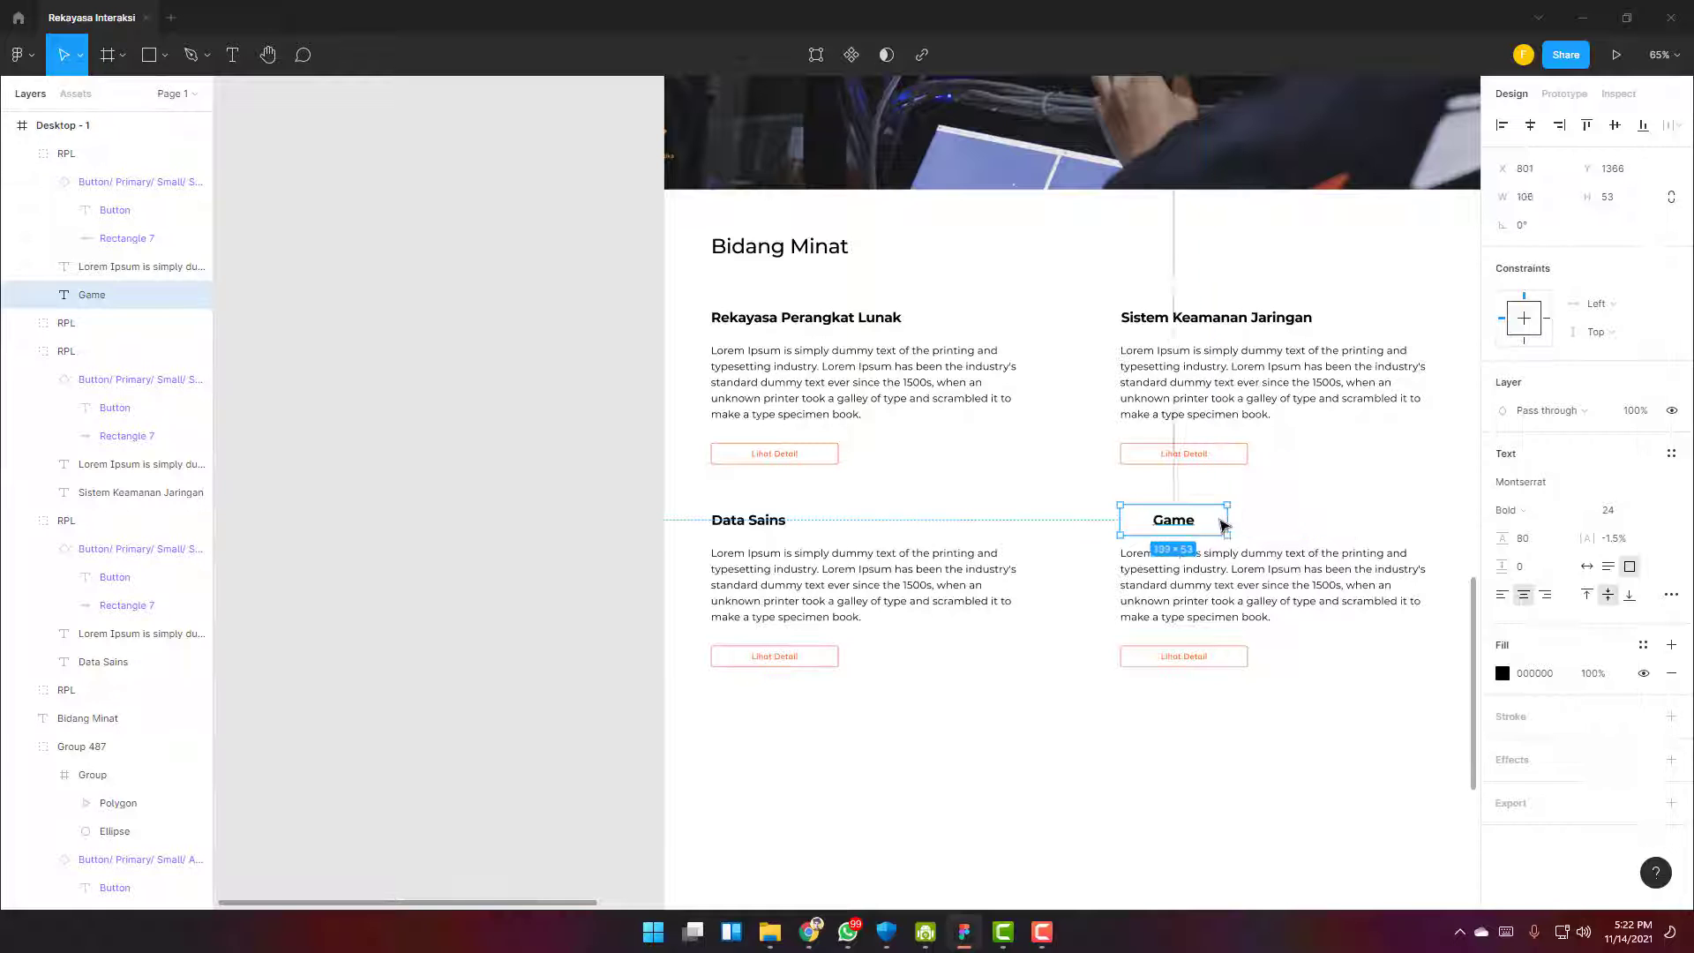
click(1082, 688)
Draw a rectangle about 694 × 412 below the "Data Sains" group and align it with the column at X 82, Y 1751
scroll(1082, 688, down, 4)
scroll(1412, 732, up, 3)
scroll(1412, 733, down, 4)
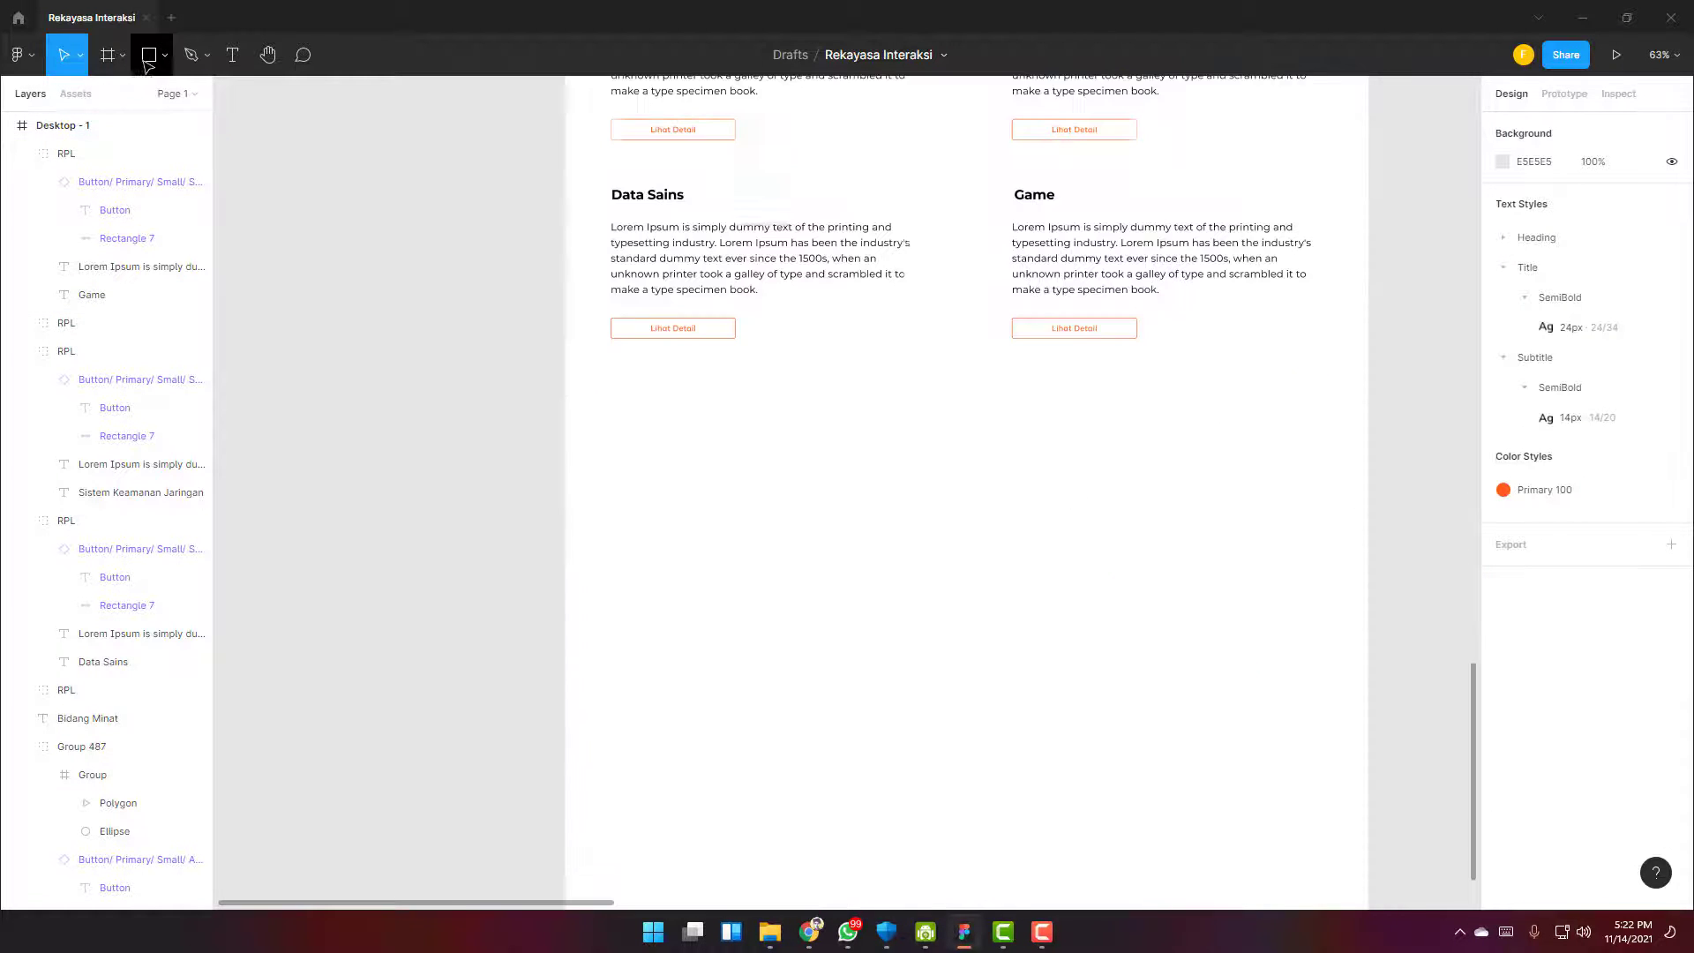
mouse_move(597, 378)
mouse_down()
mouse_move(915, 688)
mouse_move(990, 616)
mouse_up()
mouse_move(760, 477)
mouse_down()
mouse_move(779, 500)
mouse_move(767, 487)
mouse_up()
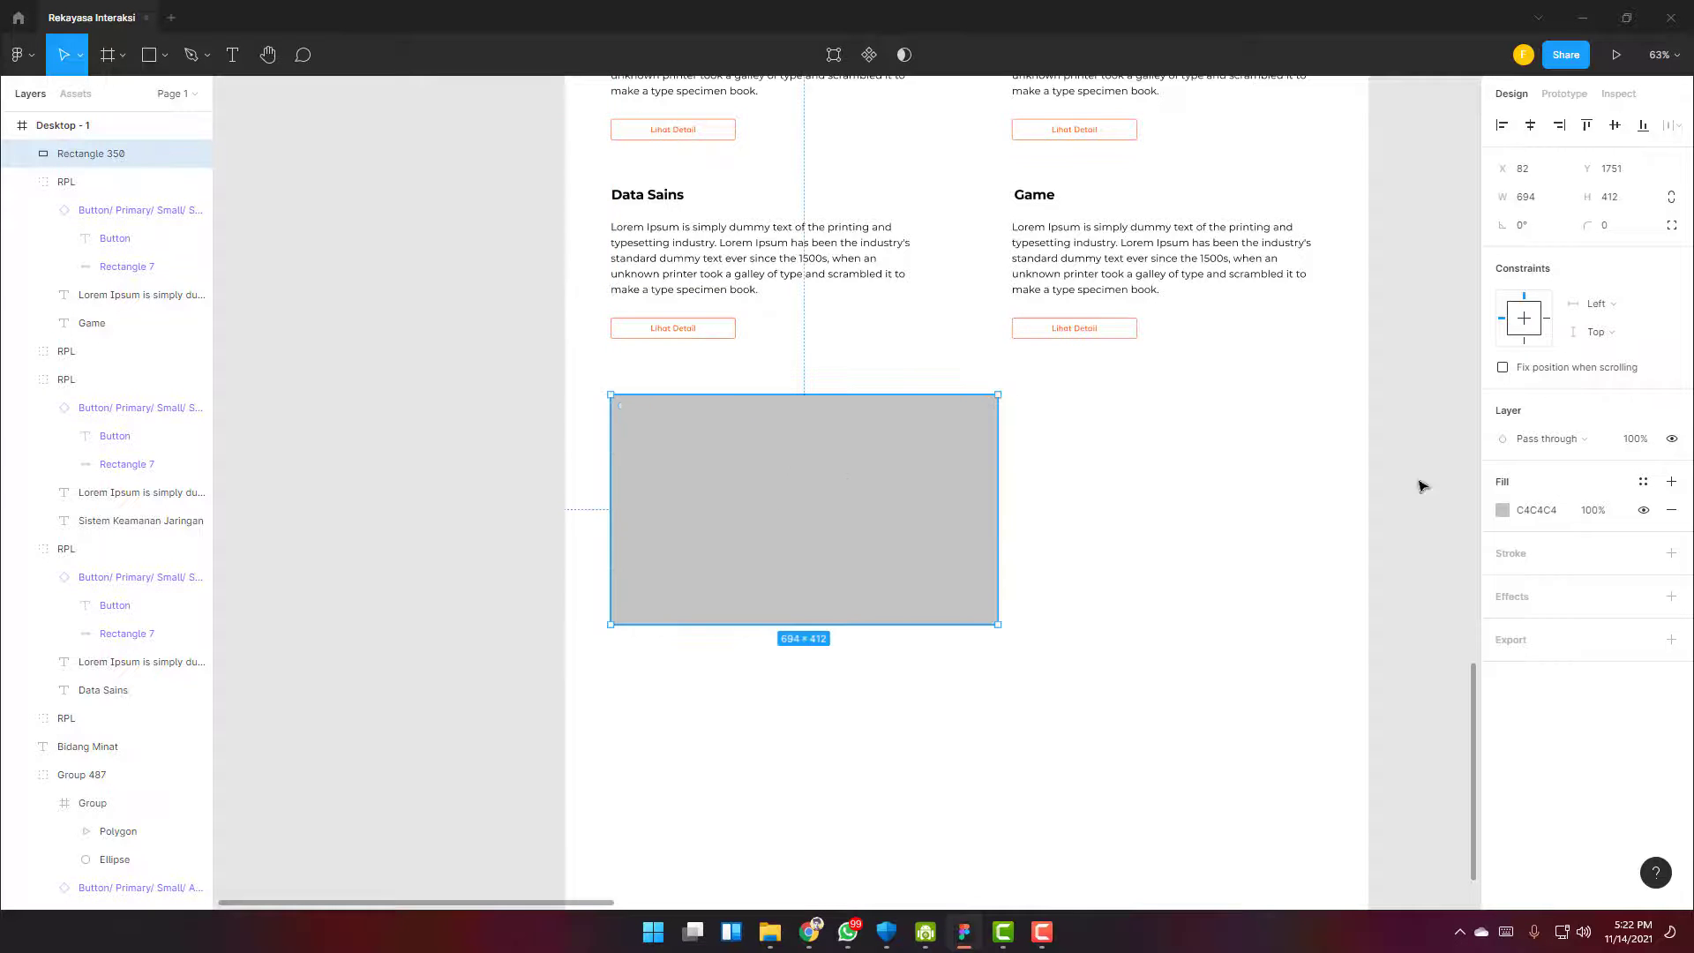
Copy the lightest Grey swatch's colour E4E4E4 from the Style Guide and apply it to the rectangle below "Data Sains"
scroll(1148, 796, up, 15)
click(1319, 812)
scroll(1323, 816, up, 4)
click(1313, 678)
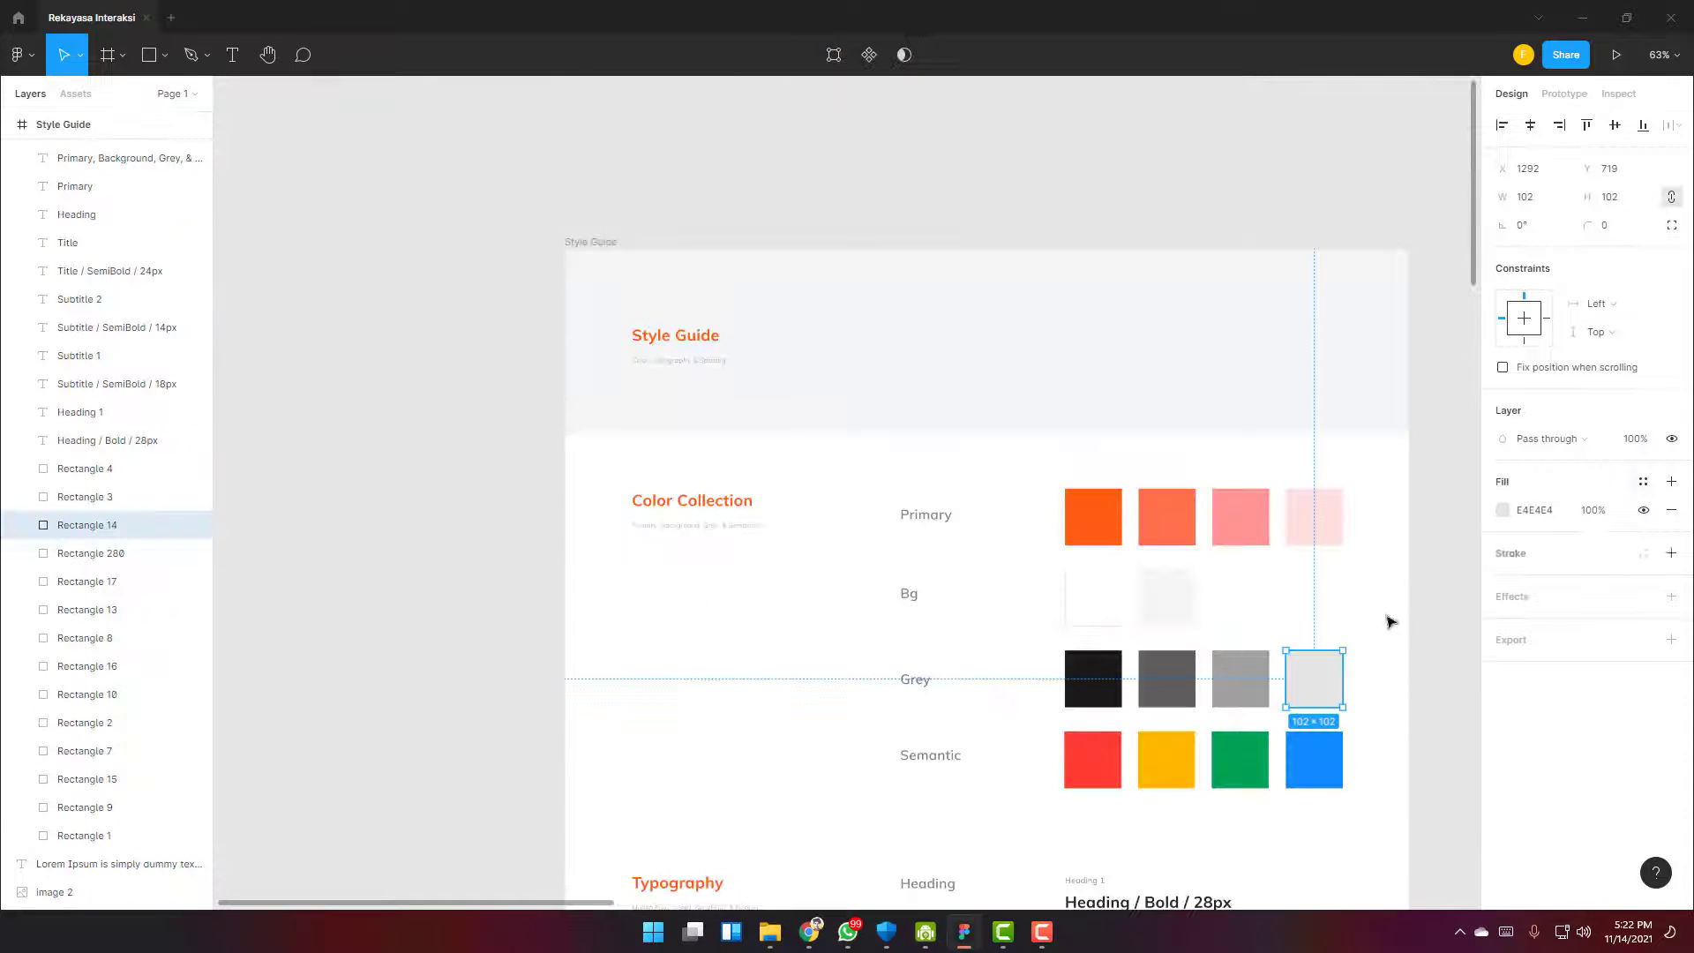
click(1167, 597)
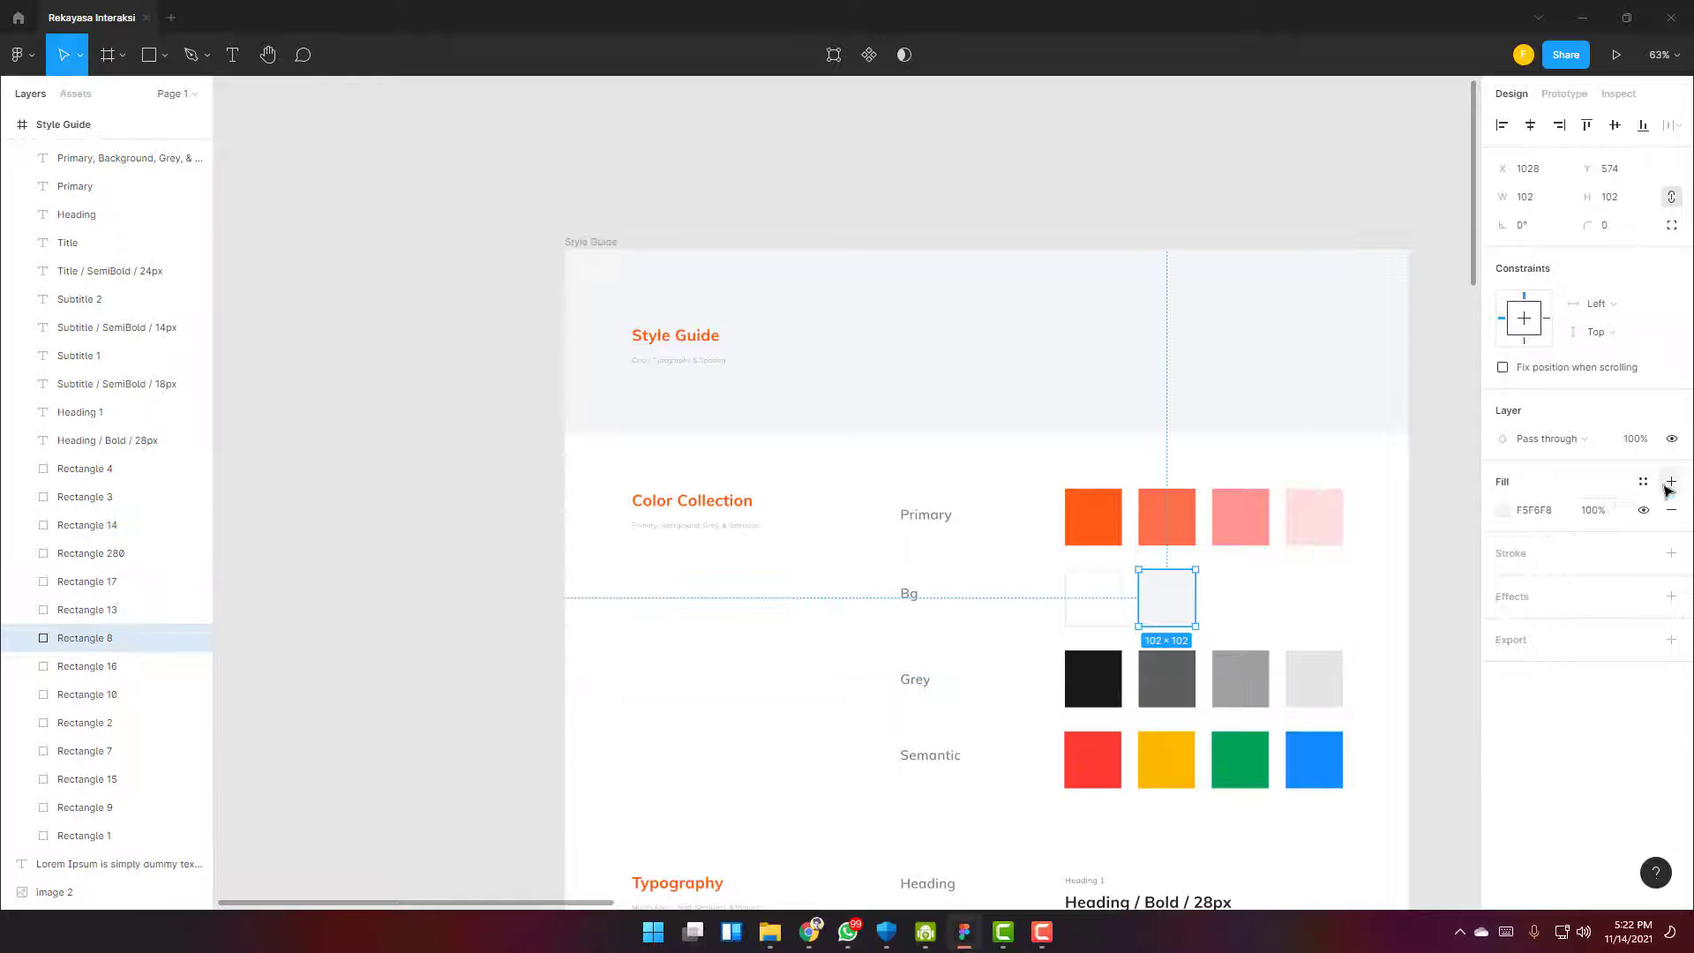
click(1643, 481)
click(1402, 630)
click(1310, 679)
click(1534, 510)
scroll(1127, 786, down, 20)
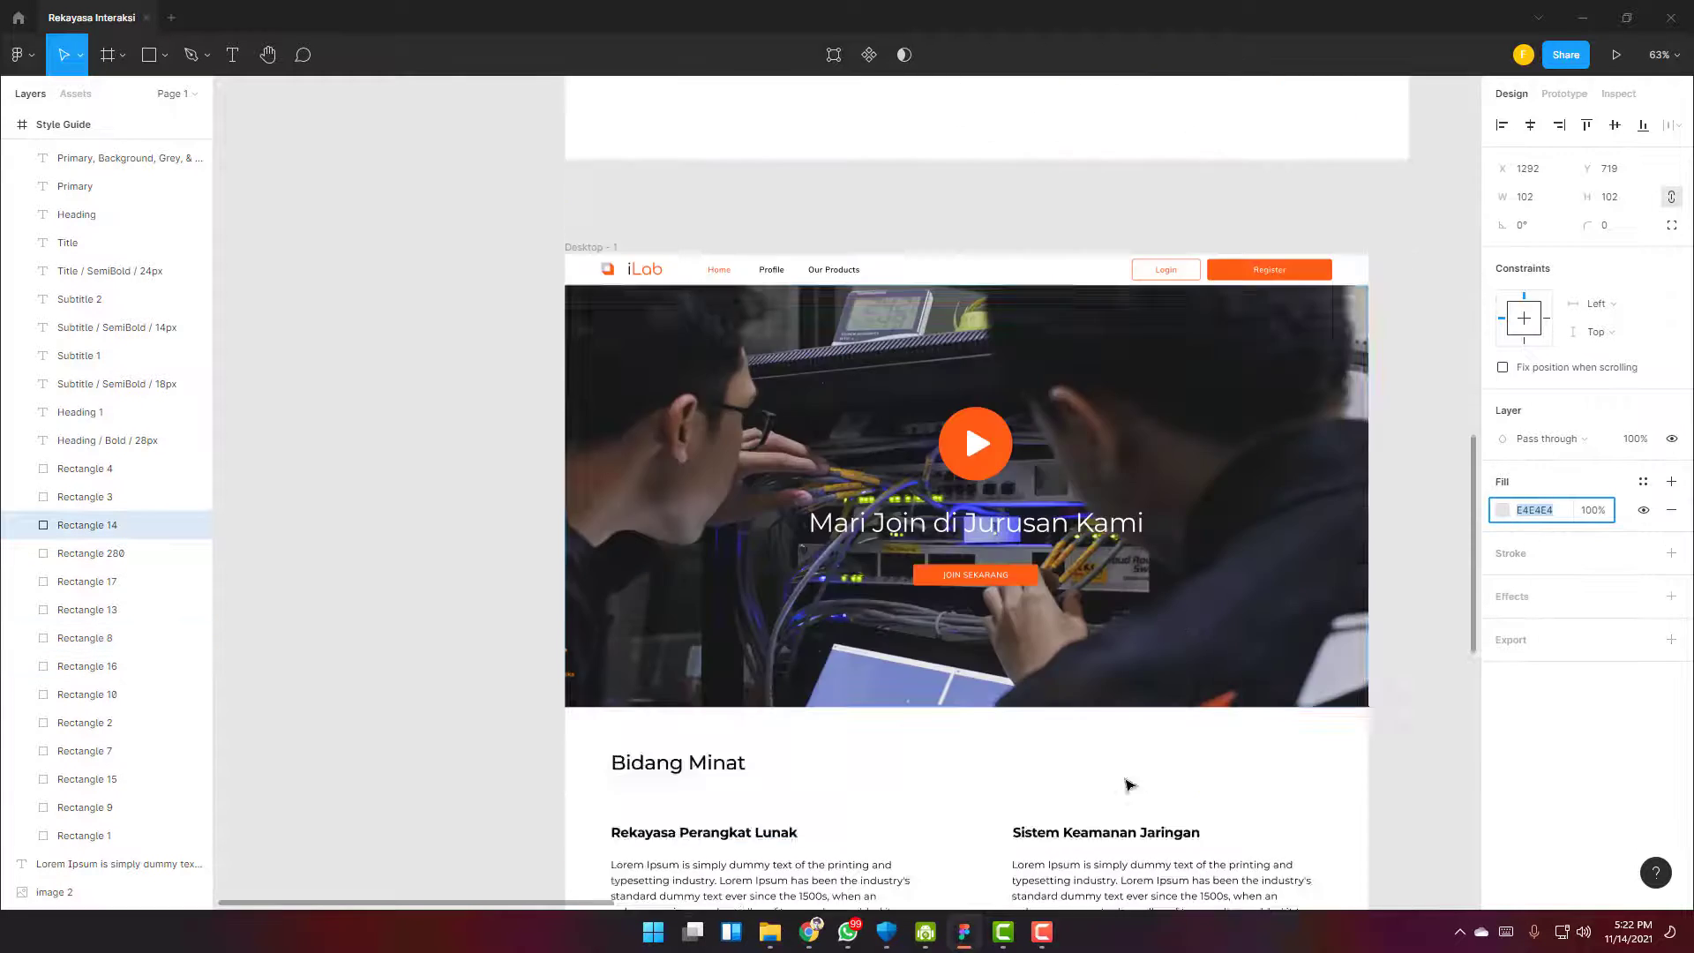
click(927, 529)
key(Escape)
Copy the Dribbble shot HD - 1 mockup frame and paste it into Desktop - 1 over the grey rectangle
scroll(1330, 491, up, 20)
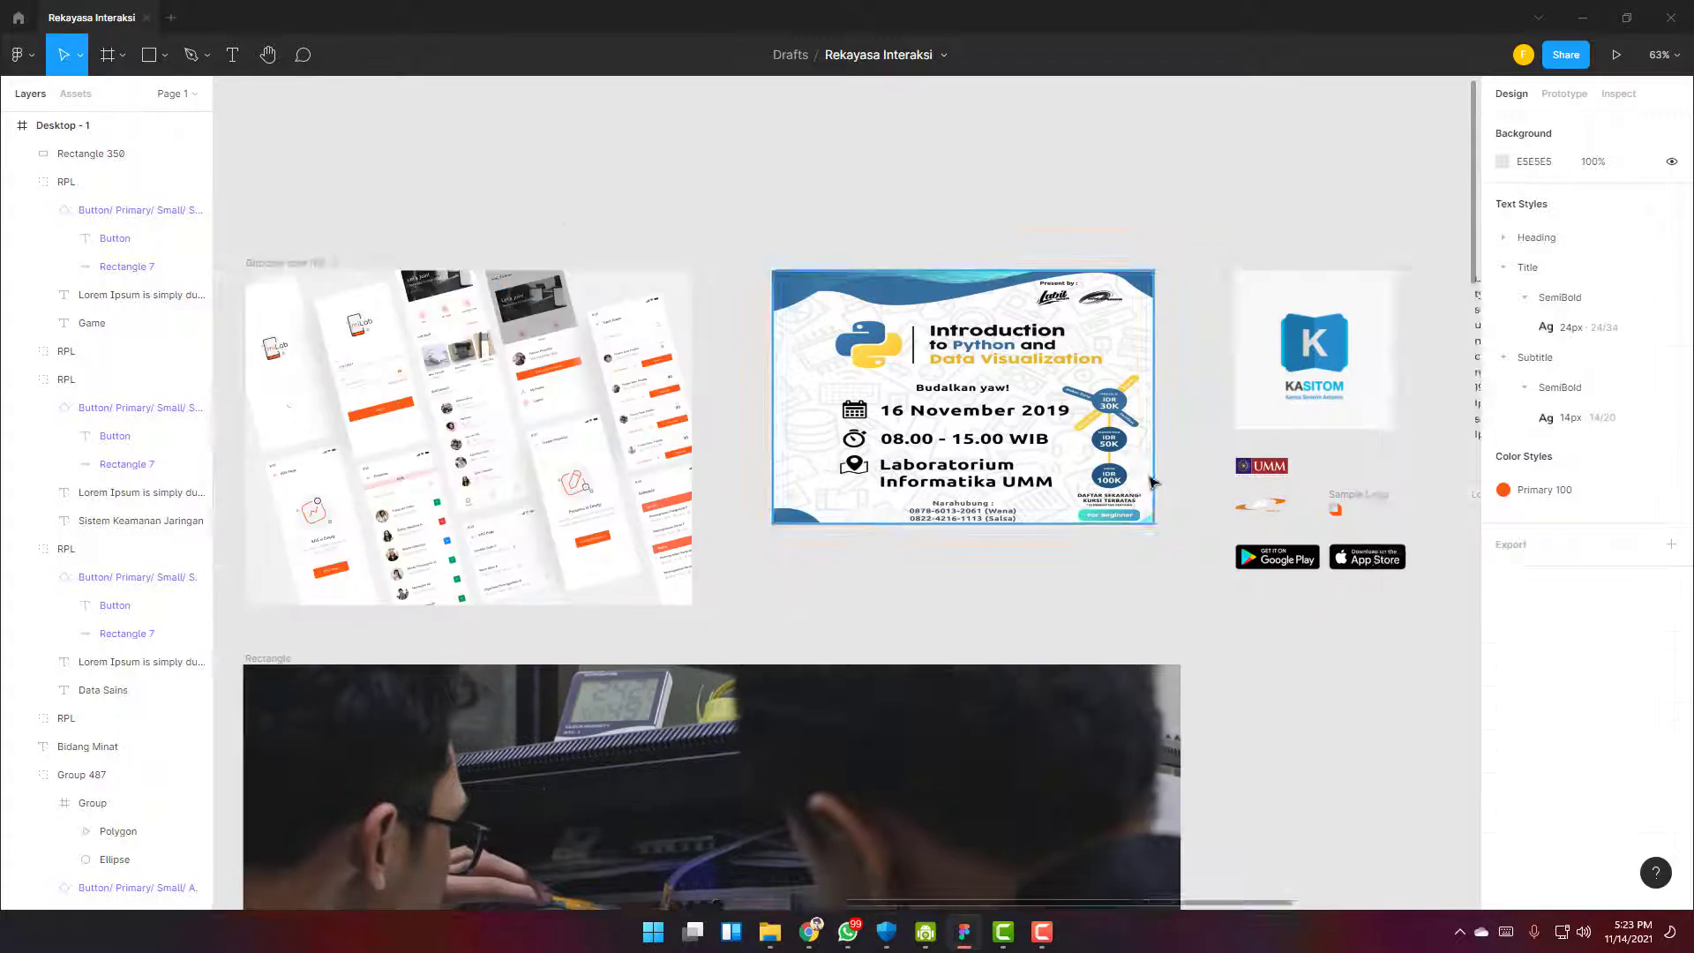
scroll(1149, 477, left, 1)
click(607, 407)
click(413, 257)
scroll(500, 474, left, 11)
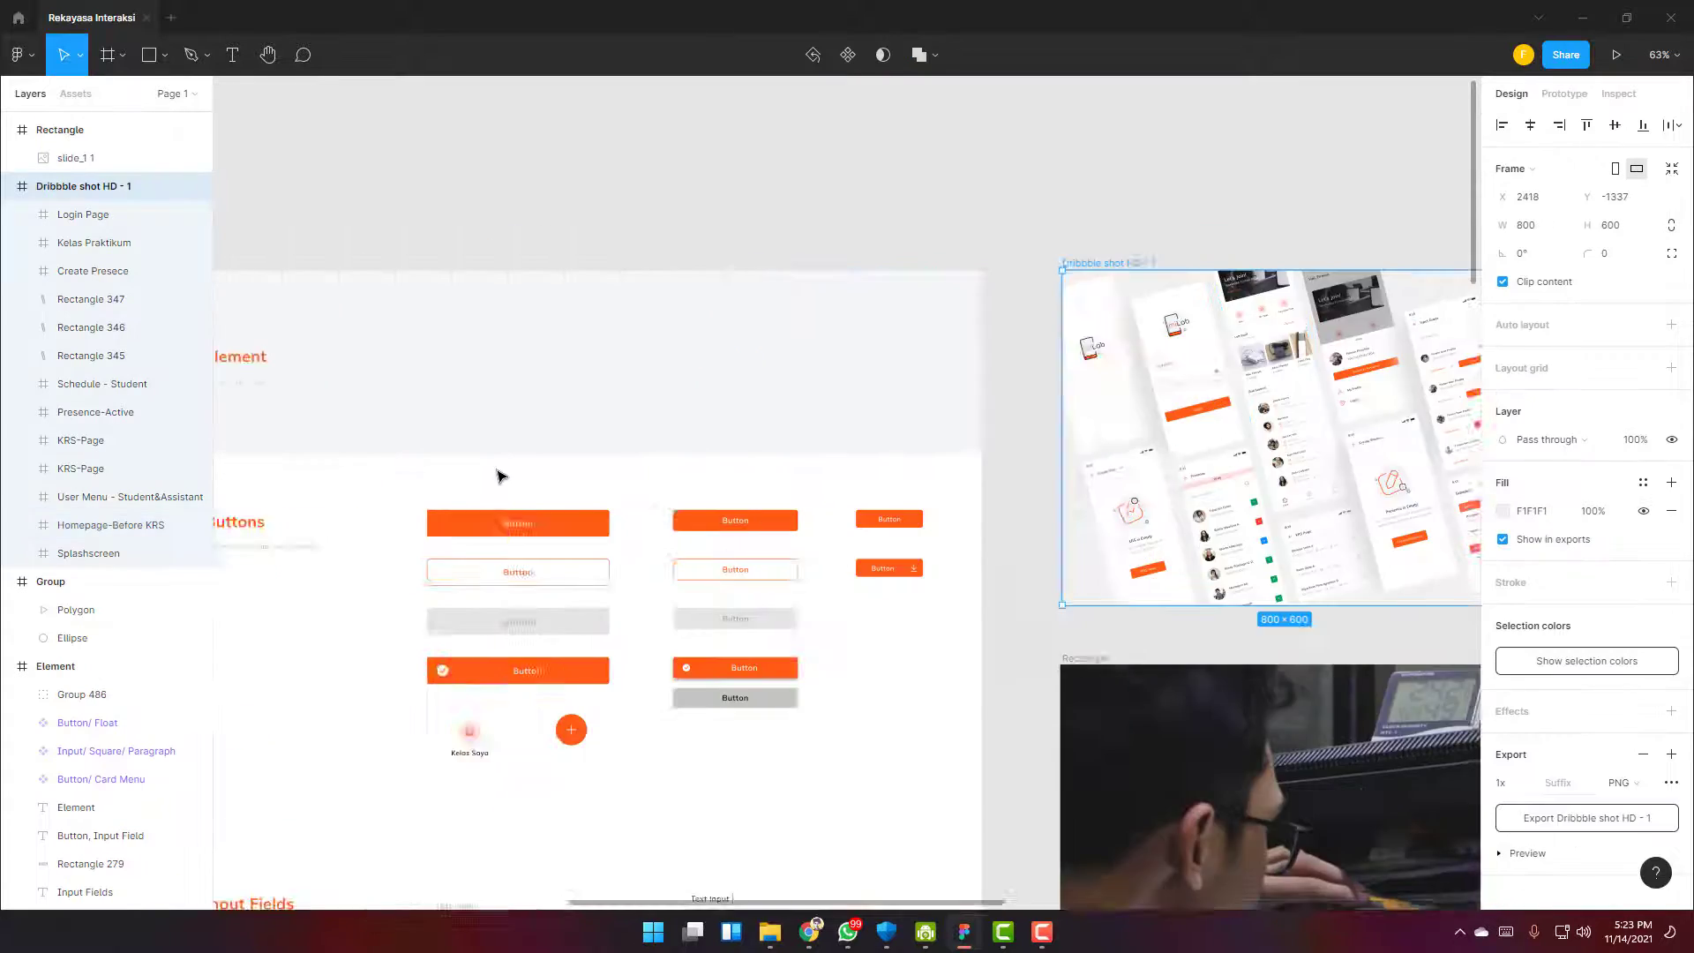
scroll(1021, 610, down, 20)
key(ctrl+v)
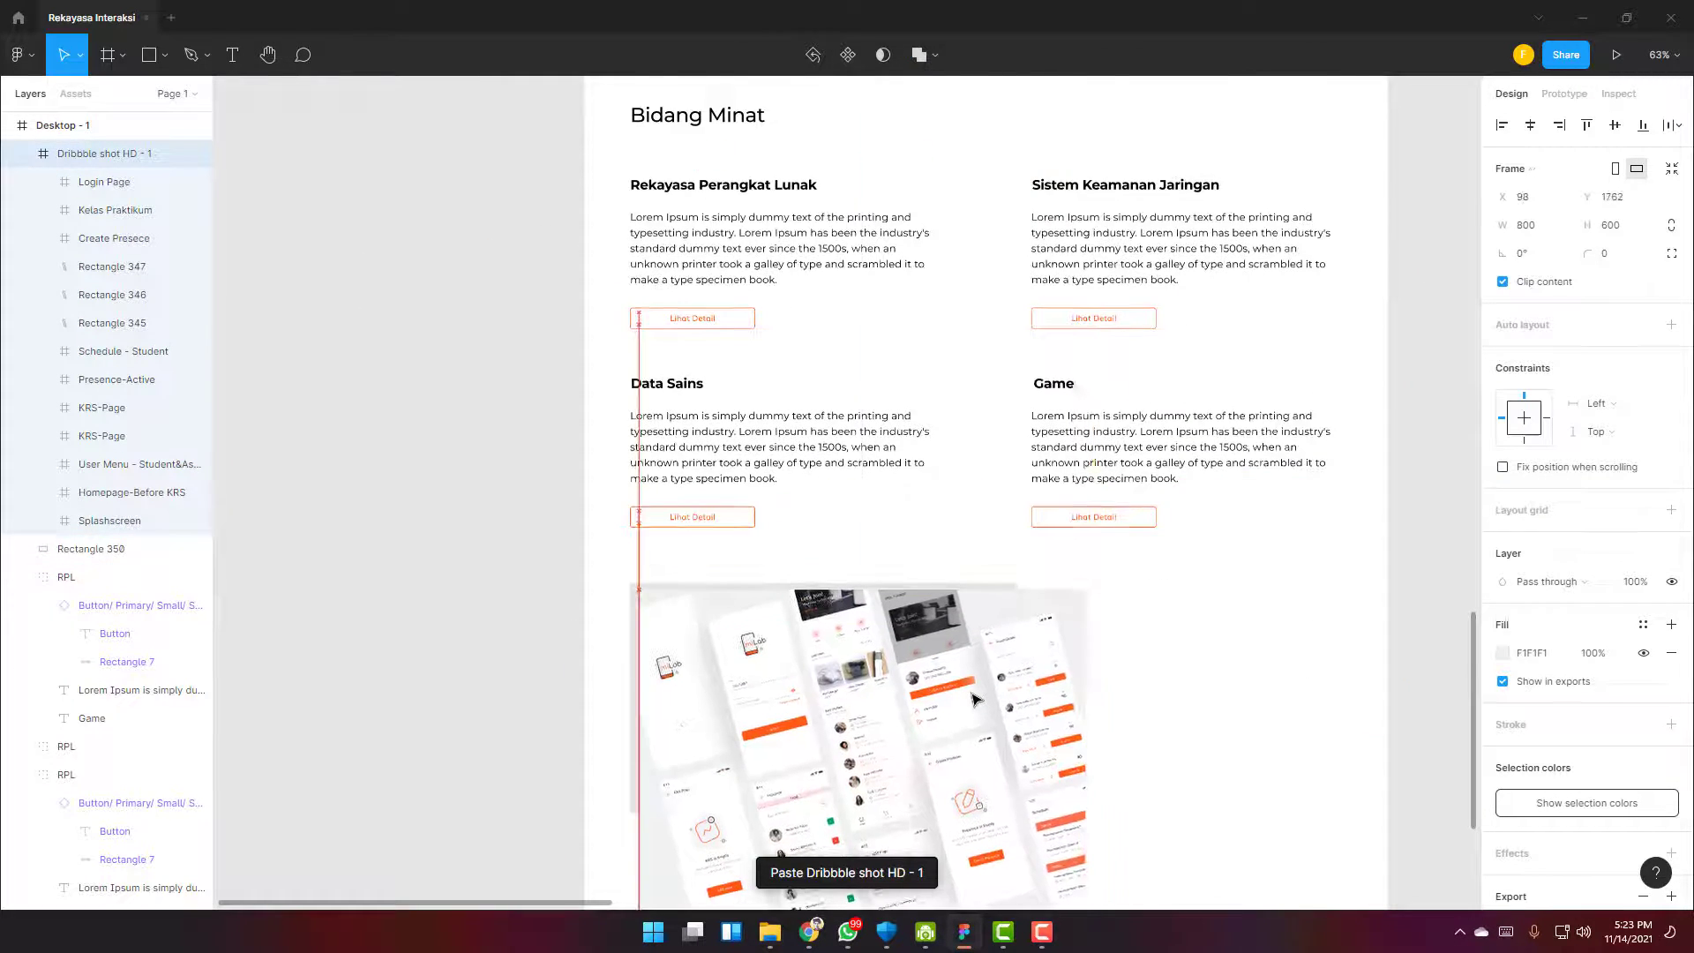
scroll(1059, 706, down, 2)
Resize the pasted mockup frame to about 678 × 392 at X 92 so it sits inside the grey rectangle
drag(1092, 753, 1013, 637)
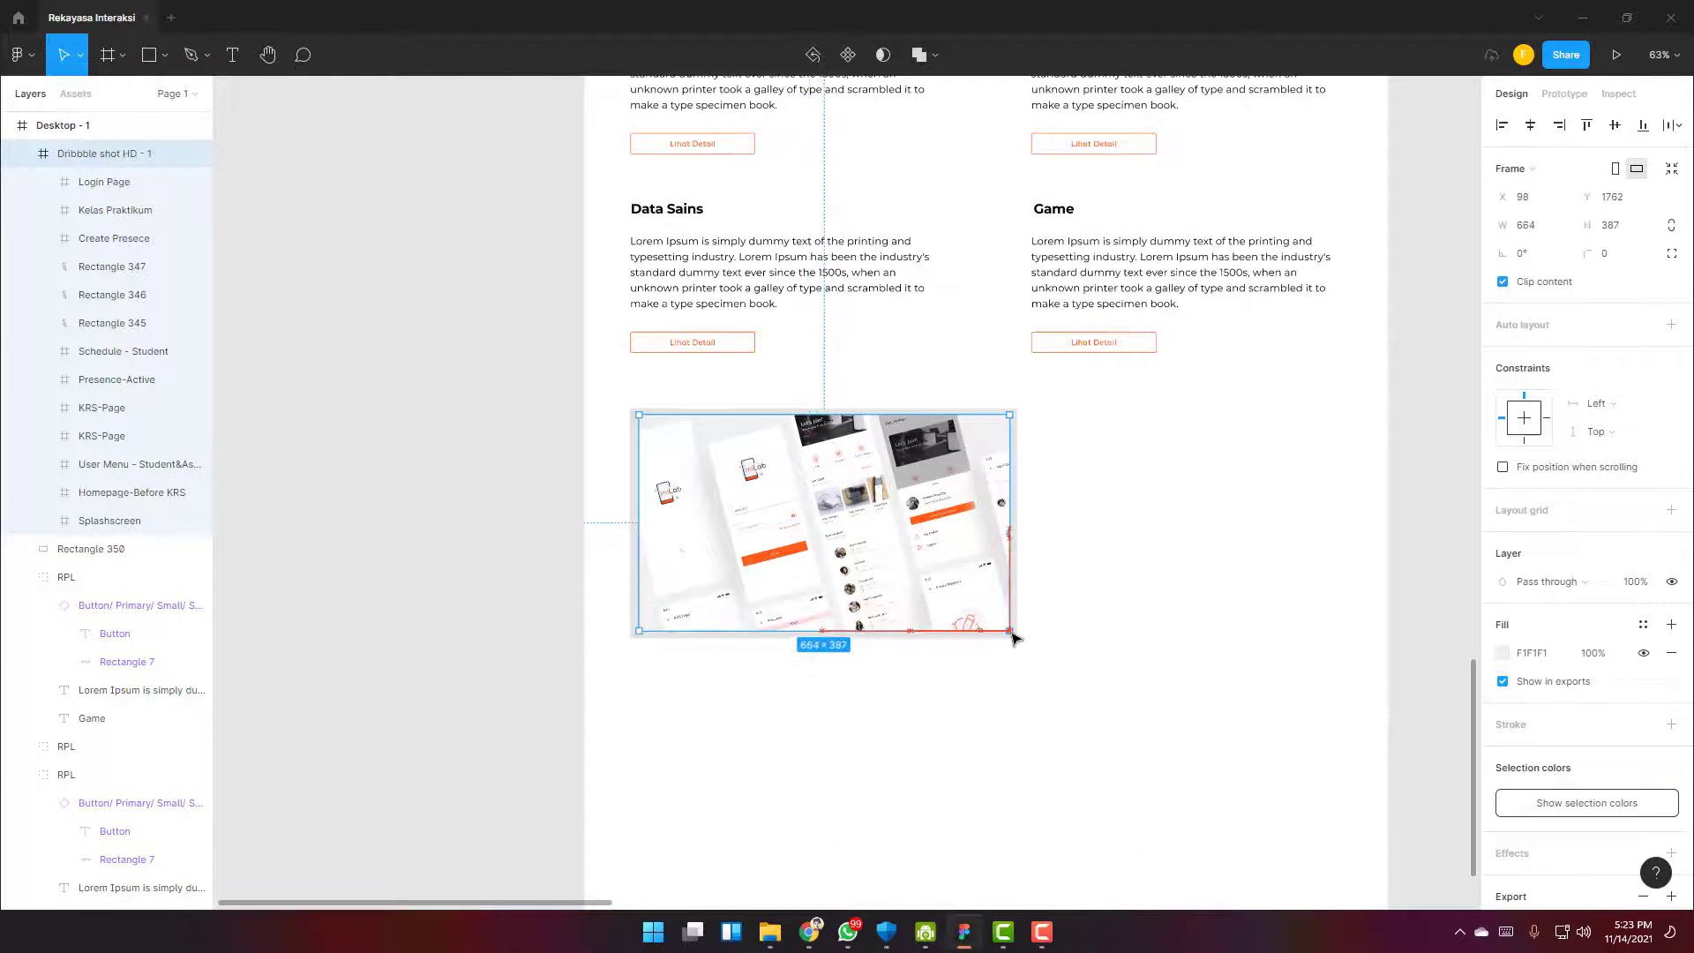
click(954, 682)
scroll(786, 624, up, 2)
click(782, 518)
drag(584, 478, 581, 477)
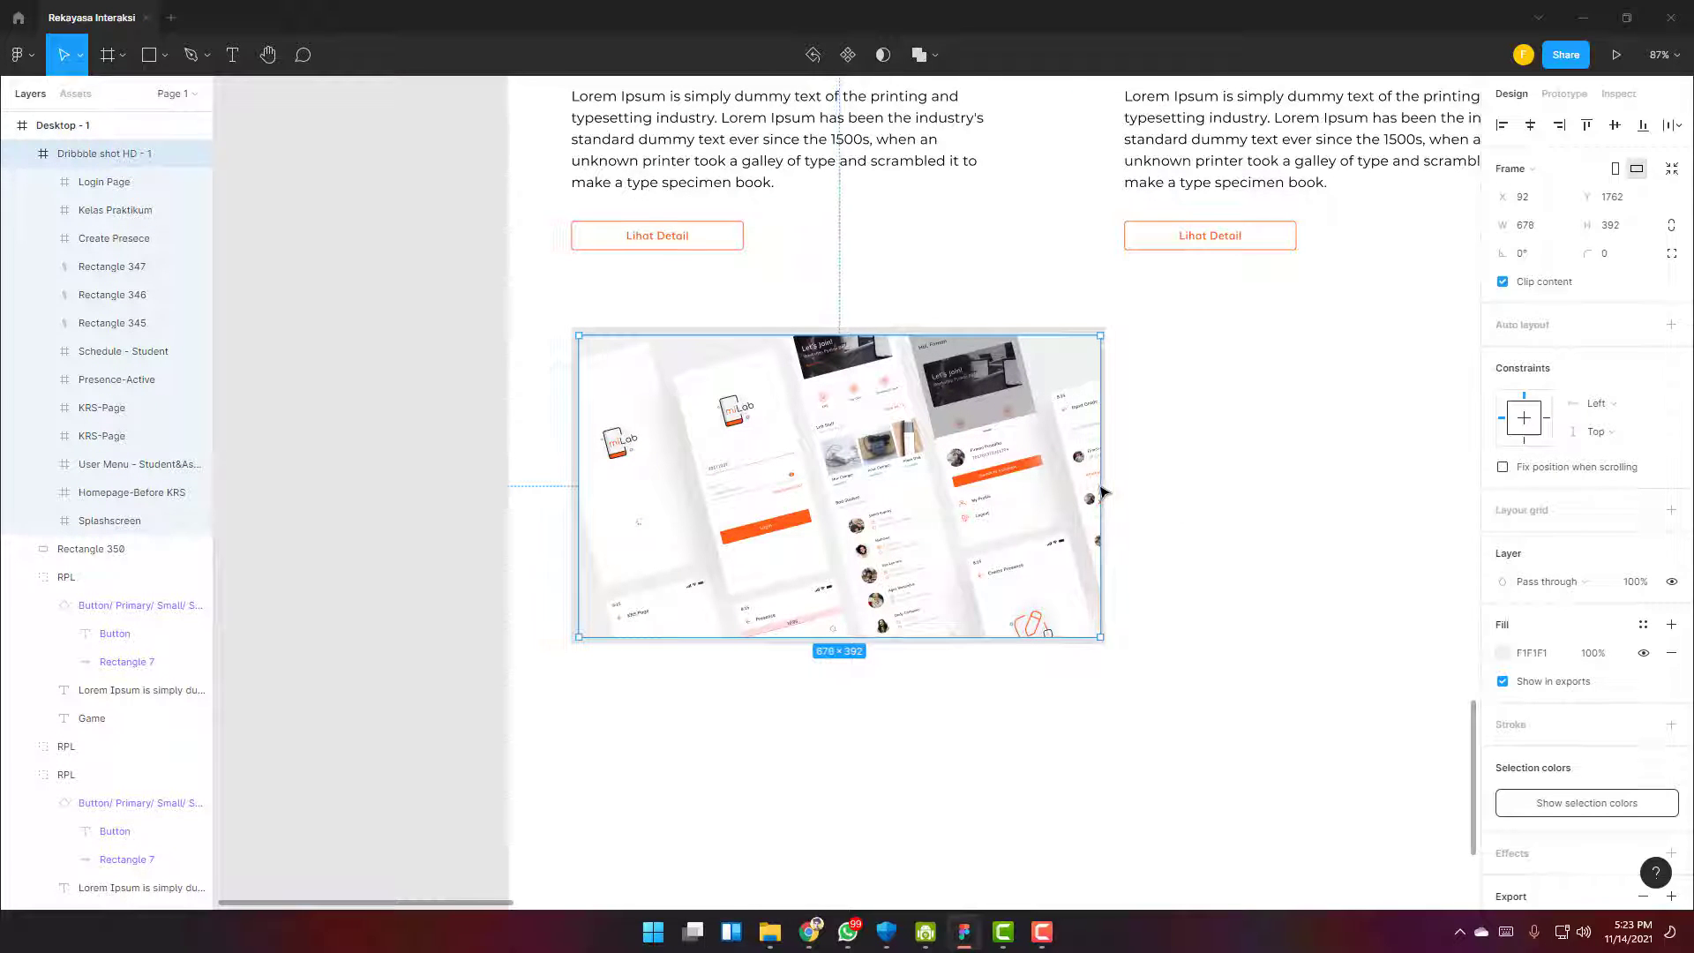
click(1145, 578)
Add a bold 24 px "Coming Soon" heading beside the mockup, reposition it and set its vertical text alignment to middle
scroll(1129, 606, down, 3)
scroll(1270, 587, up, 4)
scroll(976, 510, down, 5)
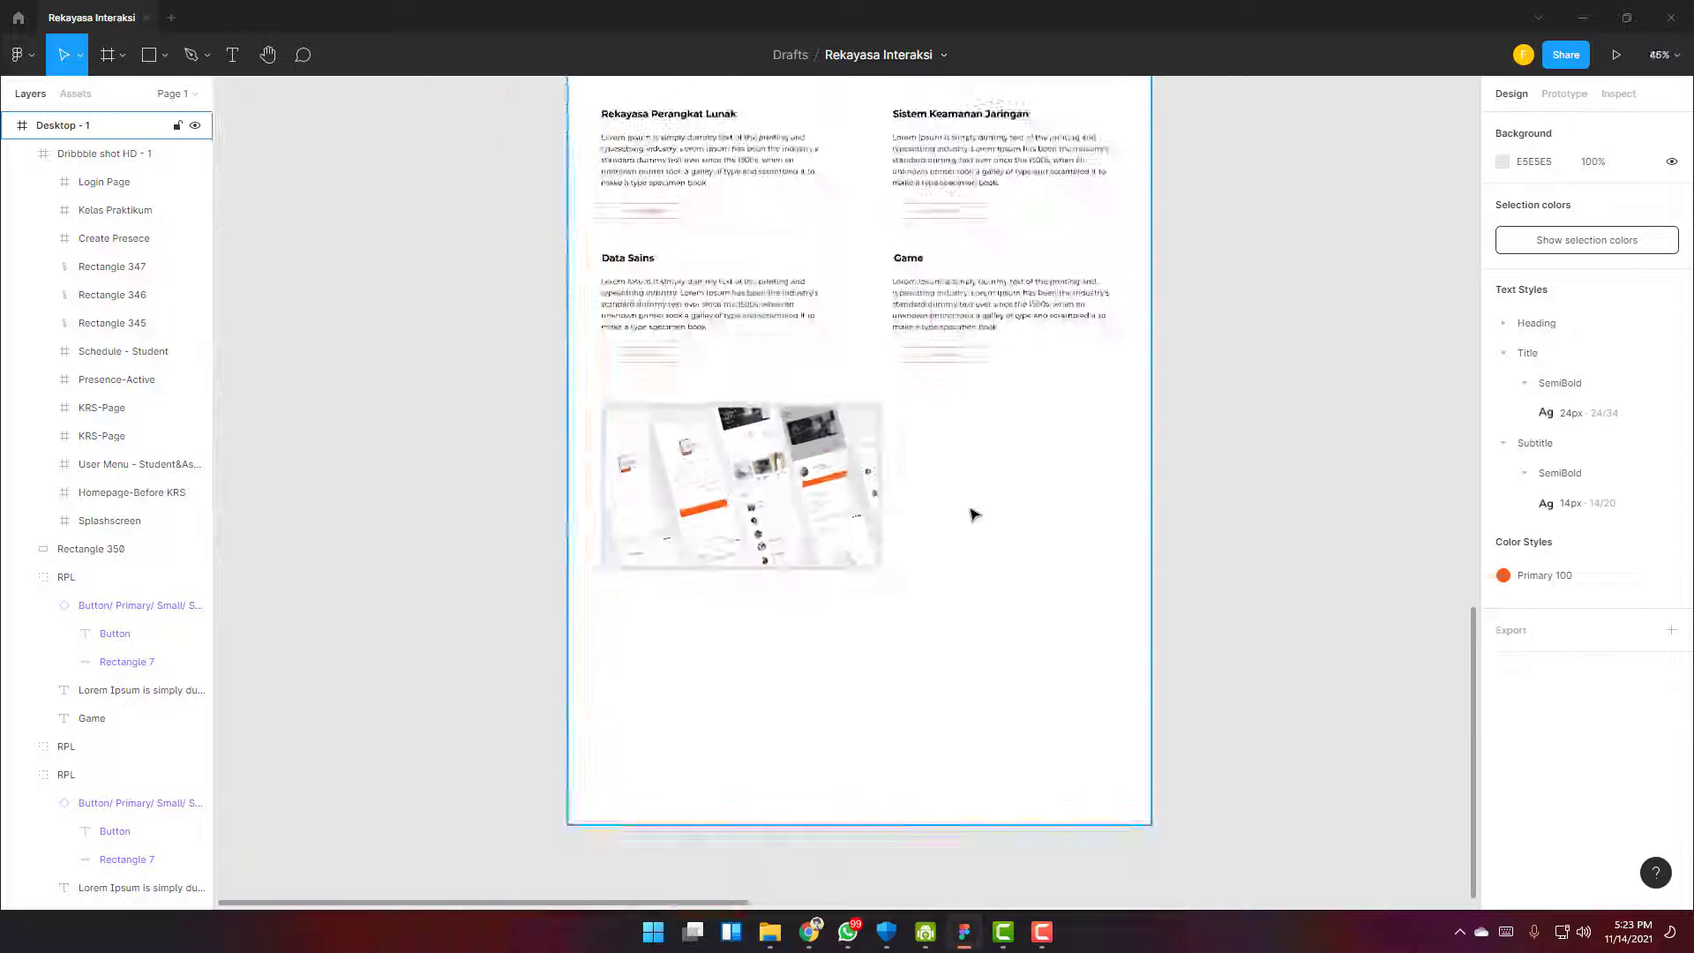
scroll(974, 506, up, 2)
click(940, 401)
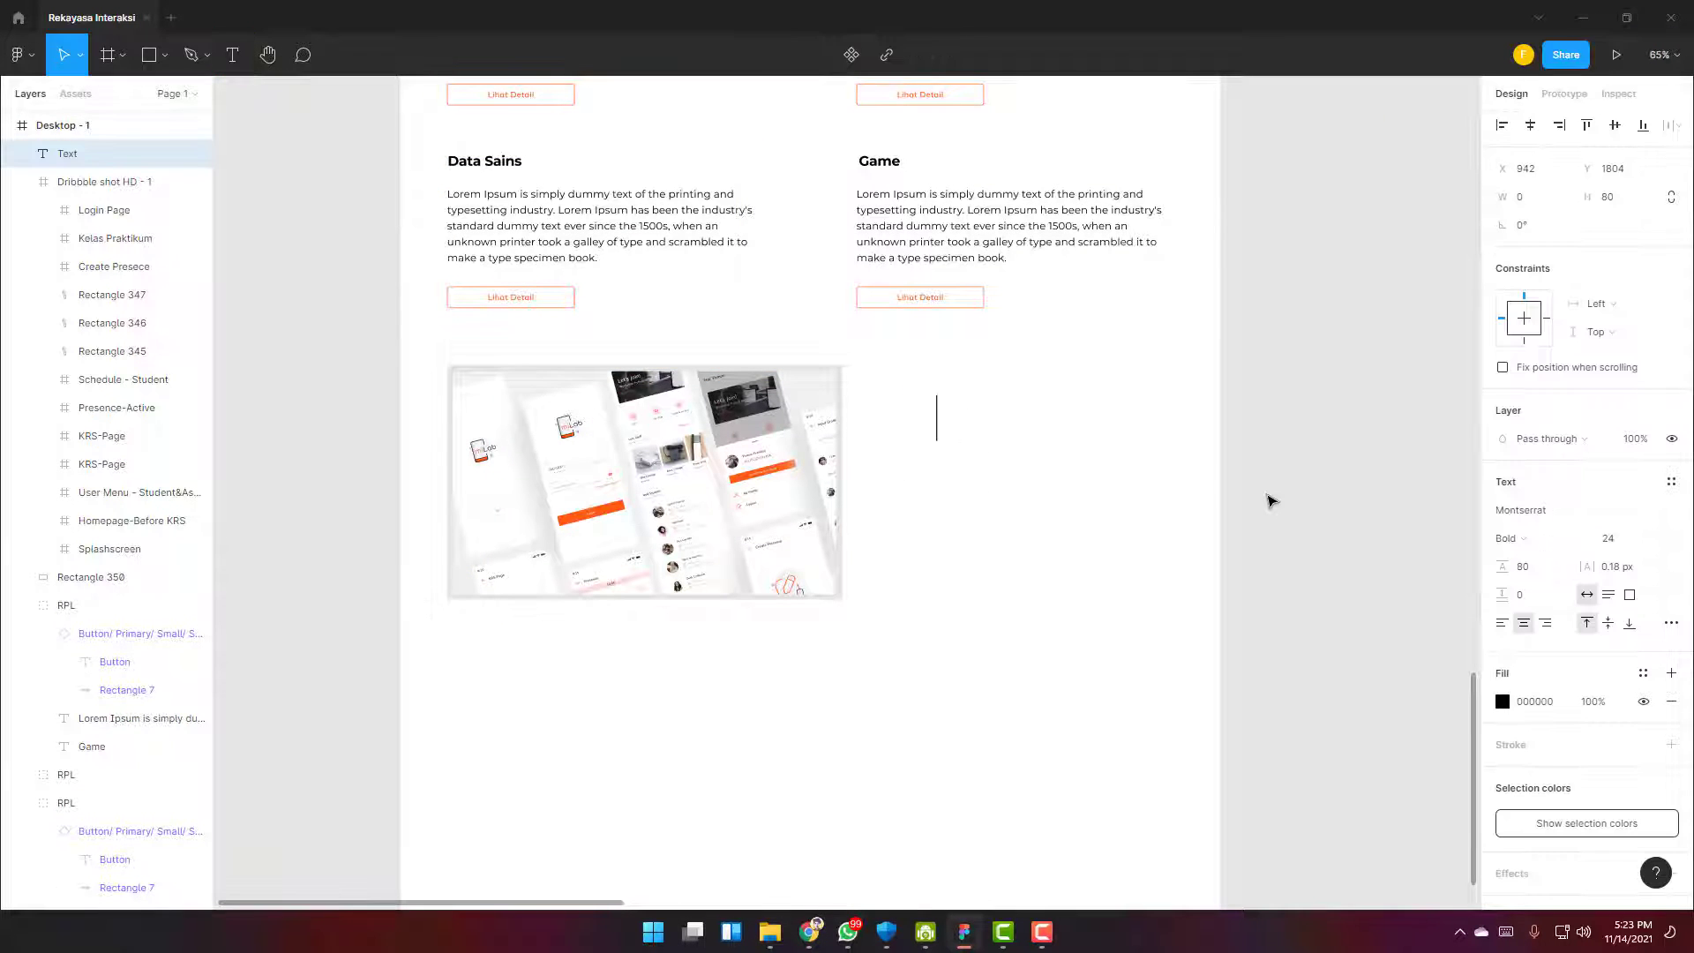
click(1271, 501)
scroll(1015, 498, up, 3)
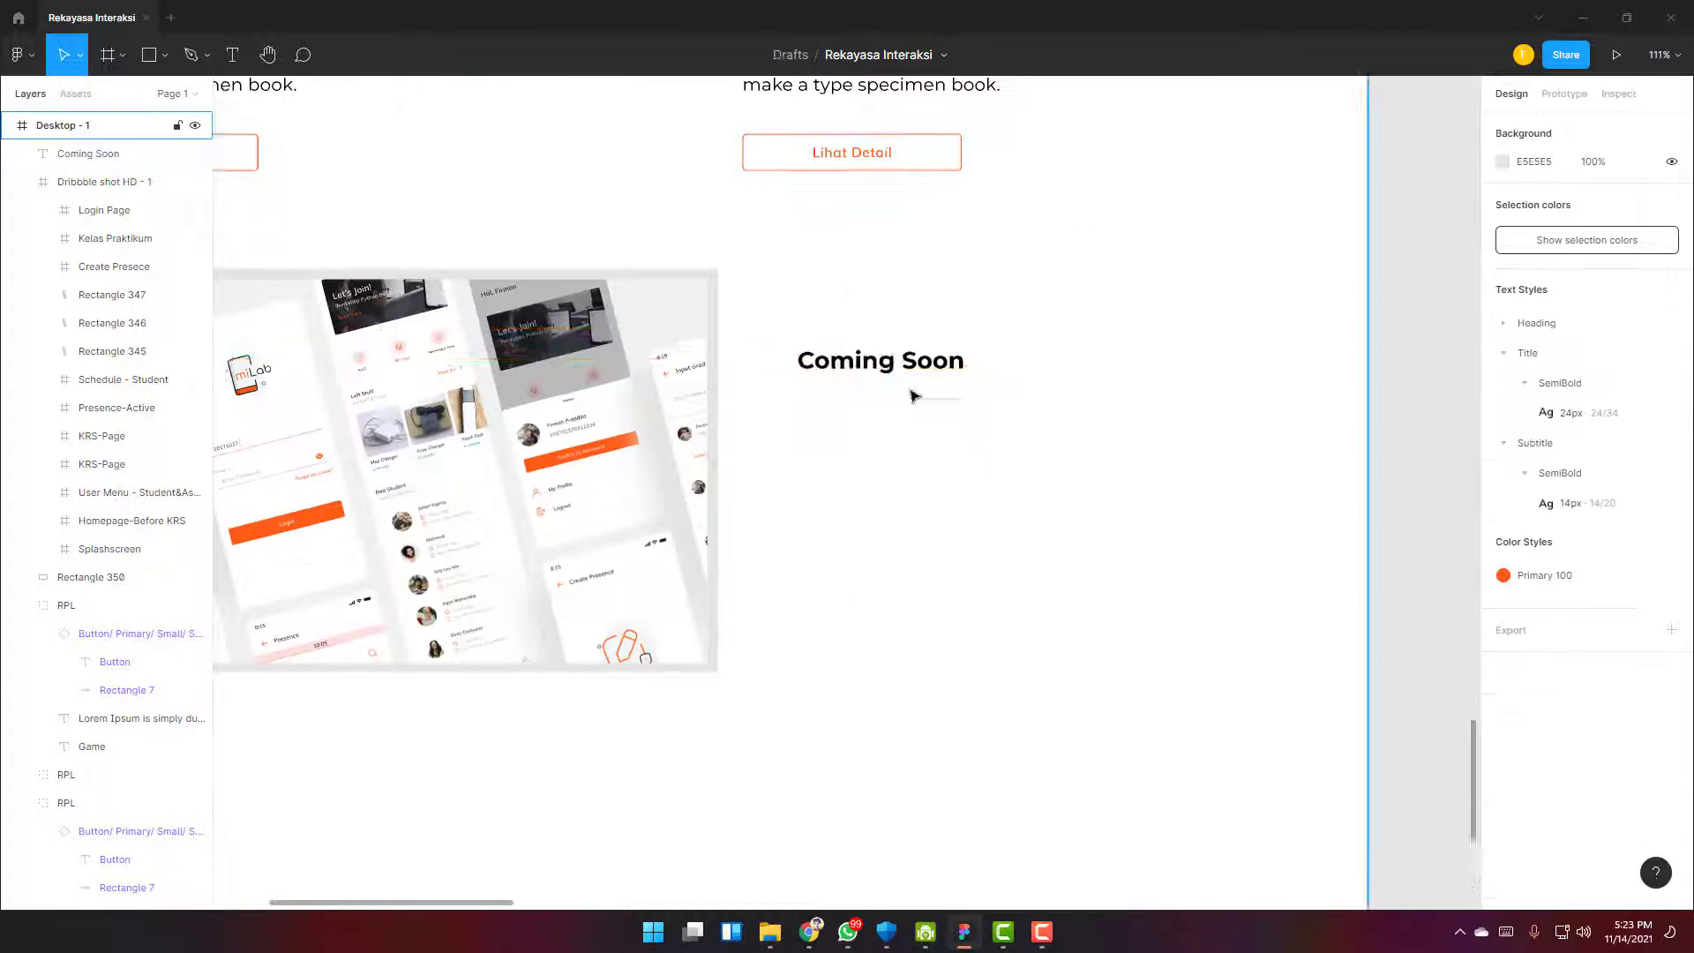
drag(891, 365, 918, 691)
click(1608, 623)
Duplicate the "Game" description text and place the copy directly under the "Coming Soon" heading at X 842, Y 1837
click(925, 397)
scroll(895, 270, up, 2)
click(894, 269)
key(ctrl+d)
drag(964, 626, 977, 590)
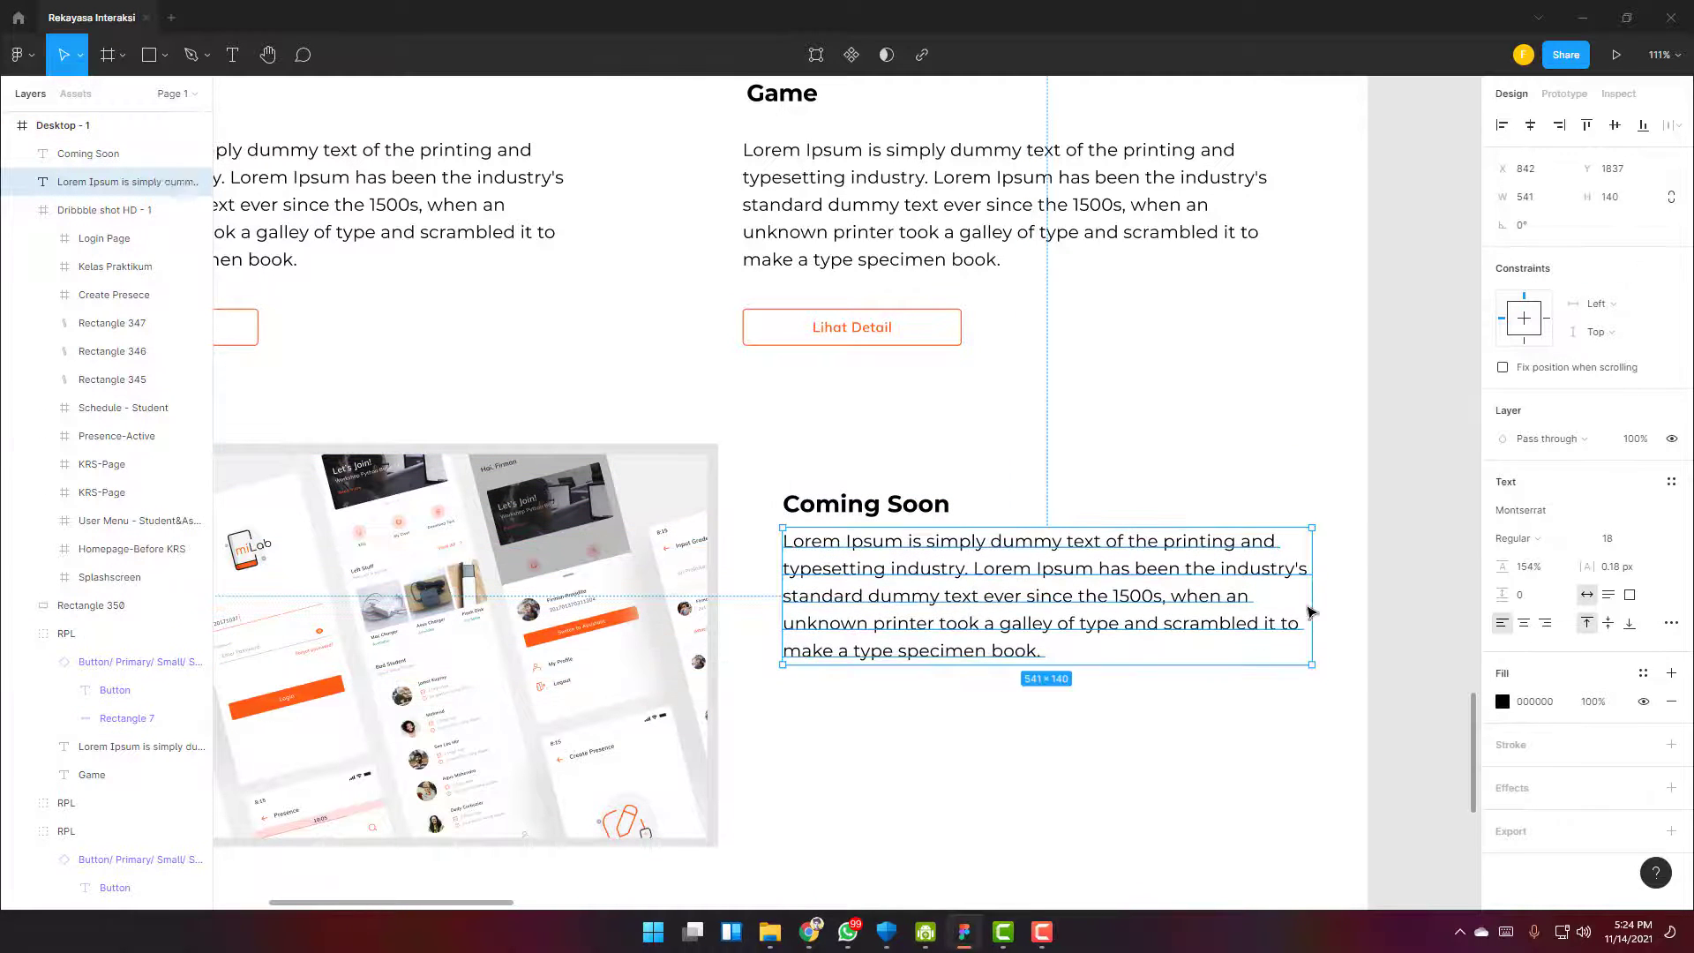
Replace the copied description with "Kini Praktikum Semakin muda menggunakan miLab" and a second line "Tunggu kedatangan Kami"
key(Return)
text(Kini Praktikum Semakin muda menggunakan miLab)
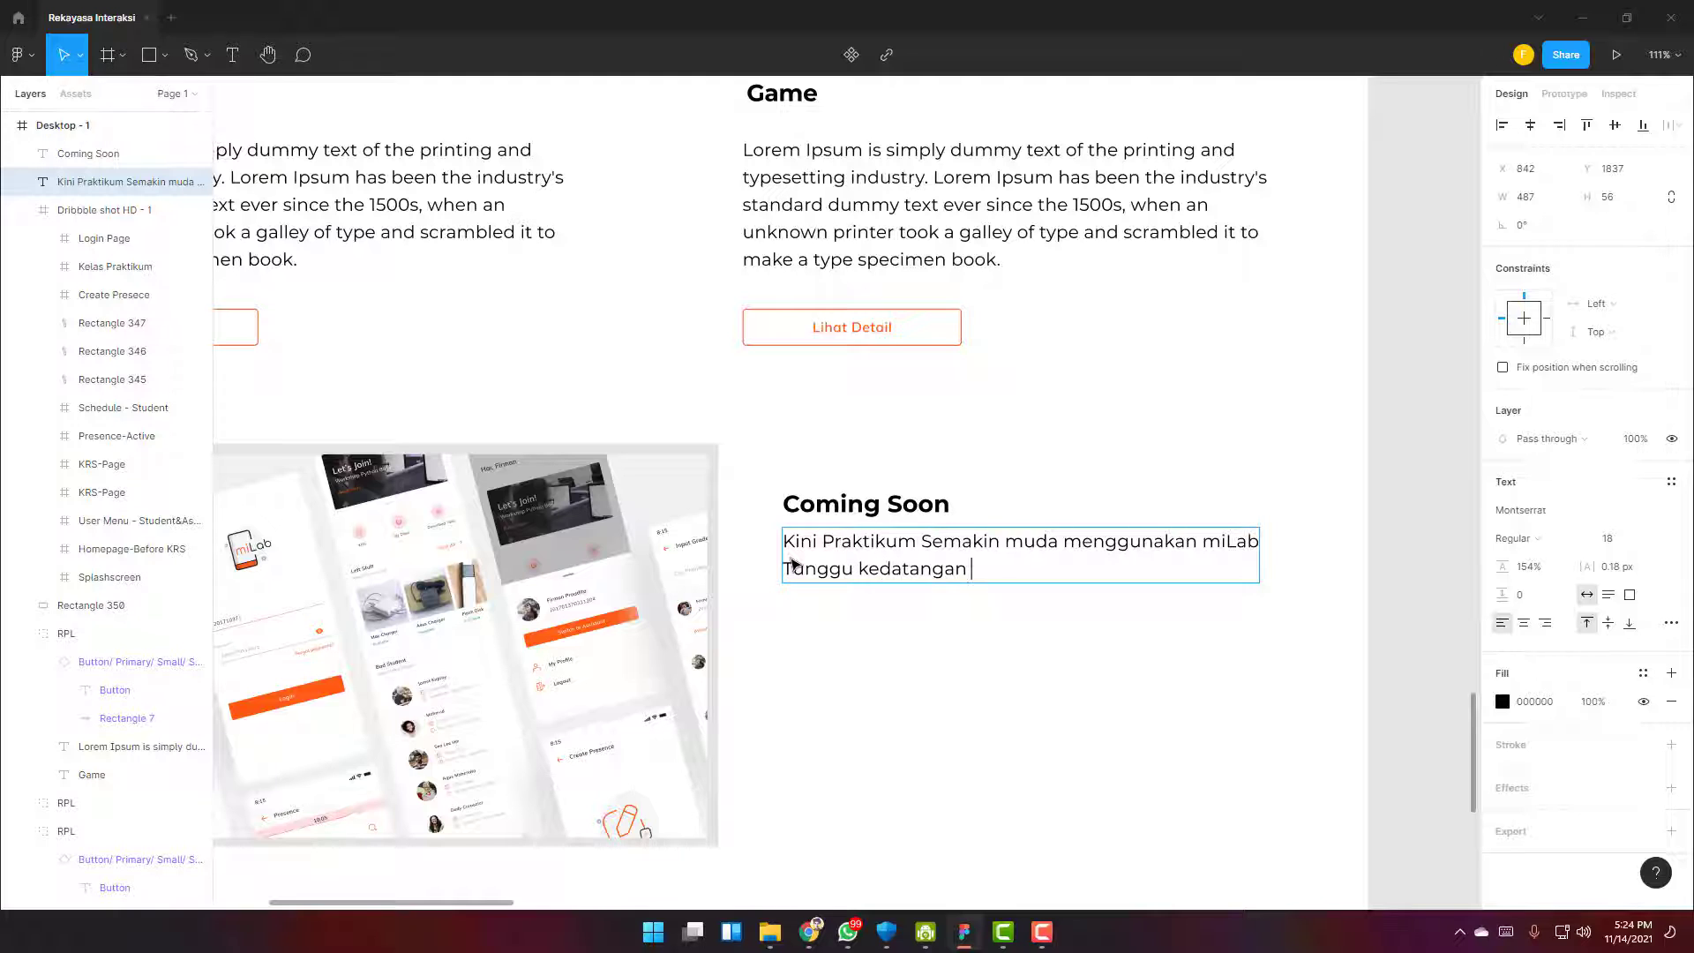
click(1161, 720)
scroll(1006, 672, down, 2)
Move the "Kini Praktikum" description down 16 px to add space below the "Coming Soon" heading
click(937, 601)
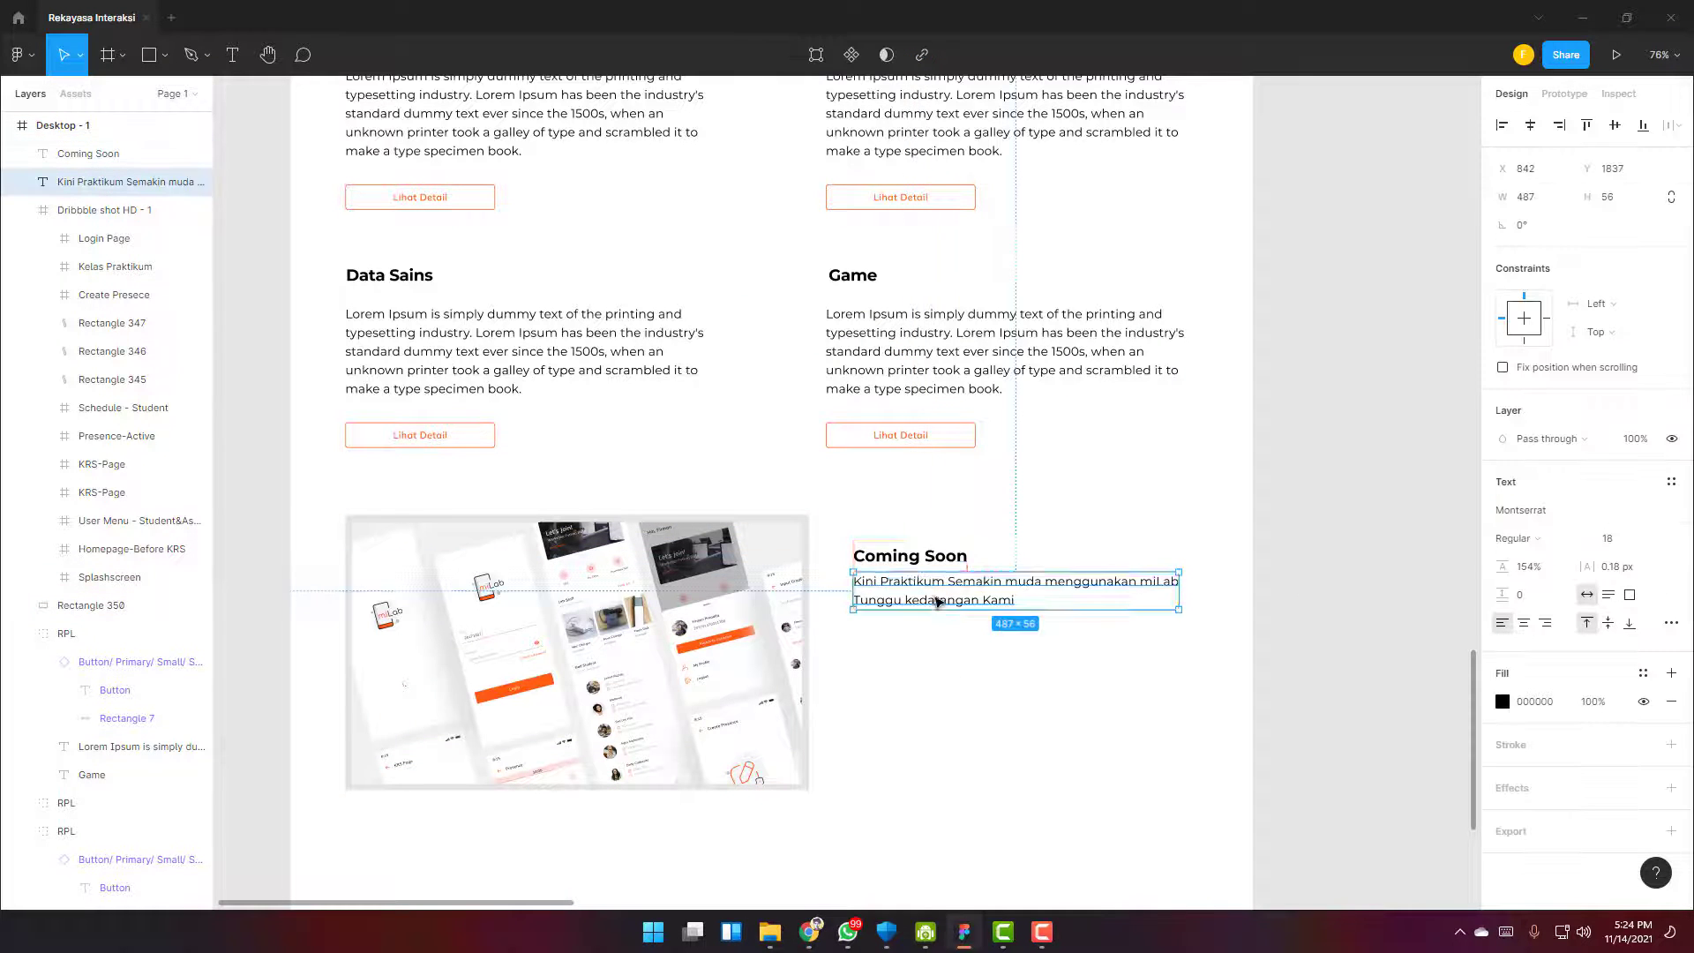
key(shift+Down)
key(shift+Down)
key(Up)
key(Up)
key(Up)
key(Up)
click(1278, 521)
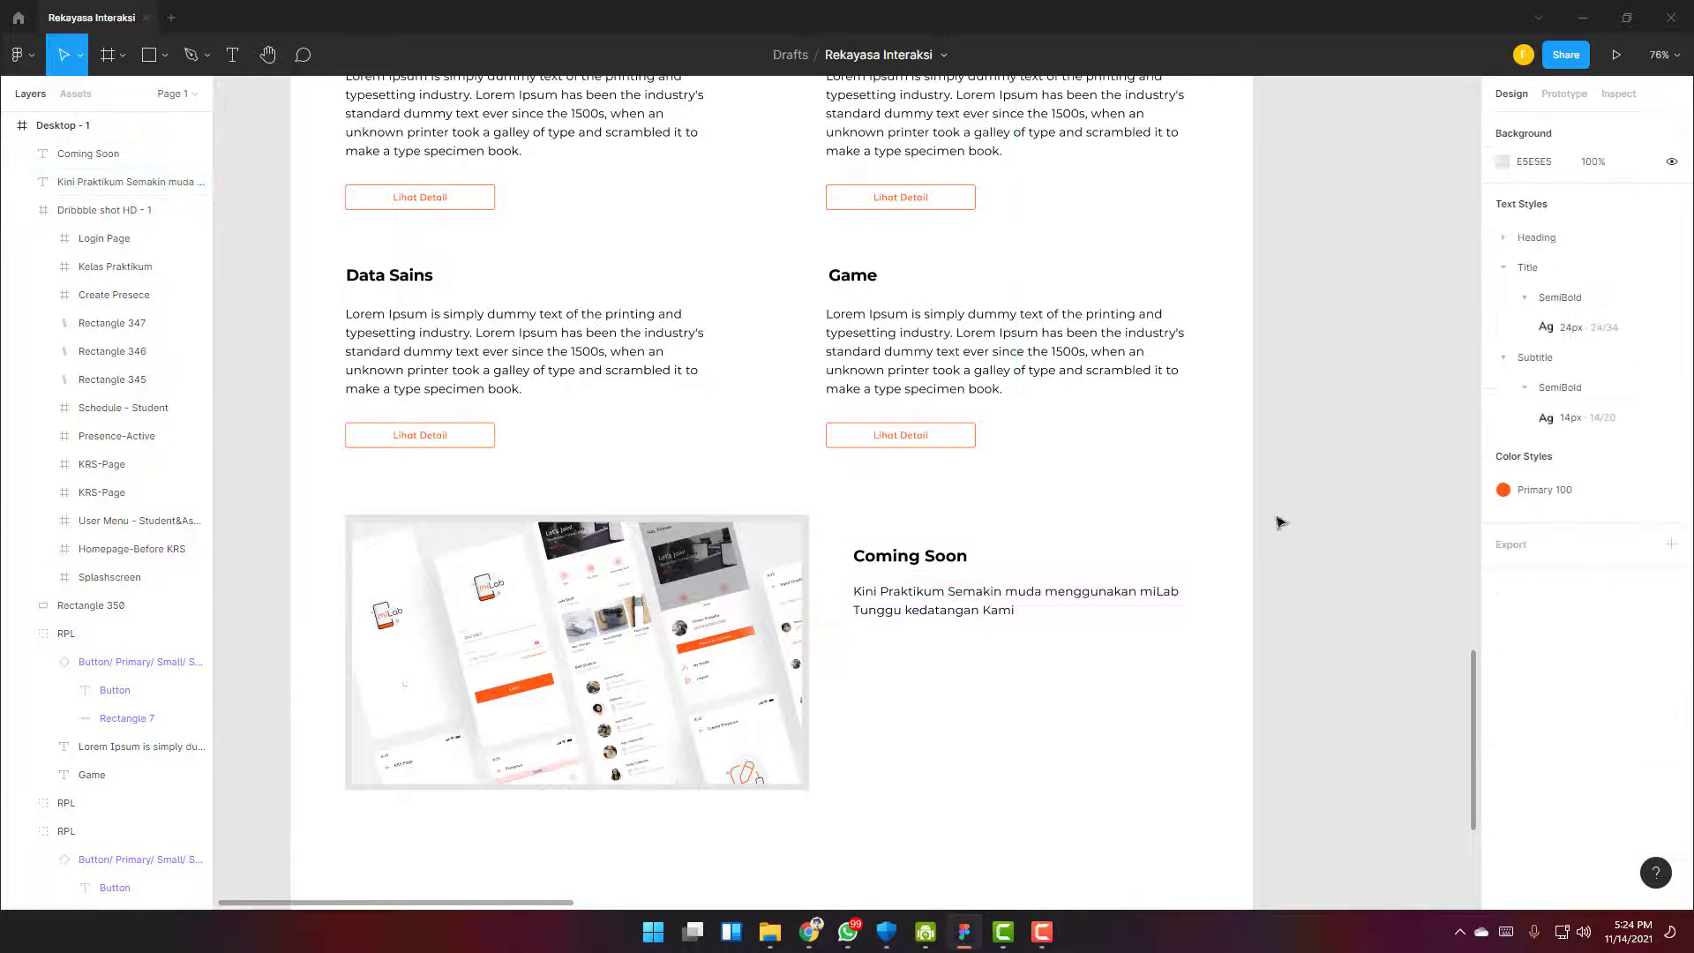
Copy the Google Play and App Store badge images from the assets beside the Style Guide
scroll(1278, 521, down, 6)
drag(1232, 368, 657, 877)
scroll(1221, 641, up, 8)
click(1297, 423)
shift+click(1116, 423)
drag(459, 521, 1473, 278)
scroll(557, 572, down, 5)
scroll(692, 794, left, 10)
scroll(759, 750, down, 15)
click(1009, 706)
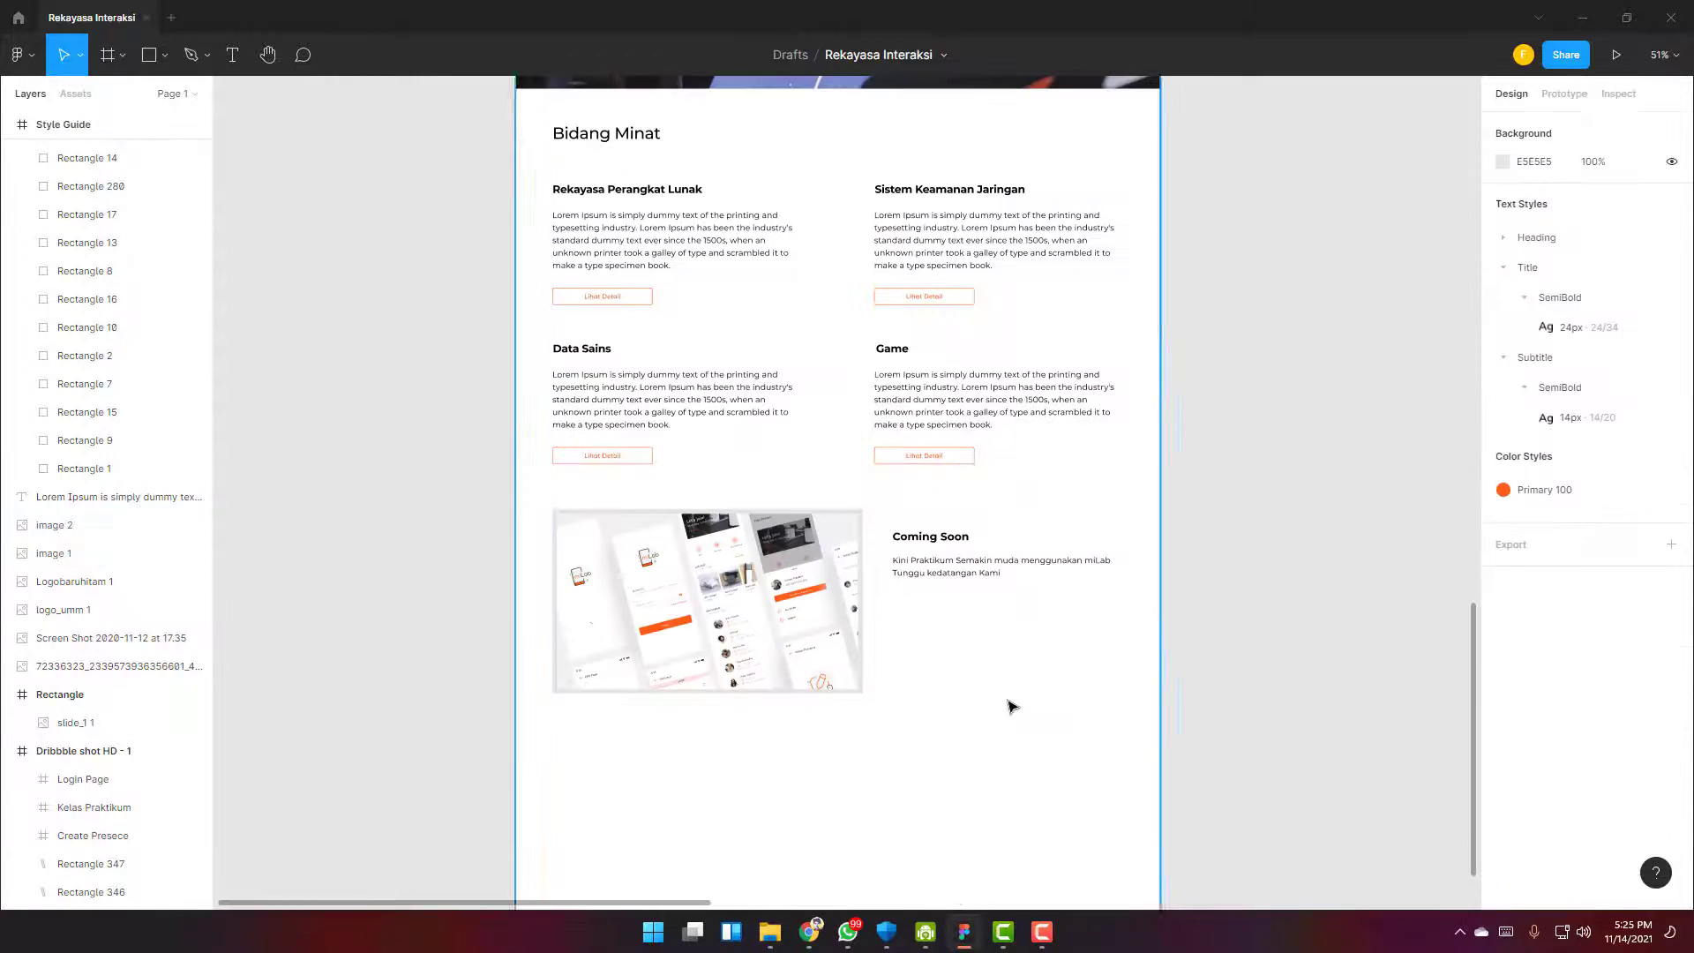
Paste both store badges into Desktop - 1 and align them under the "Coming Soon" description
key(ctrl+v)
drag(816, 496, 929, 621)
click(1305, 583)
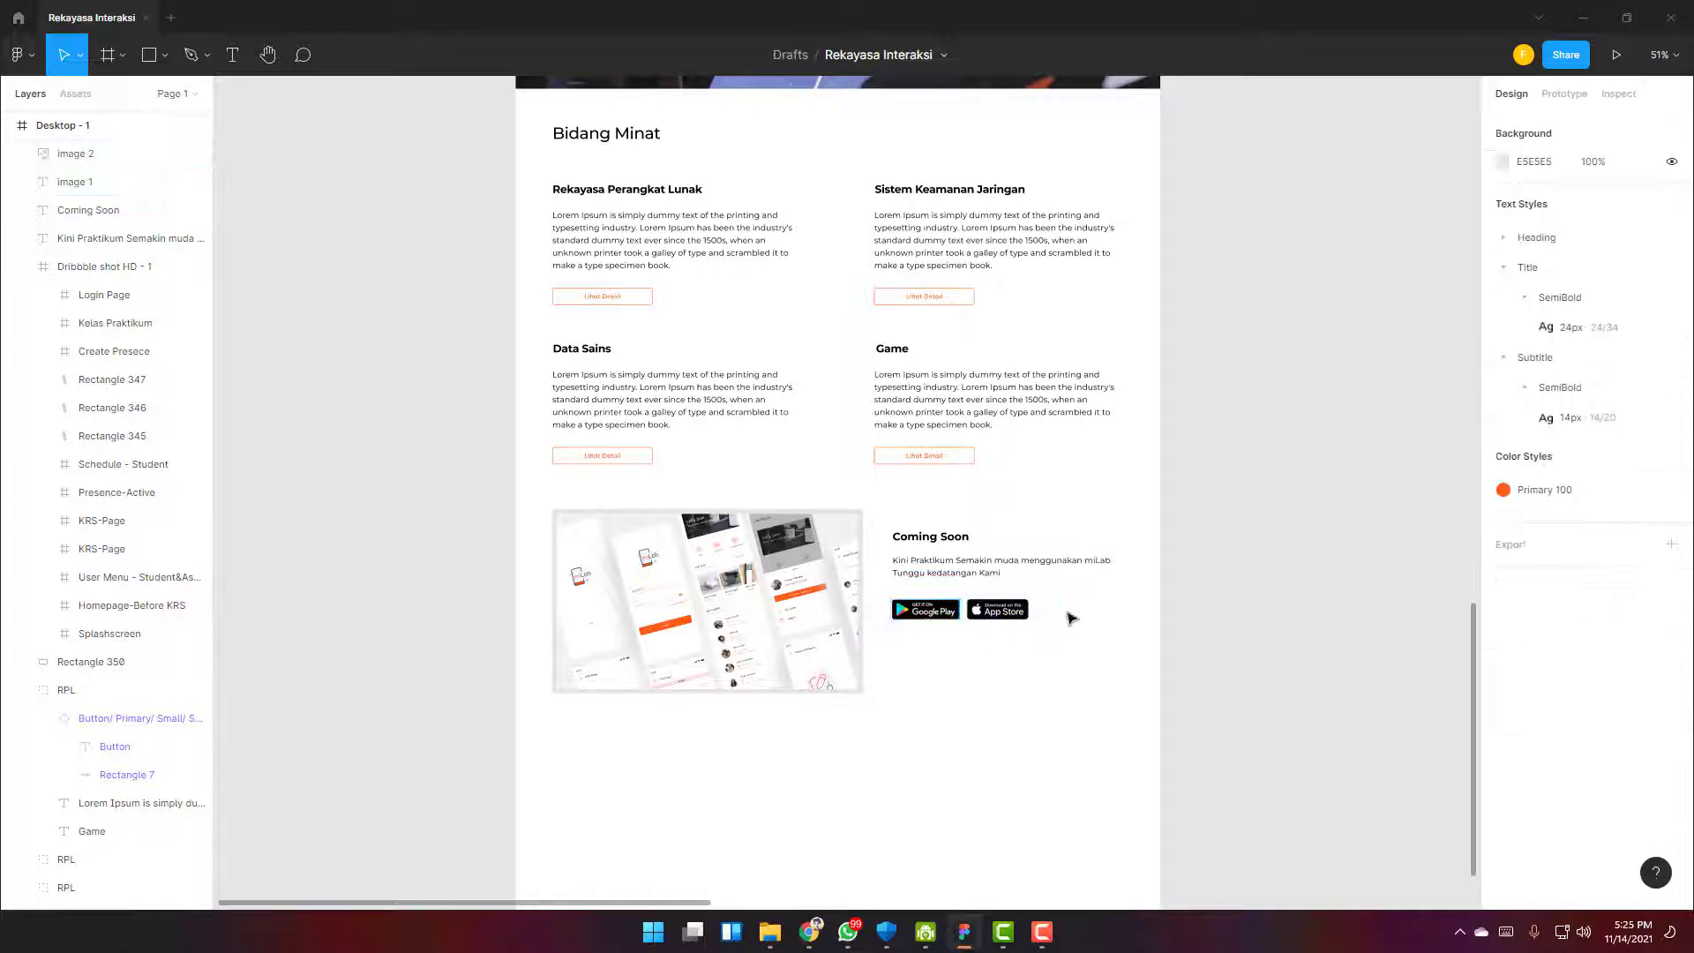
drag(1070, 617, 938, 611)
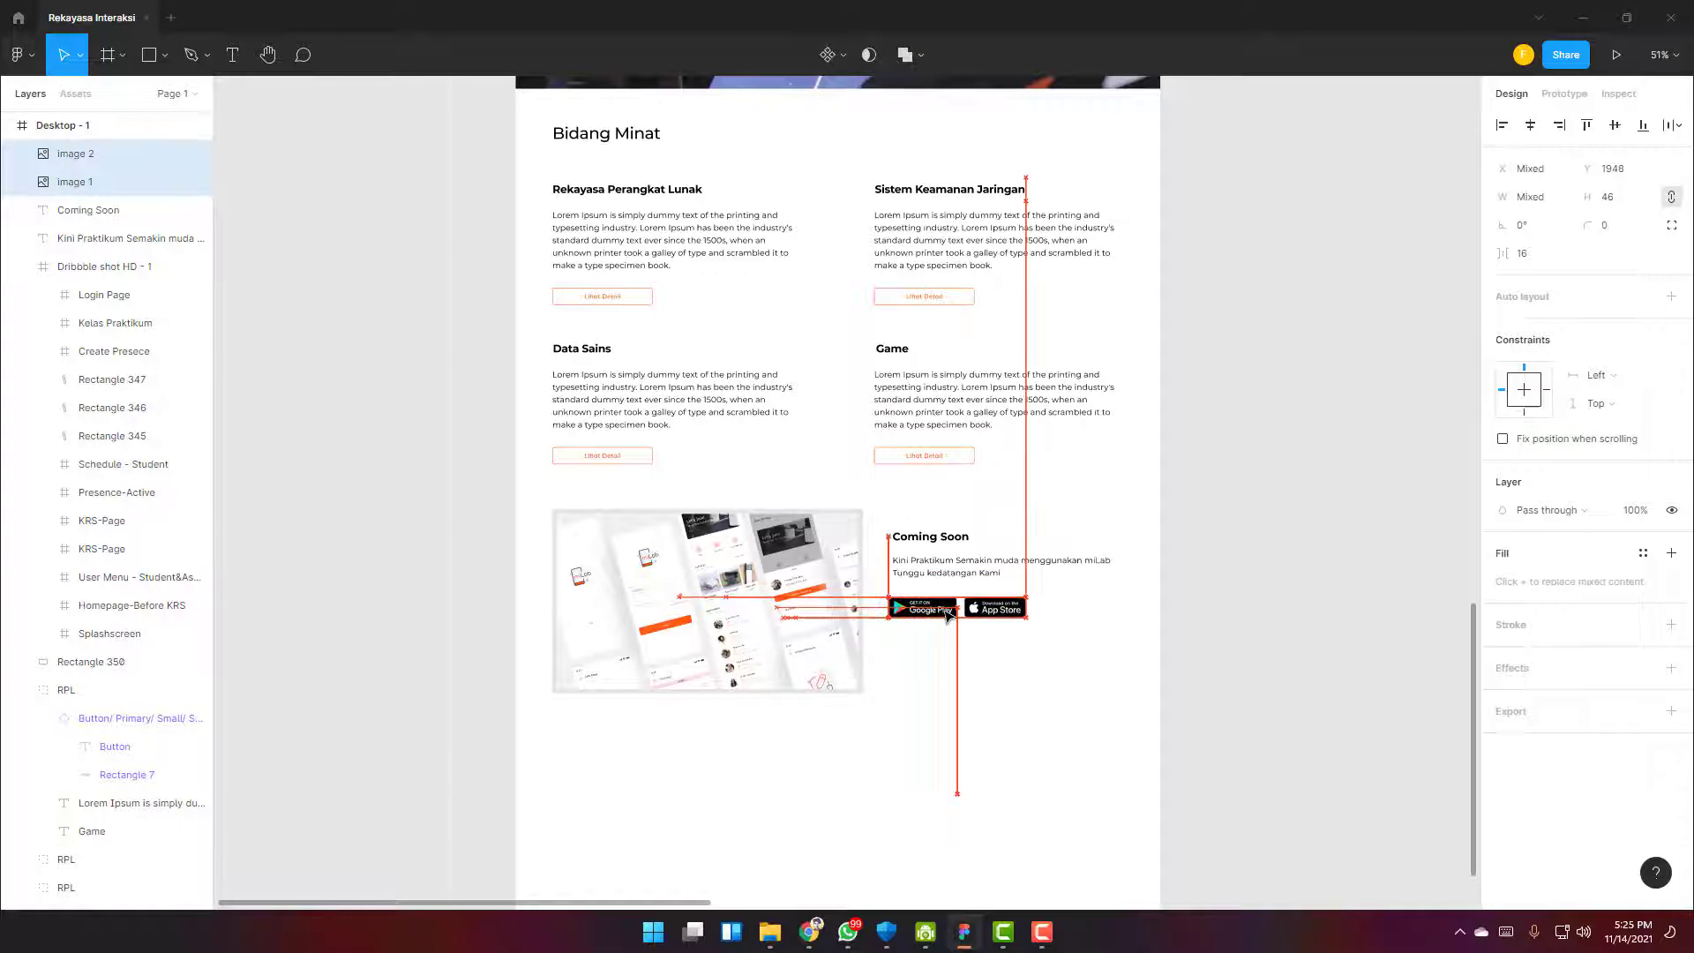
scroll(946, 615, up, 5)
click(798, 690)
Reduce the height of the mockup frame and its grey backing rectangle together to 389 px overall
scroll(796, 690, down, 3)
scroll(794, 692, left, 4)
scroll(794, 692, right, 1)
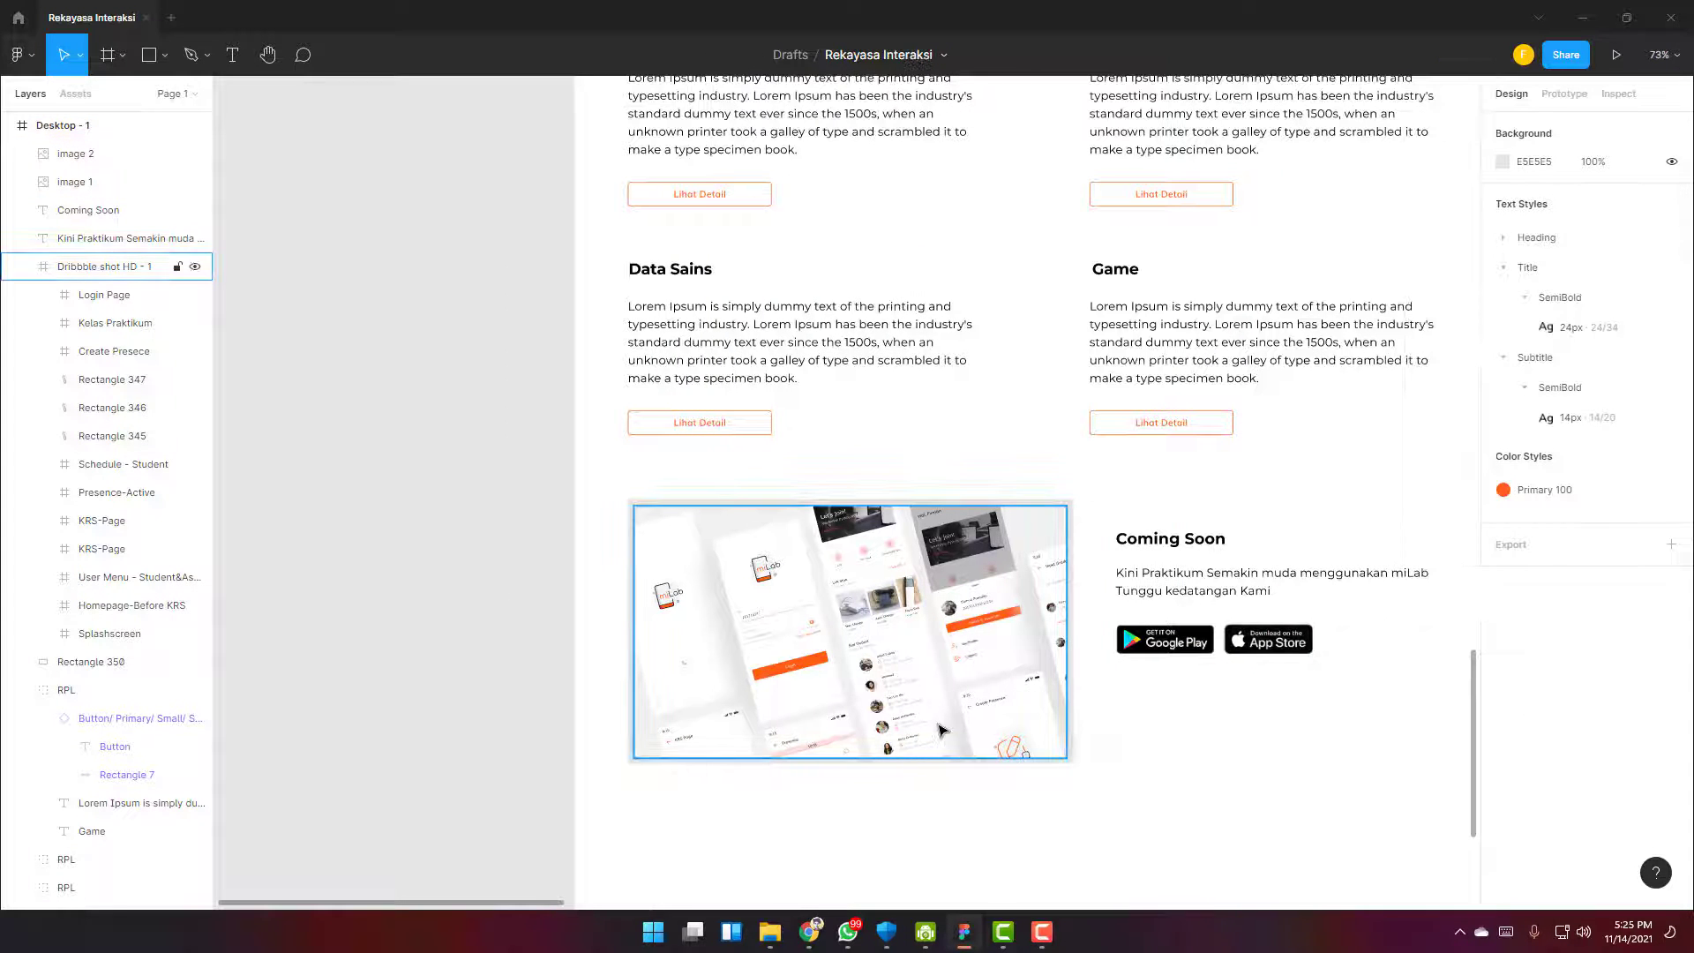
click(798, 693)
shift+click(865, 761)
mouse_move(865, 763)
mouse_down()
mouse_move(871, 726)
mouse_move(871, 750)
mouse_up()
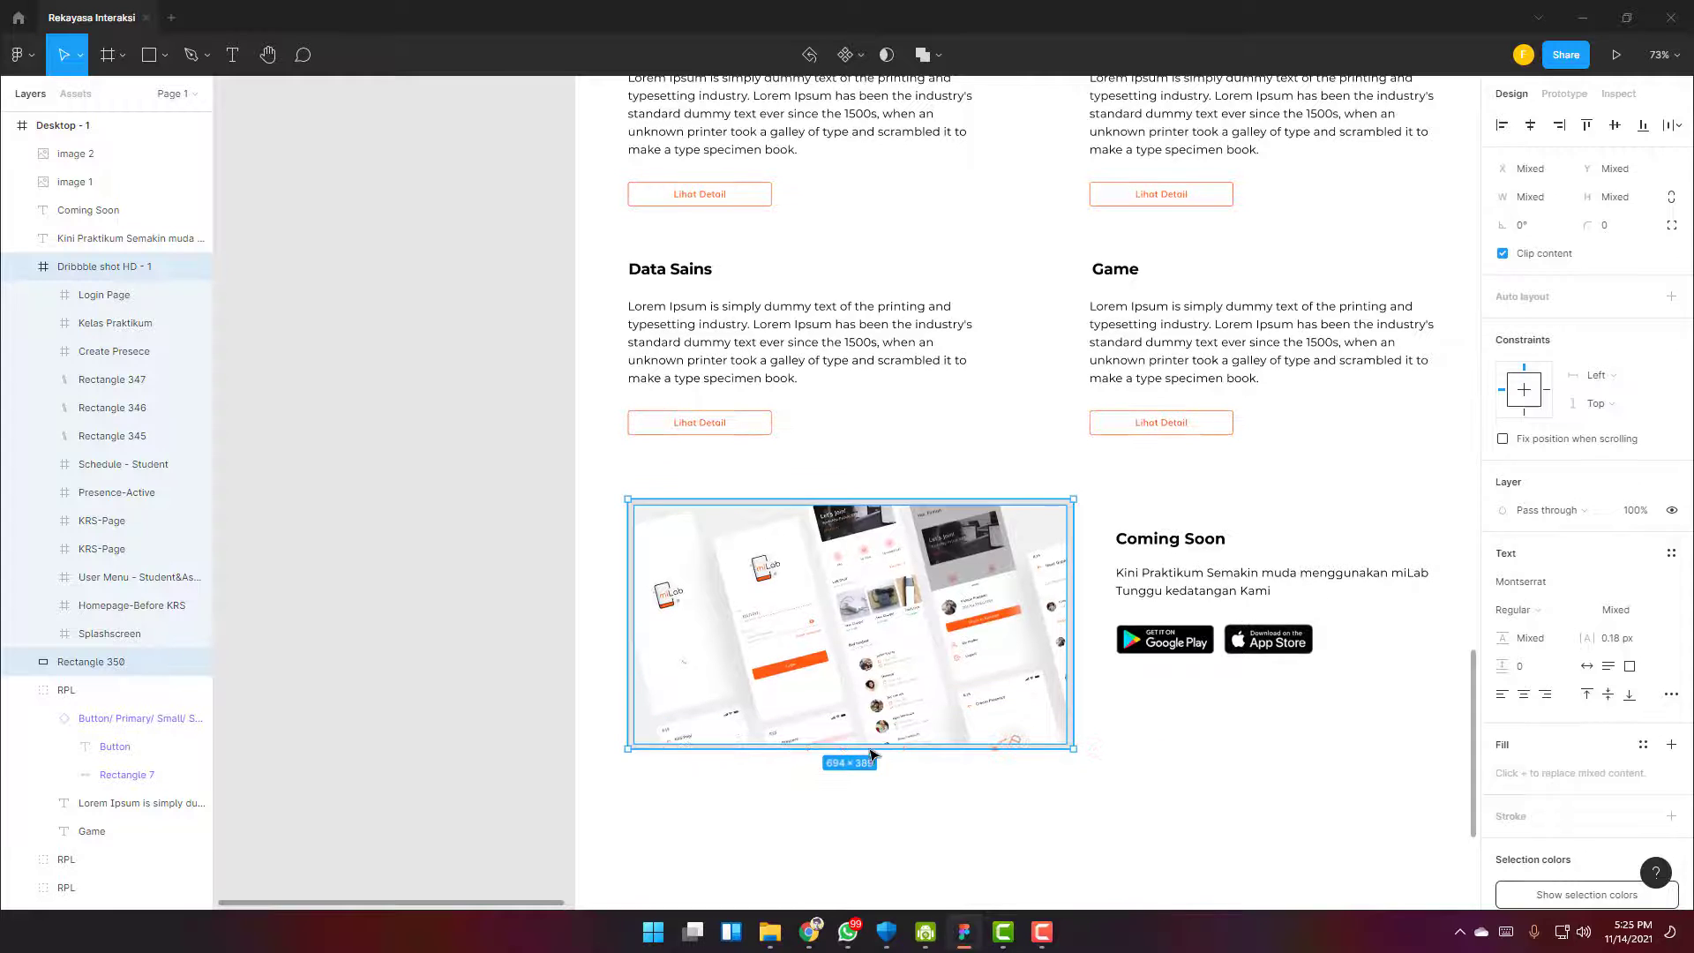
click(1252, 767)
Duplicate the mockup and its backing below the store badges, and delete the mockup copy to keep only the grey rectangle
scroll(1252, 767, down, 4)
scroll(1147, 772, right, 3)
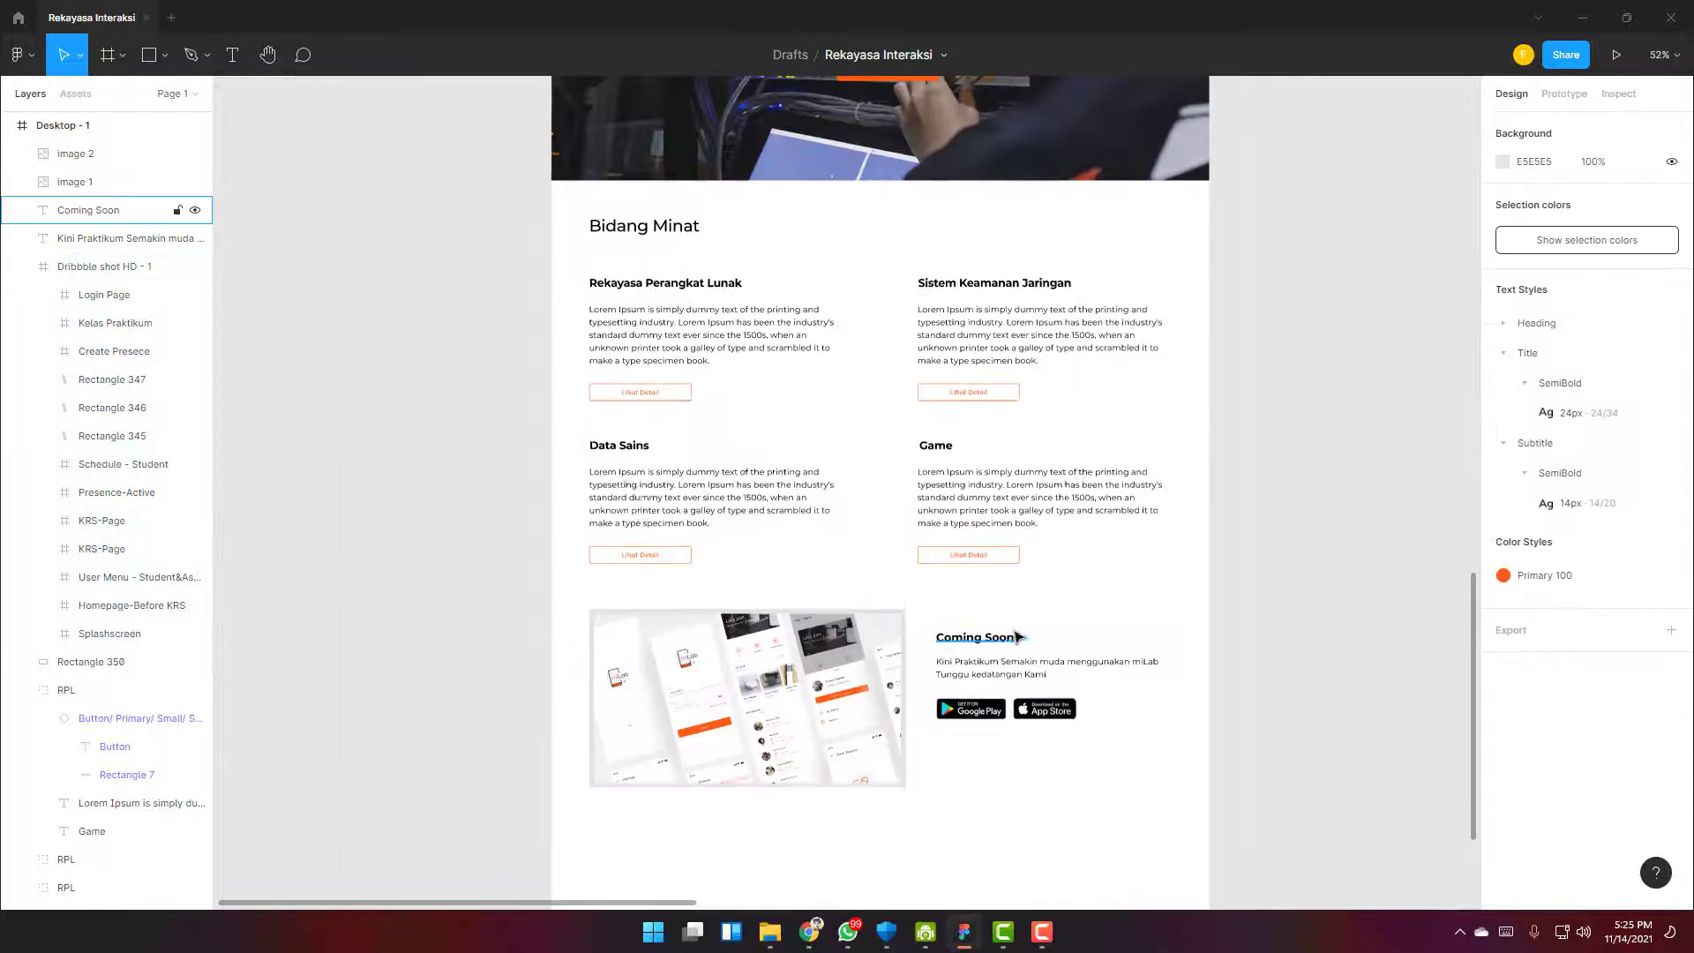
scroll(935, 599, down, 3)
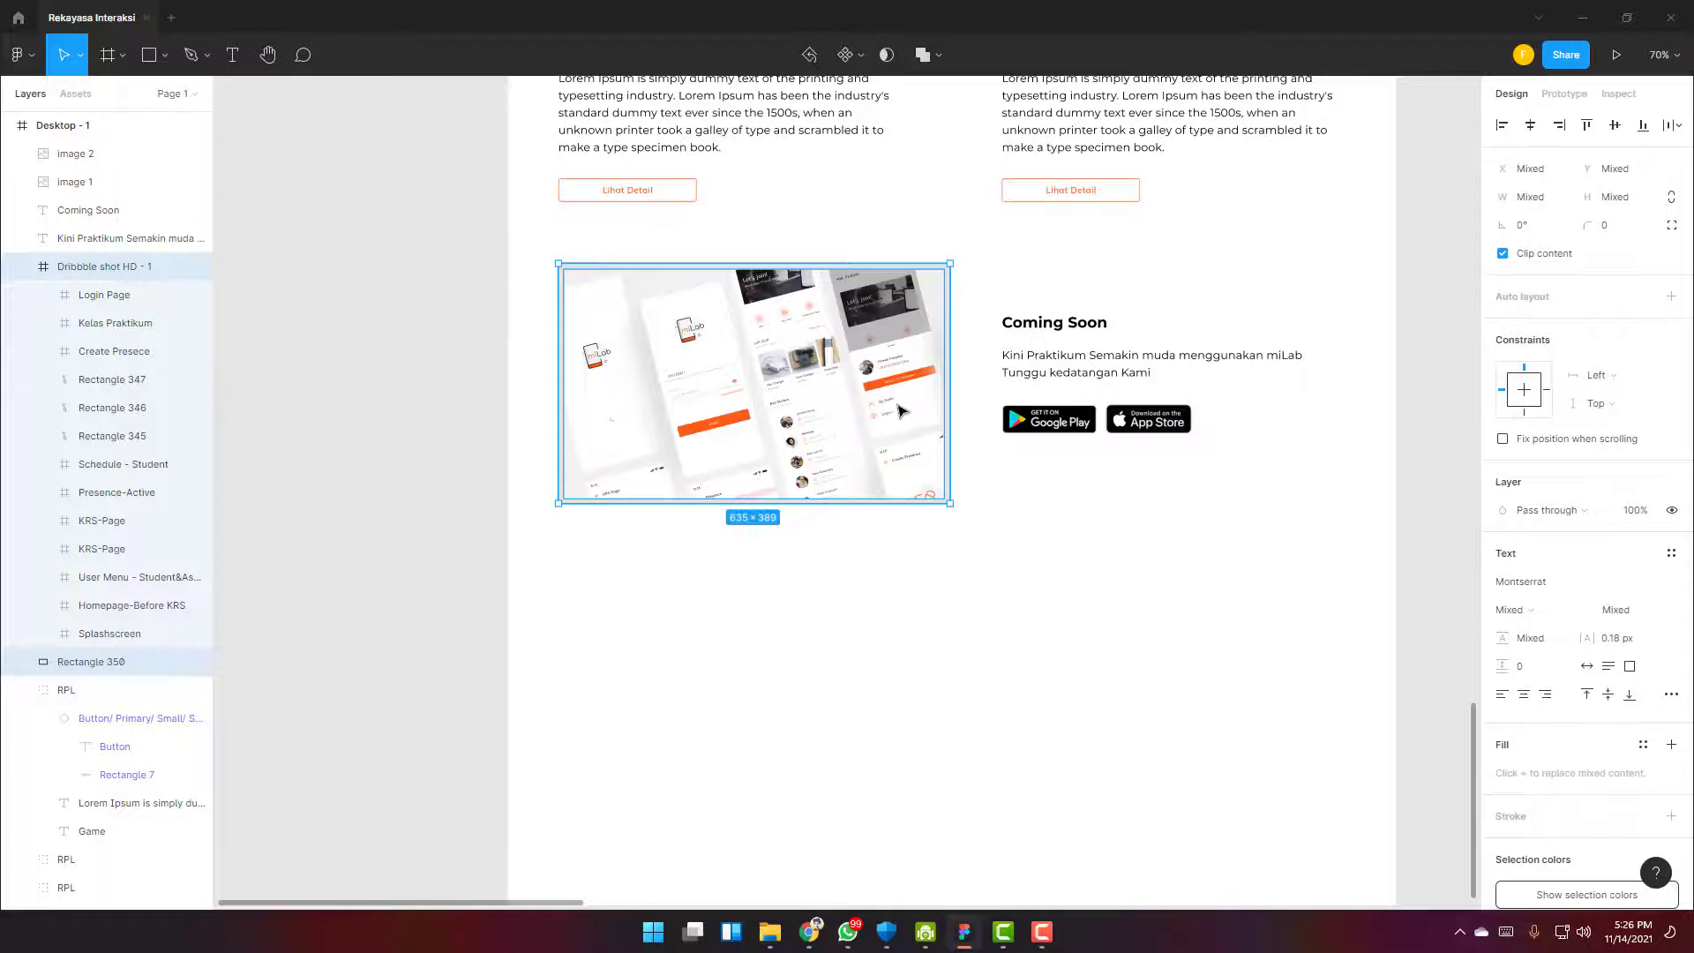
drag(890, 404, 1261, 702)
key(Delete)
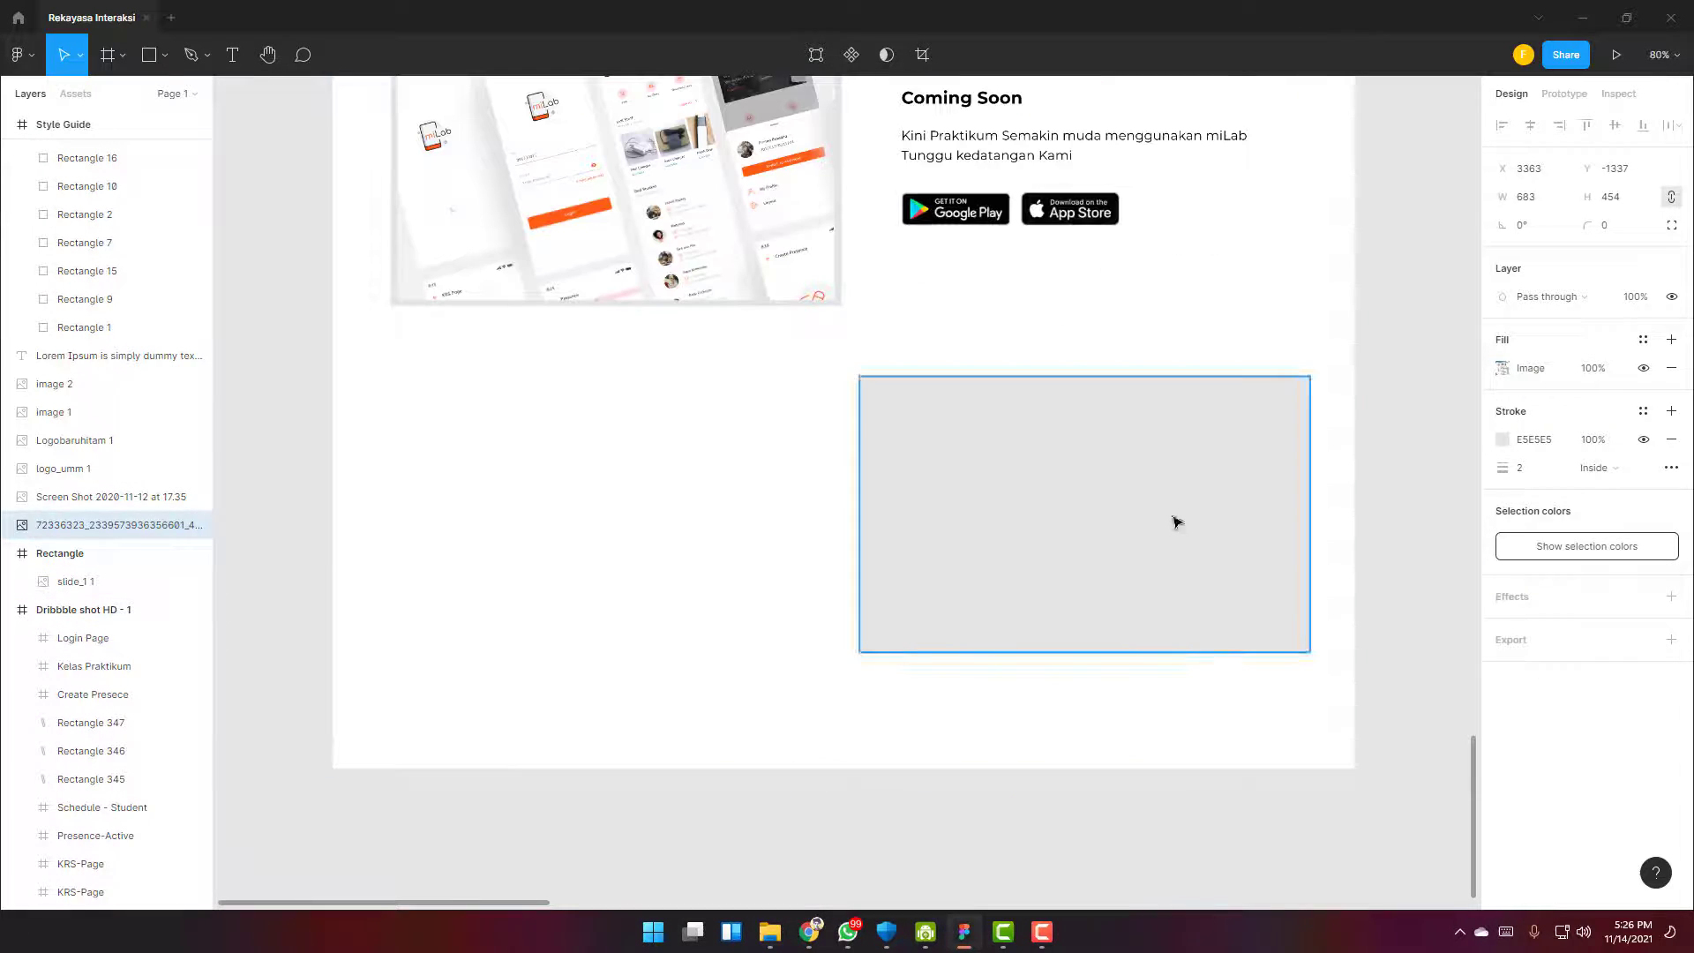
Paste the Python workshop poster over the new grey rectangle and resize it to about 613 × 371 at X 753, Y 2249
key(ctrl+v)
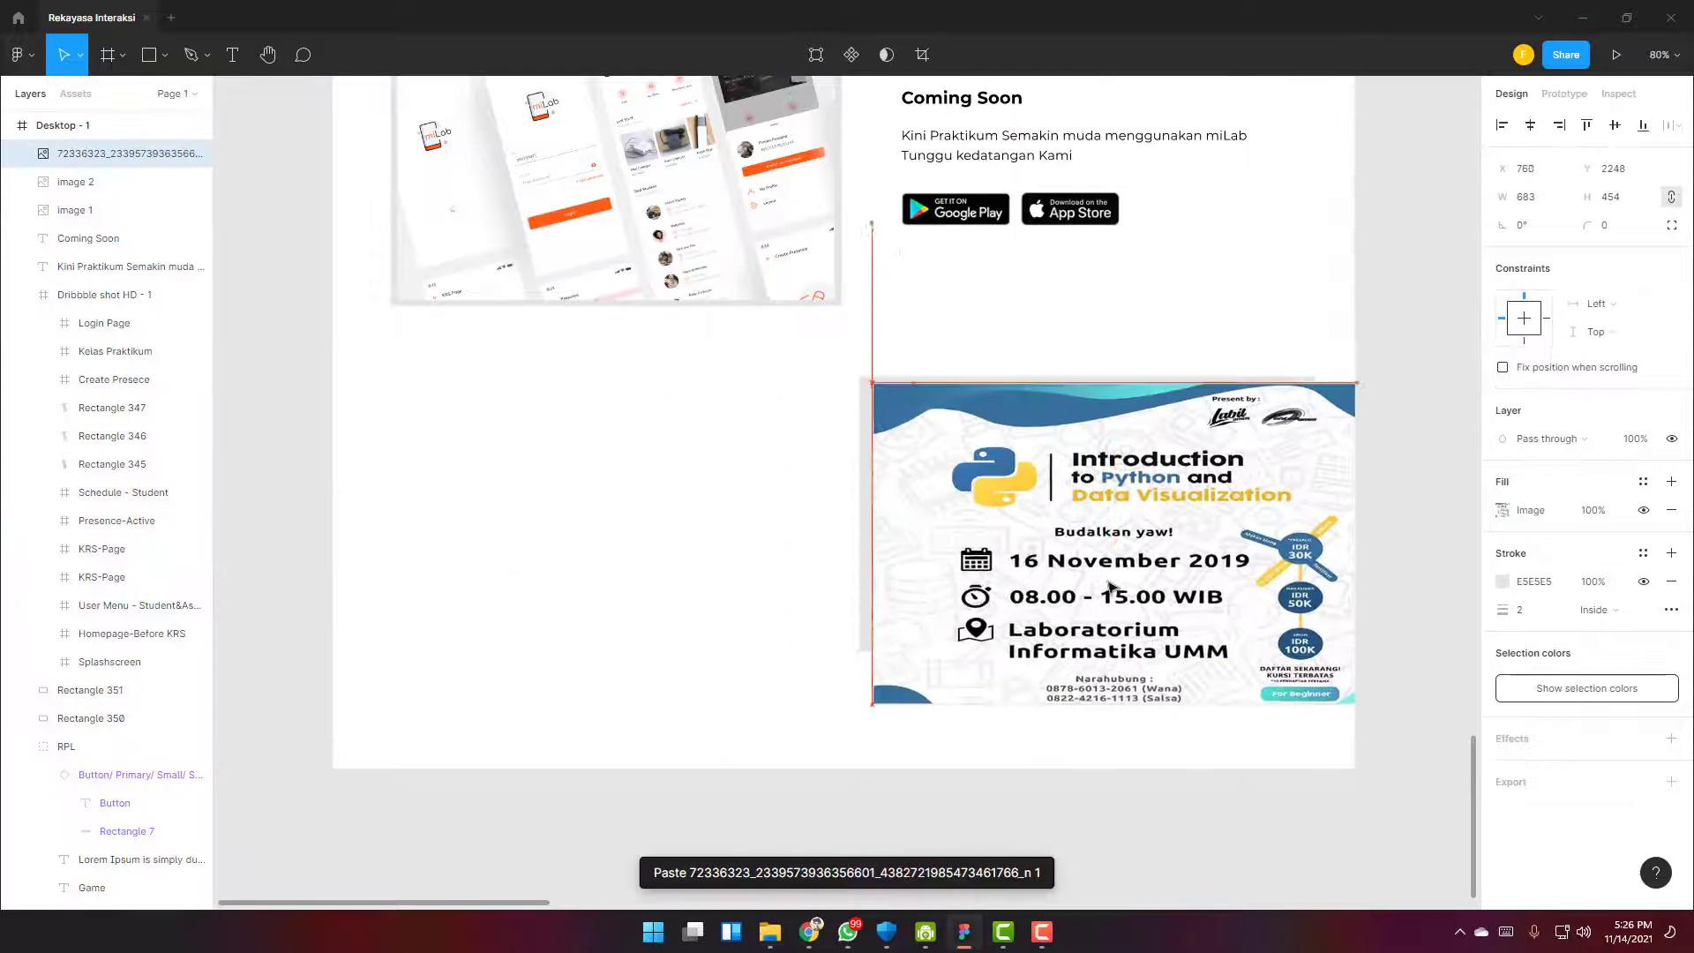
drag(1110, 587, 1106, 587)
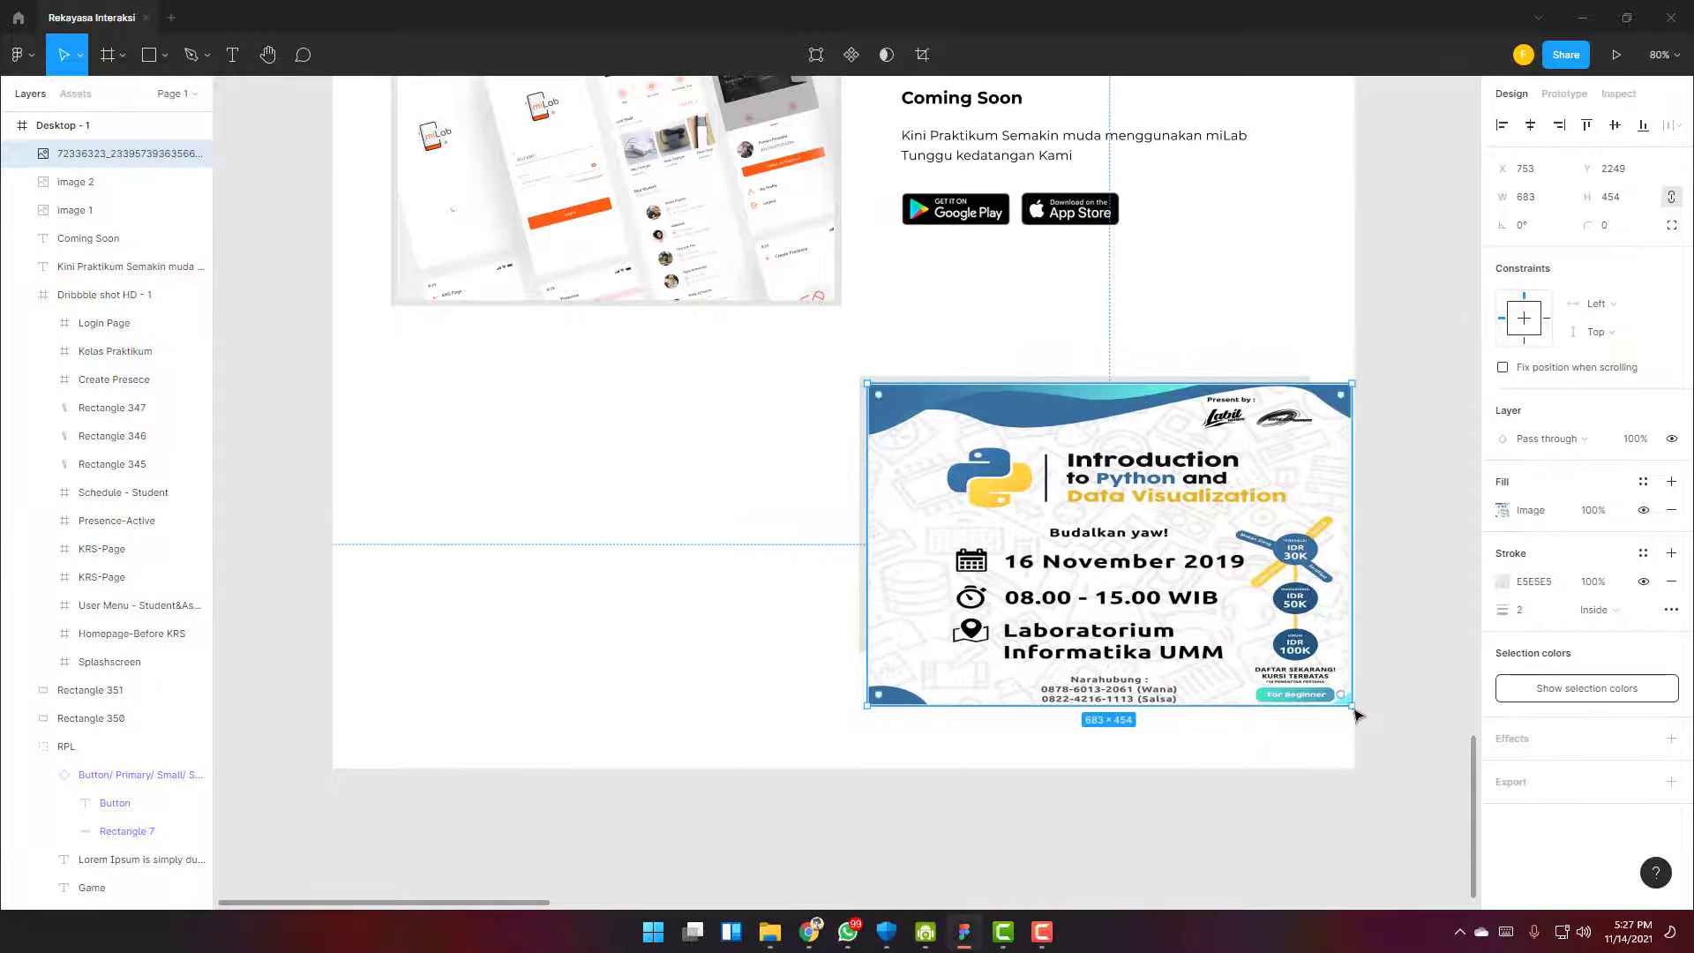
drag(1353, 705, 1303, 647)
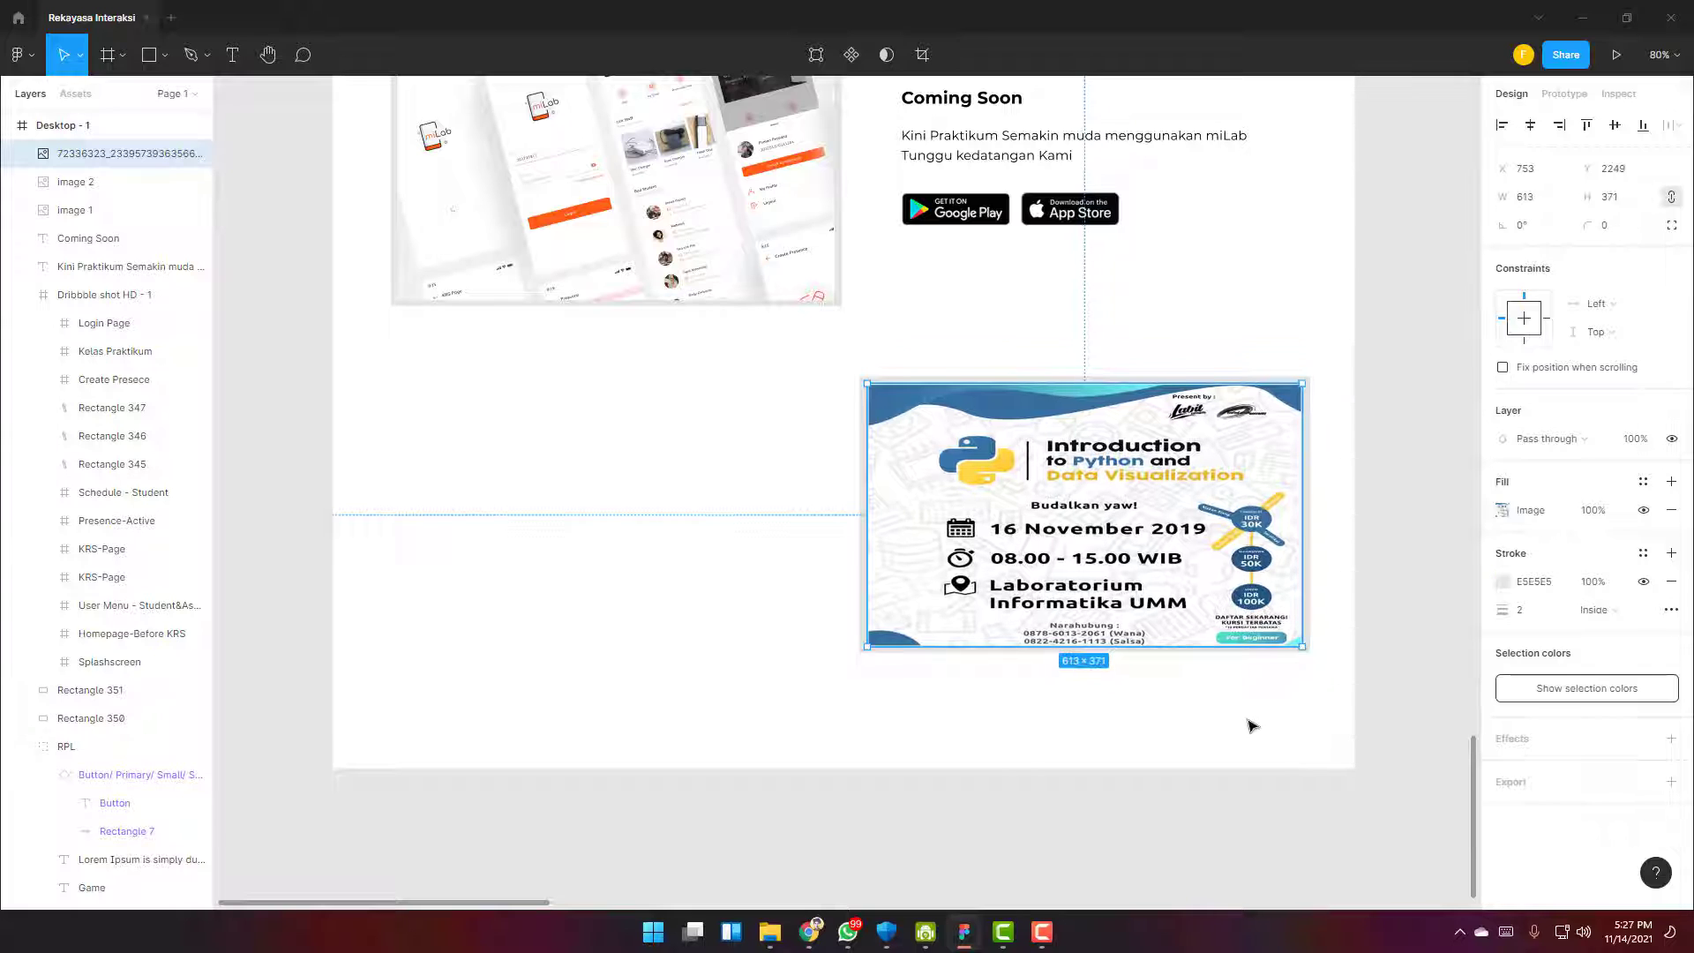
click(660, 591)
scroll(660, 591, down, 5)
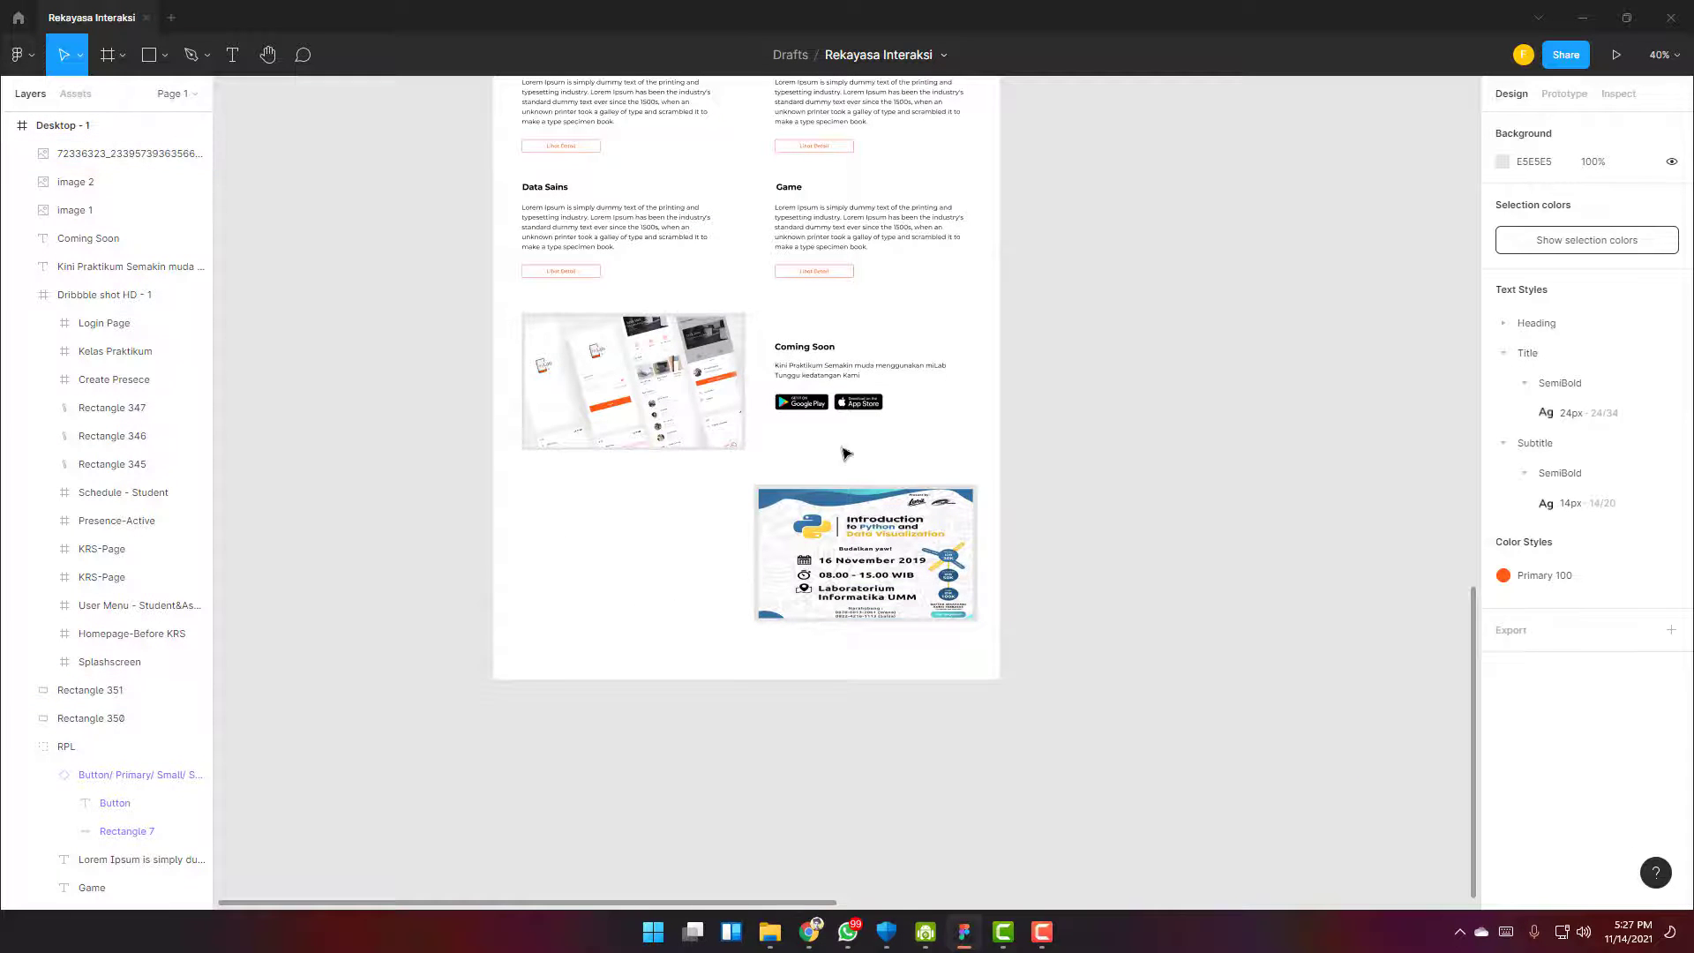
Group the mockup, its backing rectangle, the "Coming Soon" texts and the store badges
drag(973, 455, 508, 302)
key(ctrl+g)
scroll(850, 513, up, 5)
Move the workshop poster and its backing rectangle together slightly down to widen the gap below the "Coming Soon" section
drag(598, 424, 1064, 742)
scroll(1064, 742, down, 5)
scroll(928, 648, down, 3)
scroll(1089, 701, up, 4)
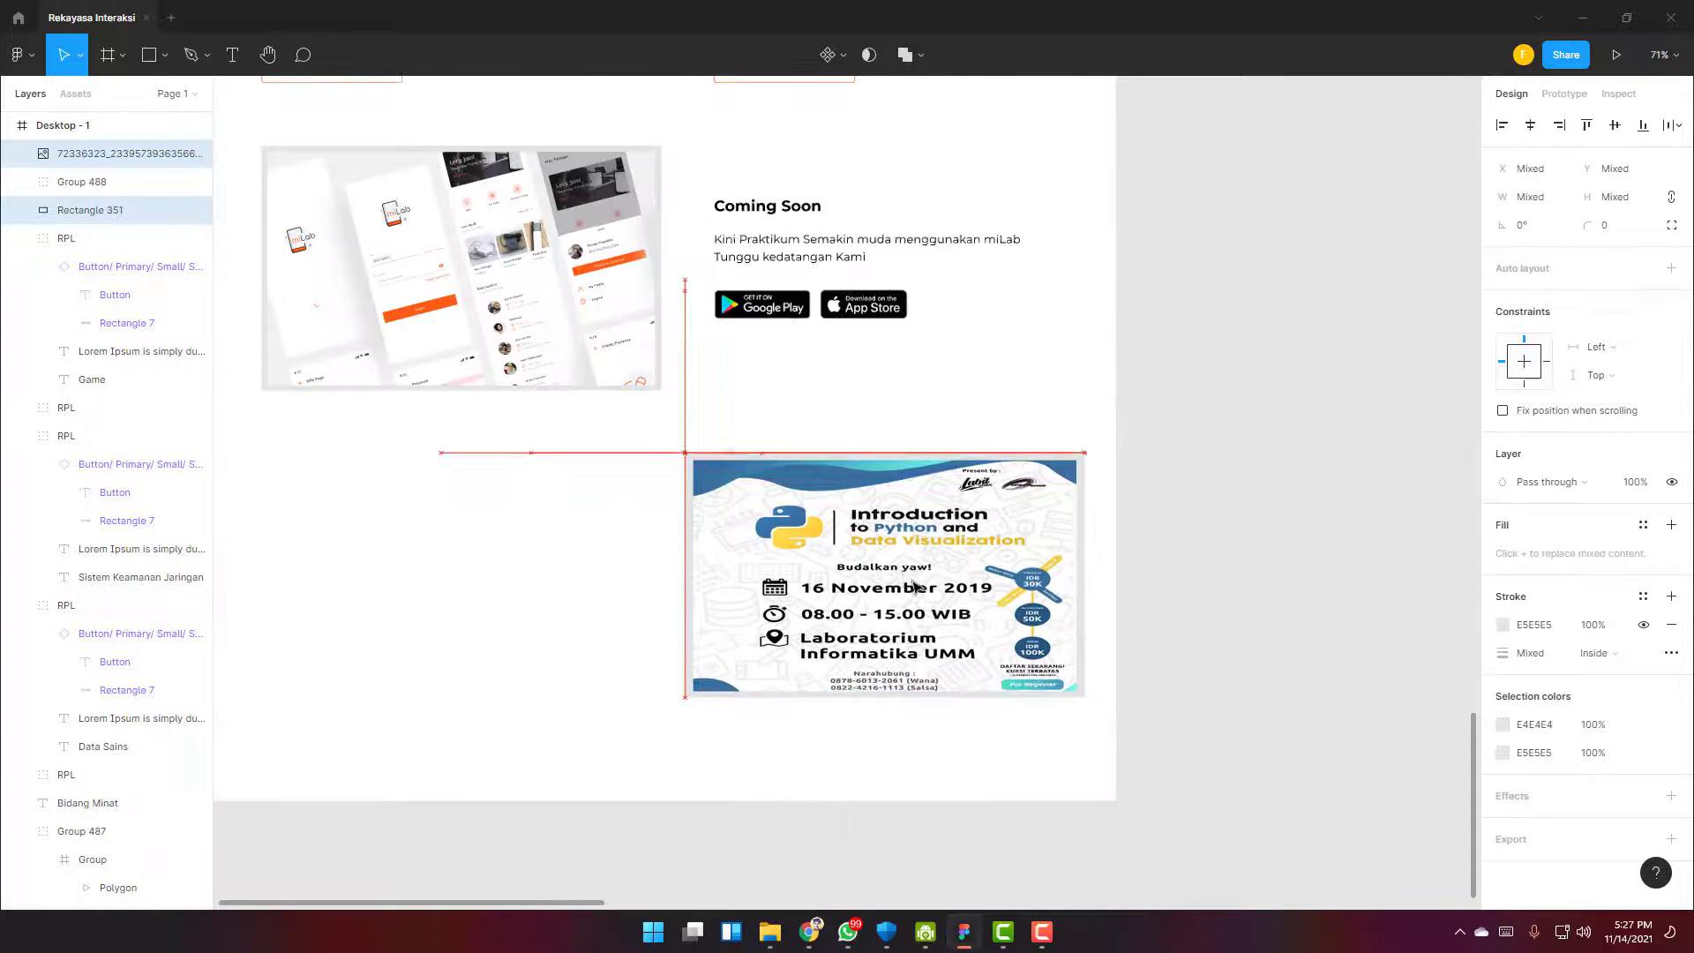
drag(909, 570, 908, 593)
scroll(908, 593, left, 3)
click(1198, 427)
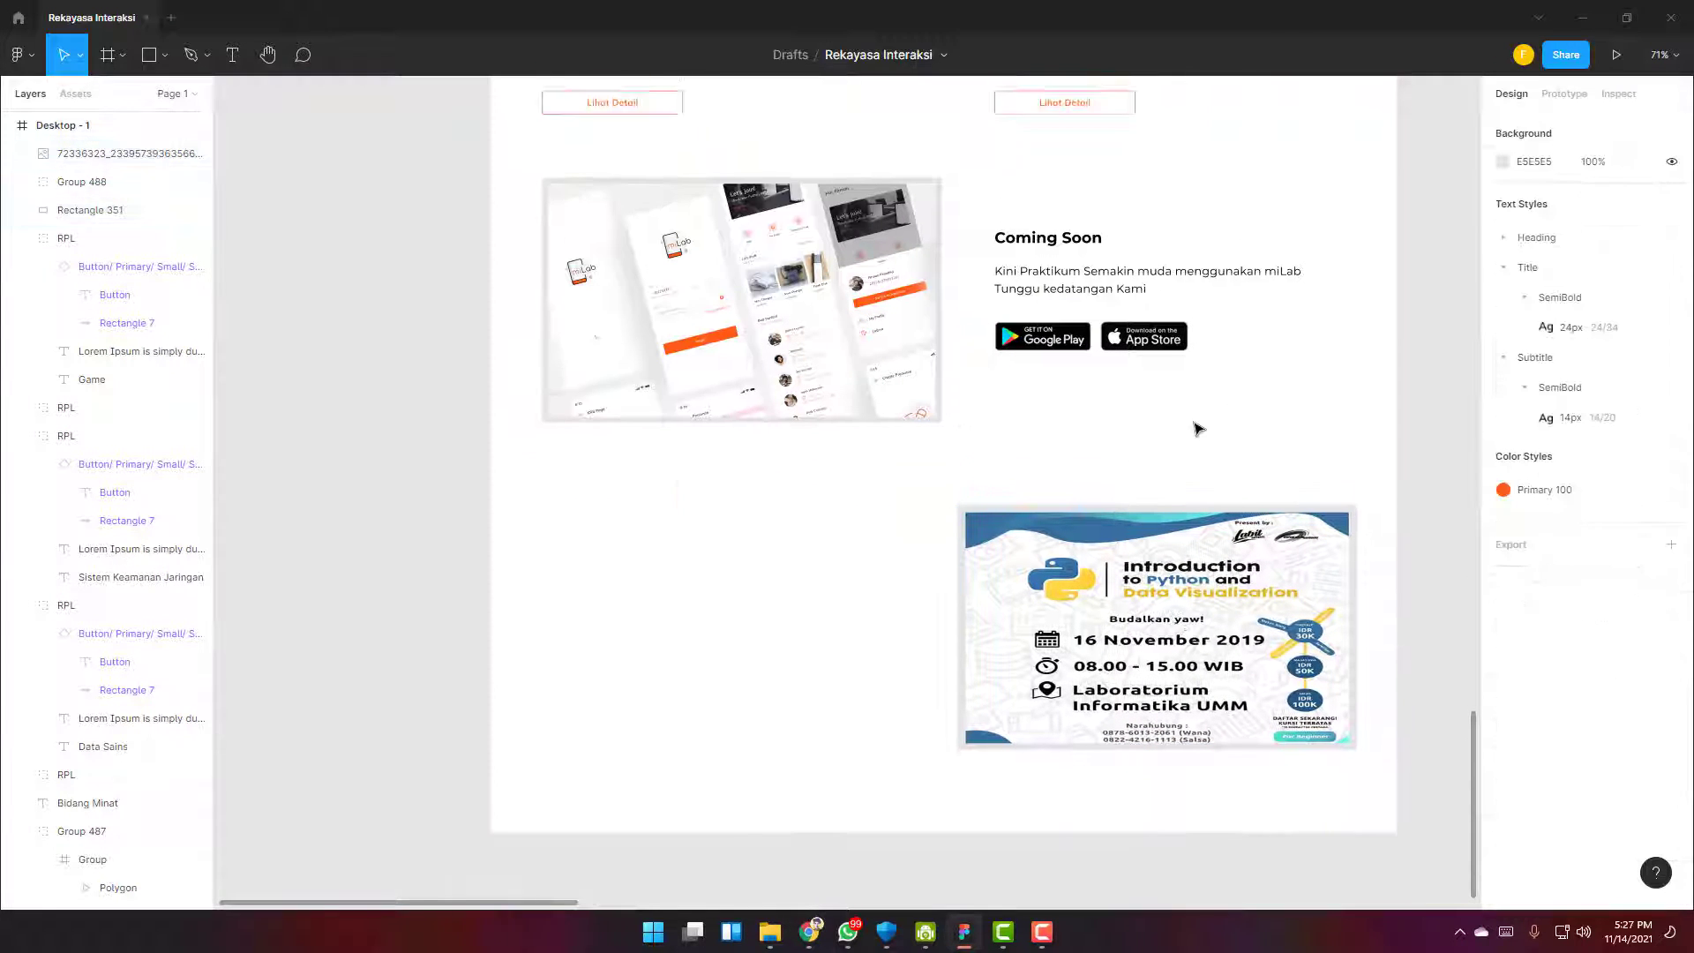
Duplicate the "Coming Soon" heading and description beside the poster at X 156, and move the copies out of the group in the layer order
scroll(1198, 427, up, 1)
double_click(1054, 264)
shift+click(1085, 304)
key(ctrl+d)
drag(1001, 365, 664, 605)
click(664, 609)
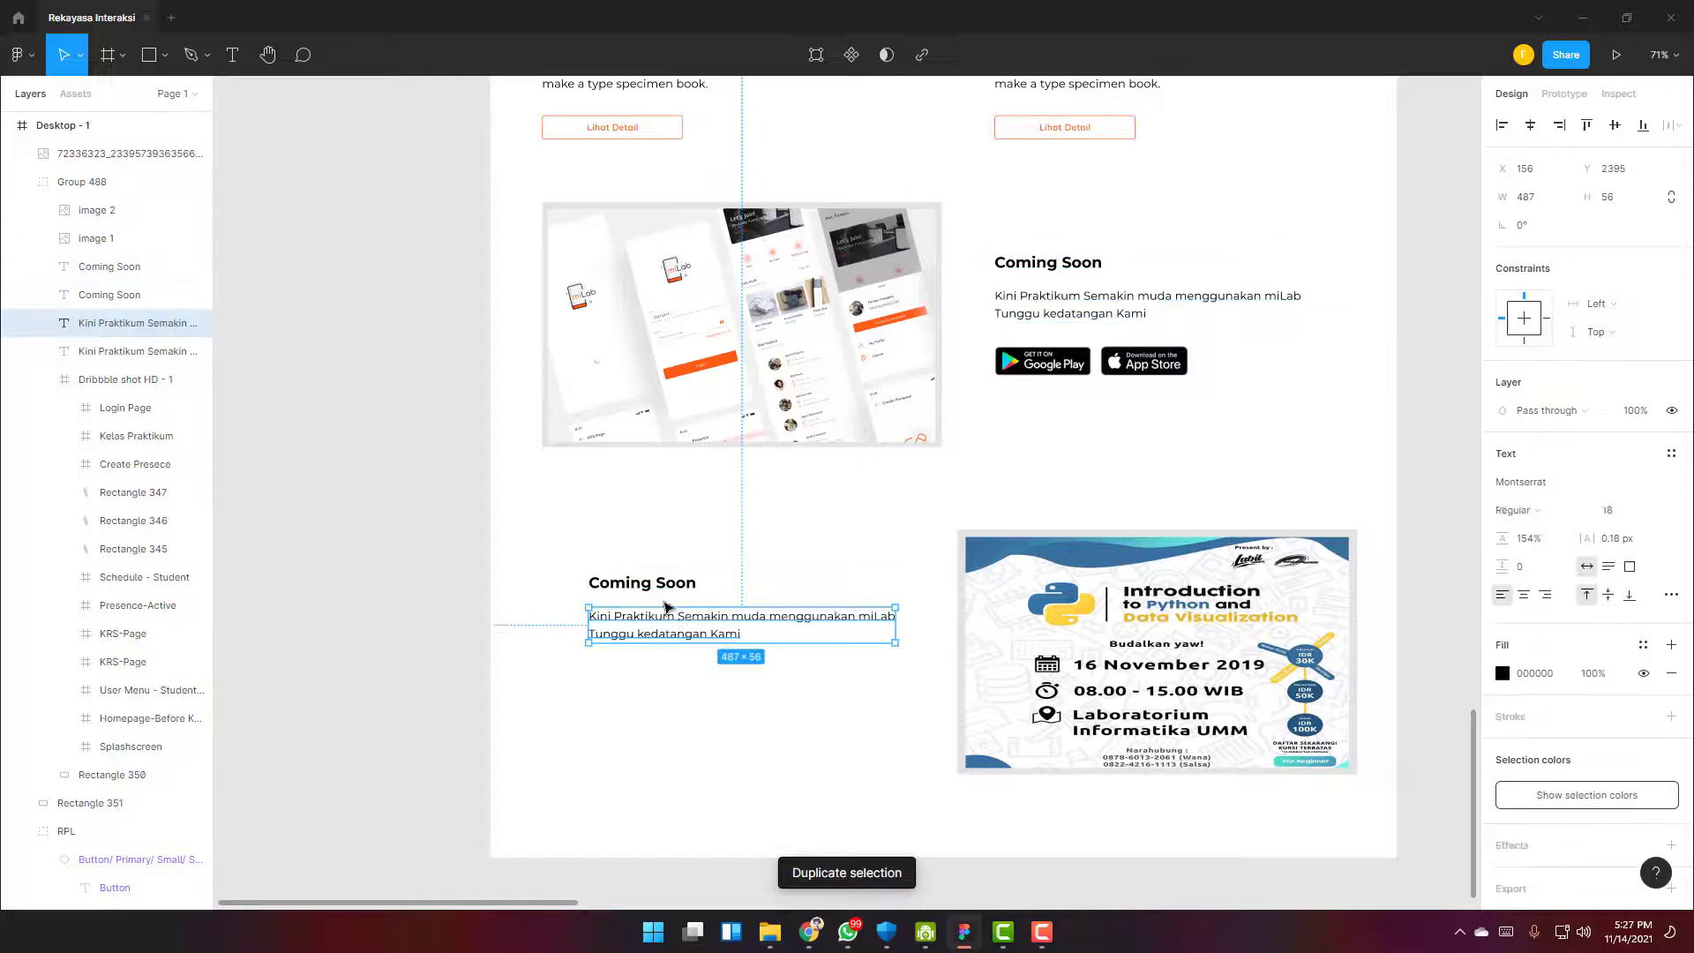
shift+click(662, 584)
drag(65, 274, 69, 138)
Change the copied heading beside the poster to "Event Terdekat" and widen its text box to fit
double_click(669, 589)
text(E)
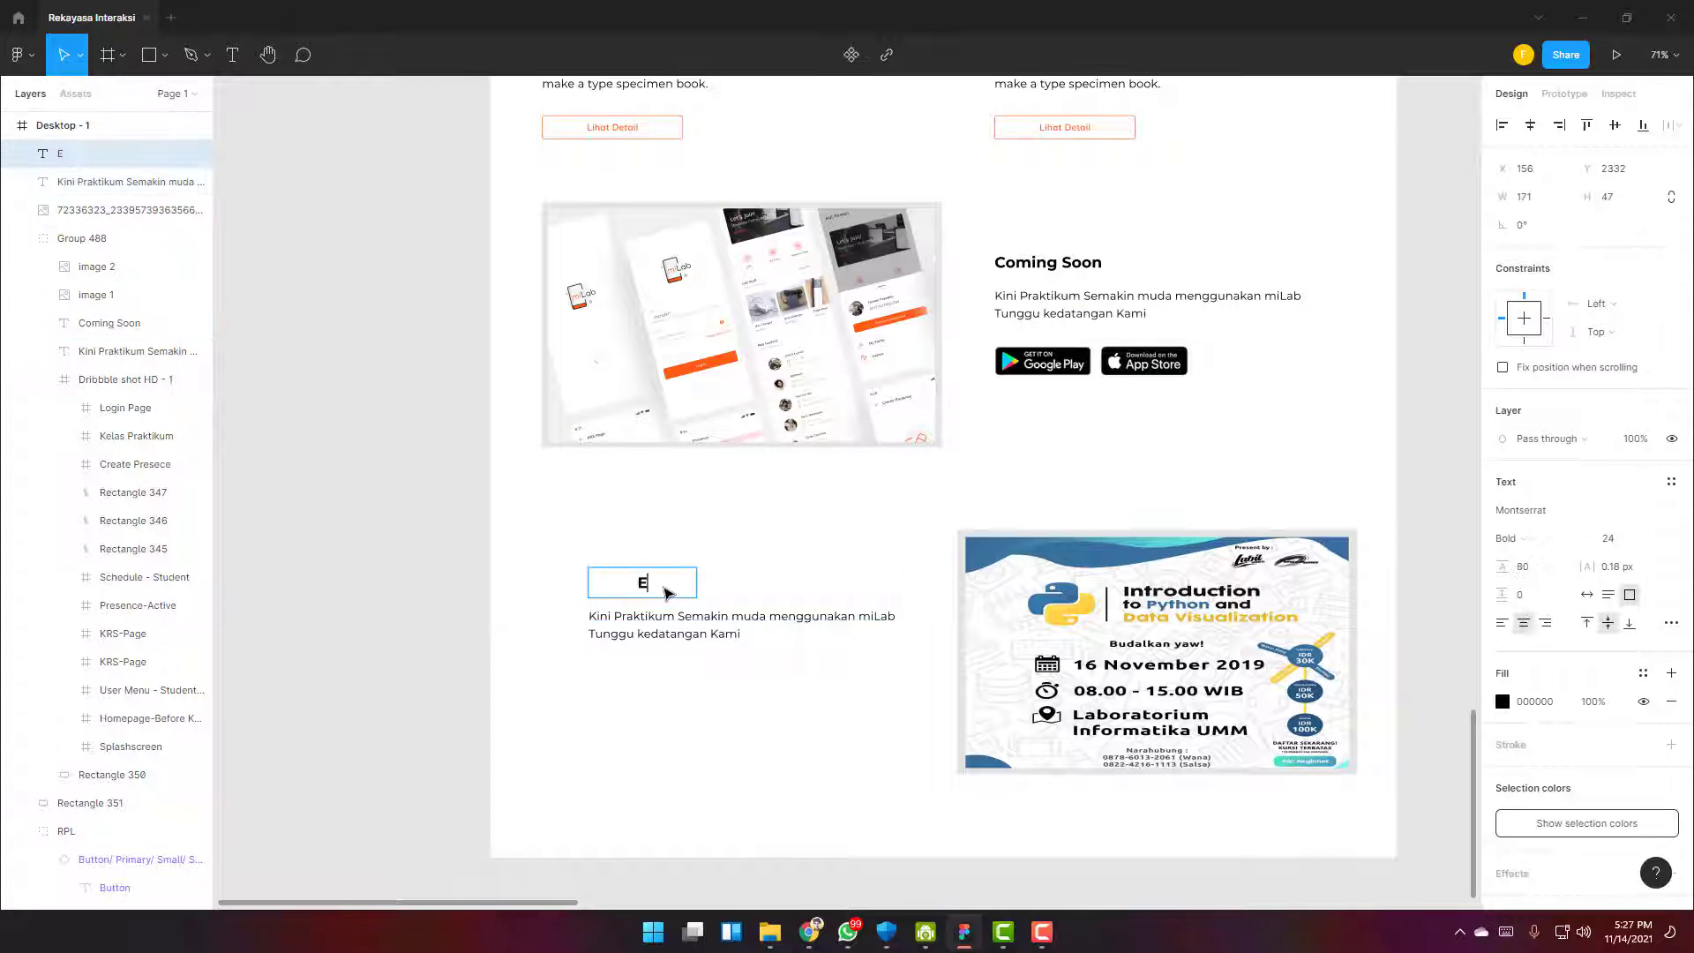
text(vent Terdekat)
click(737, 718)
mouse_move(697, 588)
mouse_down()
mouse_move(771, 592)
mouse_move(716, 591)
mouse_up()
Replace the copied description with "Workshop Introduction to Python and Data Visualization" and move it with its heading to X 82
double_click(697, 639)
text(Workshop Introduction to Python and Data Visualization)
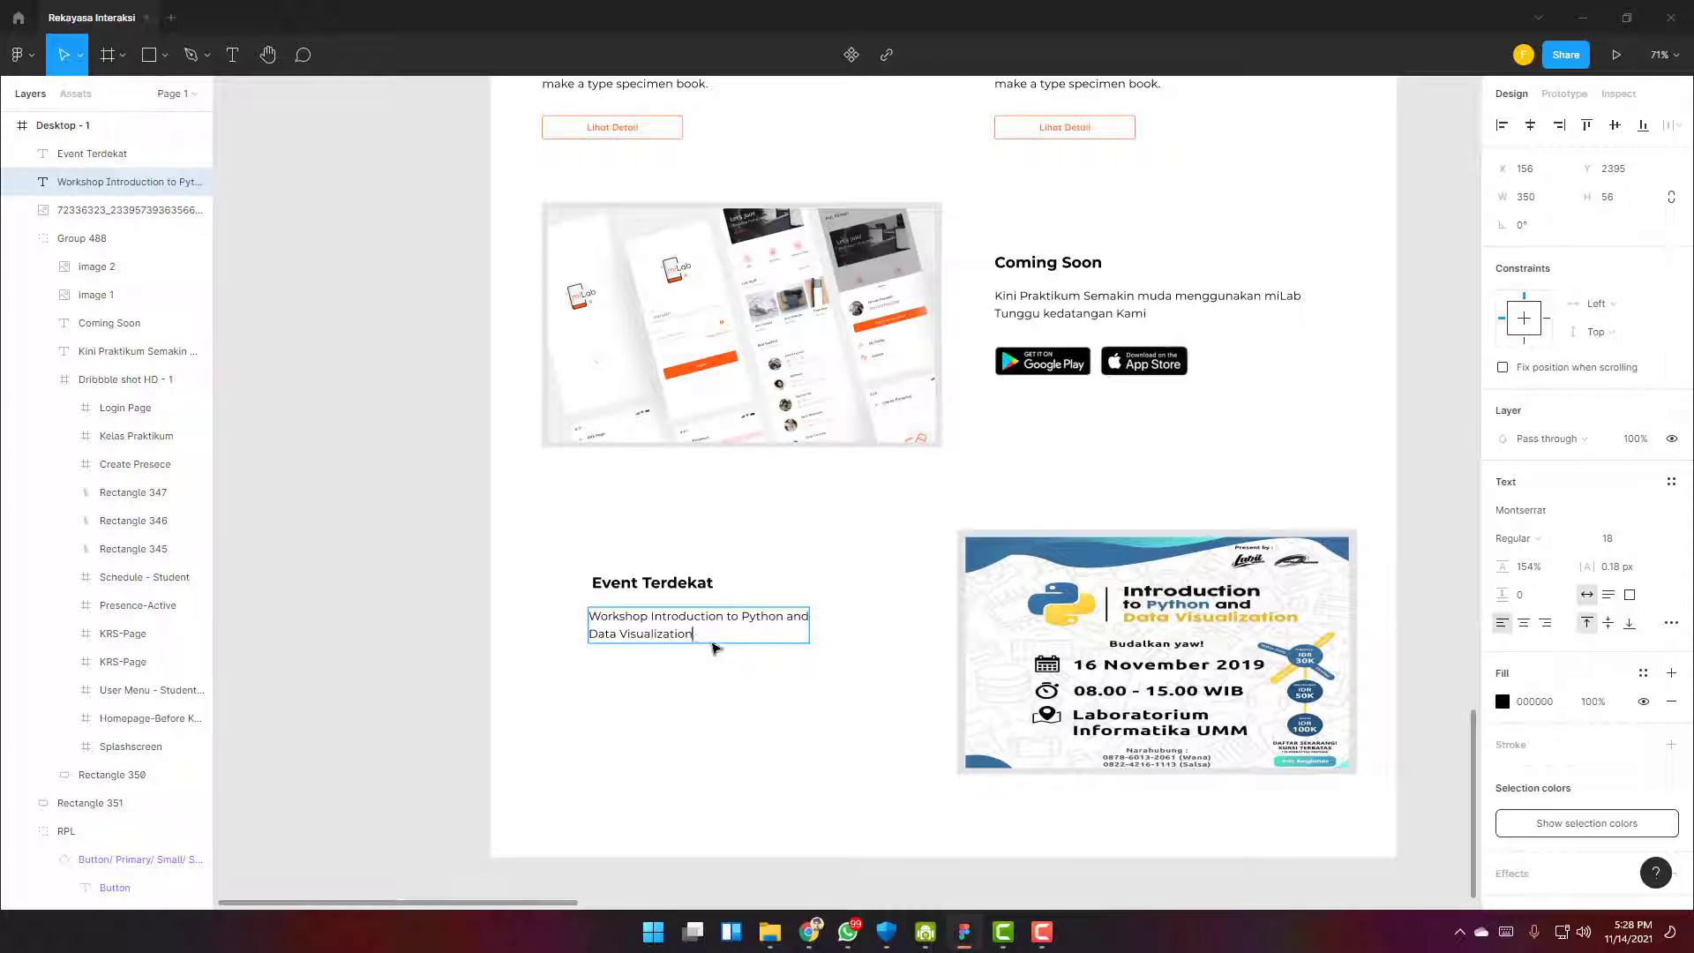
click(494, 555)
drag(494, 555, 639, 577)
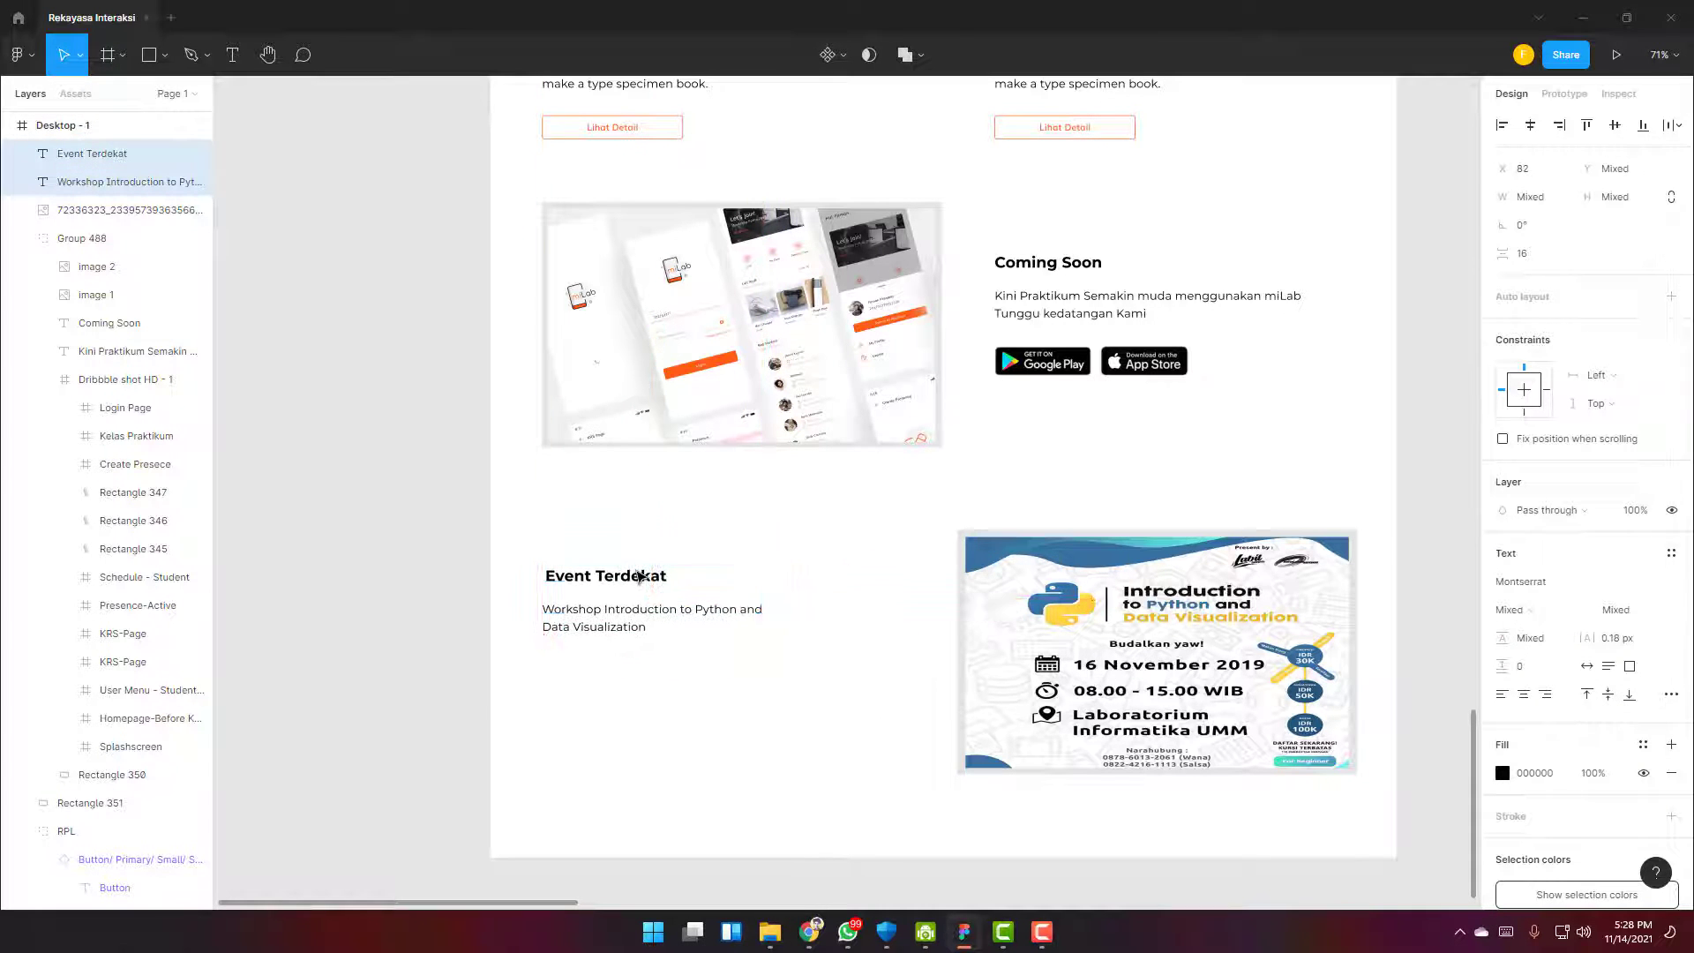
Shift the line break in the workshop description so "Data" ends the first line and "Visualization" starts the second
double_click(550, 625)
click(548, 627)
key(Left)
key(BackSpace)
key(ctrl+Right)
key(Return)
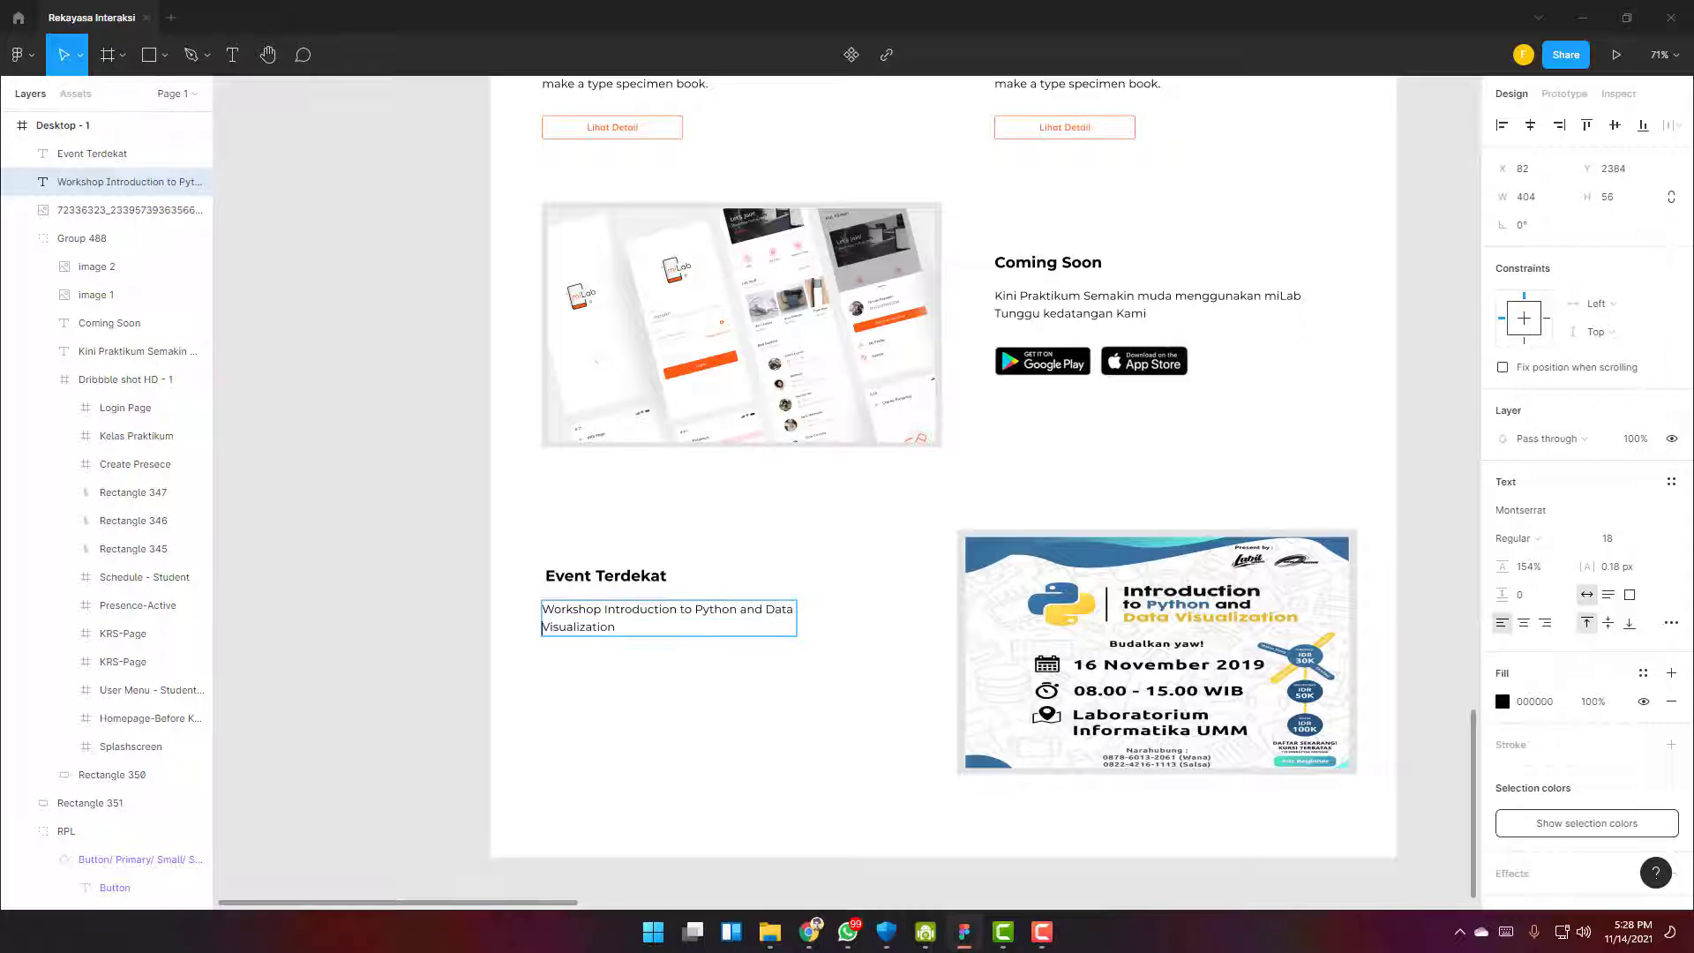
click(719, 723)
scroll(1082, 514, up, 10)
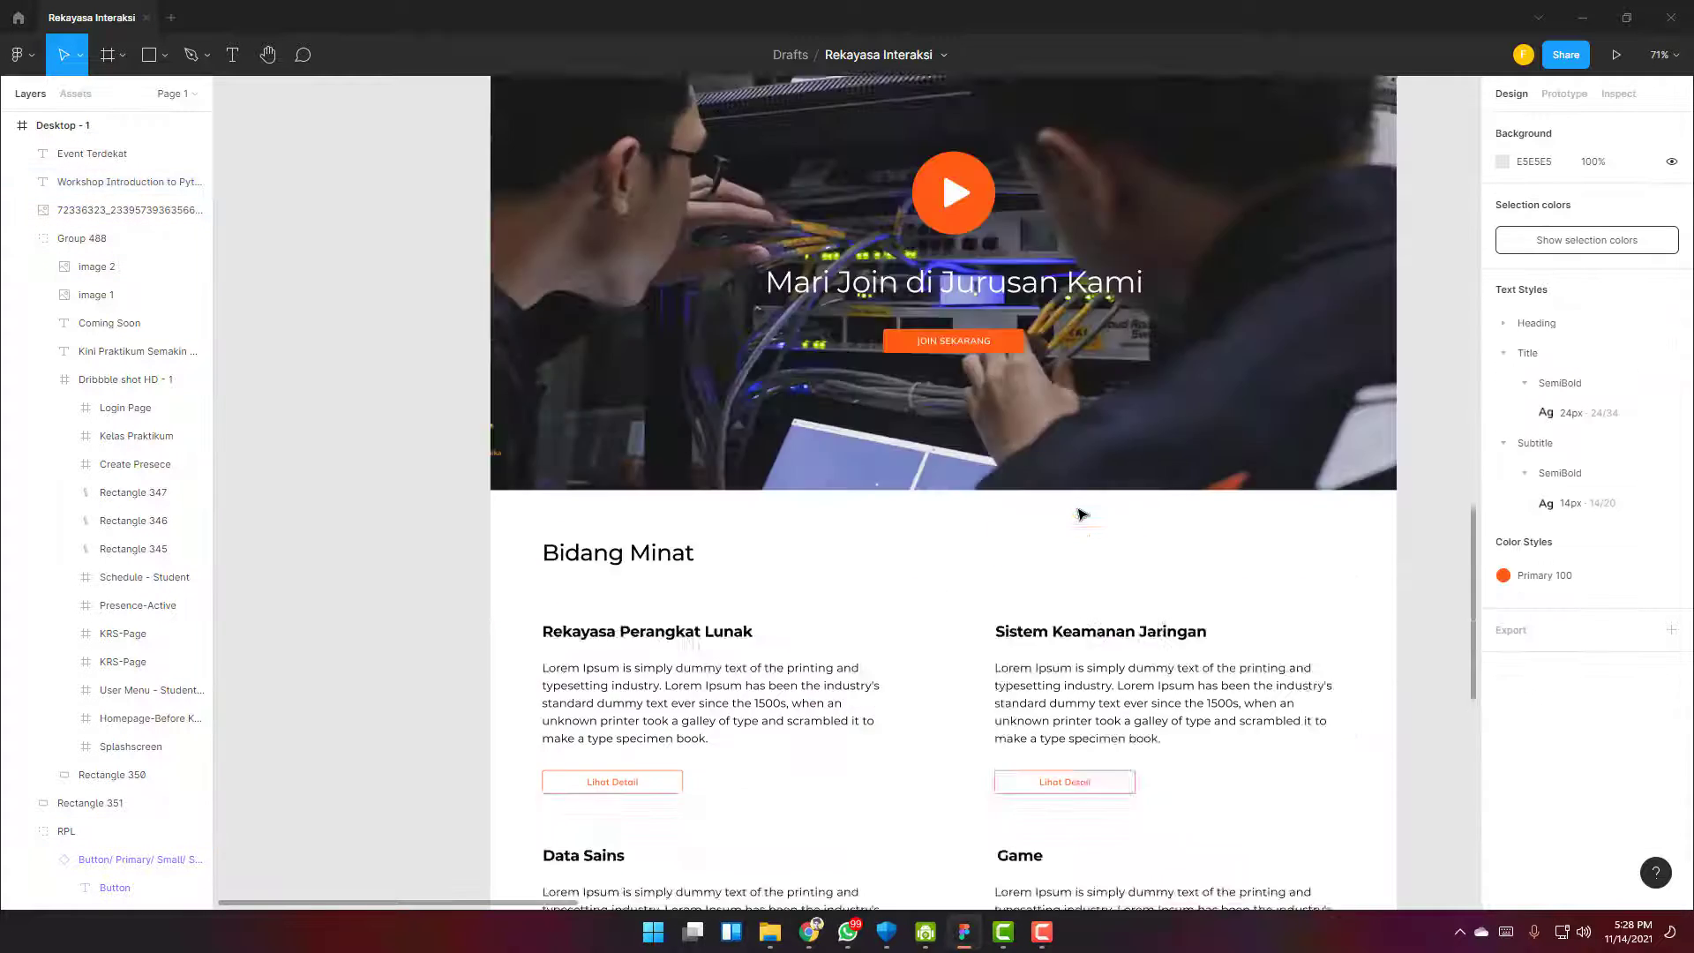
Copy the orange Verry Small primary button from the Element frame and place it below the workshop description in Desktop - 1
scroll(1229, 394, right, 3)
scroll(1209, 458, down, 3)
scroll(849, 486, up, 6)
click(849, 486)
scroll(670, 726, left, 10)
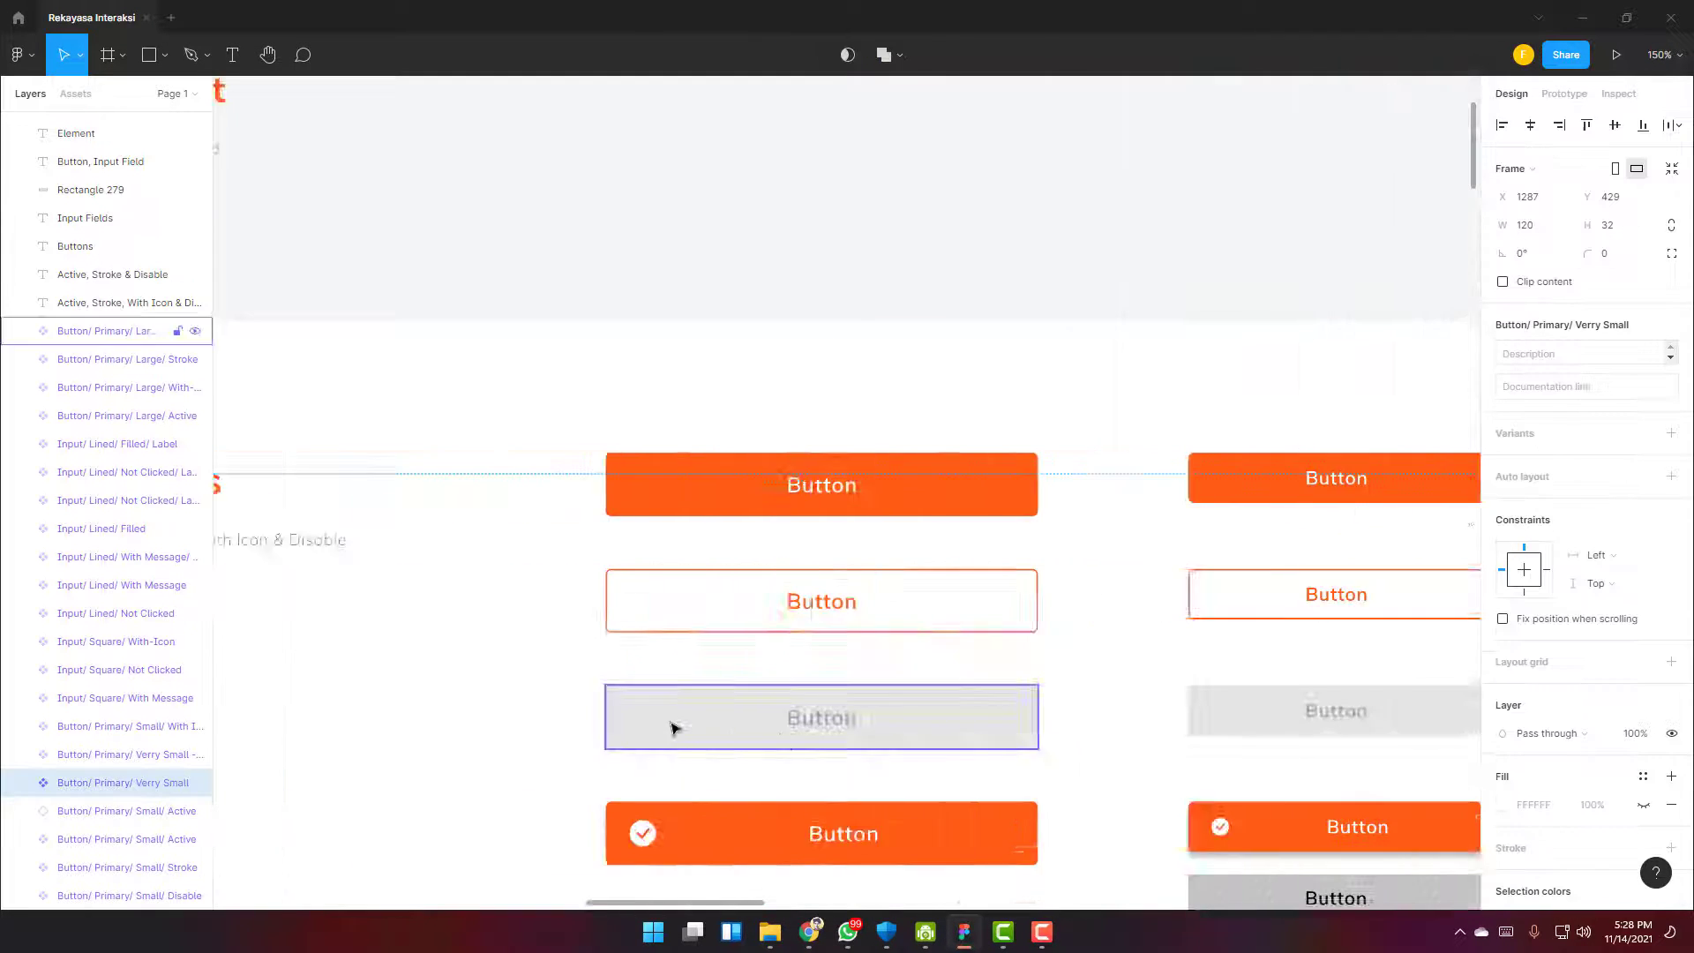
scroll(657, 743, down, 5)
scroll(791, 737, down, 10)
scroll(632, 370, up, 5)
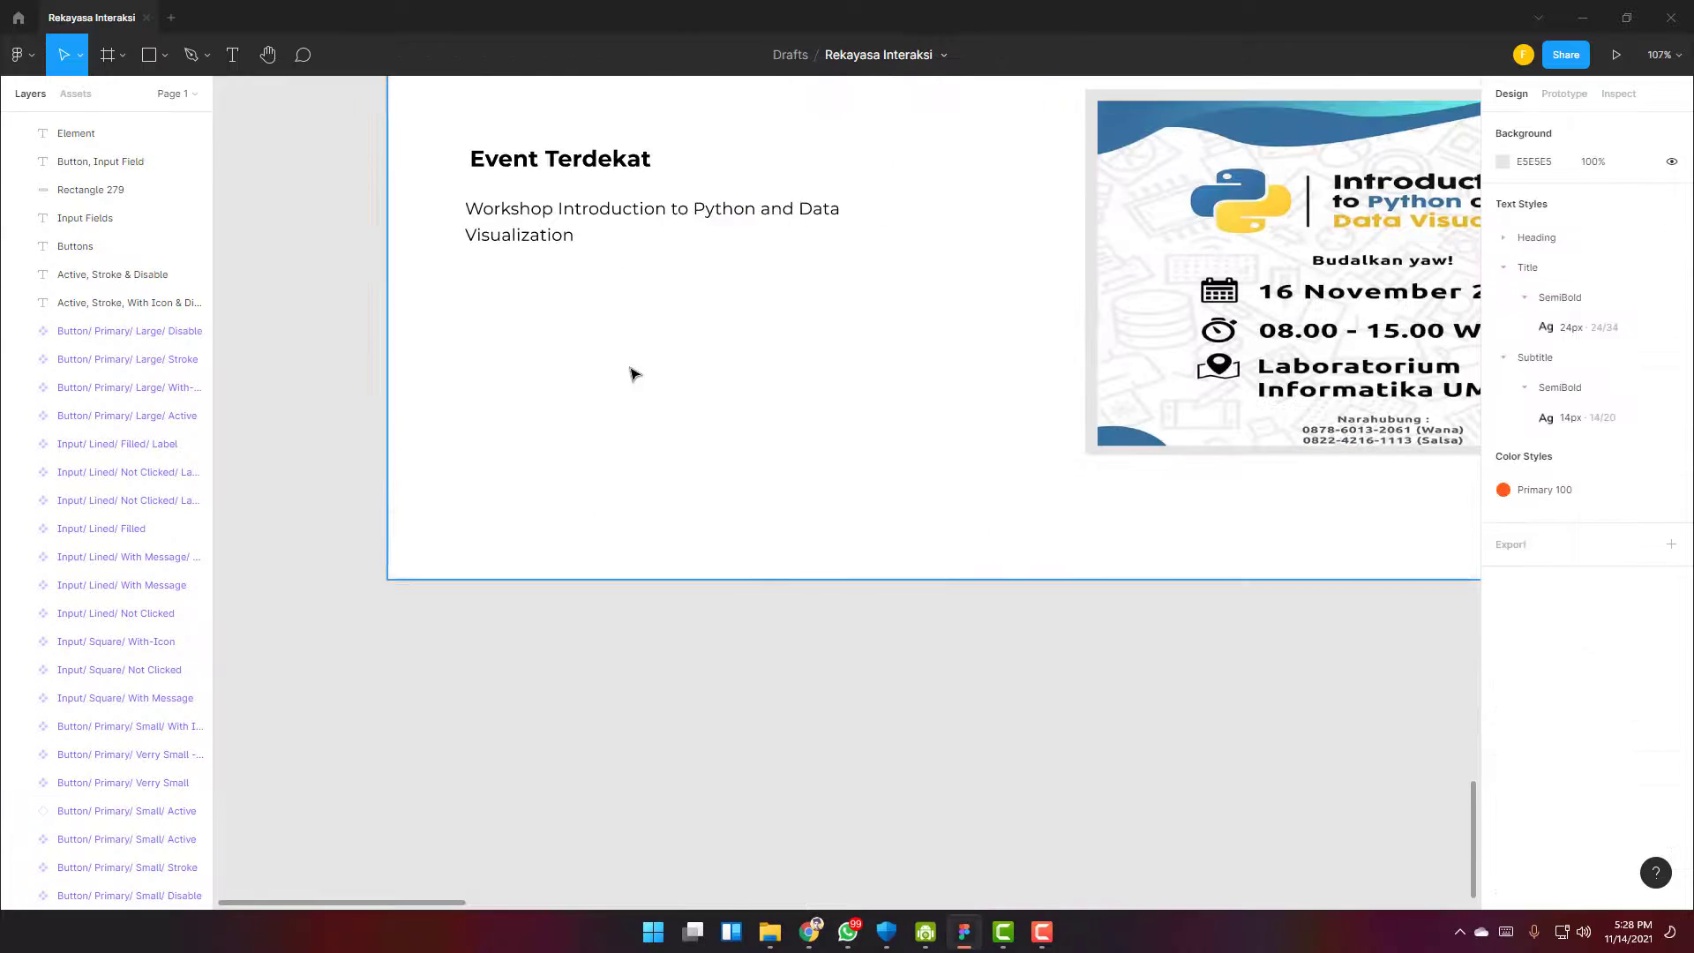
key(ctrl+v)
drag(776, 462, 530, 292)
Change the label of the button below the workshop description to "Join Sekarang"
double_click(530, 292)
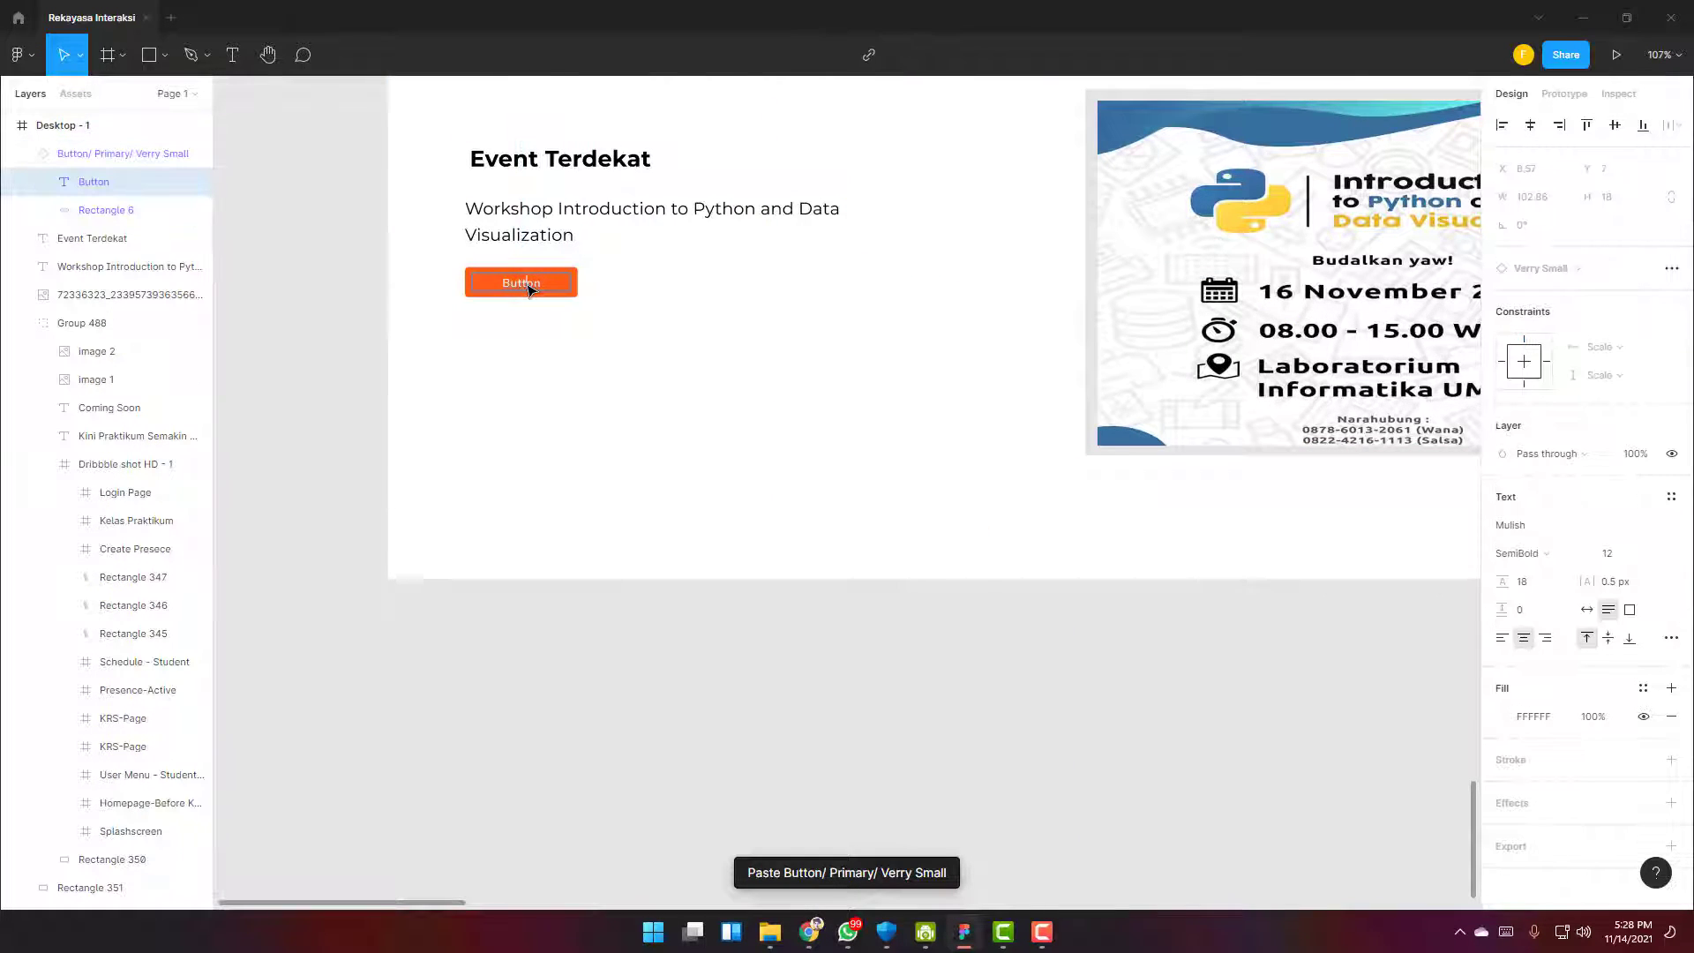
double_click(530, 290)
text(Join Sekarang)
click(650, 378)
Nudge the workshop description and its "Join Sekarang" button into line with the left edge of the "Event Terdekat" heading
scroll(650, 378, down, 1)
scroll(565, 564, up, 5)
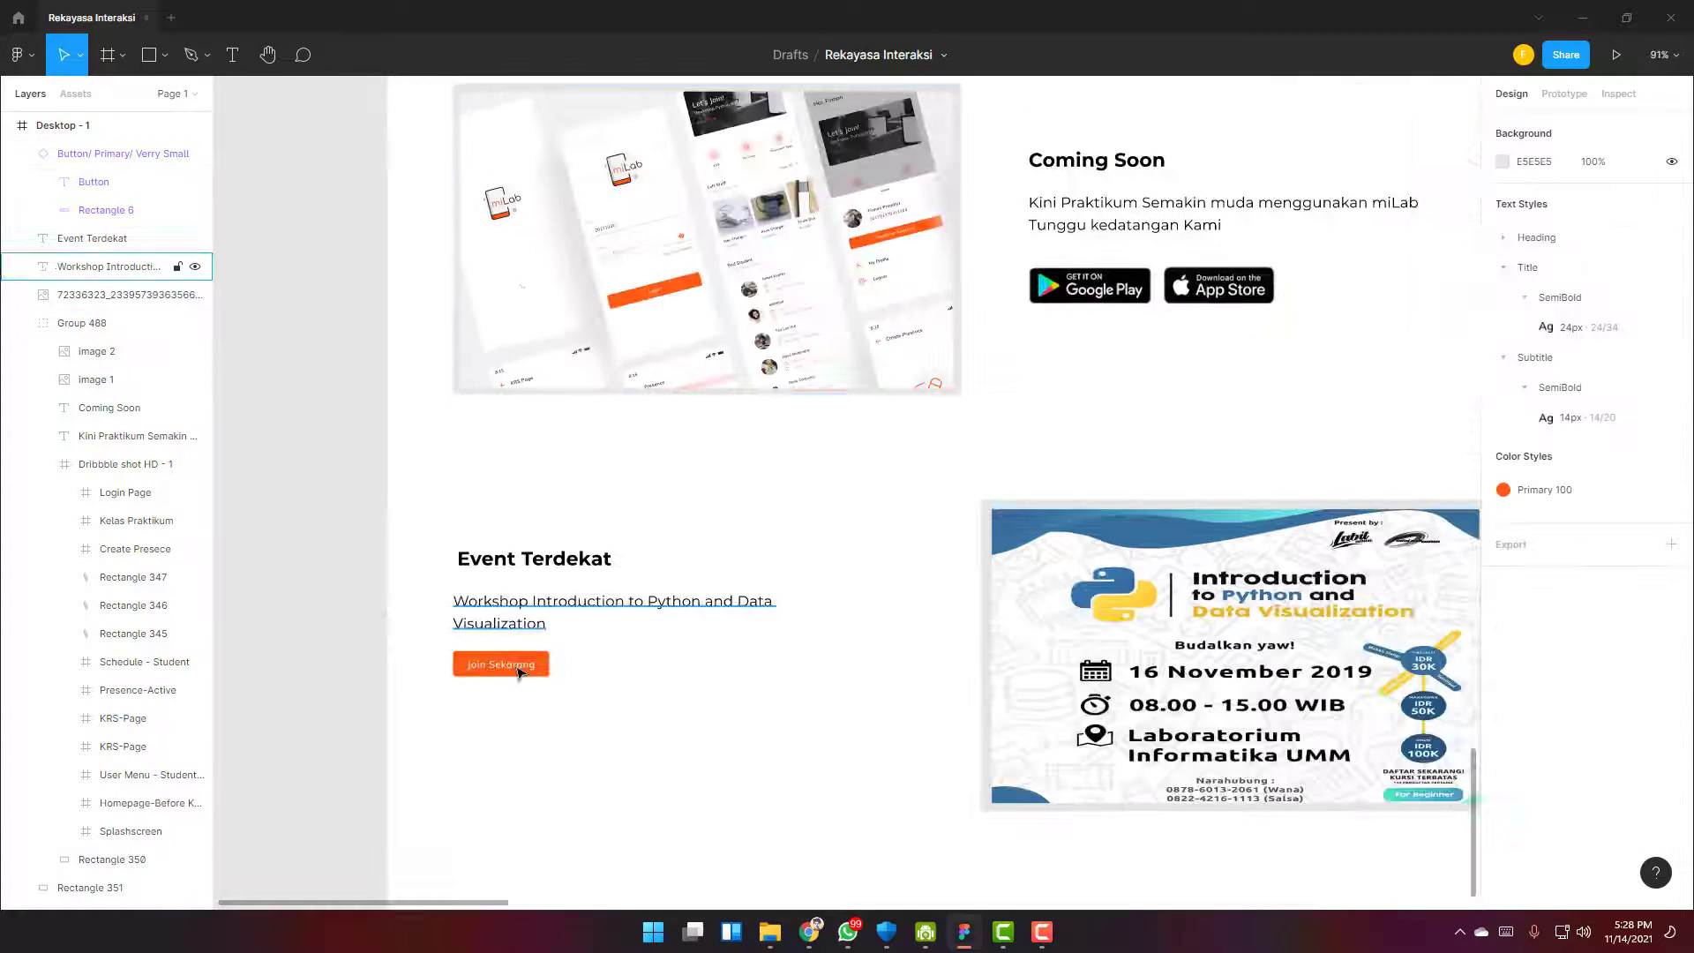
scroll(518, 670, left, 2)
scroll(689, 654, up, 3)
click(619, 600)
drag(619, 600, 626, 589)
drag(653, 662, 667, 662)
scroll(823, 680, down, 5)
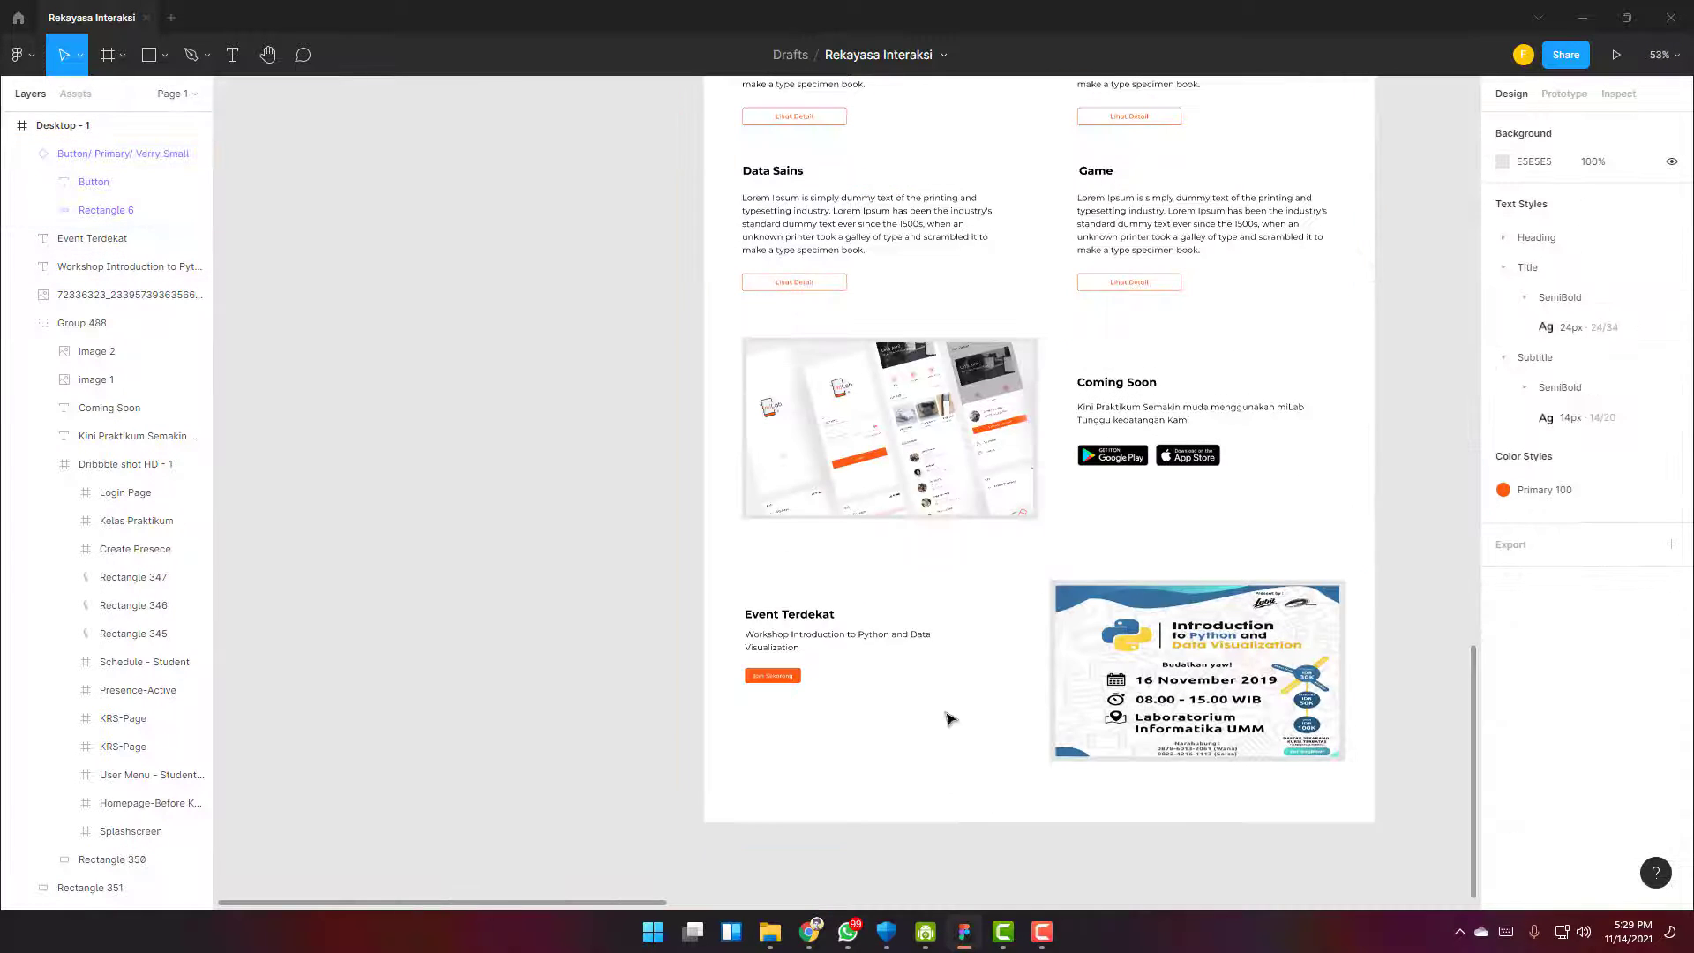
Move the whole "Event Terdekat" section up closer to the "Coming Soon" section and group its elements
drag(692, 559, 1345, 752)
key(shift+Up)
key(shift+Up)
key(shift+Up)
key(shift+Up)
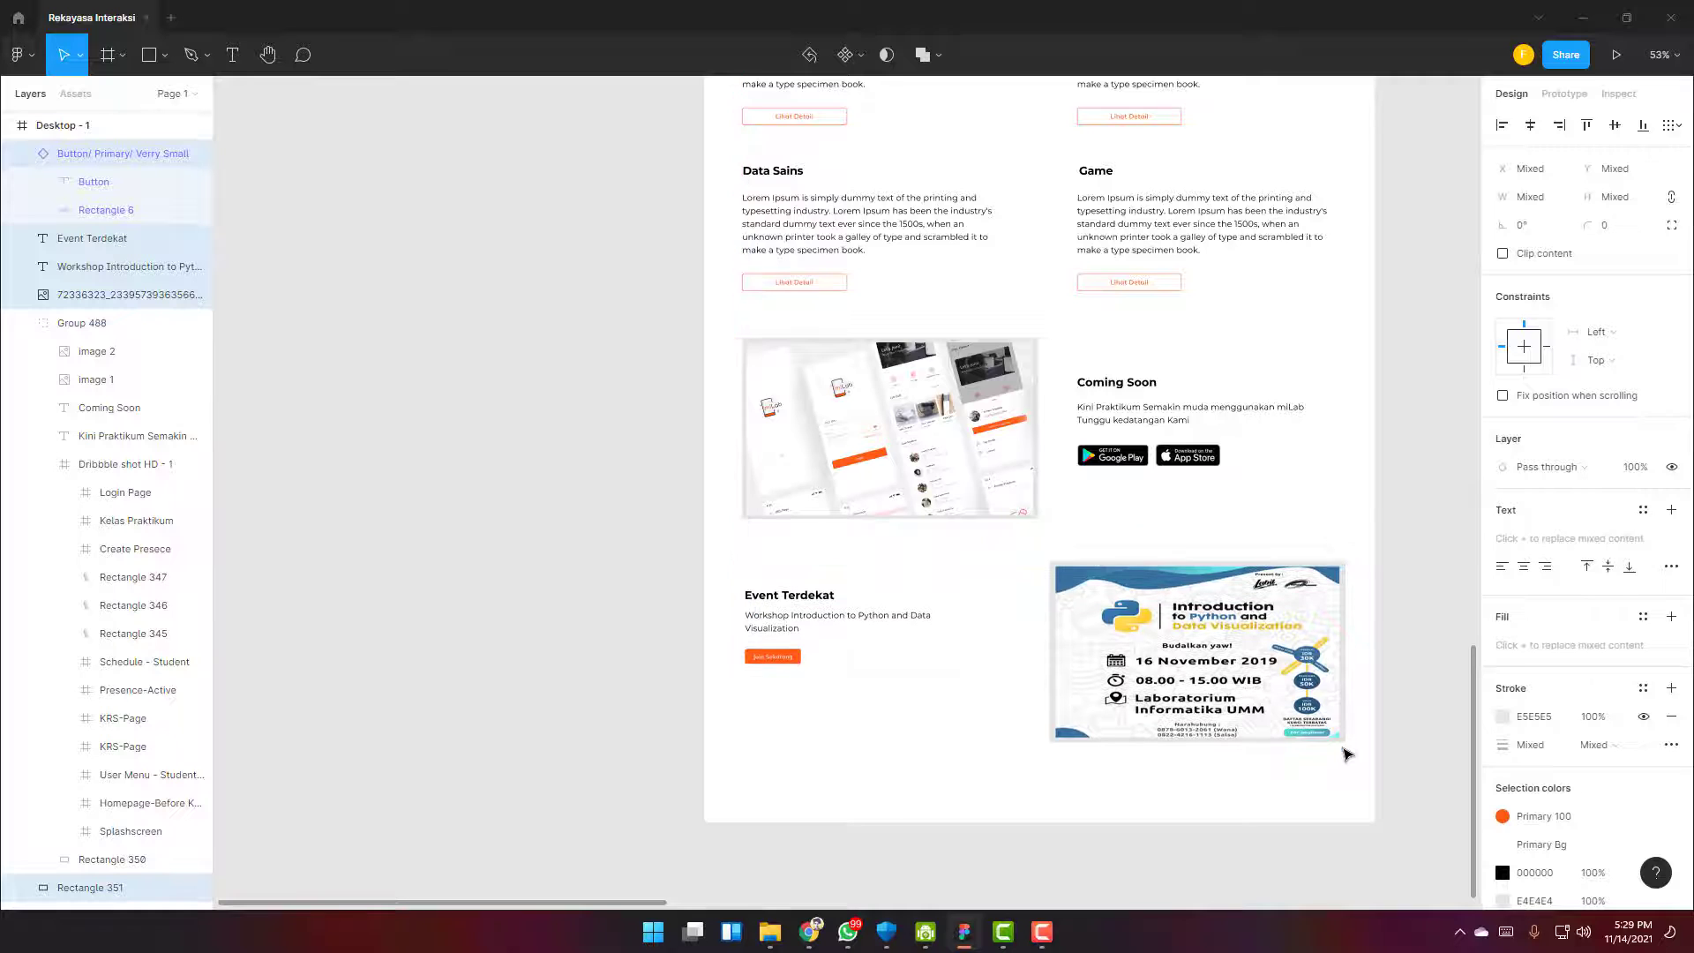
key(ctrl+g)
click(1224, 546)
Paste the Signup C banner and dark footer group onto the canvas and park them beside the other source assets
scroll(1224, 546, down, 3)
scroll(1235, 636, up, 5)
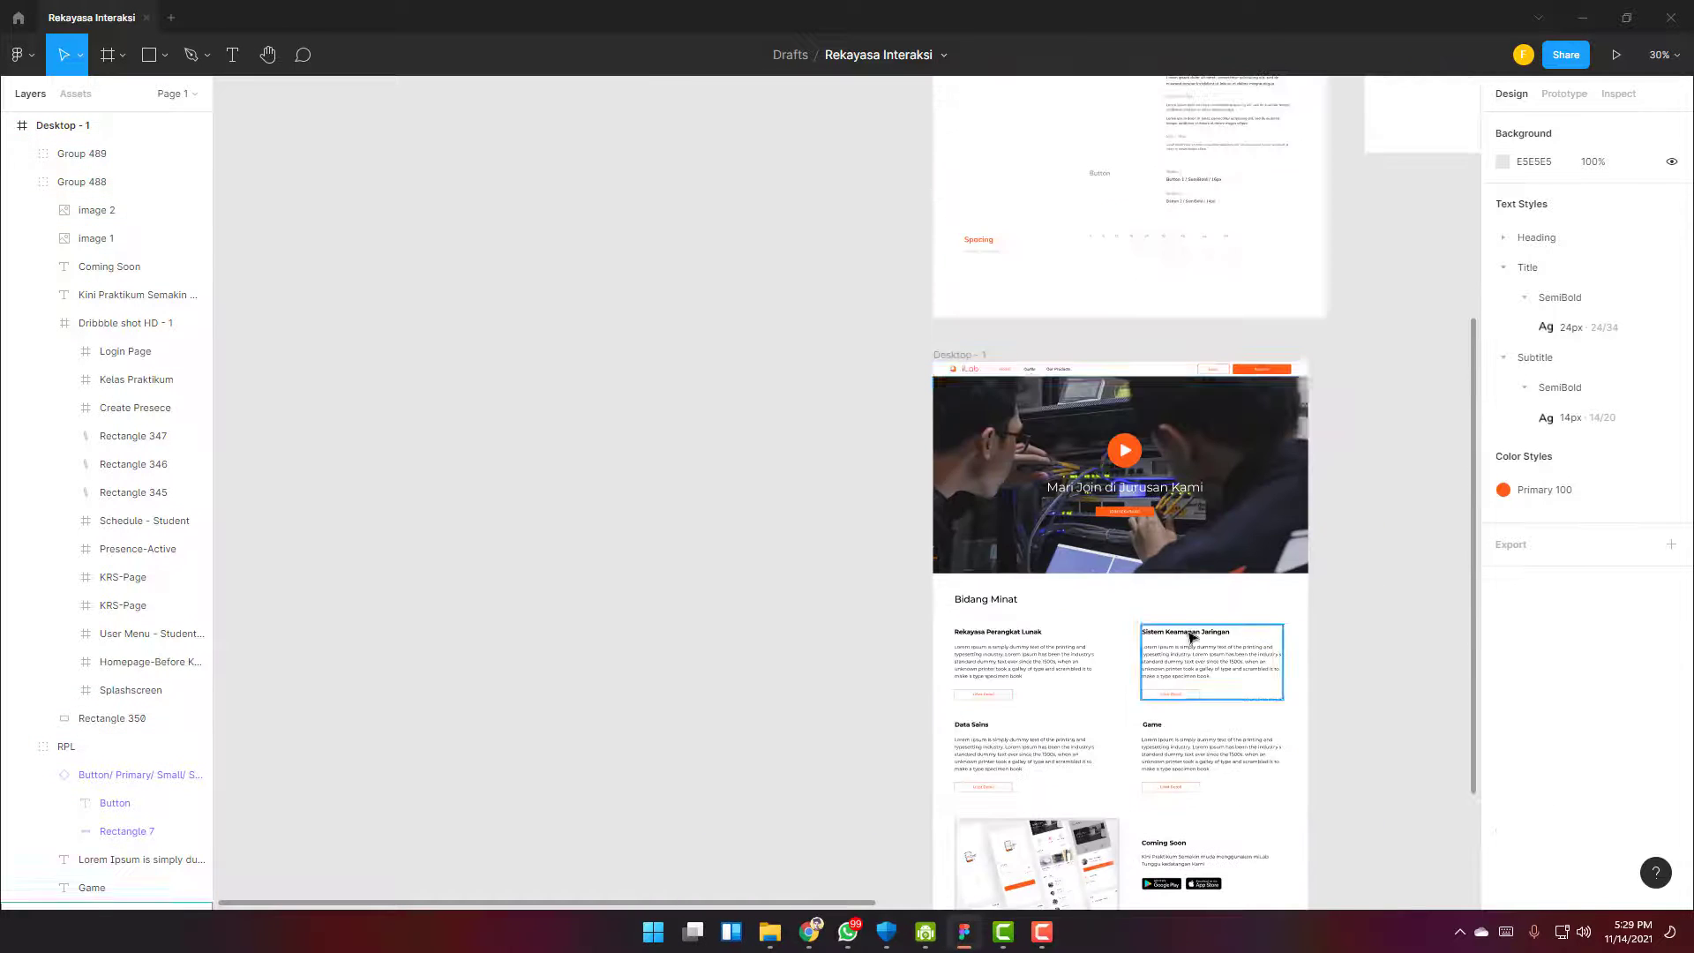
scroll(1338, 722, down, 1)
scroll(1339, 722, down, 1)
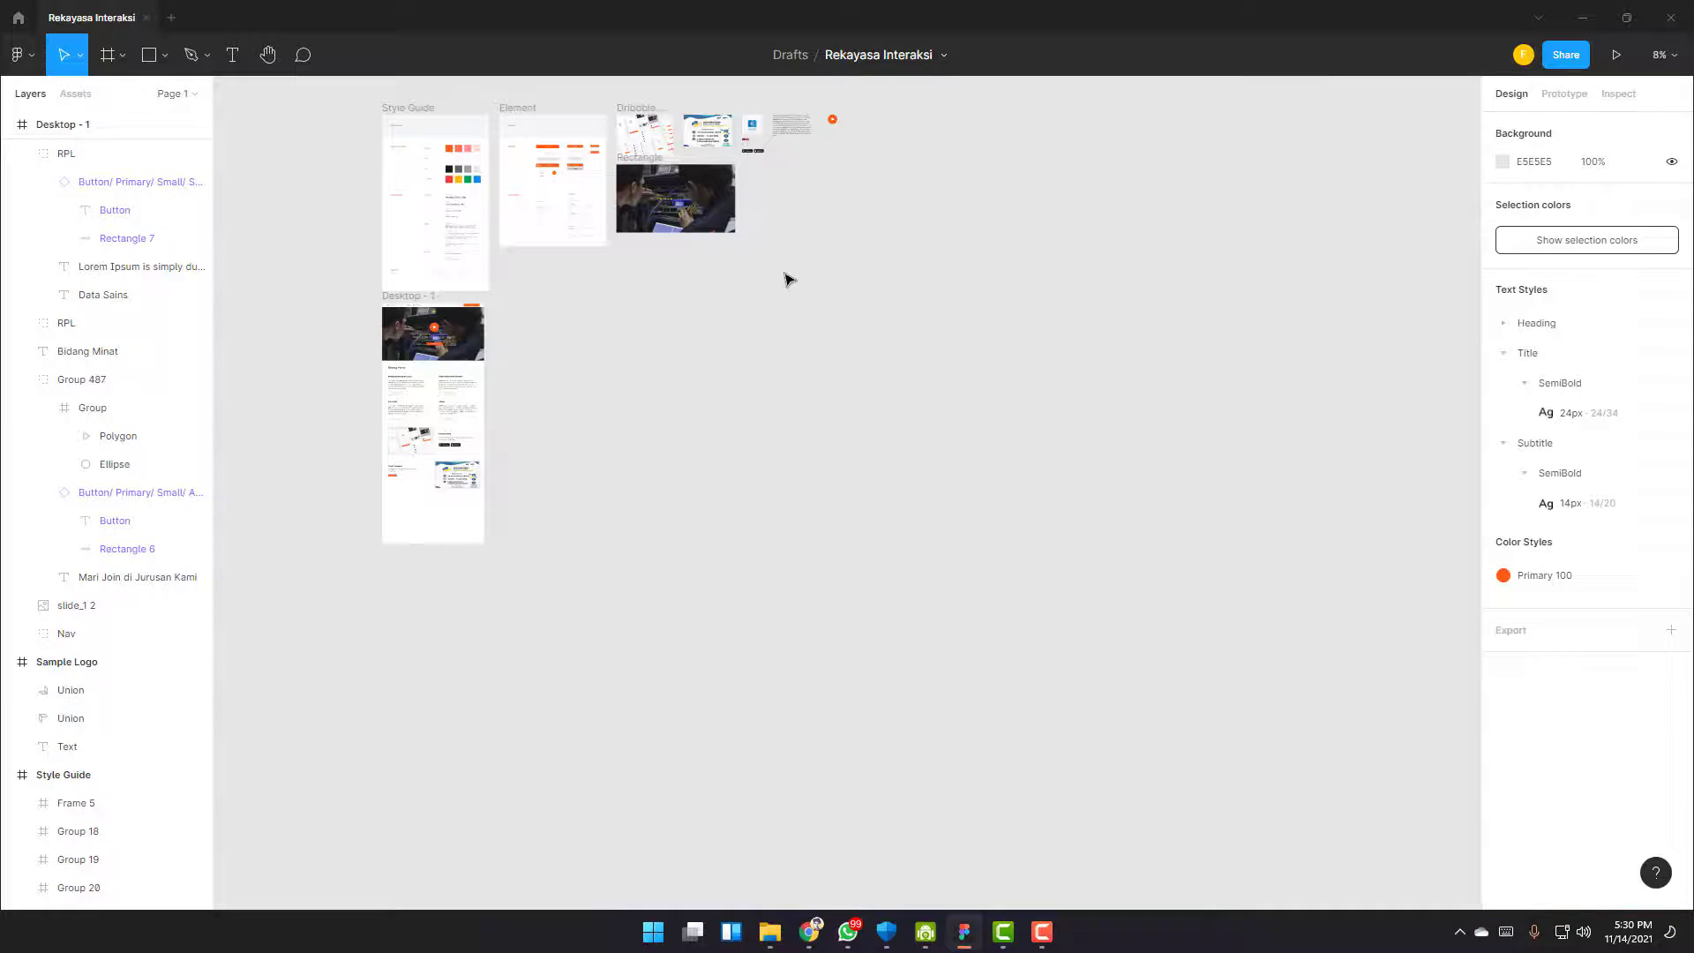
key(ctrl+v)
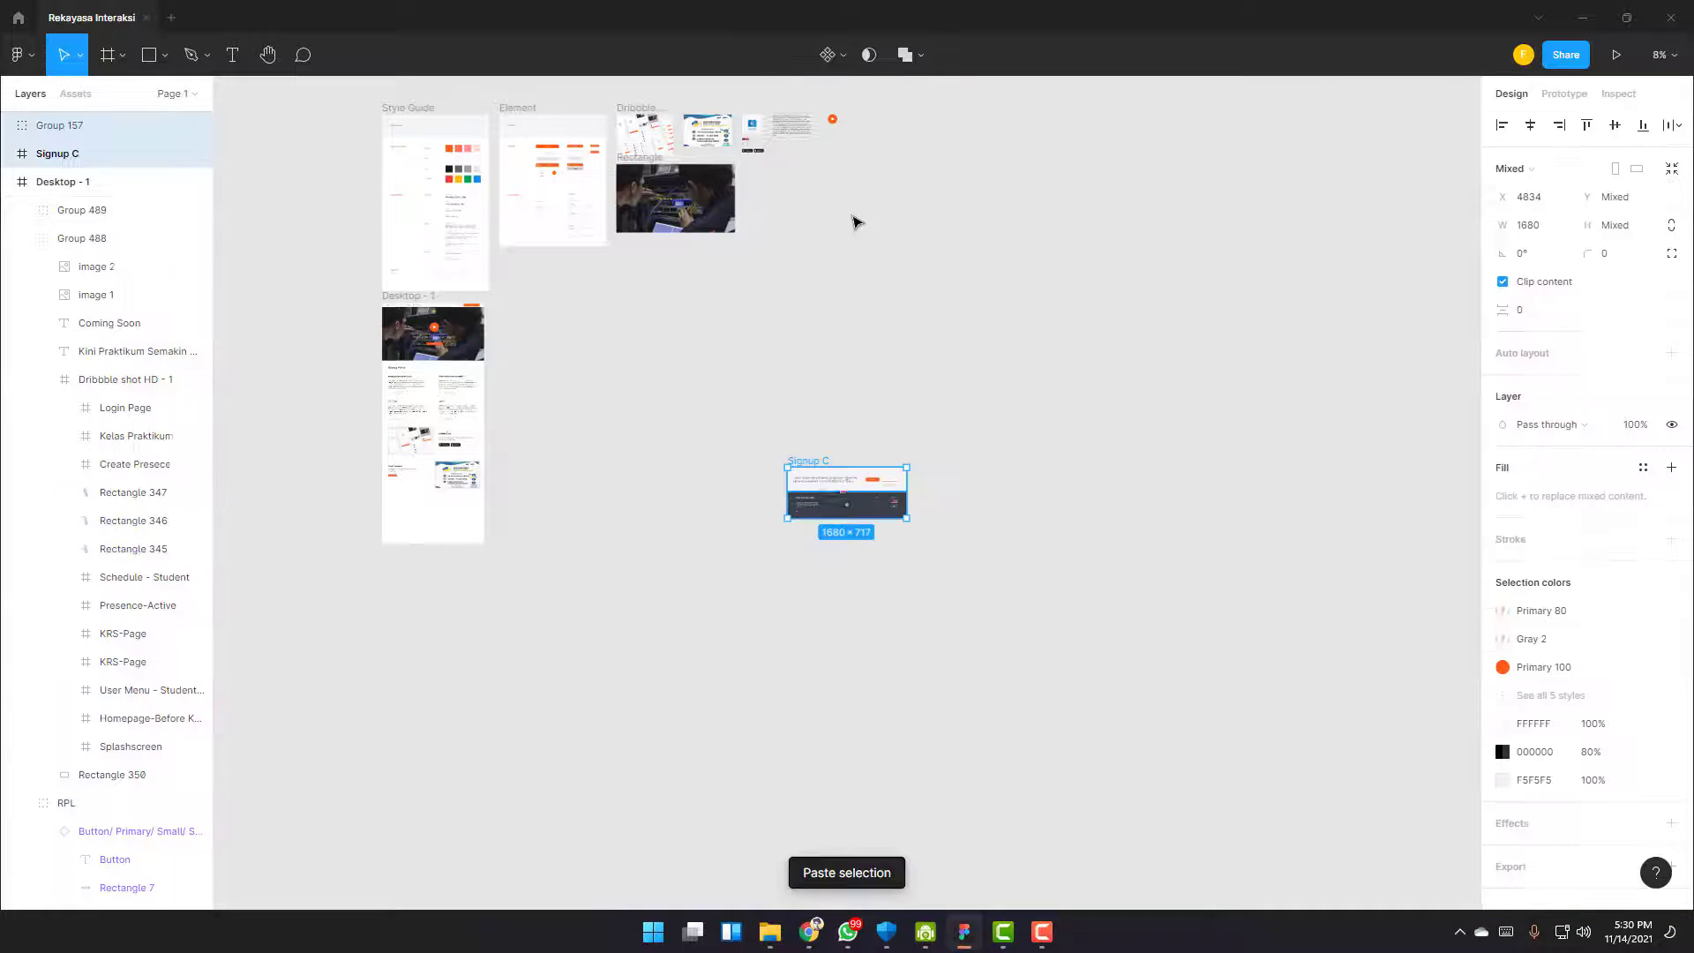
drag(858, 483, 956, 131)
click(872, 304)
scroll(812, 490, left, 4)
scroll(816, 490, up, 3)
scroll(915, 490, up, 6)
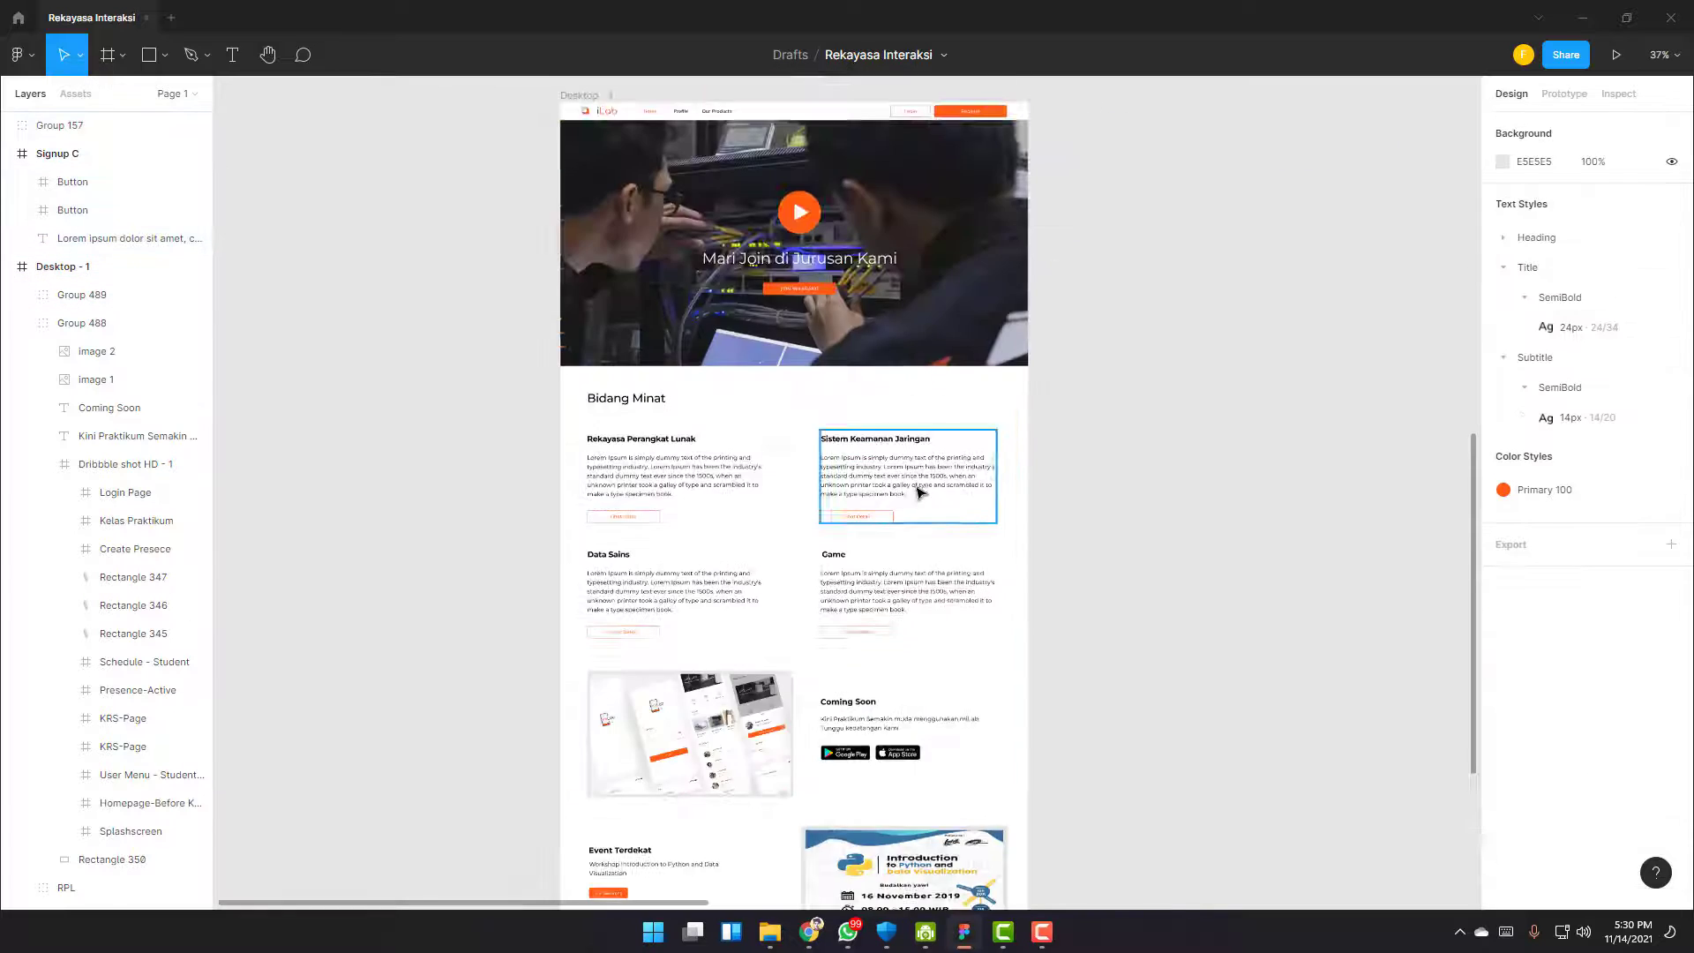
scroll(1111, 552, right, 4)
scroll(1129, 563, up, 8)
scroll(1131, 569, right, 10)
click(756, 182)
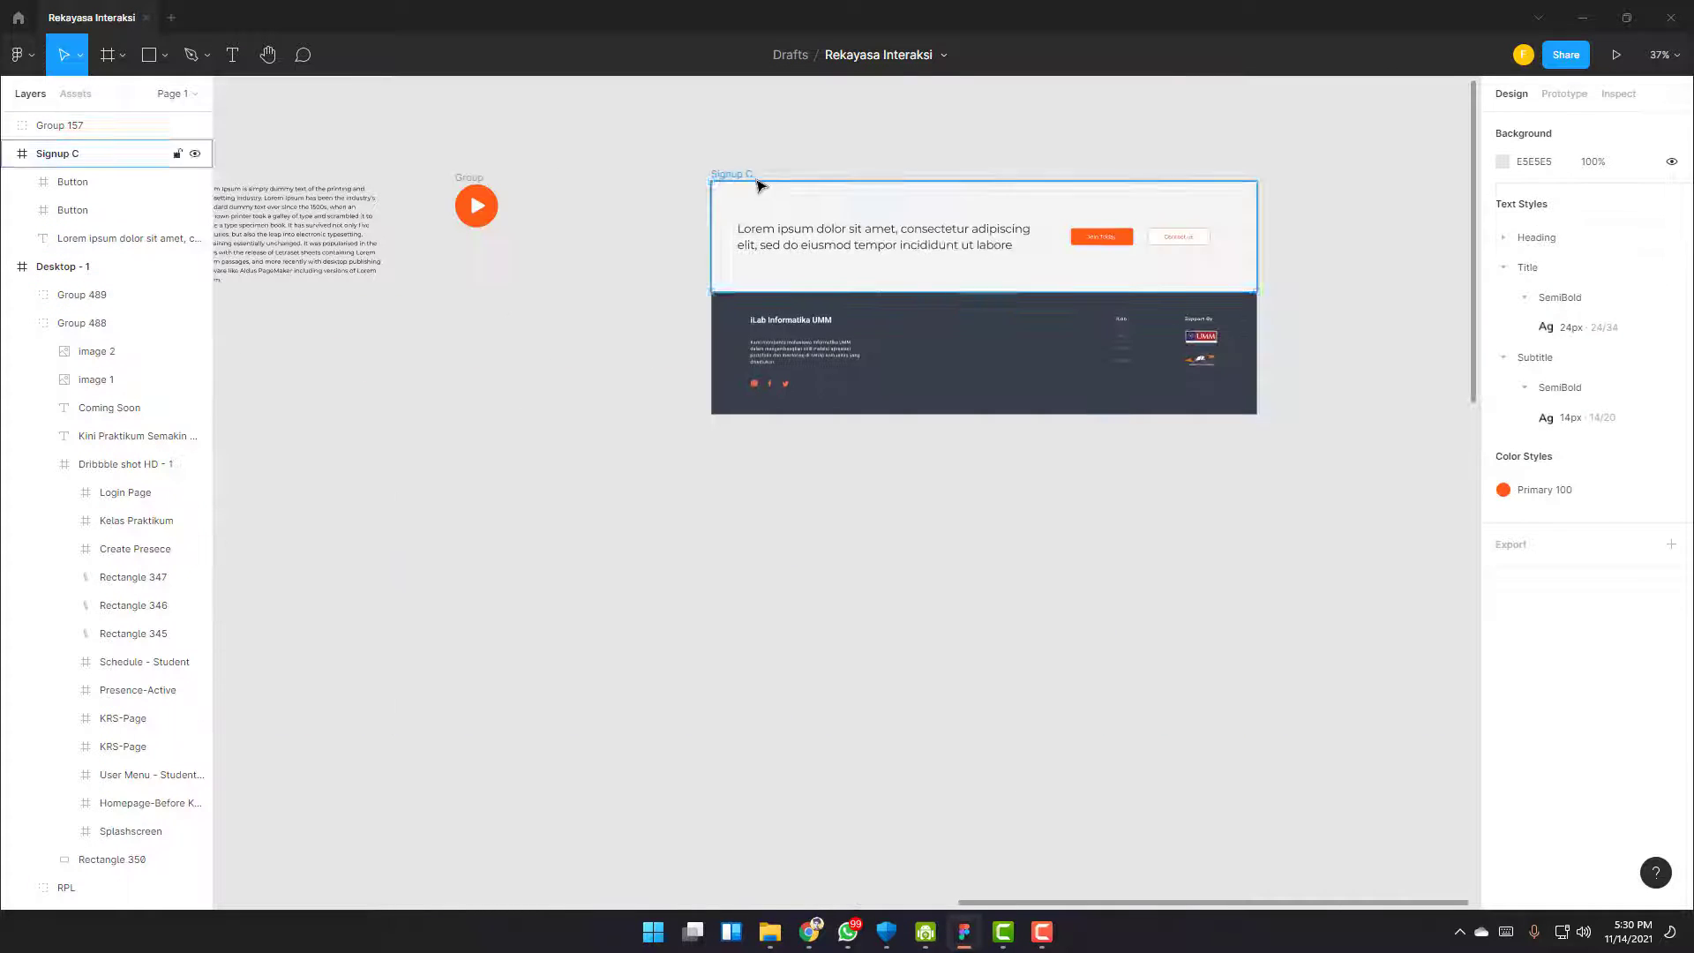
click(760, 485)
click(768, 182)
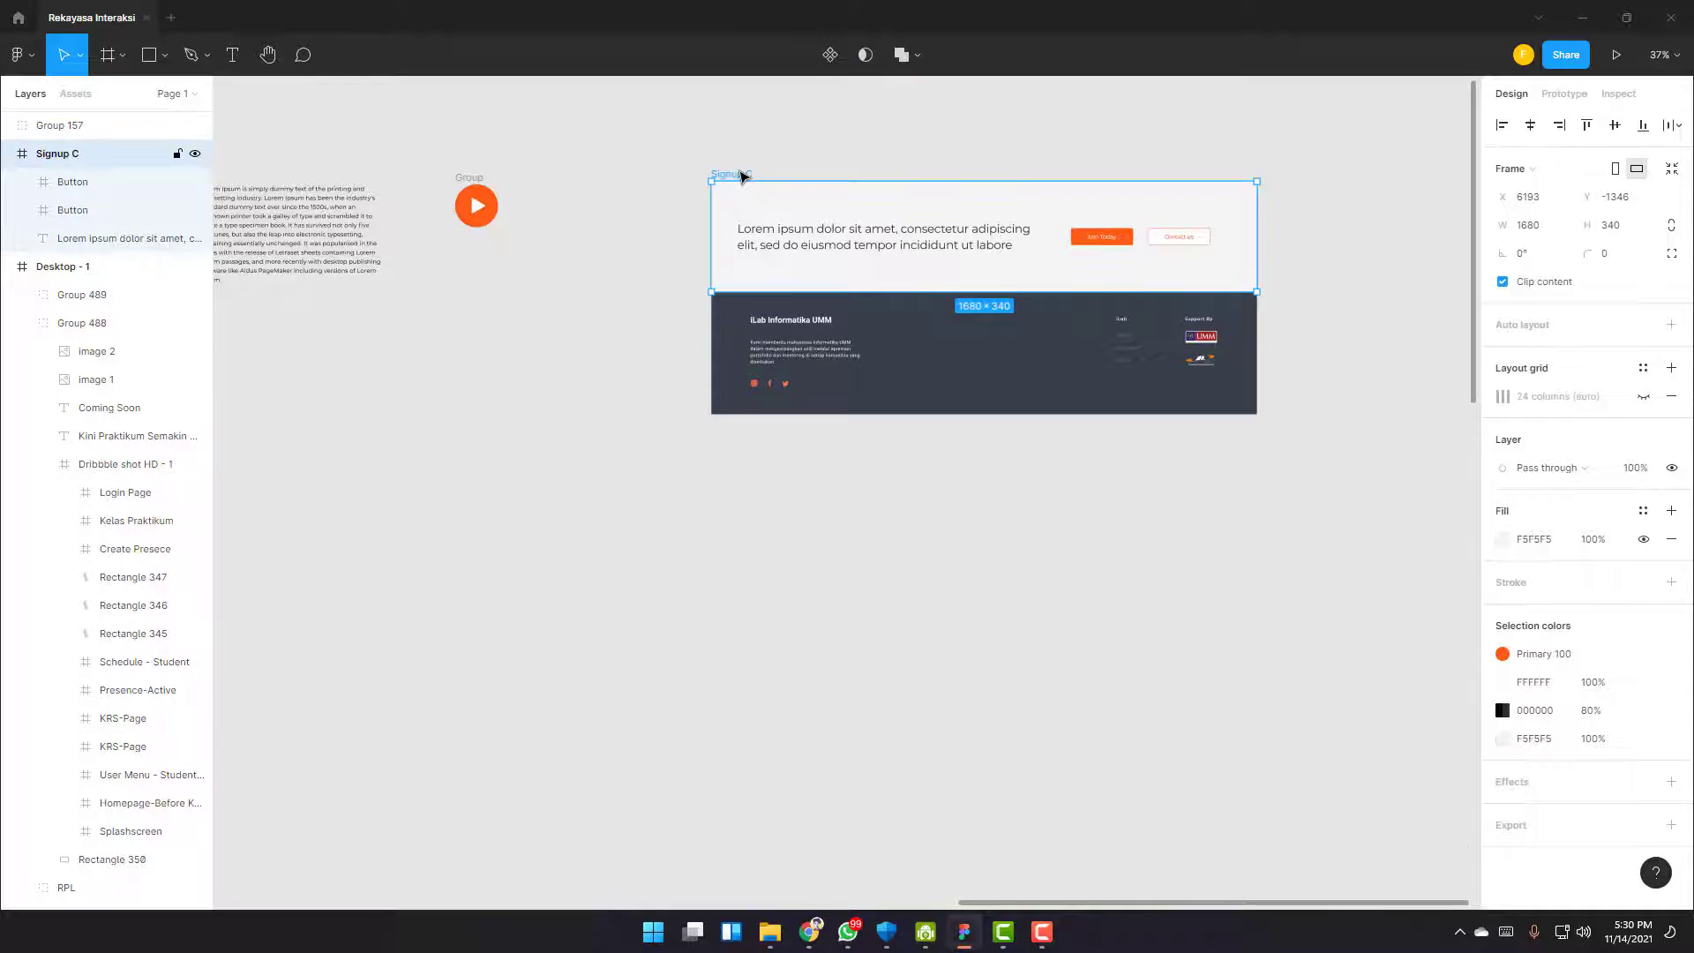
scroll(770, 529, left, 10)
scroll(770, 571, left, 10)
key(ctrl+v)
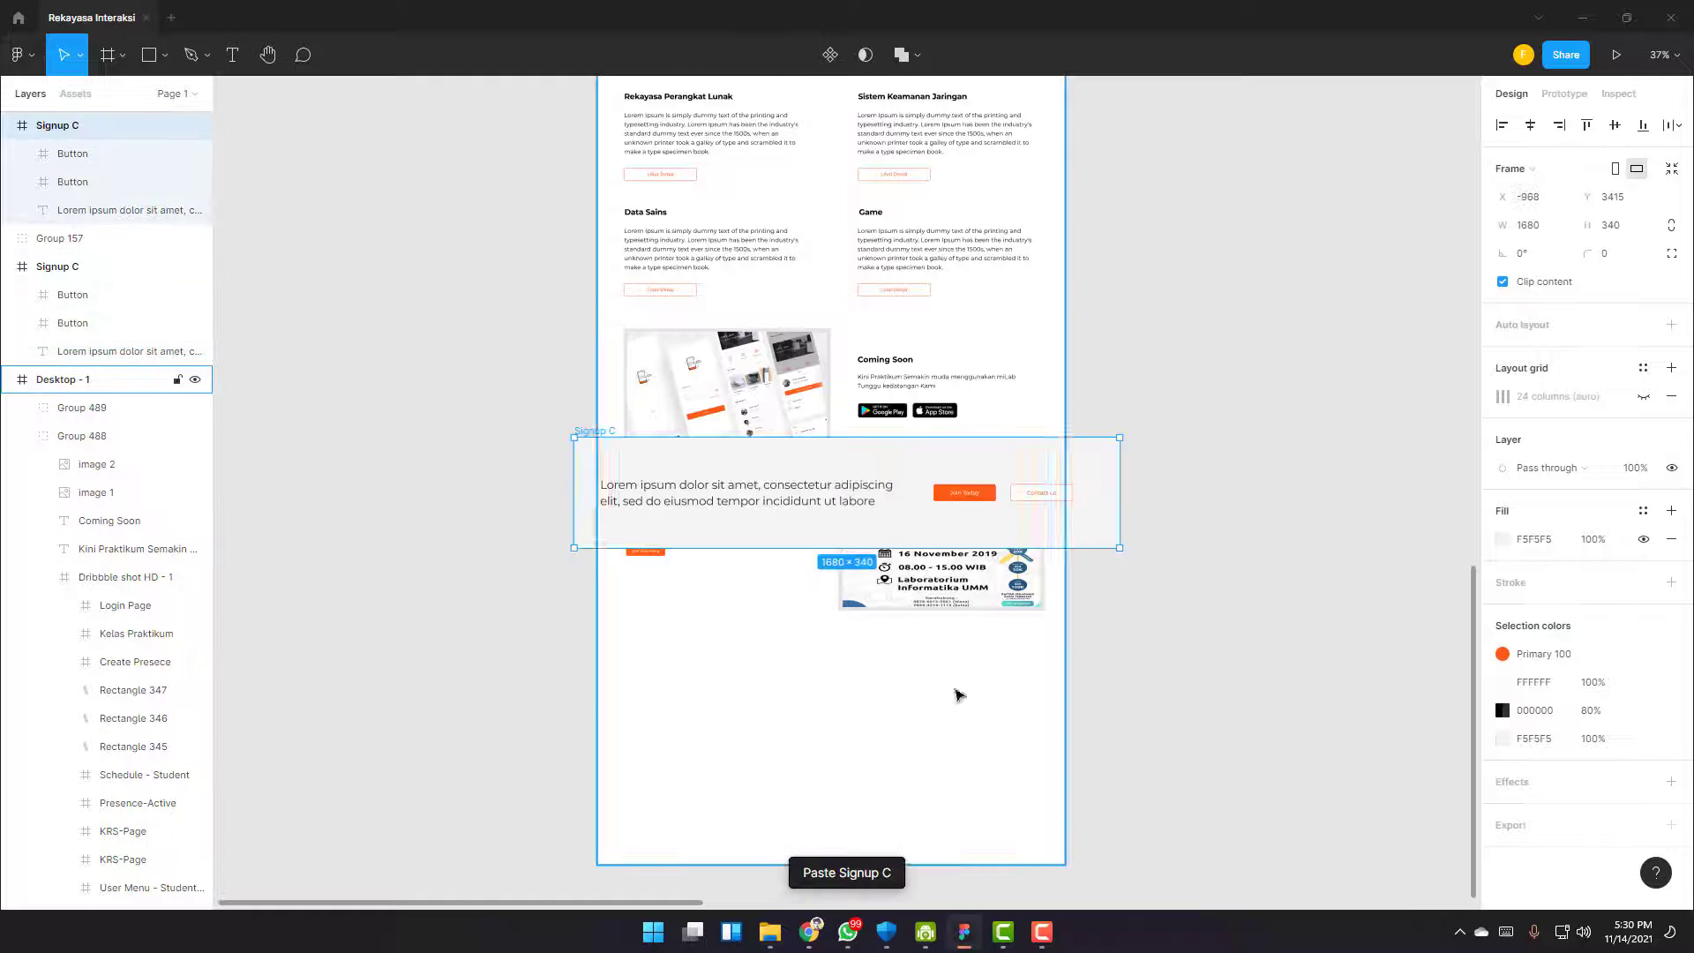
drag(895, 677, 904, 678)
drag(1143, 716, 1066, 716)
key(Delete)
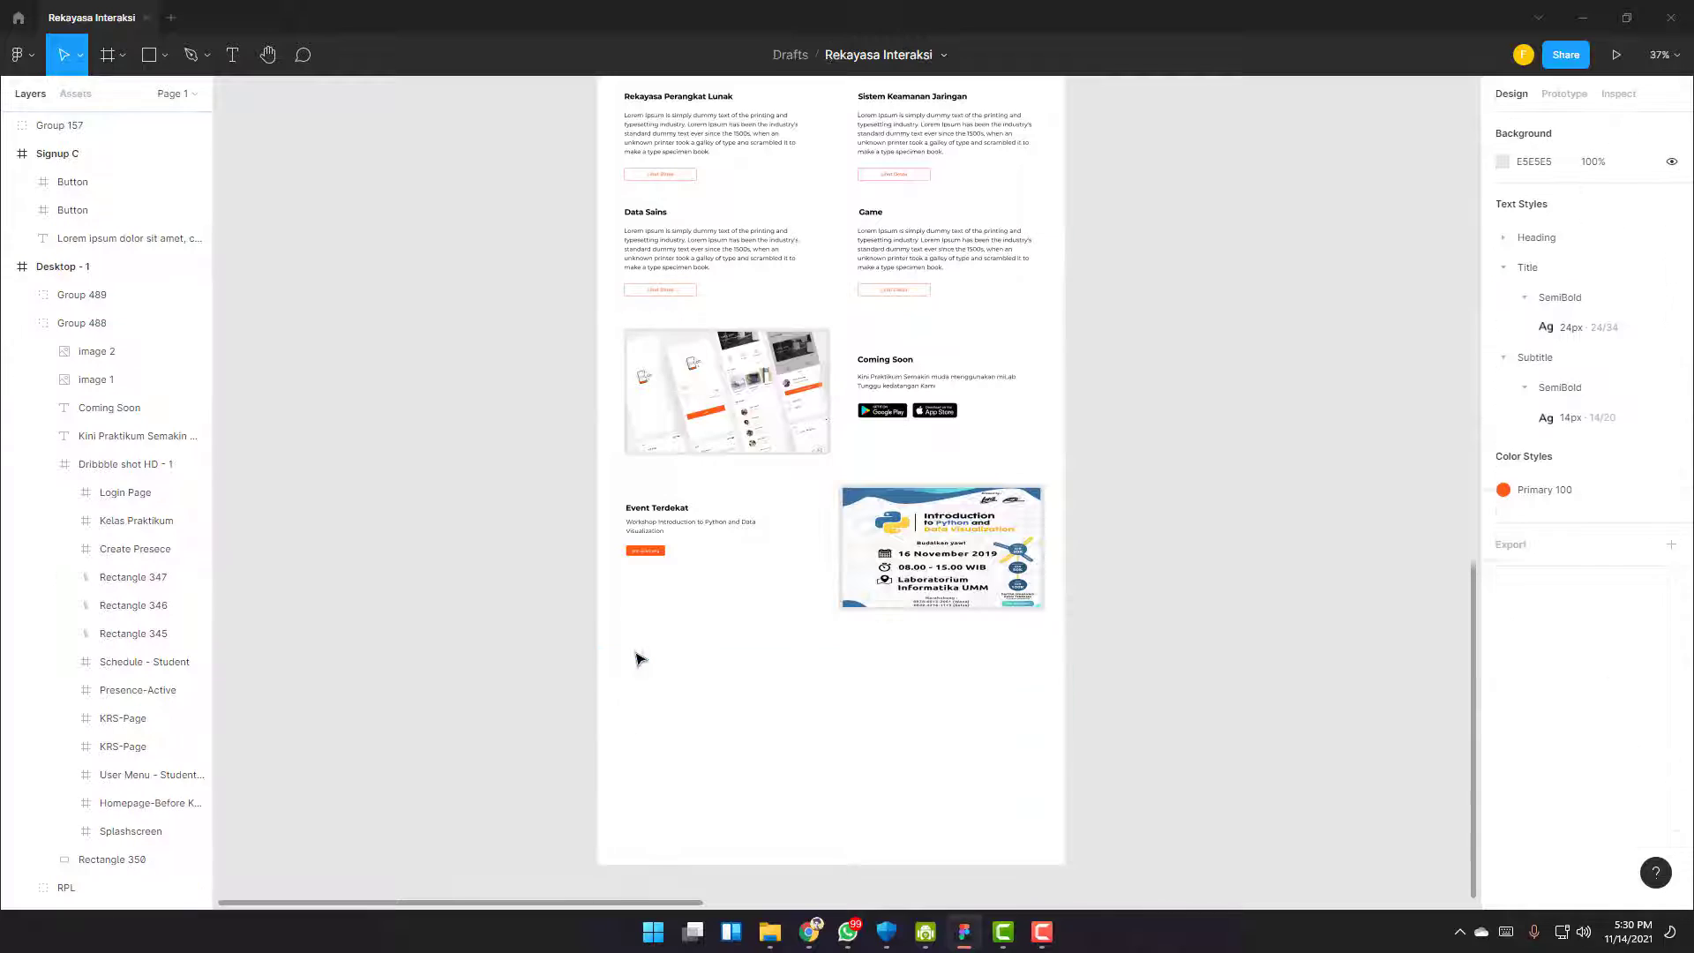
Copy the Signup C banner together with the dark footer and place them in Desktop - 1 below the "Event Terdekat" section
scroll(662, 635, down, 2)
scroll(769, 524, up, 15)
scroll(926, 480, down, 3)
scroll(1014, 371, right, 8)
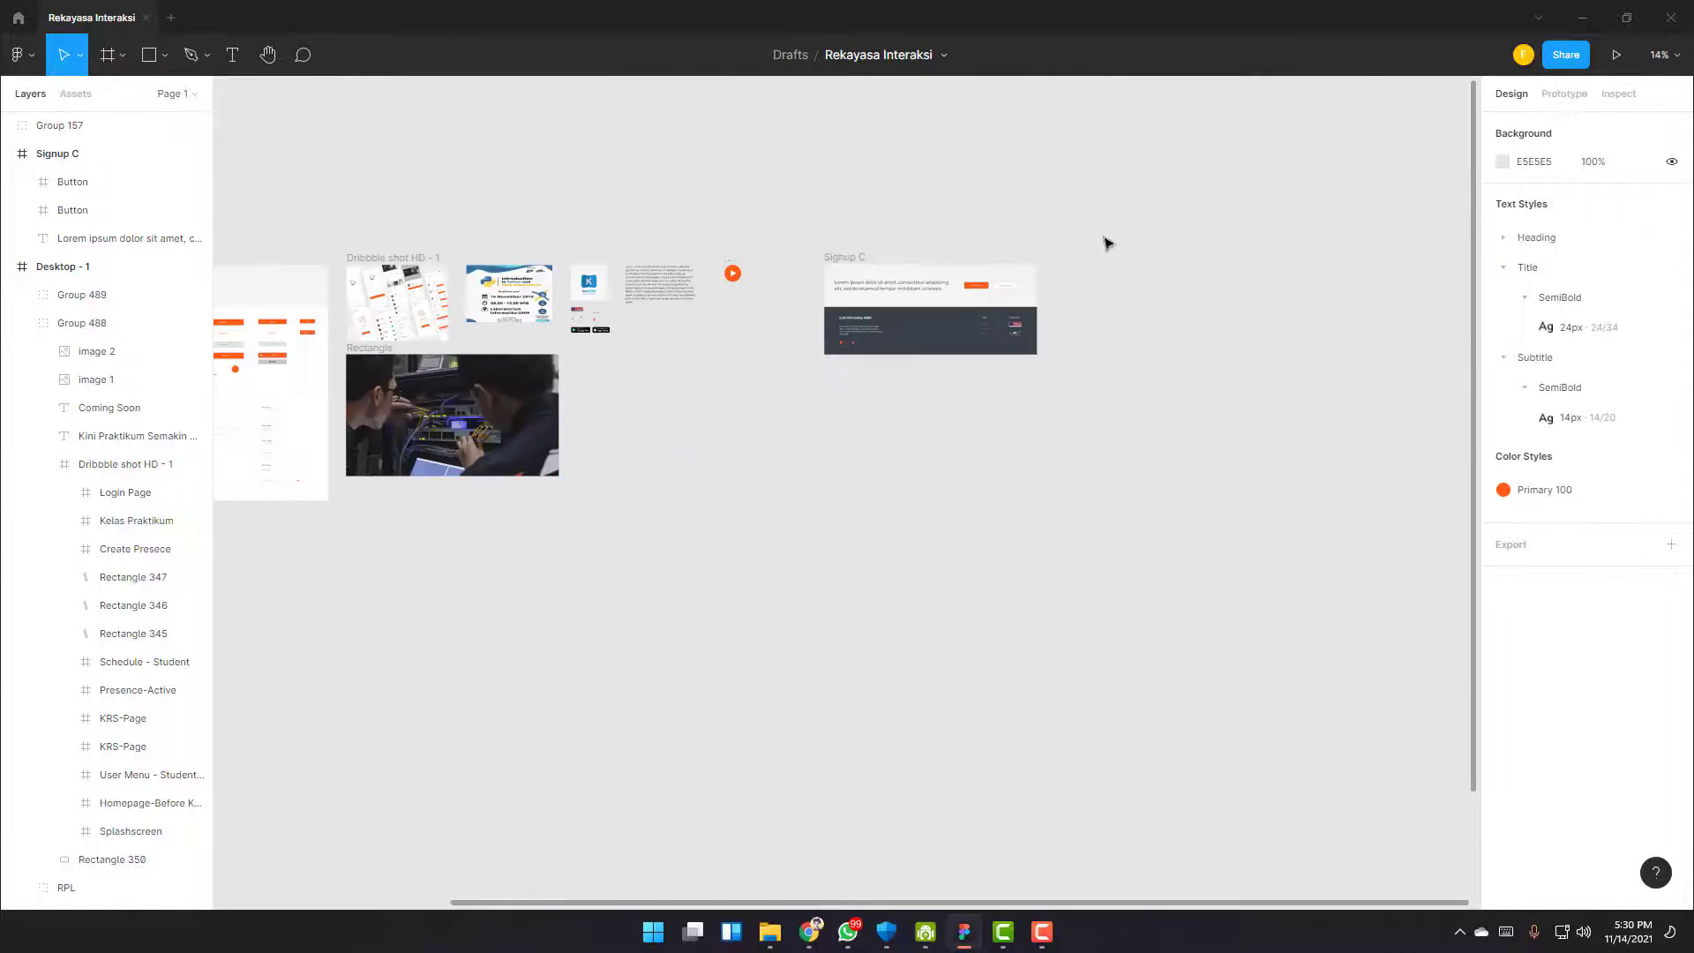
scroll(996, 272, up, 3)
drag(1172, 597, 528, 237)
scroll(571, 633, left, 20)
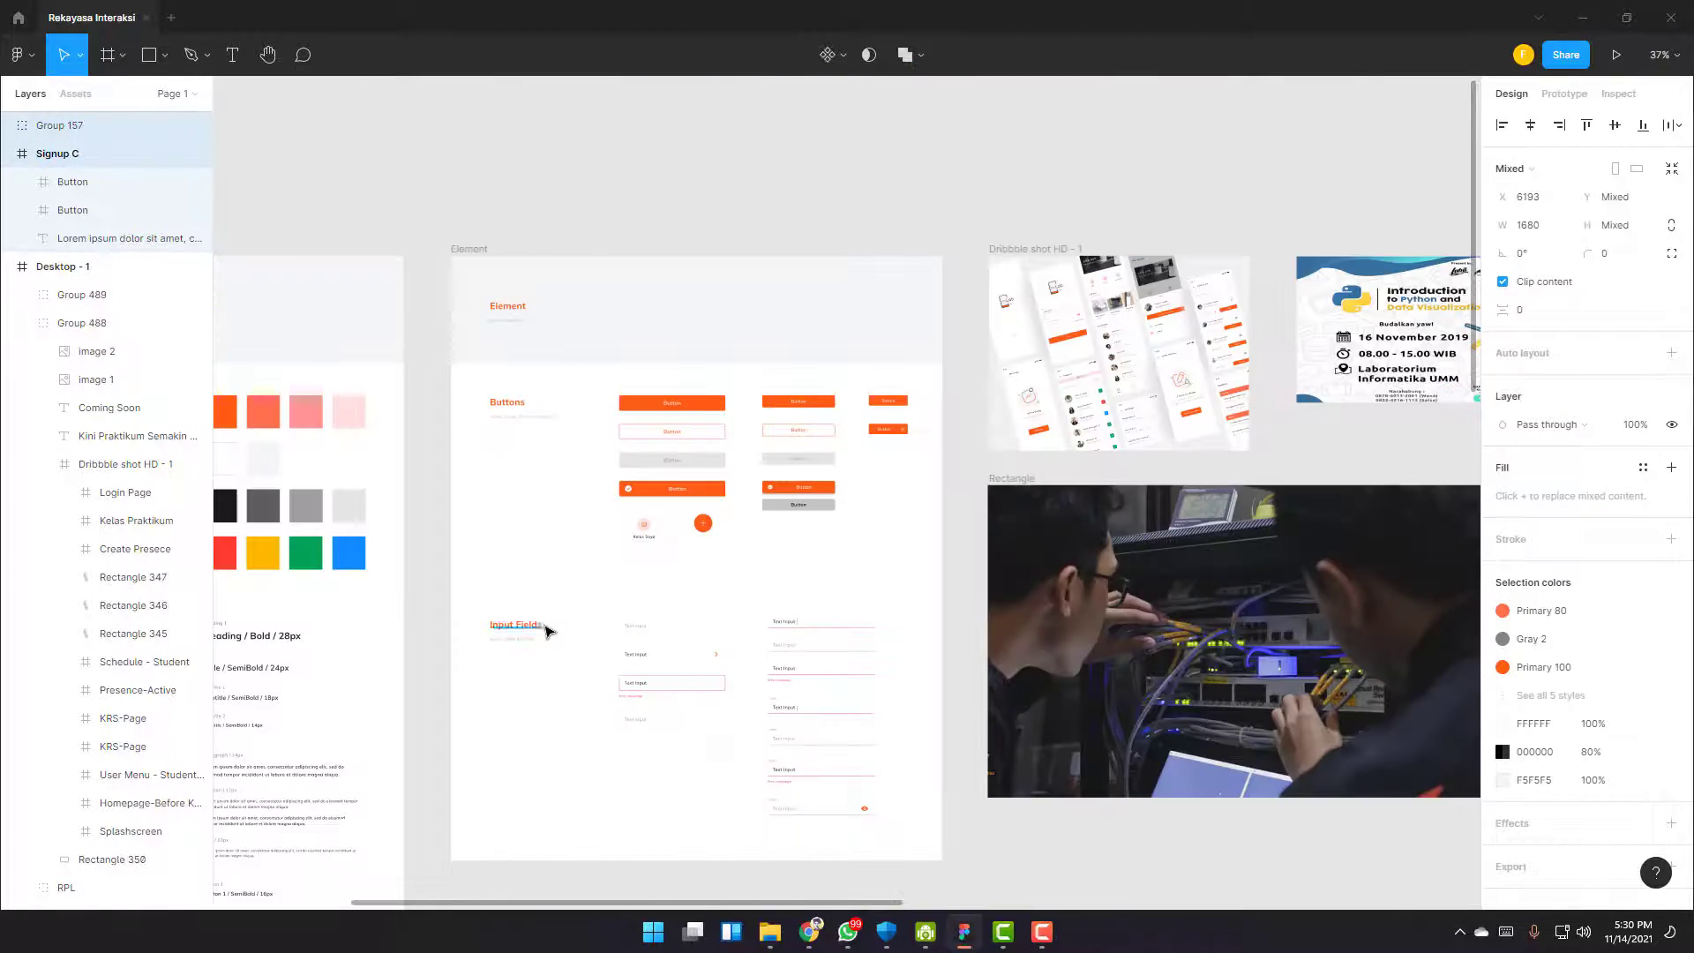
scroll(565, 628, down, 14)
click(569, 616)
key(ctrl+v)
drag(749, 502, 740, 543)
Narrow the Signup C banner and the dark footer from their right edges to fit the page frame's width
click(820, 594)
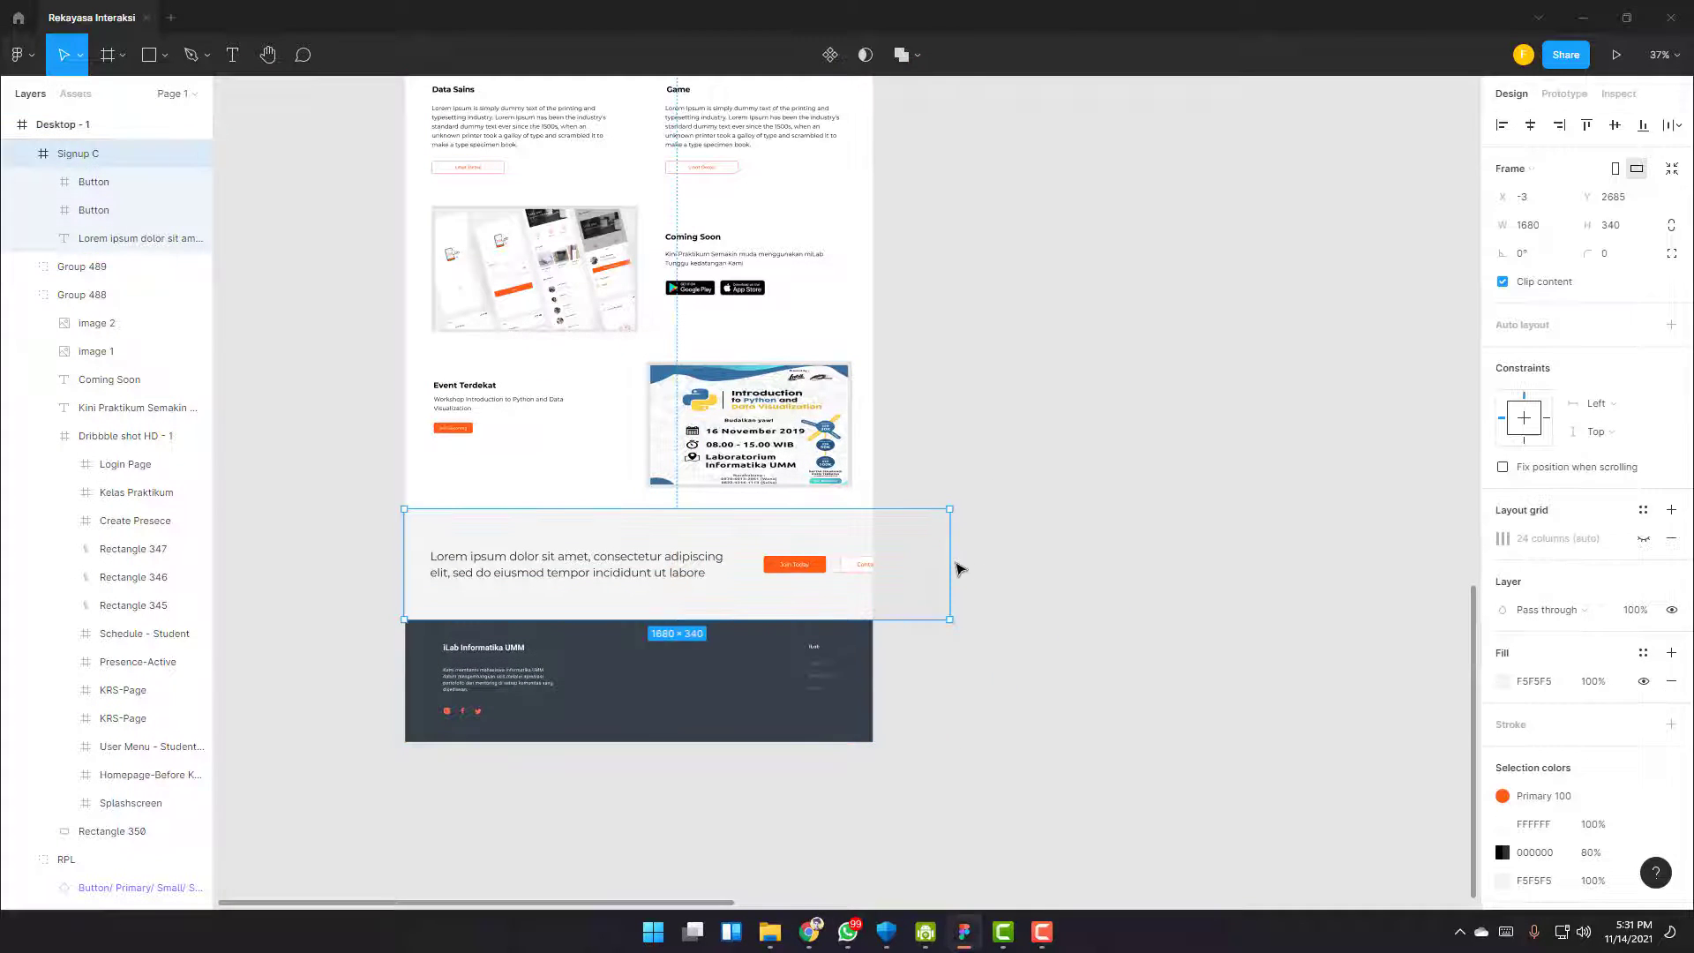
drag(951, 565, 873, 565)
click(843, 675)
drag(952, 682, 873, 683)
click(908, 697)
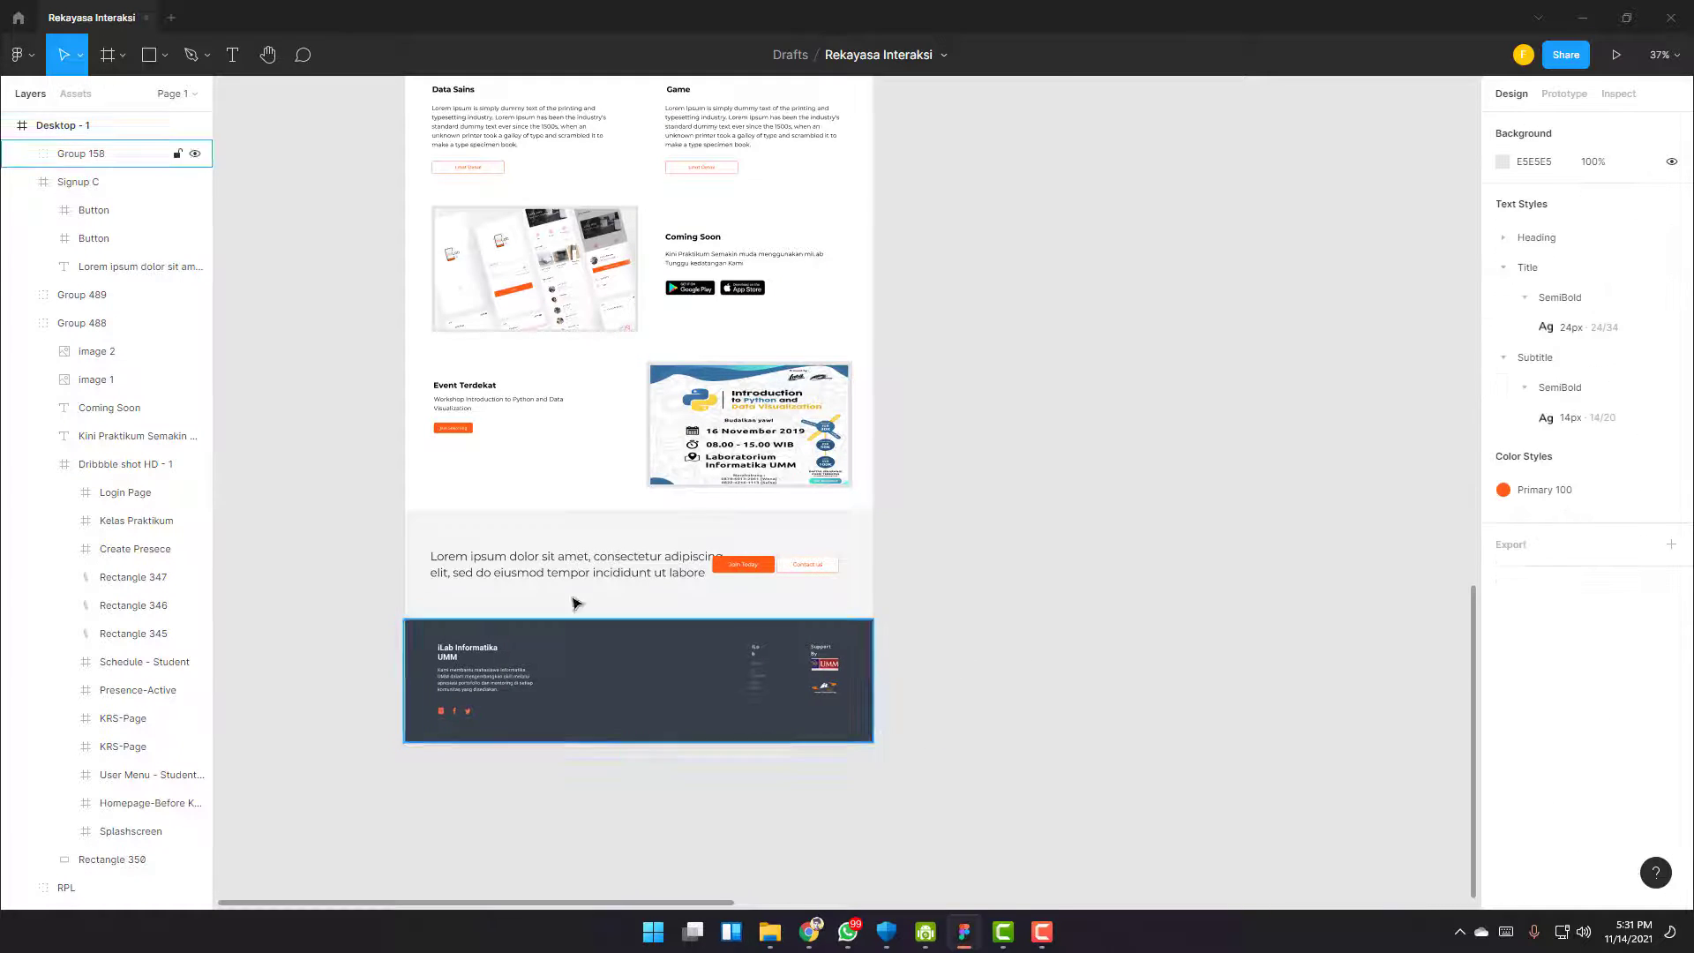
Narrow the banner's "Lorem ipsum" text box to 845 px wide so it clears the "Join Today" button
scroll(724, 562, up, 5)
double_click(611, 551)
scroll(838, 572, left, 5)
drag(1223, 586, 1107, 584)
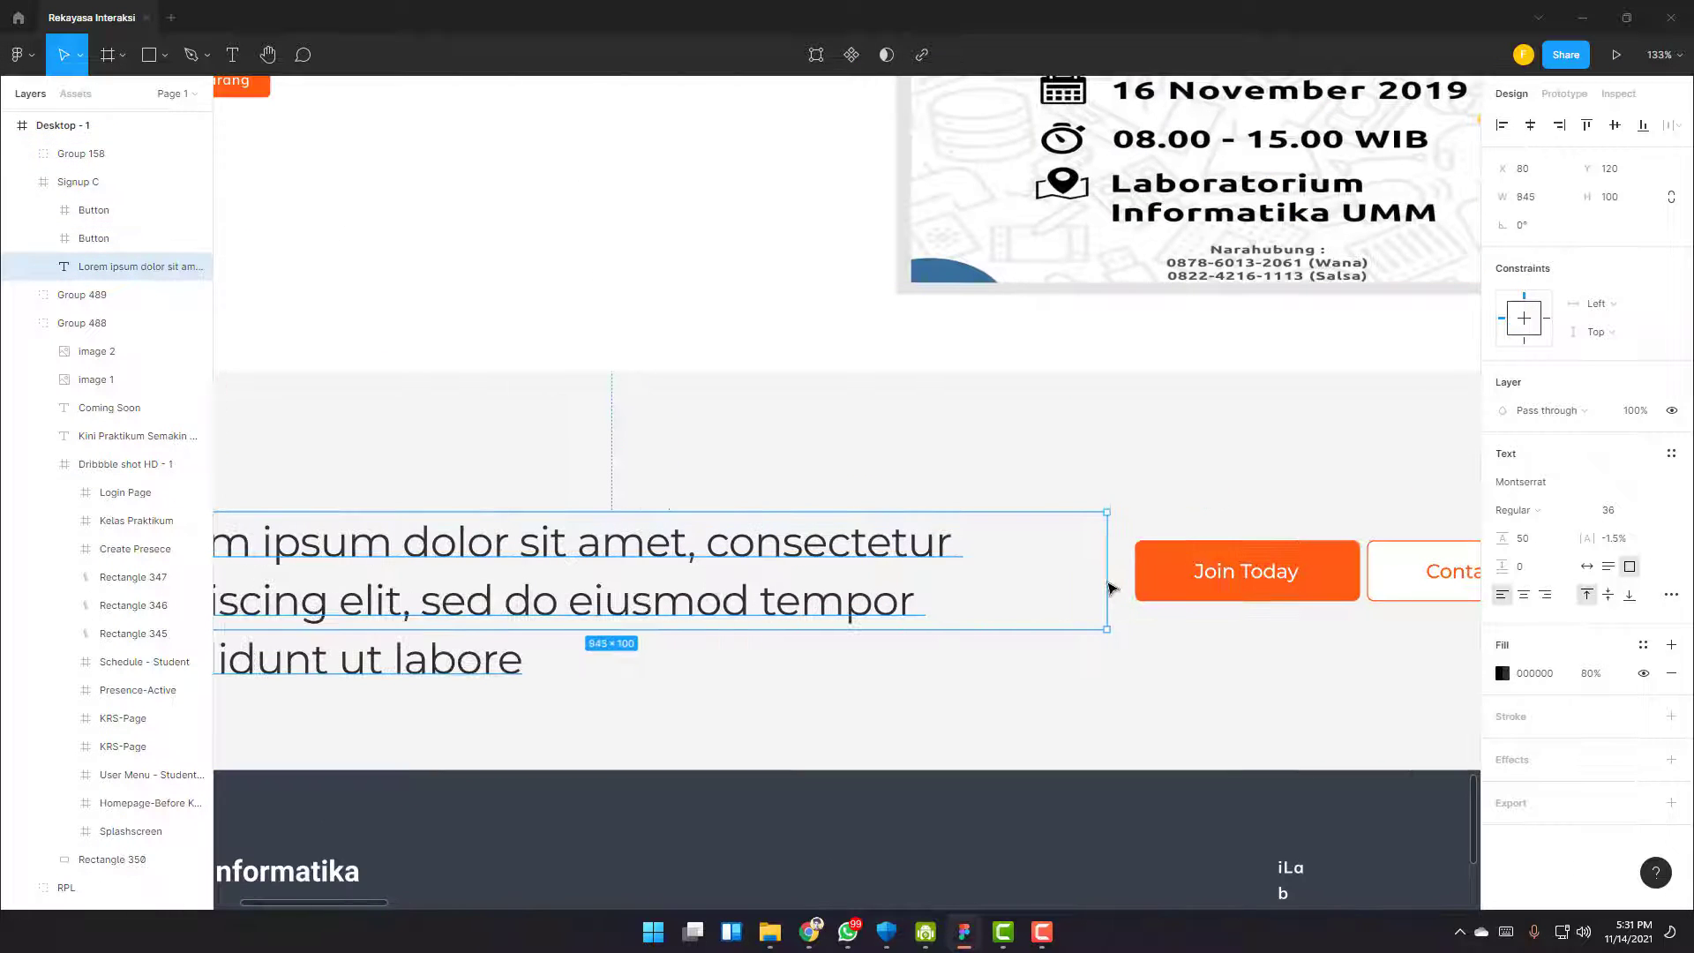
scroll(1110, 588, down, 4)
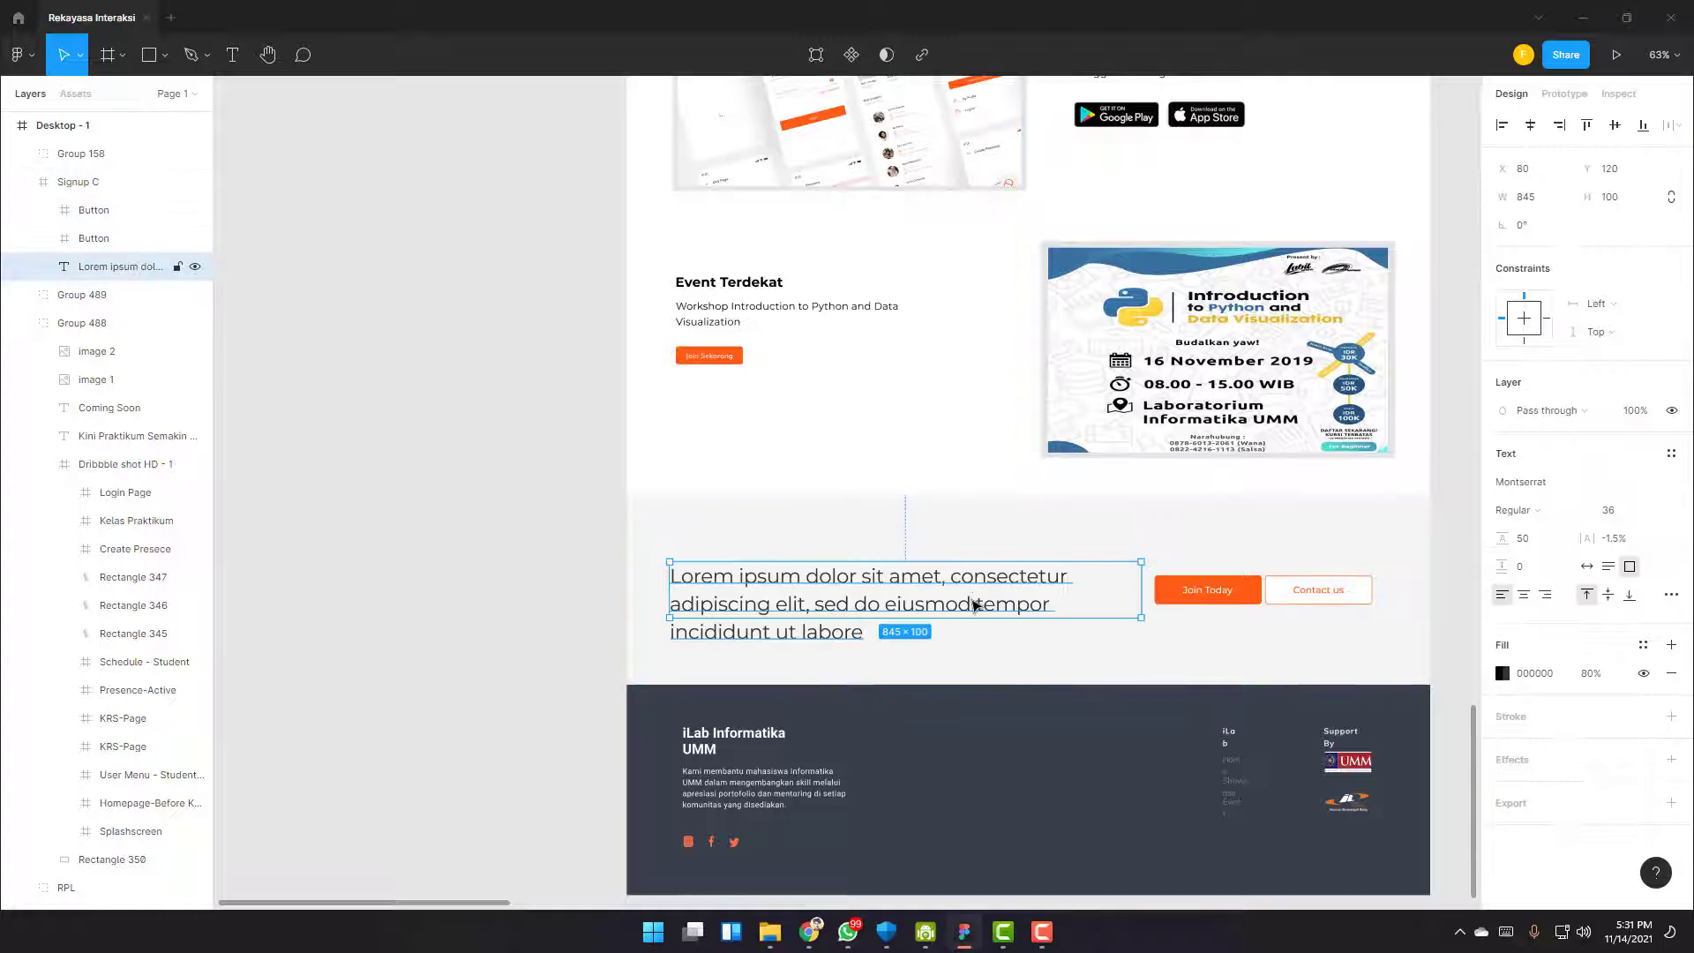
Delete "sed do eiusmod tempor" from the banner text so it fits on two lines
double_click(975, 605)
drag(813, 605, 1054, 605)
key(BackSpace)
key(Escape)
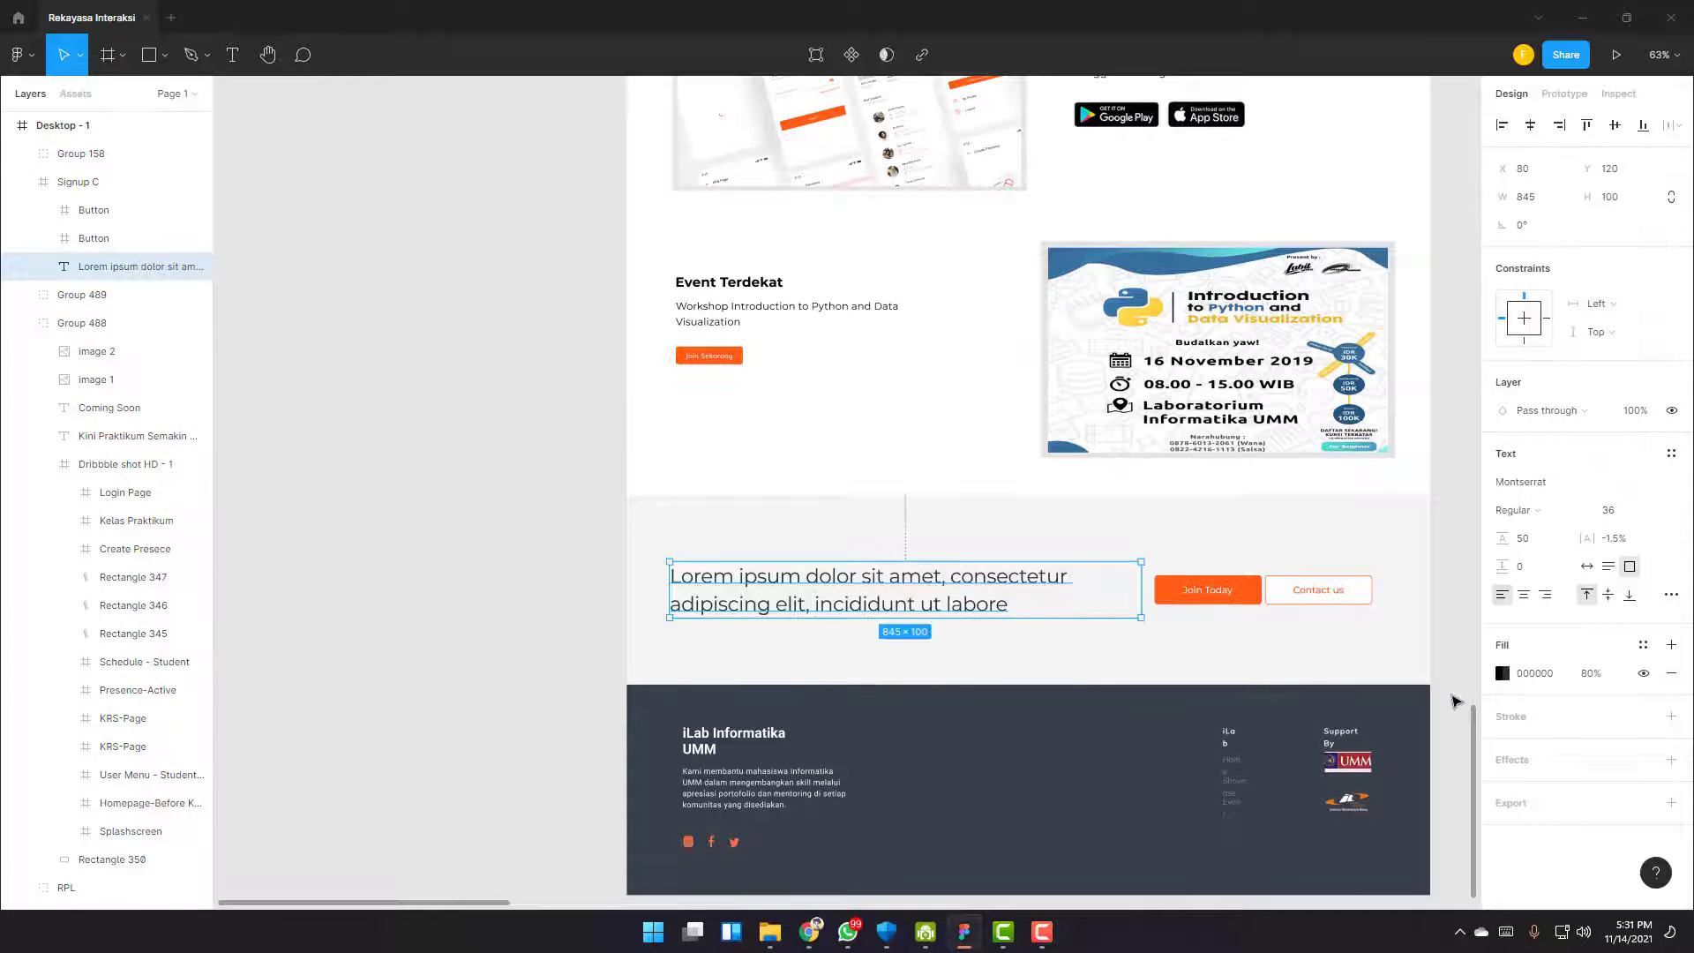
Widen the footer's iLab, Home, Showcase and Event texts and the "Support By" heading so each fits on one line
scroll(1330, 620, up, 4)
scroll(1279, 591, down, 4)
double_click(1132, 522)
click(1116, 420)
shift+click(1119, 476)
shift+click(1120, 525)
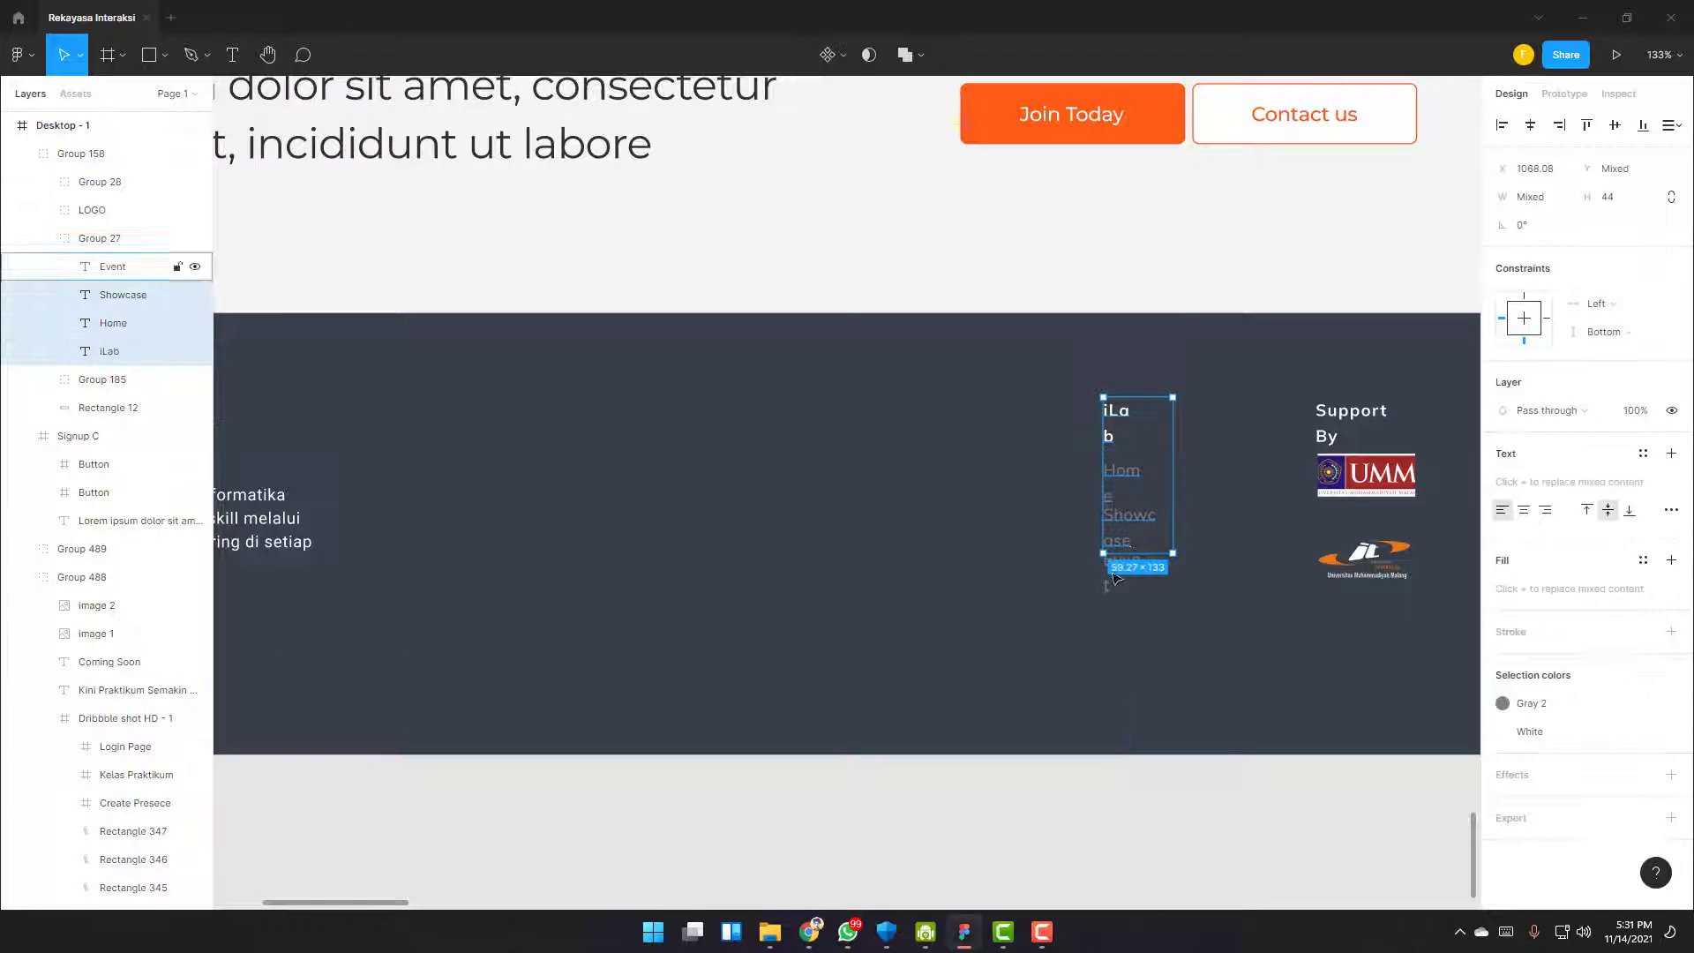
shift+click(1115, 577)
drag(1177, 508, 1273, 489)
click(1339, 485)
click(821, 586)
scroll(801, 589, left, 4)
scroll(801, 589, down, 5)
Fit the footer group to the page frame's side edges, at X 0 with a width of 1440
click(1250, 556)
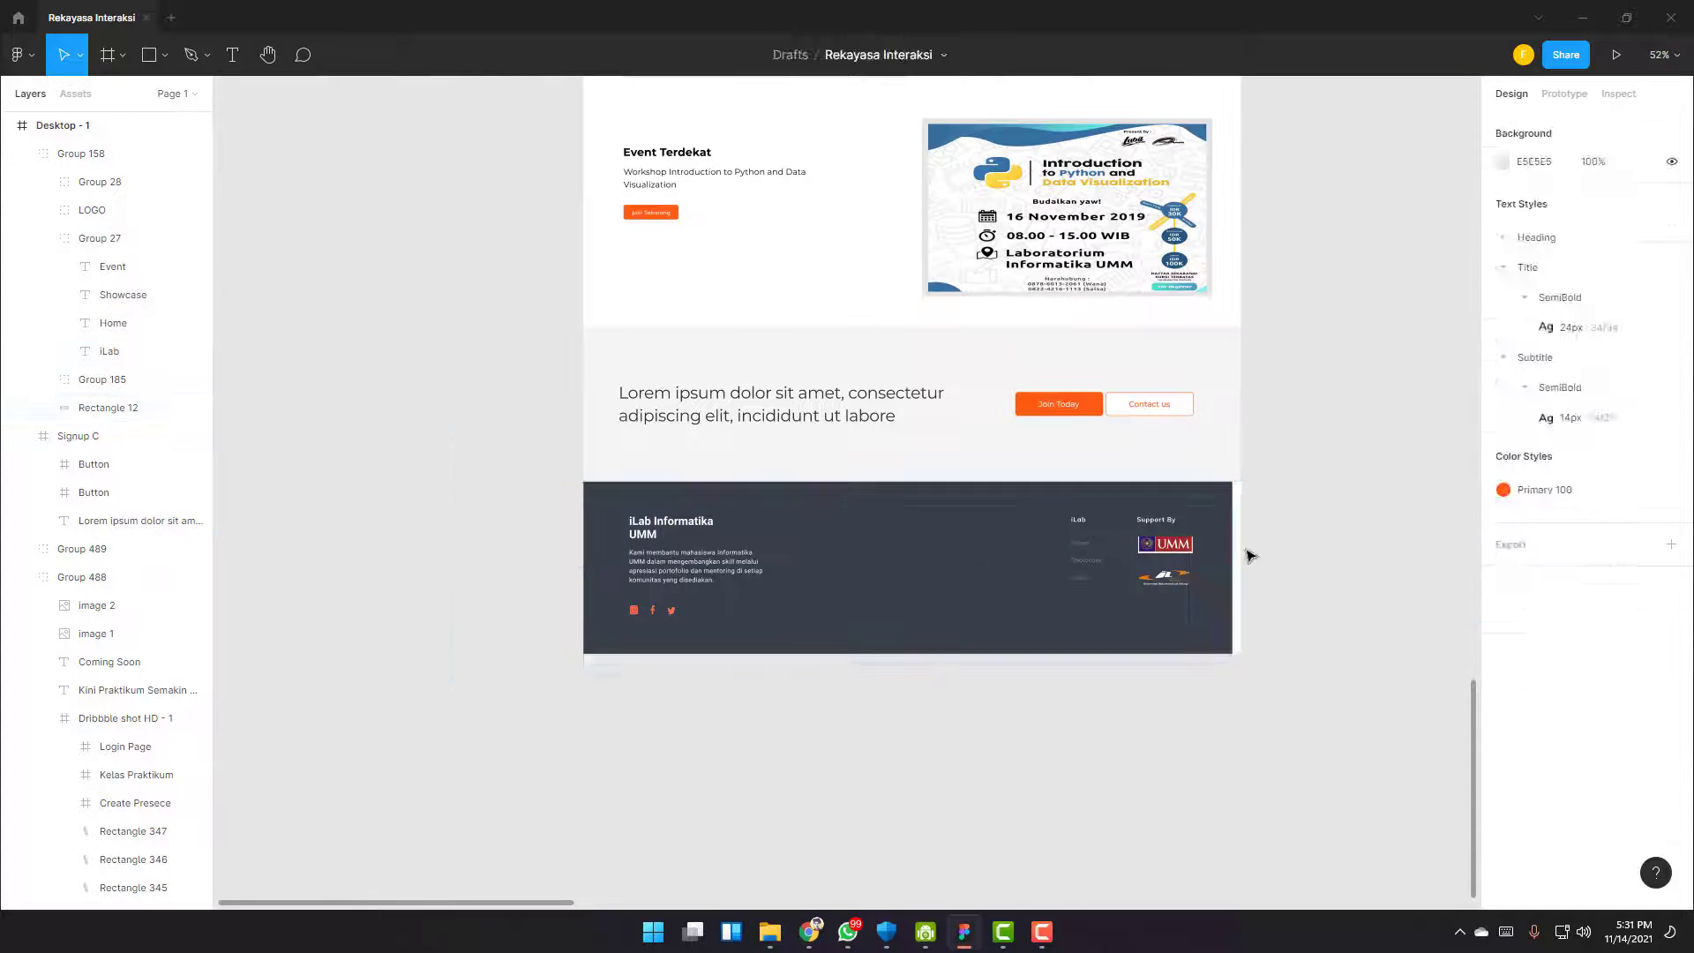
click(1223, 557)
drag(1233, 560, 1241, 567)
drag(575, 557, 584, 556)
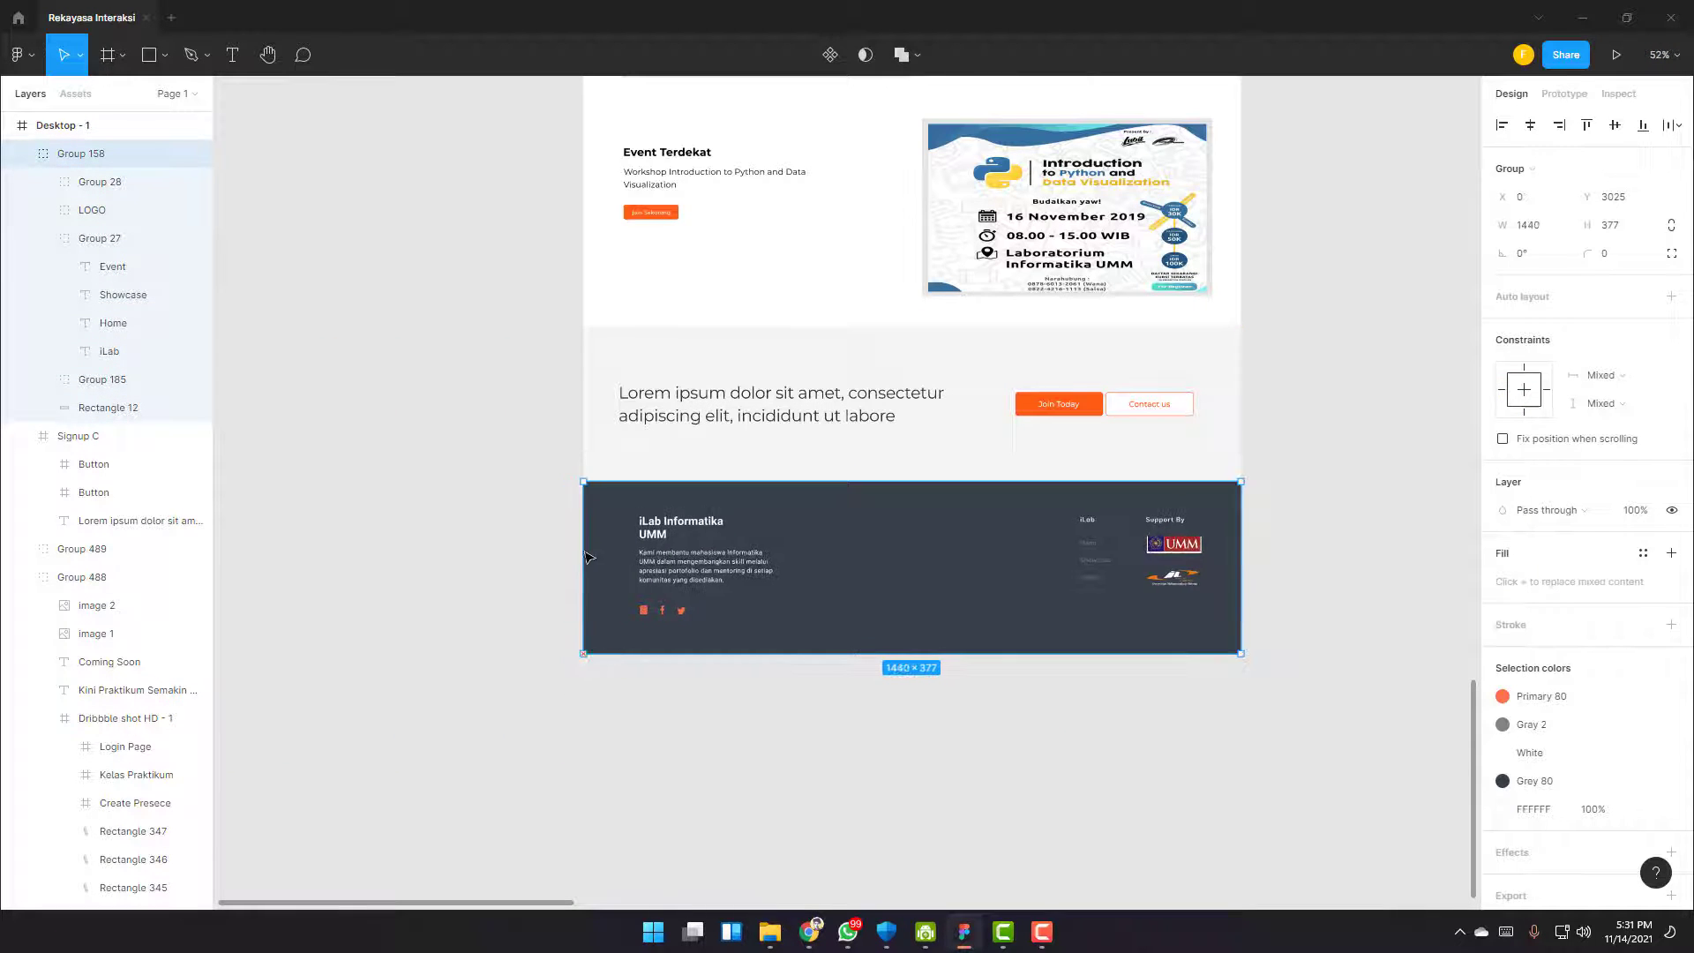
click(786, 695)
Select the Desktop - 1 frame and open it in the prototype presentation view
scroll(906, 651, up, 2)
scroll(1077, 566, down, 2)
scroll(1179, 550, up, 5)
click(753, 99)
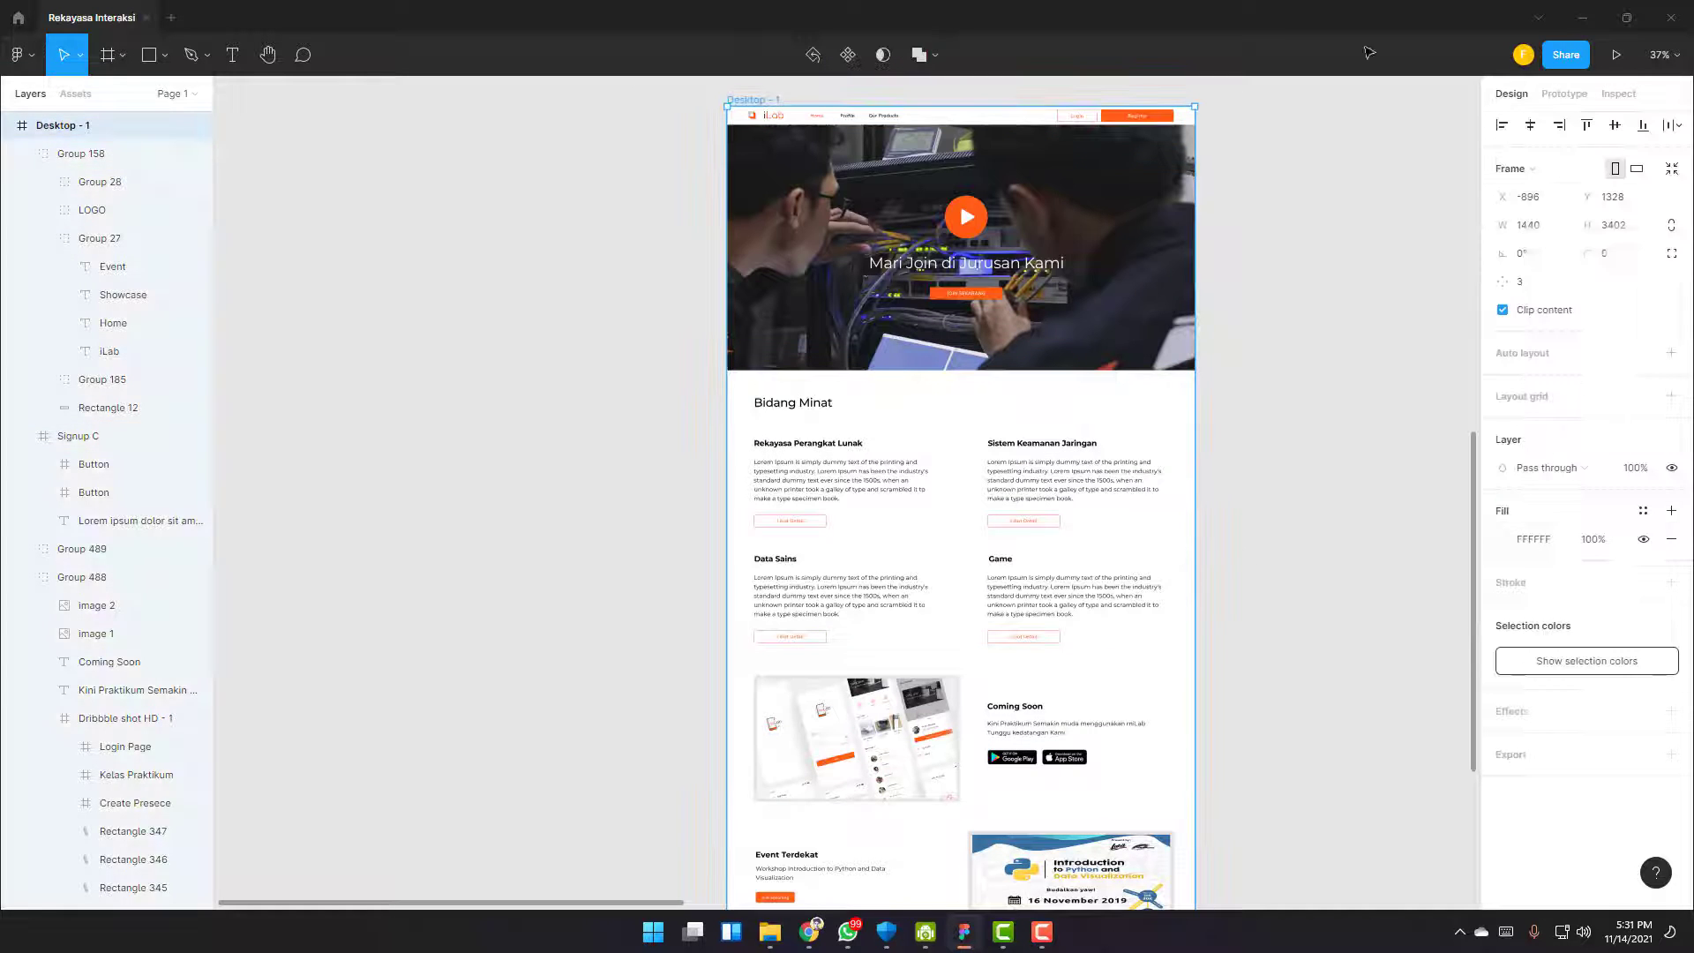
click(1616, 54)
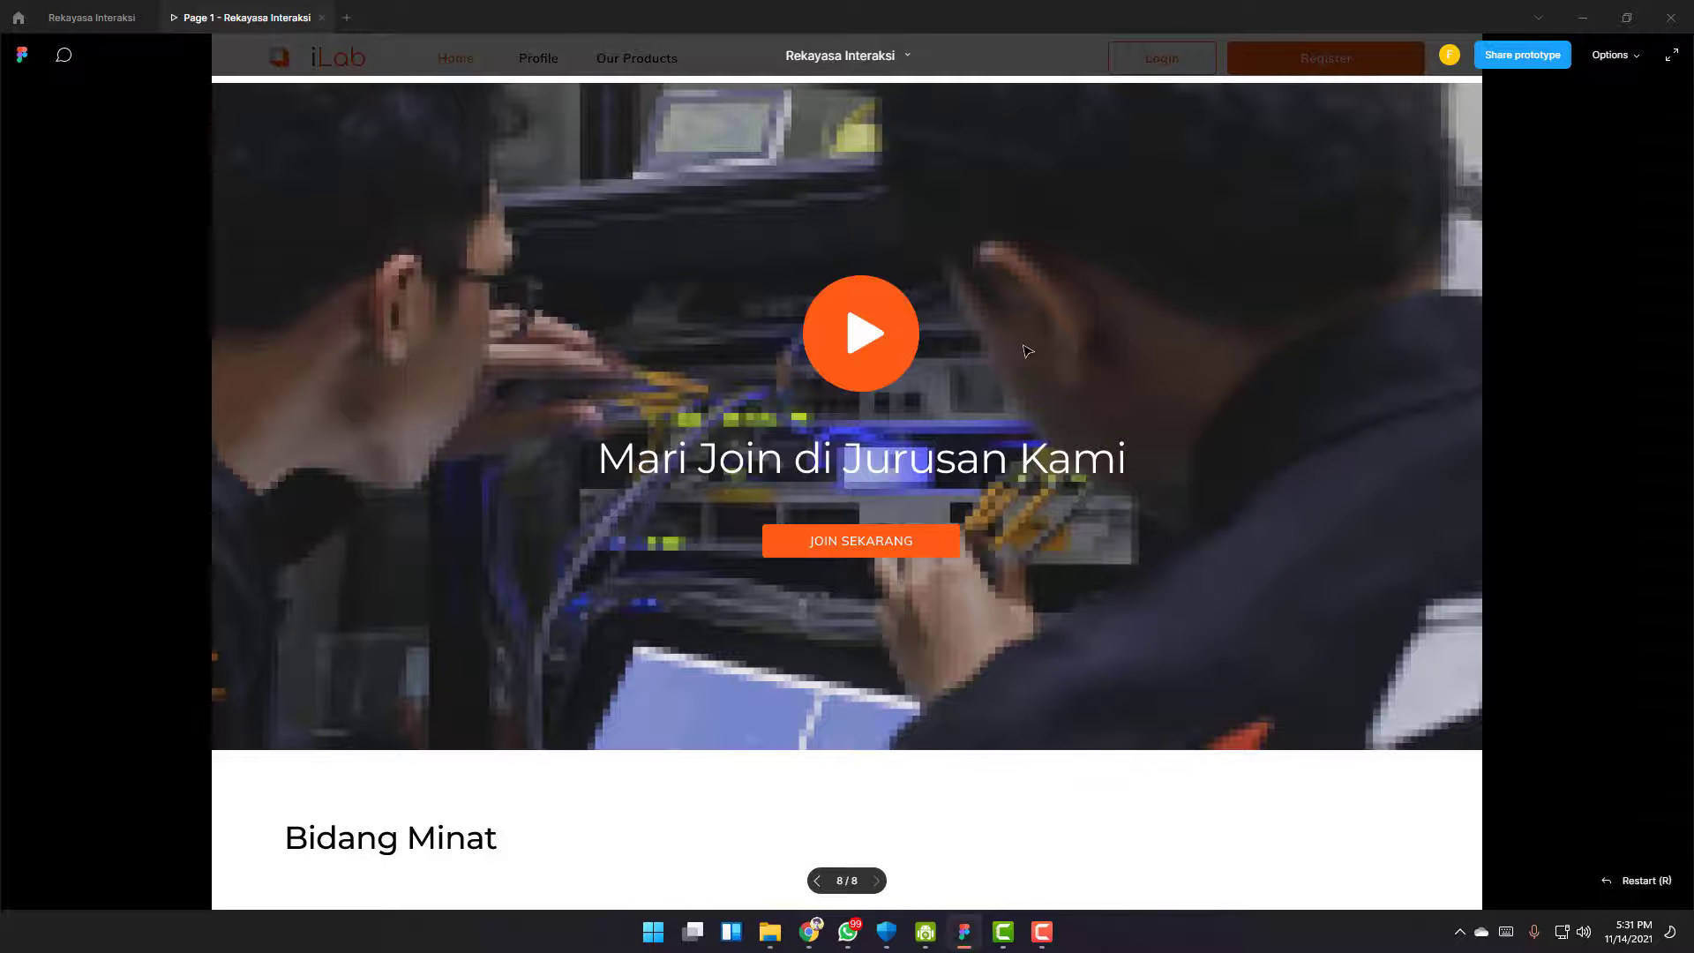
Review the presented page from the iLab header and photo hero through all sections down to the banner and footer
scroll(1026, 351, down, 10)
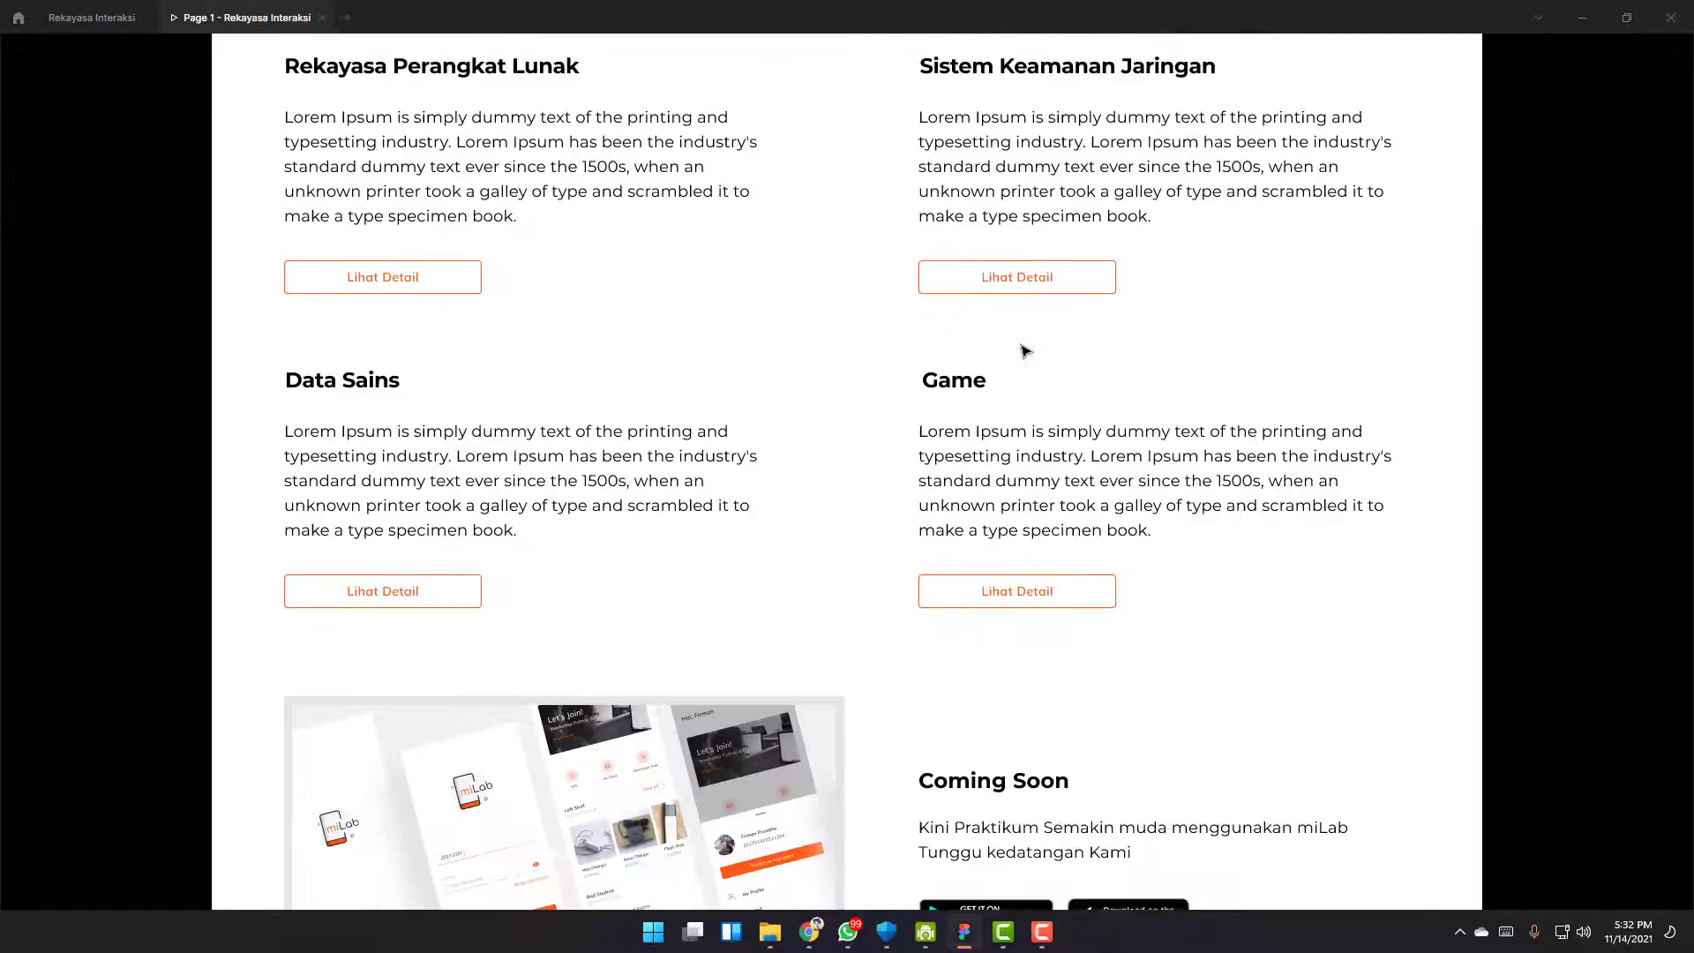
scroll(1026, 351, down, 12)
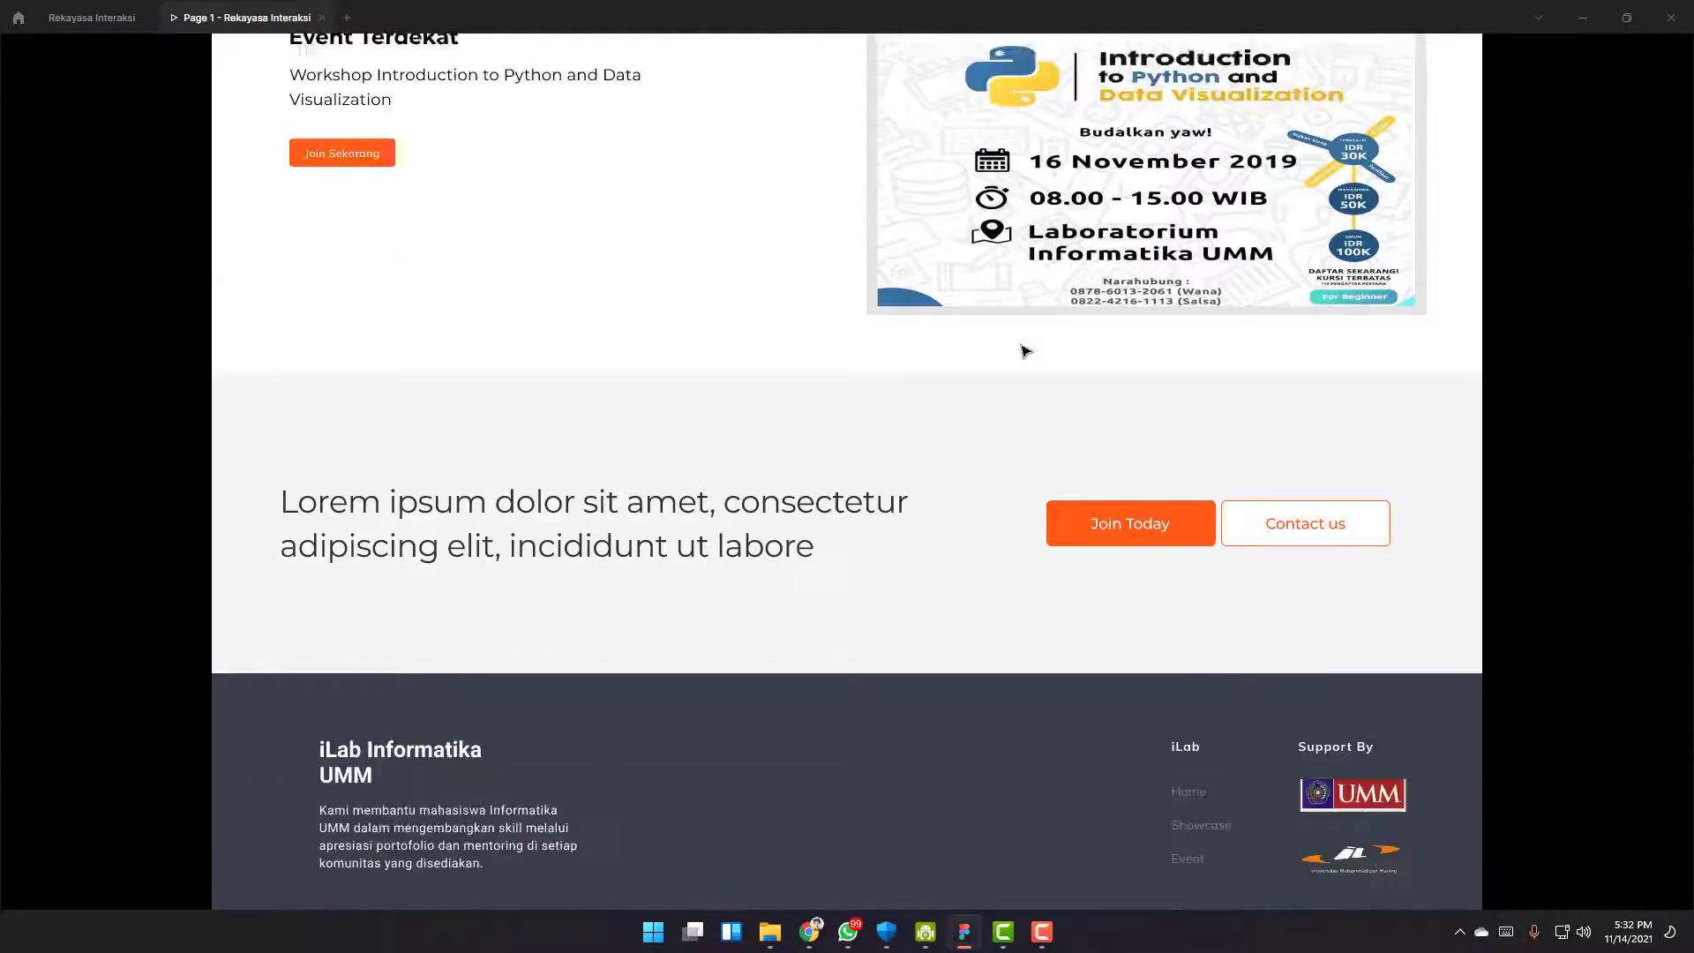
scroll(1029, 415, up, 12)
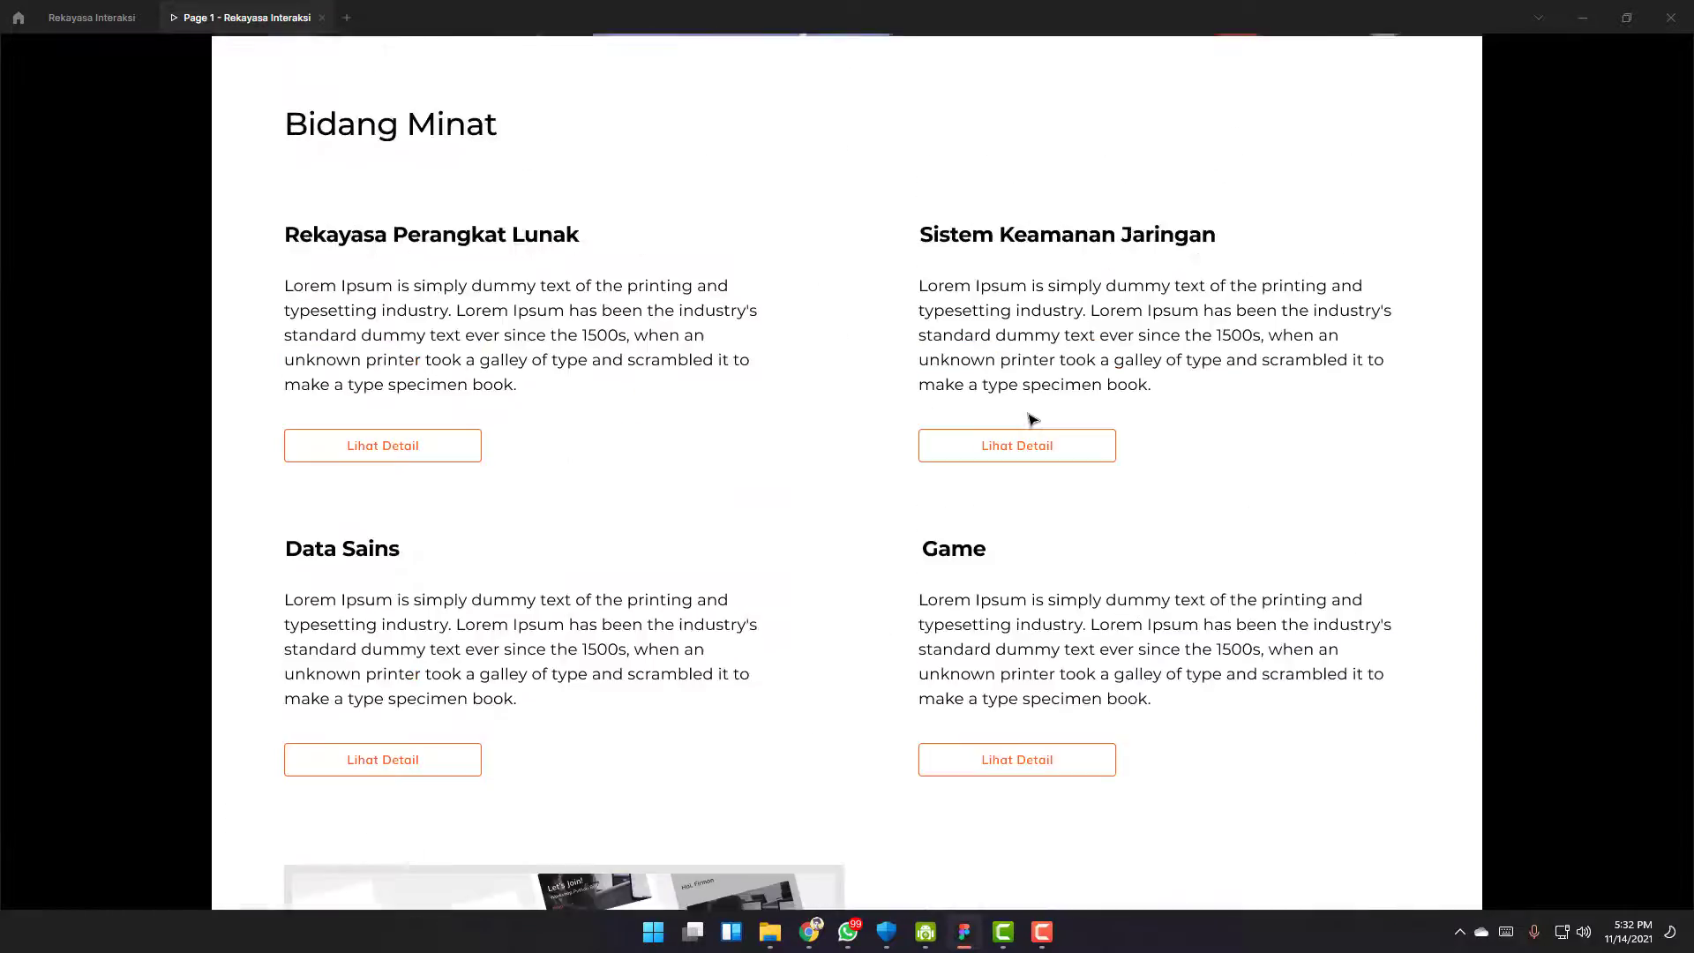
scroll(1032, 419, up, 8)
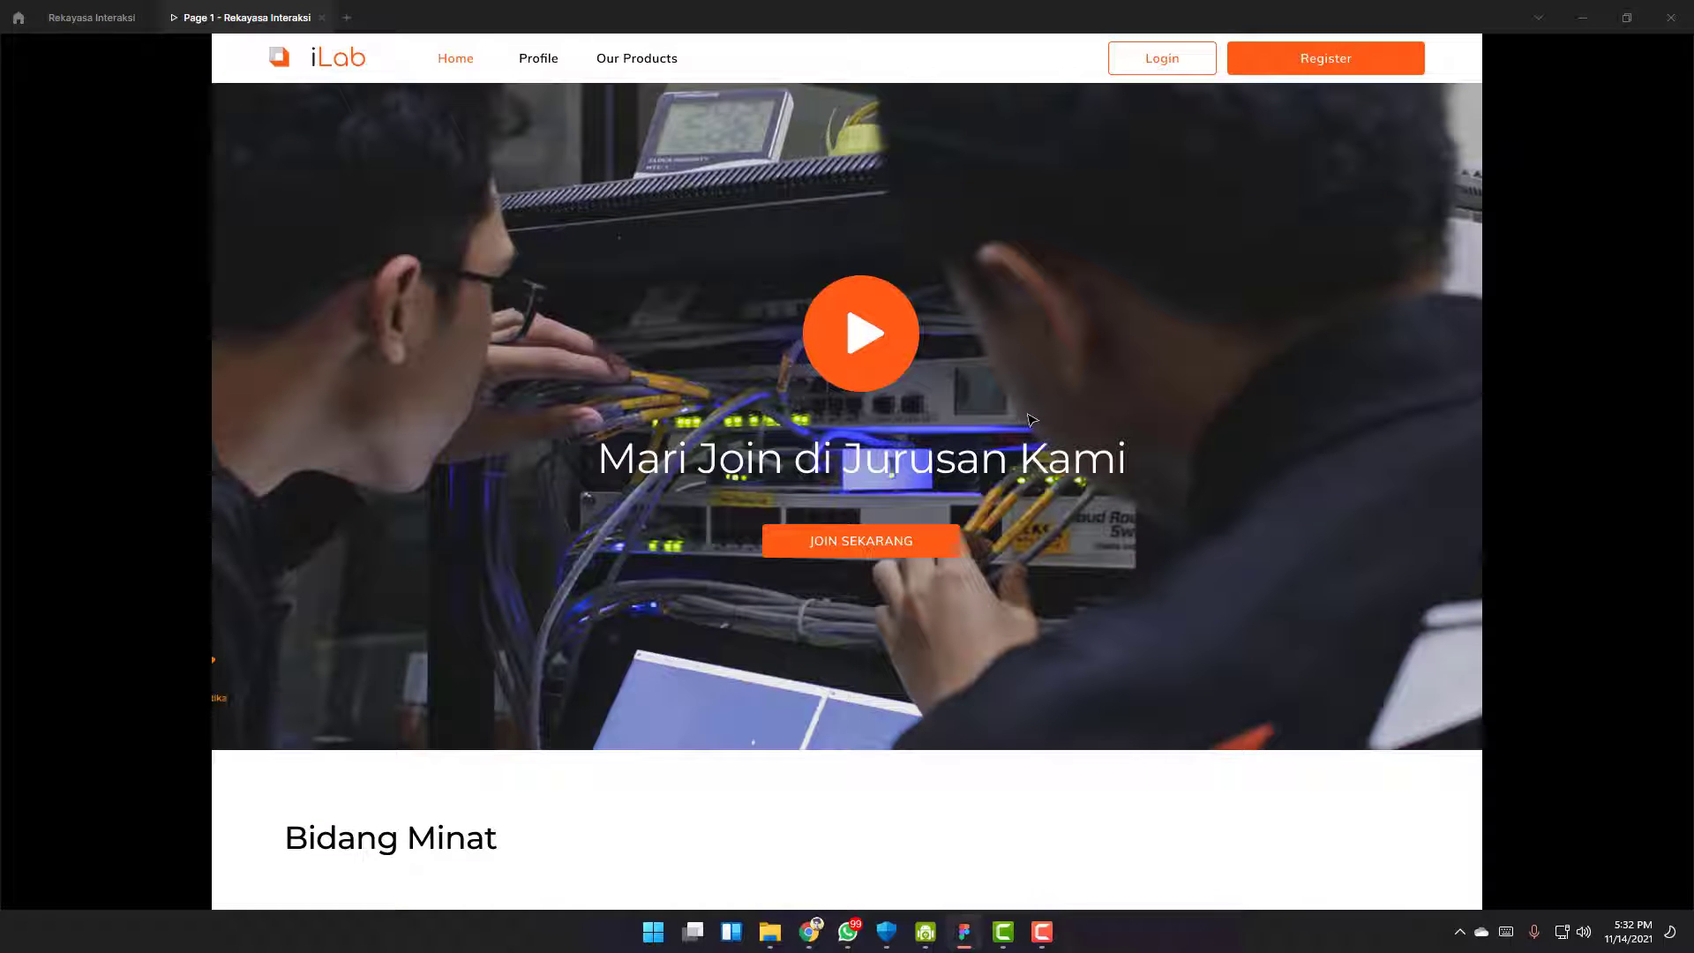
scroll(1032, 420, down, 10)
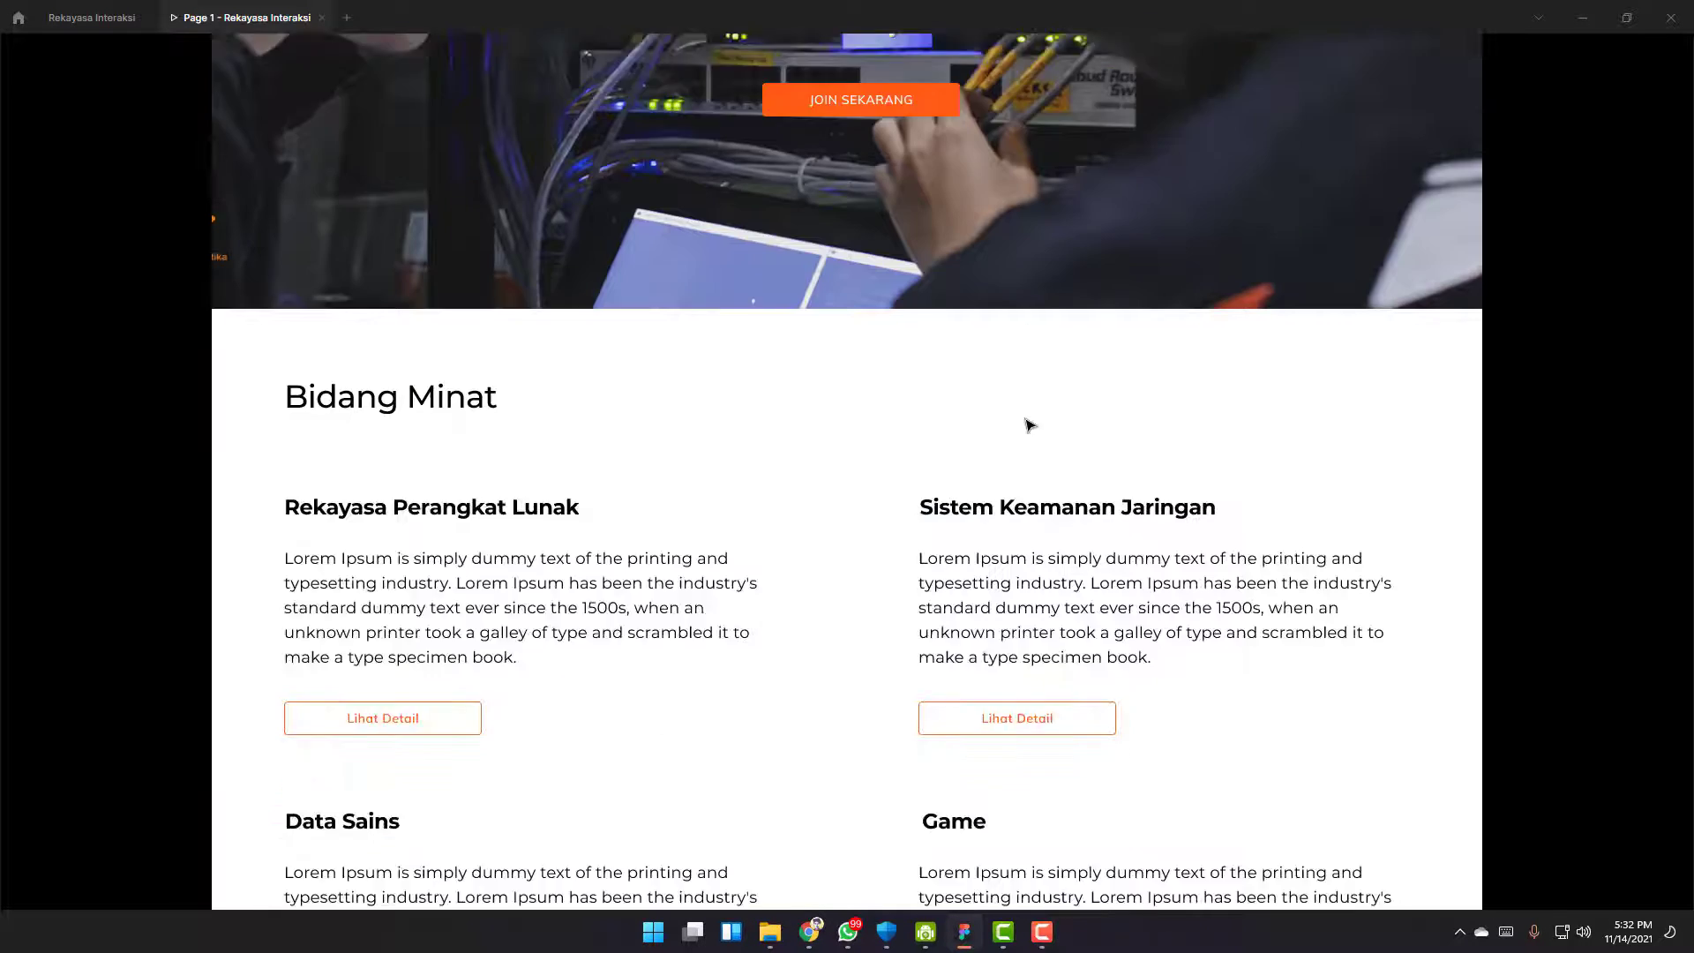
scroll(1014, 439, down, 4)
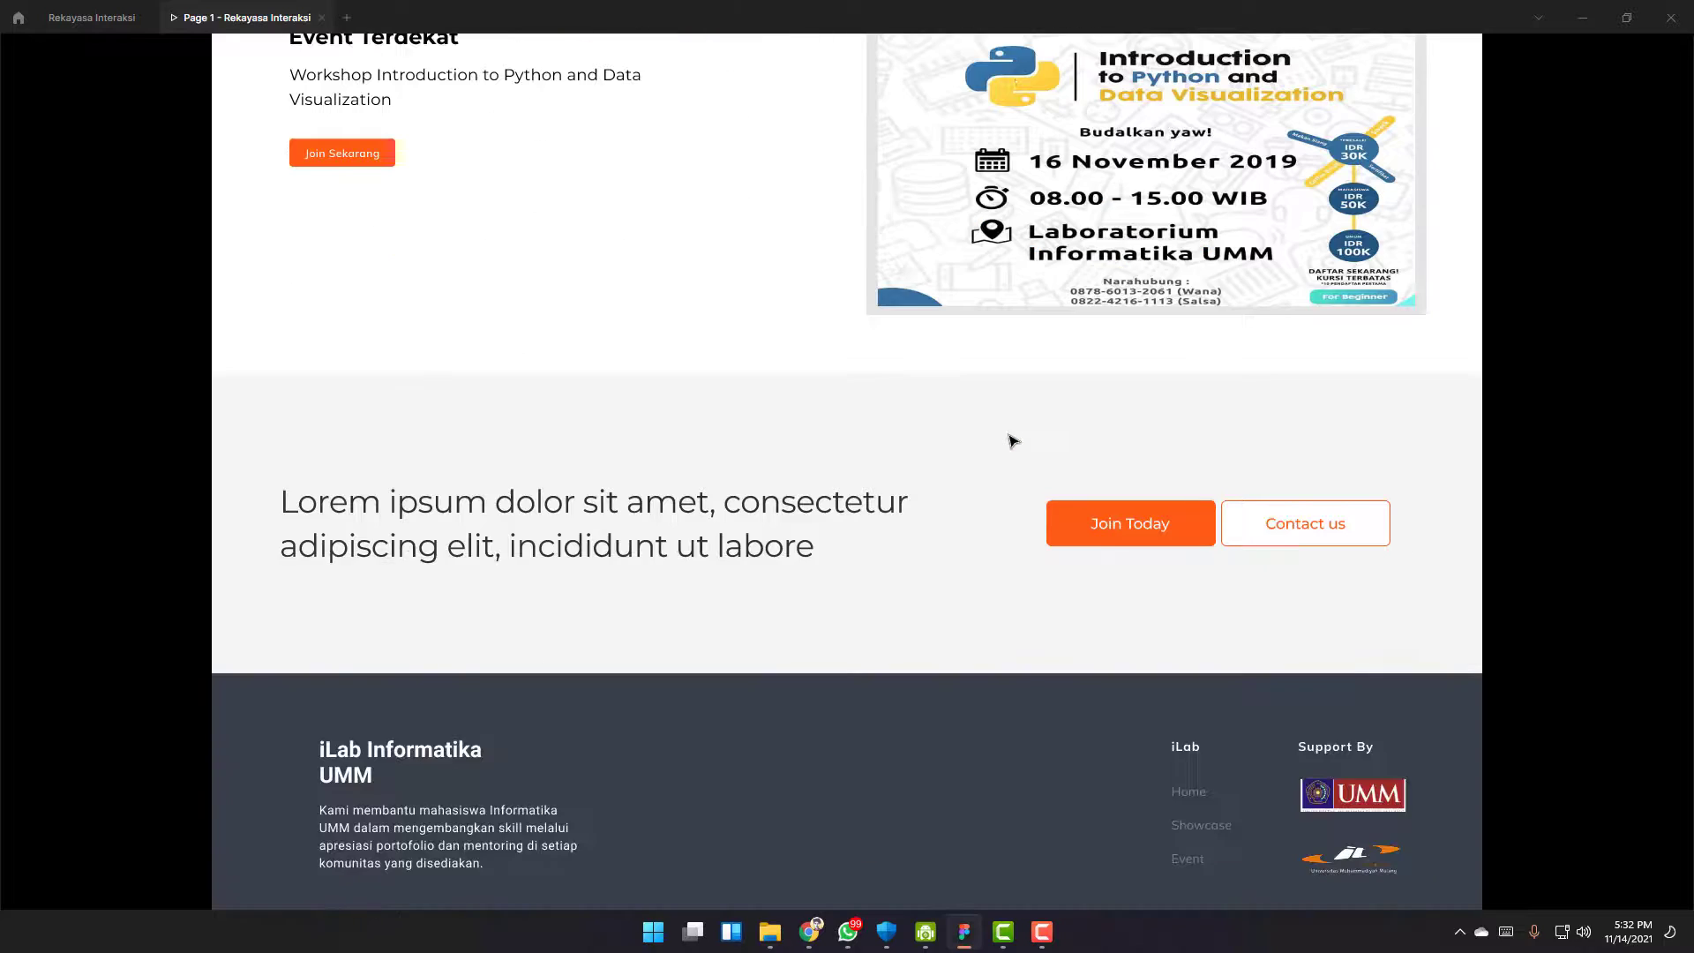
scroll(1009, 444, down, 1)
scroll(1010, 494, up, 15)
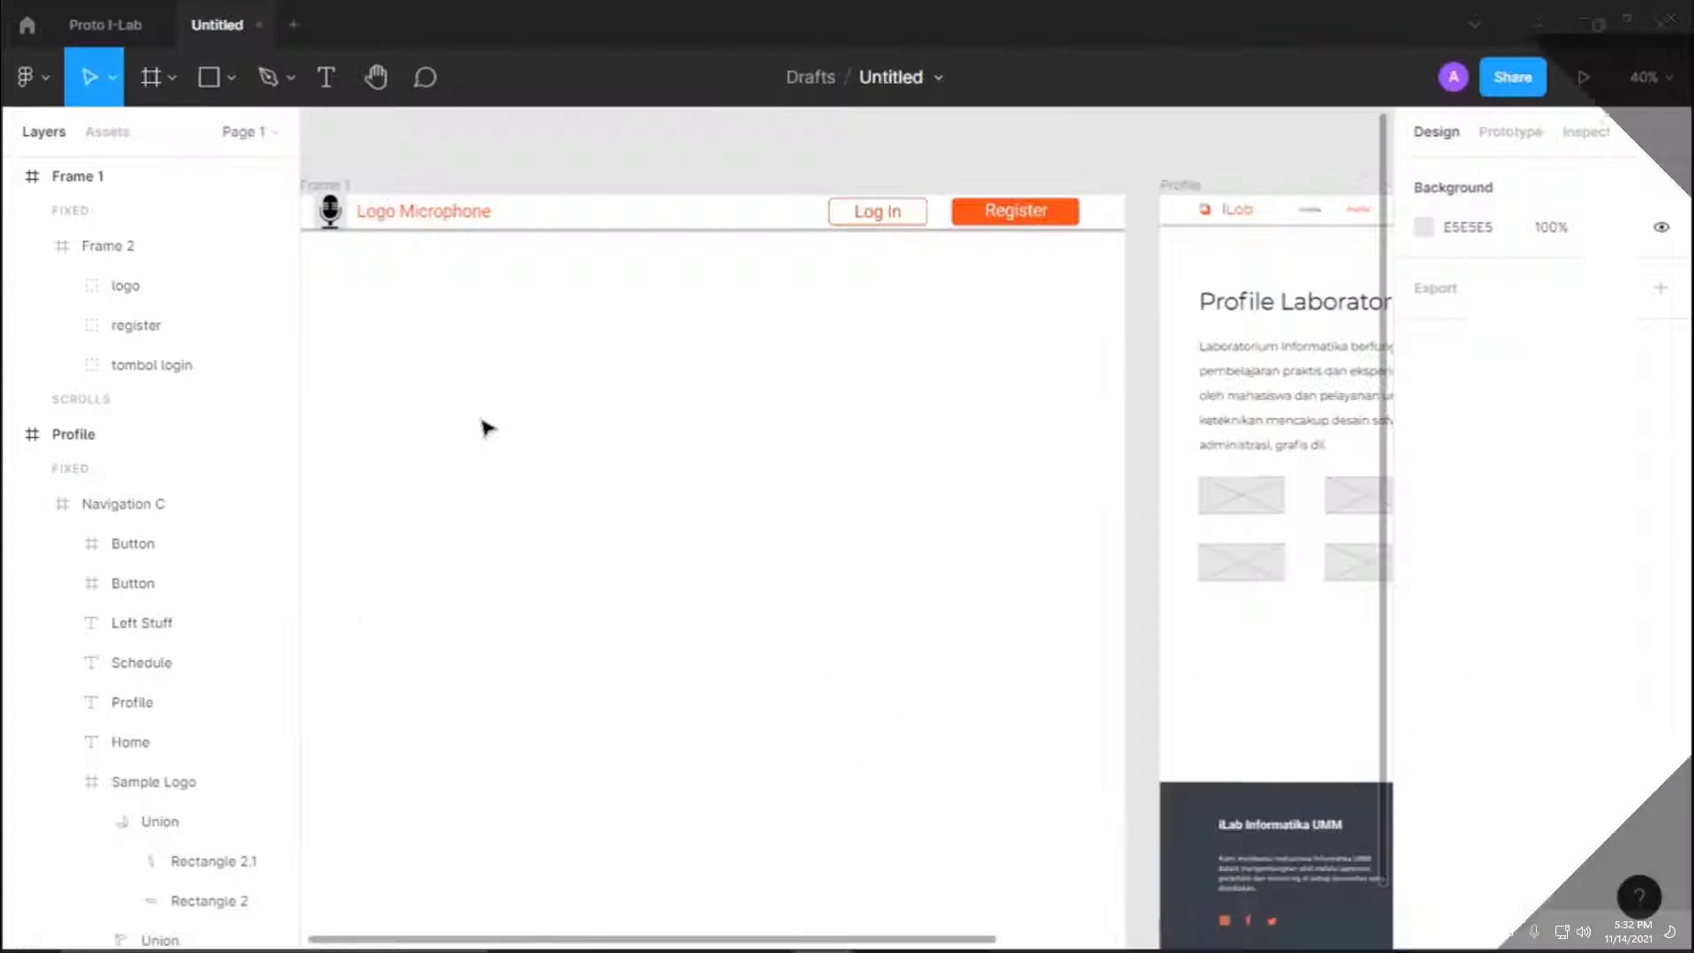
Draw a rectangle about 552 × 711 px on the right side of Frame 1, below the Log In and Register buttons
click(211, 80)
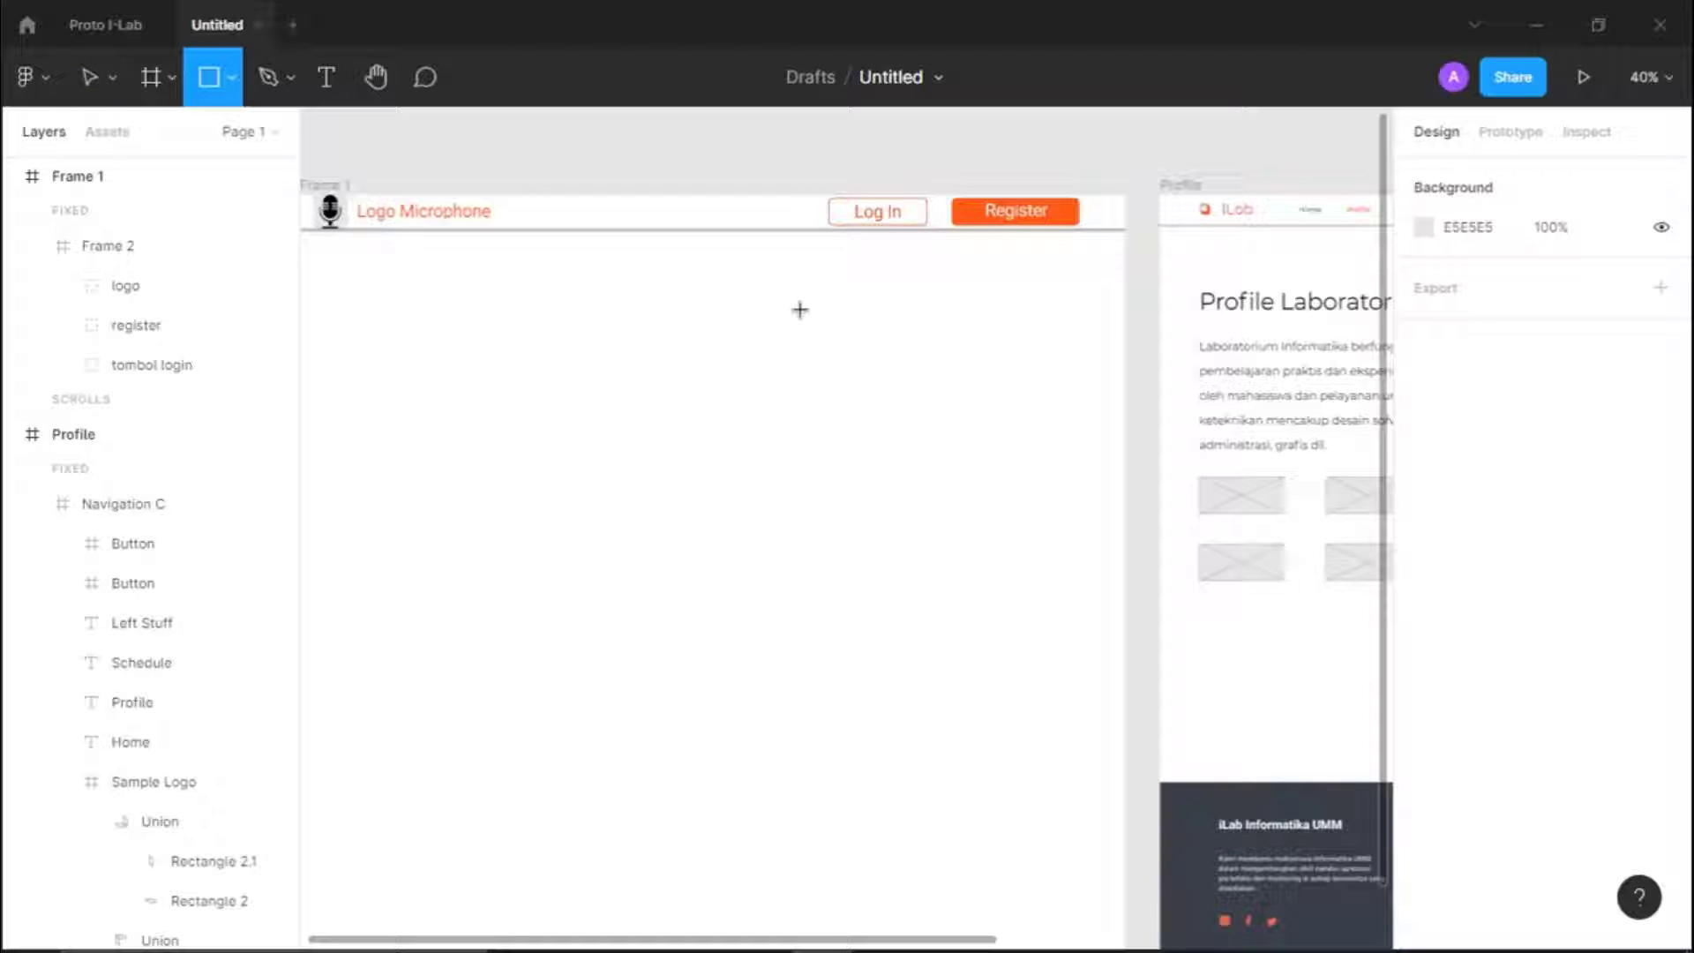
drag(799, 308, 1073, 661)
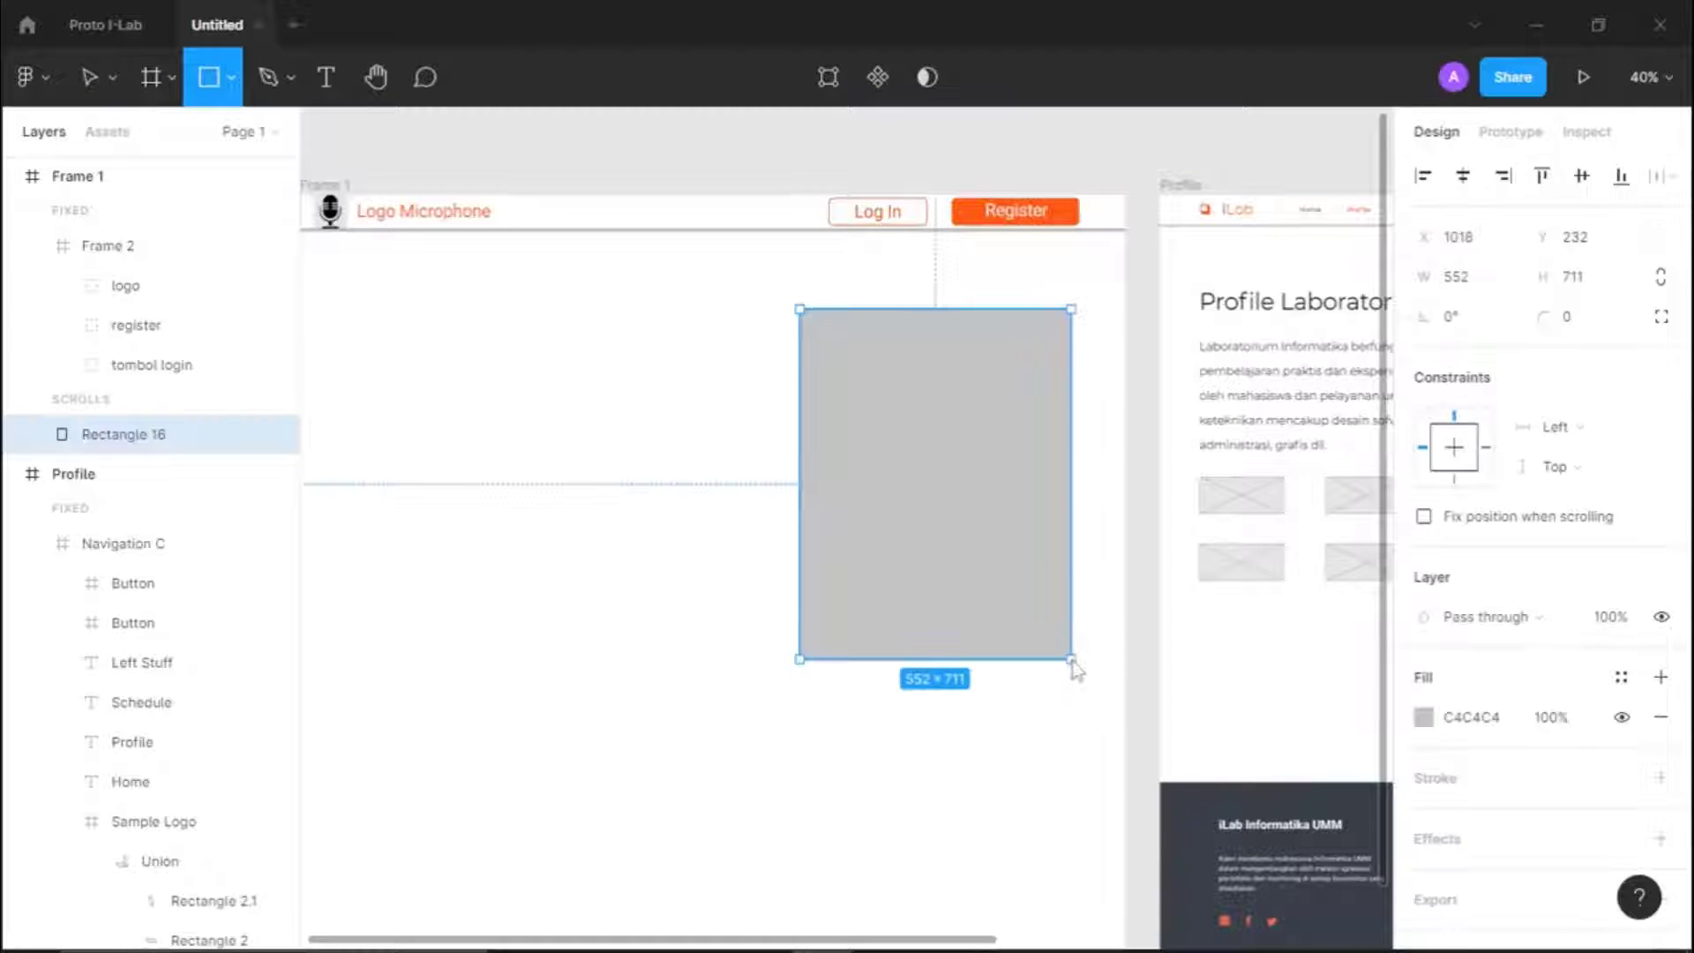
Add a stroke of thickness 2 to the large rectangle in Frame 1 and set its fill to FFFFFF
click(1438, 724)
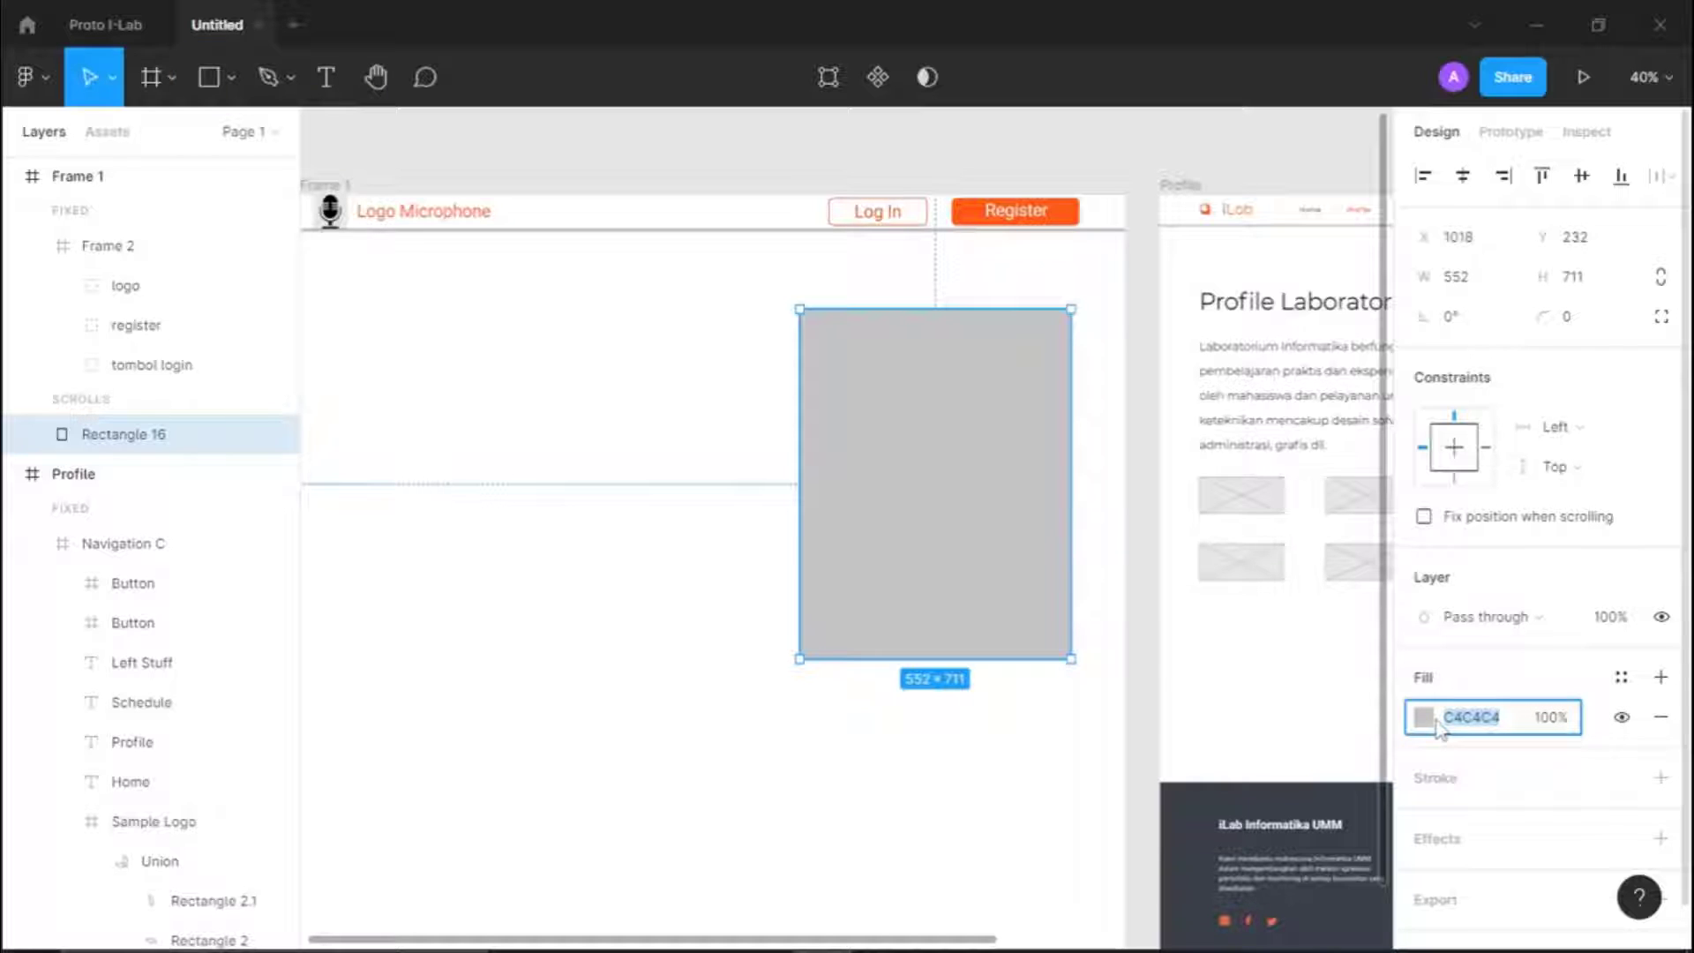
click(1454, 779)
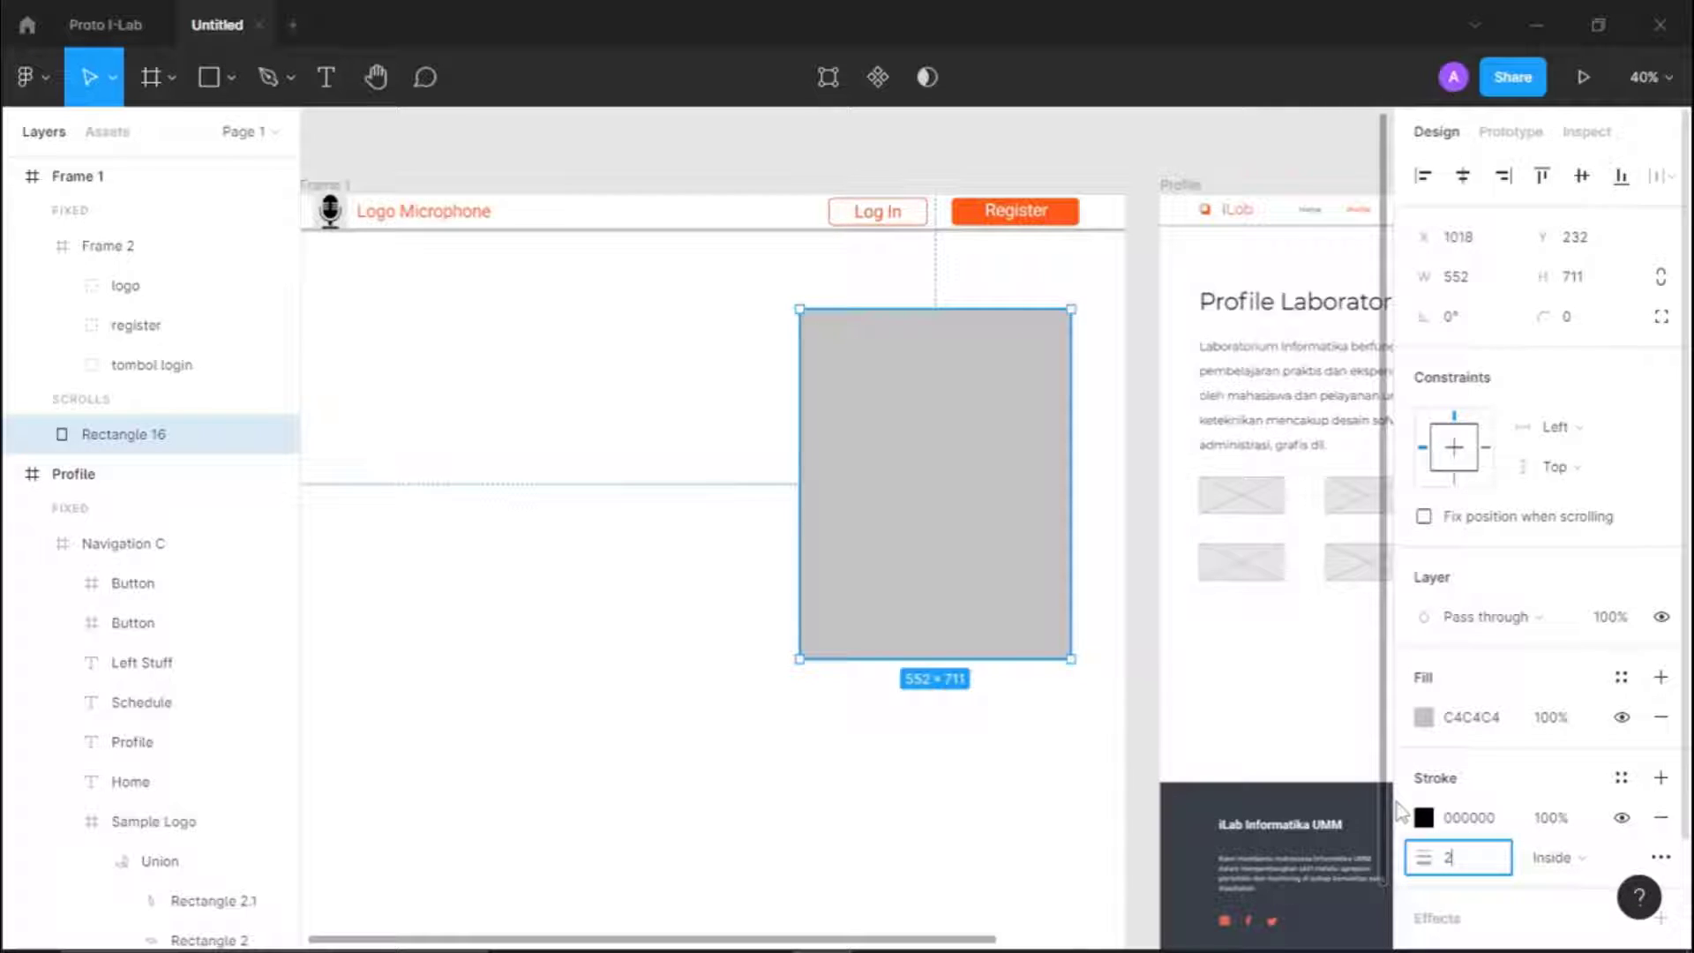
click(1423, 717)
text(FFFFFF)
key(Return)
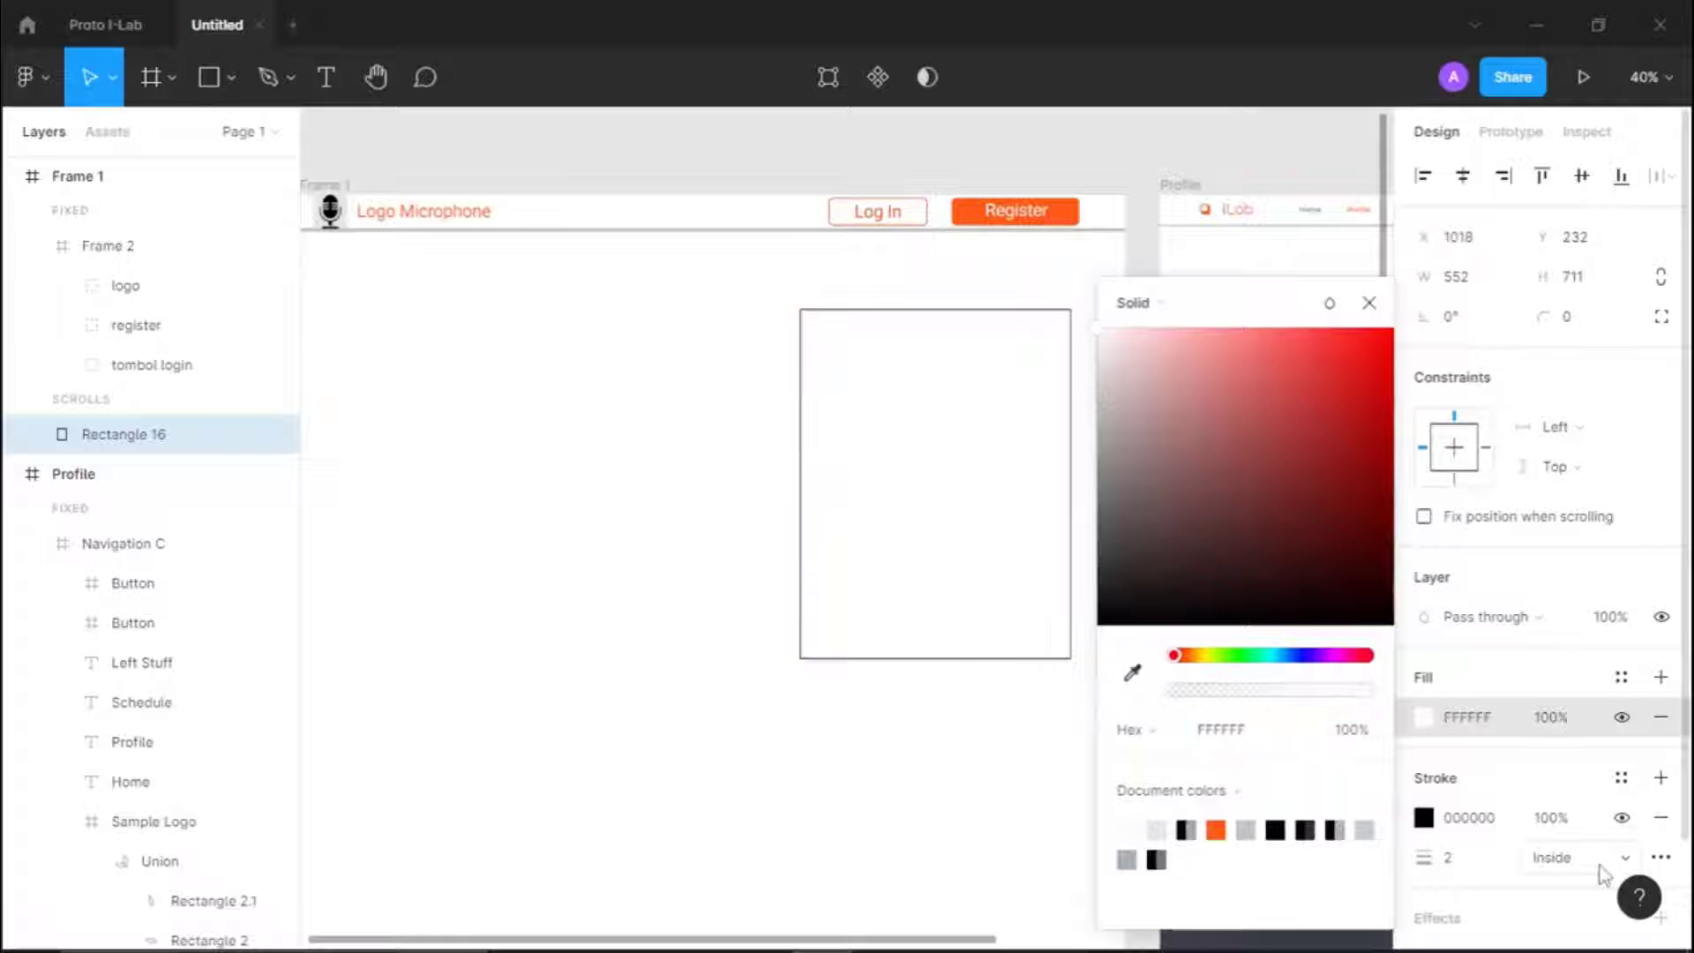
Change the large rectangle's stroke to 000000 at 50% opacity with a thickness of 3
click(1423, 817)
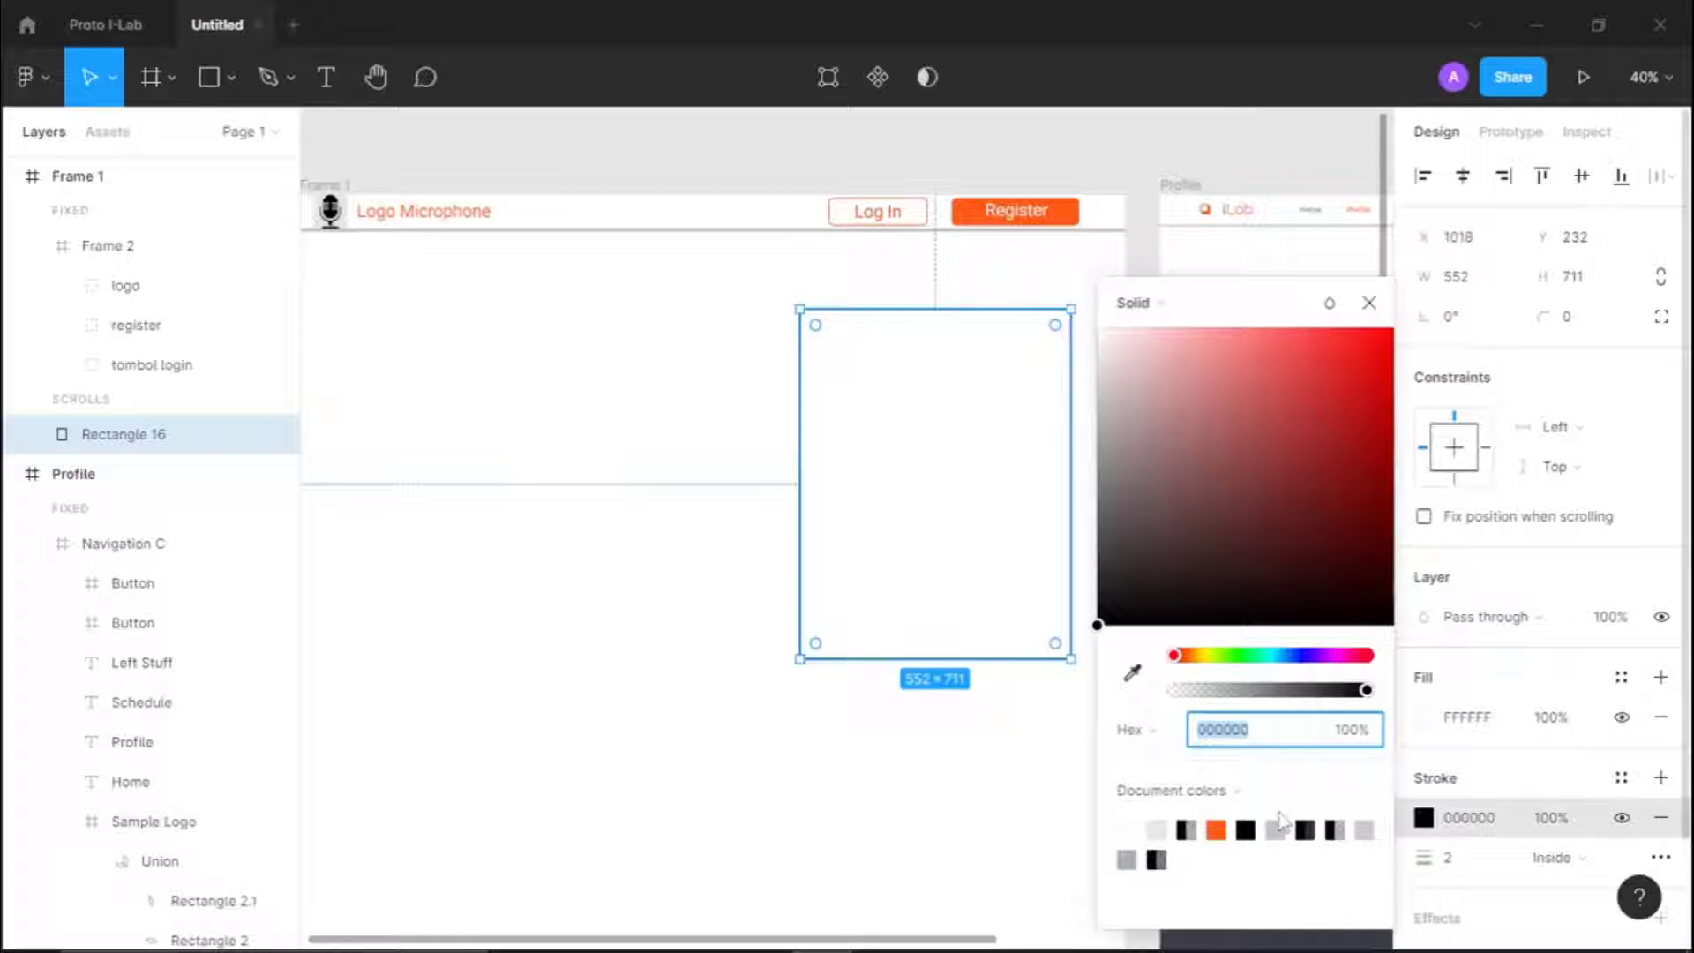
click(1155, 830)
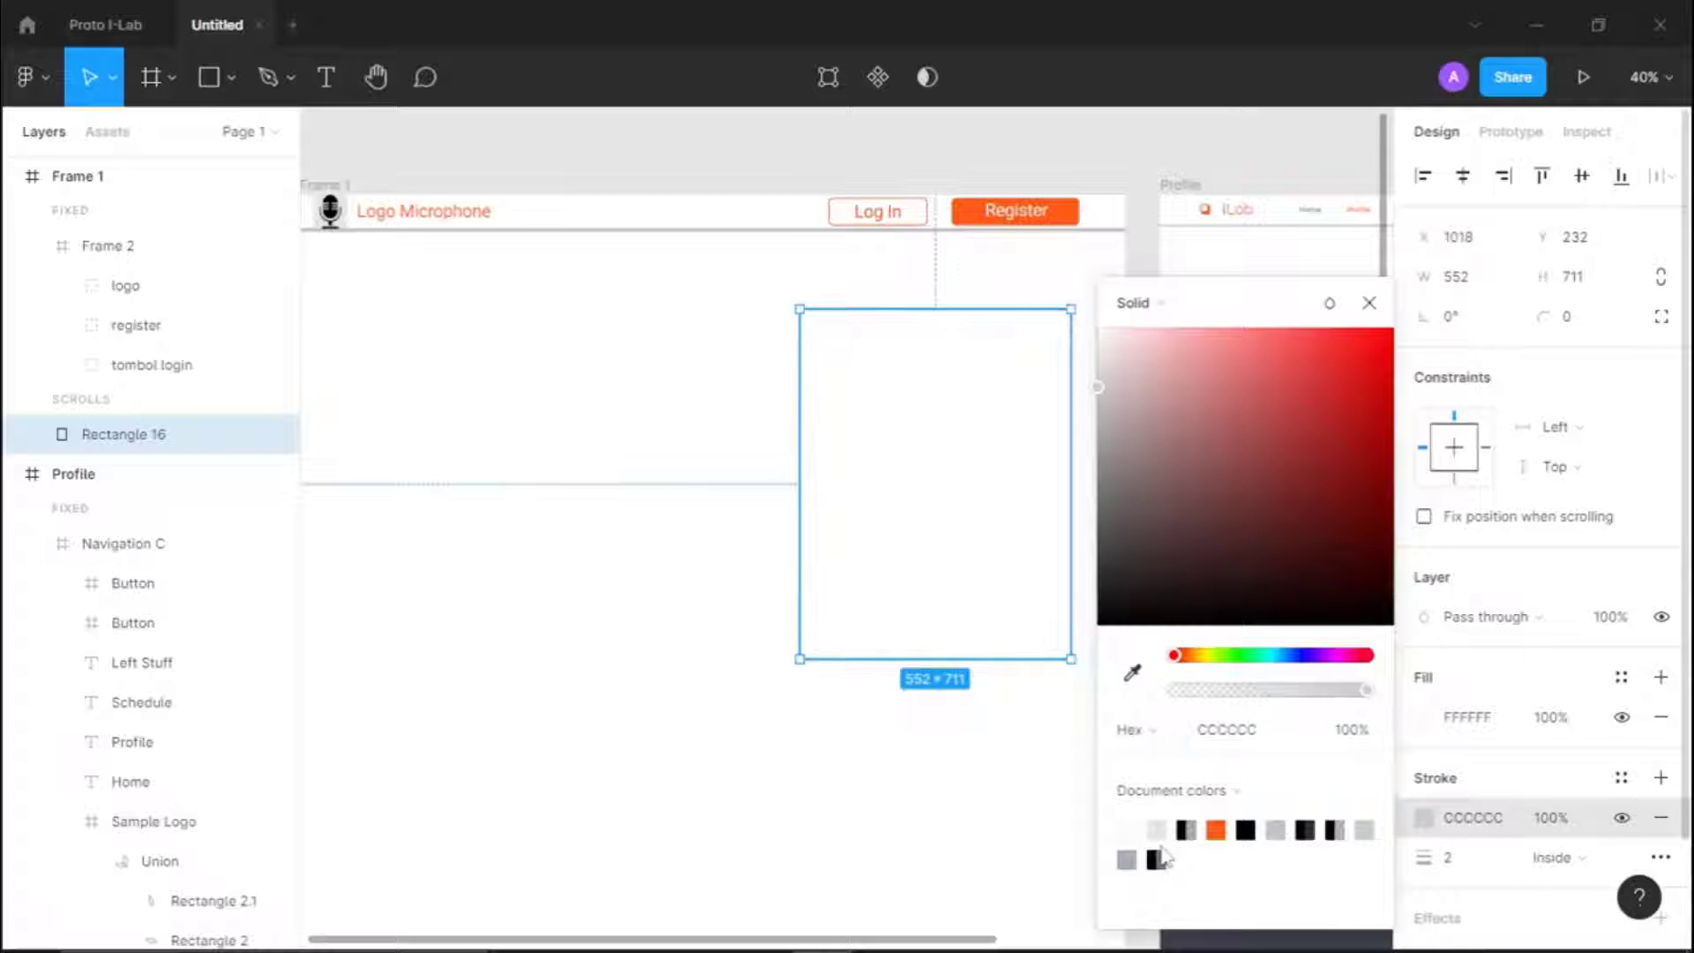
click(1041, 717)
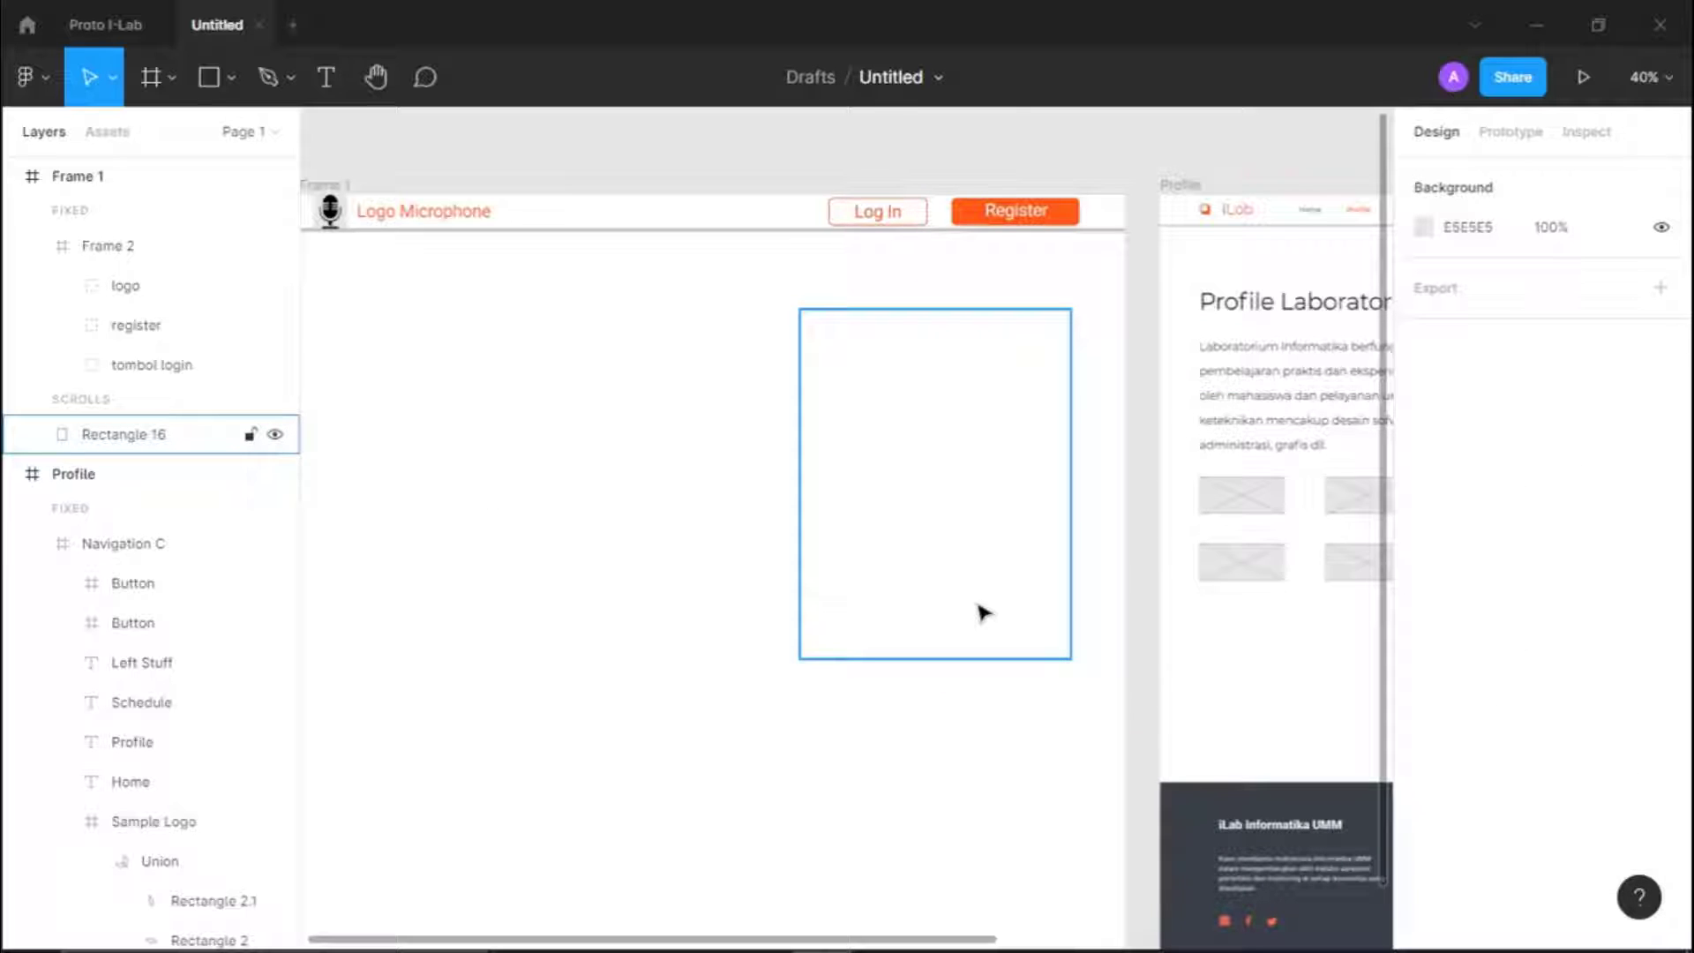
click(984, 611)
click(1455, 863)
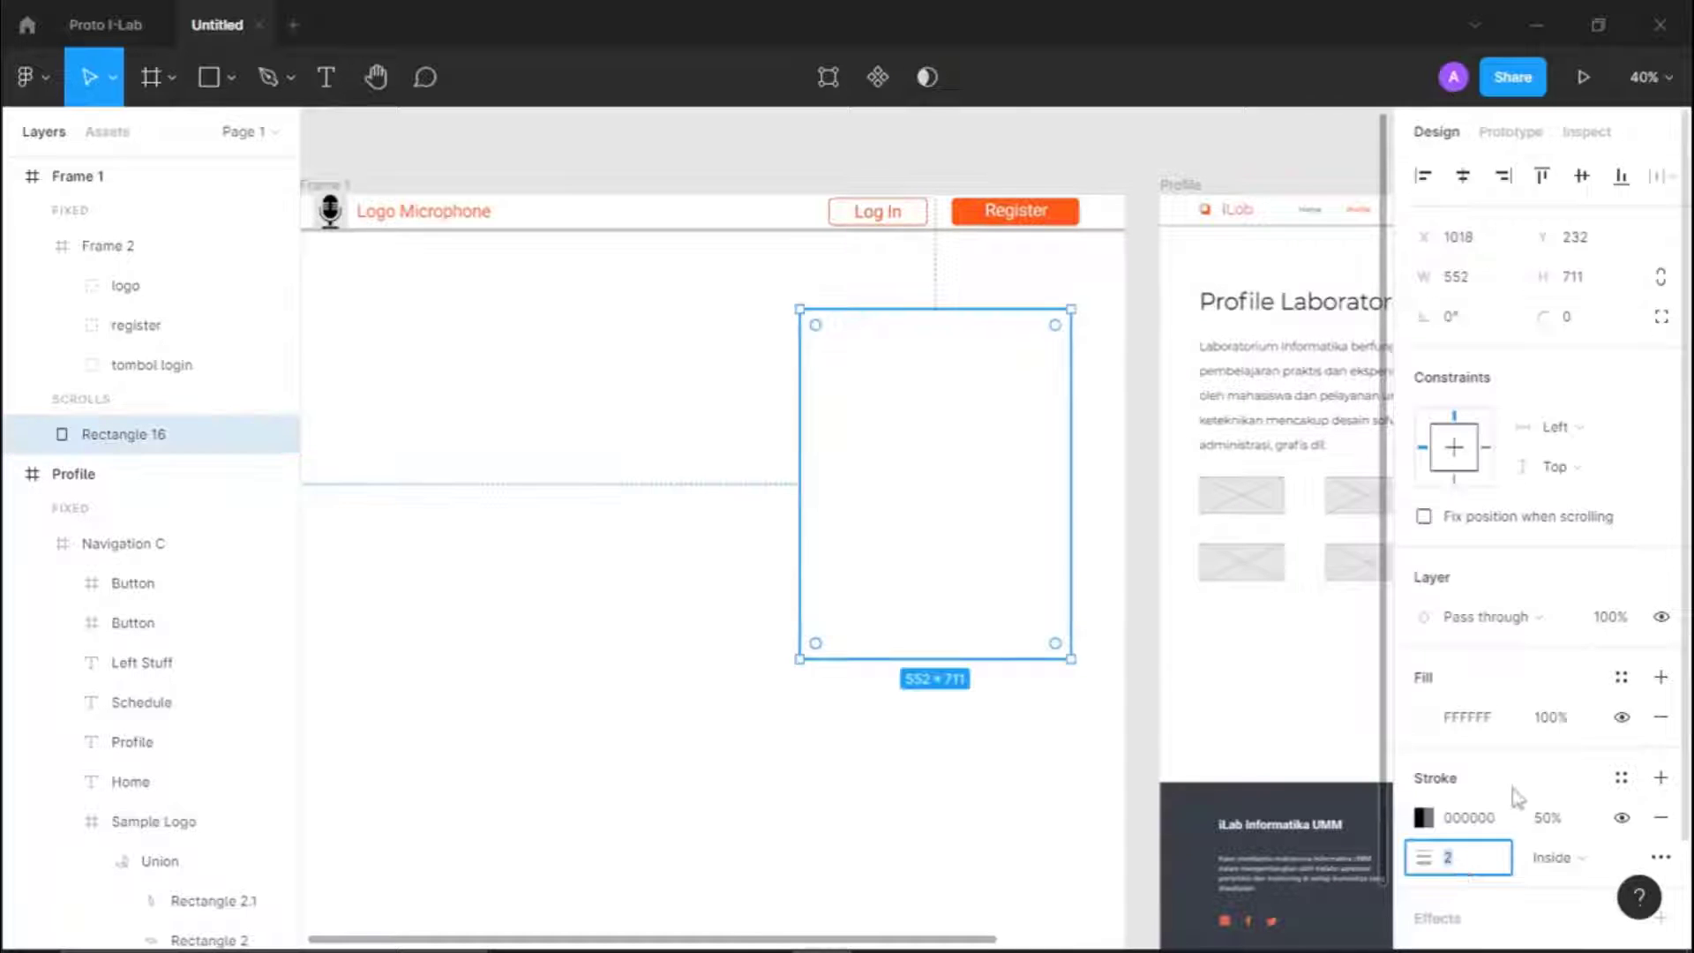
click(1146, 415)
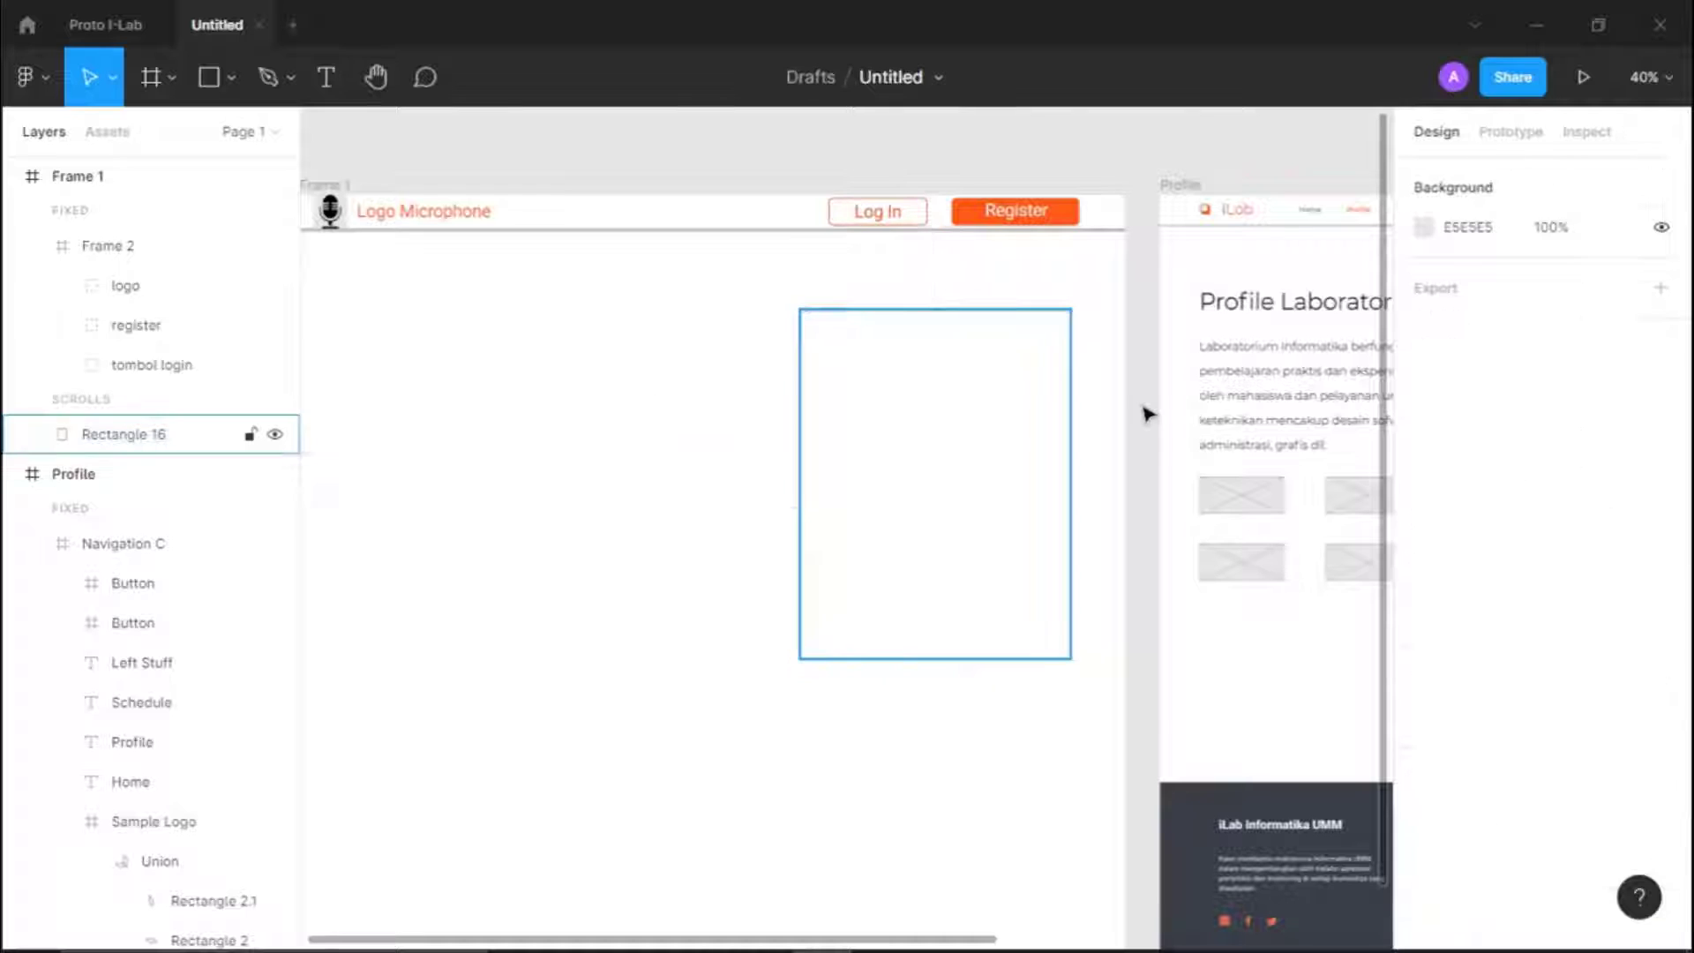
click(1005, 388)
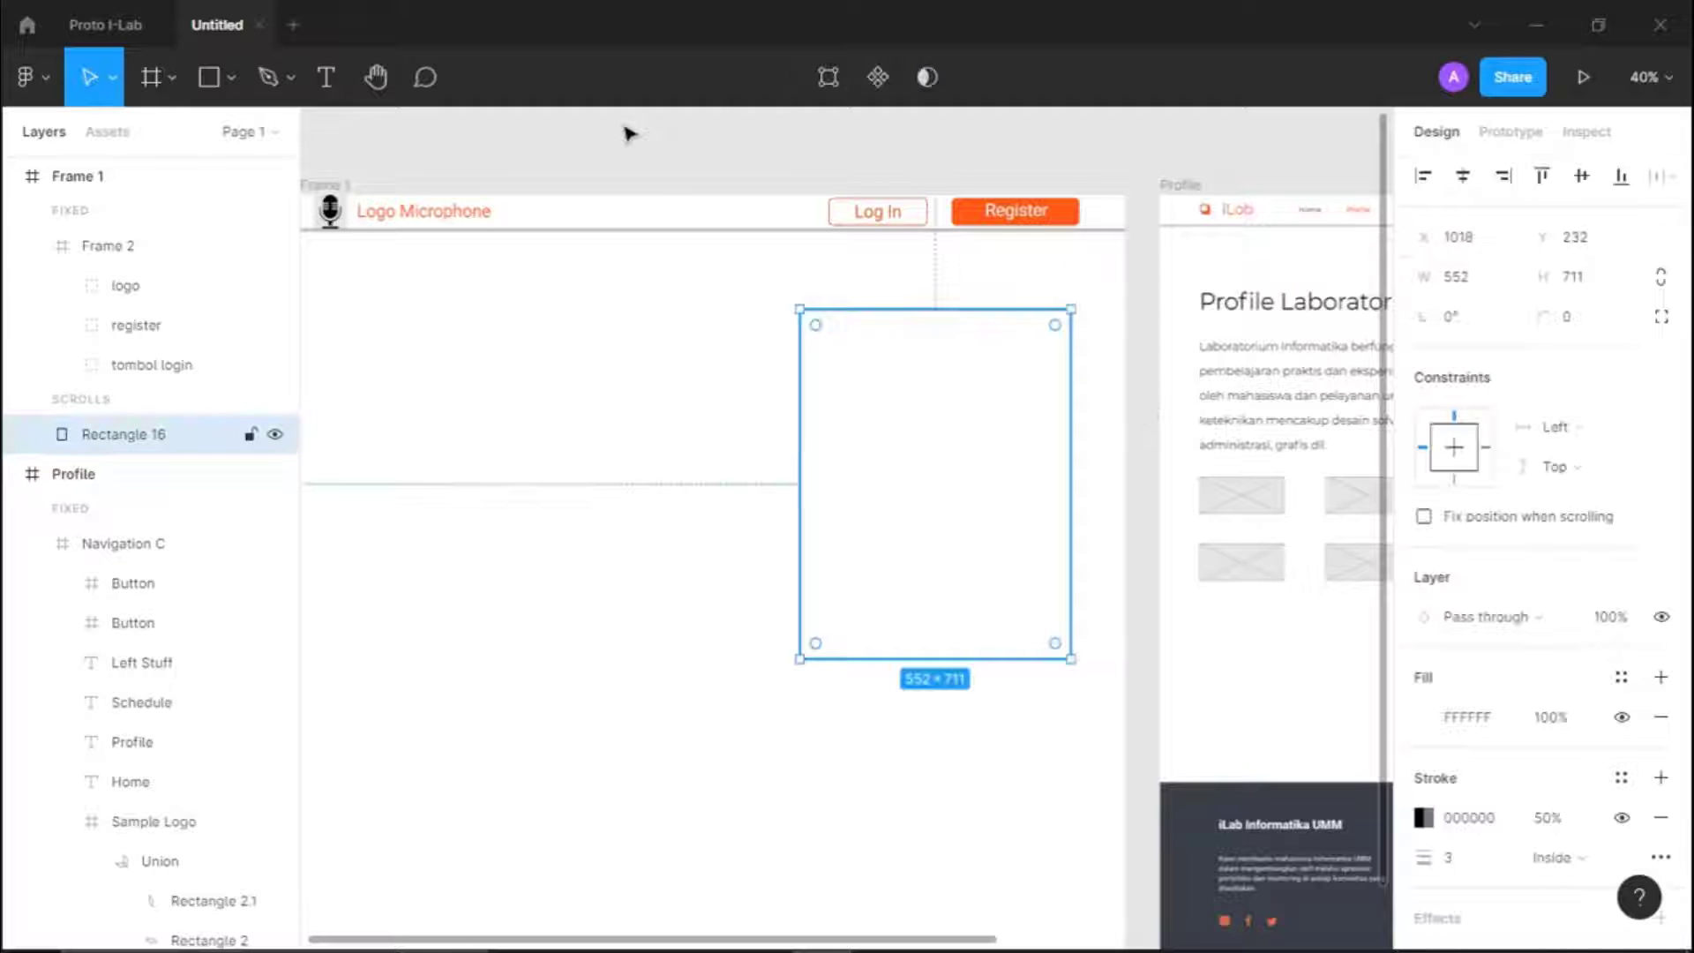
Draw a rectangle about 524 × 345 px in the card's upper half and fill it with close-up-view-blur-game-king-136352.jpg from Saved Pictures
click(208, 80)
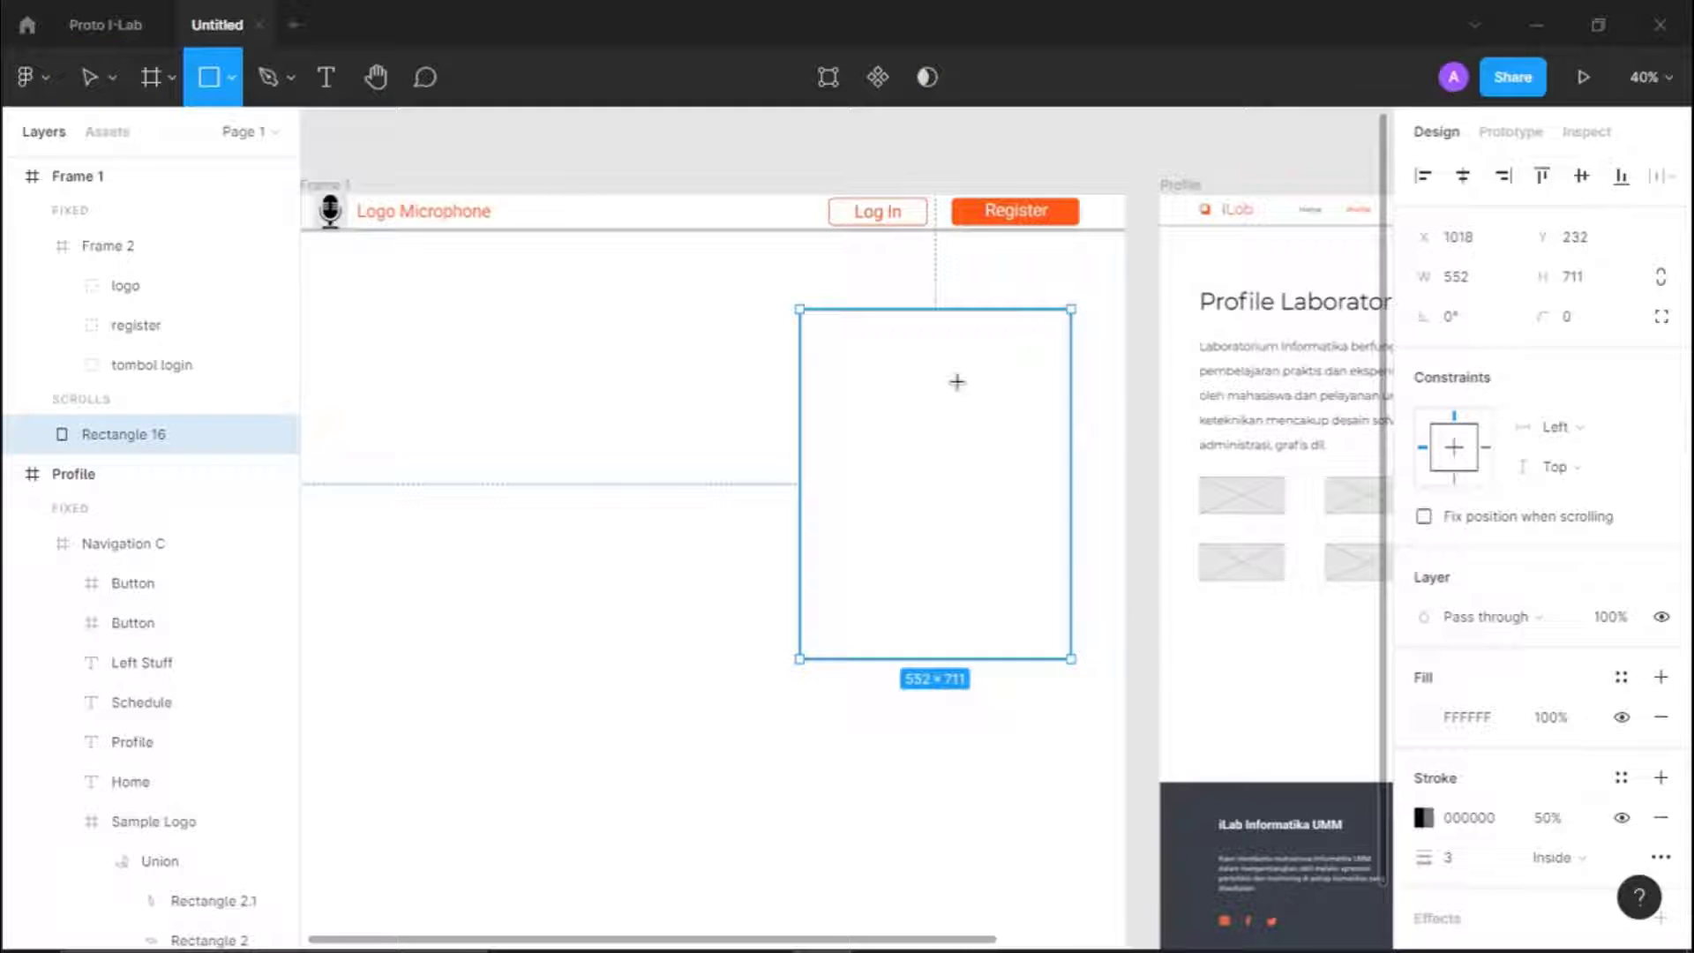
drag(806, 313, 1058, 494)
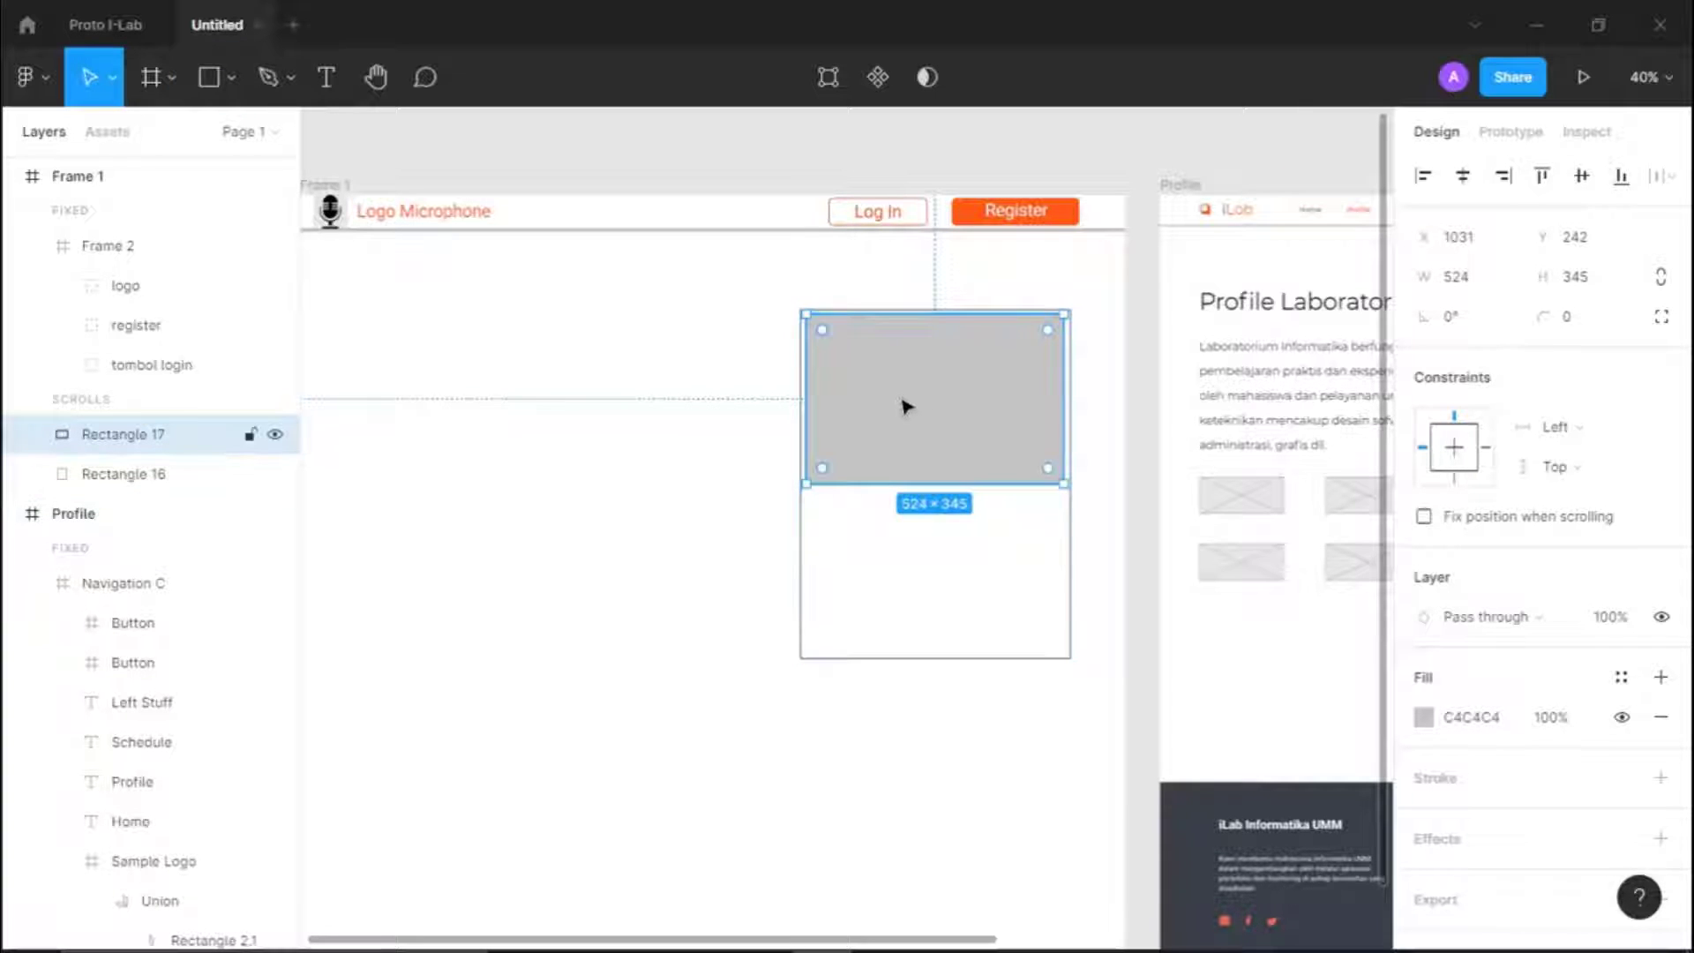
click(222, 81)
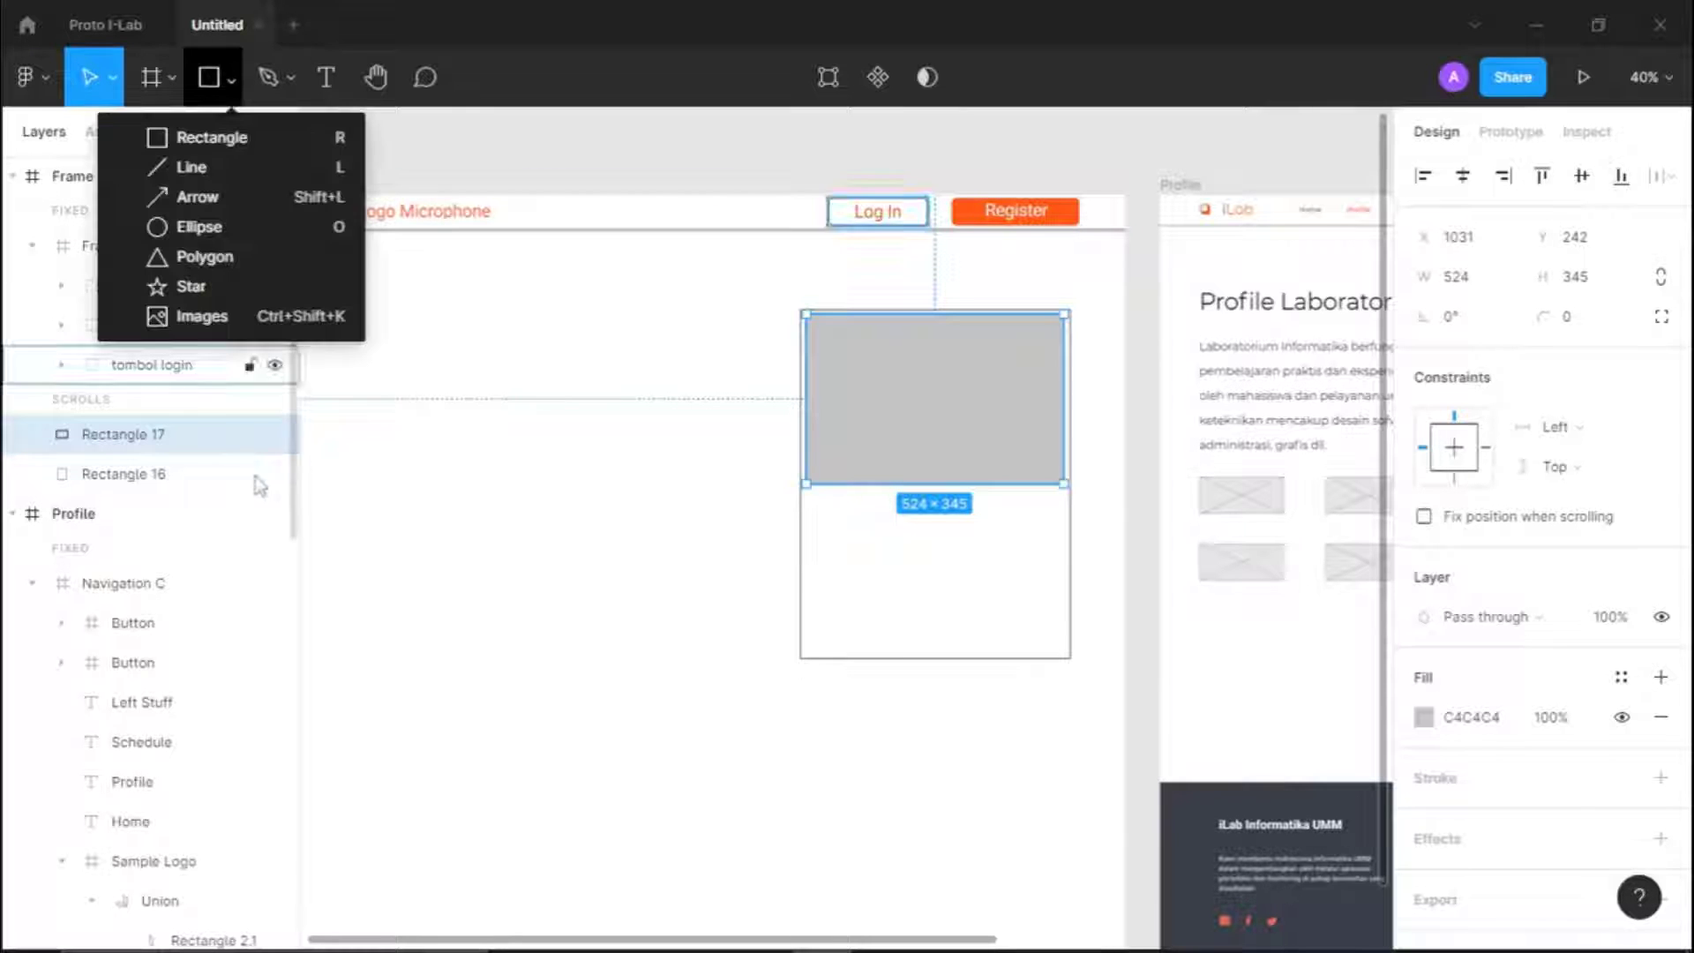
click(219, 328)
scroll(430, 434, down, 5)
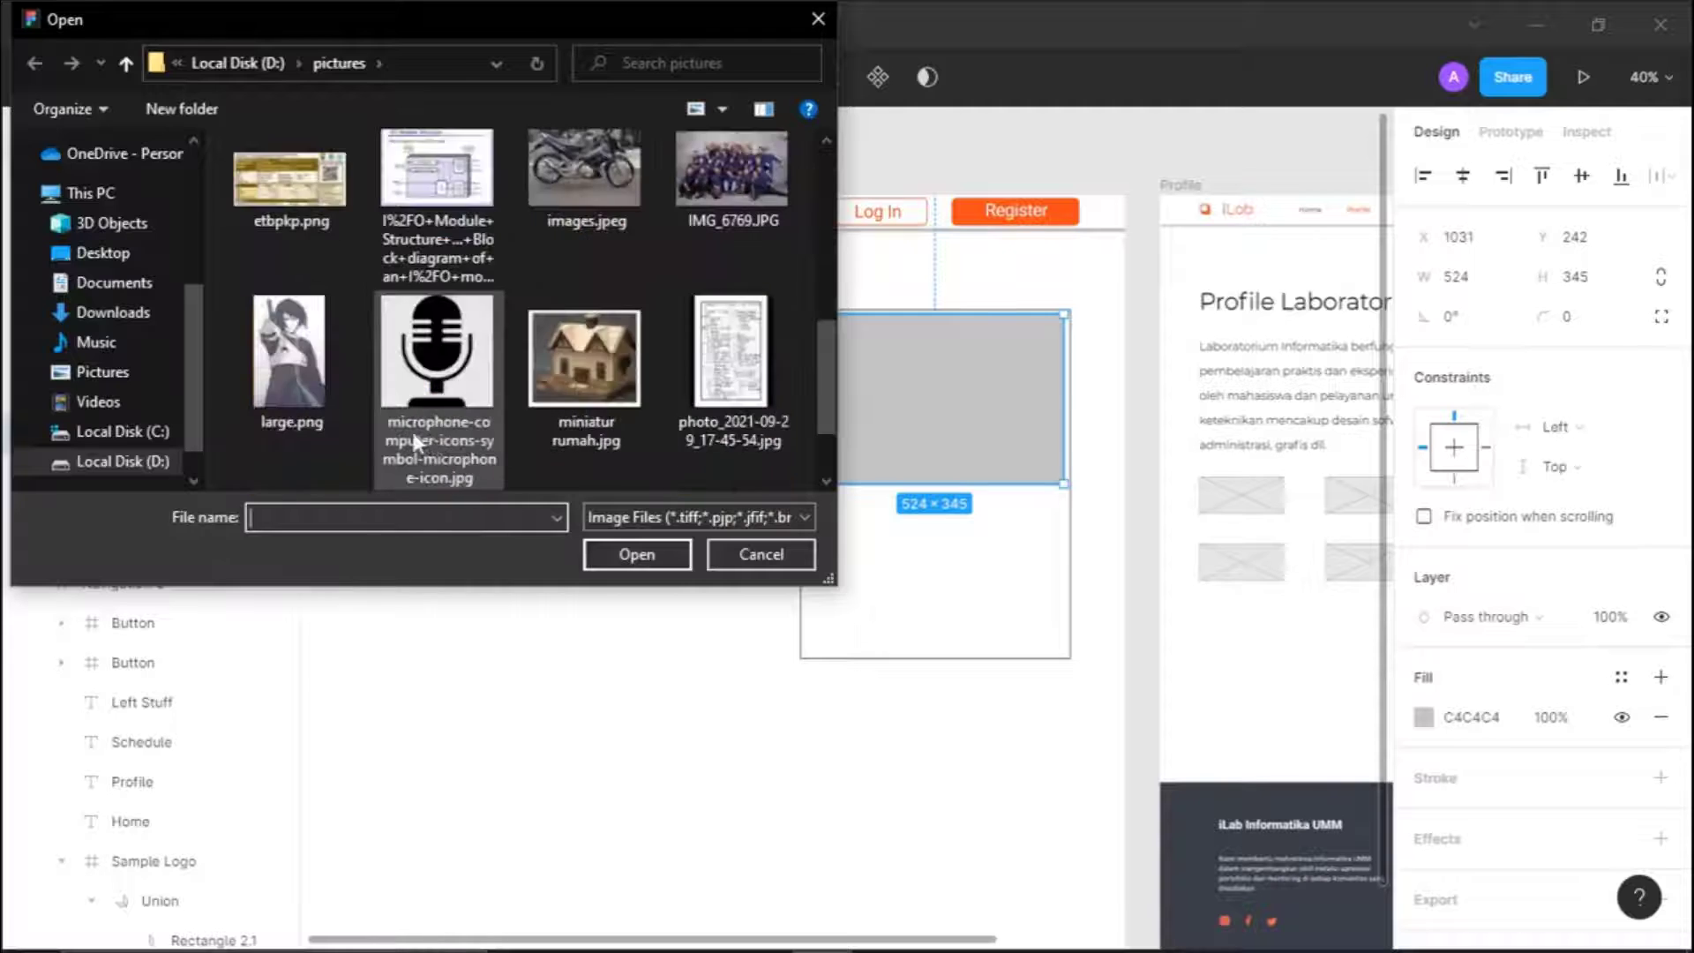
scroll(409, 427, up, 3)
scroll(340, 289, up, 2)
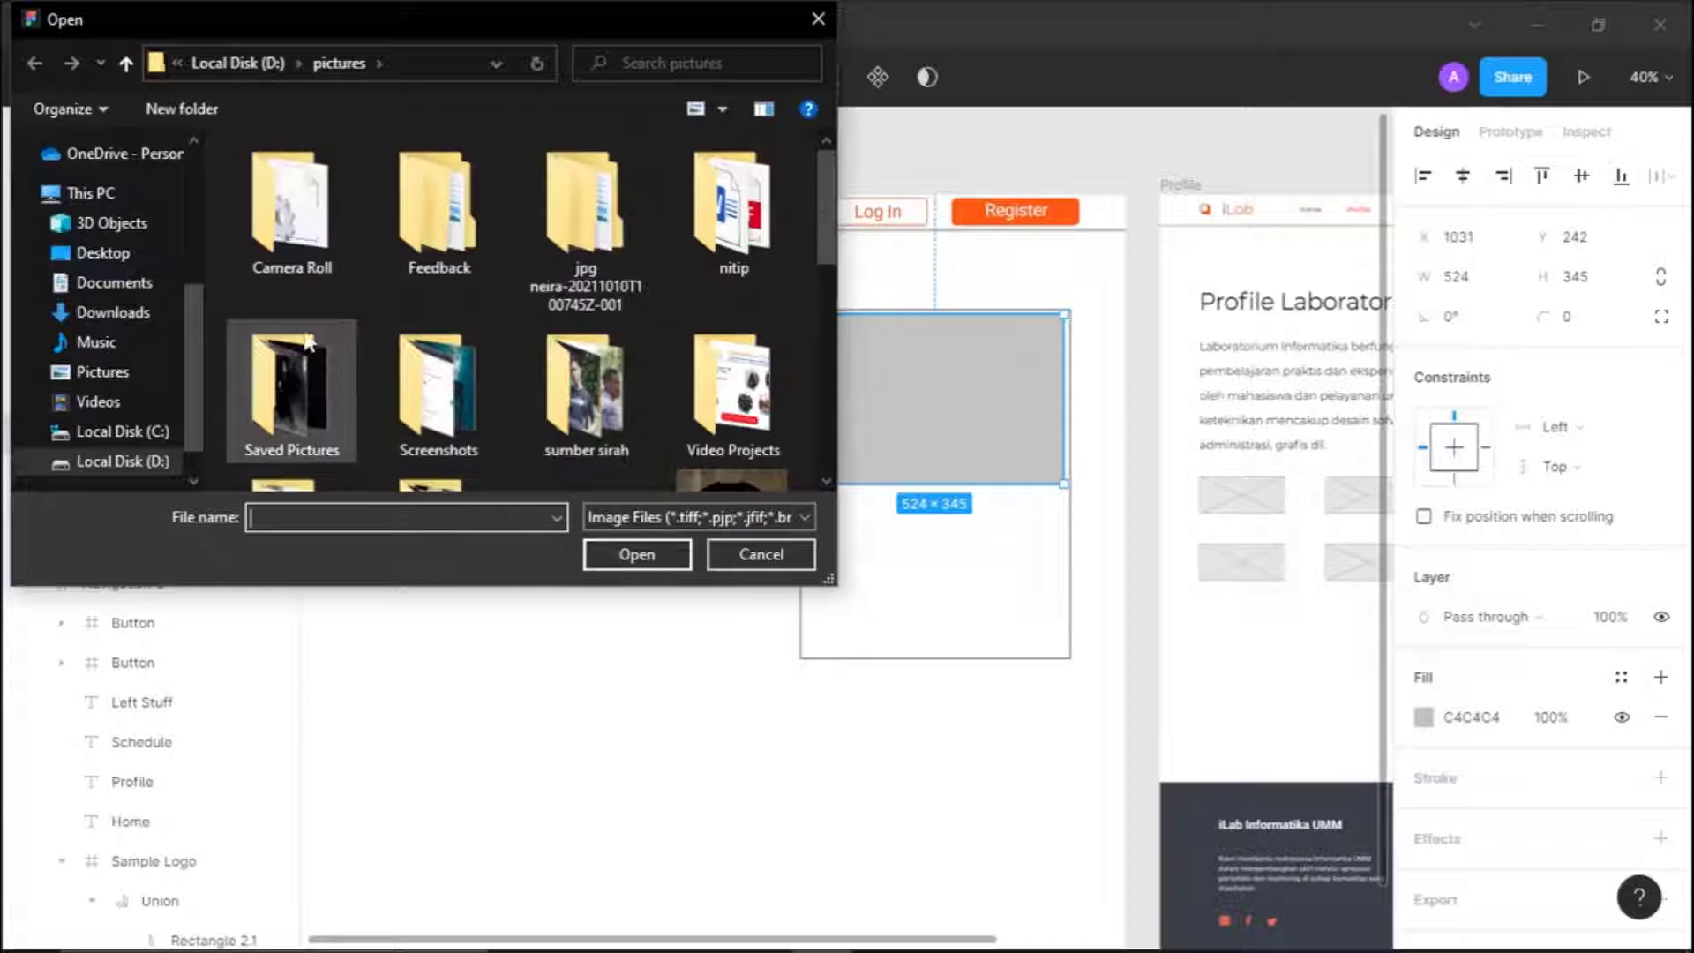
double_click(304, 388)
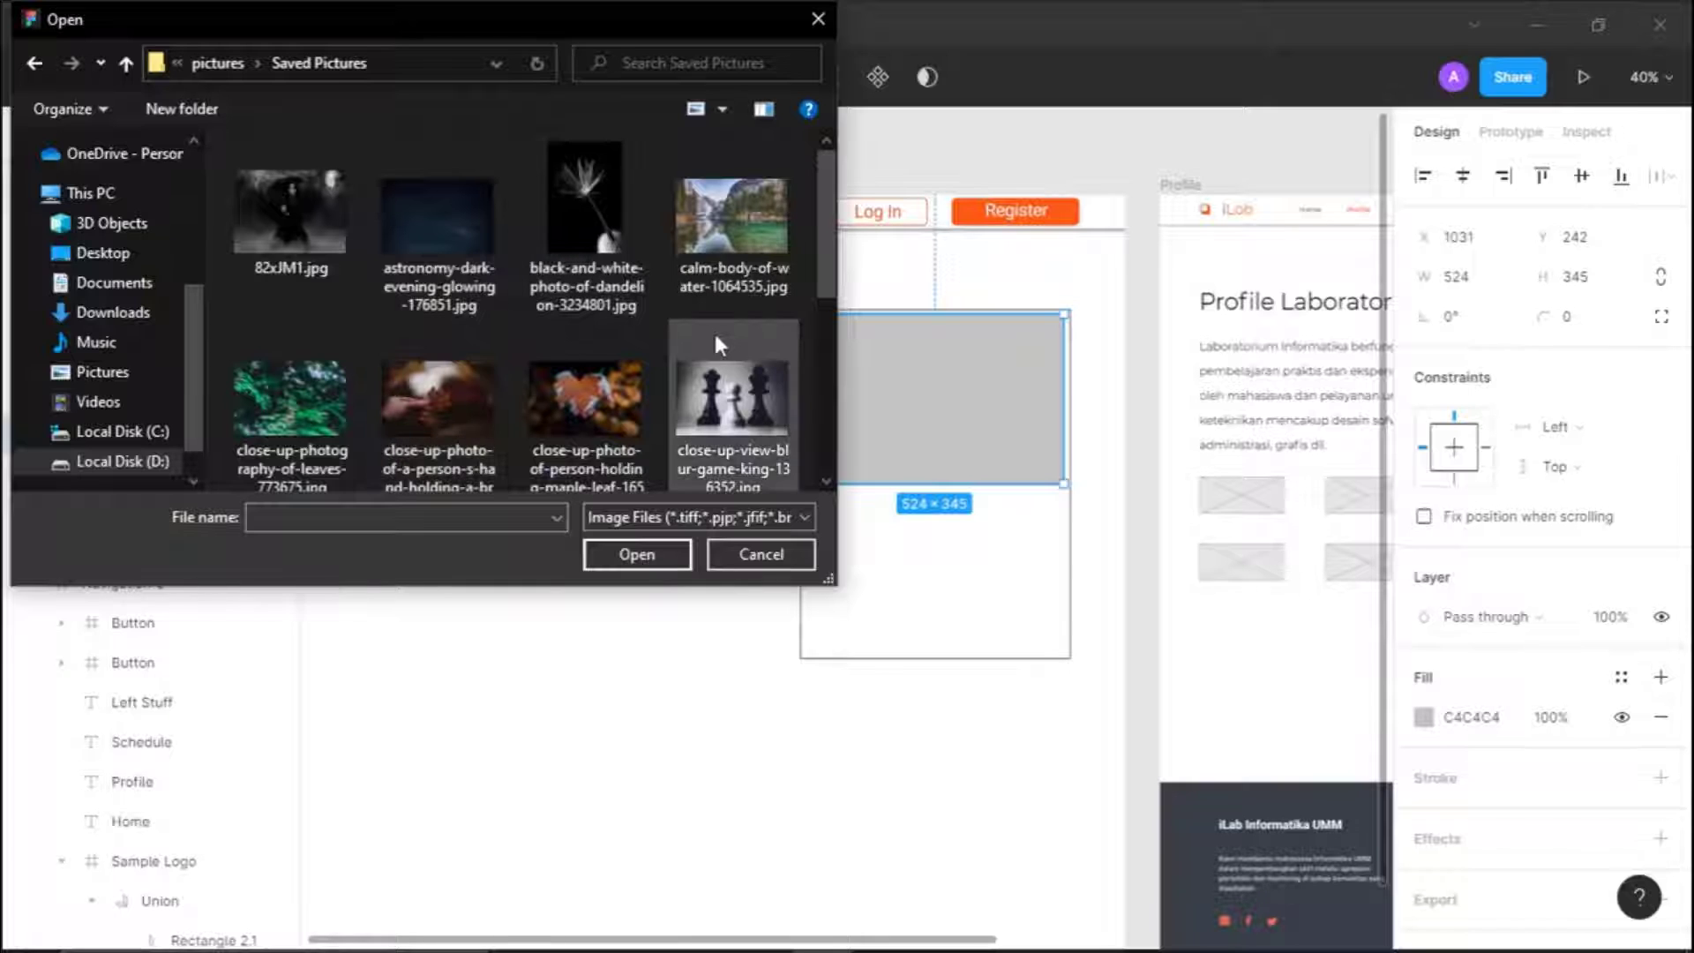
scroll(714, 342, down, 2)
click(719, 216)
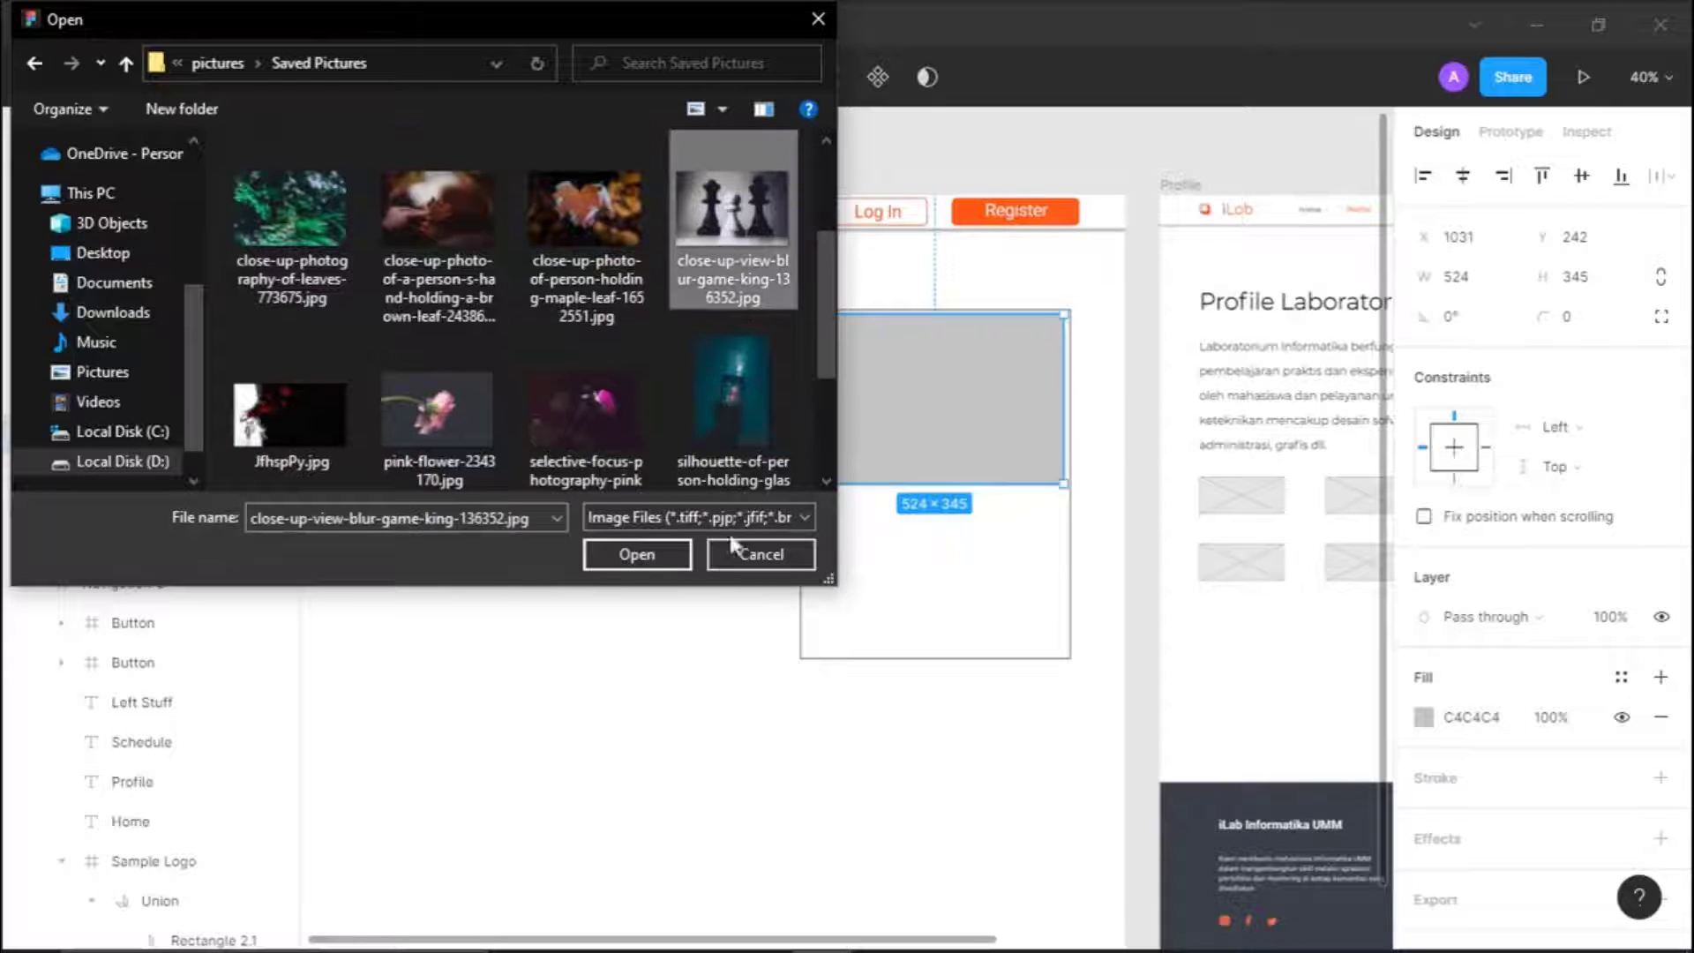
click(662, 554)
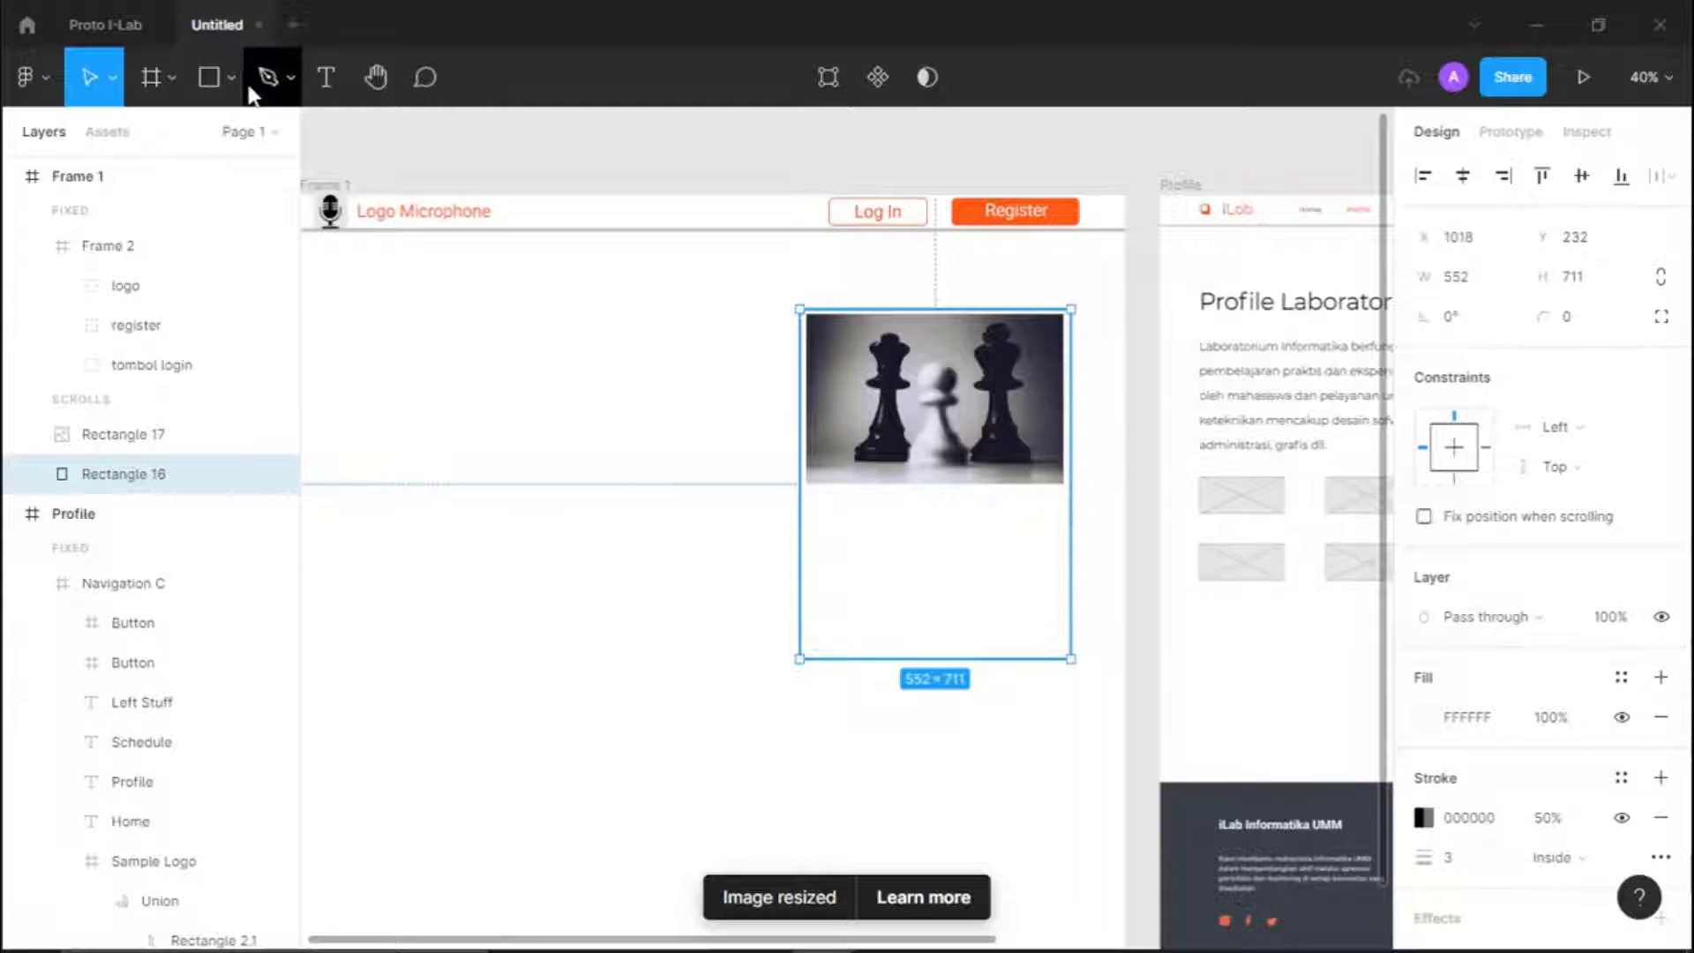
Draw a rectangle about 476 × 290 px inside the card below the chess image, and compare it with the Profile frame's card
click(208, 78)
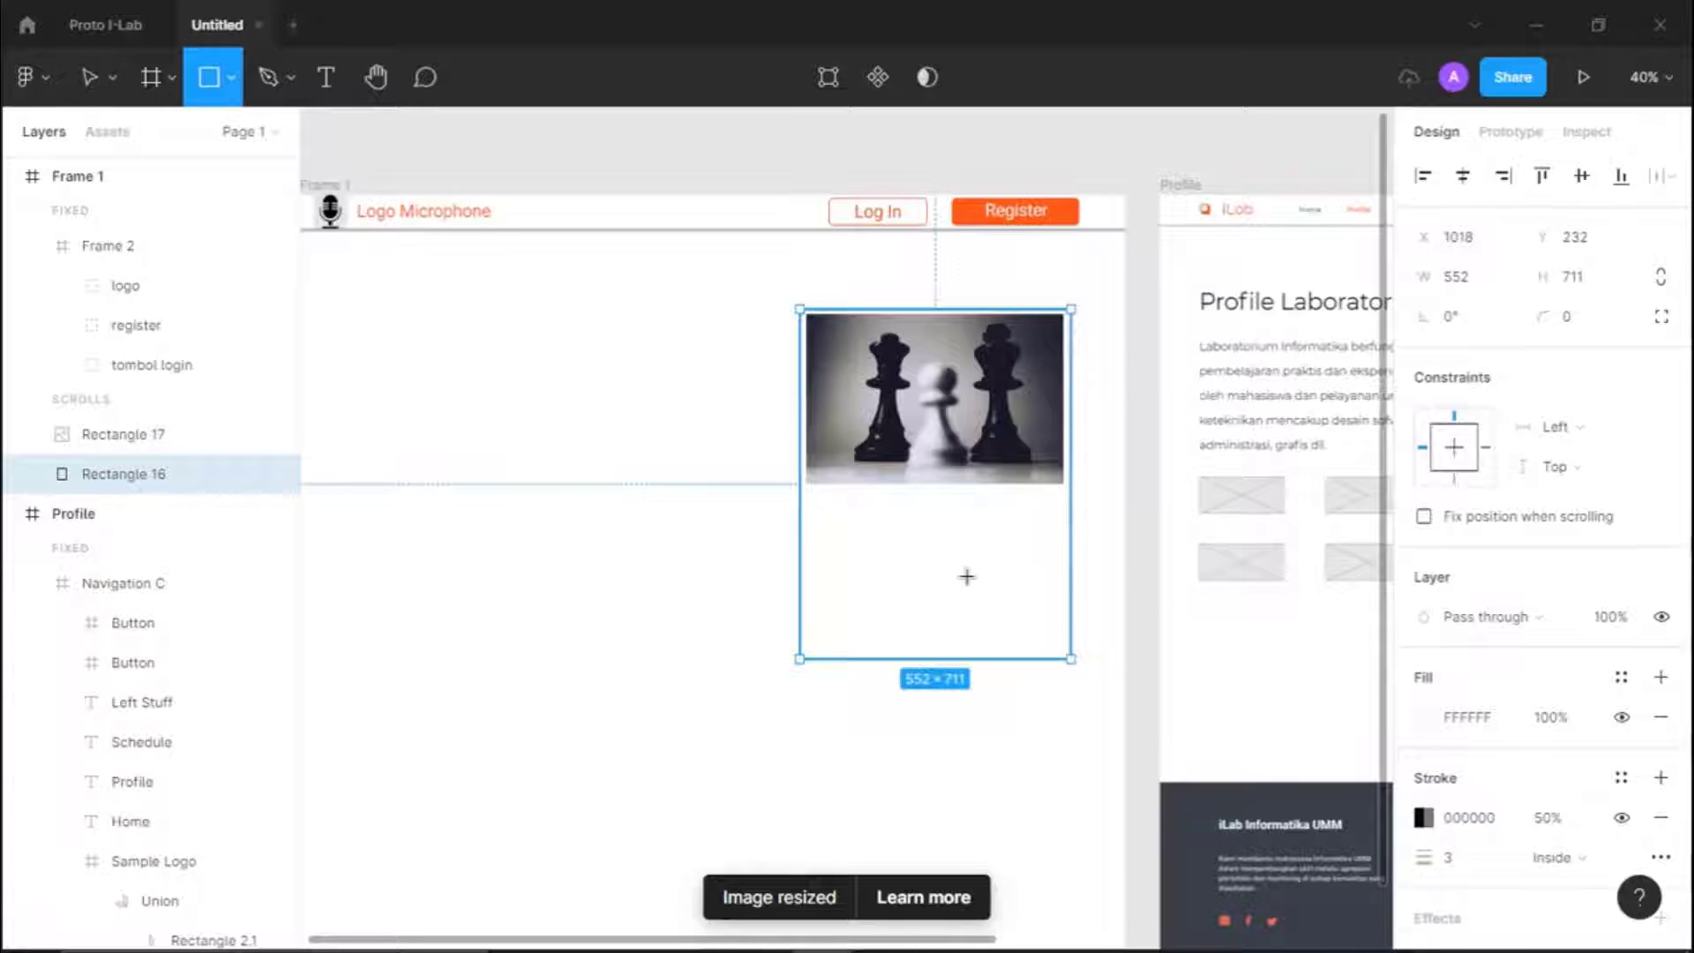
mouse_move(814, 504)
mouse_down()
mouse_move(1050, 604)
mouse_move(1052, 648)
mouse_up()
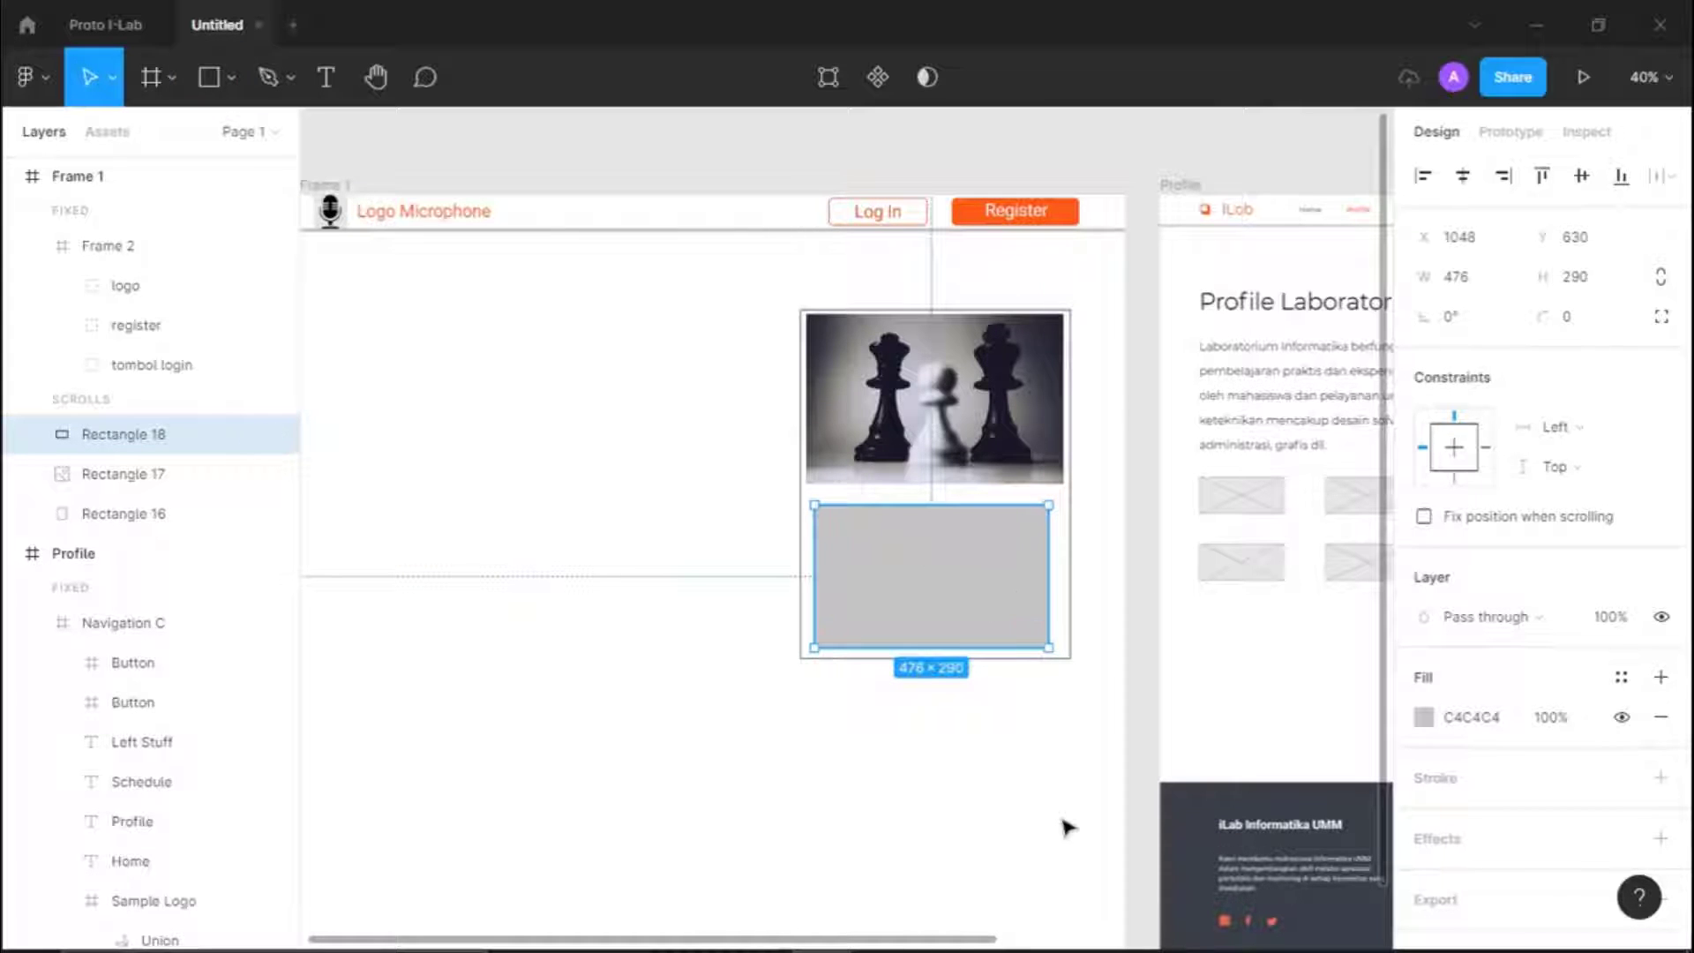
scroll(1067, 827, right, 10)
scroll(1078, 739, left, 1)
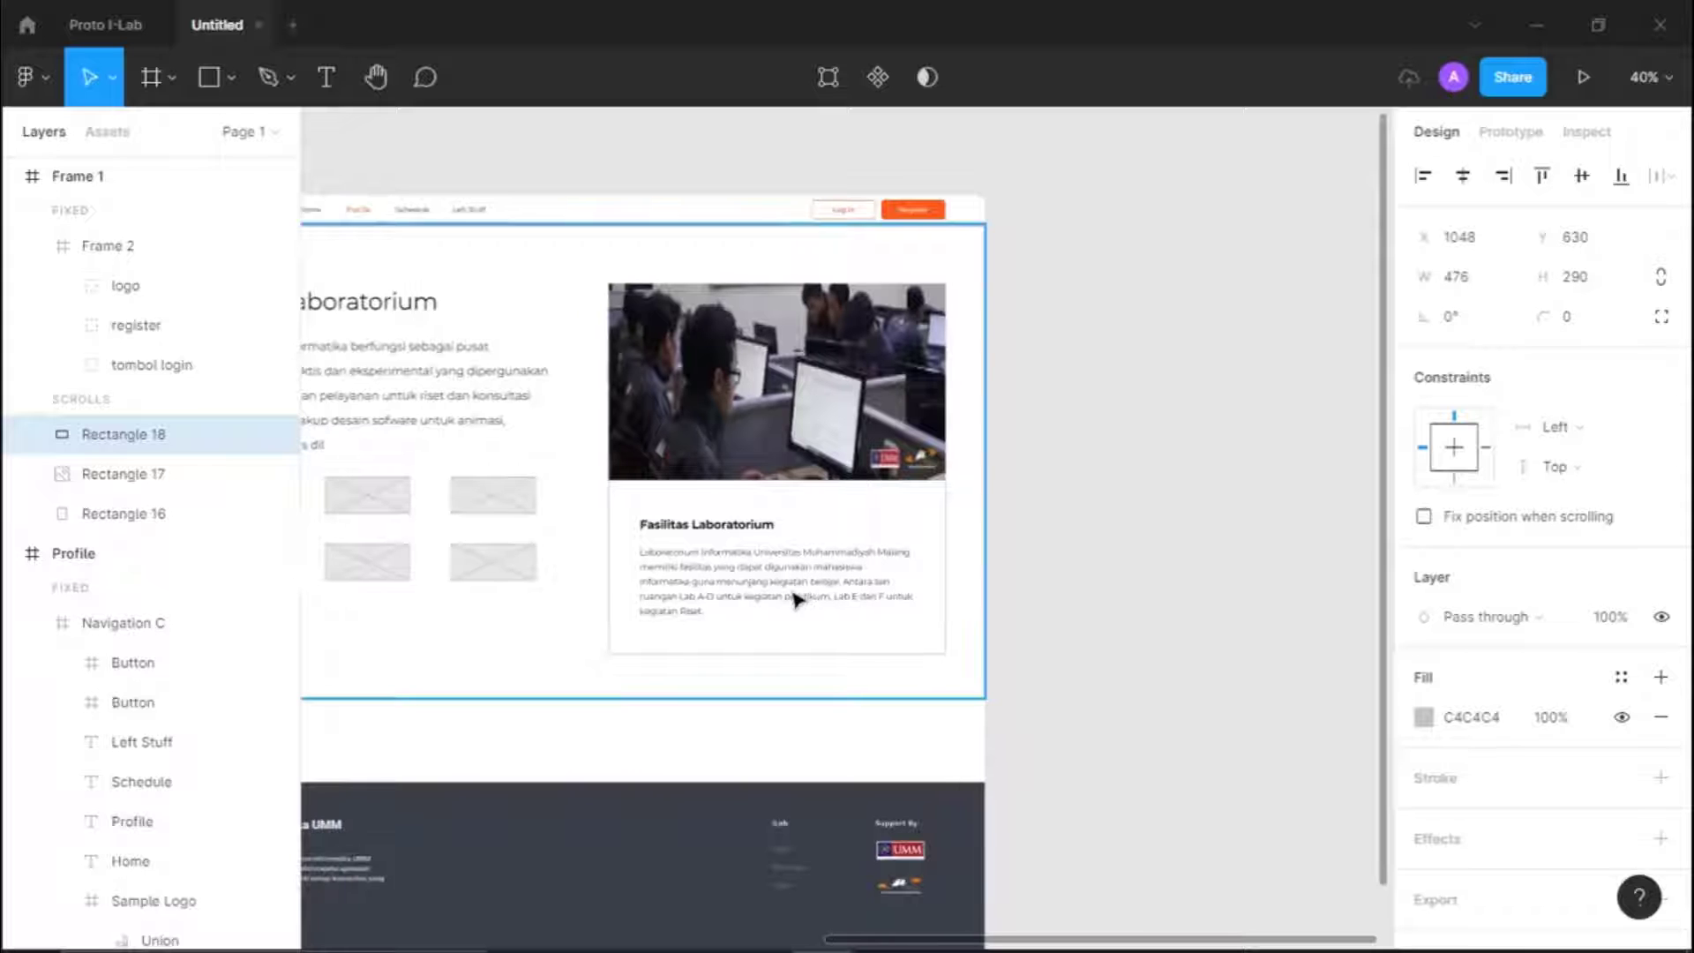
scroll(846, 585, left, 7)
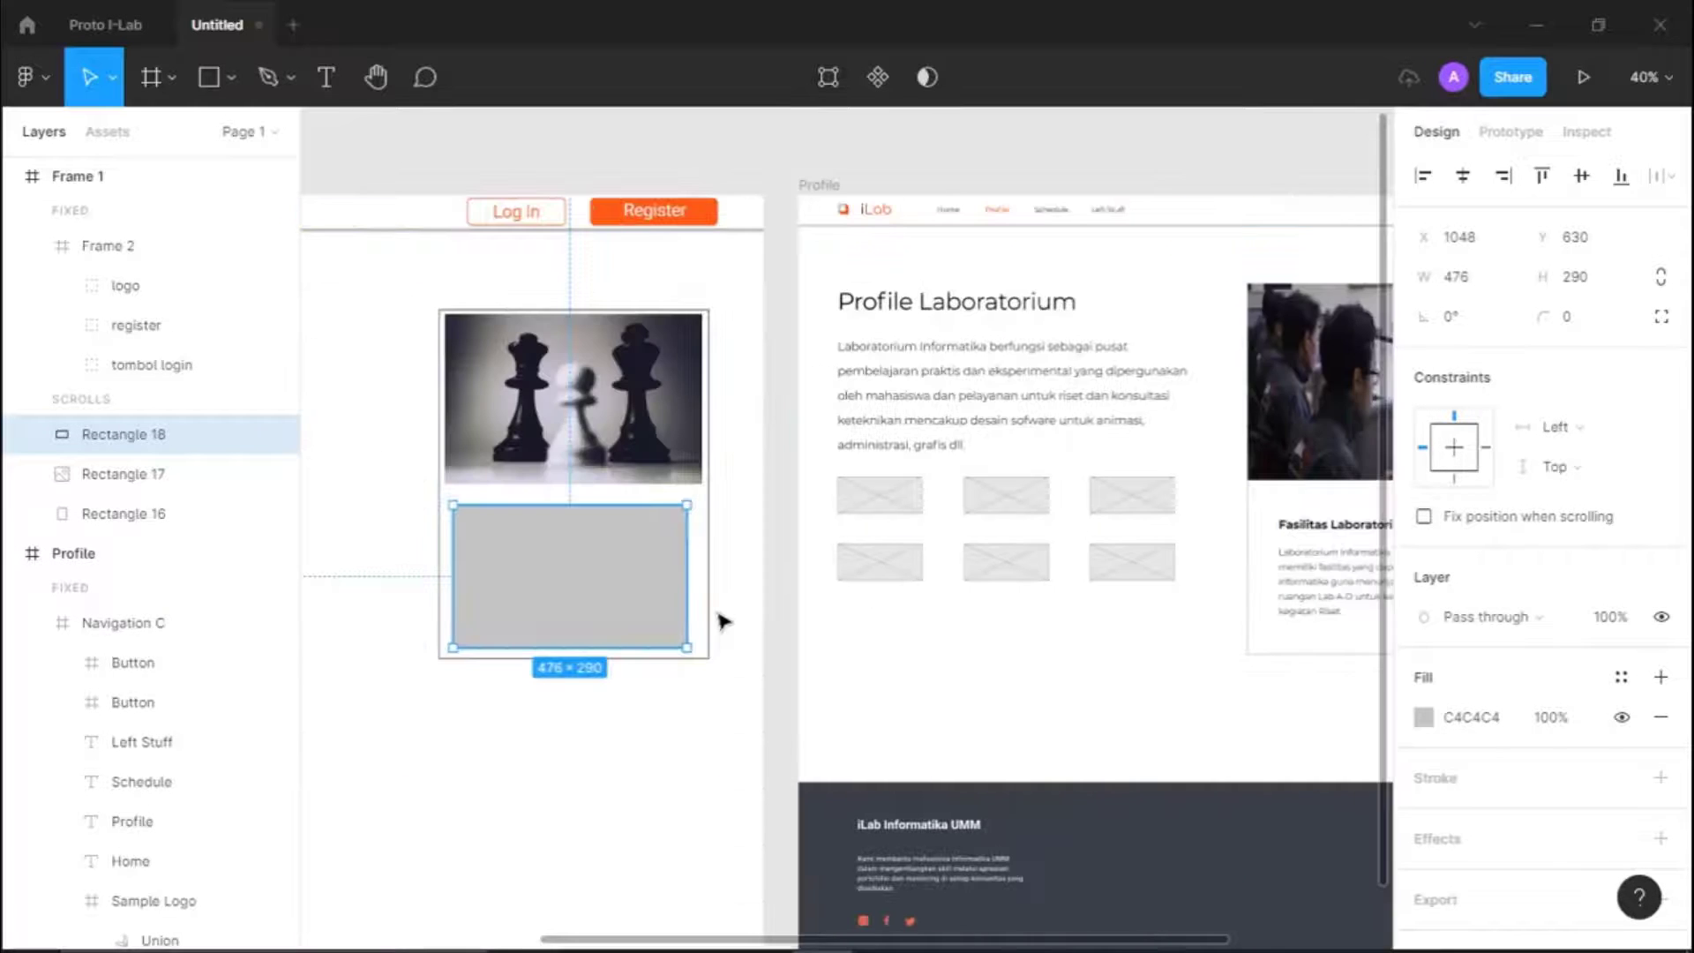
scroll(721, 621, left, 1)
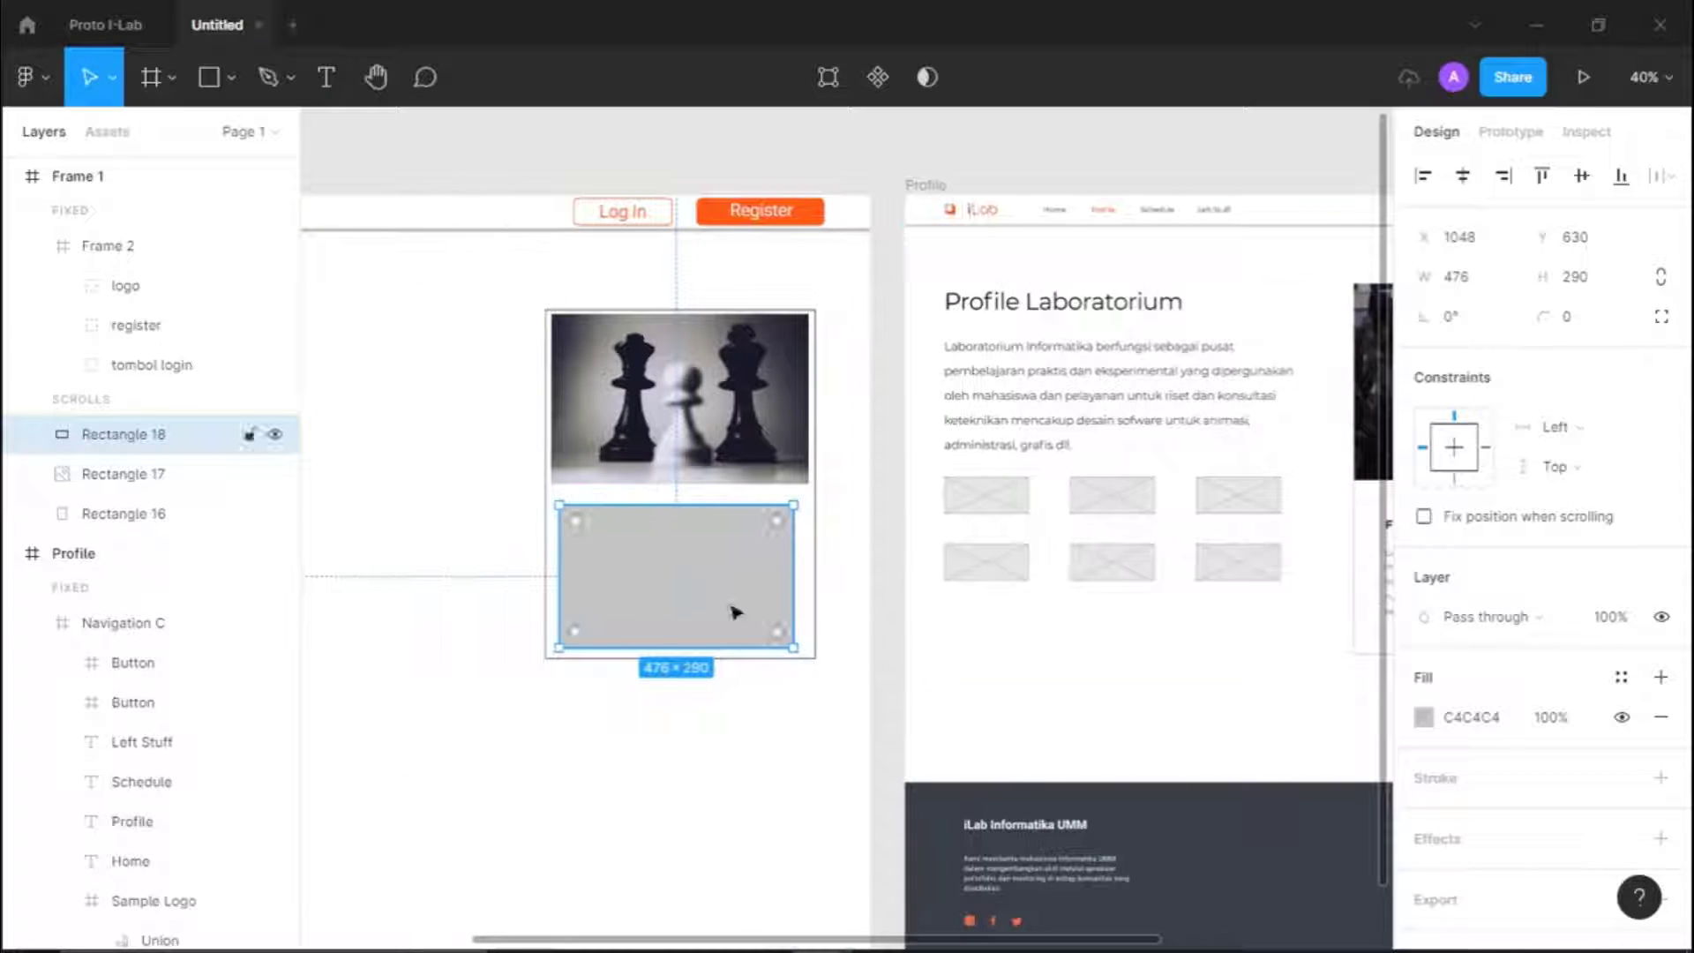
Set the lower rectangle's fill to FFFFFF and add a 000000 inside stroke of thickness 1
click(1429, 732)
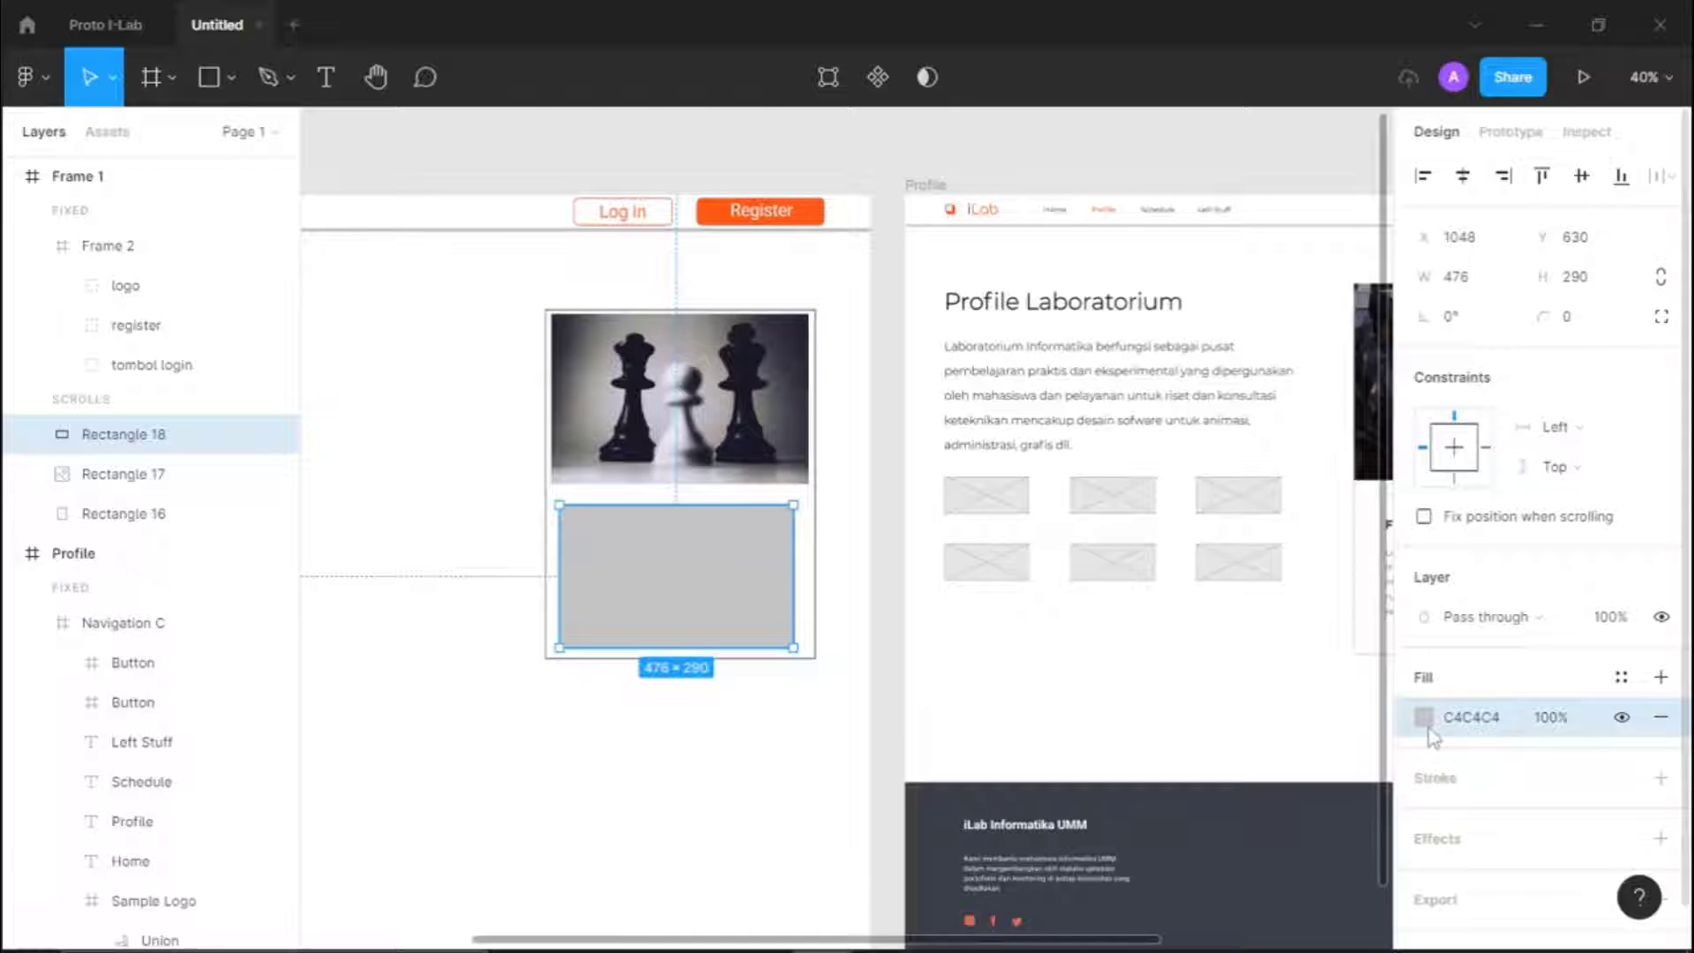
click(1424, 719)
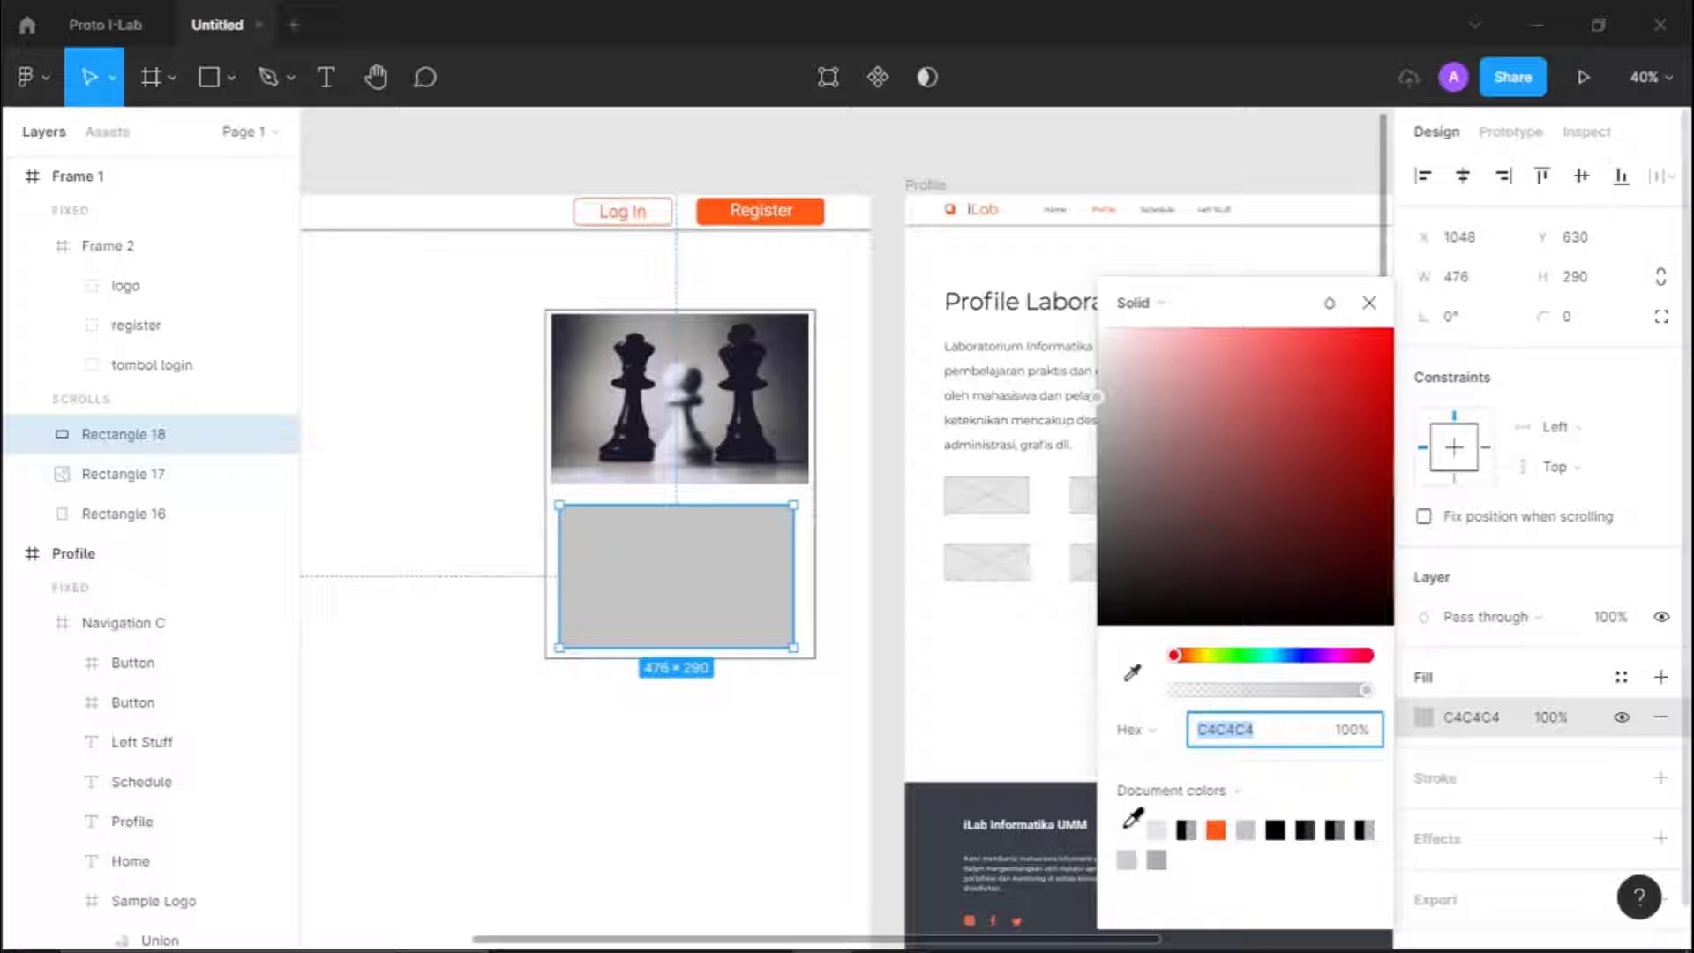
text(ffffff)
key(Return)
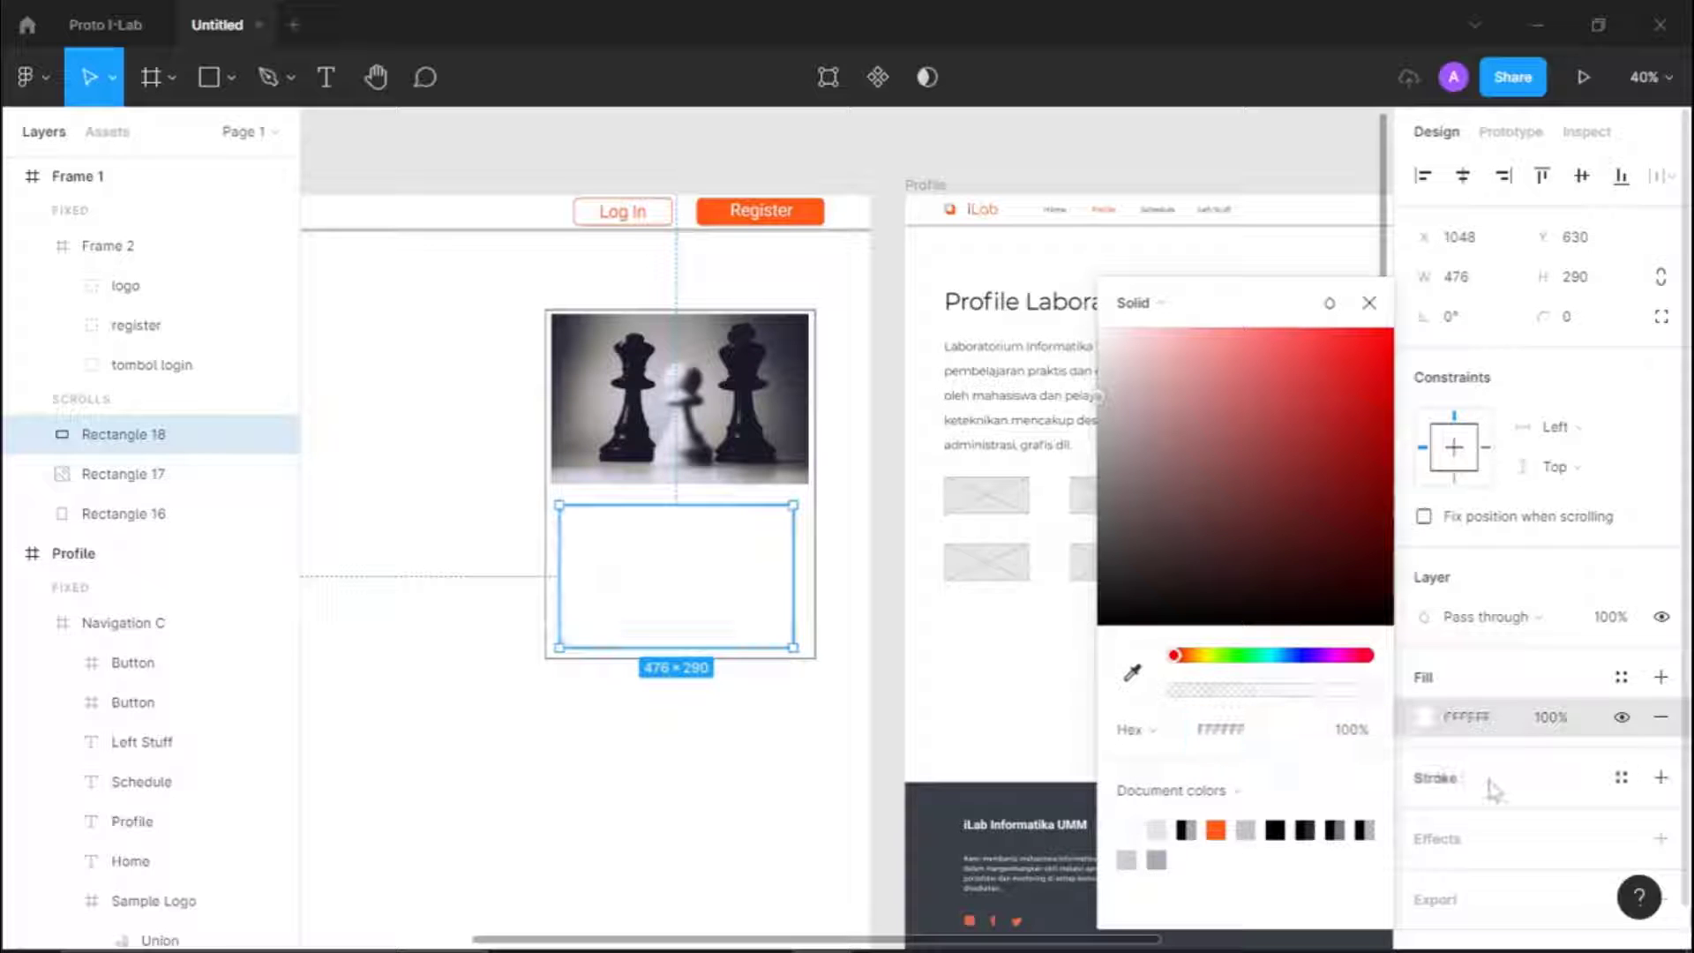
click(1494, 791)
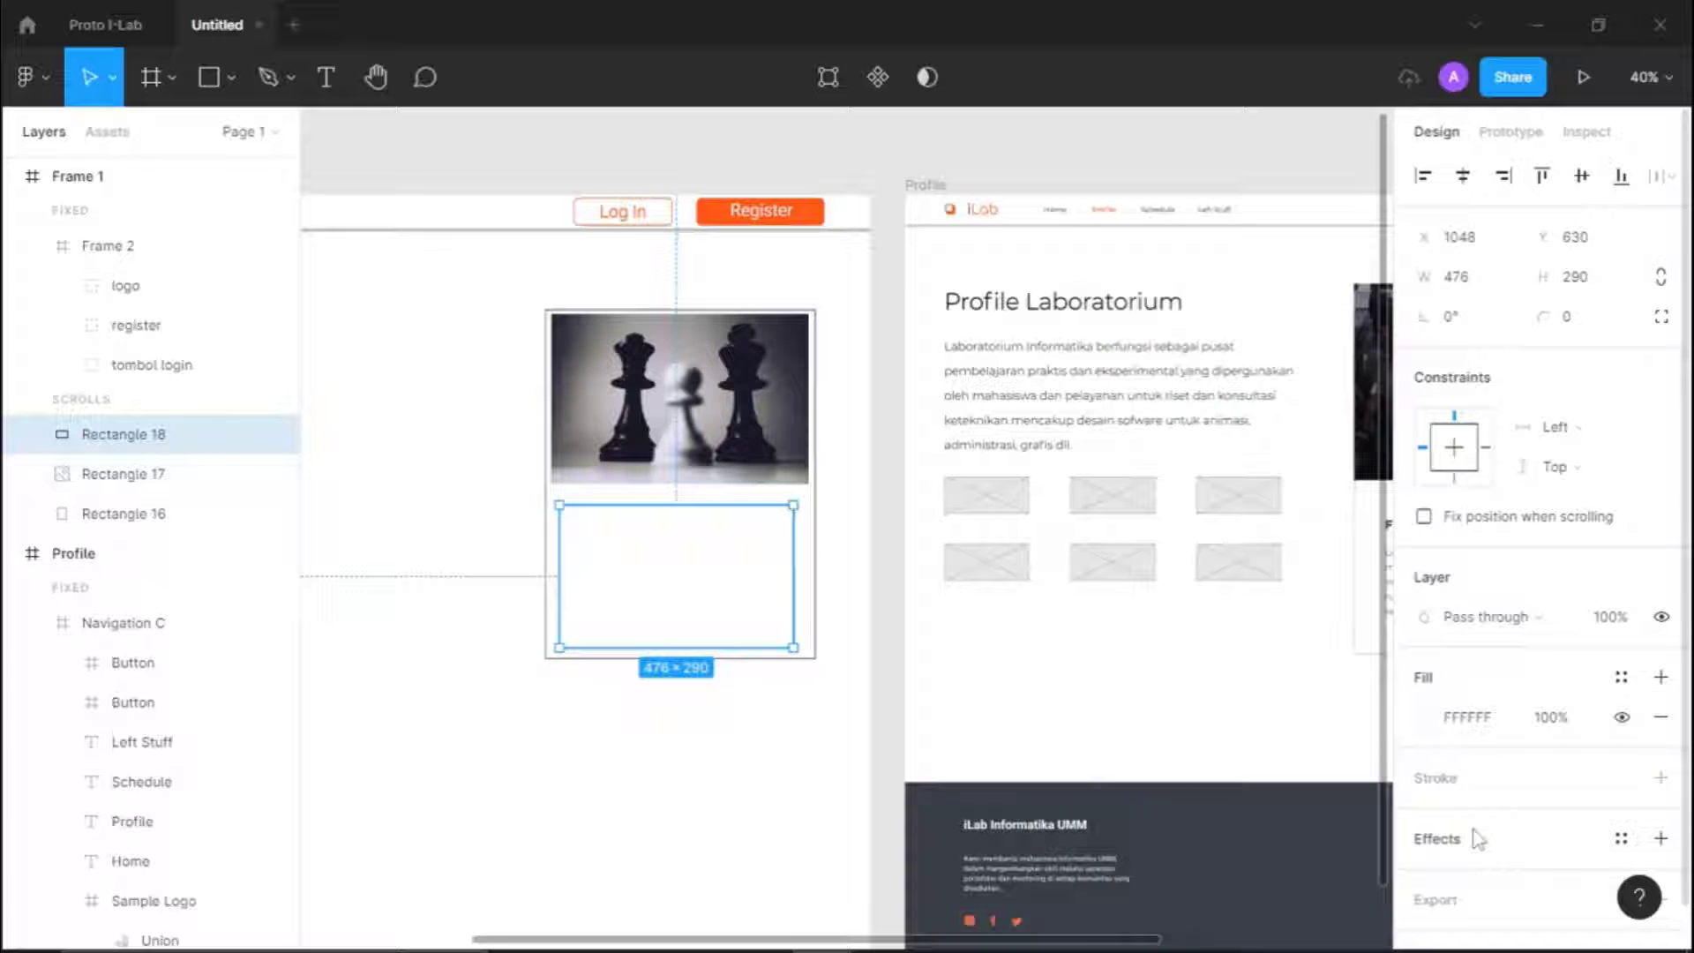
click(1502, 783)
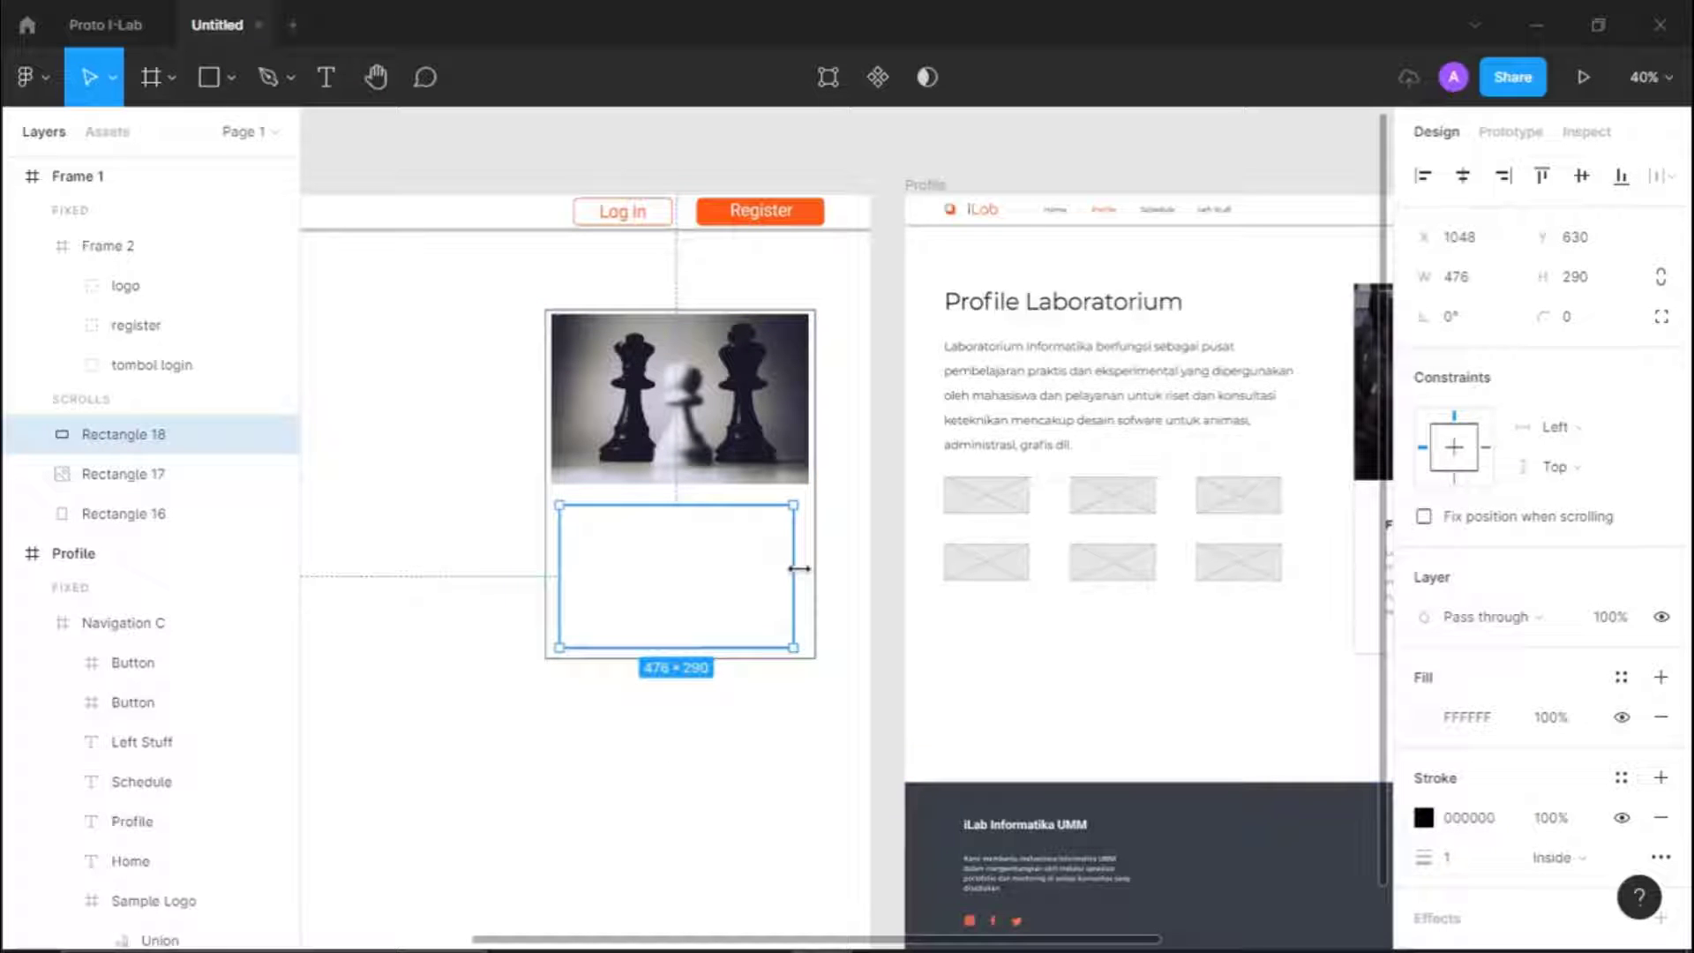
Widen the lower rectangle on both sides to match the chess image, at X 1031 with a width of 524
drag(798, 569, 807, 570)
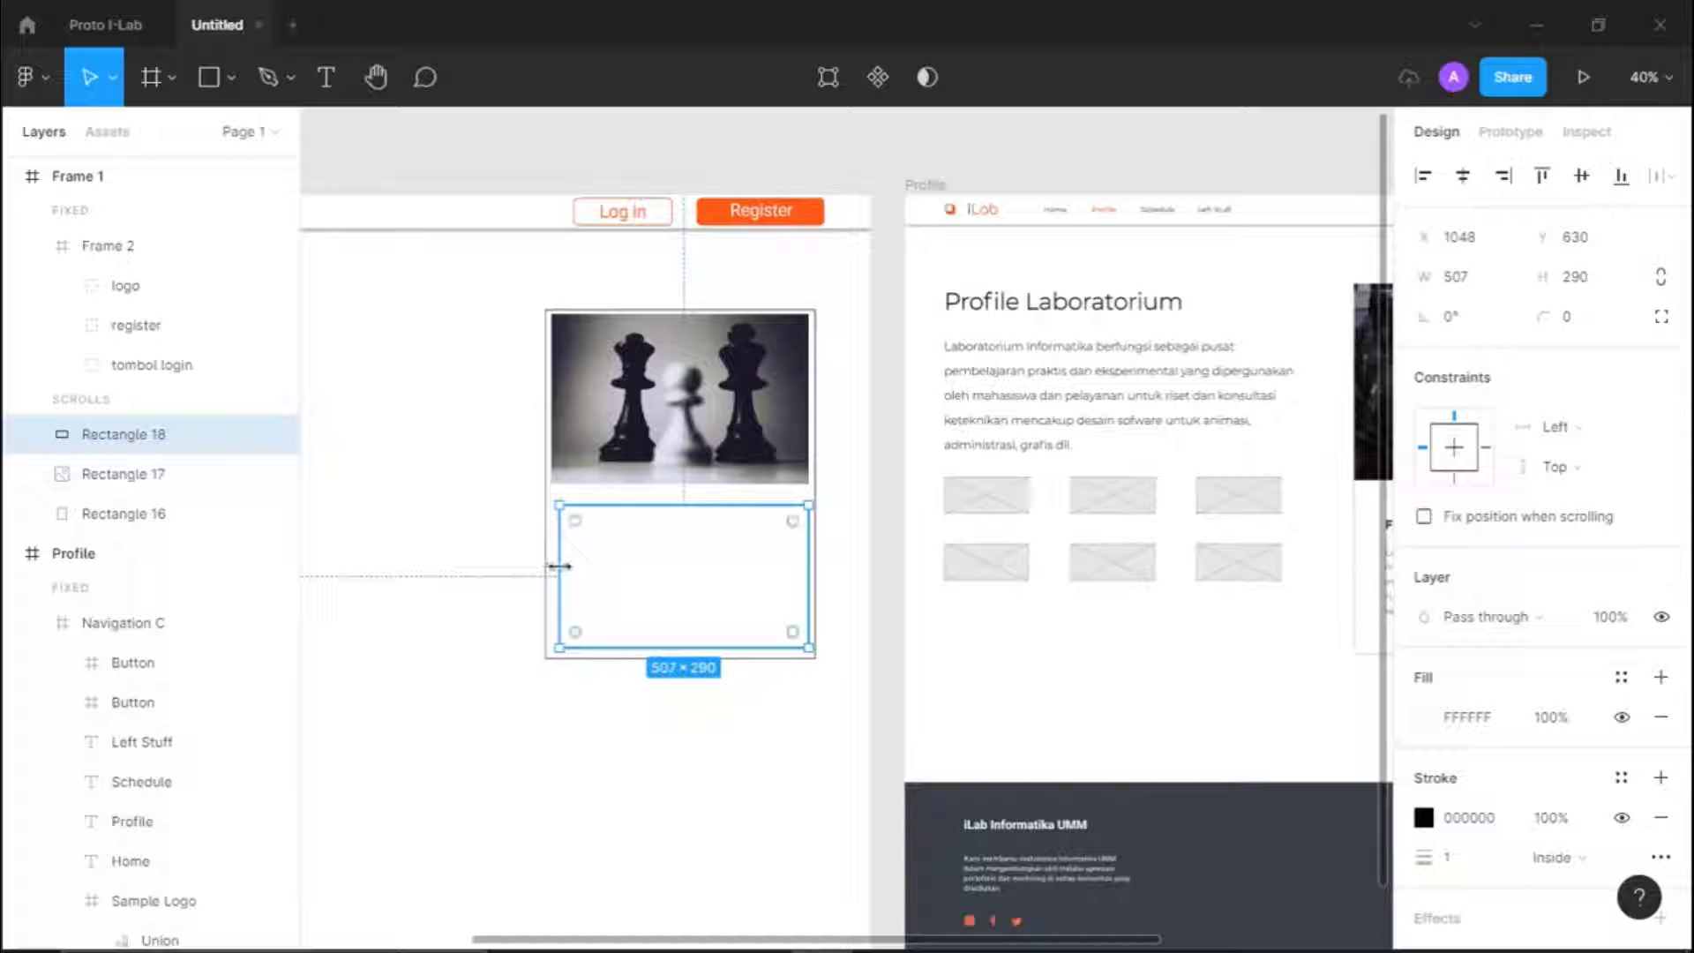
drag(555, 566, 549, 568)
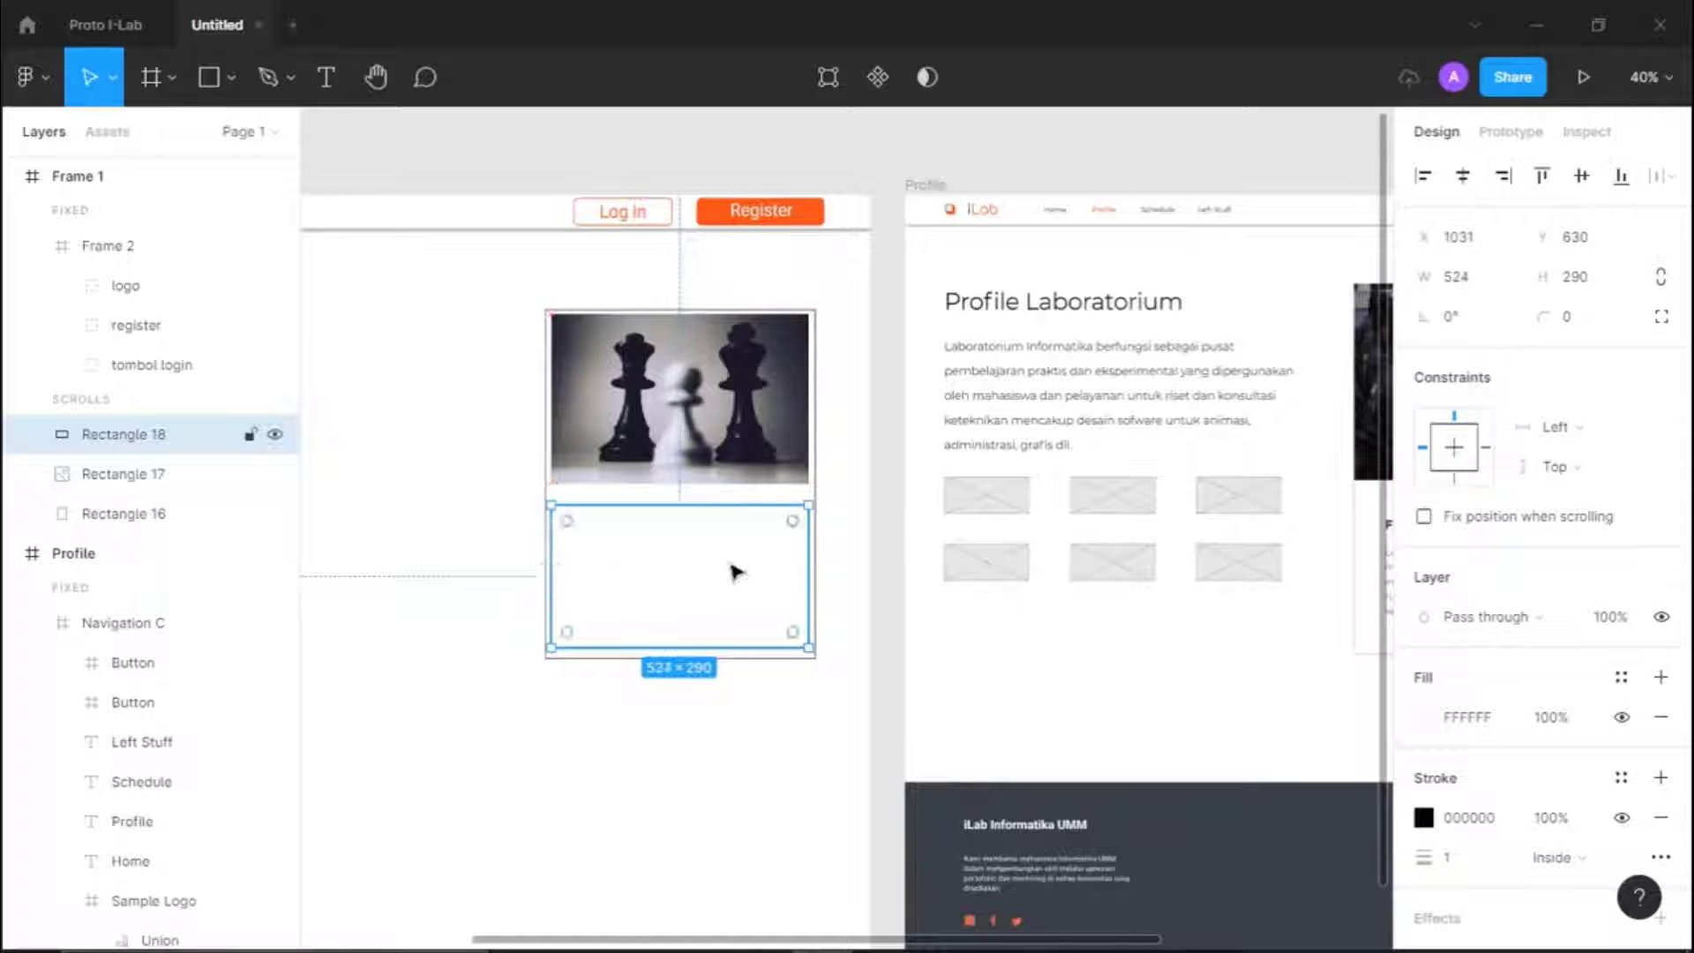
click(608, 852)
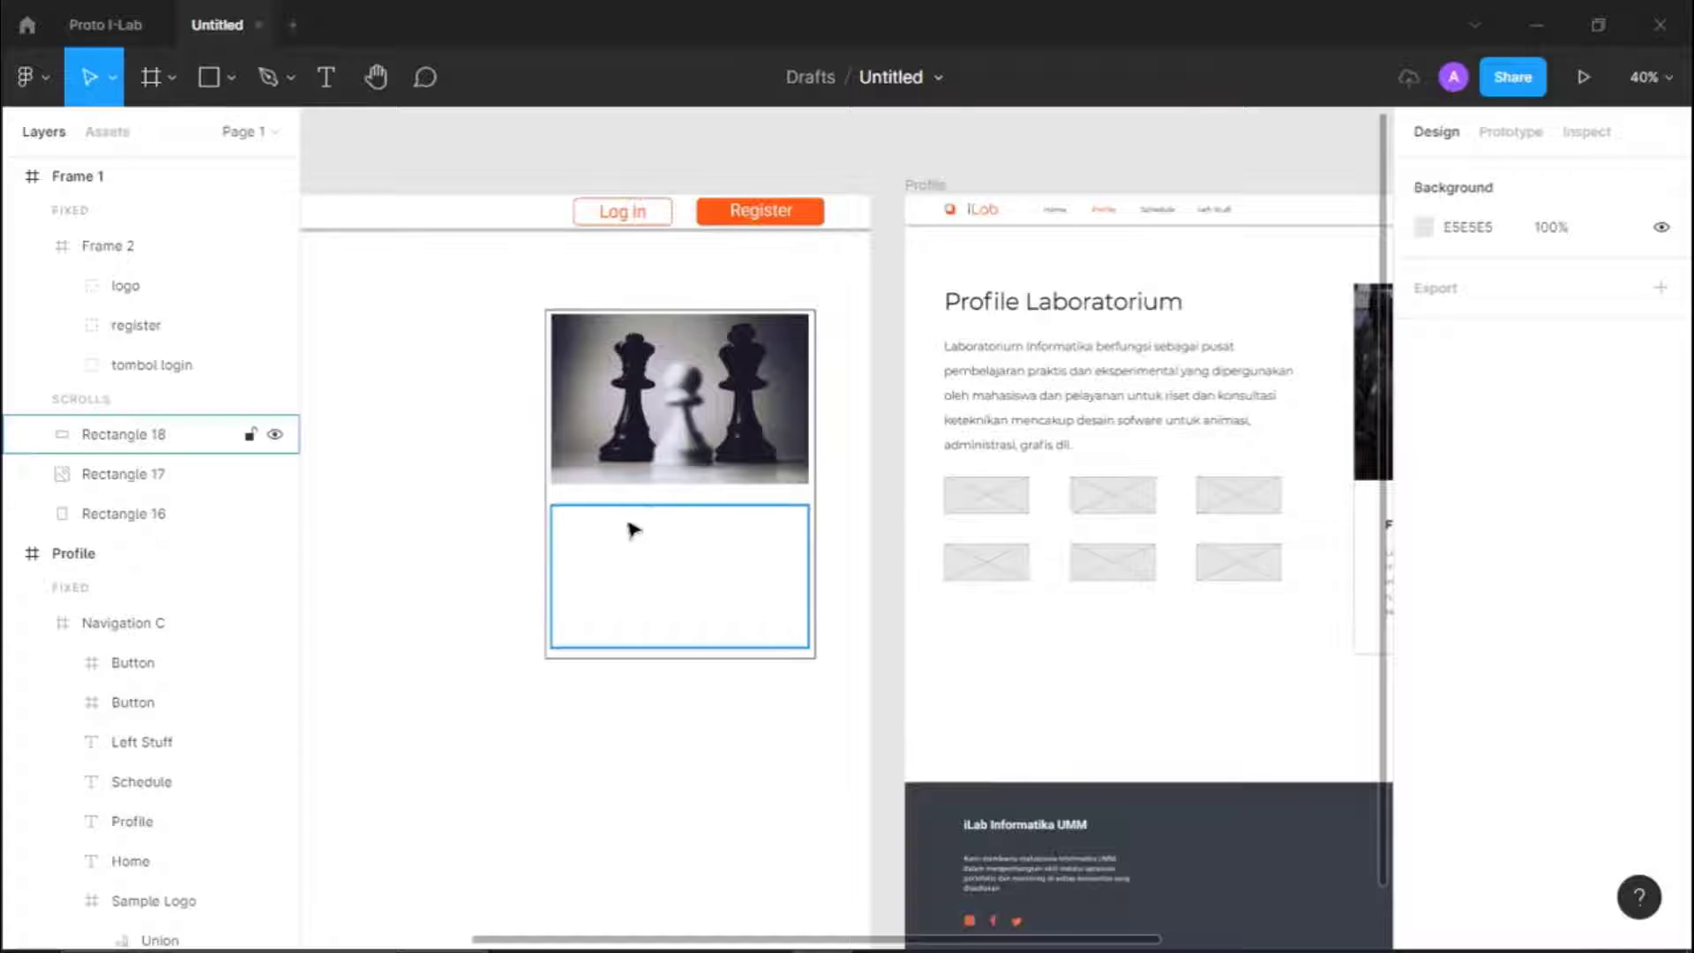
Add the text "judul" near the upper edge of the card's lower rectangle
click(323, 76)
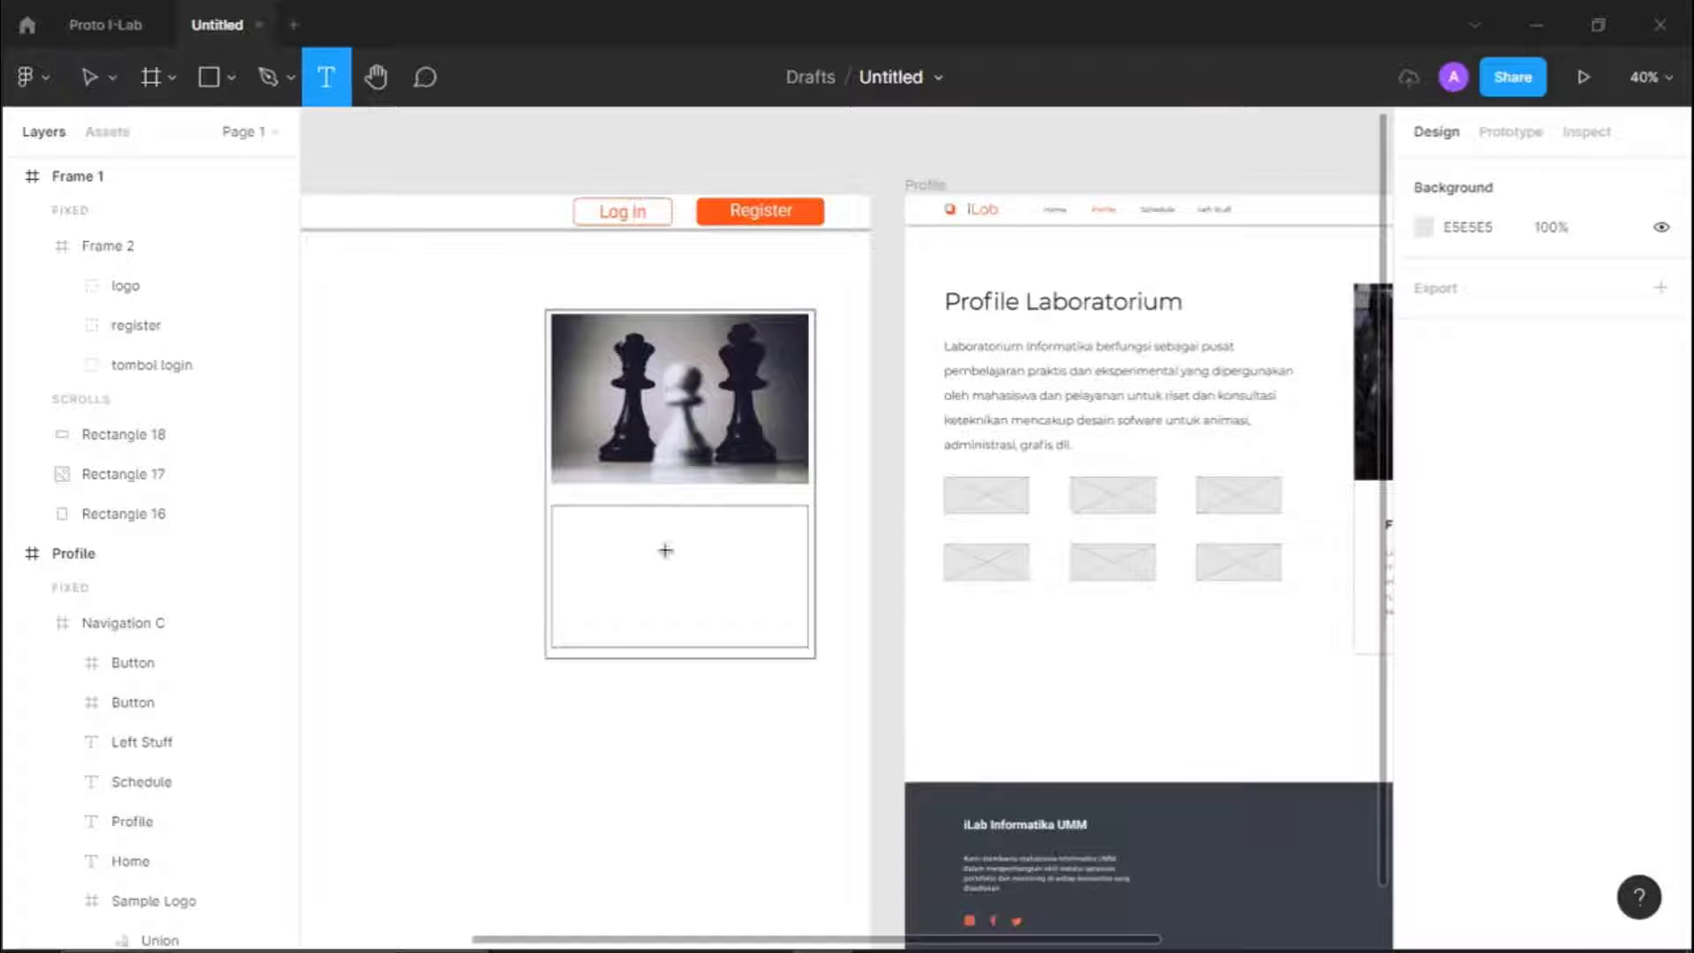
click(589, 541)
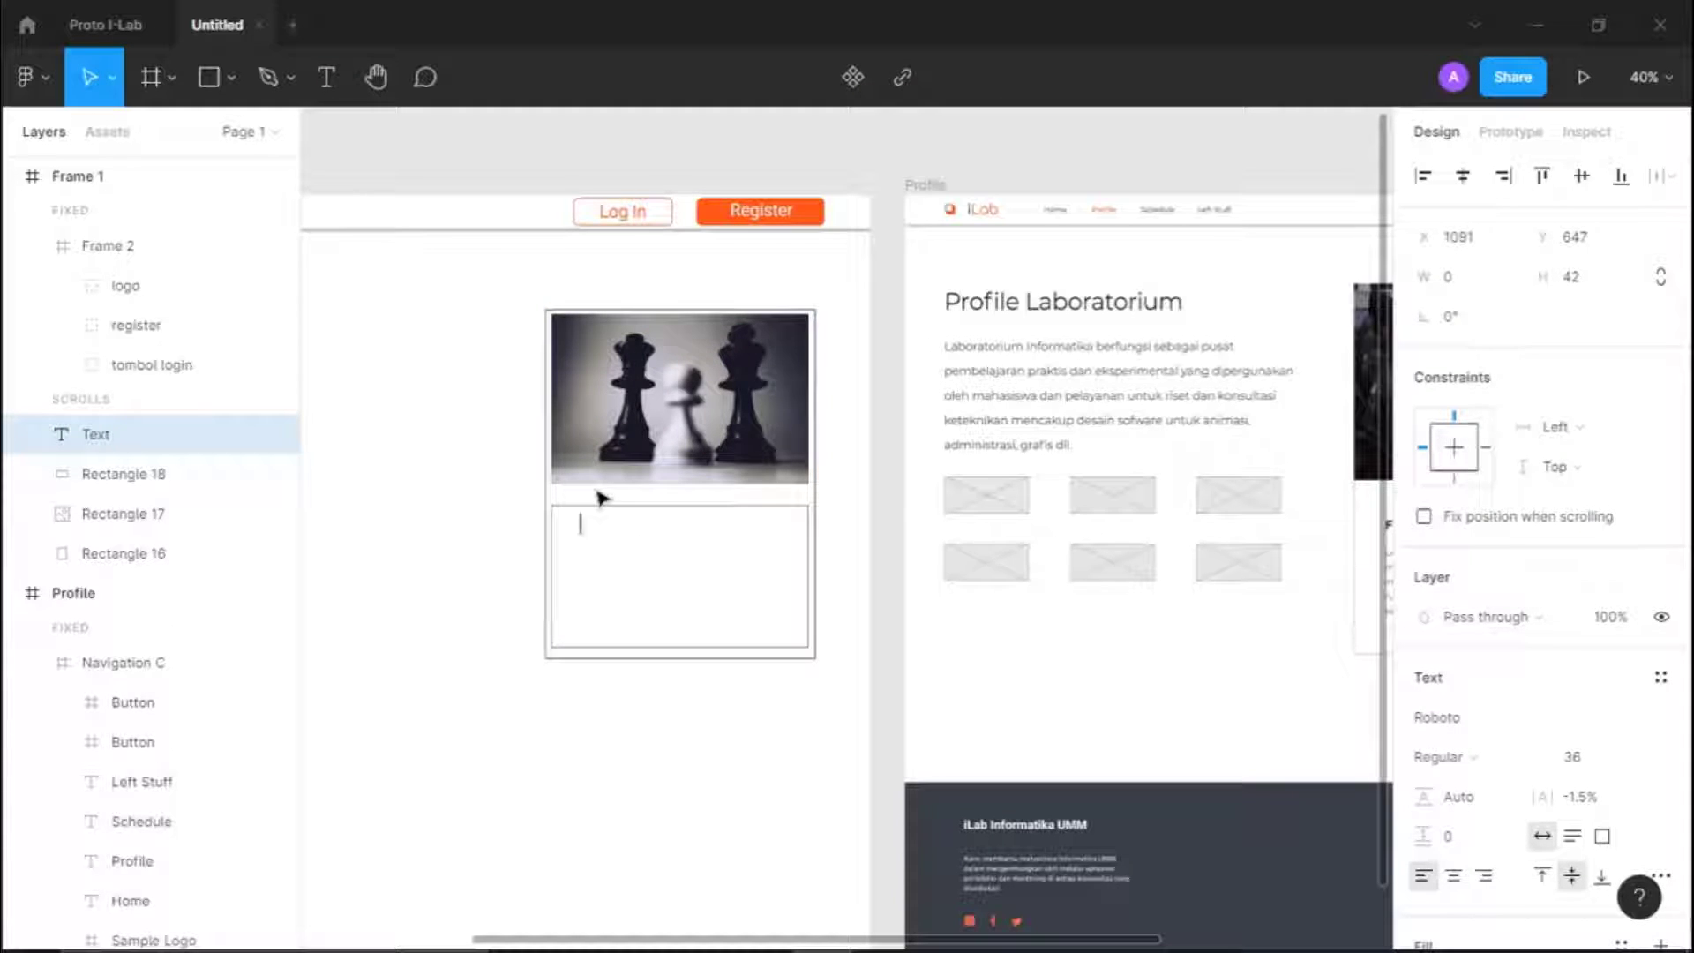
text(judul)
key(Escape)
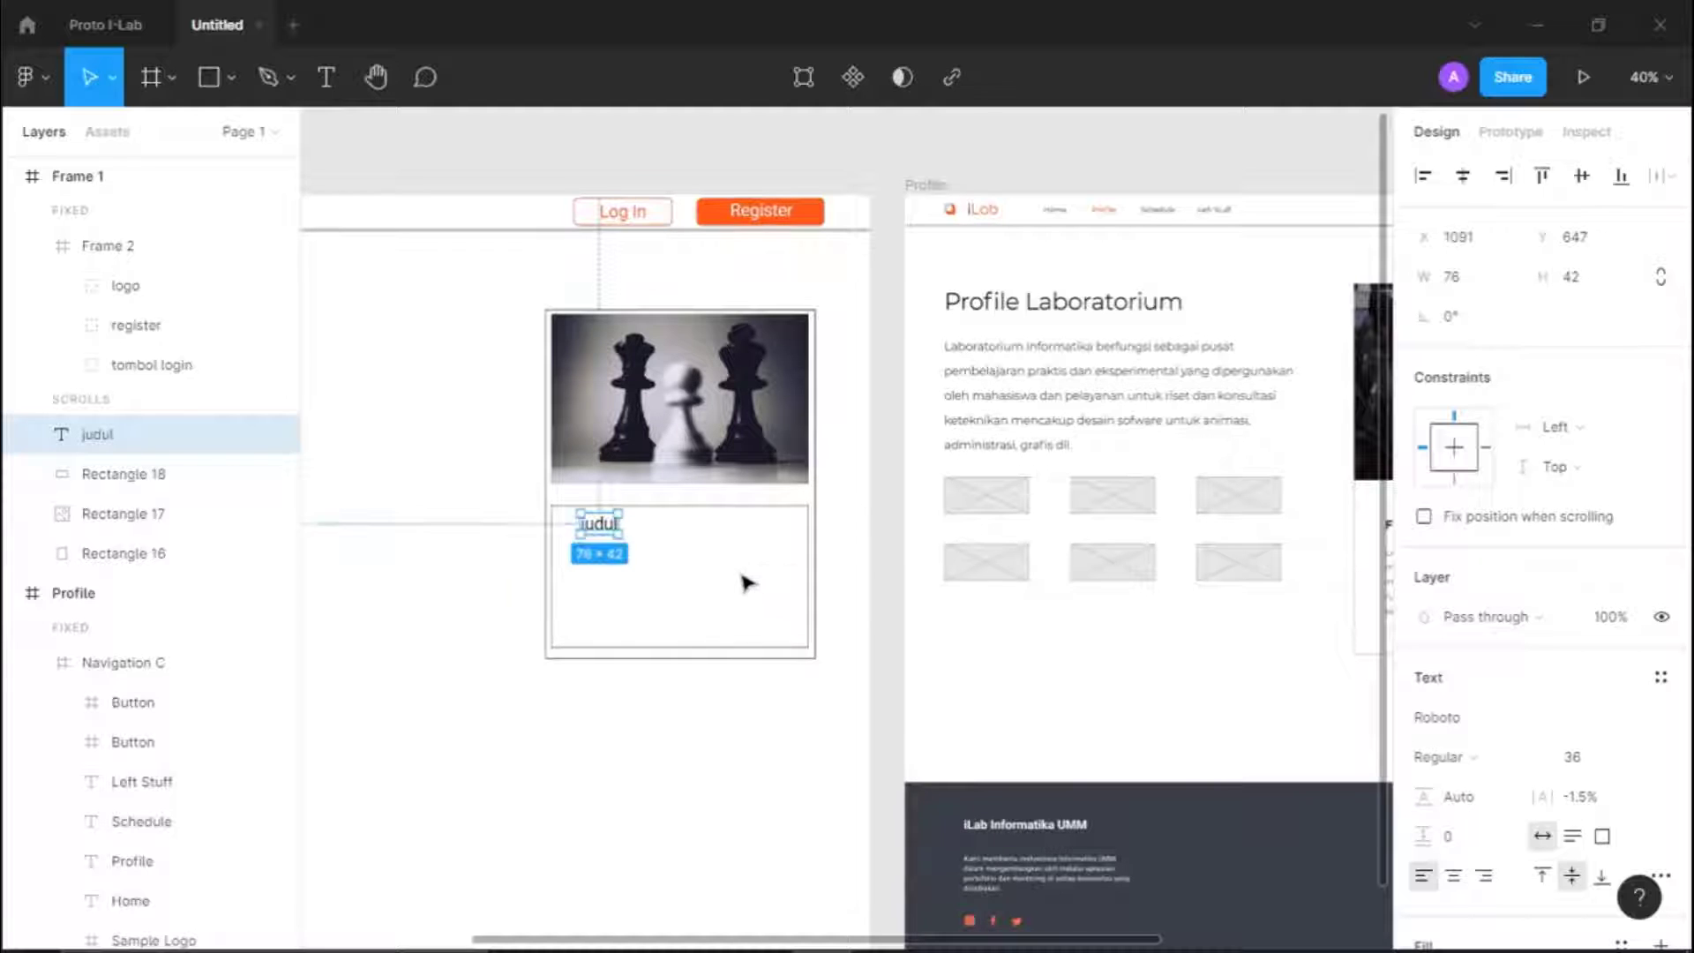
Add a text box about 443 × 174 px below "judul" in the card reading "isi konten" and, on a second line, "bla bla bla bla"
click(320, 77)
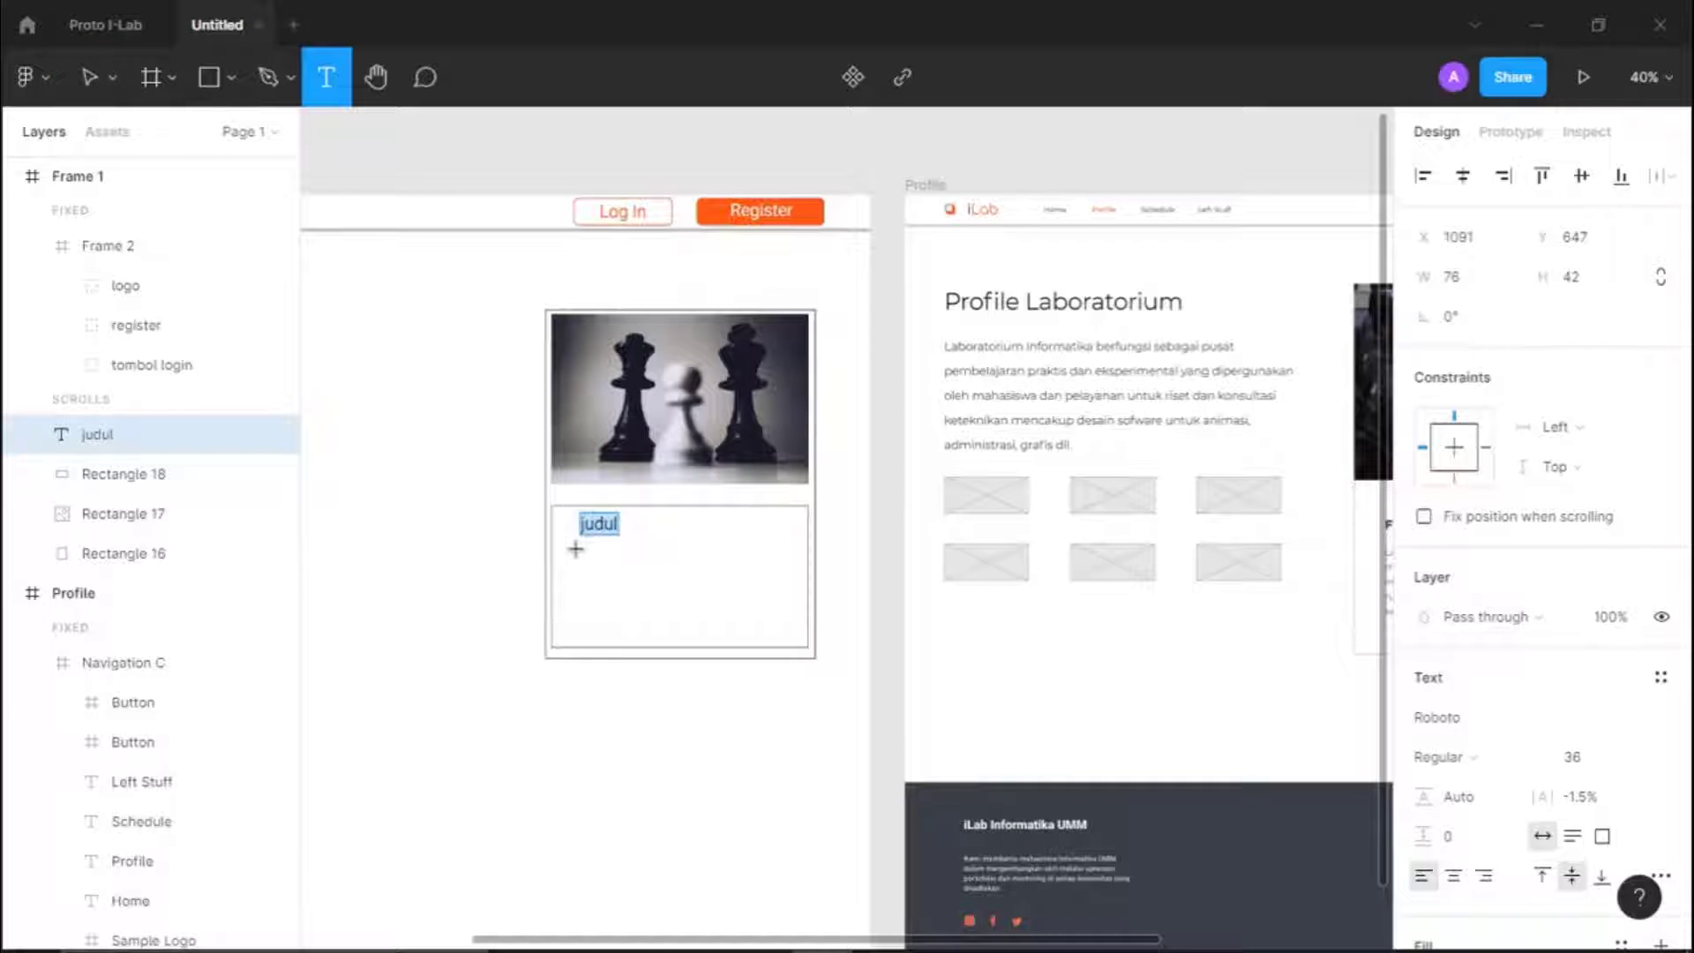
drag(575, 549, 793, 635)
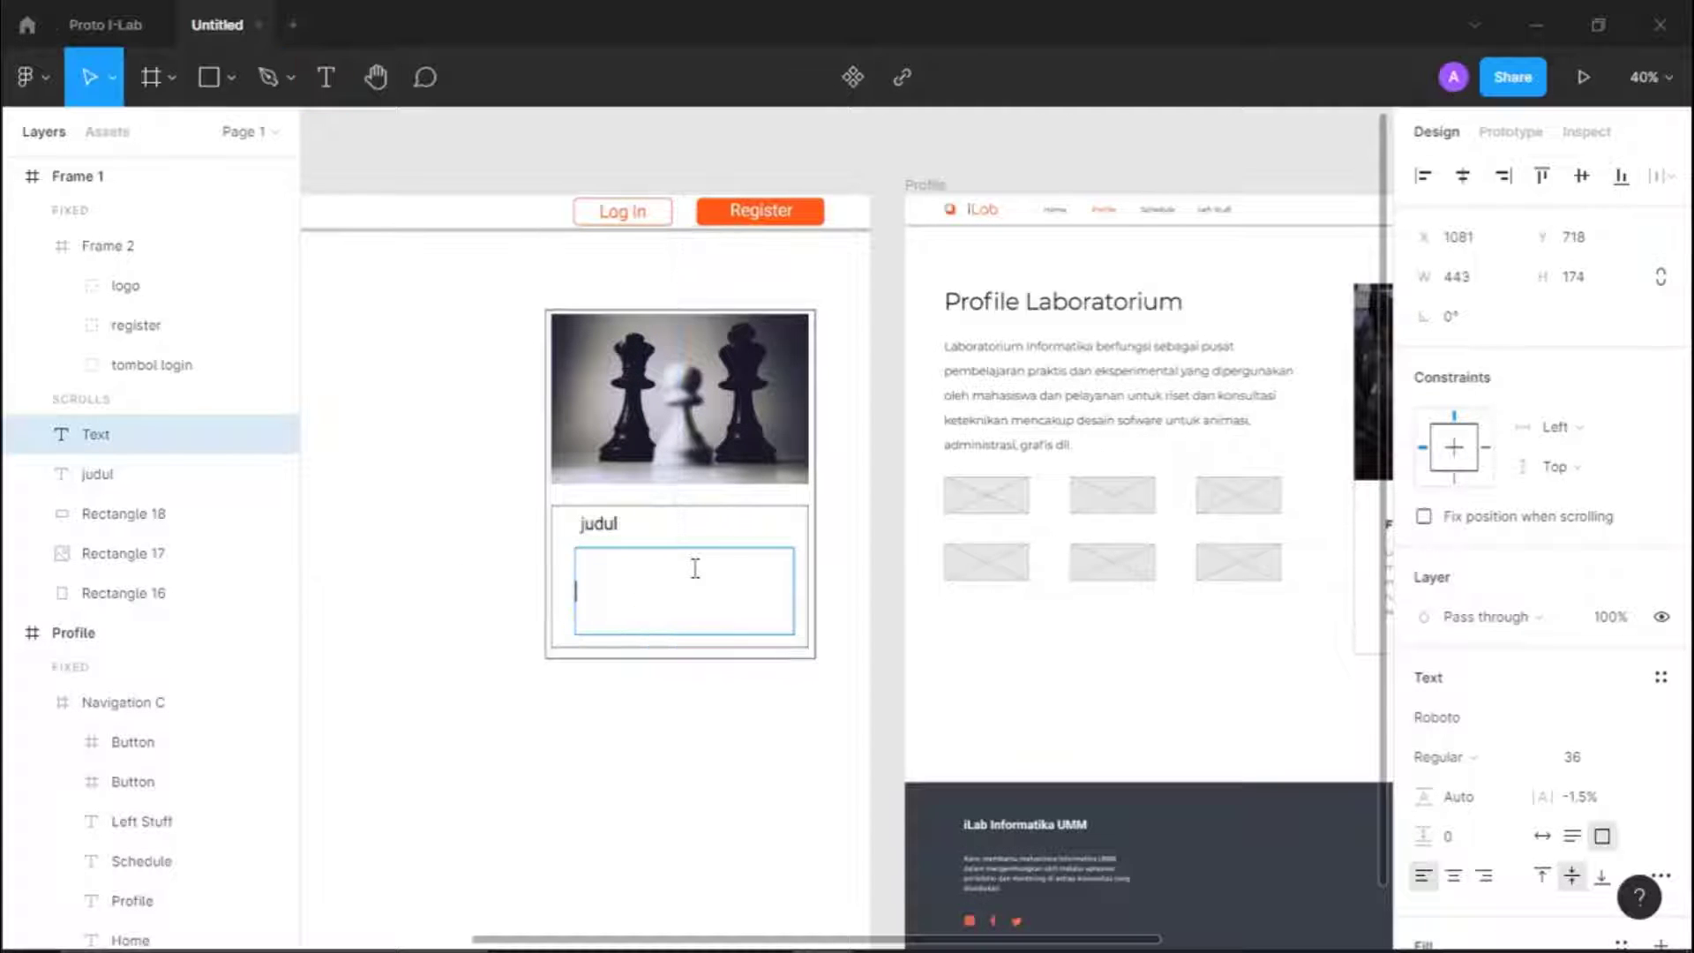
text(isi kon)
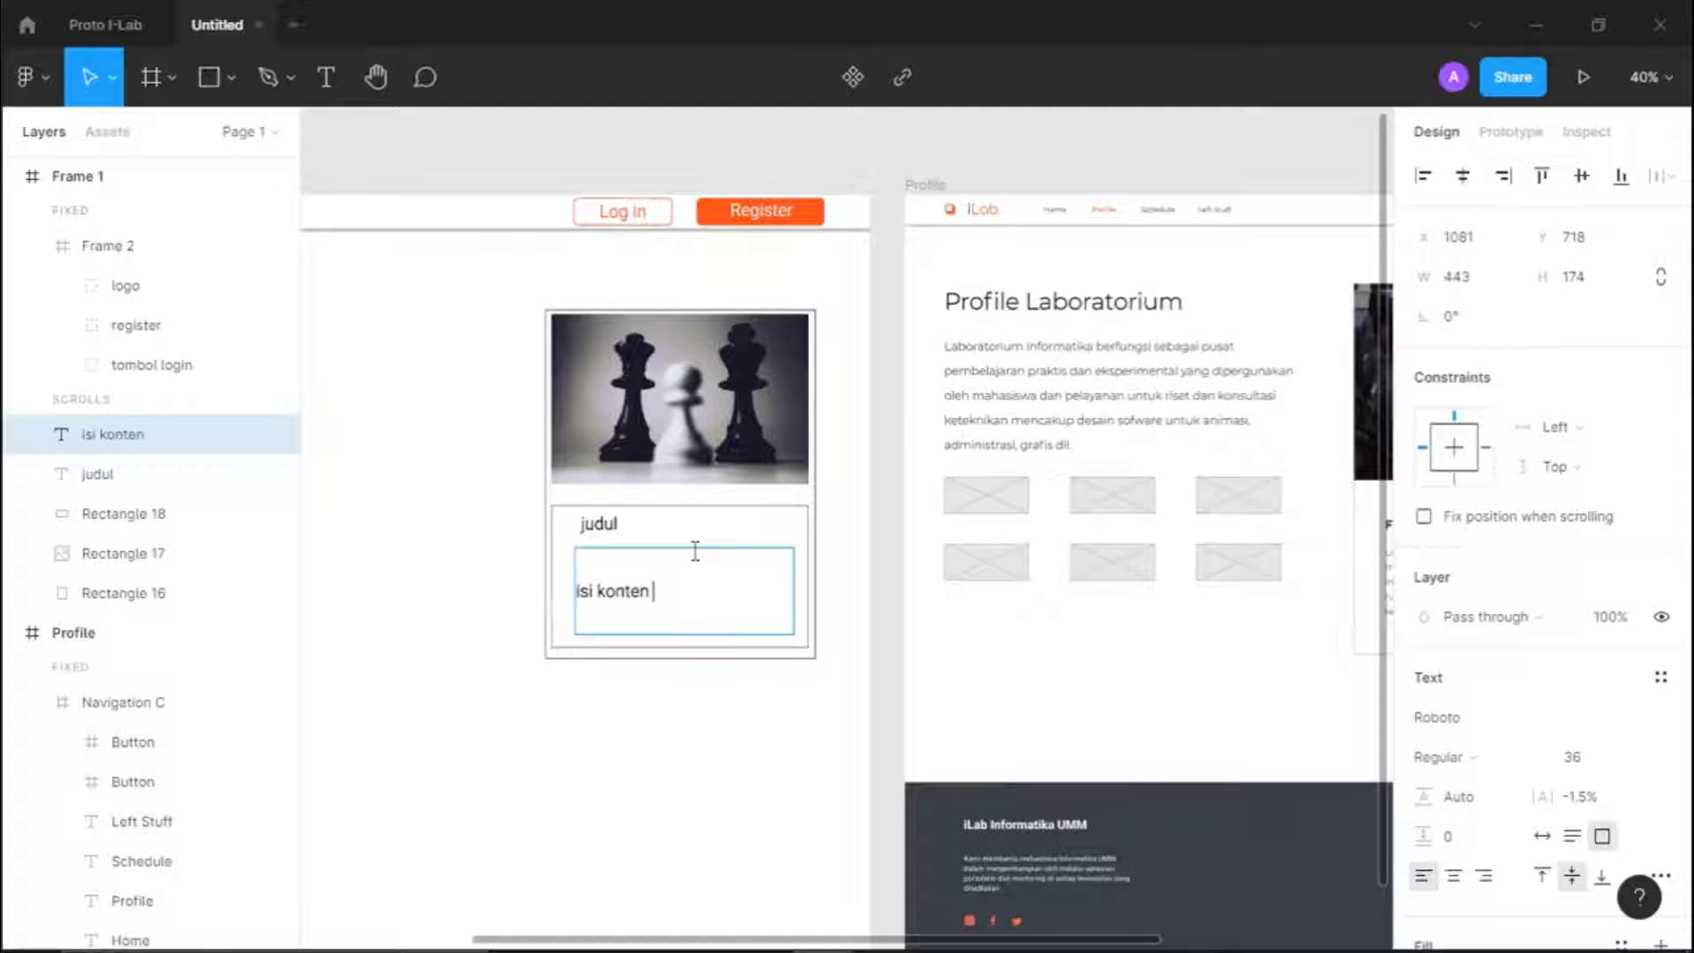
text(ten)
key(Return)
text(bla b)
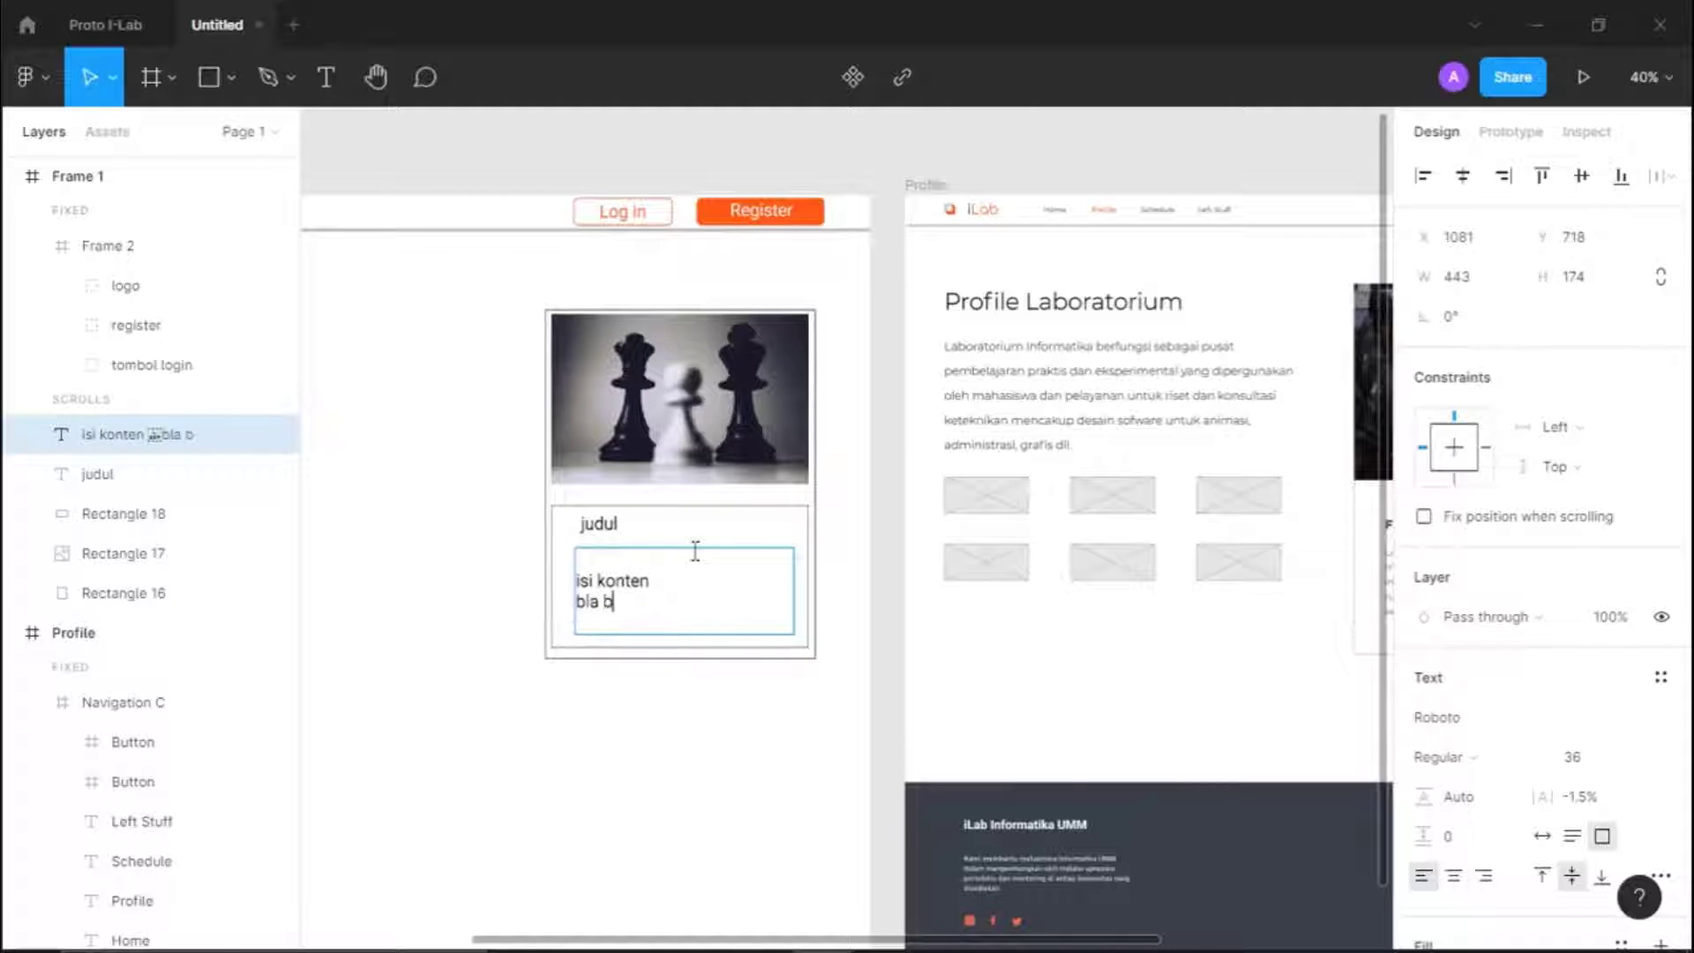
text(la bla bla)
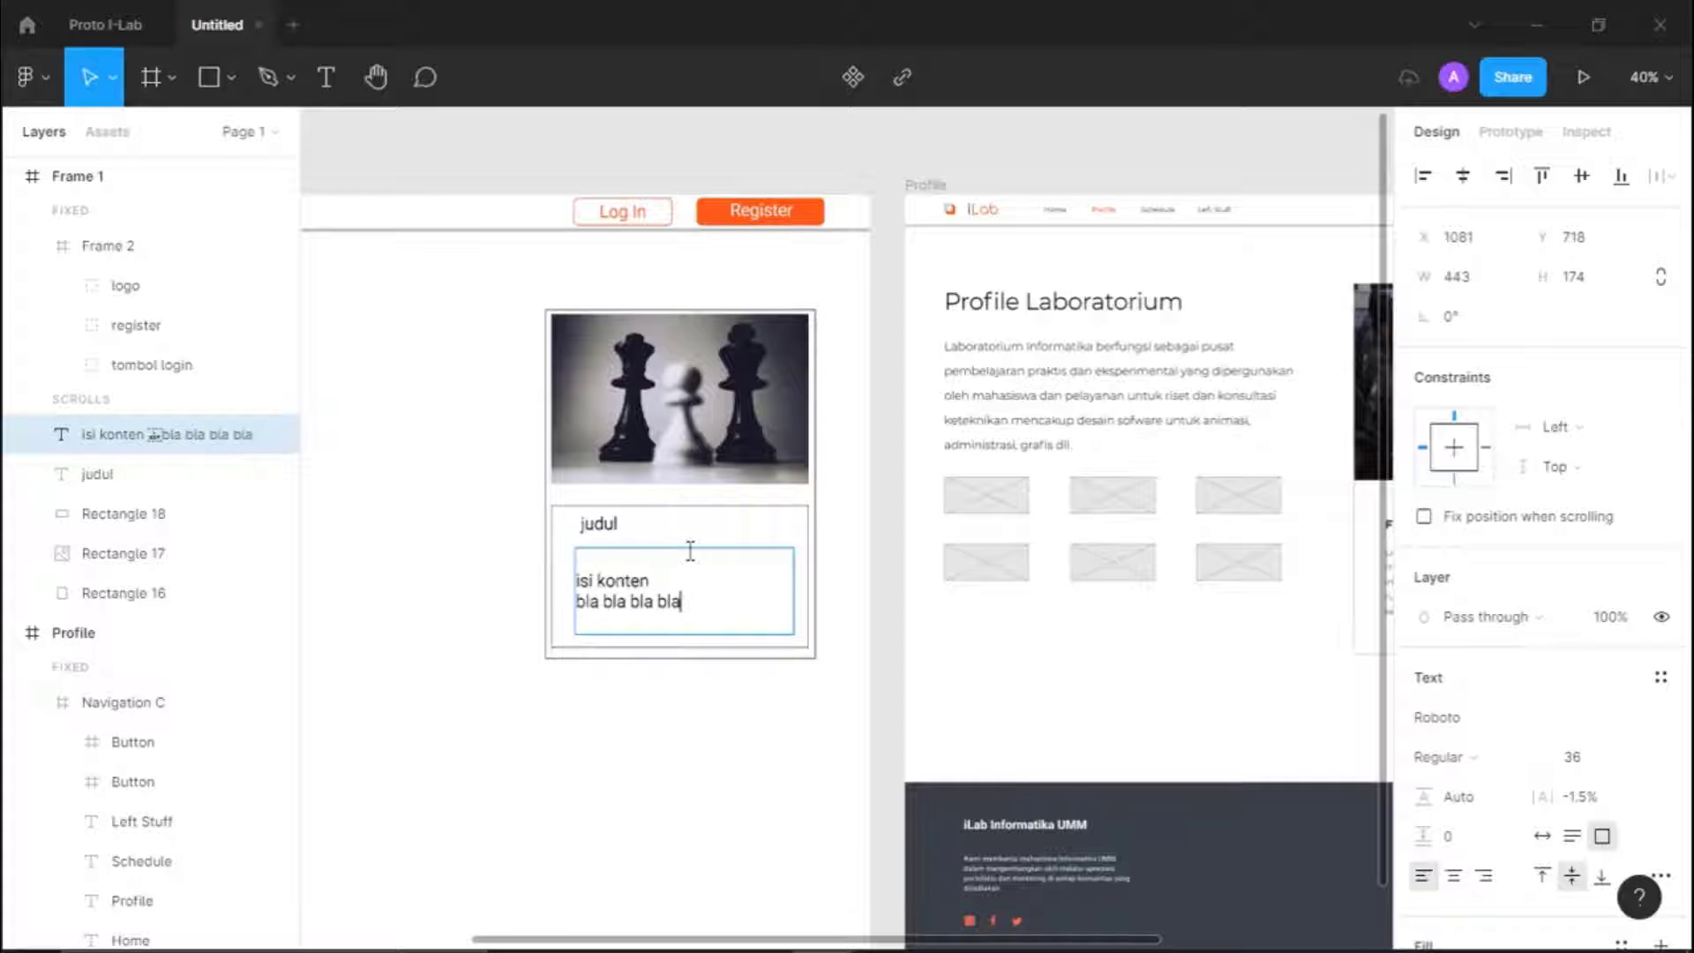
click(712, 713)
Try right alignment on the "isi konten" text and set it back to left alignment
double_click(695, 606)
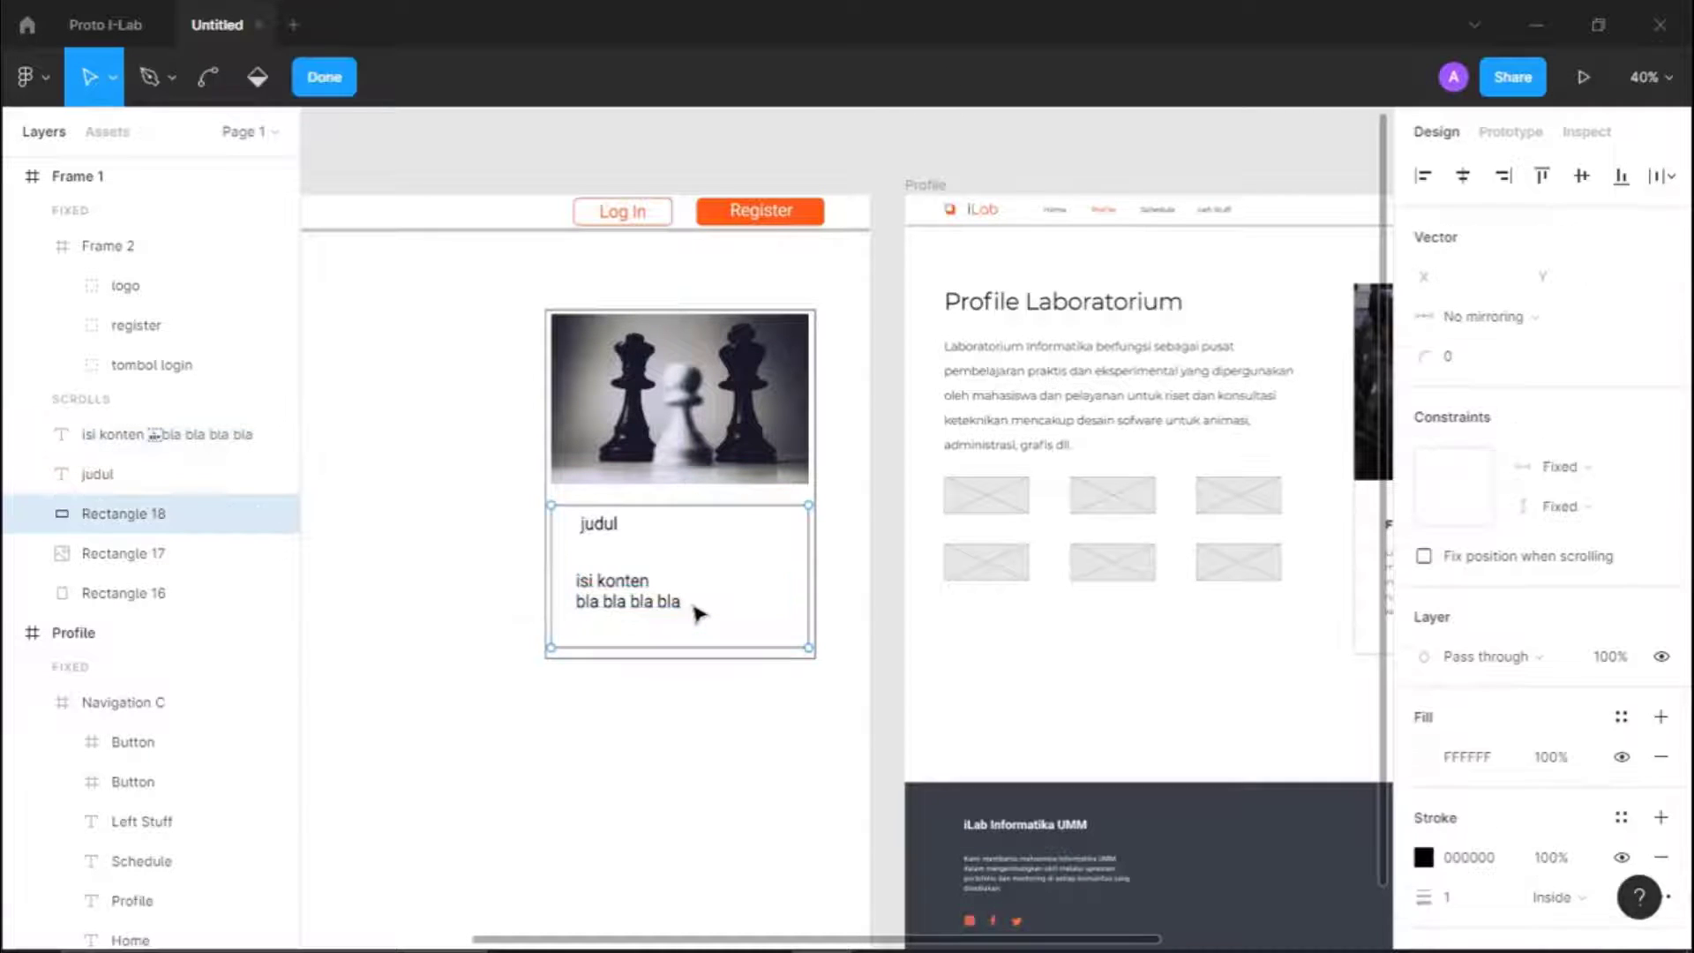
click(675, 607)
double_click(671, 605)
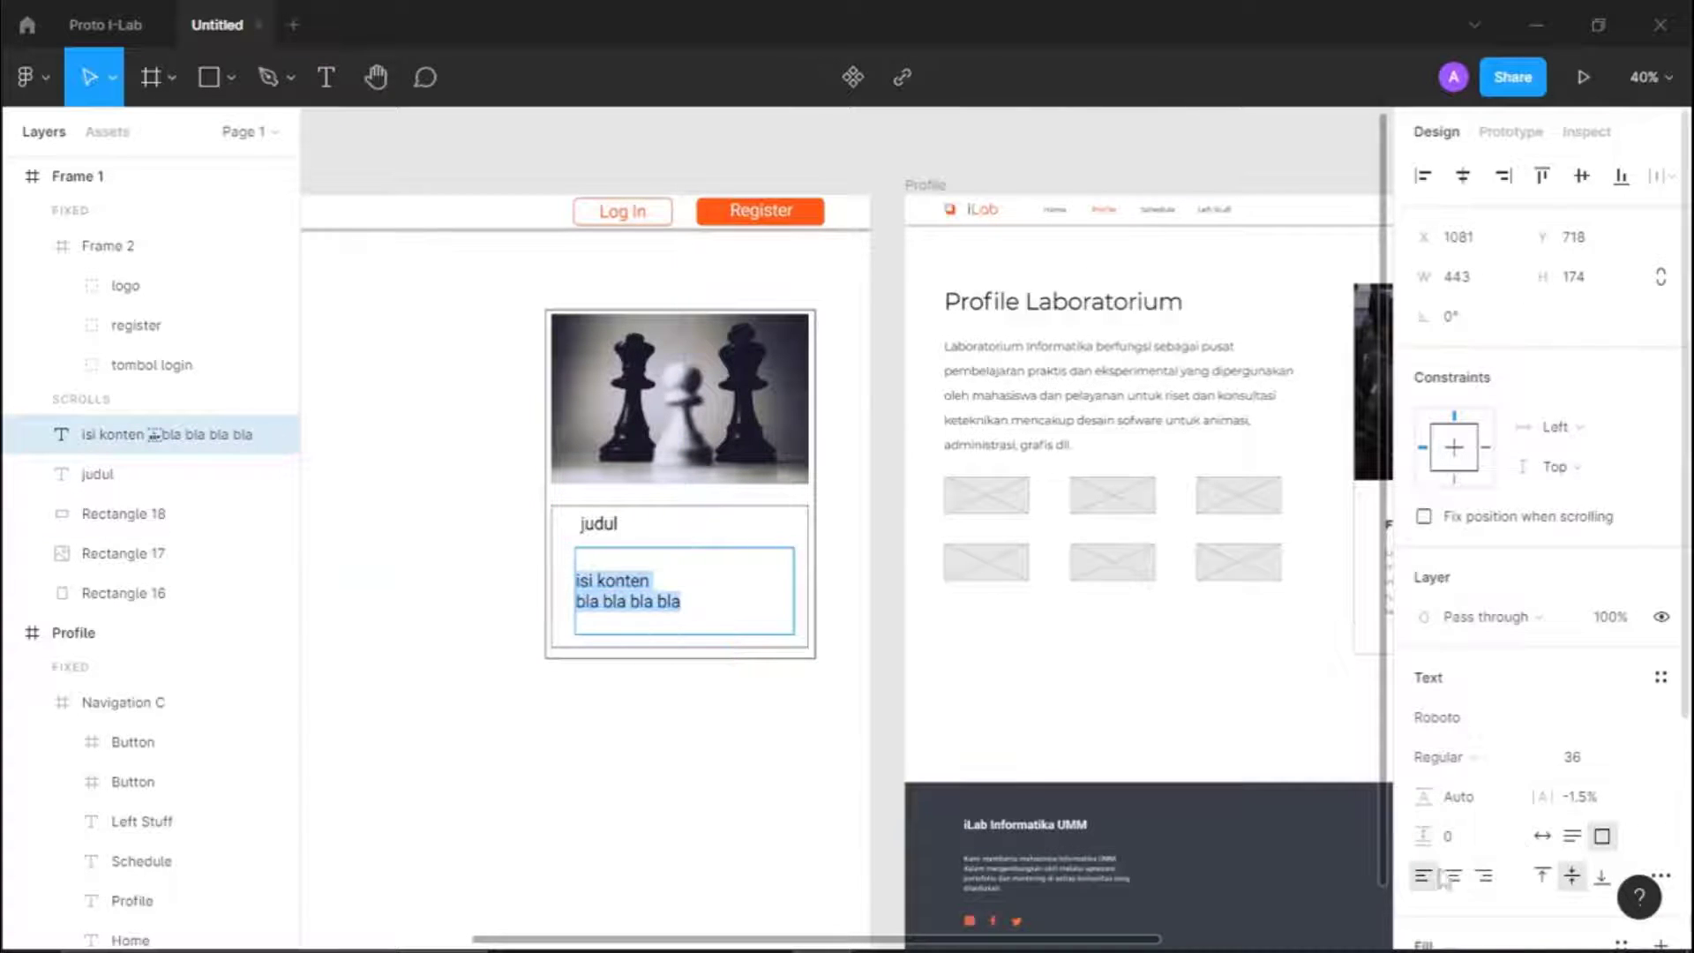
click(1482, 876)
click(1423, 876)
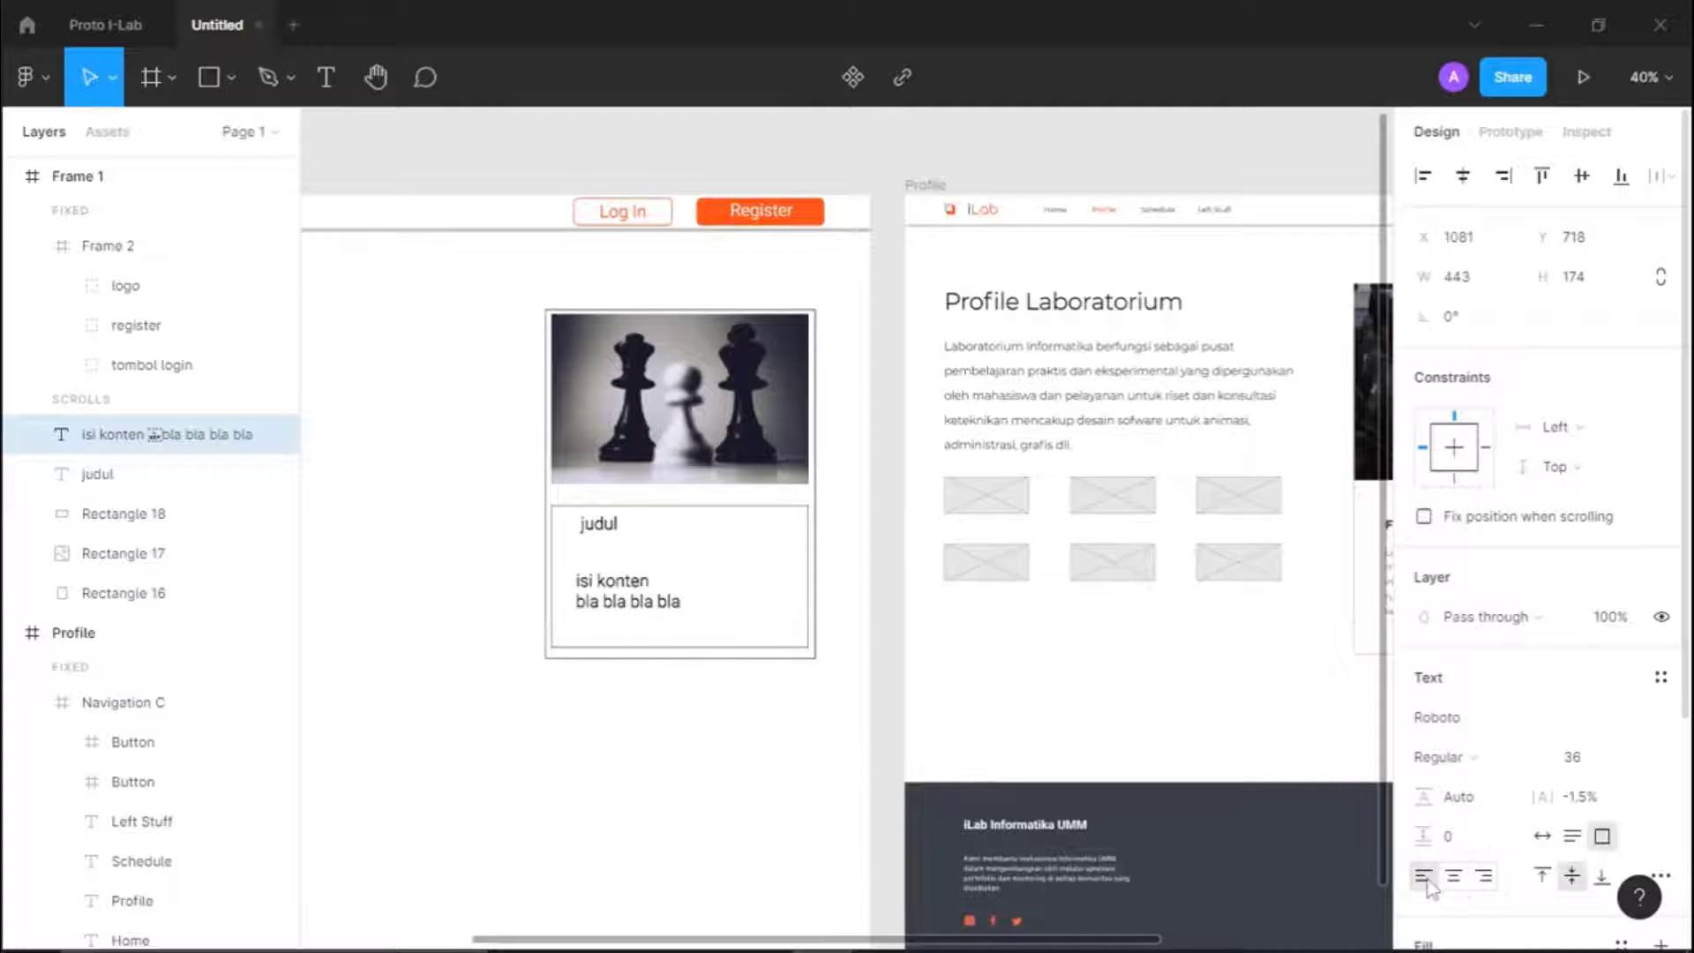
key(Return)
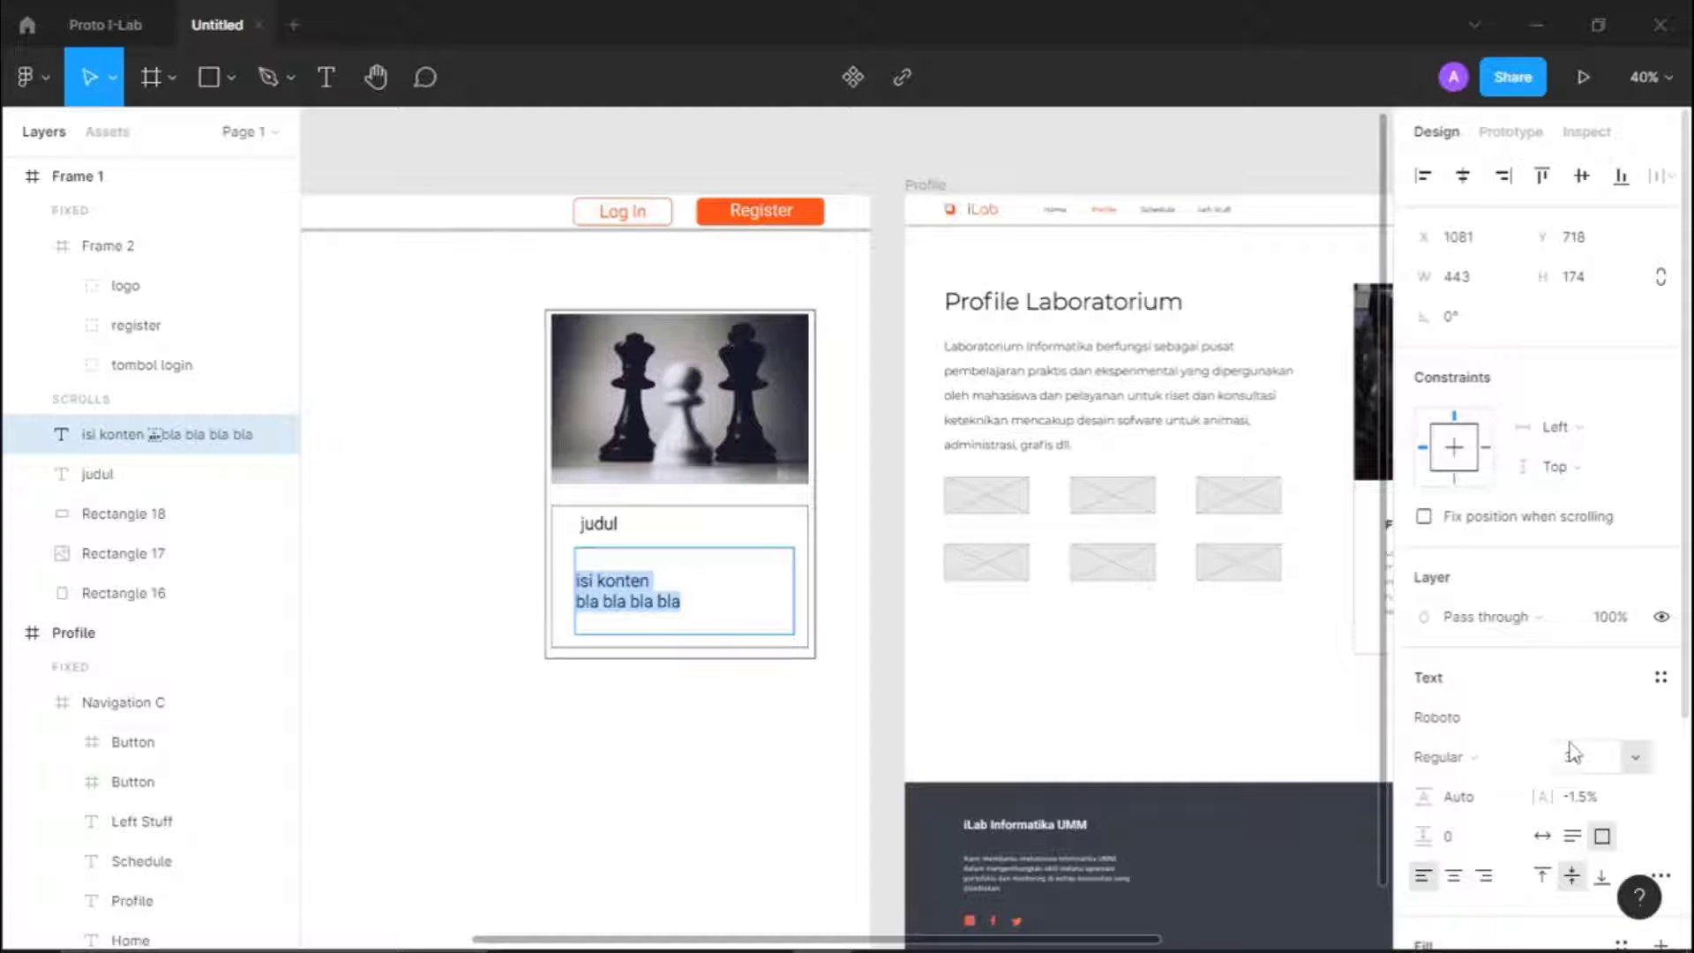
scroll(1569, 751, down, 4)
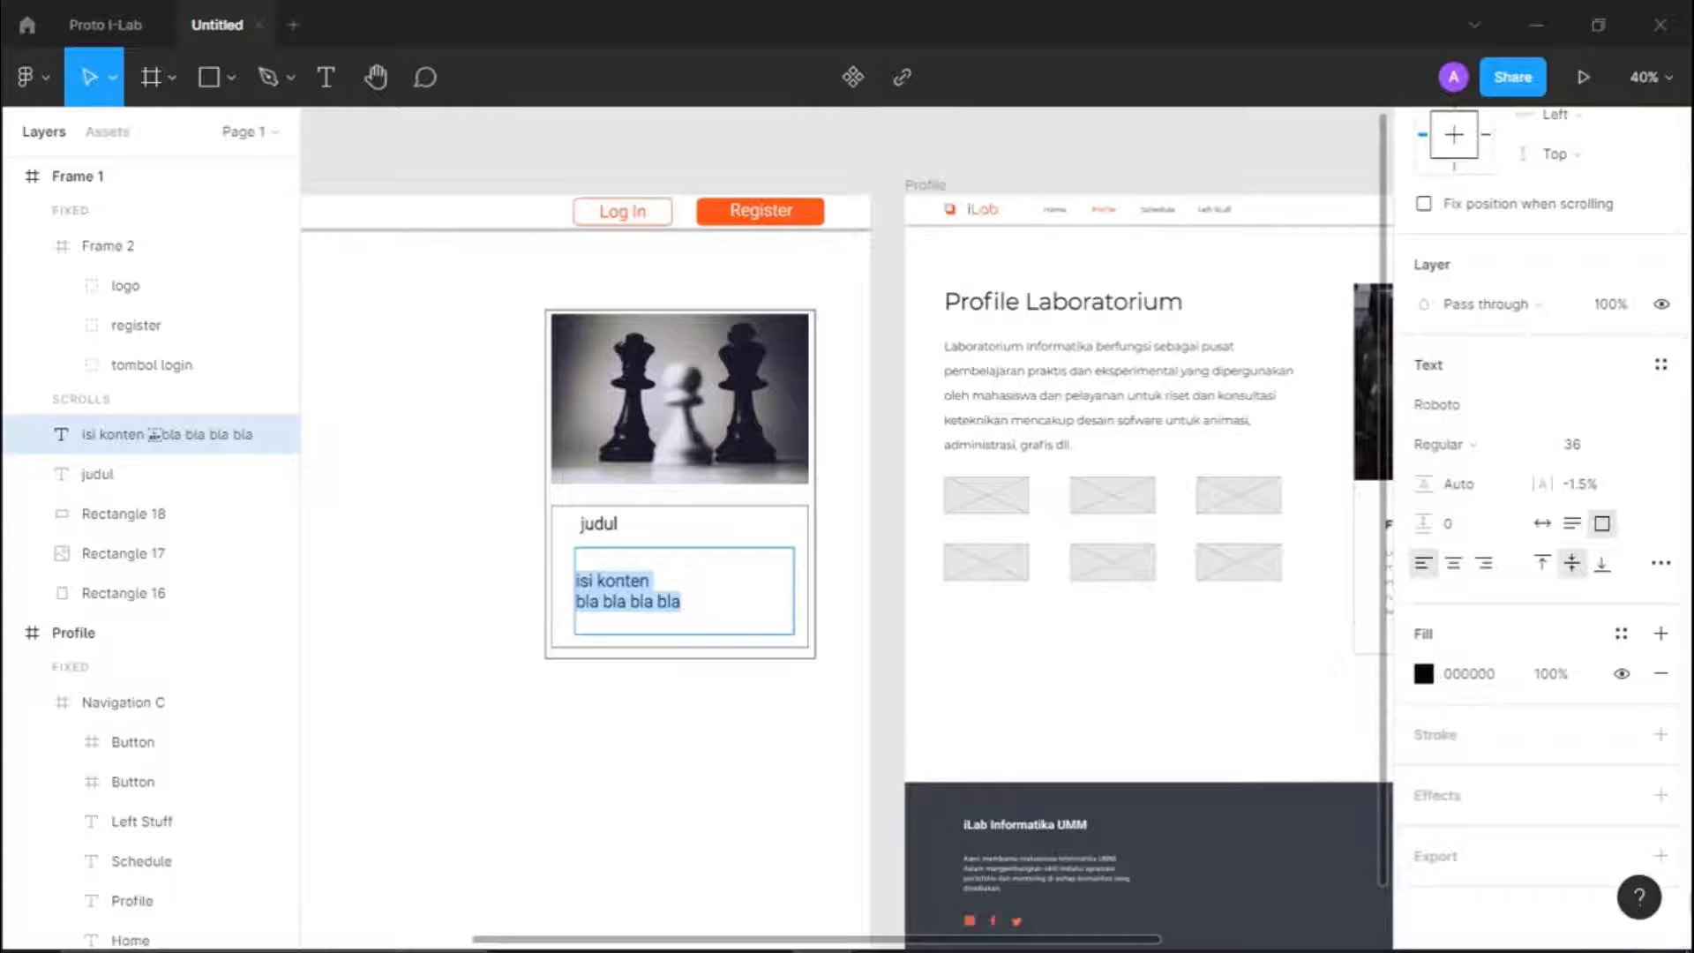
key(Escape)
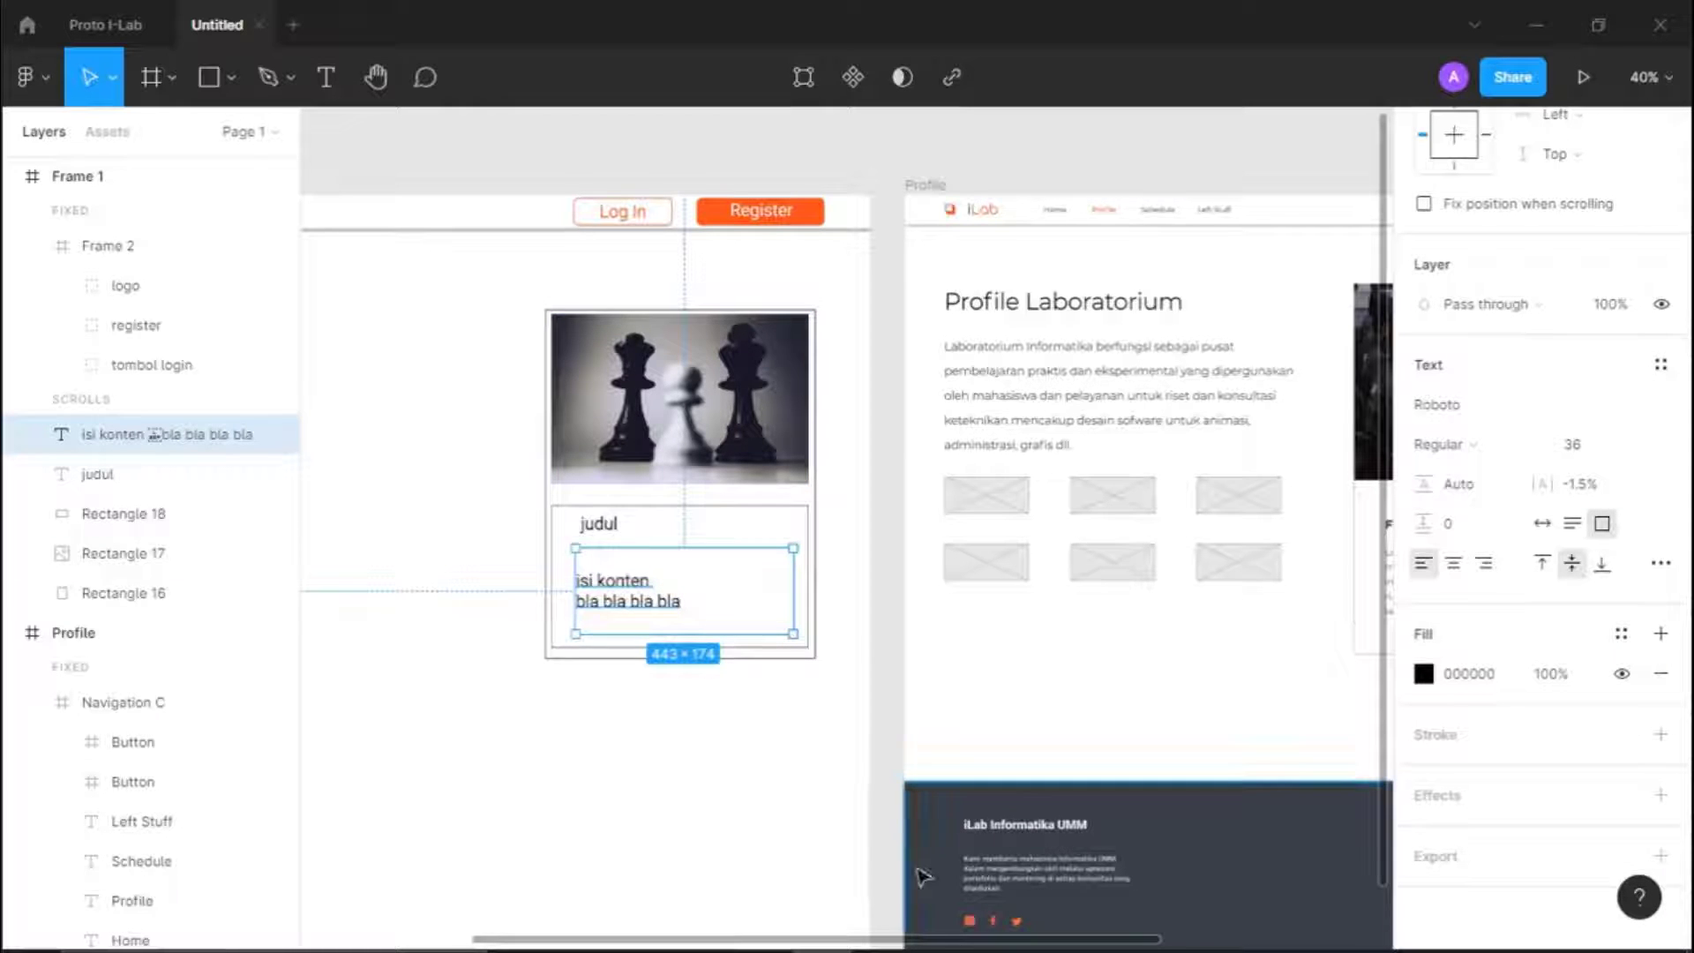
Compare the card with the Profile frame's card and hide the stroke of the rectangle behind the card's title and description
scroll(1047, 718, right, 5)
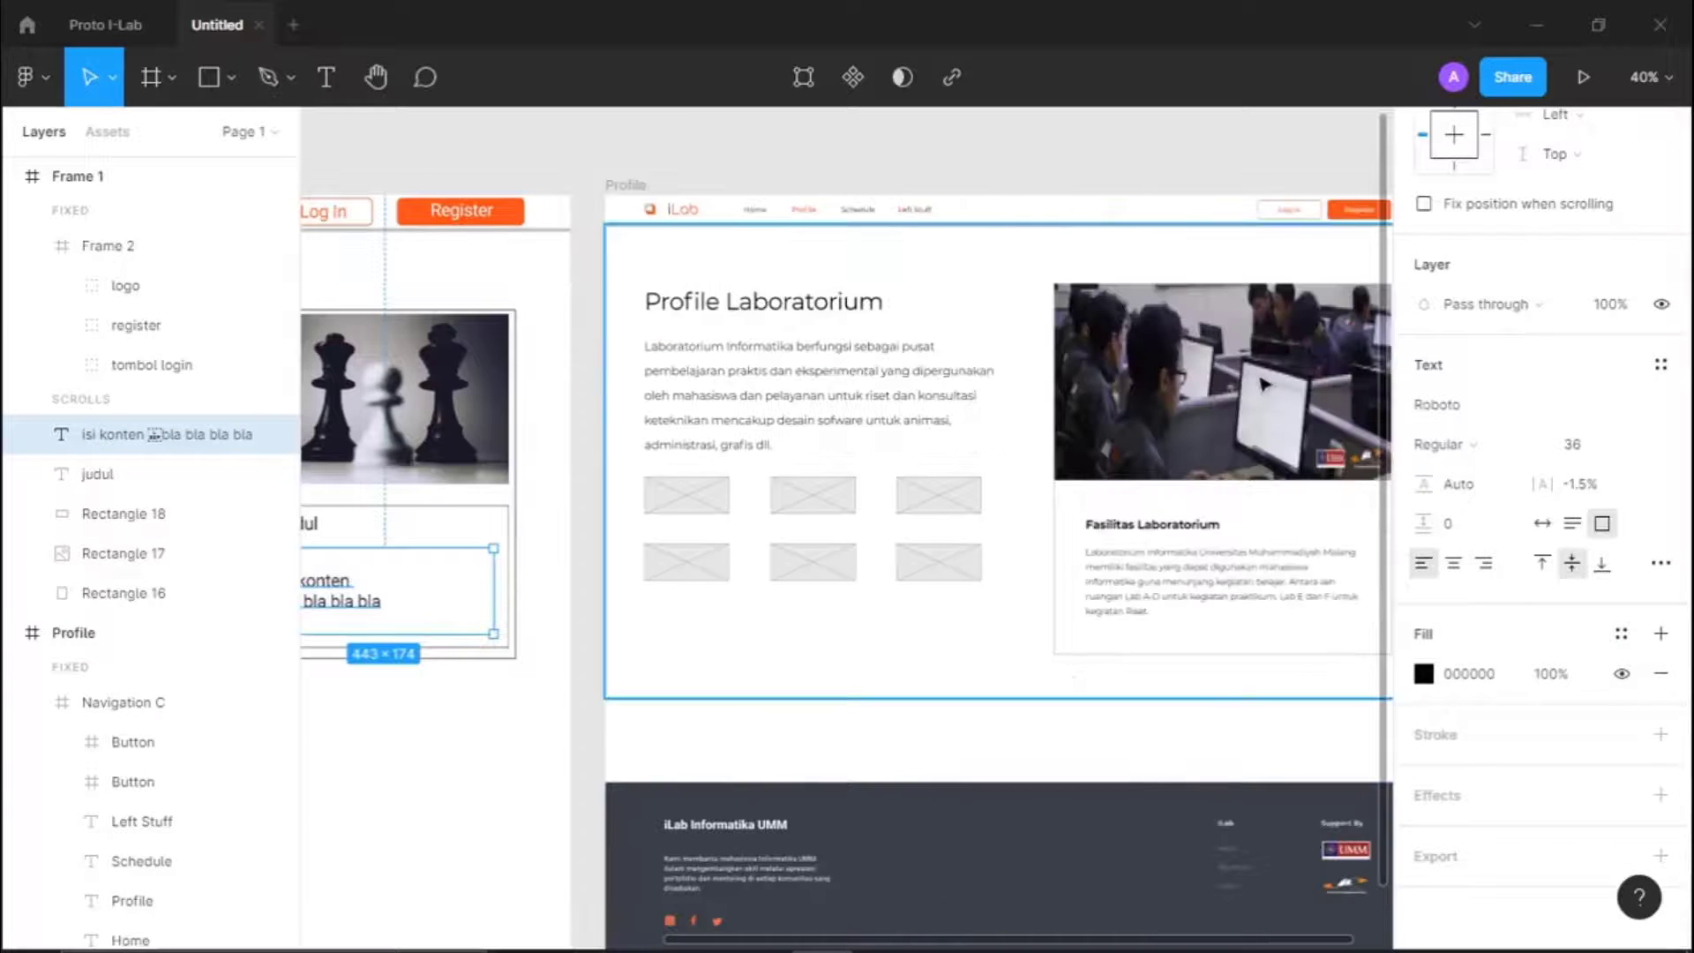
scroll(1058, 584, left, 4)
scroll(1056, 584, left, 2)
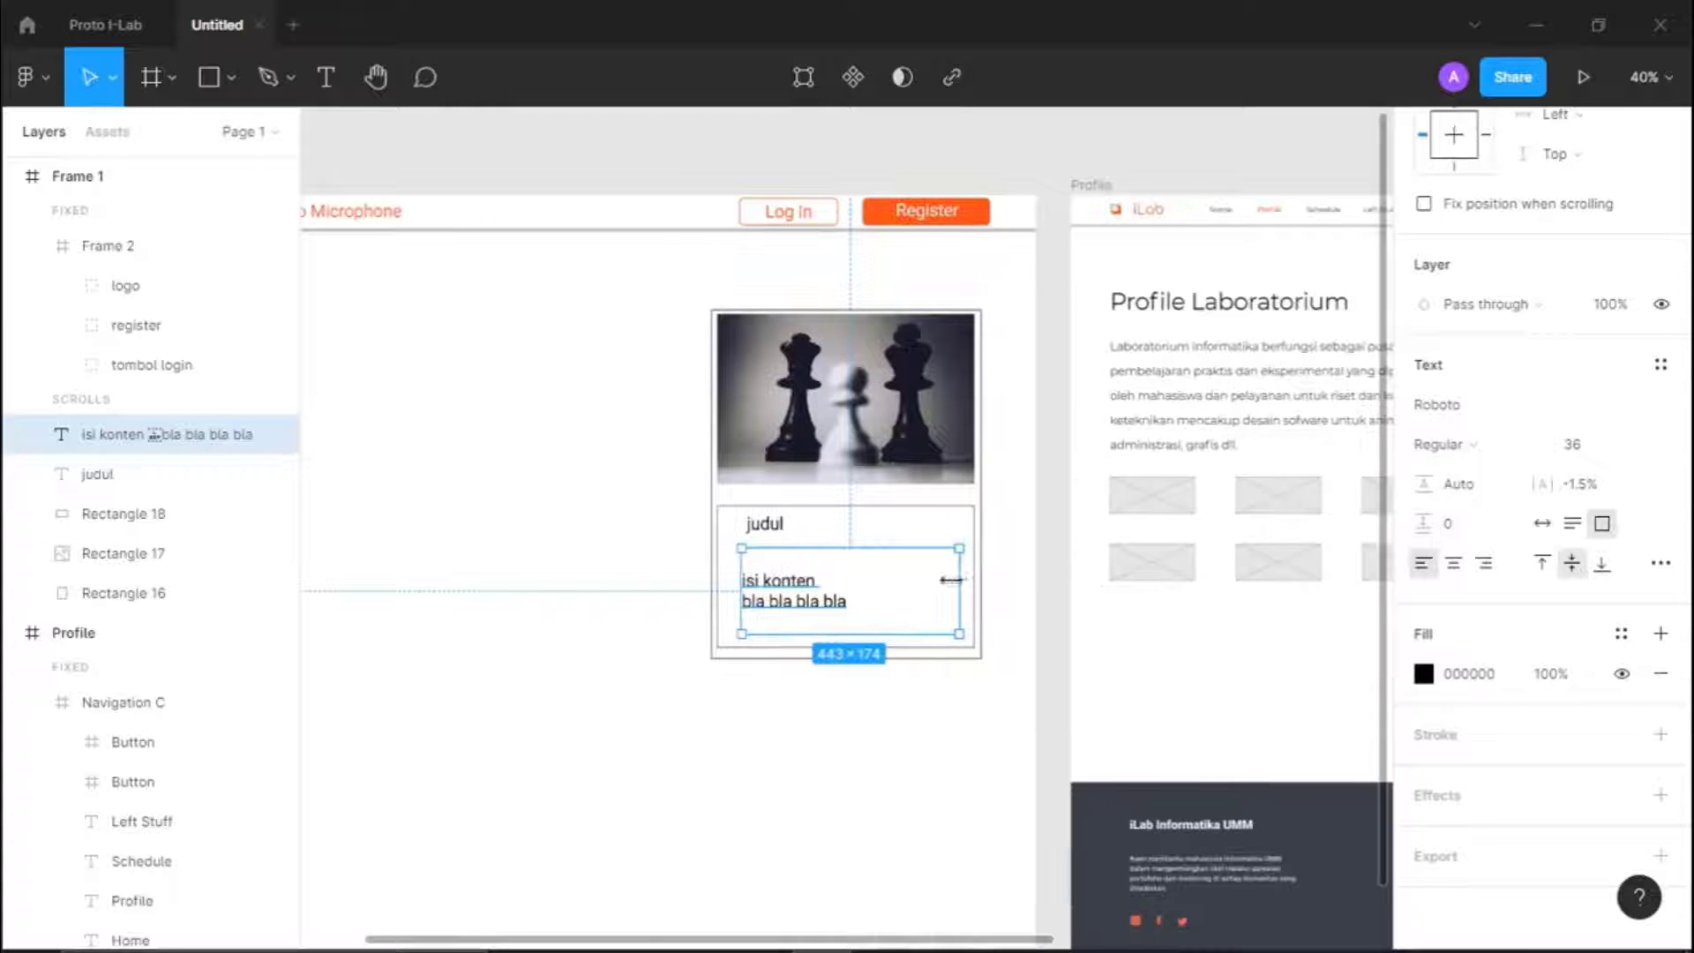
scroll(998, 605, right, 2)
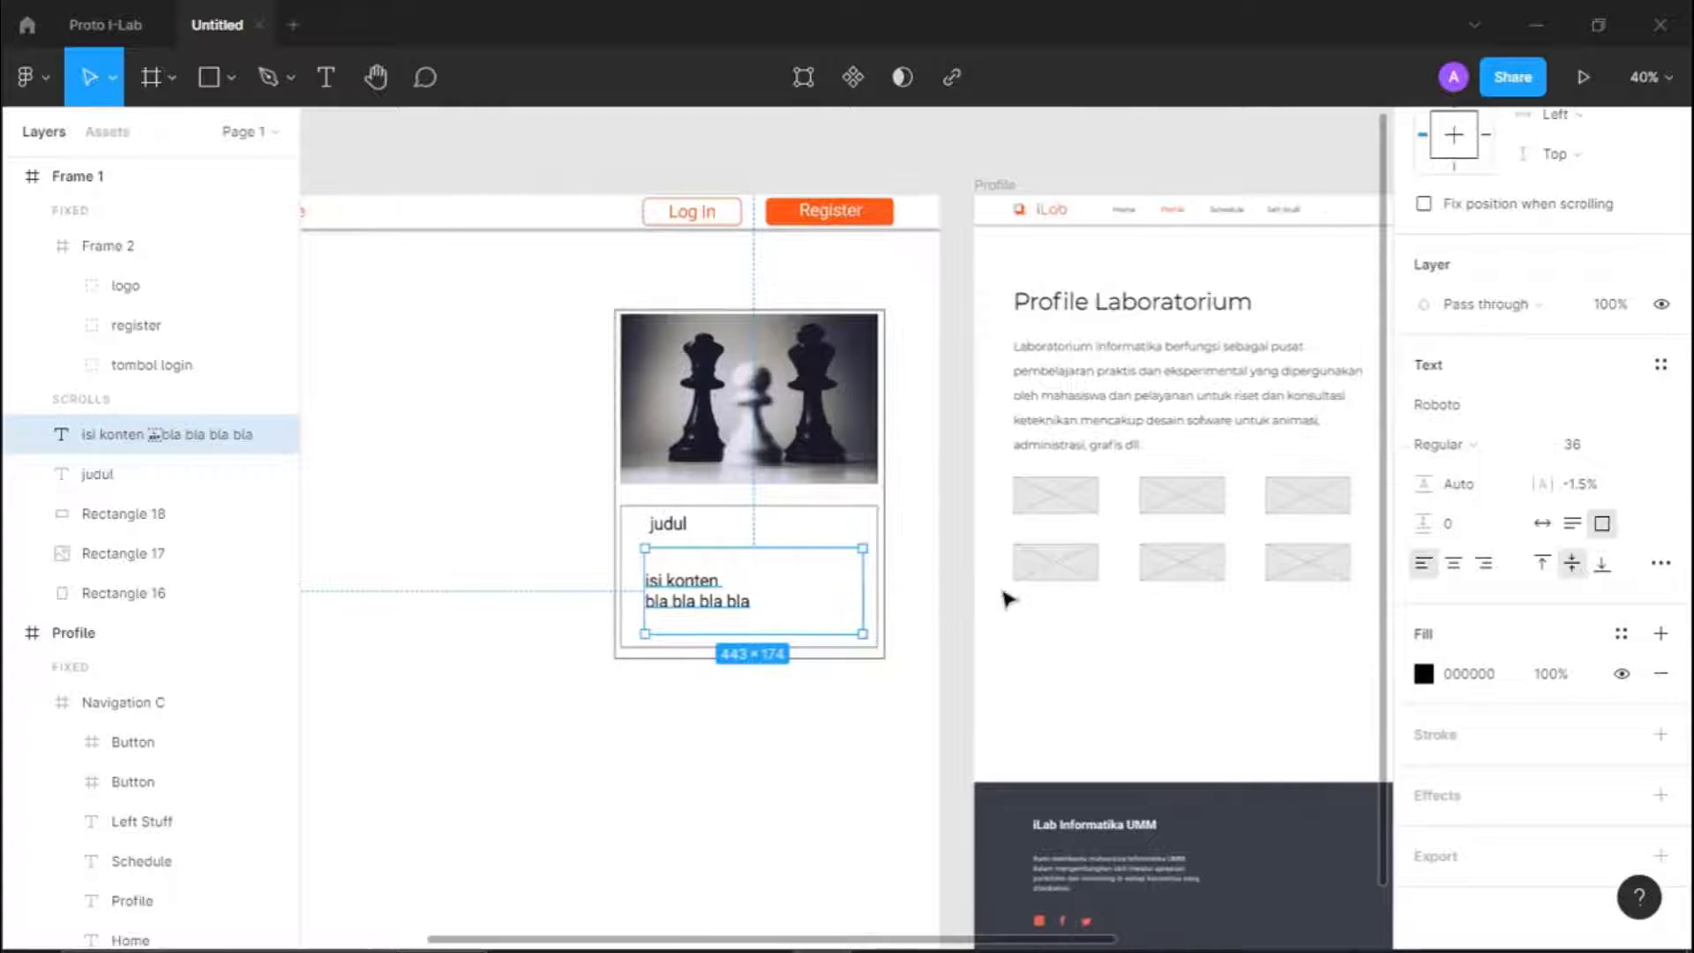
scroll(1266, 382, right, 7)
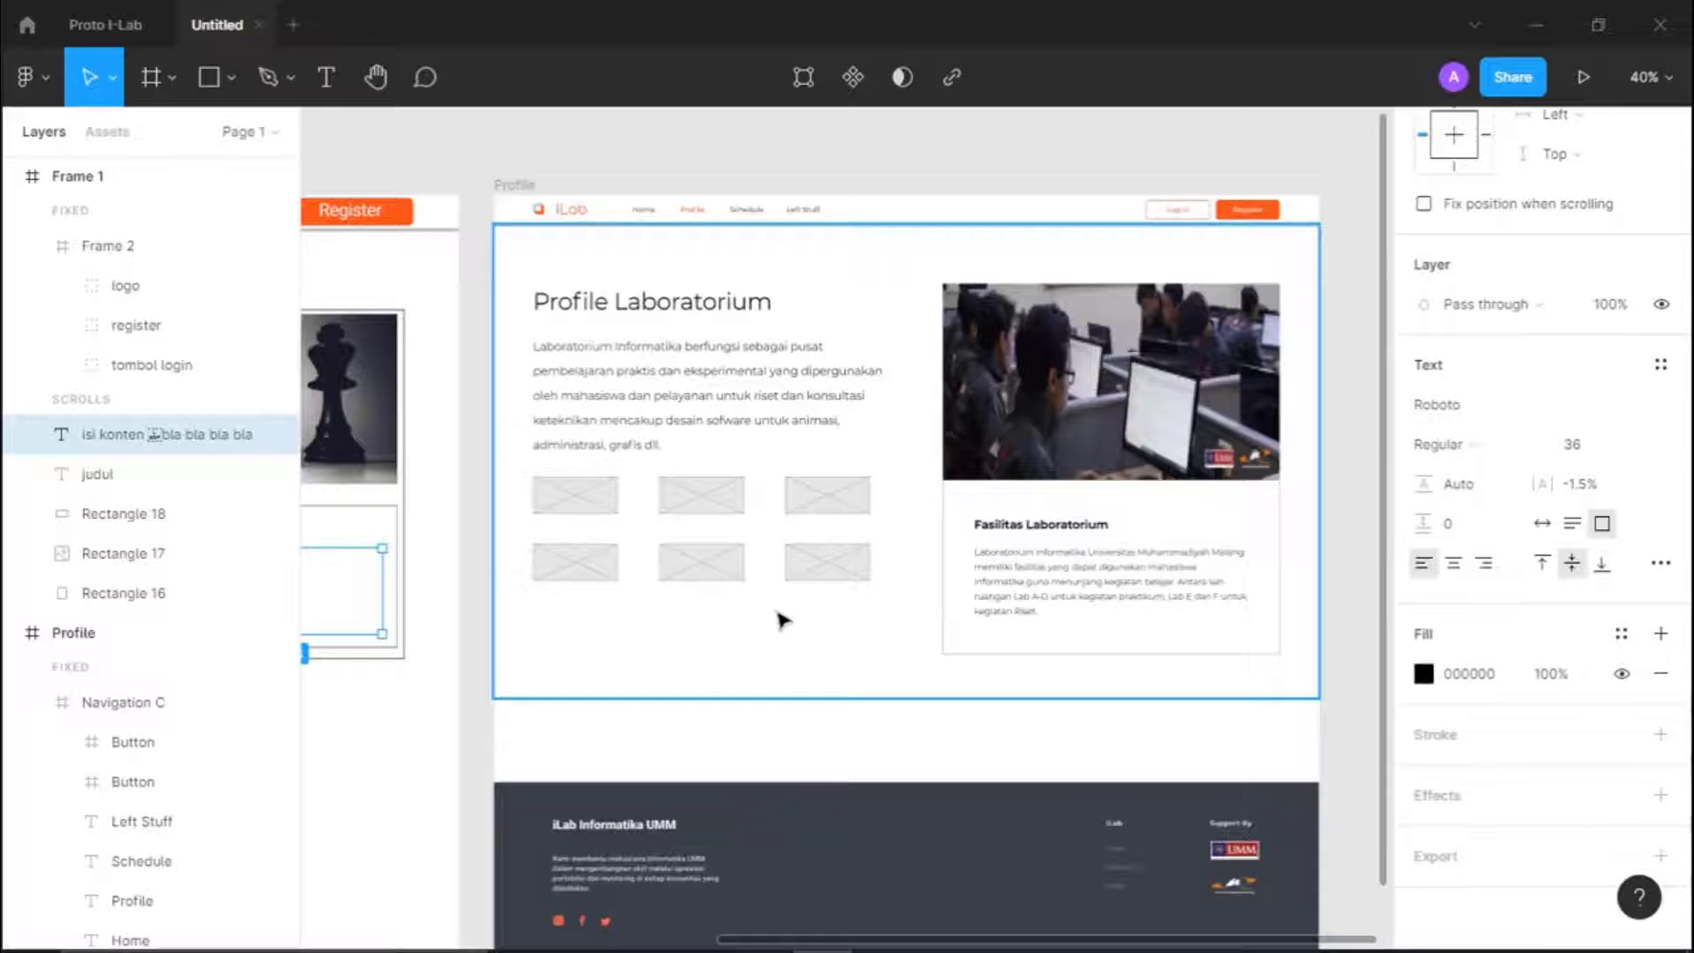
scroll(780, 630, left, 5)
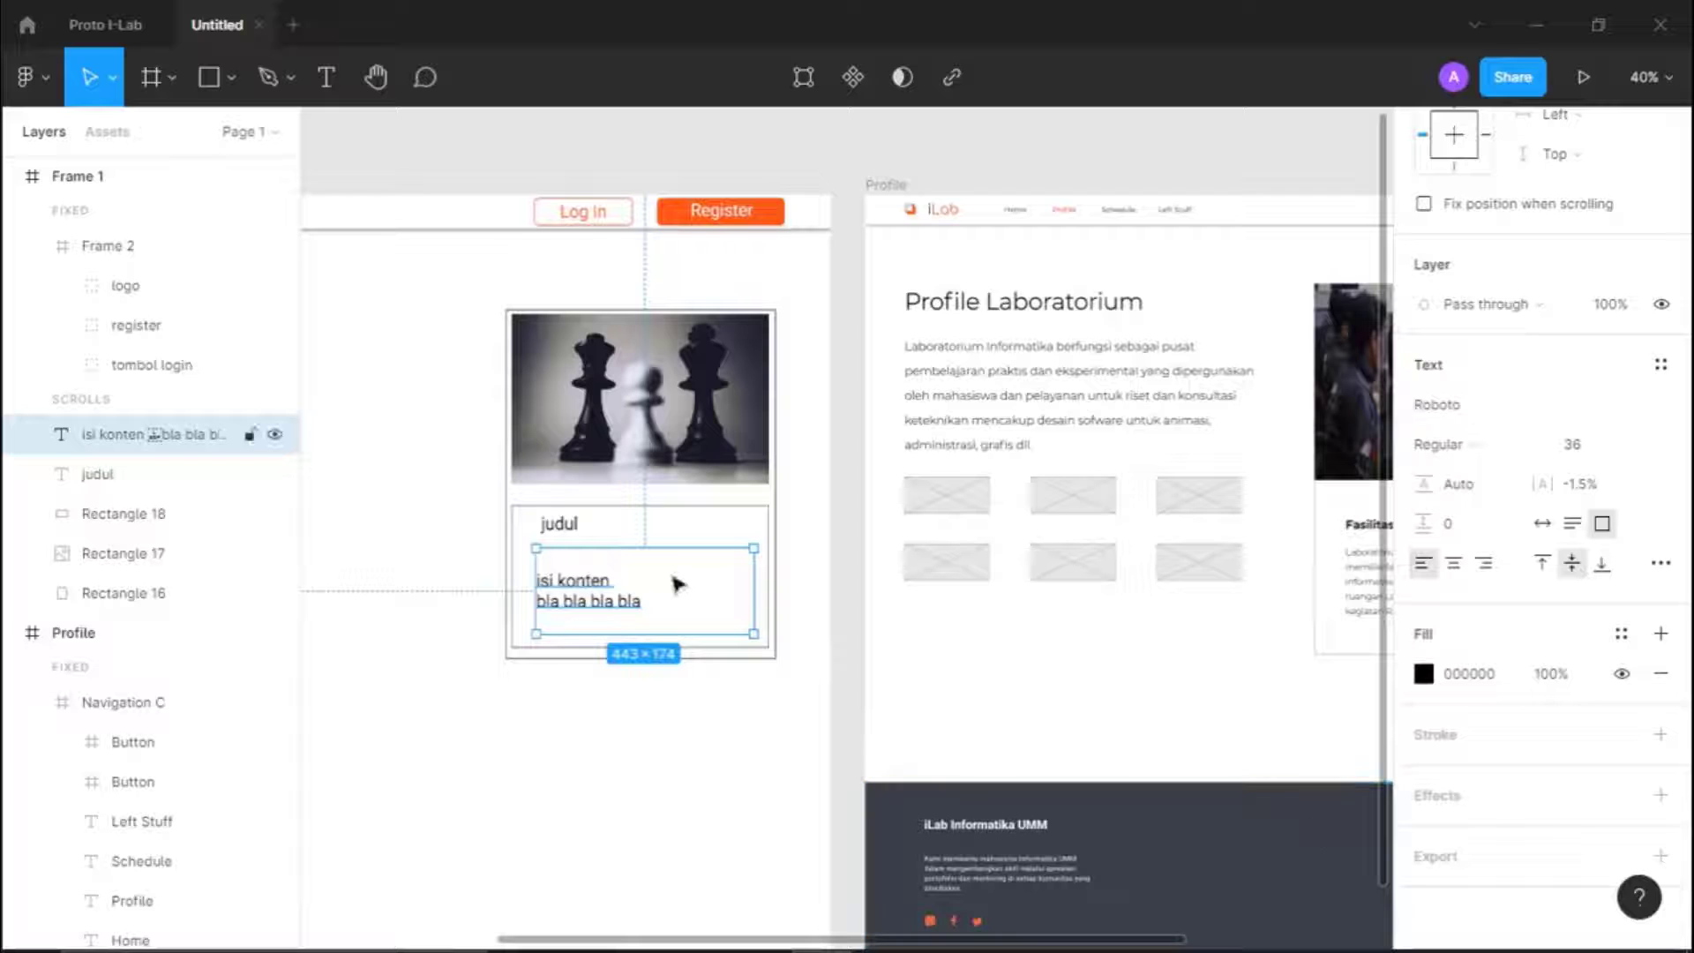
click(687, 582)
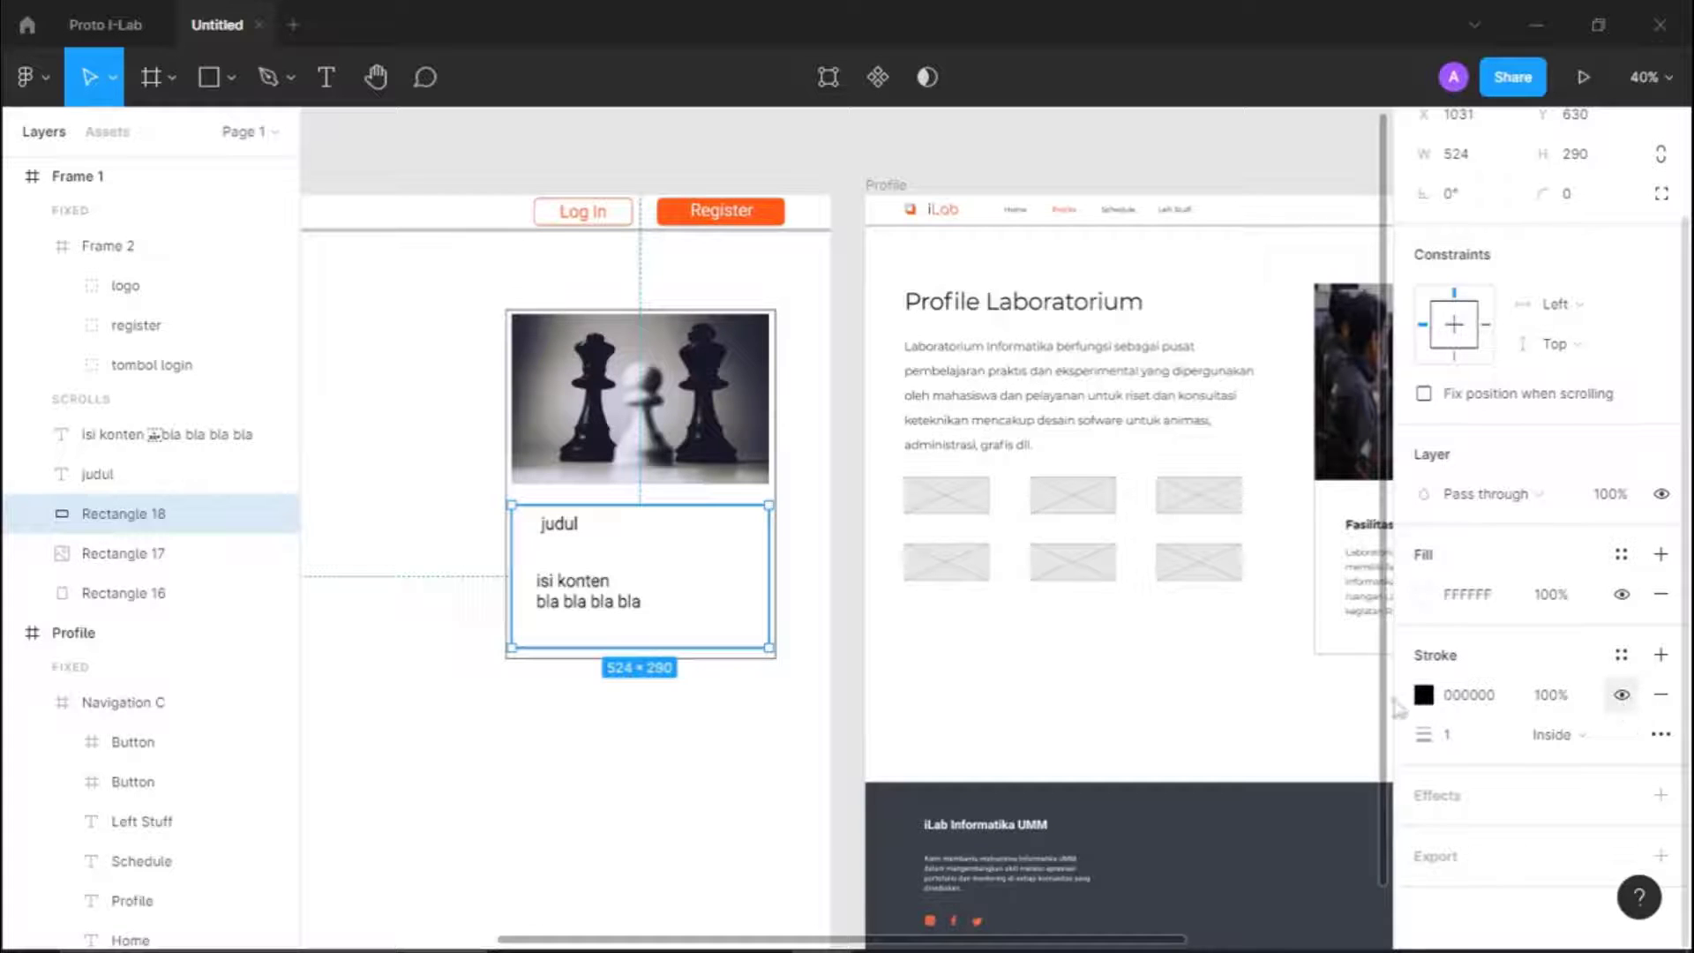
click(591, 699)
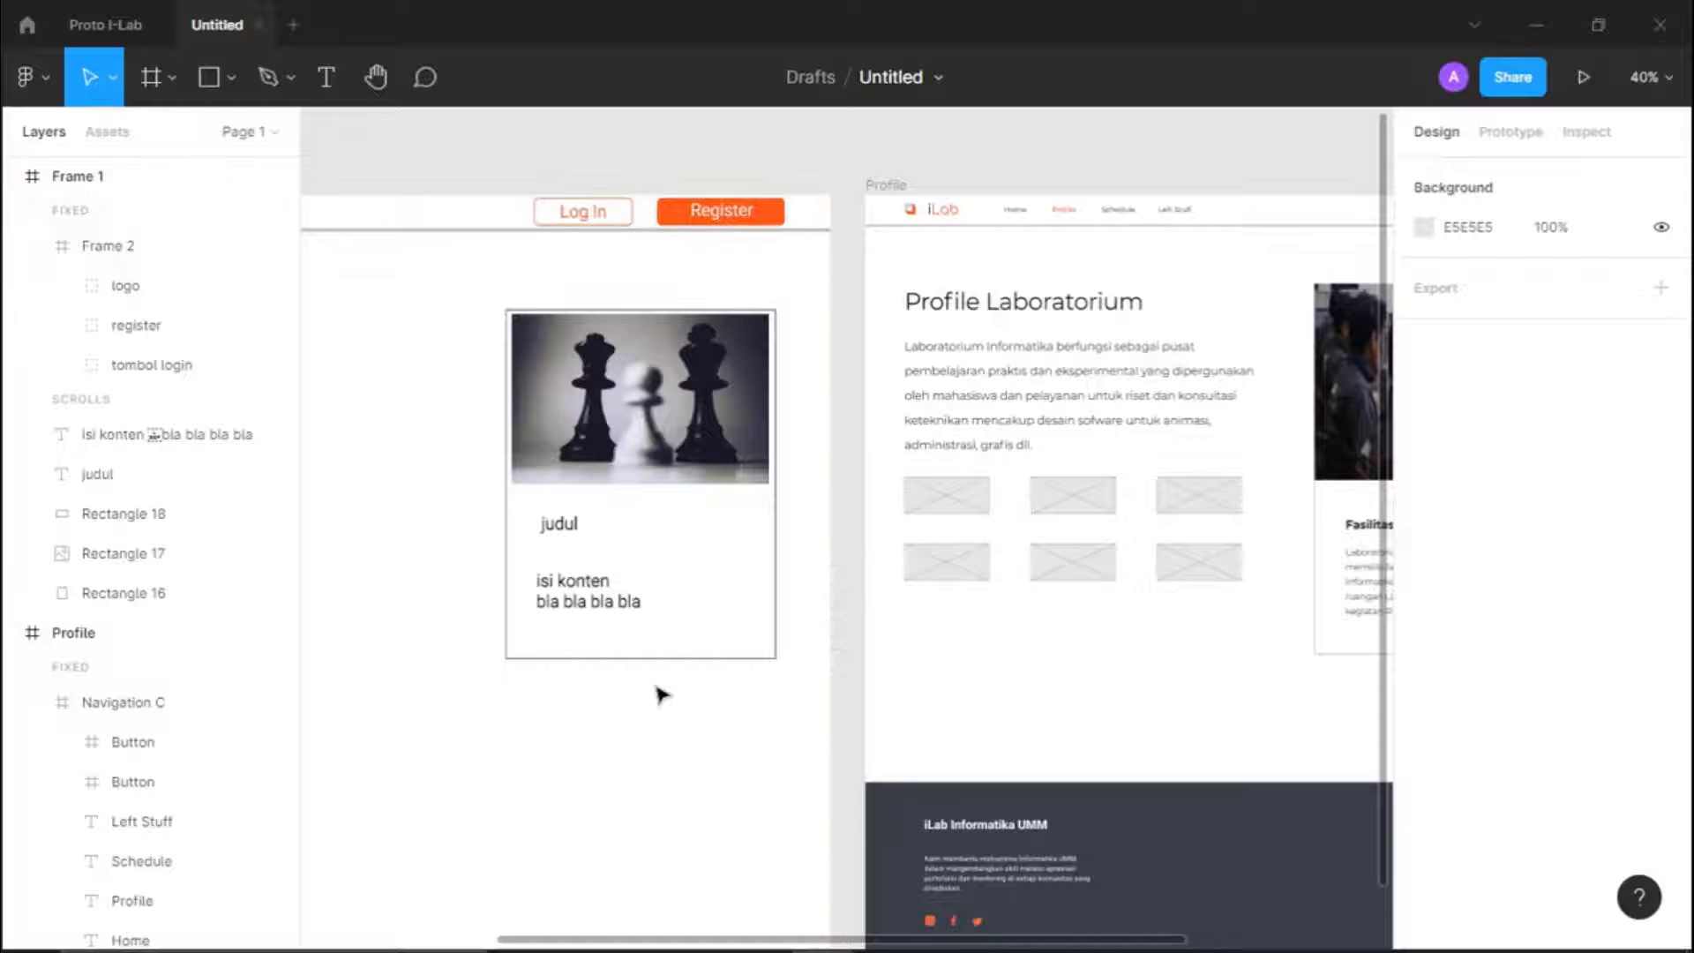
Draw a rectangle about 884 × 799 px in Frame 1's empty area beside the chess image card
scroll(662, 695, left, 1)
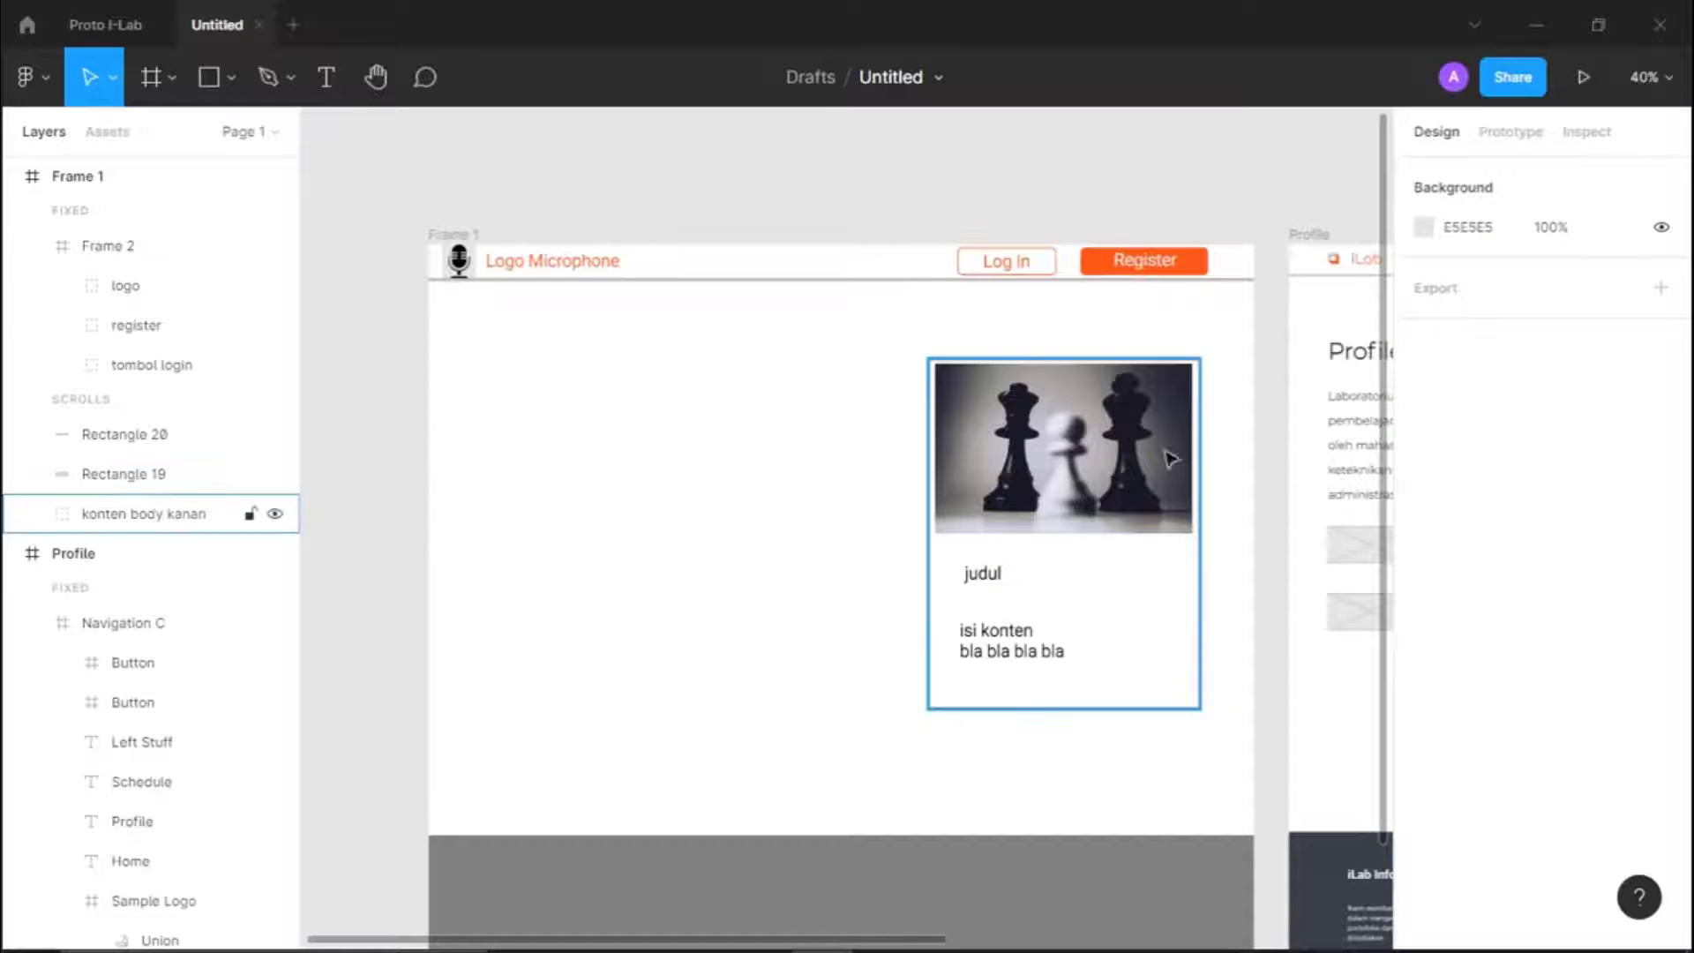
scroll(1346, 369, right, 2)
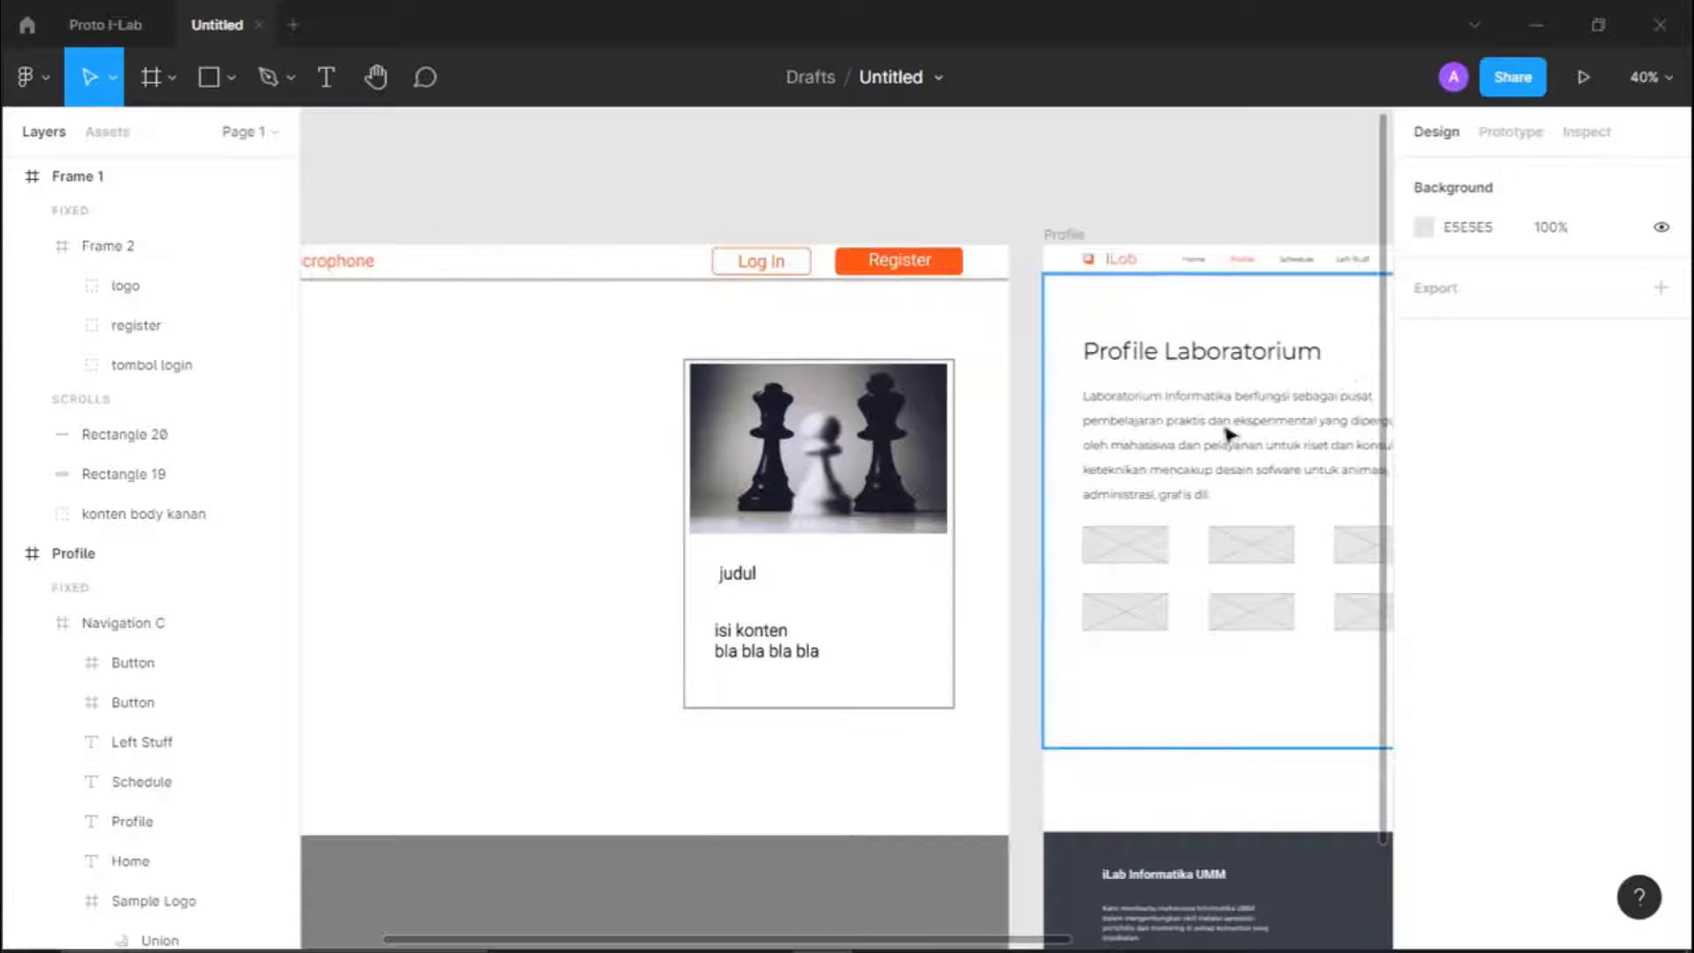
scroll(1203, 445, left, 2)
click(209, 79)
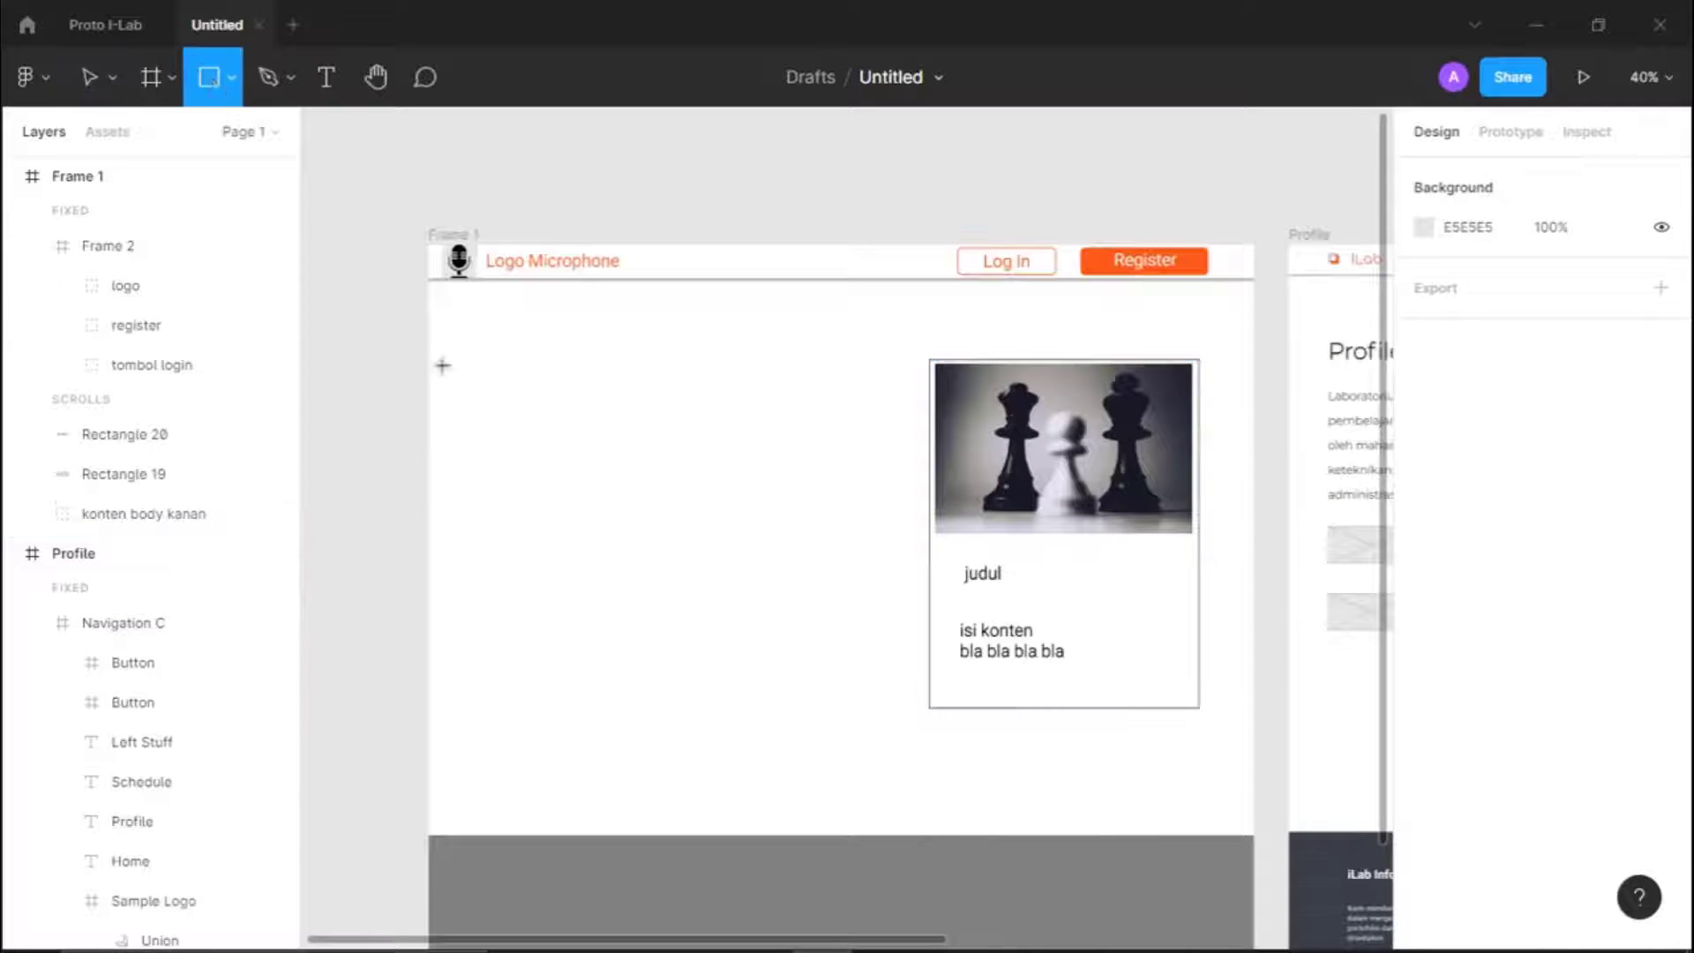
drag(454, 336, 893, 738)
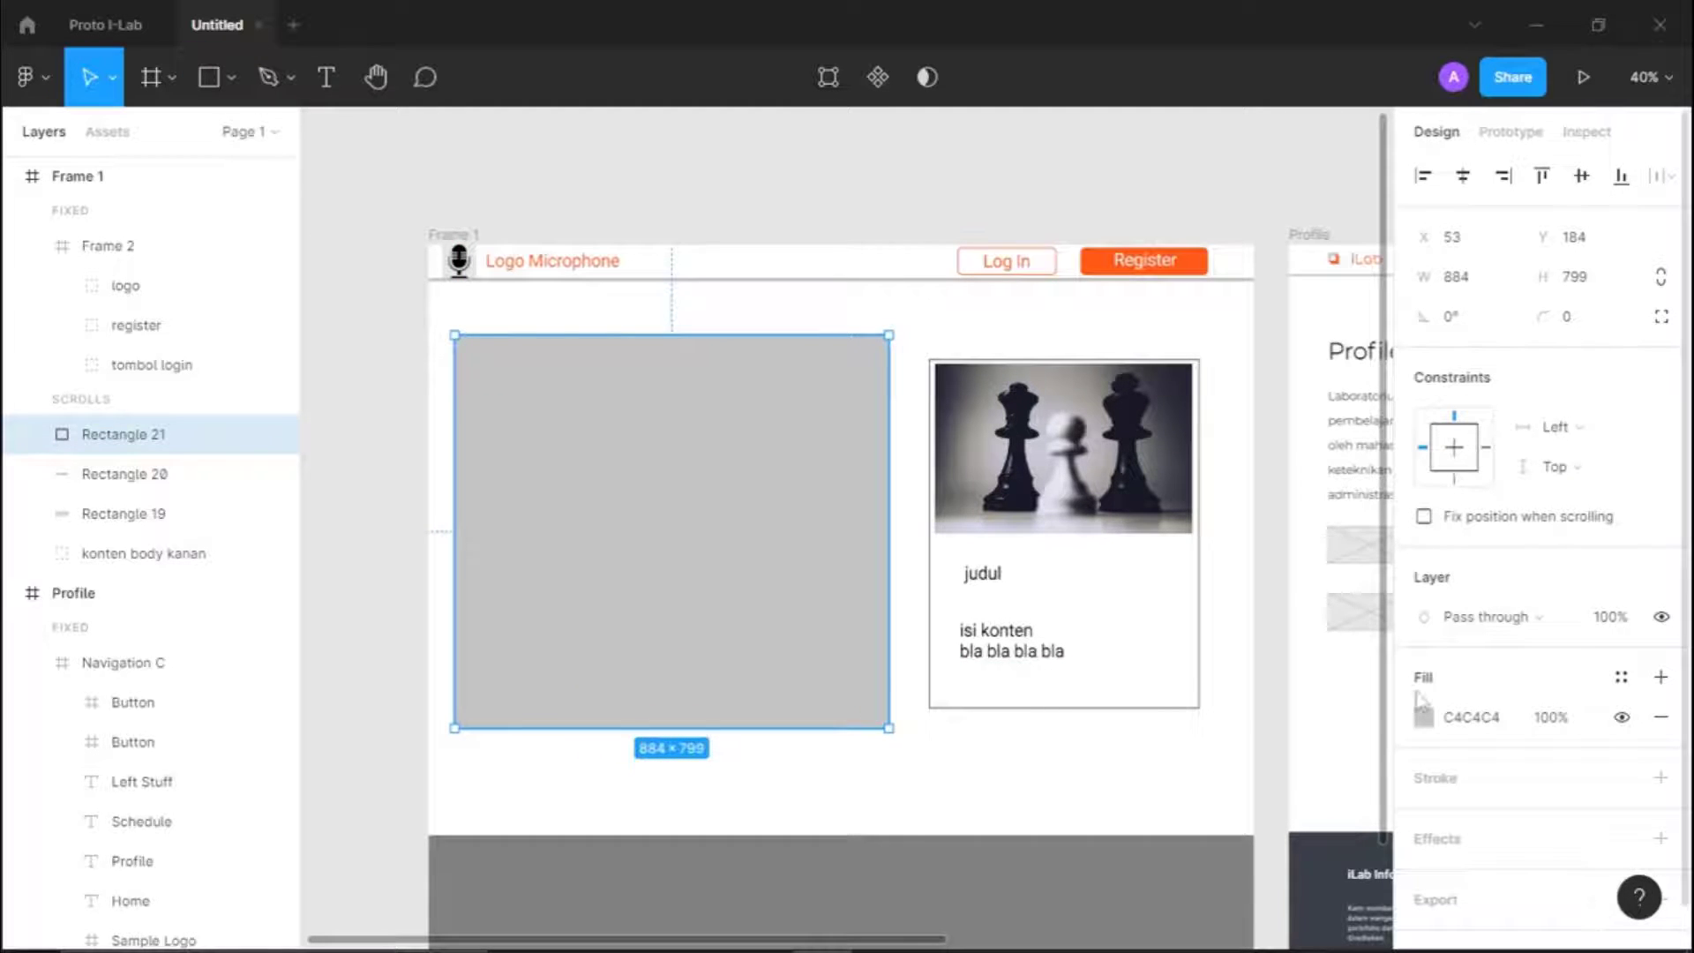
Set the large rectangle's fill to FFFFFF and add a 000000 inside stroke of thickness 1
click(1423, 717)
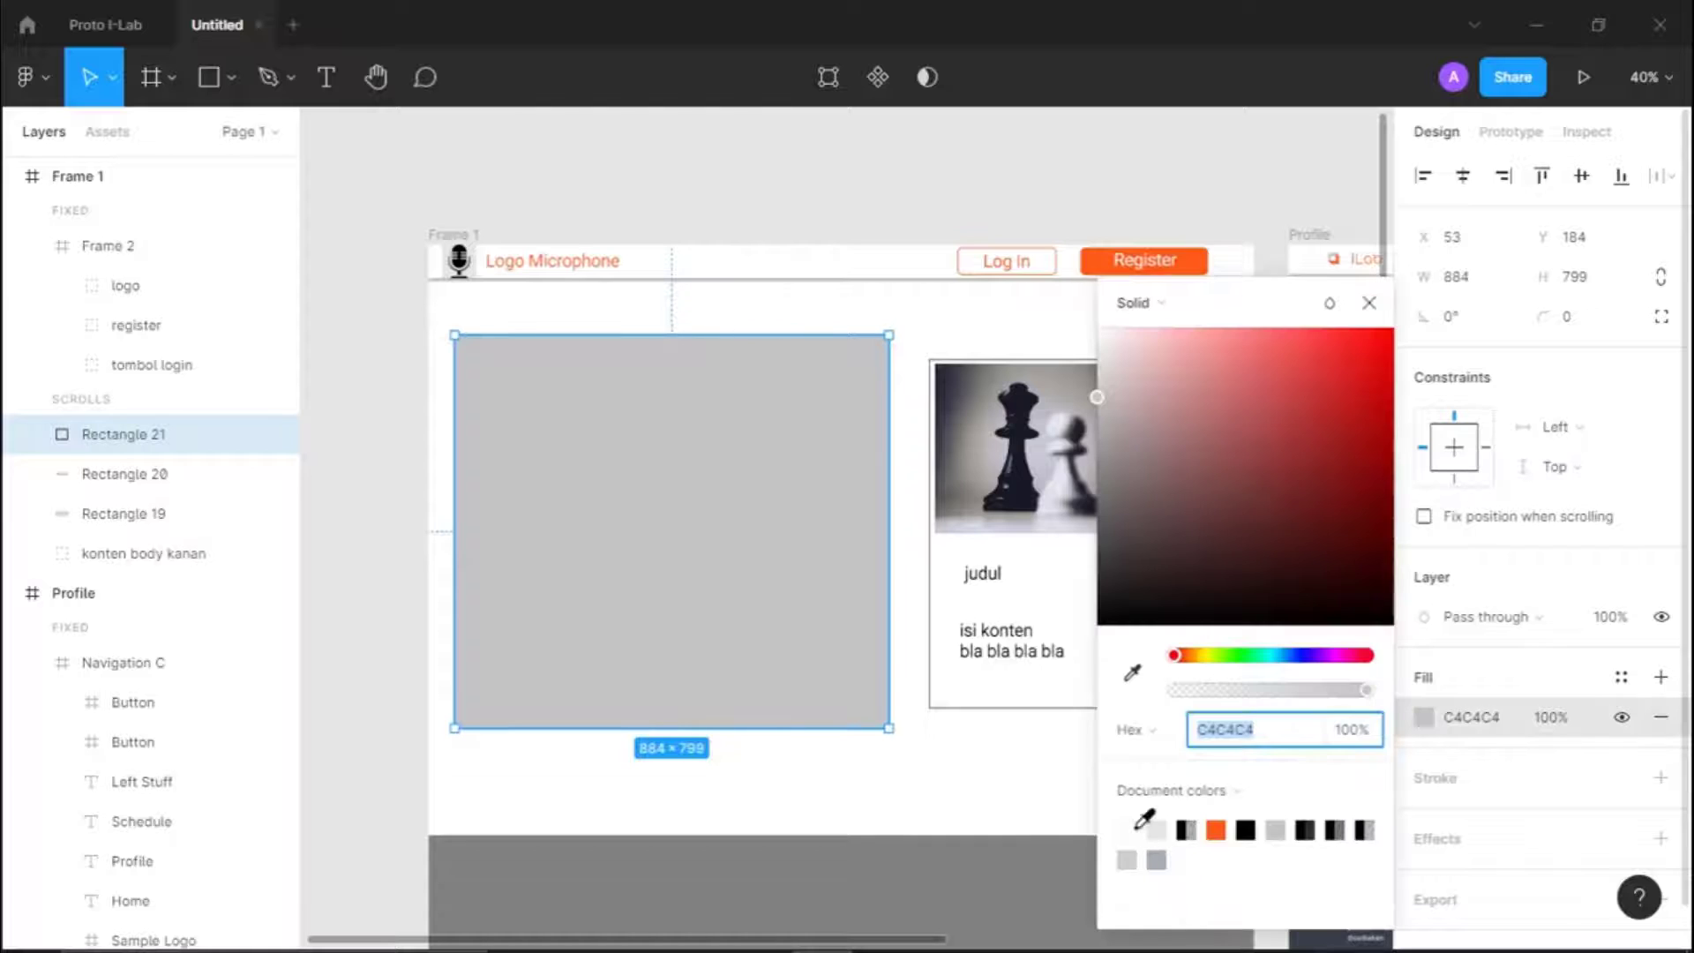
click(1156, 830)
click(1509, 796)
click(1660, 777)
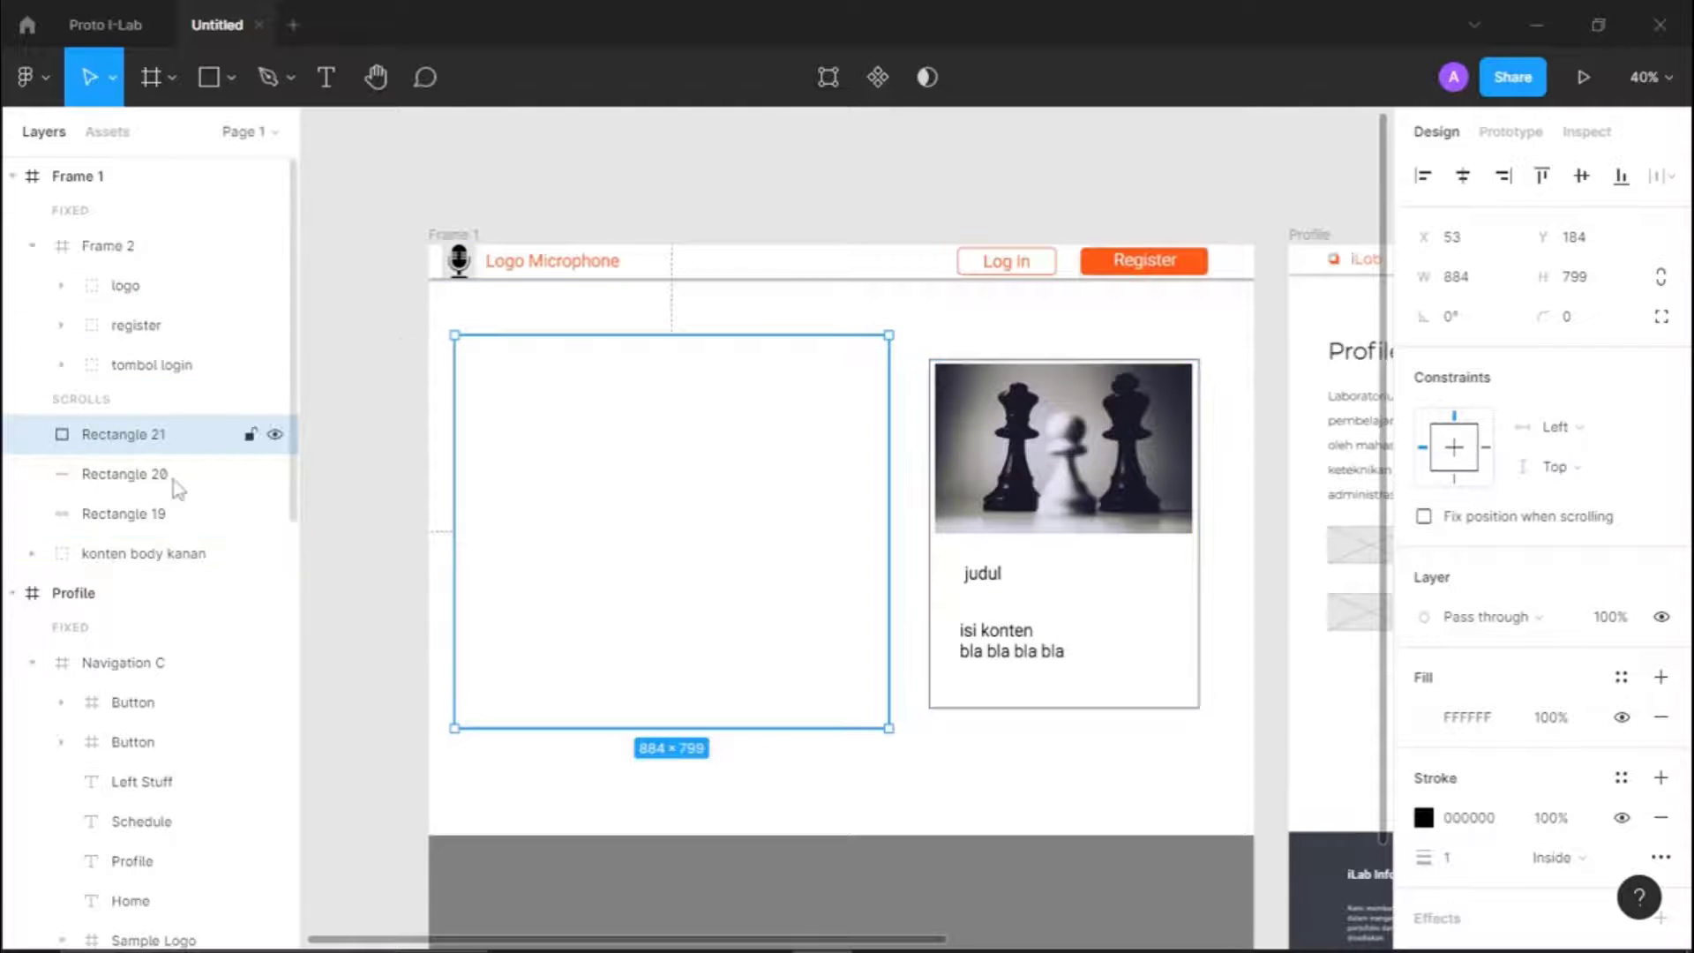
Add the text "Judul" near the upper-left corner of the large rectangle
key(t)
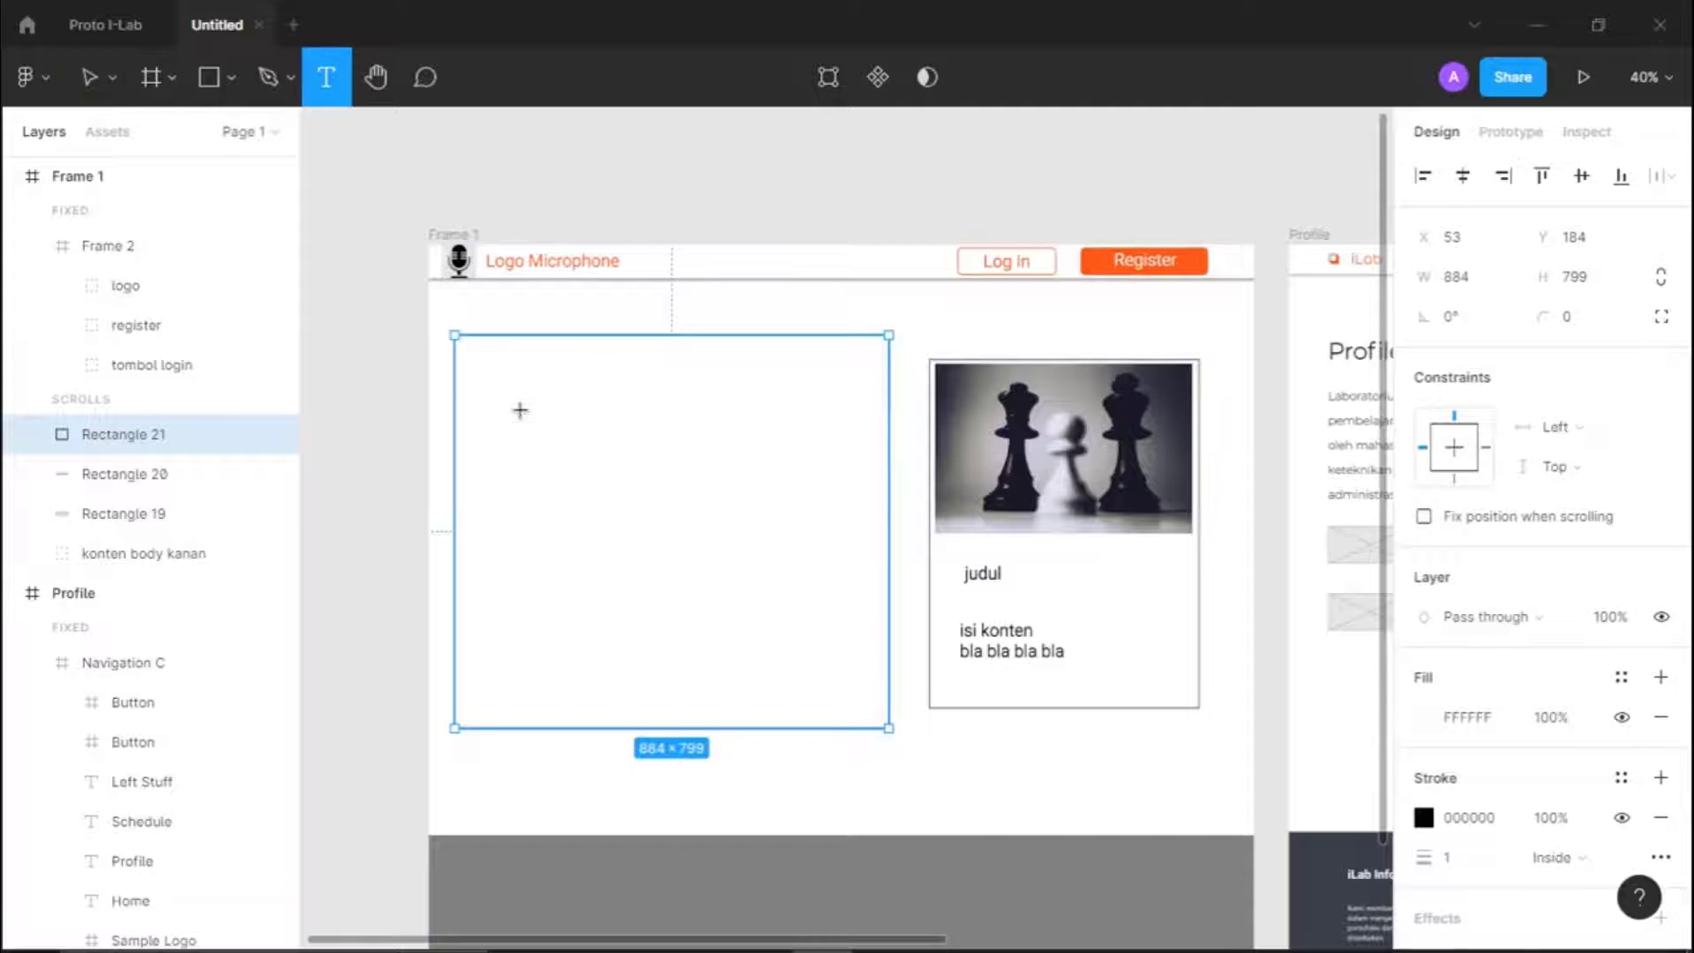
click(519, 410)
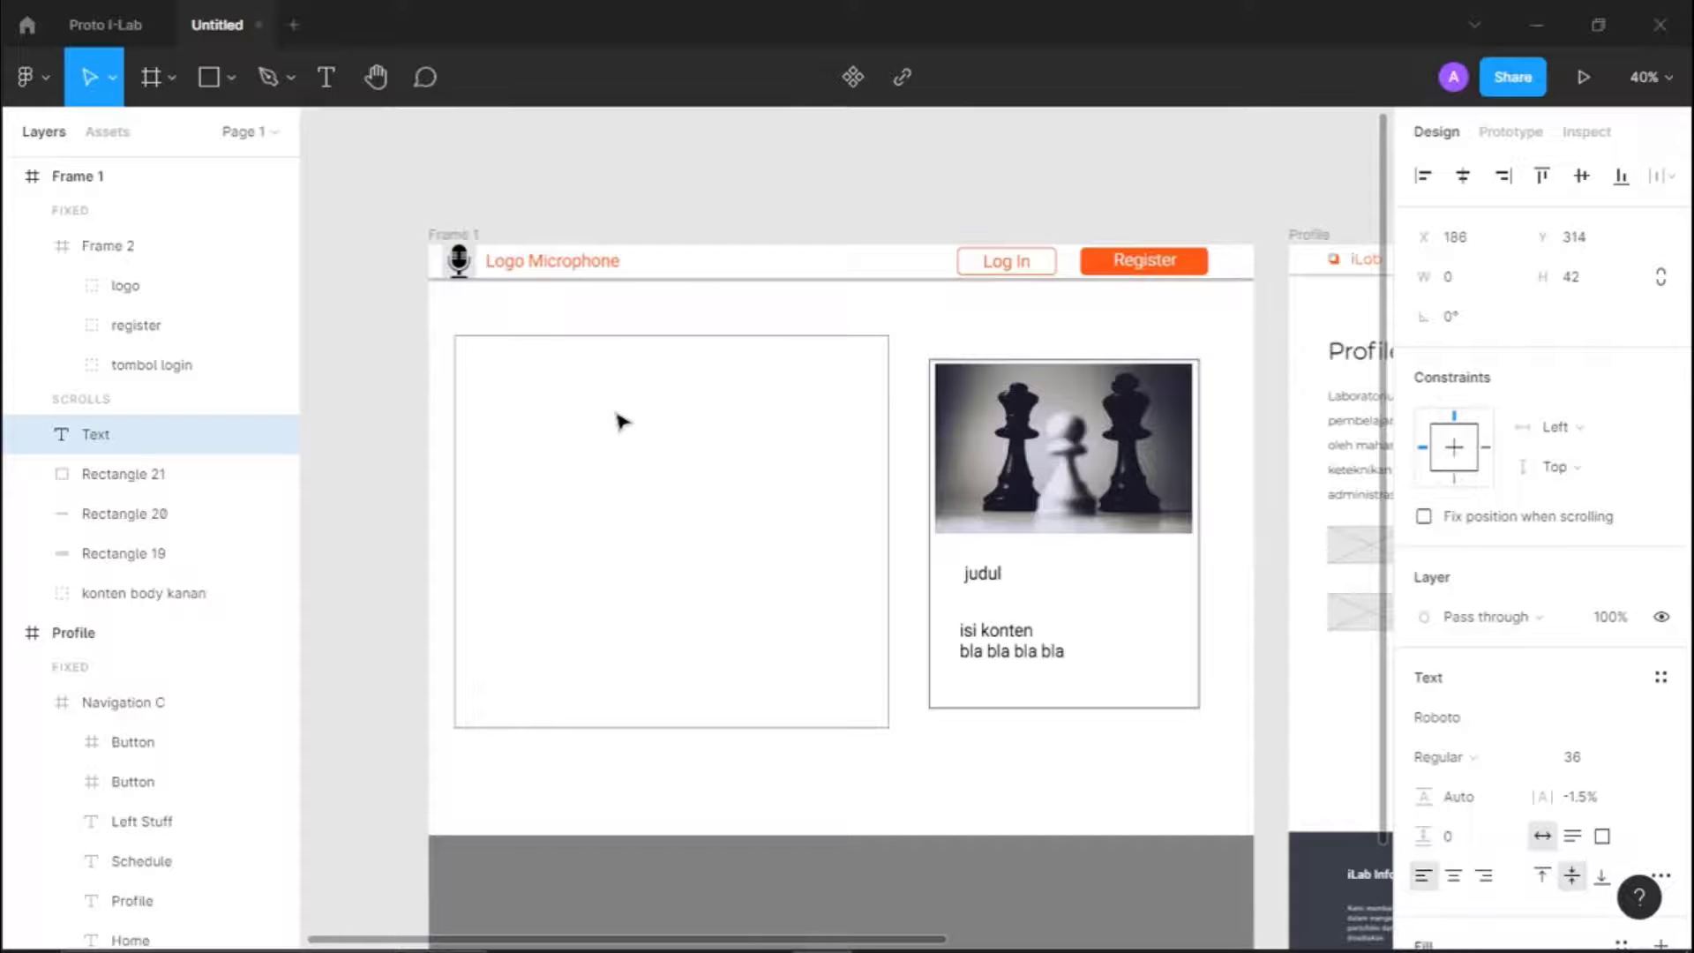
text(Judul)
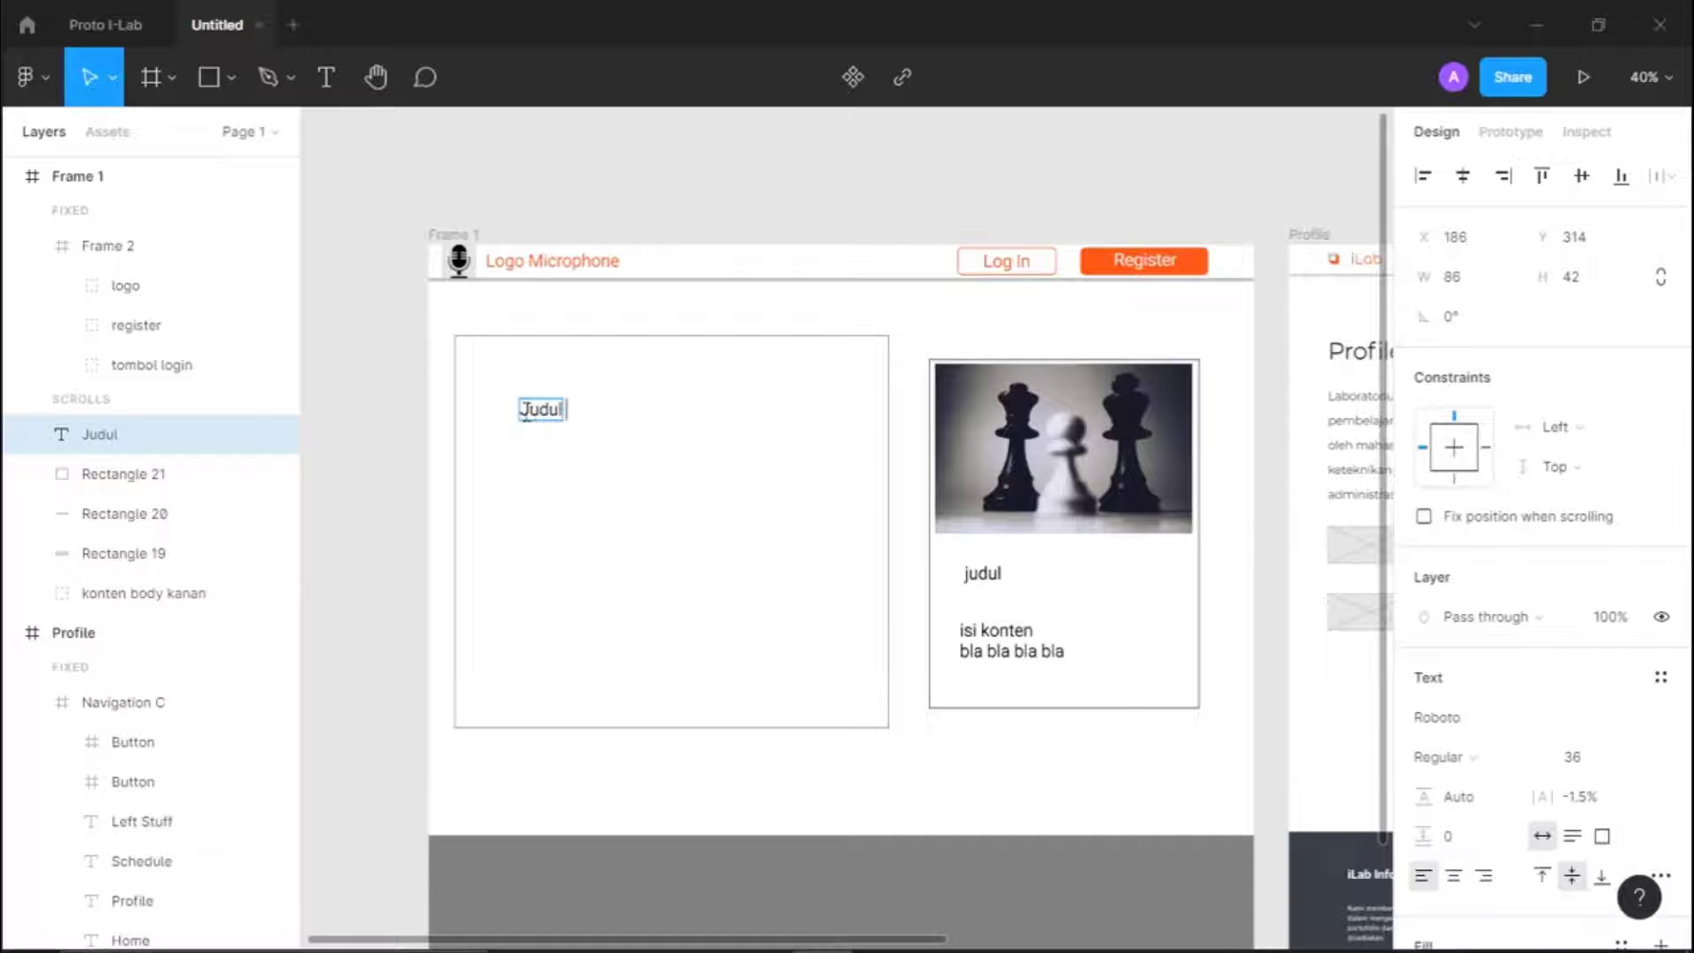
Set the large rectangle's "Judul" text to font size 64 and weight Bold
double_click(543, 423)
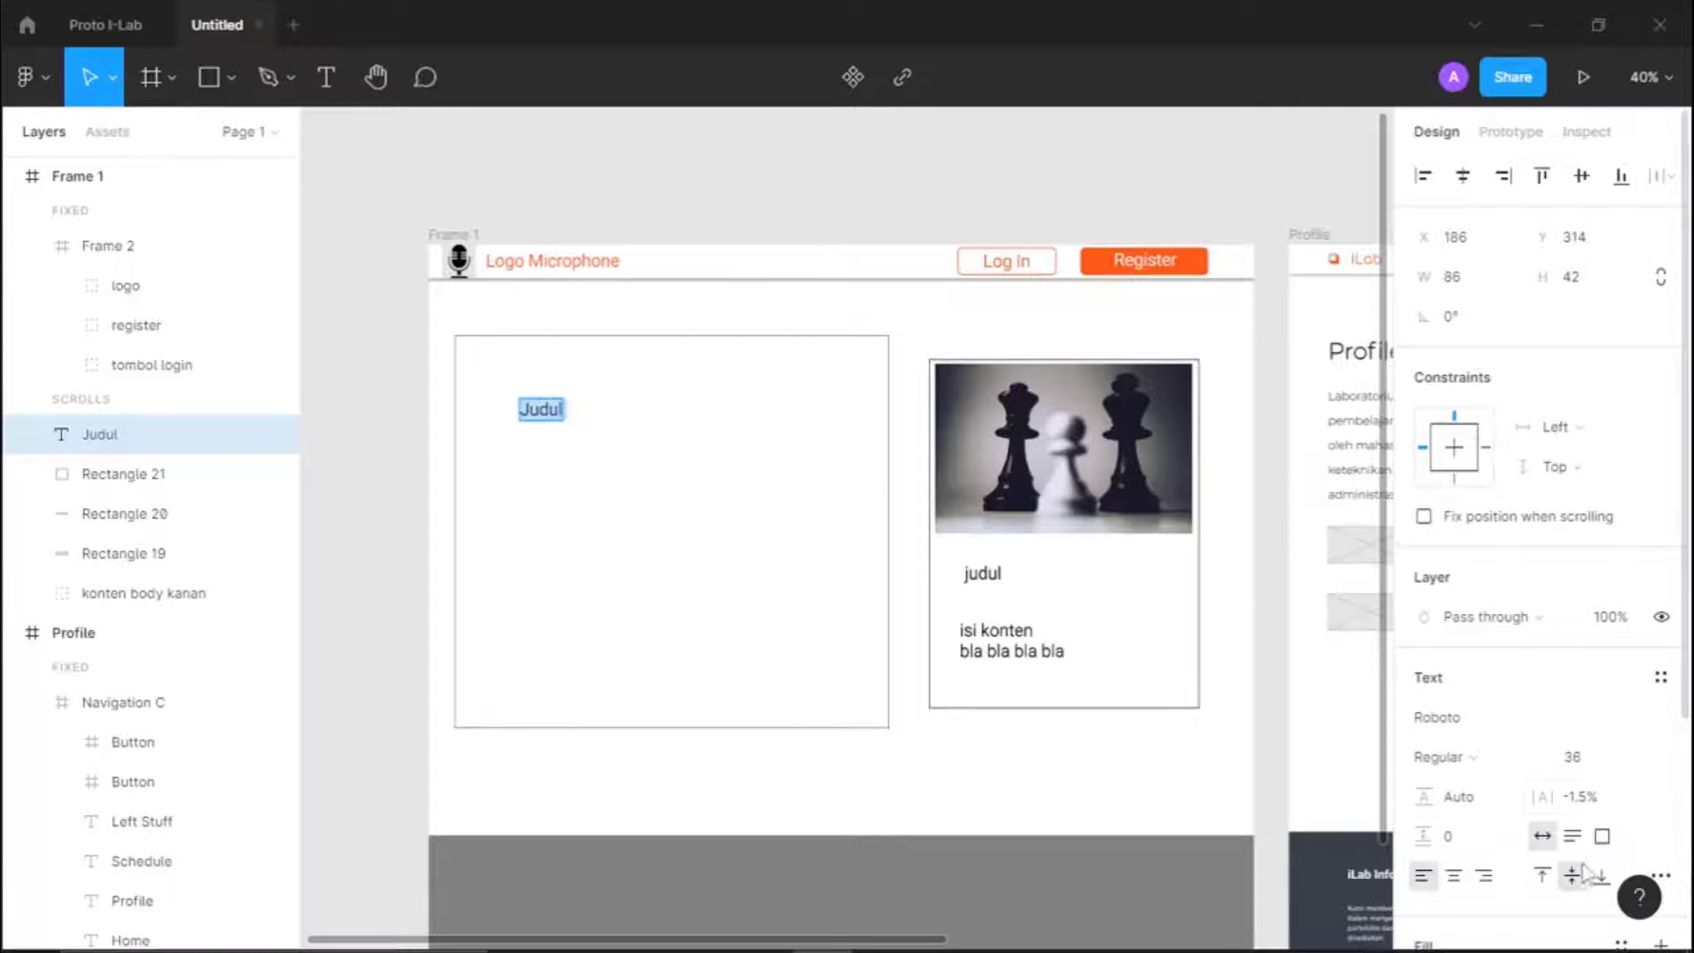
click(1649, 757)
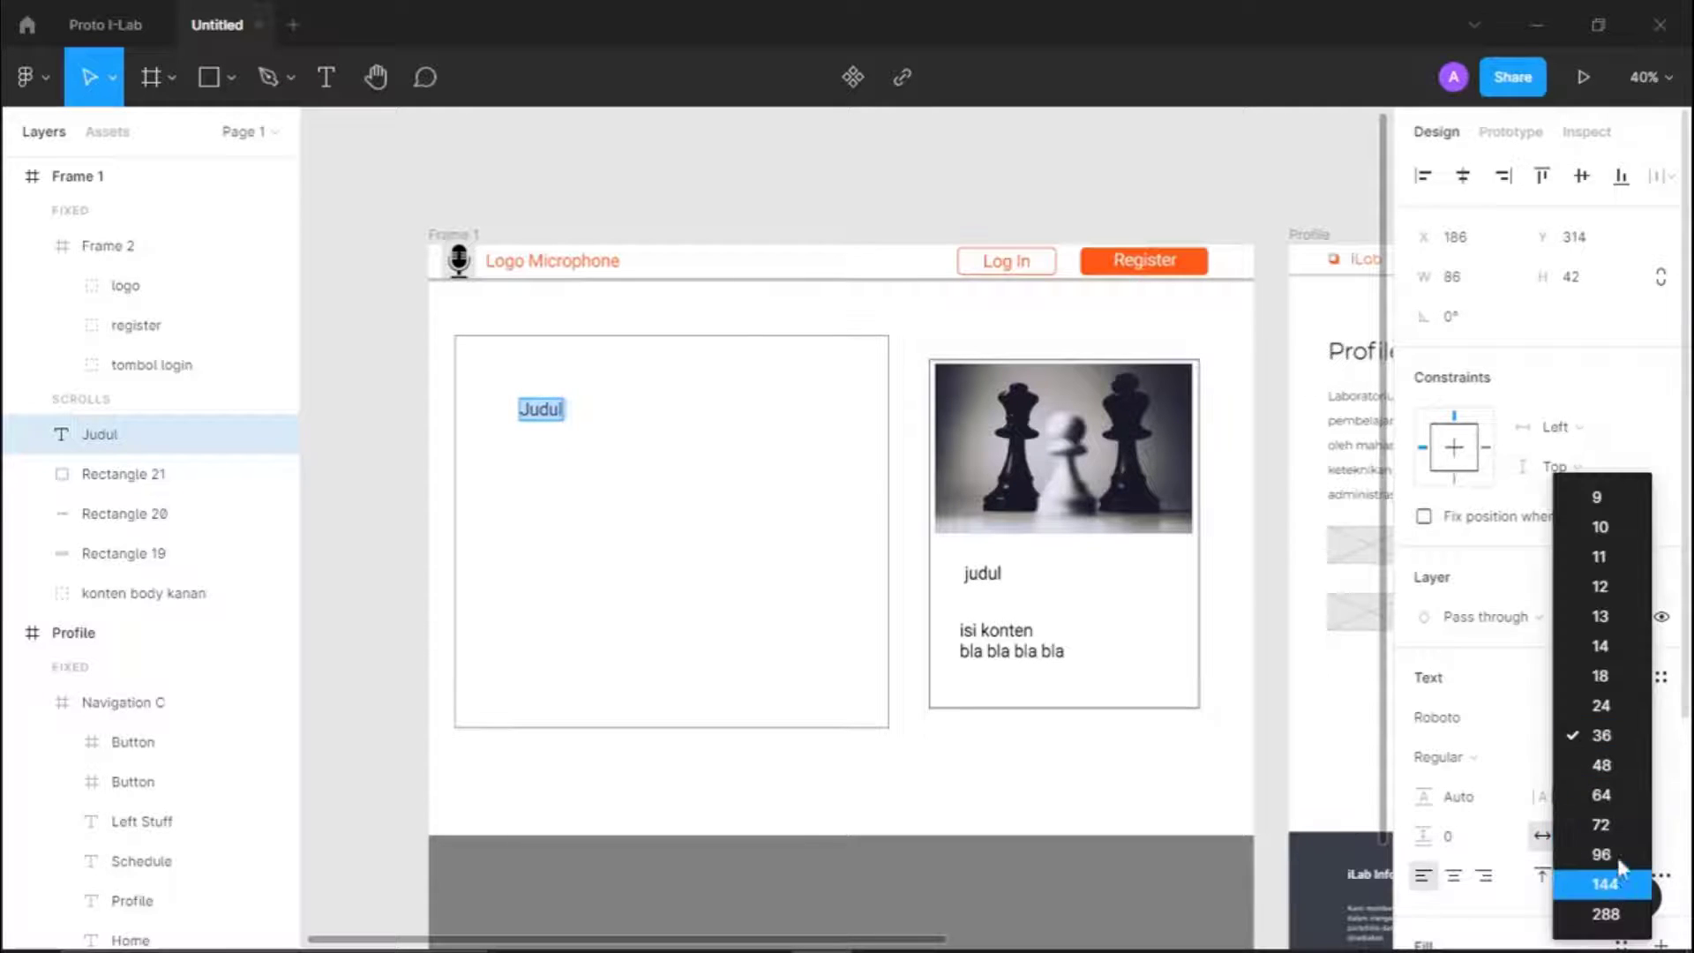
click(1619, 767)
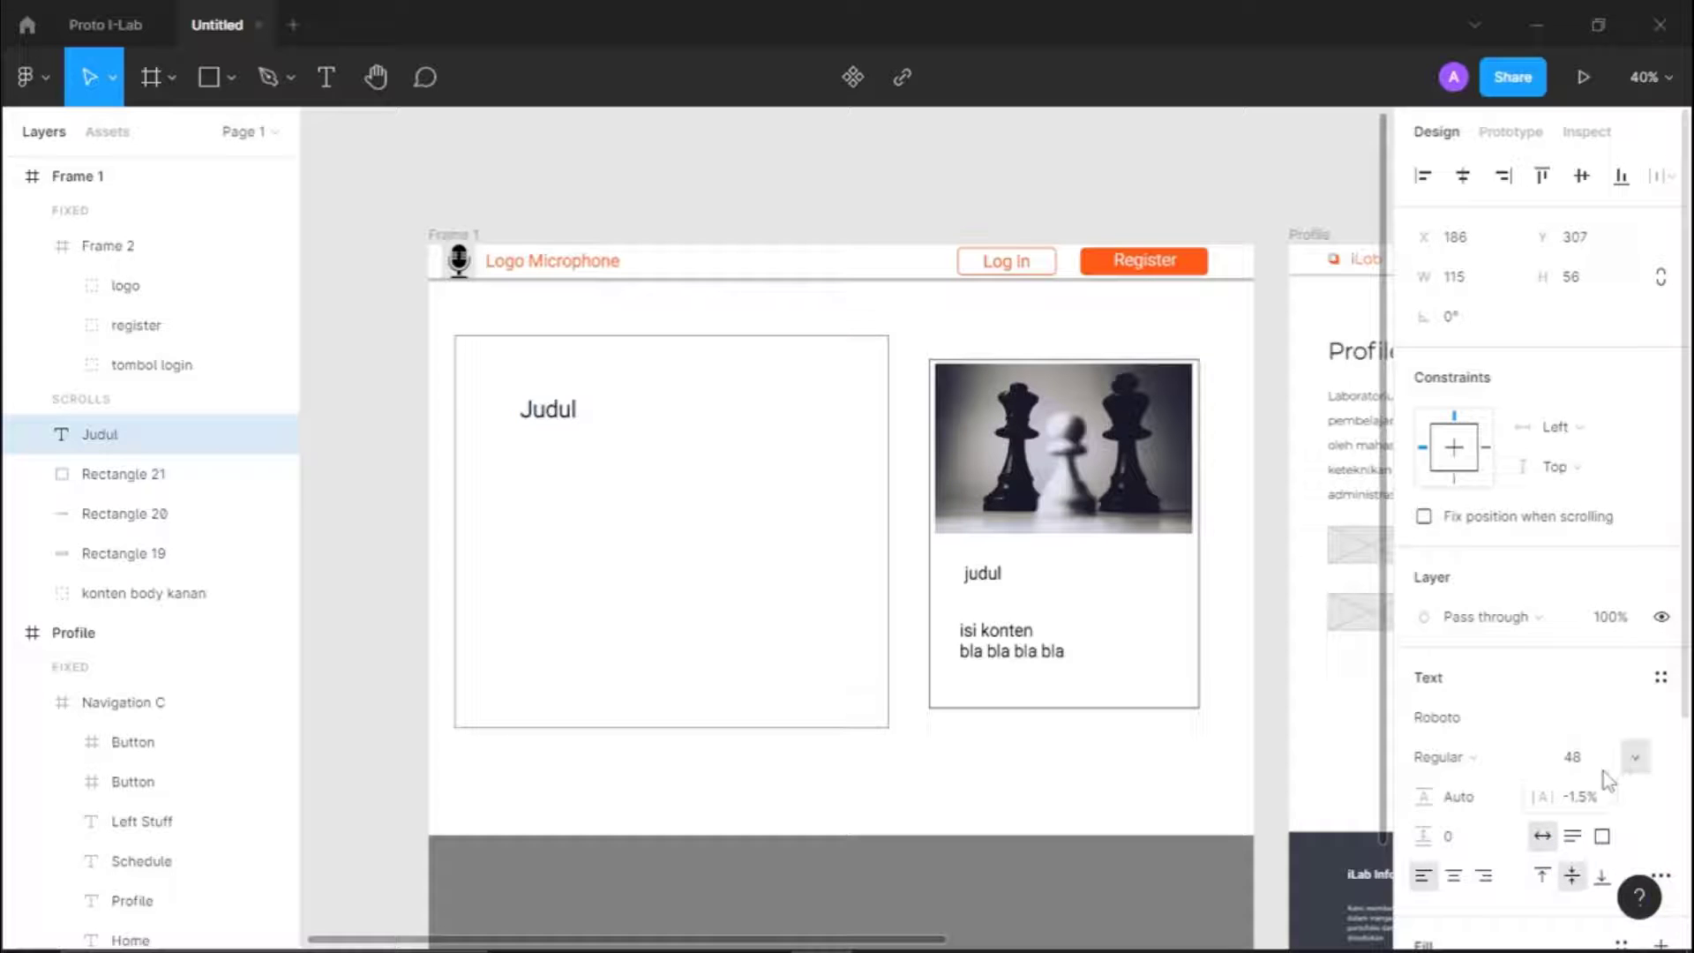
click(1633, 762)
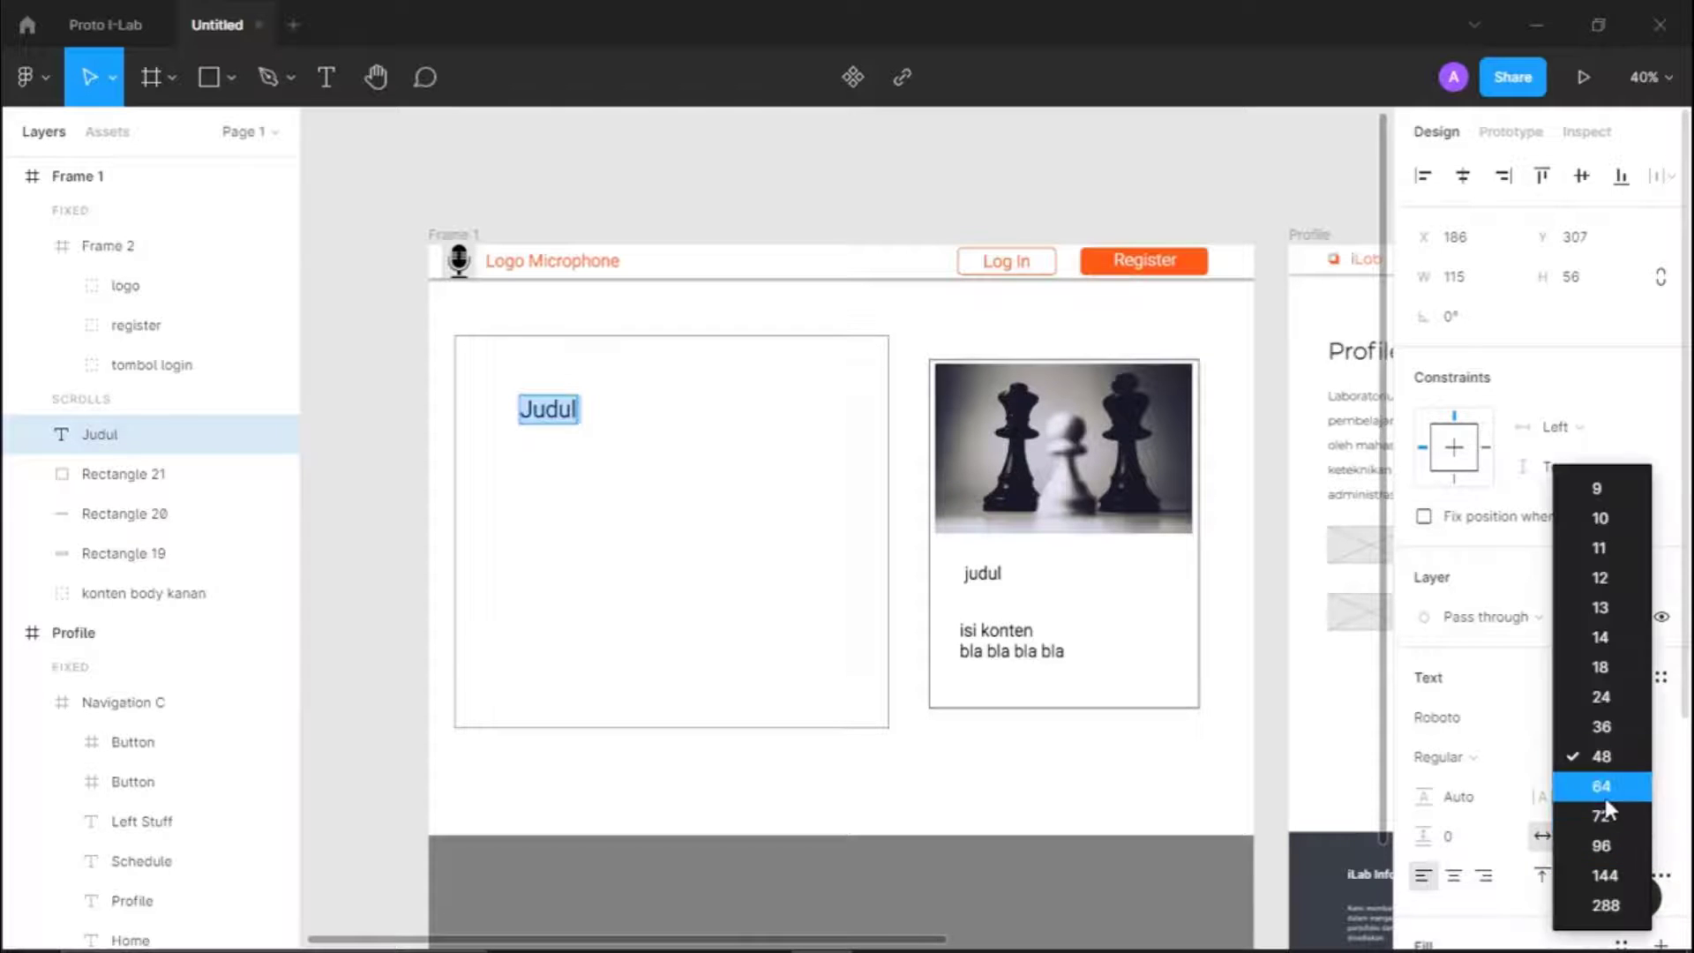
click(1606, 797)
click(1637, 761)
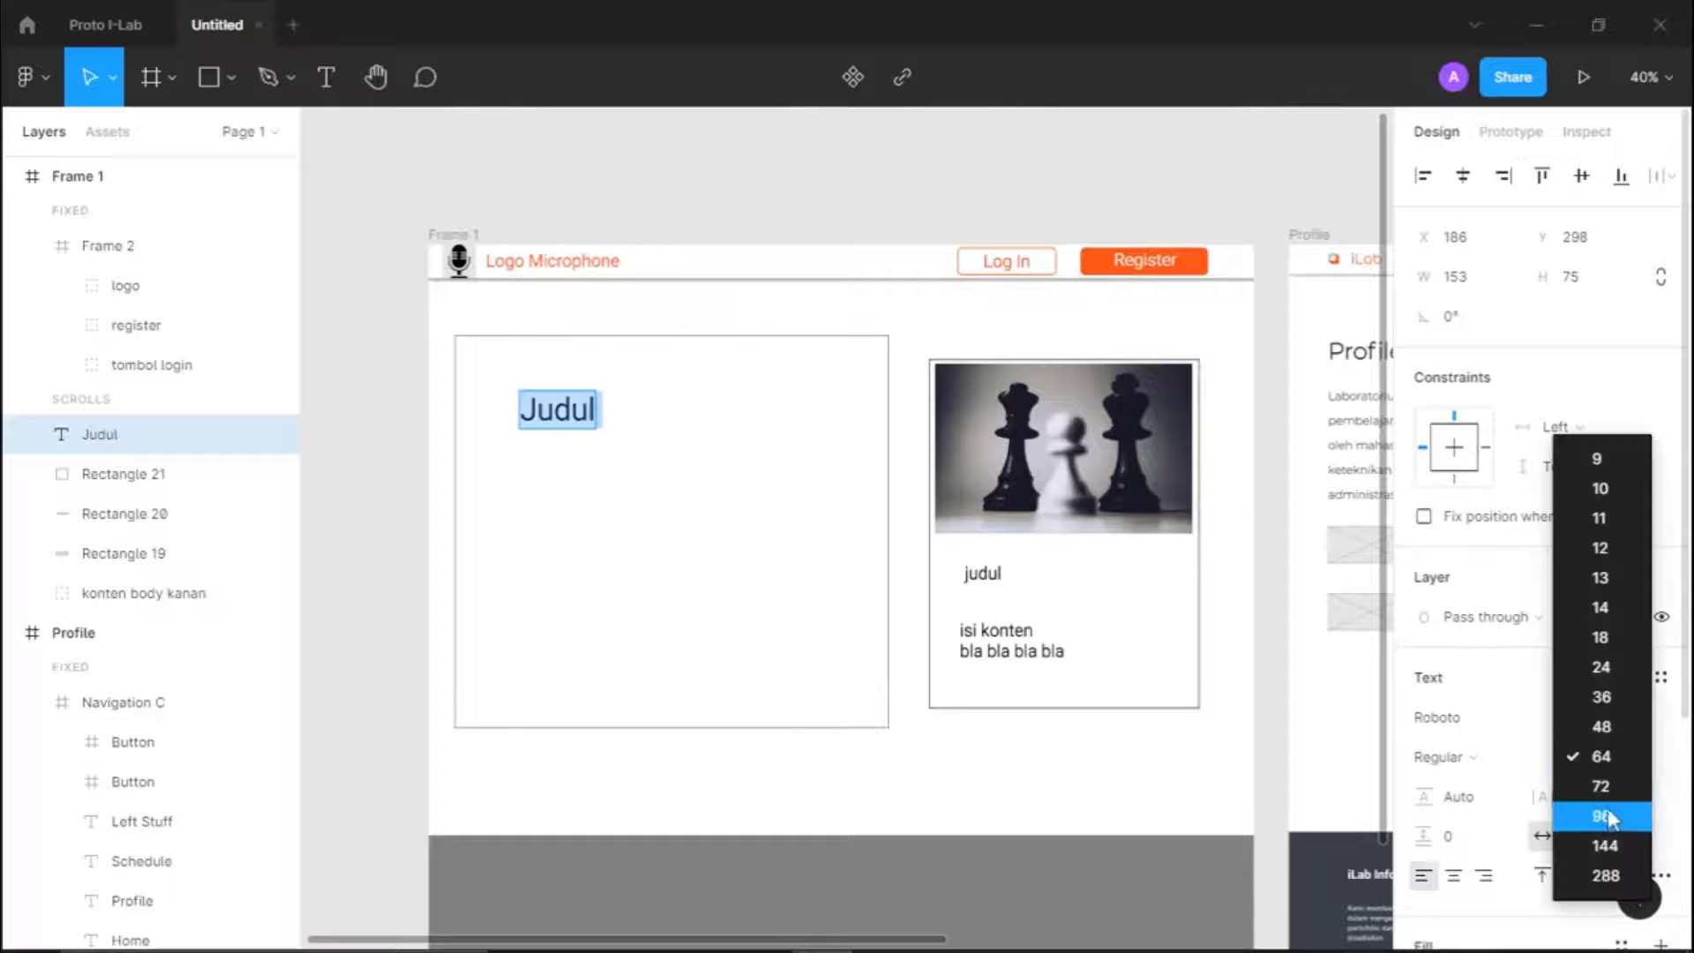
click(1616, 752)
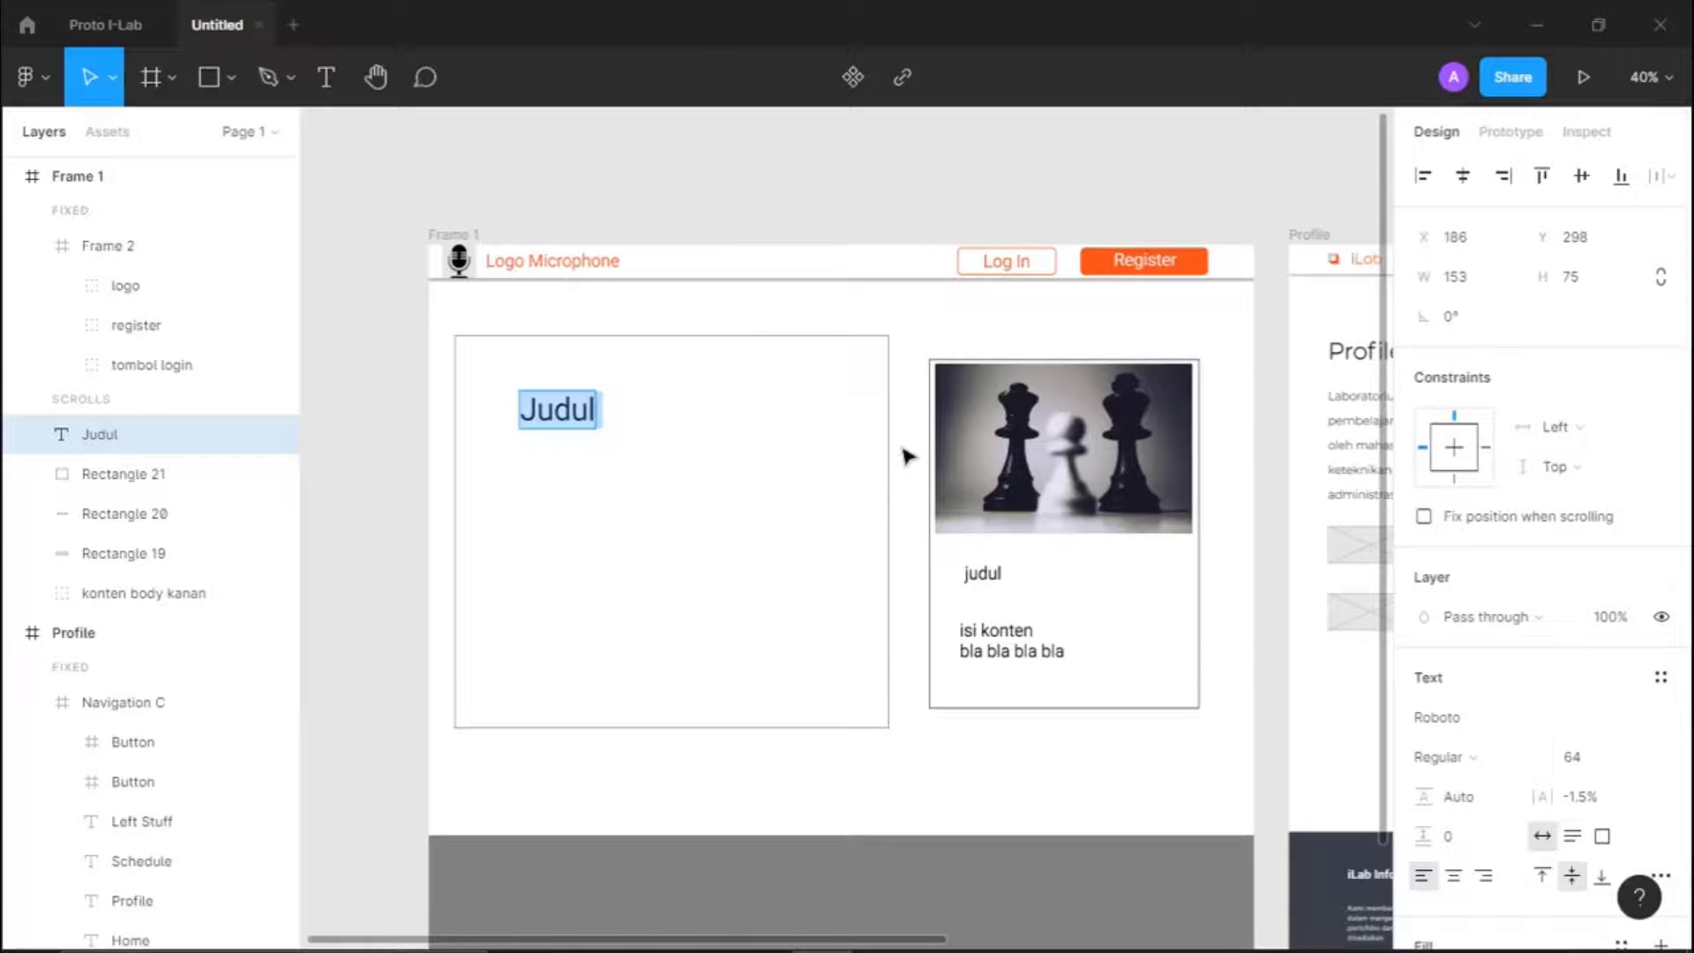
click(1540, 757)
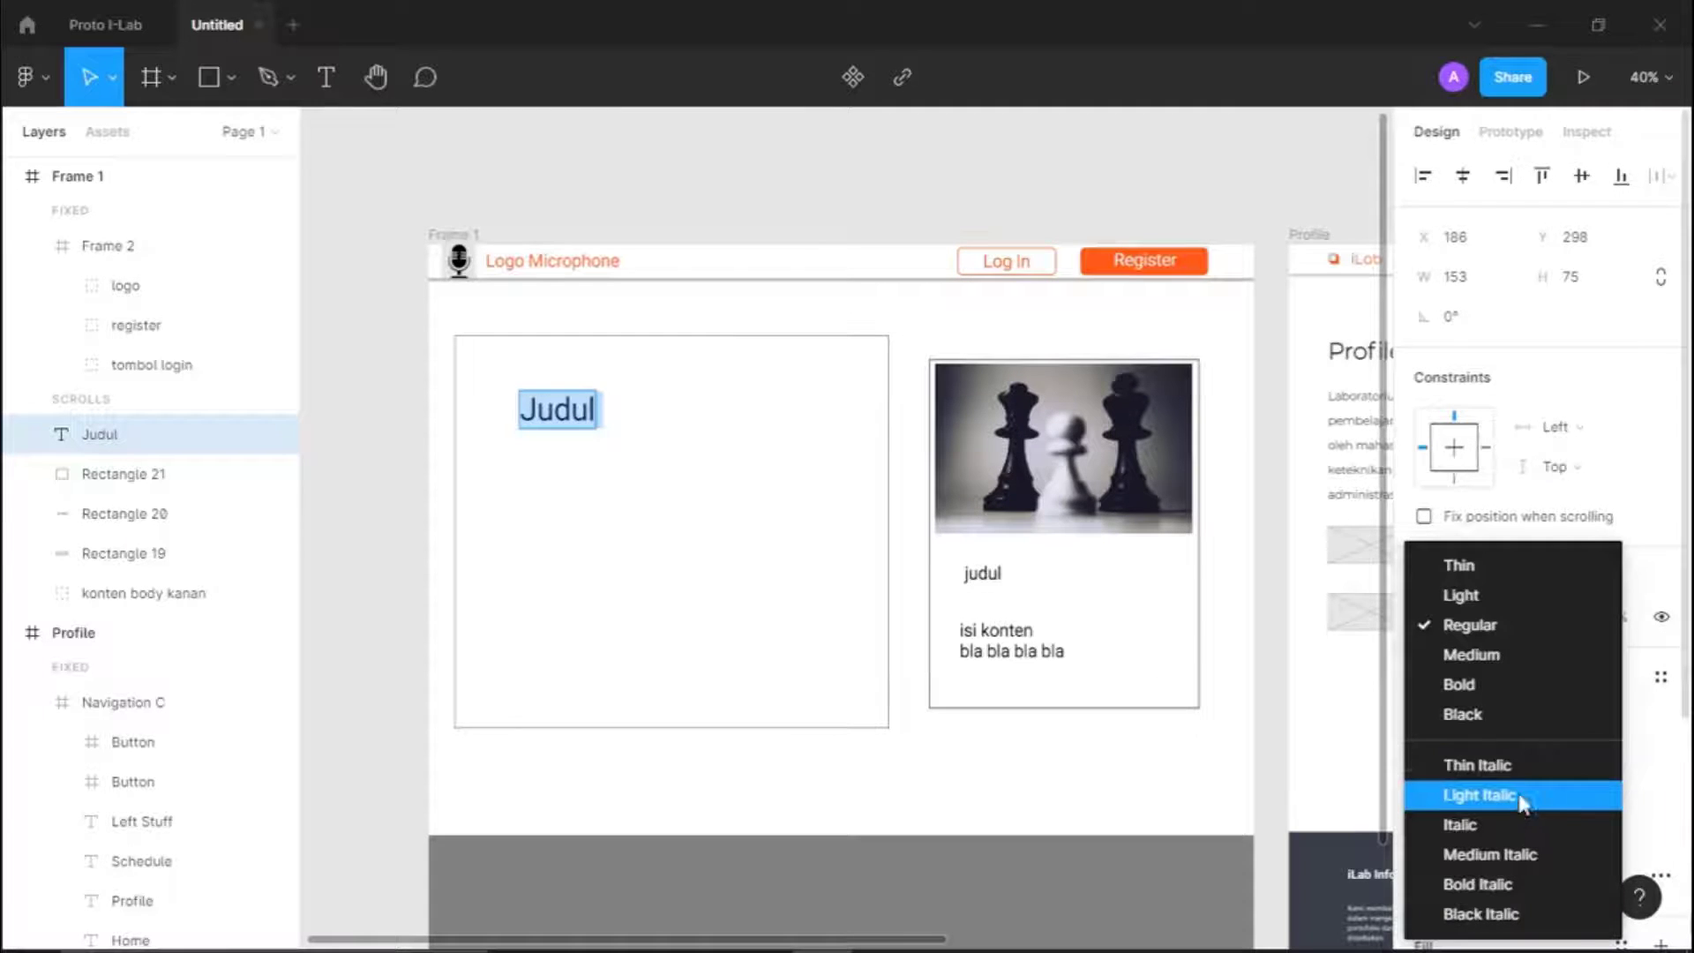
click(1502, 690)
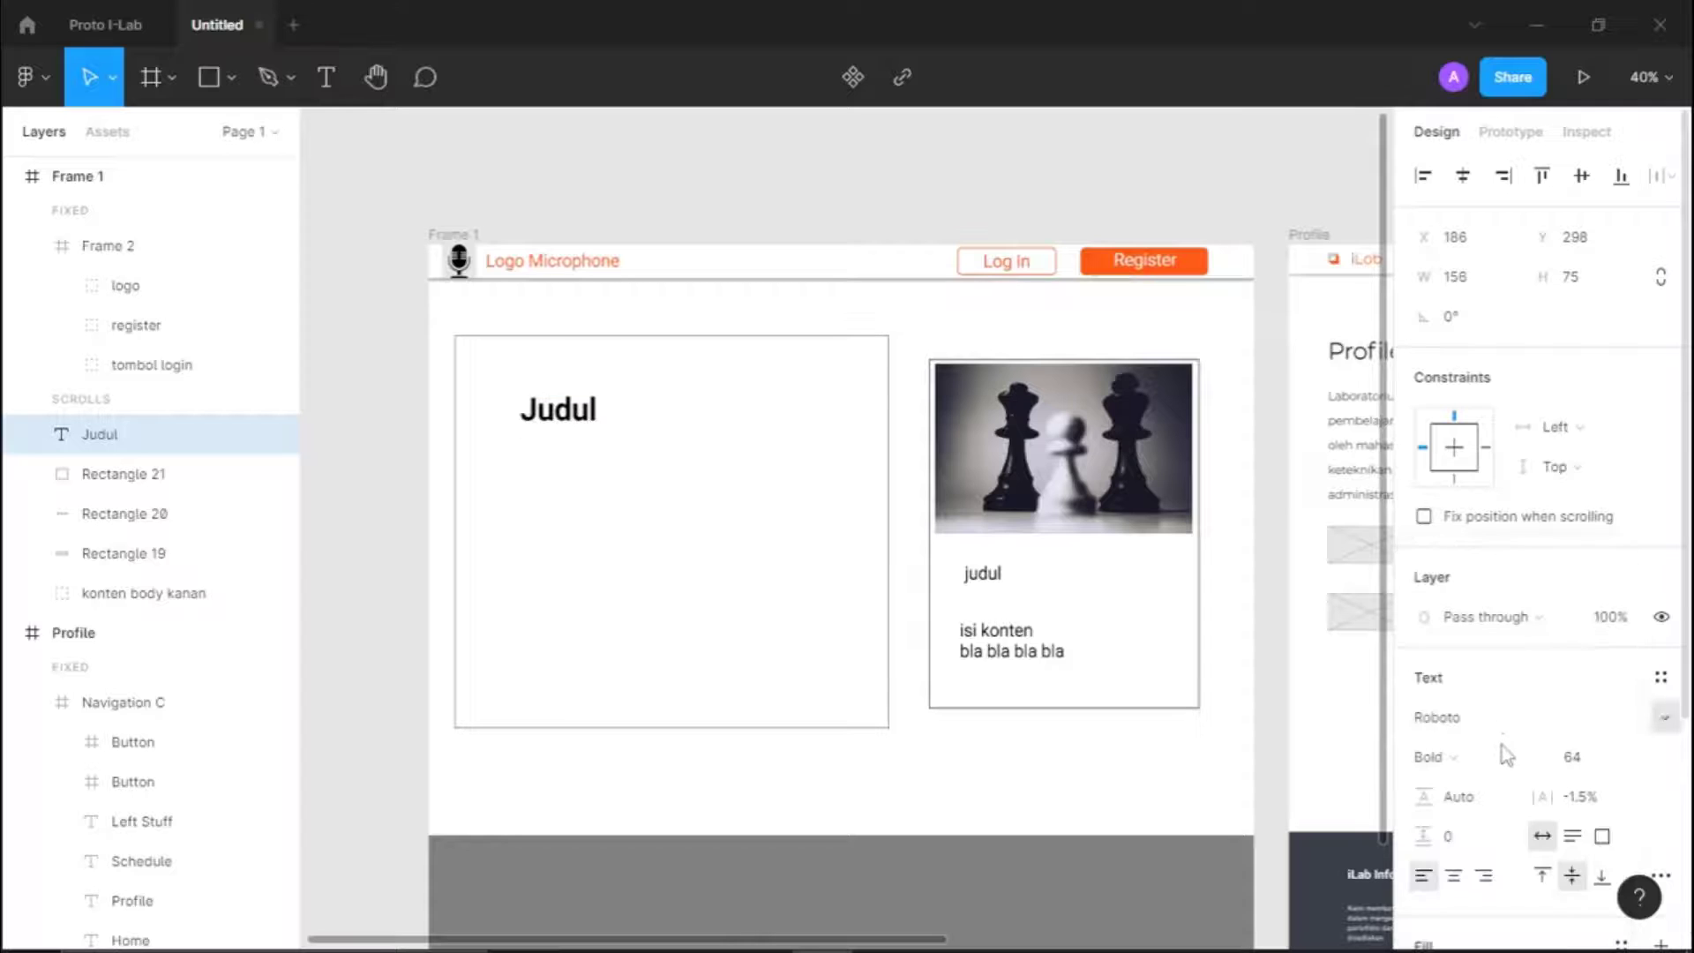
Set the weight of the large rectangle's "Judul" text to Bold Italic
click(1528, 758)
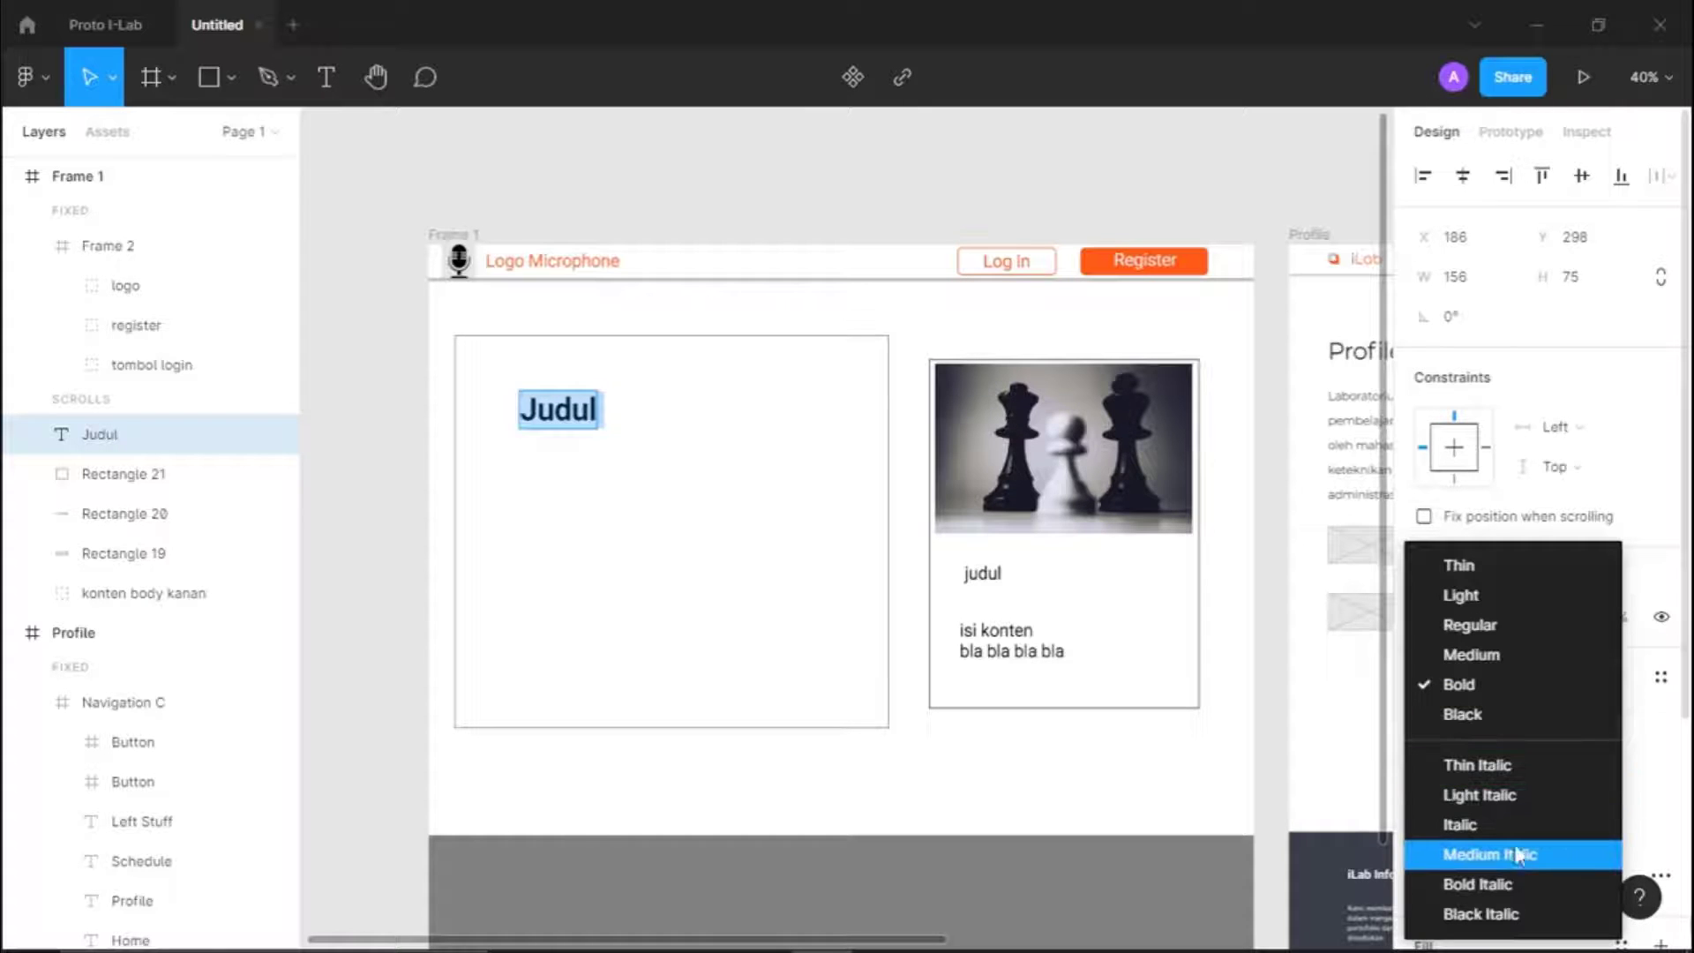
click(1512, 879)
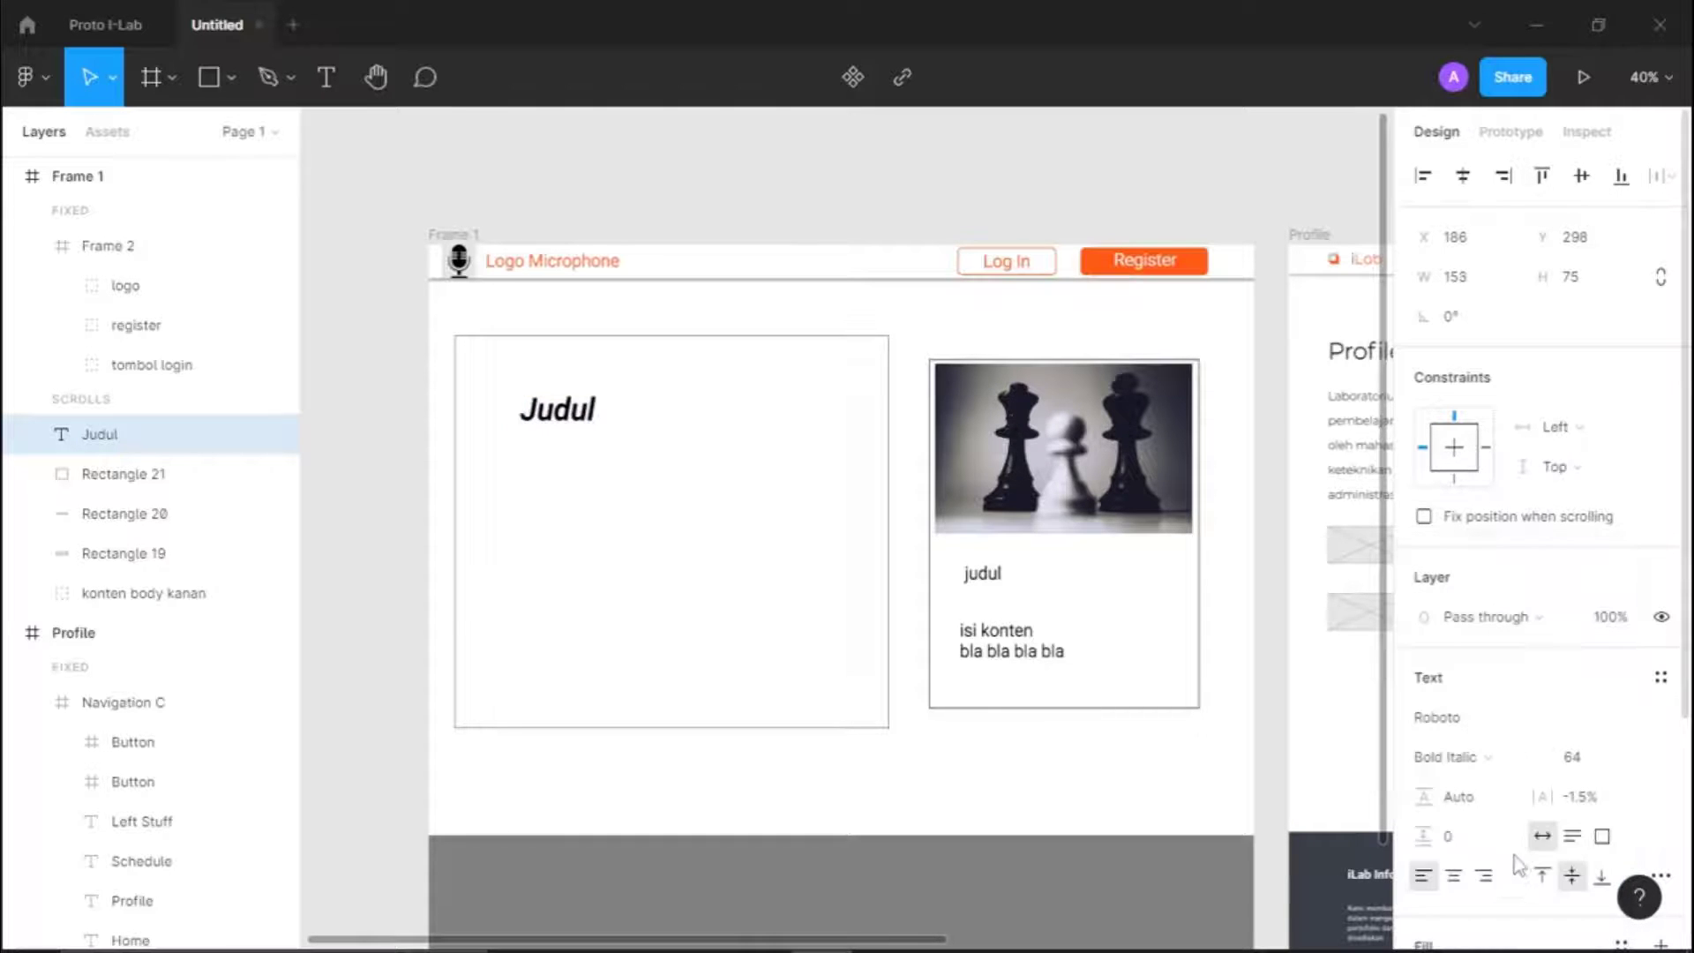
key(Return)
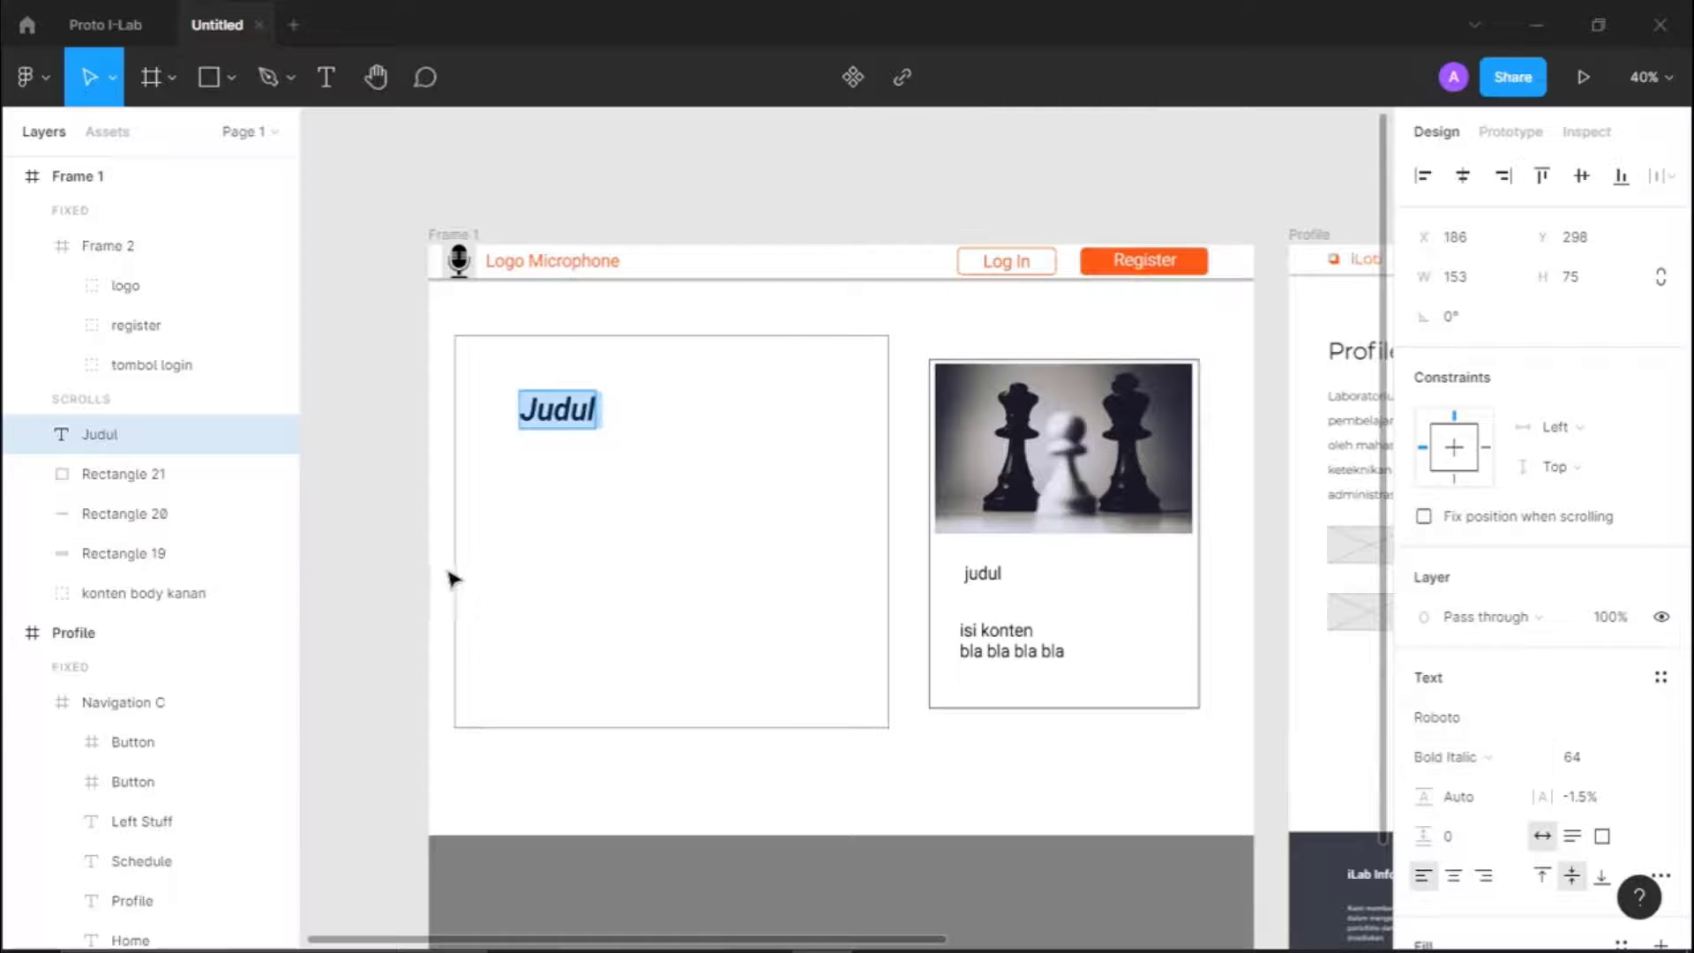
click(679, 525)
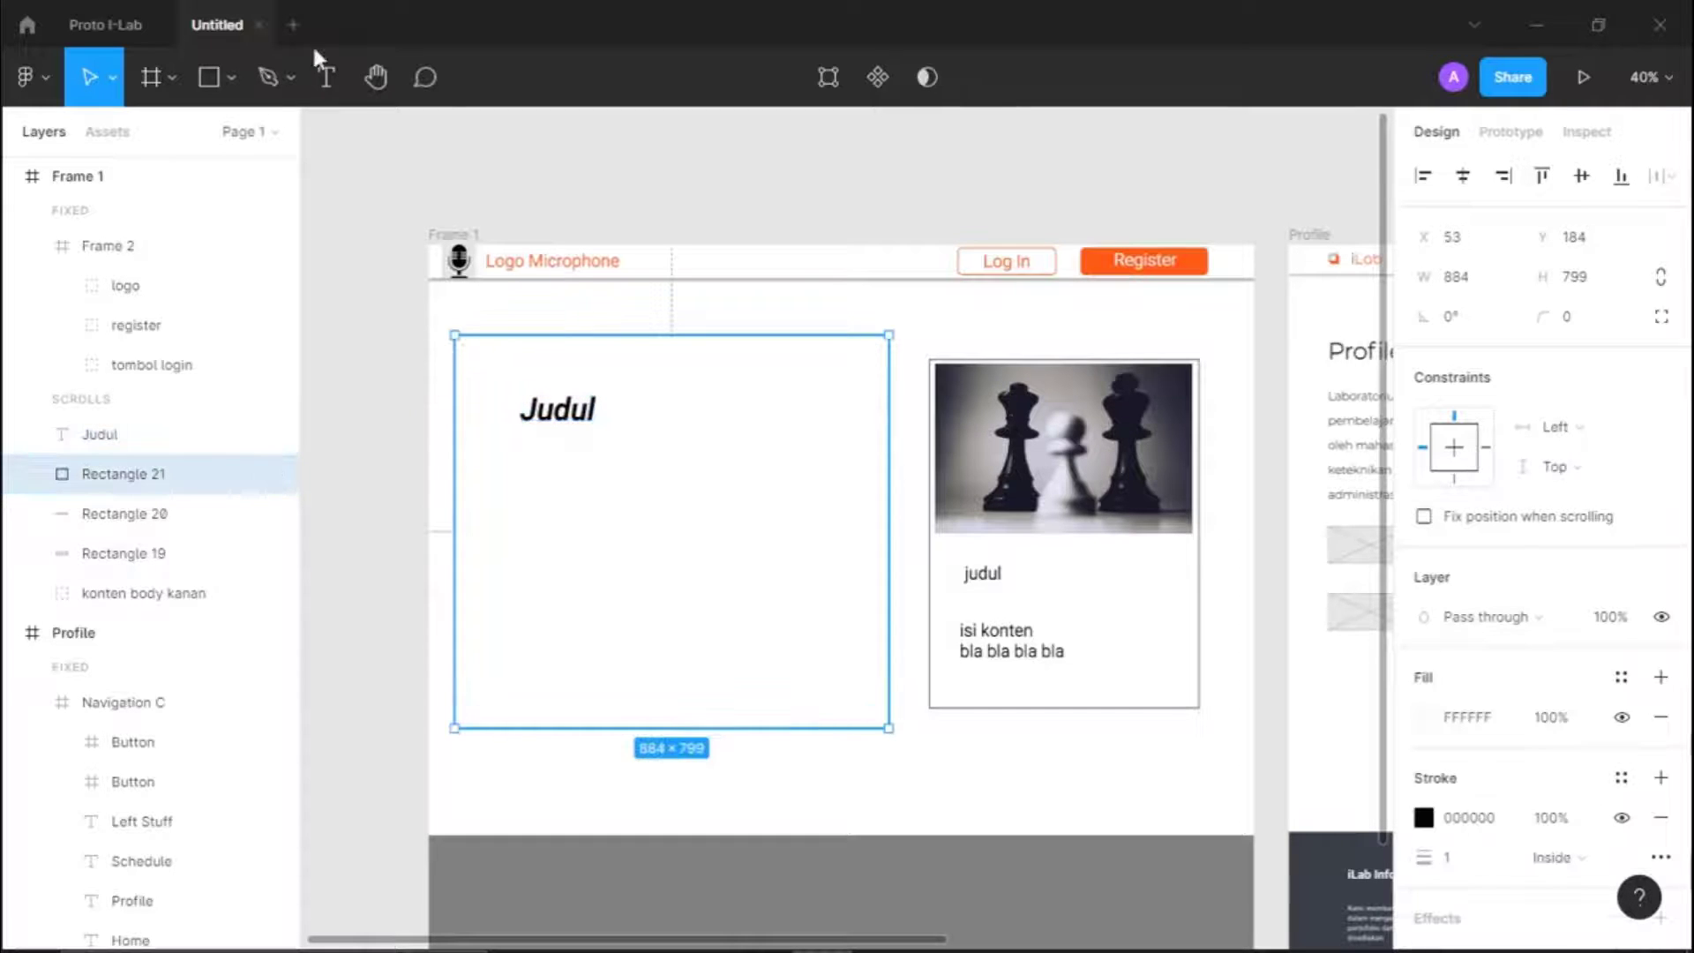
Add the text "konten isi" just below the "Judul" heading in the large rectangle
click(326, 77)
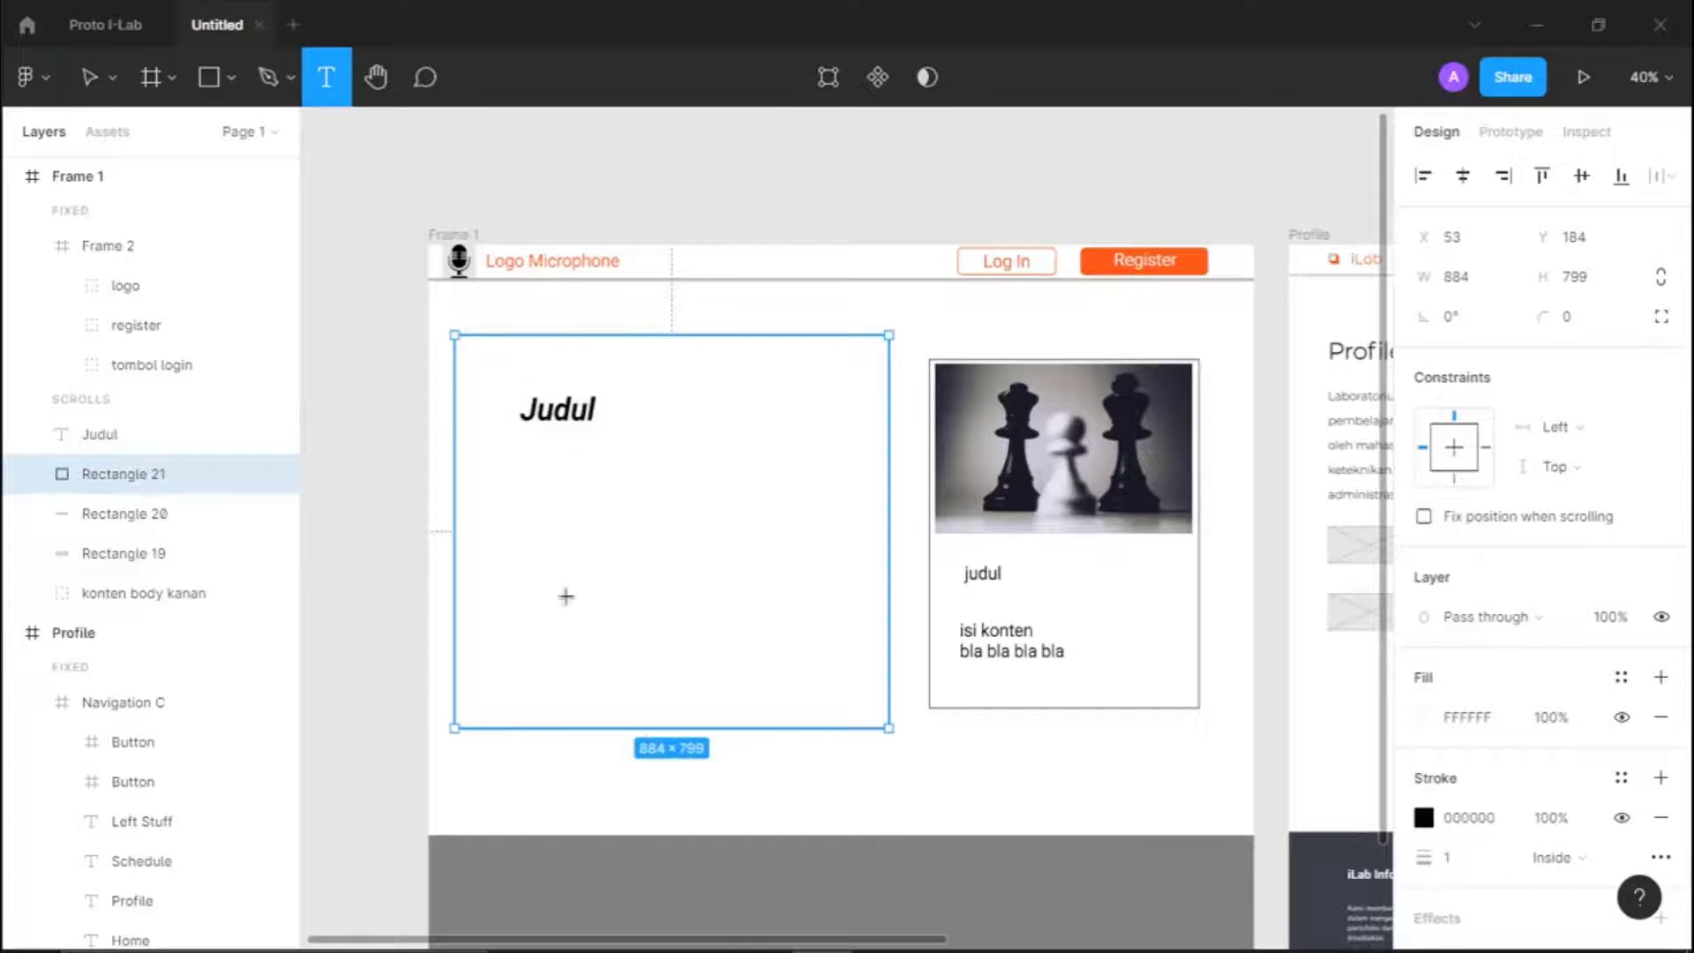
click(497, 444)
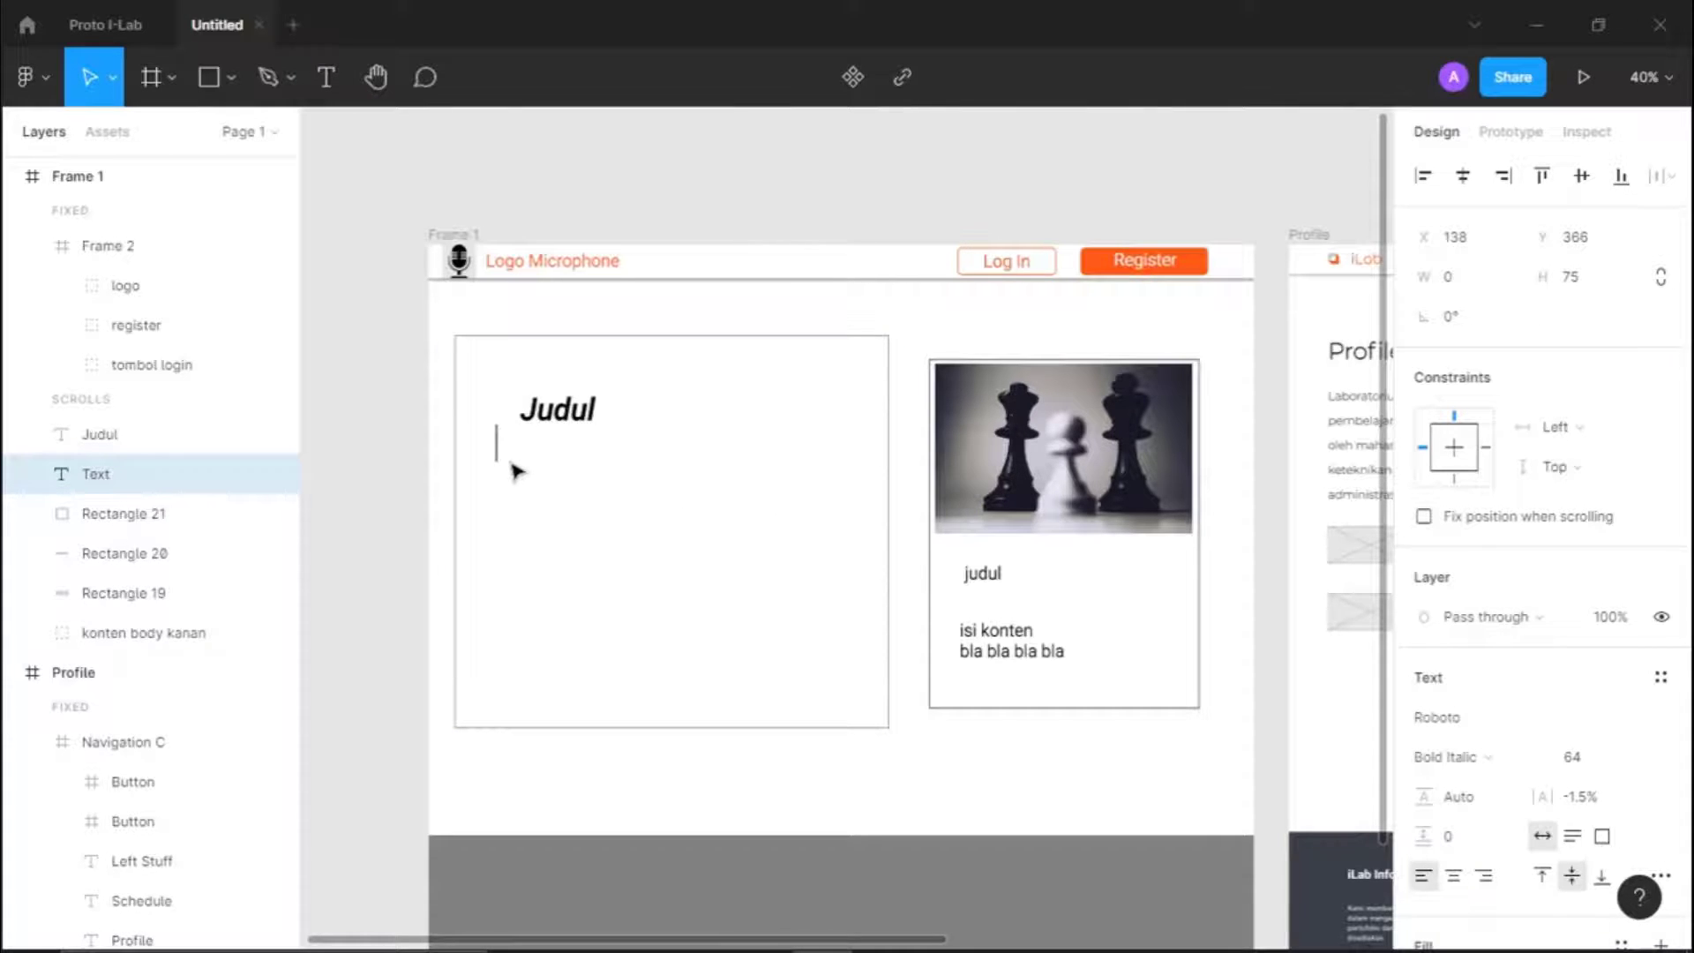
text(konten ini)
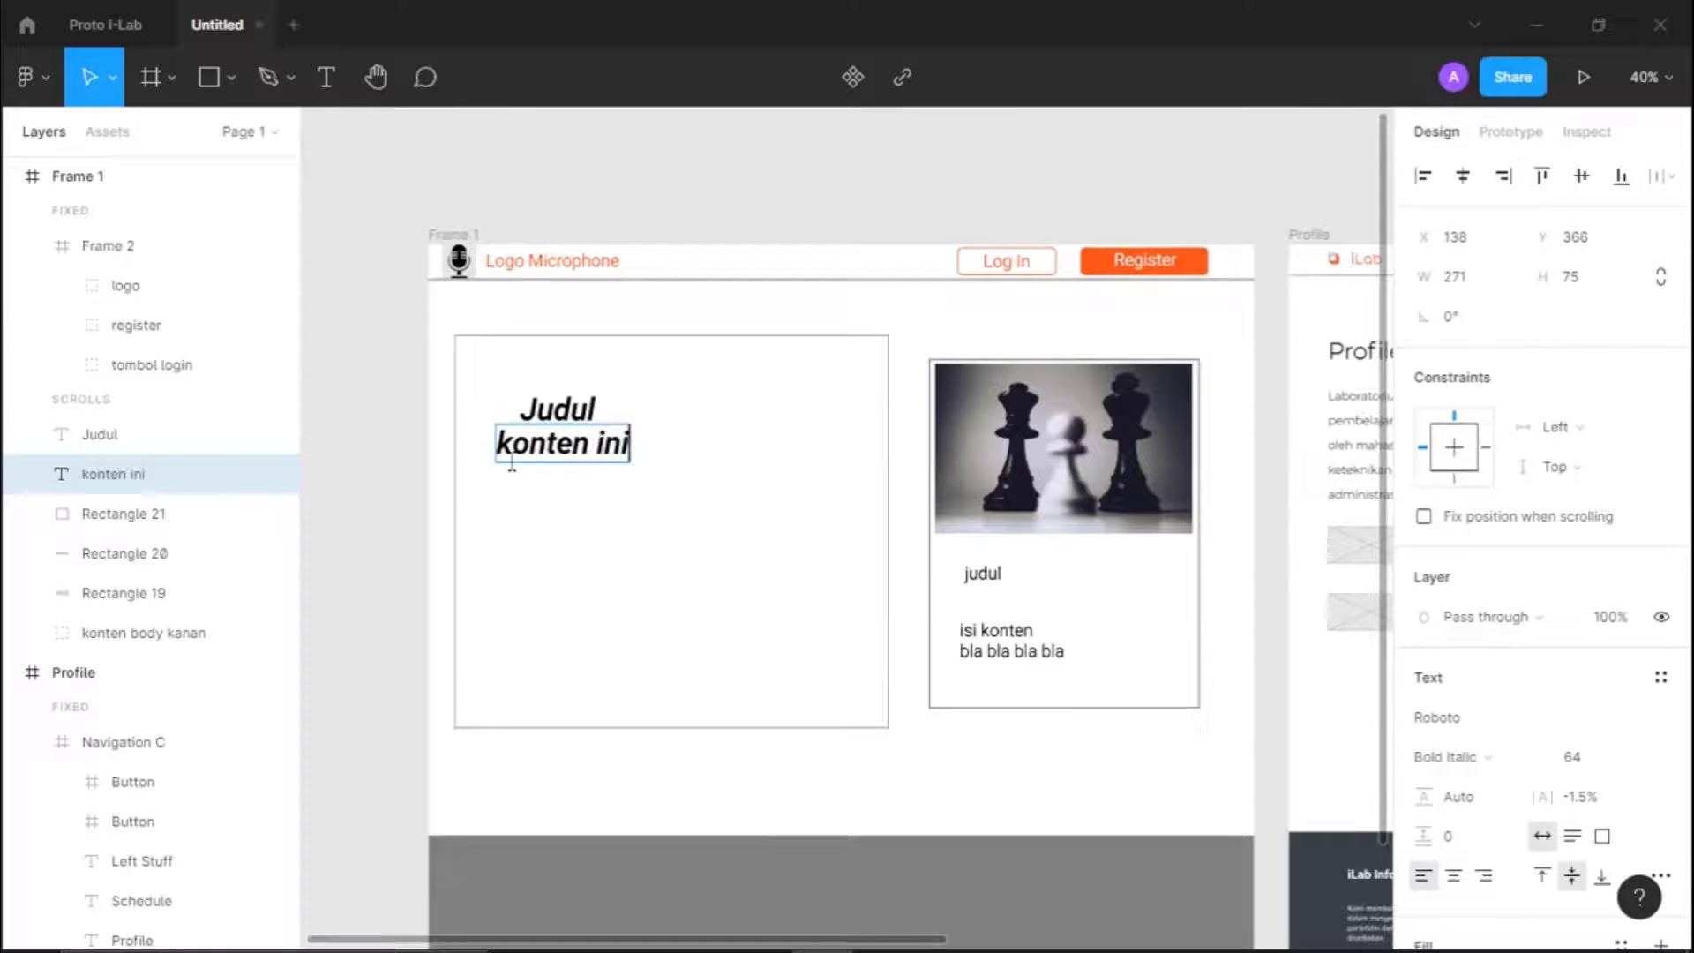
key(BackSpace)
text(si)
Set the "konten isi" text to font size 48 and weight Regular
key(shift+Left)
key(shift+Left)
key(shift+Left)
key(shift+Left)
key(shift+Left)
key(shift+Left)
key(shift+Left)
key(shift+Left)
key(shift+Left)
key(shift+Left)
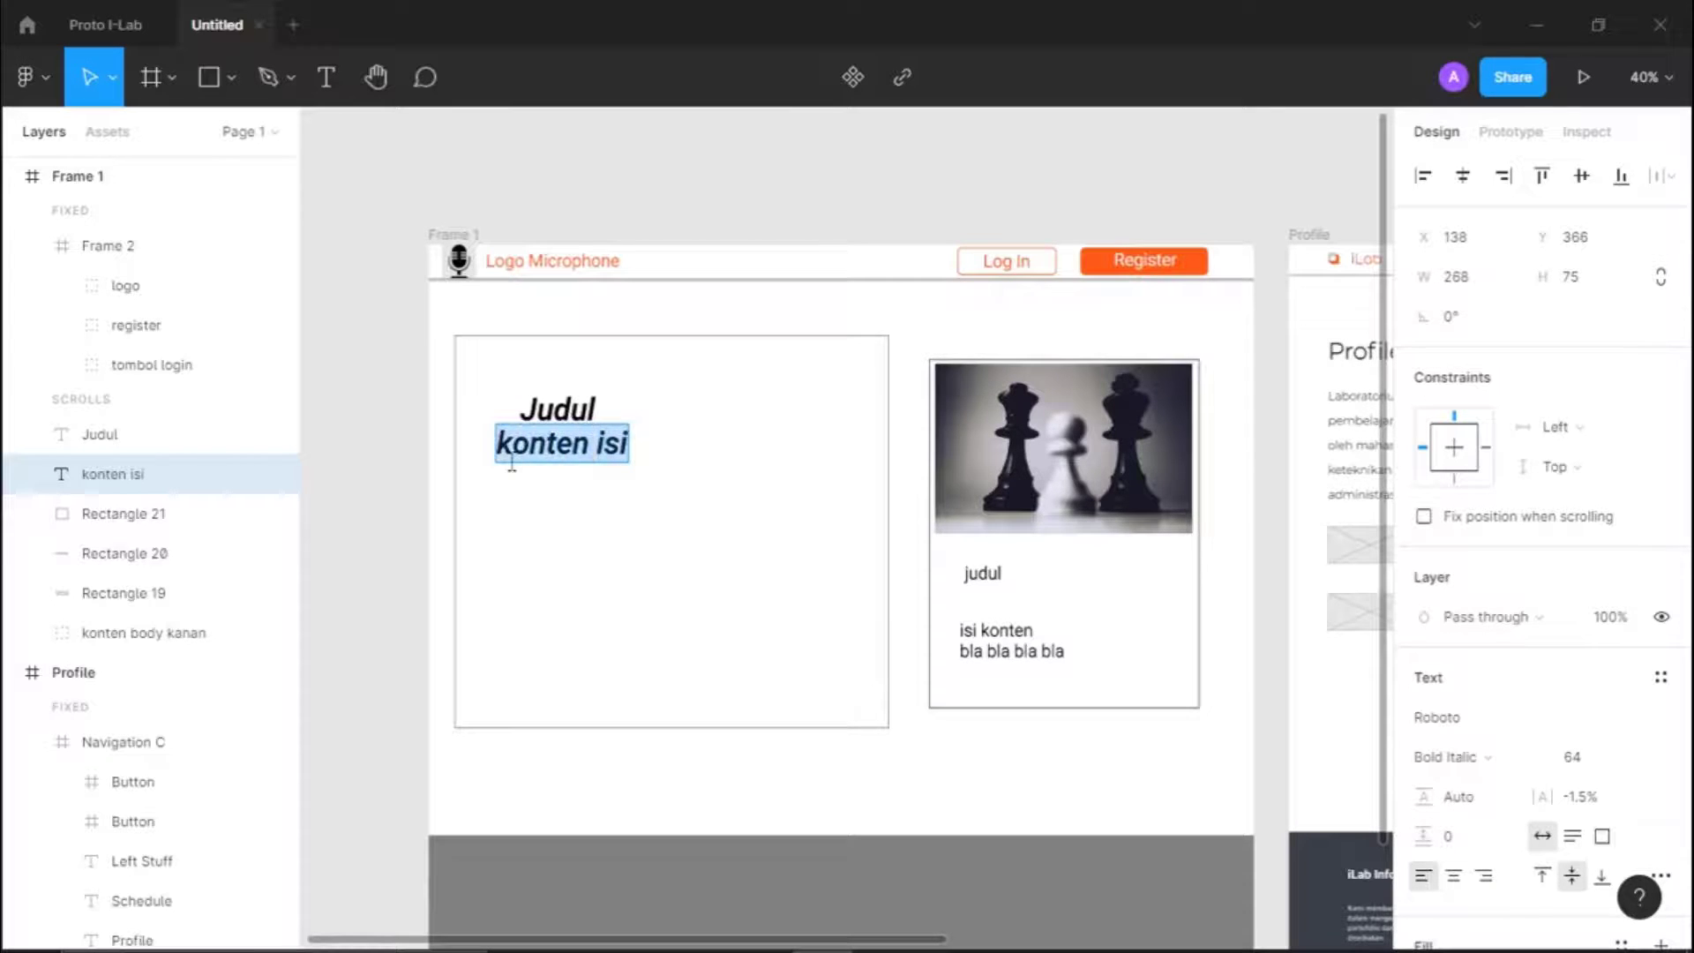
click(1637, 759)
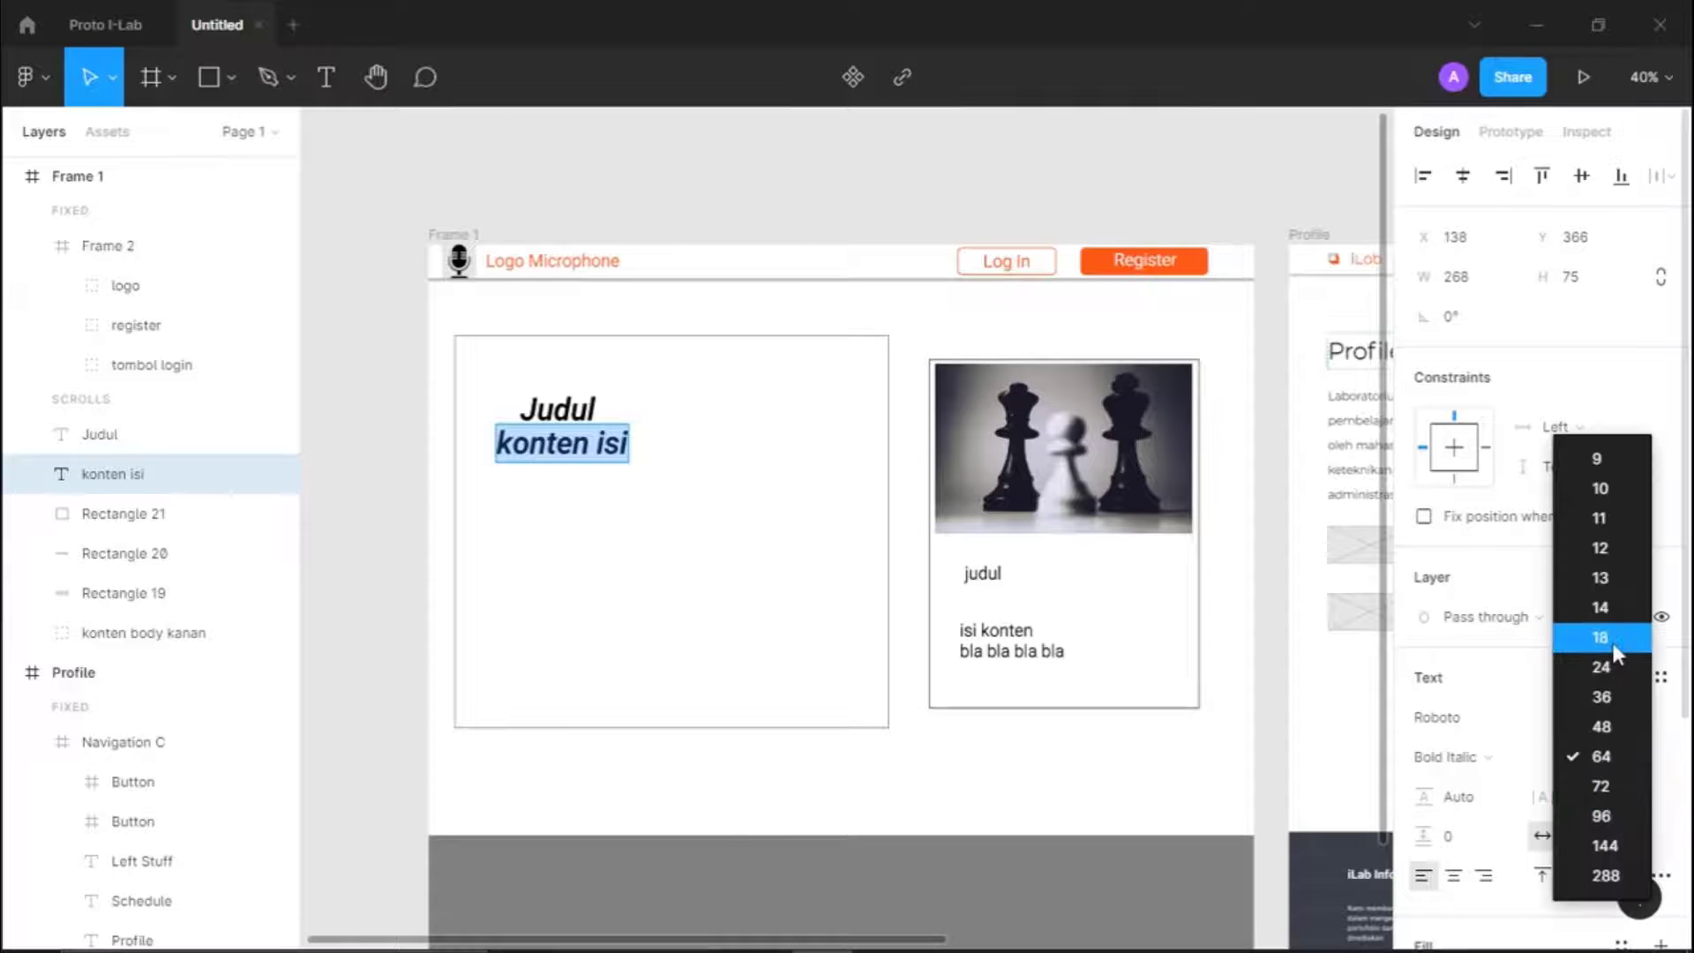
click(1612, 717)
click(1637, 757)
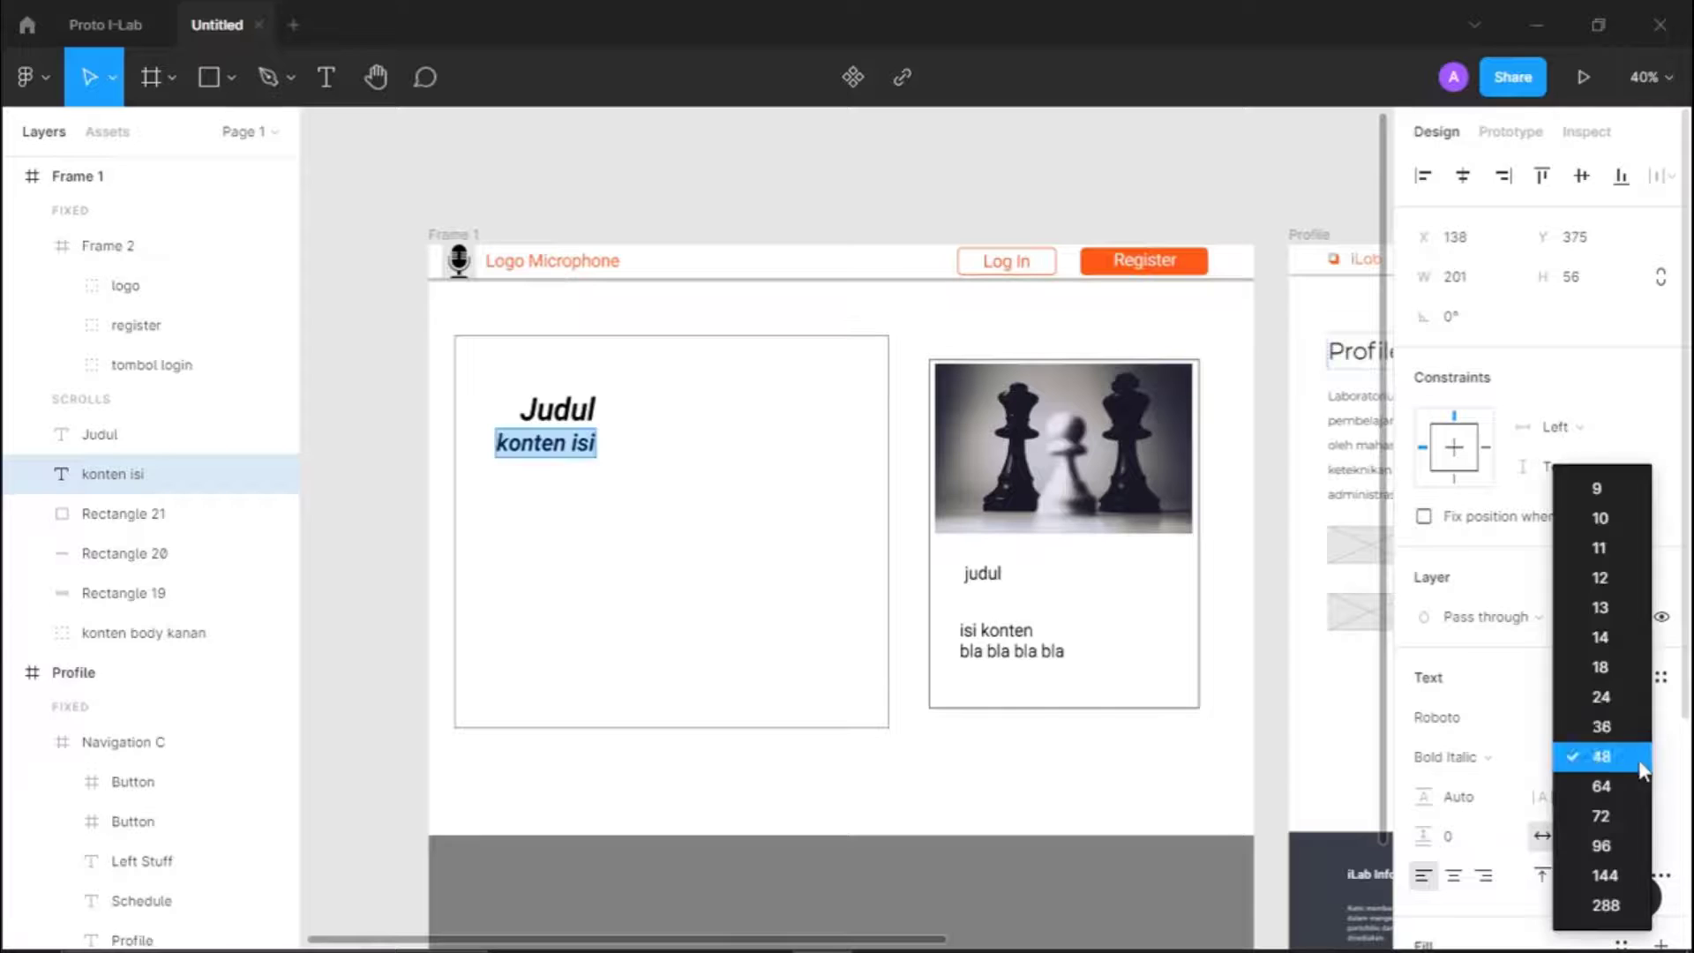
click(1619, 729)
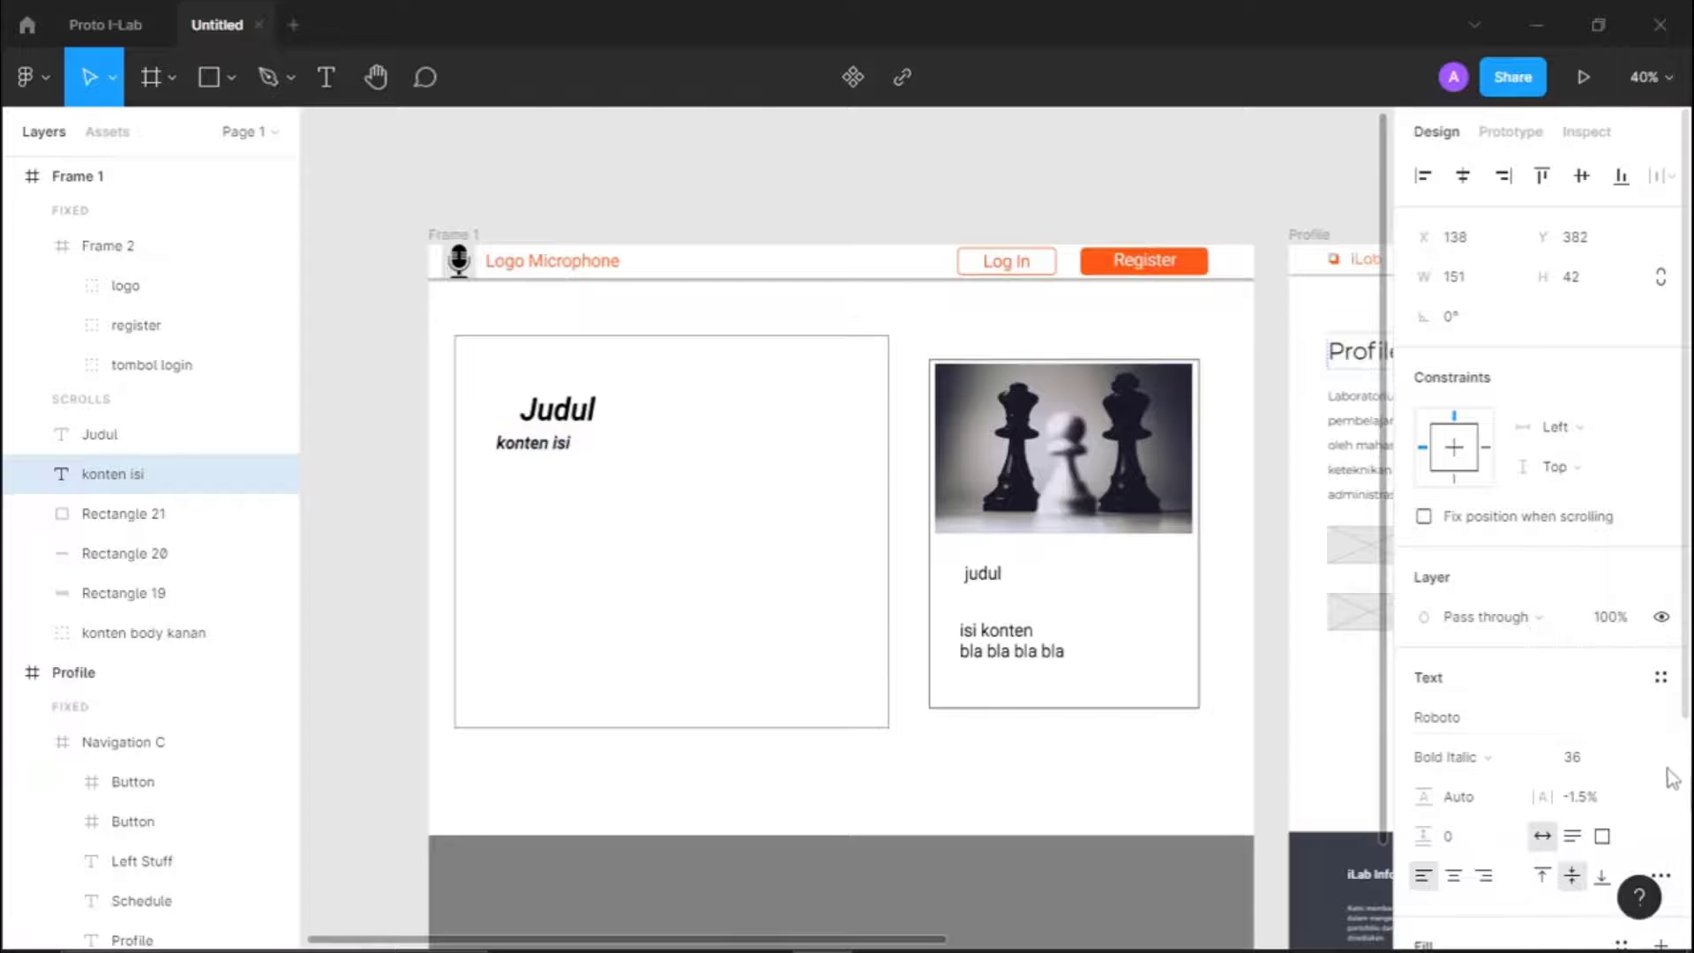
click(1646, 759)
click(1632, 767)
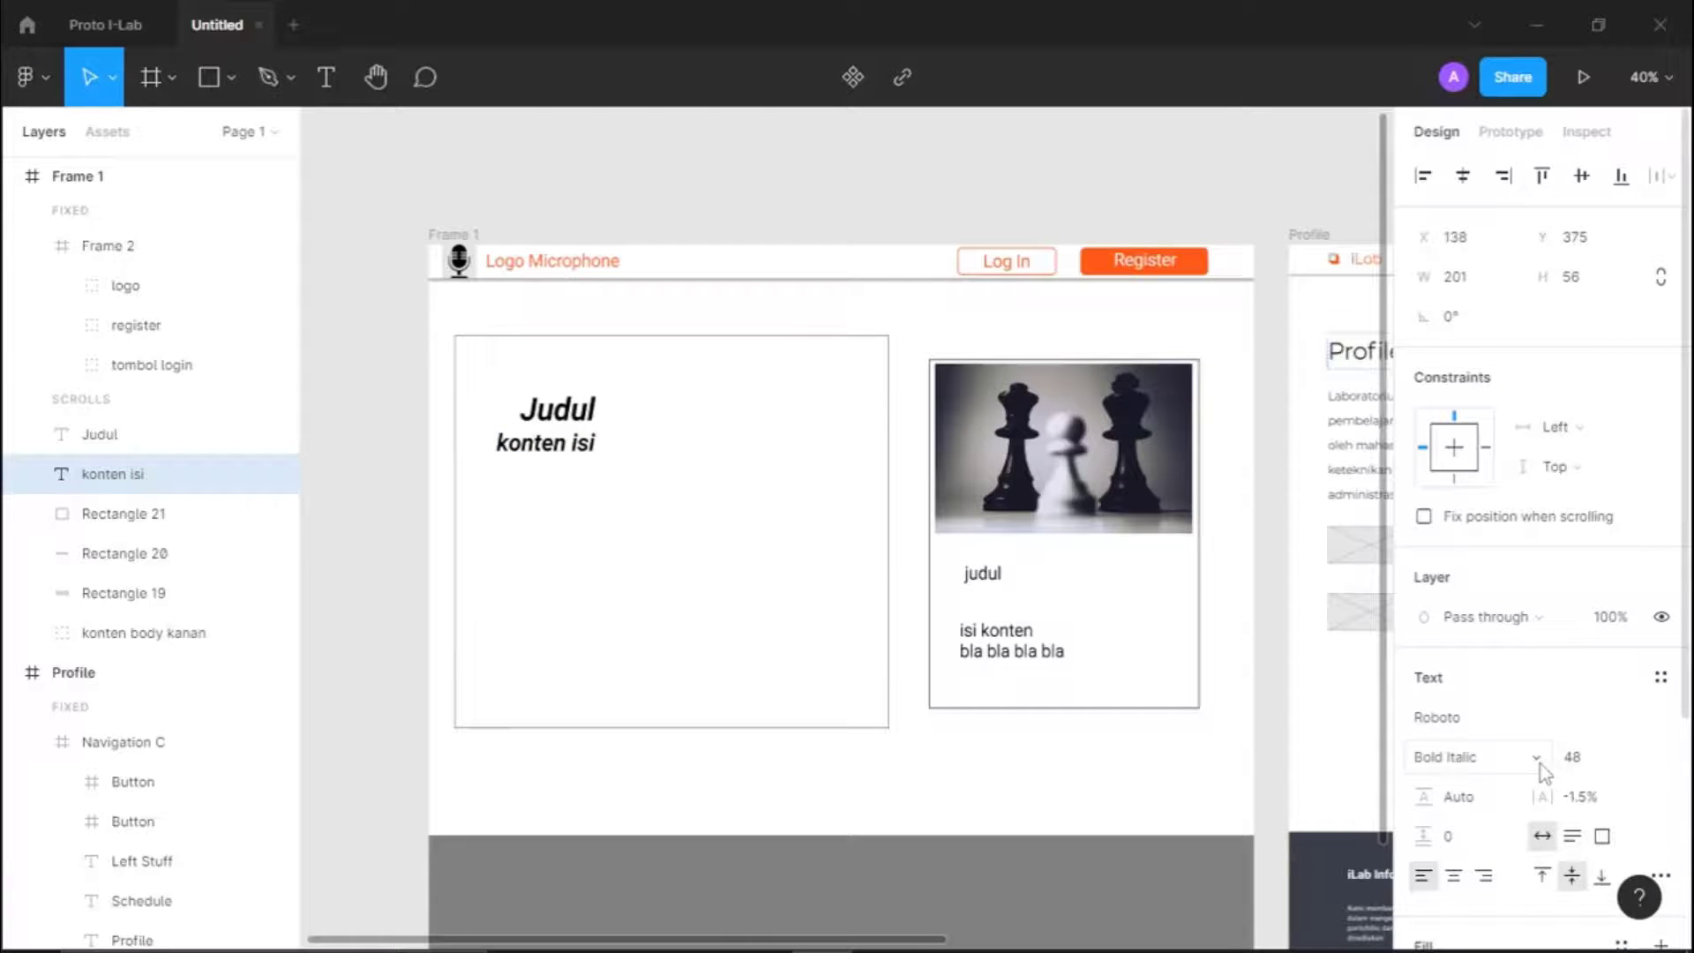
click(1535, 761)
click(1482, 497)
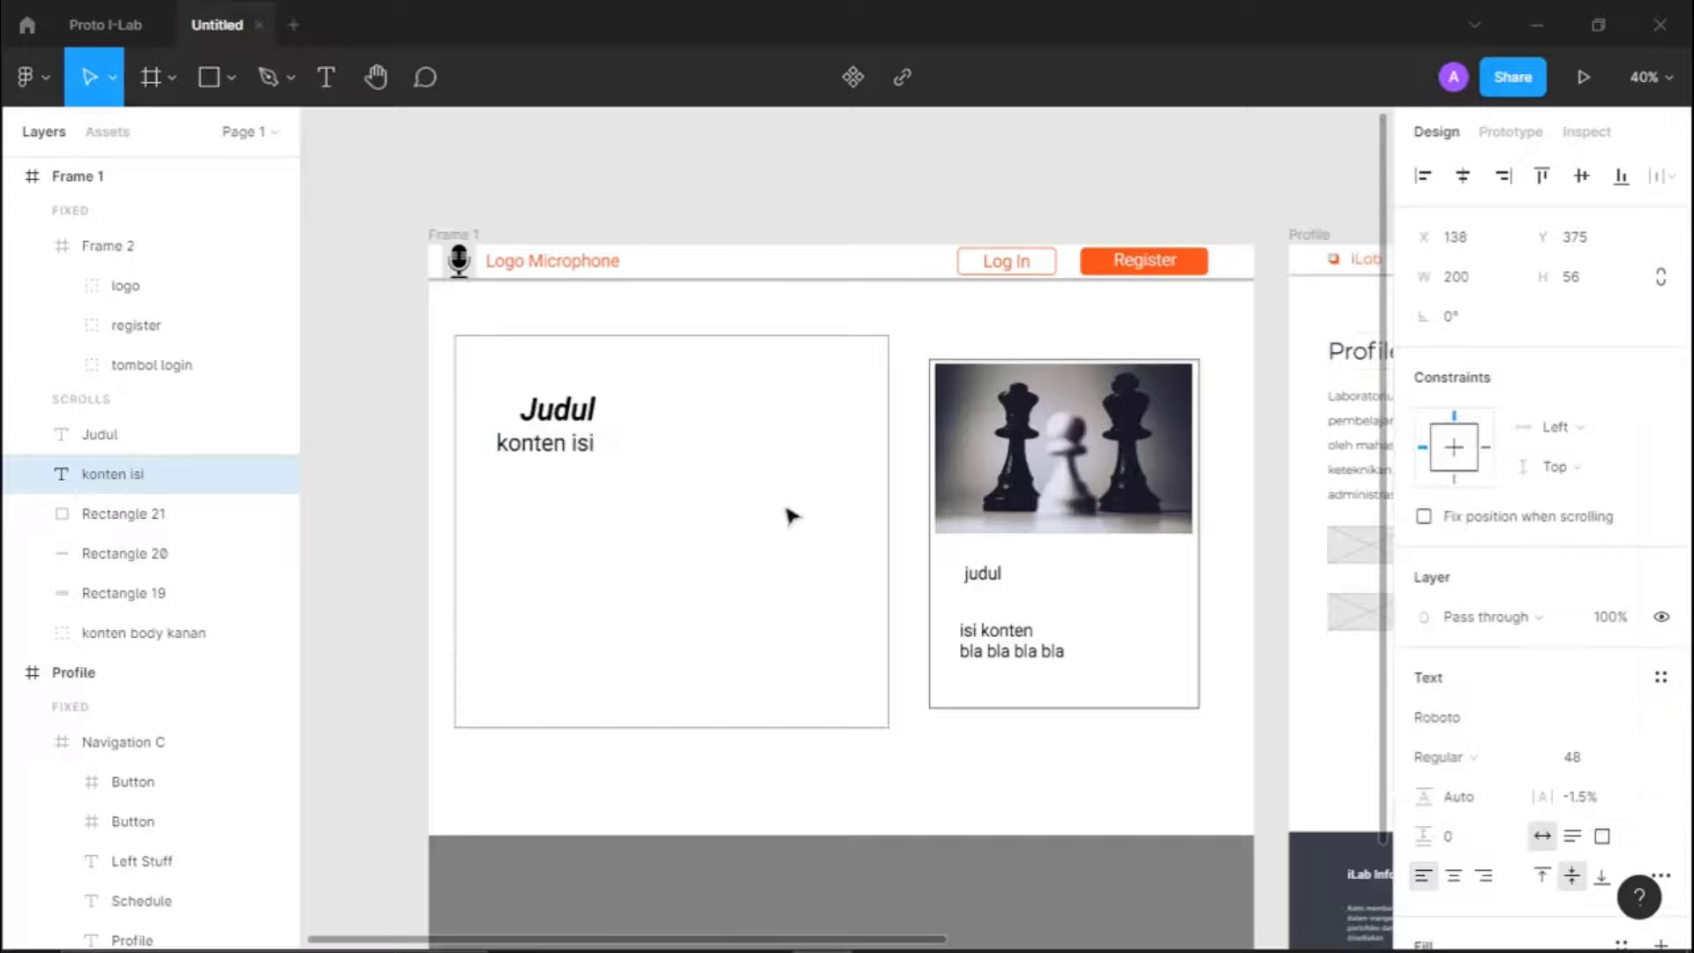
Repeat the line "konten isi" in the same text block until it has ten lines
double_click(577, 446)
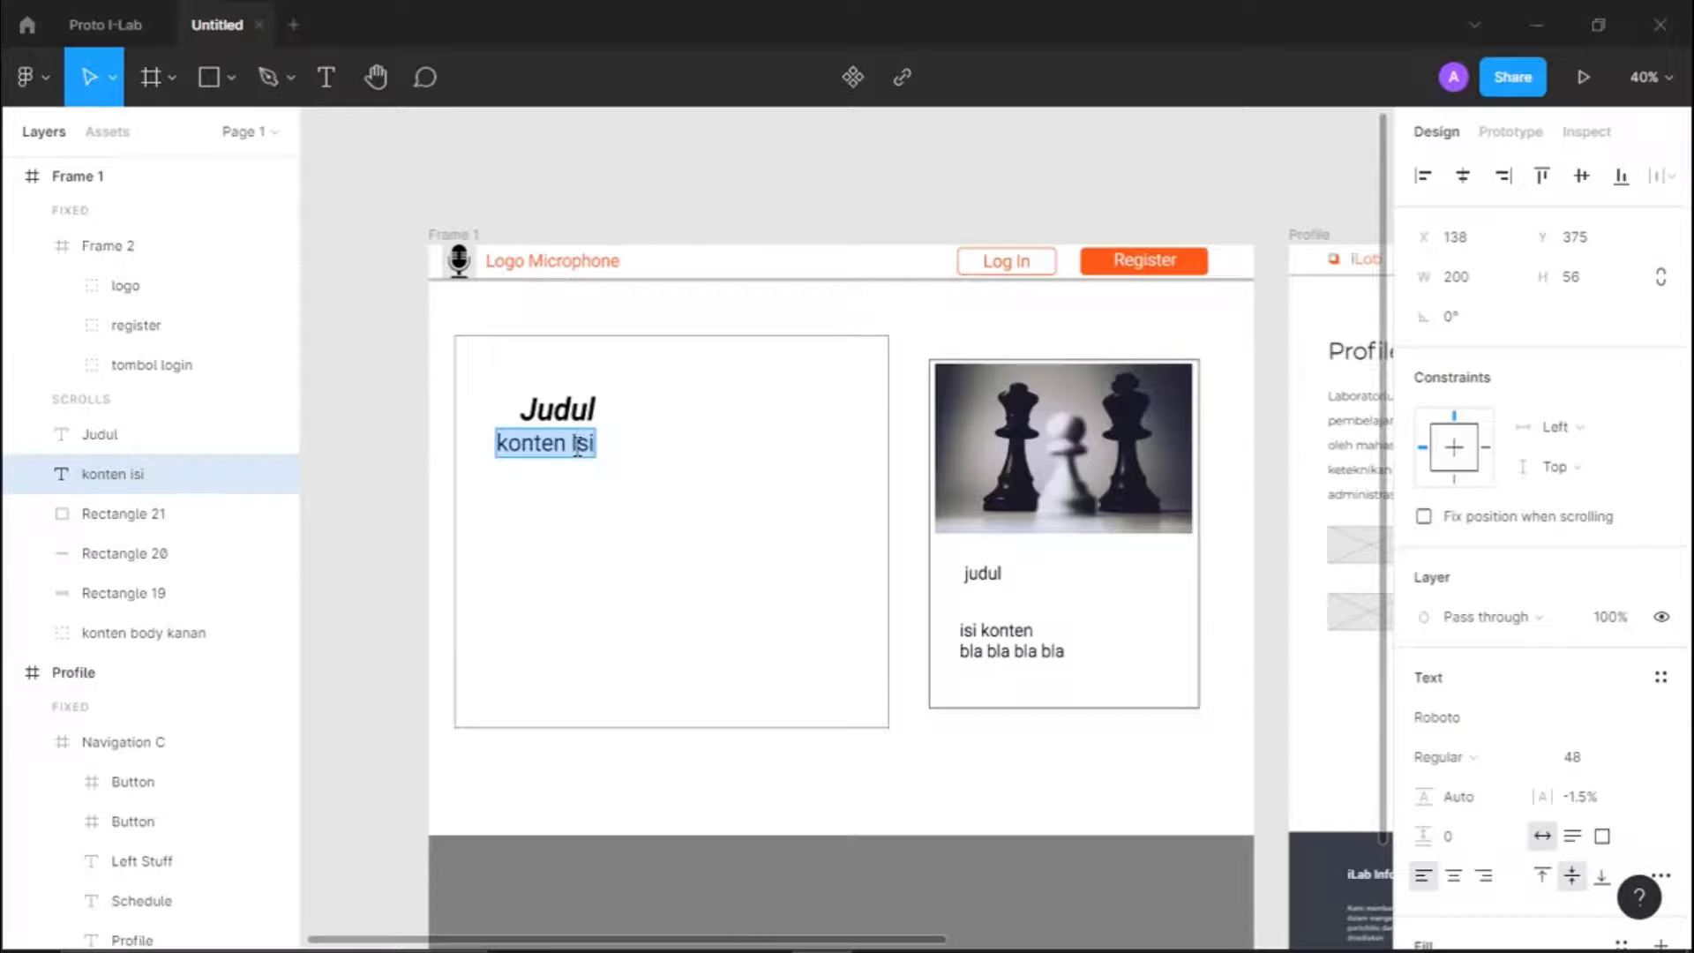
key(Right)
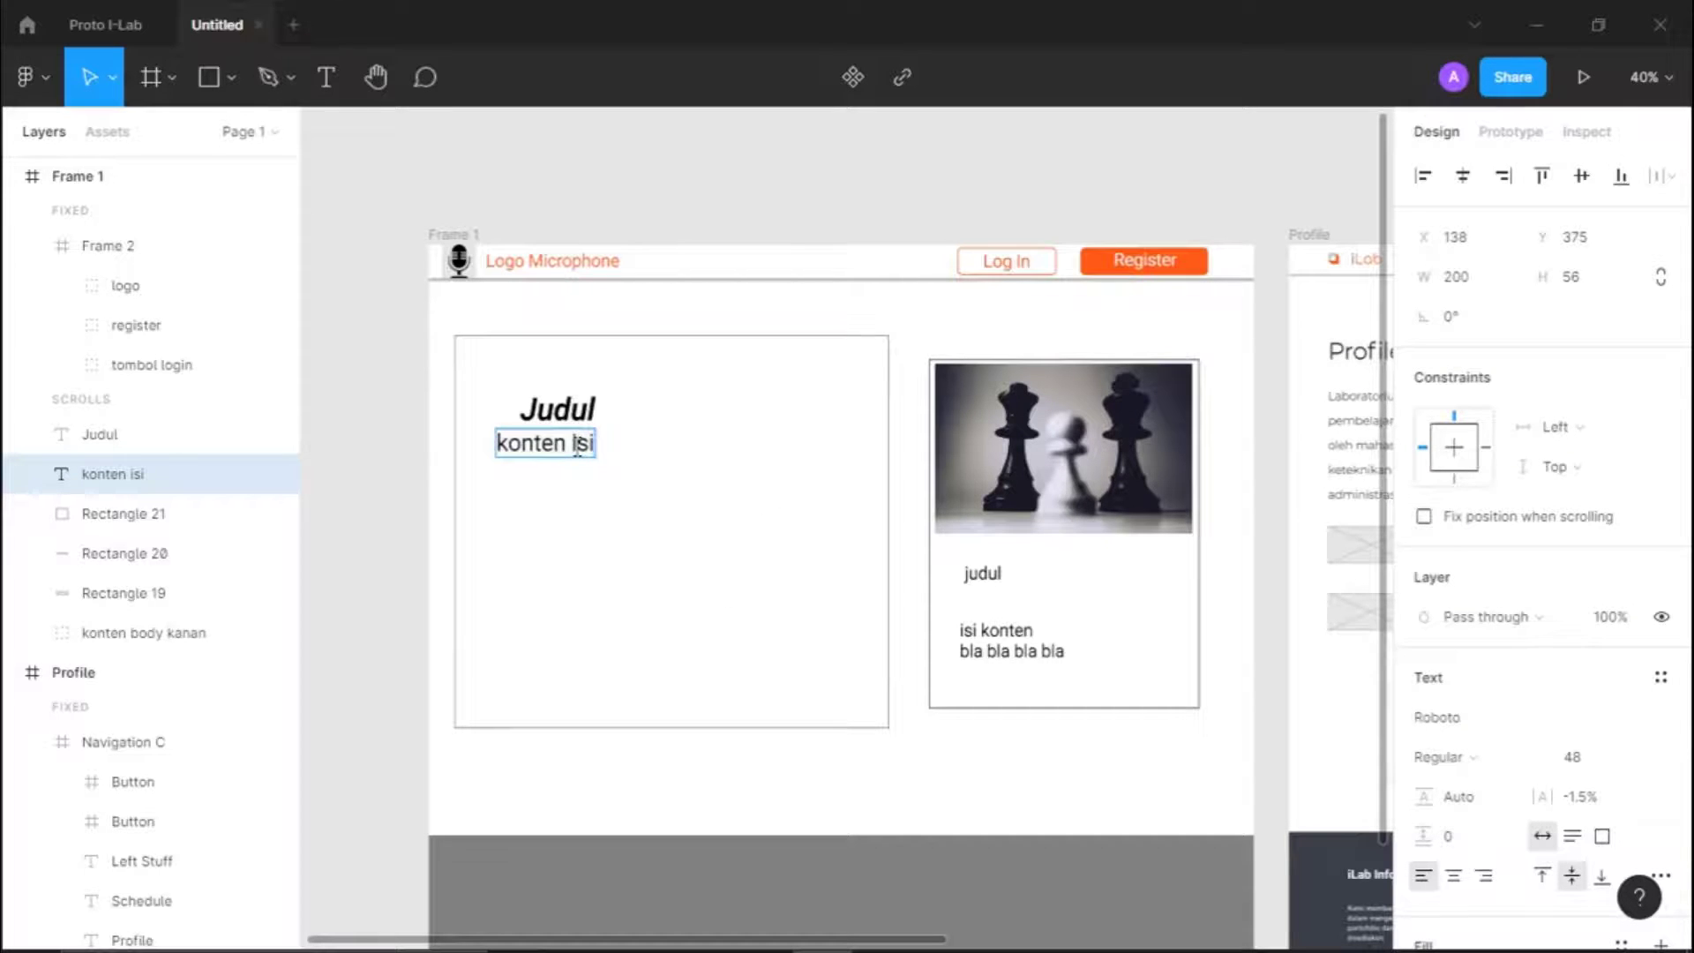
key(Return)
key(Return)
key(BackSpace)
key(BackSpace)
key(Return)
key(ctrl+a)
key(ctrl+c)
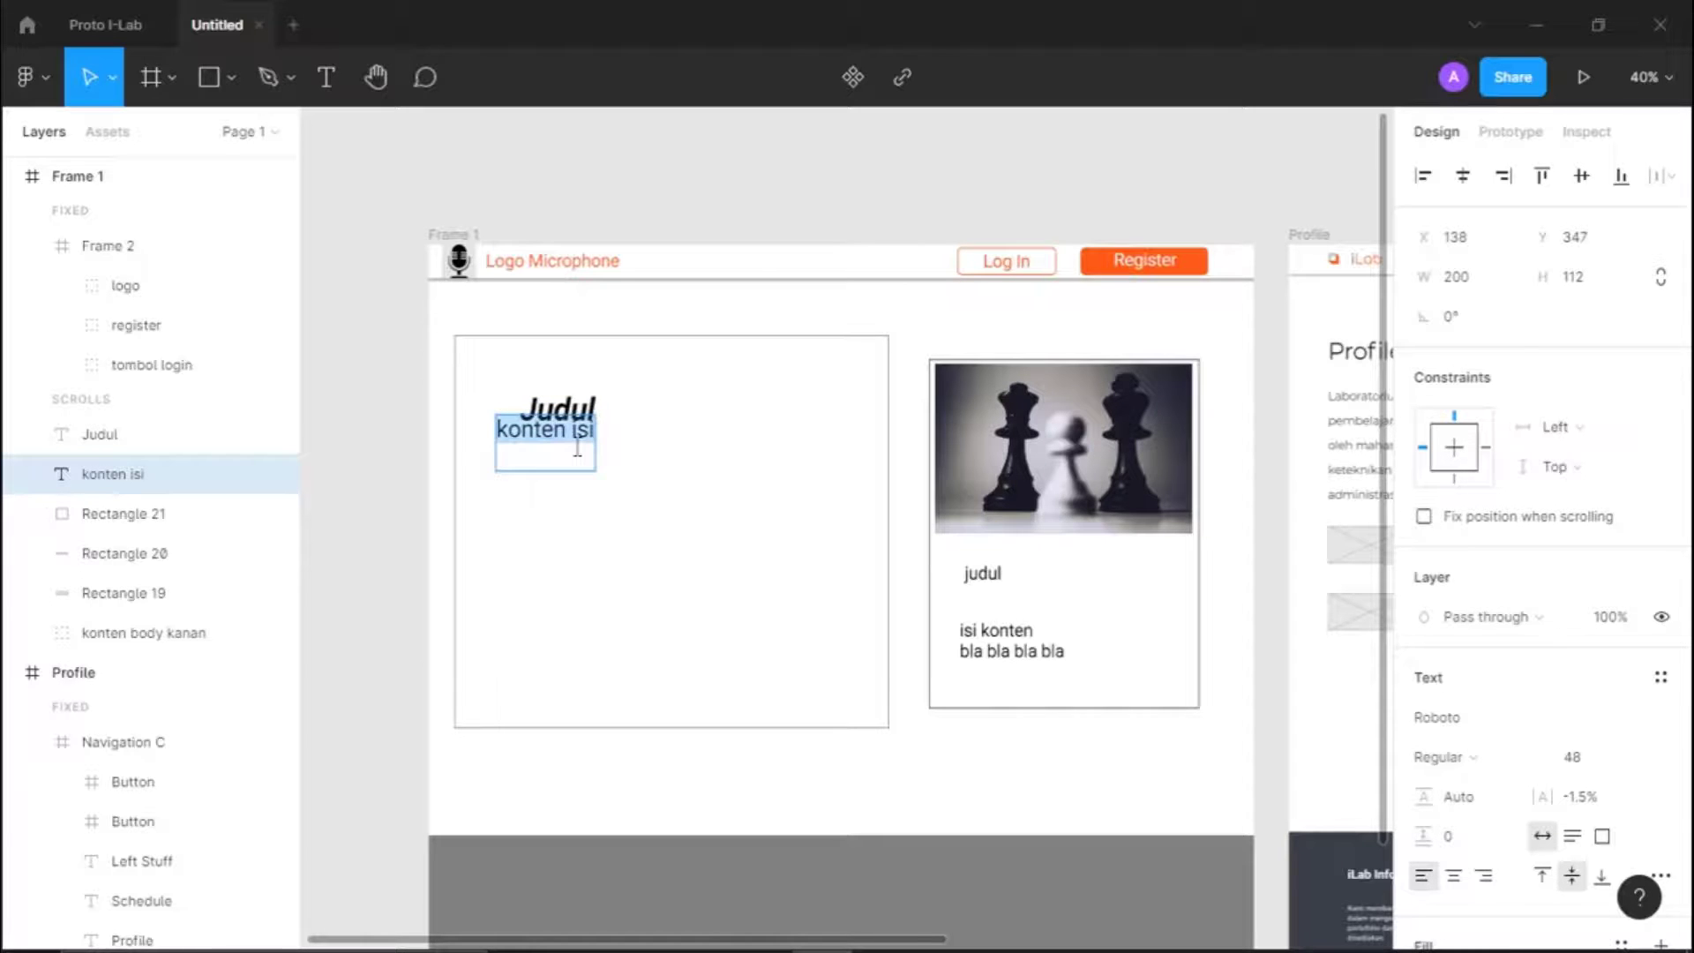
key(Right)
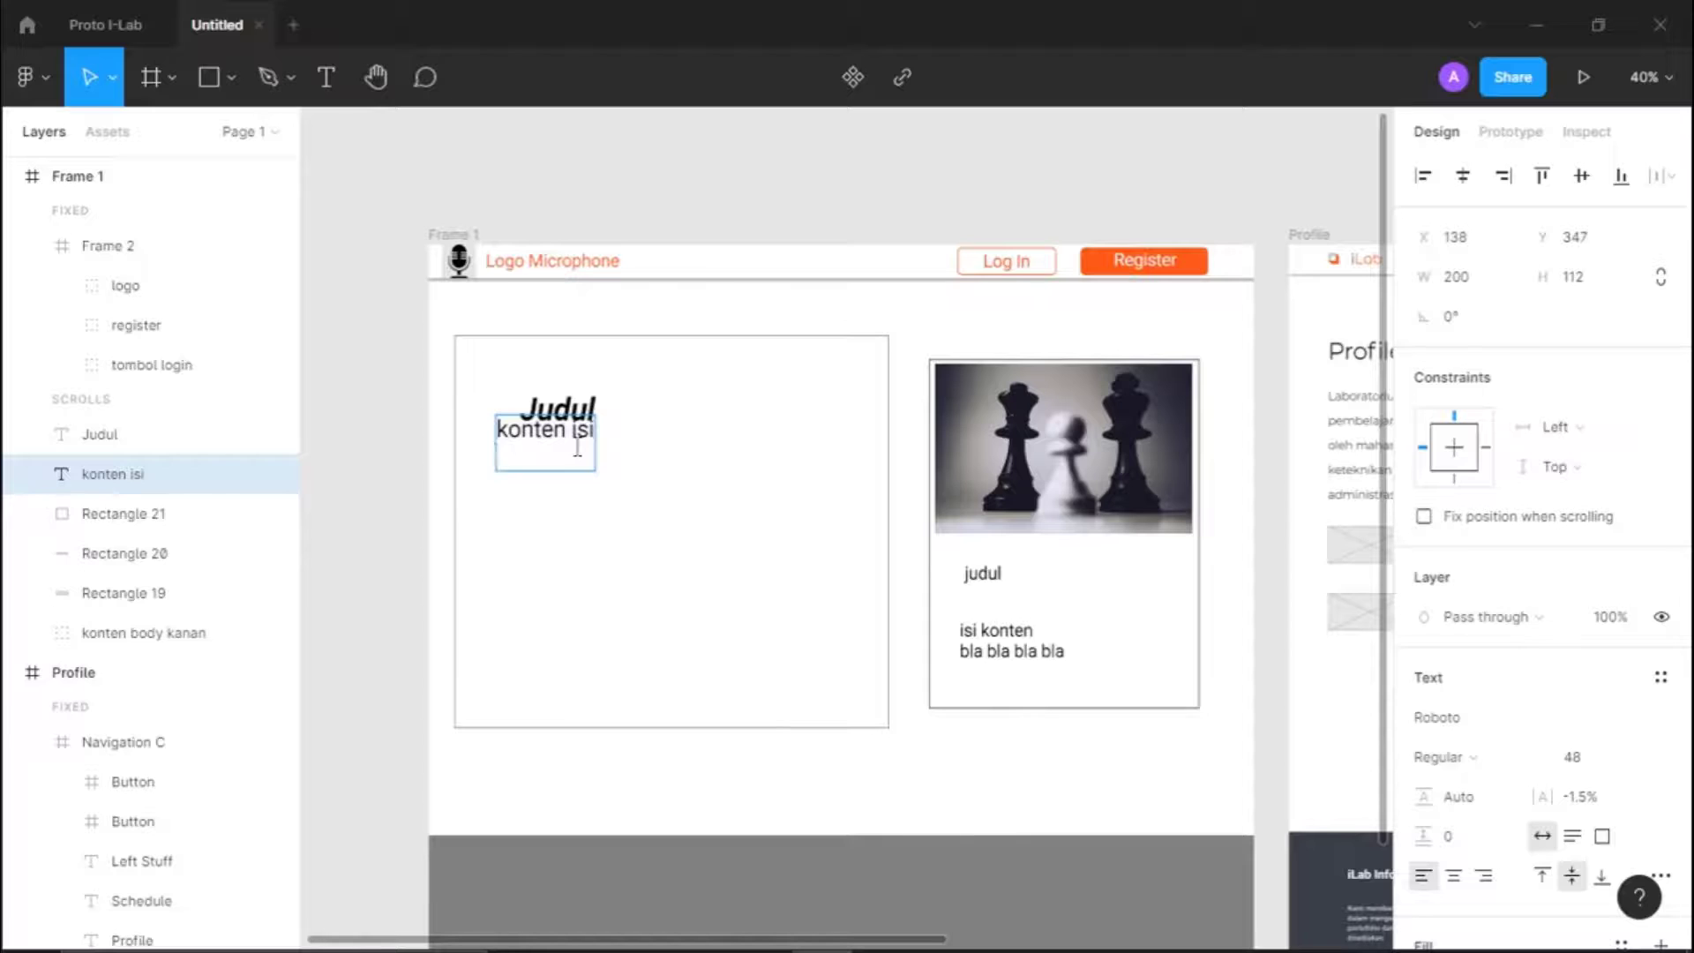
key(ctrl+v)
key(Return)
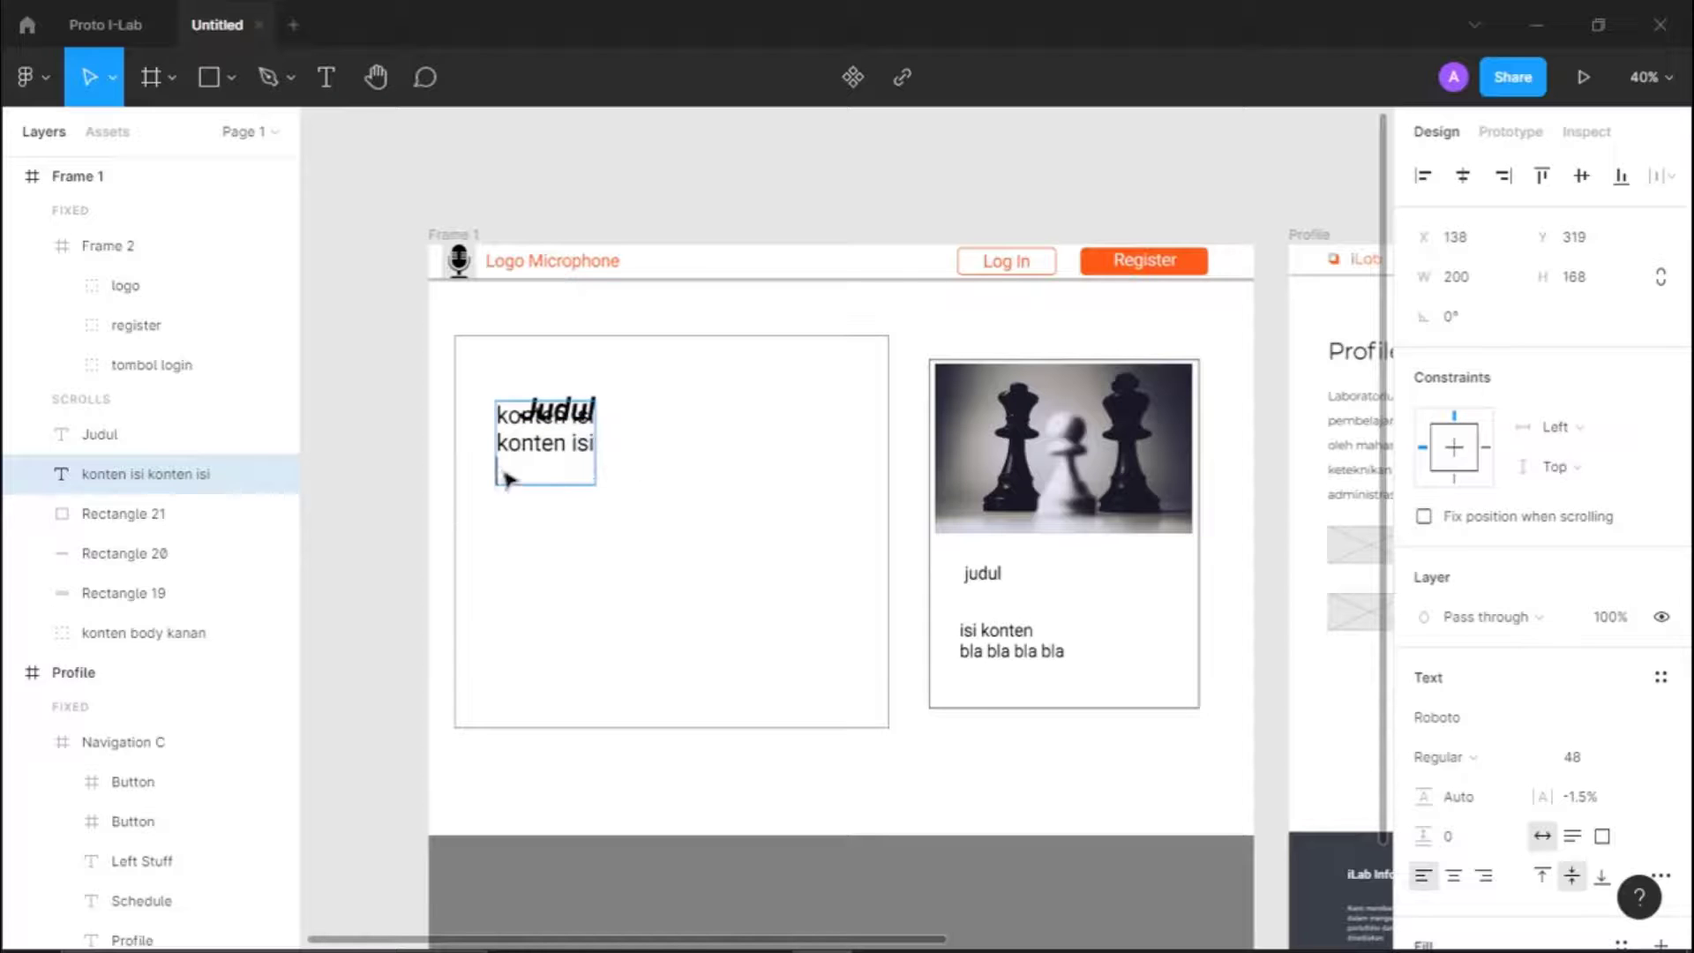
text(konten isi konten isi)
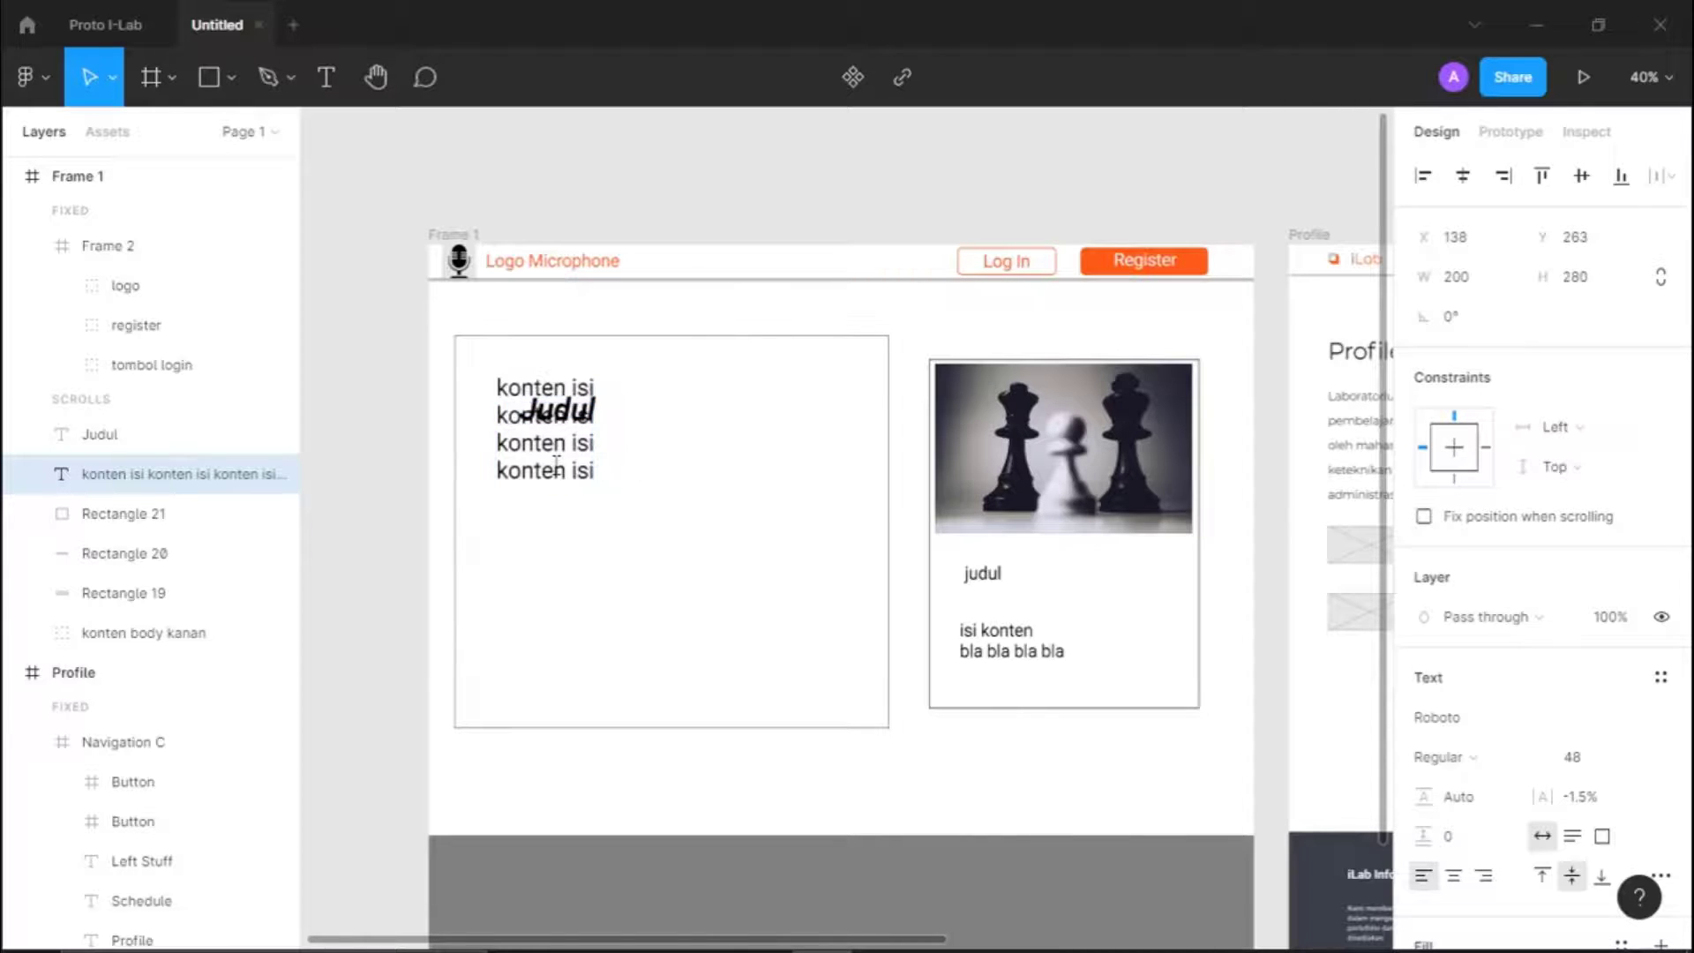
text(konten isi konten isi)
key(ctrl+v)
key(ctrl+v)
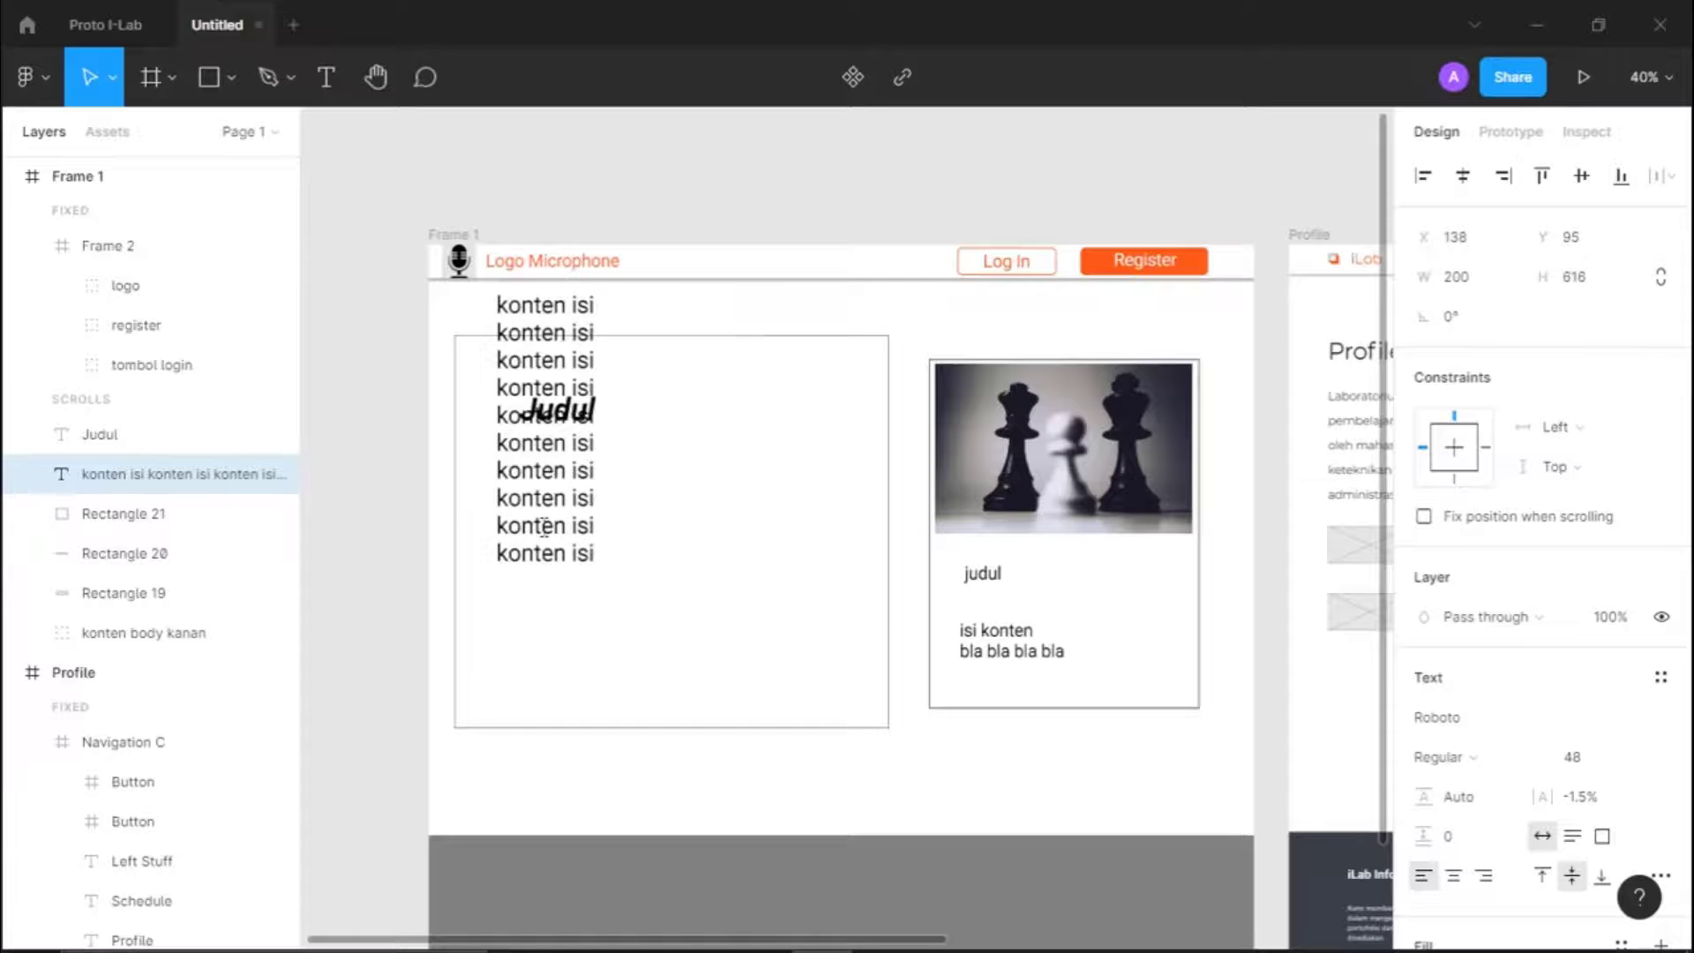
key(Escape)
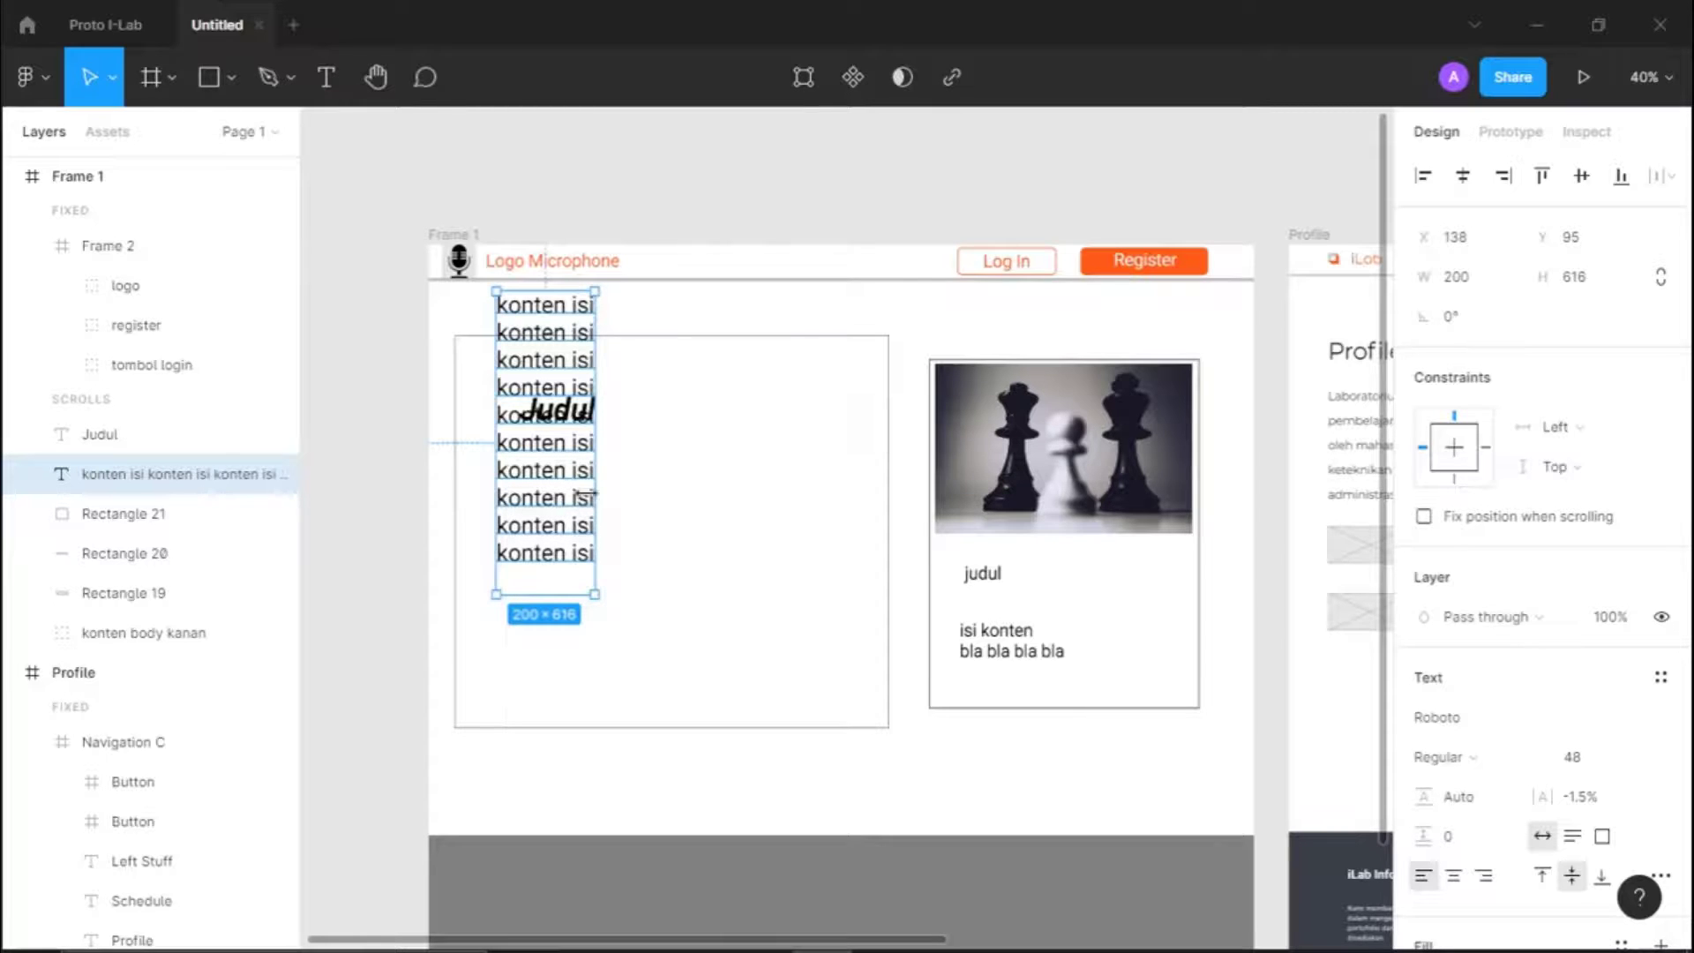
Move the "konten isi" text block down and align its left edge with the "Judul" heading at X 186
drag(560, 496, 581, 624)
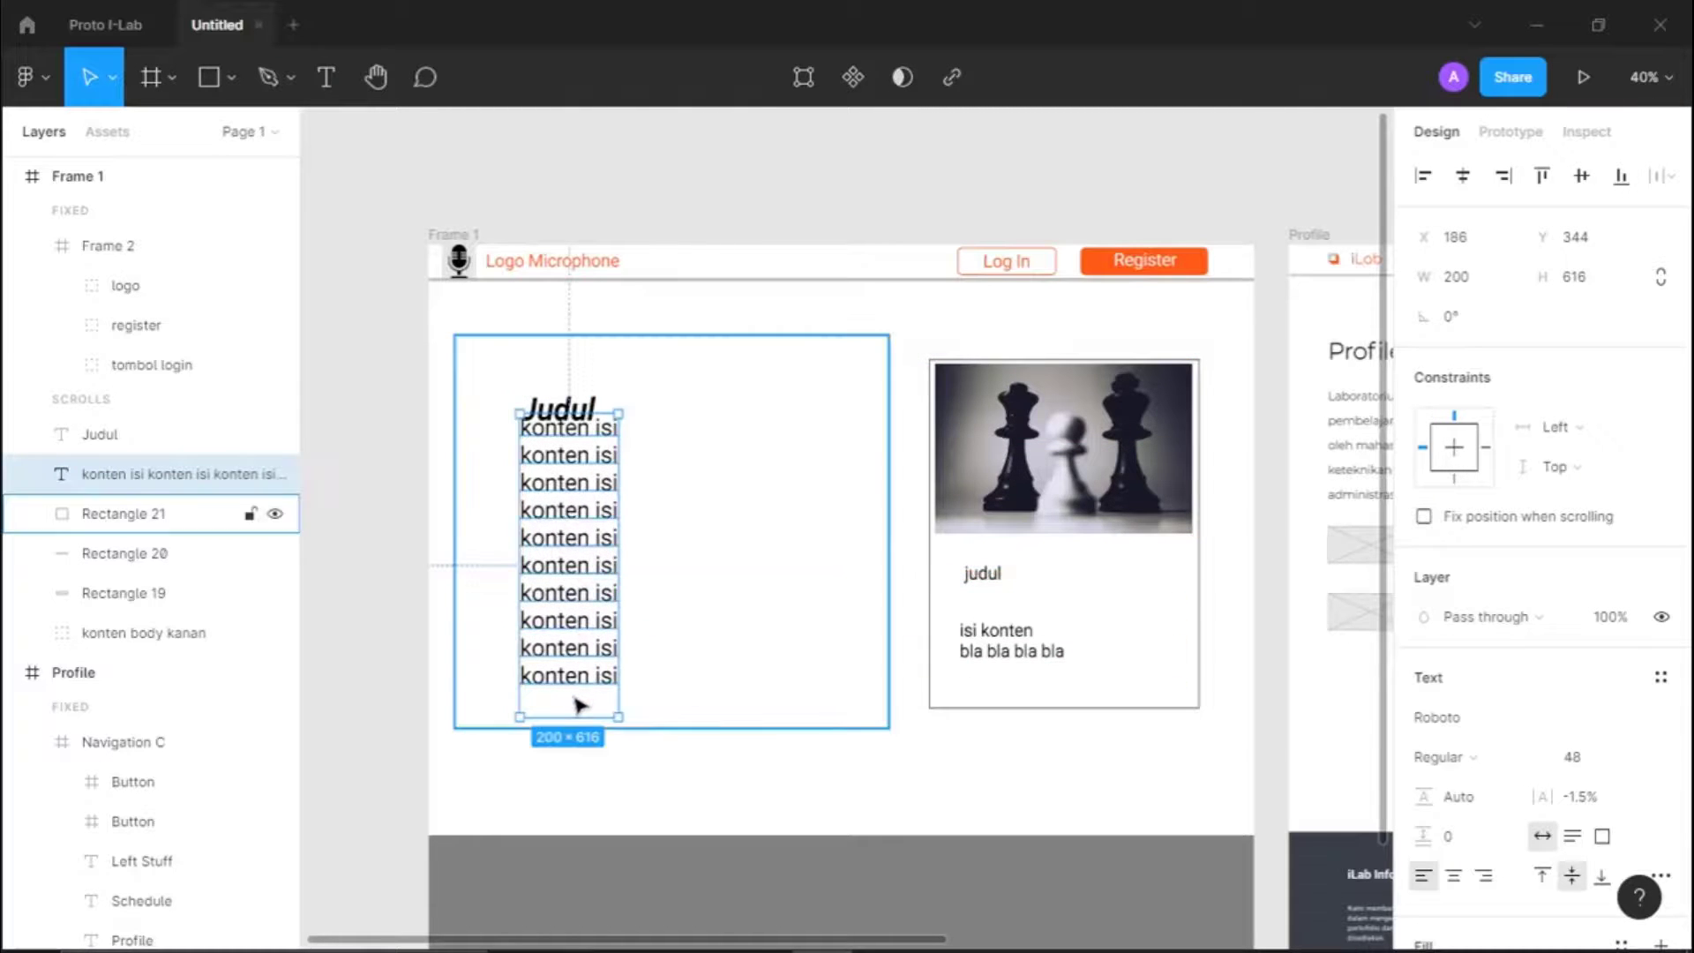
click(579, 705)
double_click(580, 705)
key(Escape)
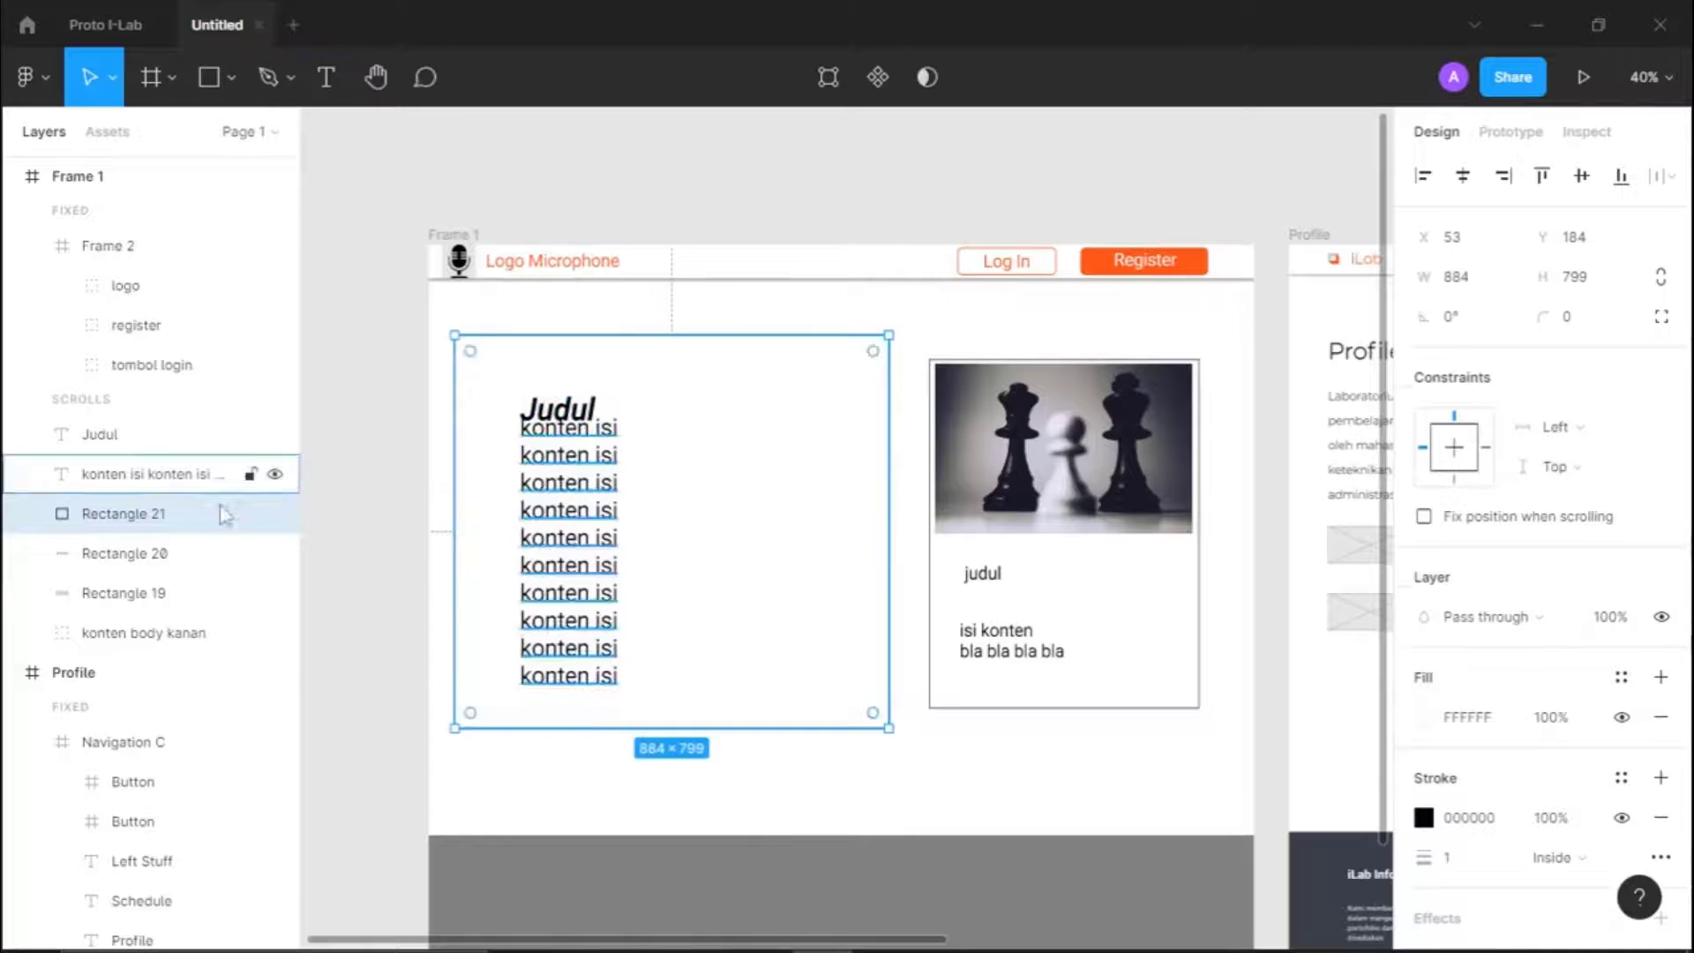
Trim the "konten isi" text block to five lines and move it up directly beneath "Judul" at Y 400
click(133, 553)
click(141, 633)
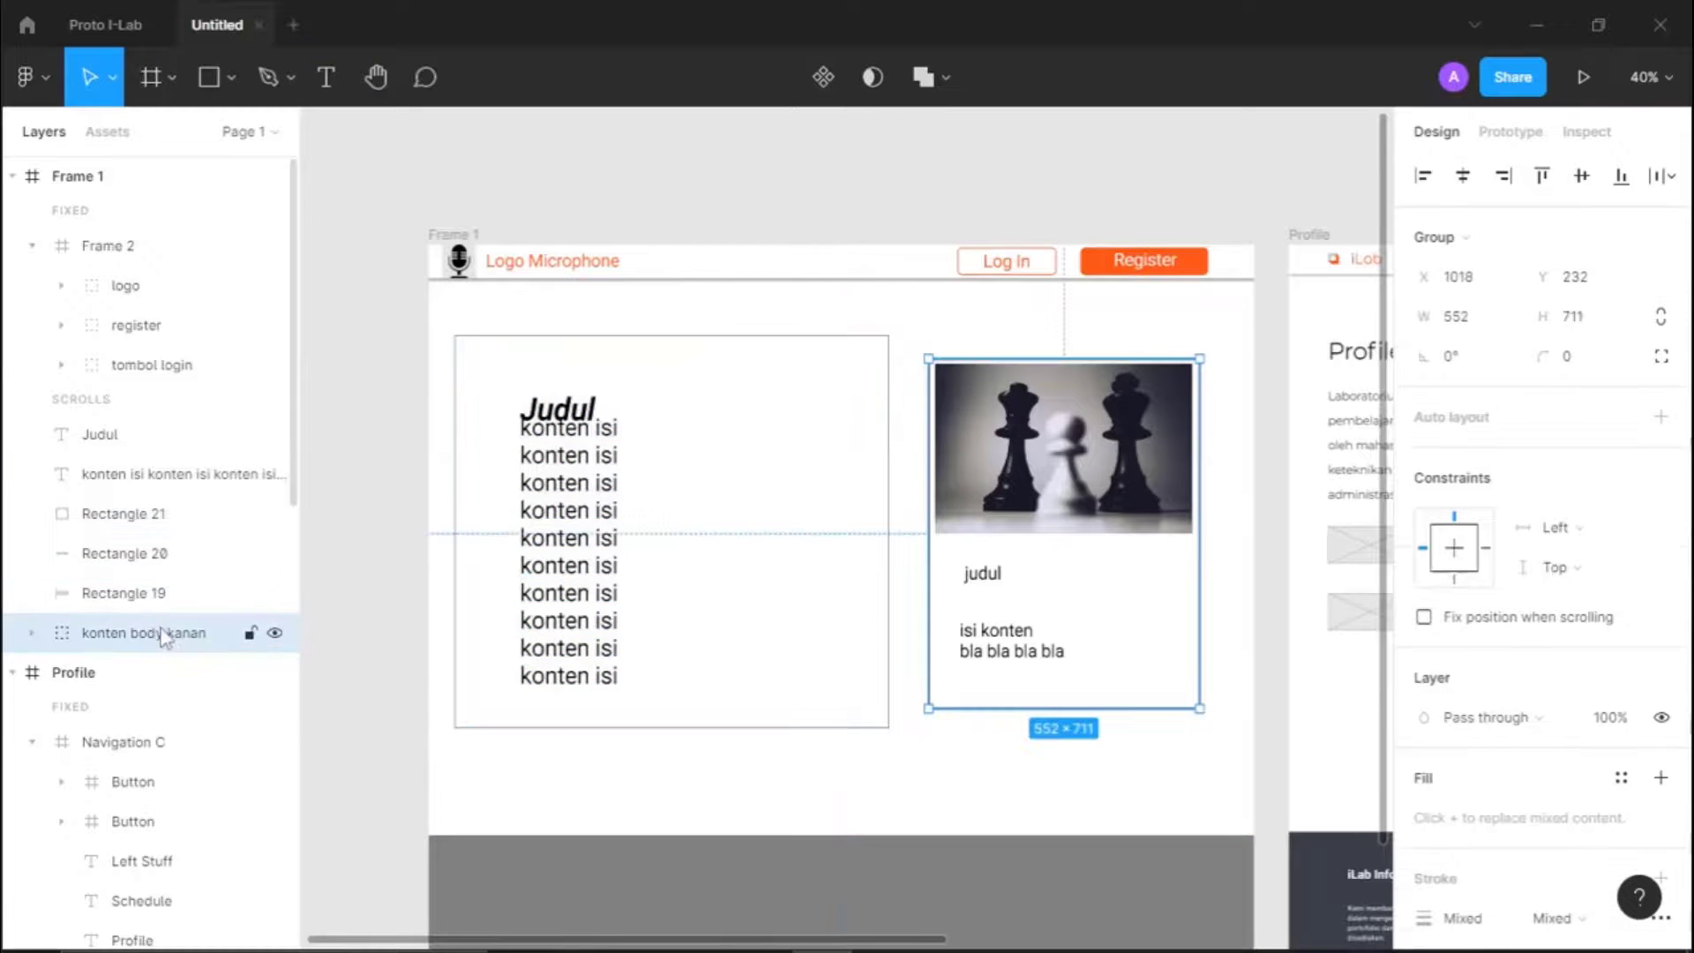
click(145, 473)
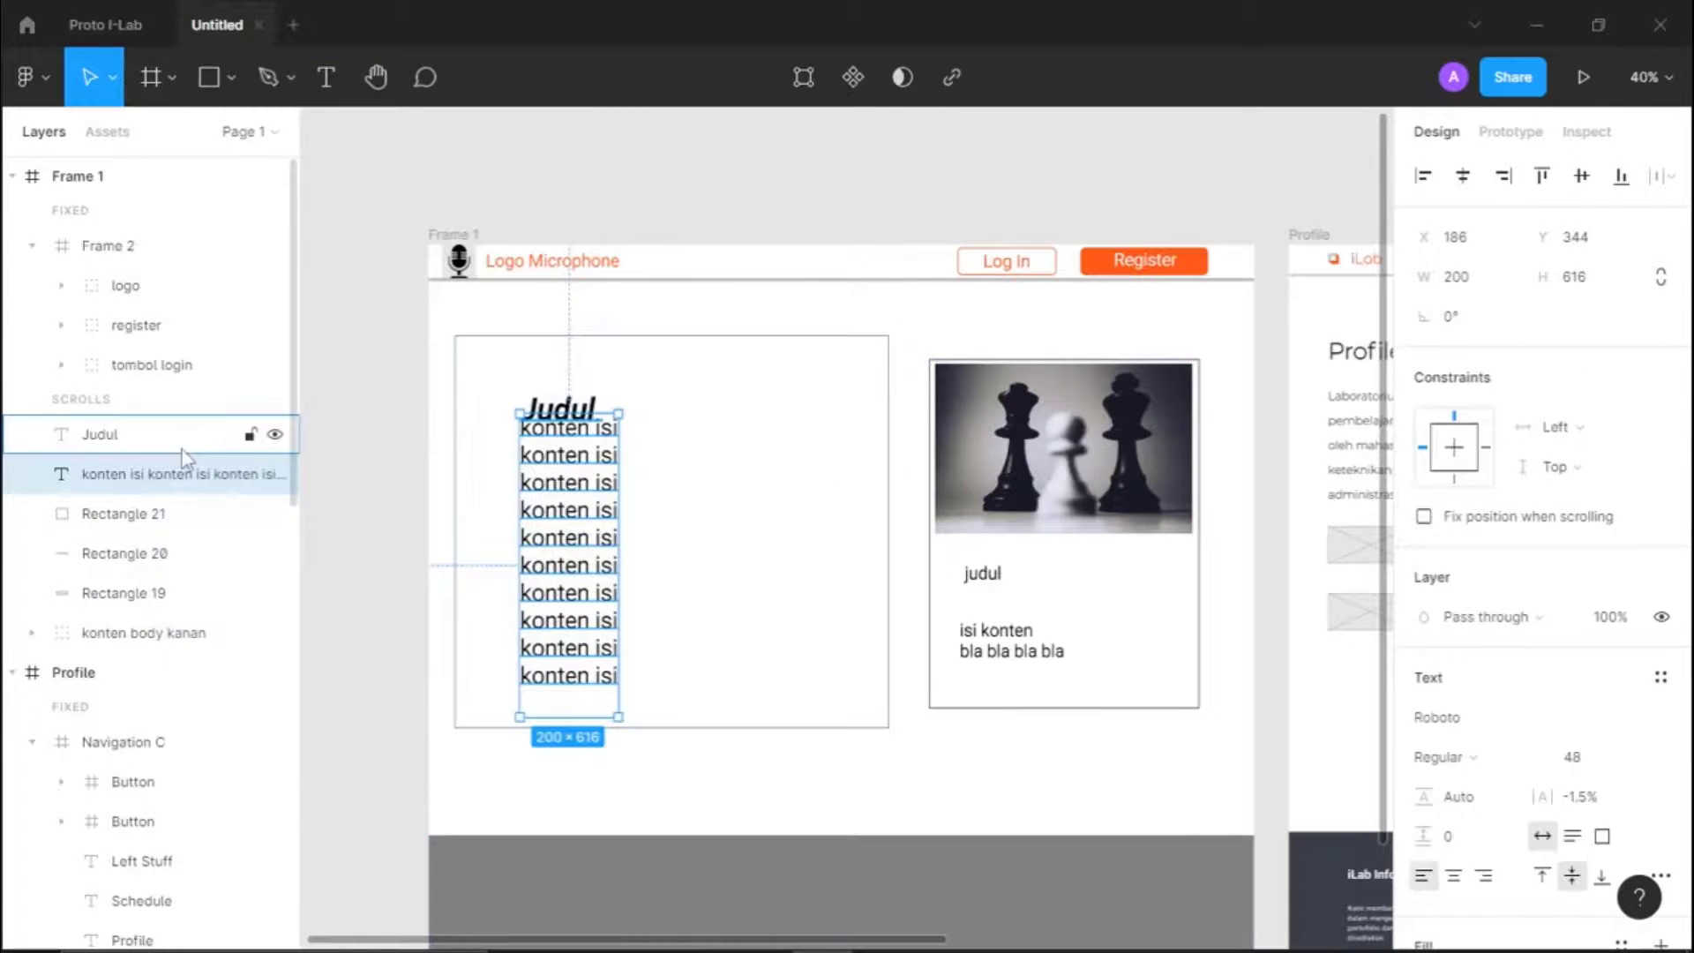
double_click(566, 697)
key(Right)
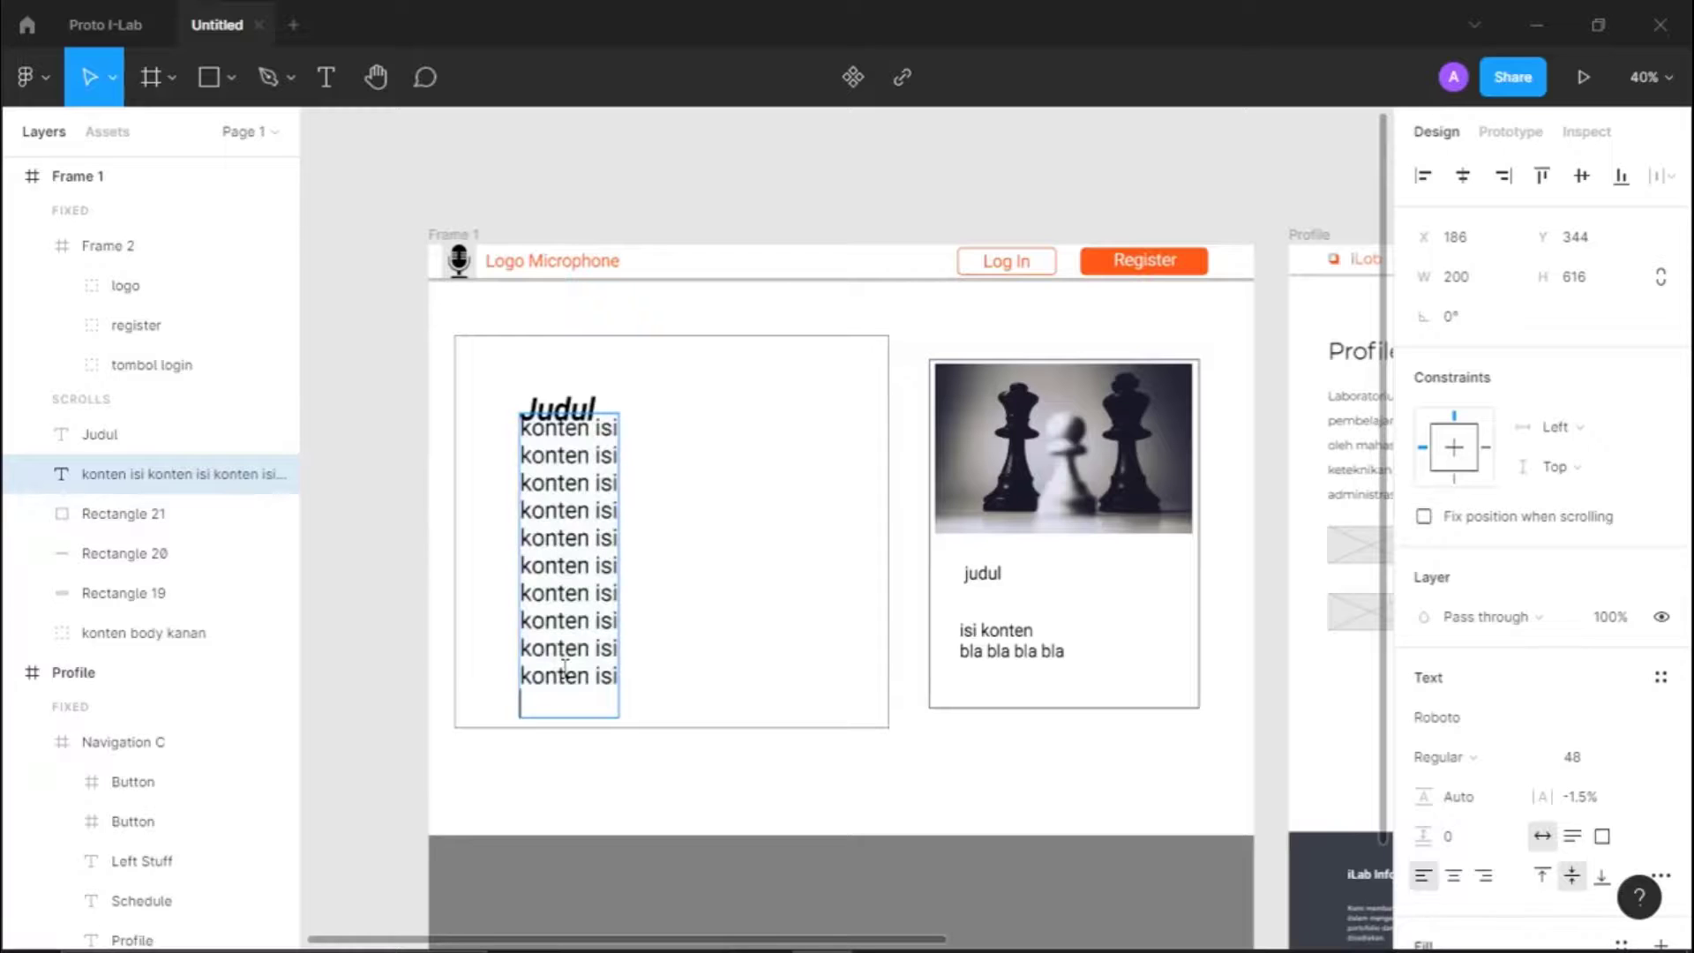
key(BackSpace)
key(BackSpace)
key(BackSpace)
key(BackSpace)
key(BackSpace)
key(BackSpace)
key(BackSpace)
key(BackSpace)
key(BackSpace)
key(BackSpace)
key(BackSpace)
key(BackSpace)
key(BackSpace)
key(BackSpace)
key(BackSpace)
key(BackSpace)
key(BackSpace)
key(BackSpace)
key(BackSpace)
key(BackSpace)
key(BackSpace)
key(BackSpace)
key(BackSpace)
key(BackSpace)
key(BackSpace)
key(BackSpace)
key(BackSpace)
key(BackSpace)
key(BackSpace)
key(BackSpace)
key(BackSpace)
key(BackSpace)
key(BackSpace)
key(BackSpace)
key(BackSpace)
key(BackSpace)
key(BackSpace)
key(BackSpace)
key(BackSpace)
key(BackSpace)
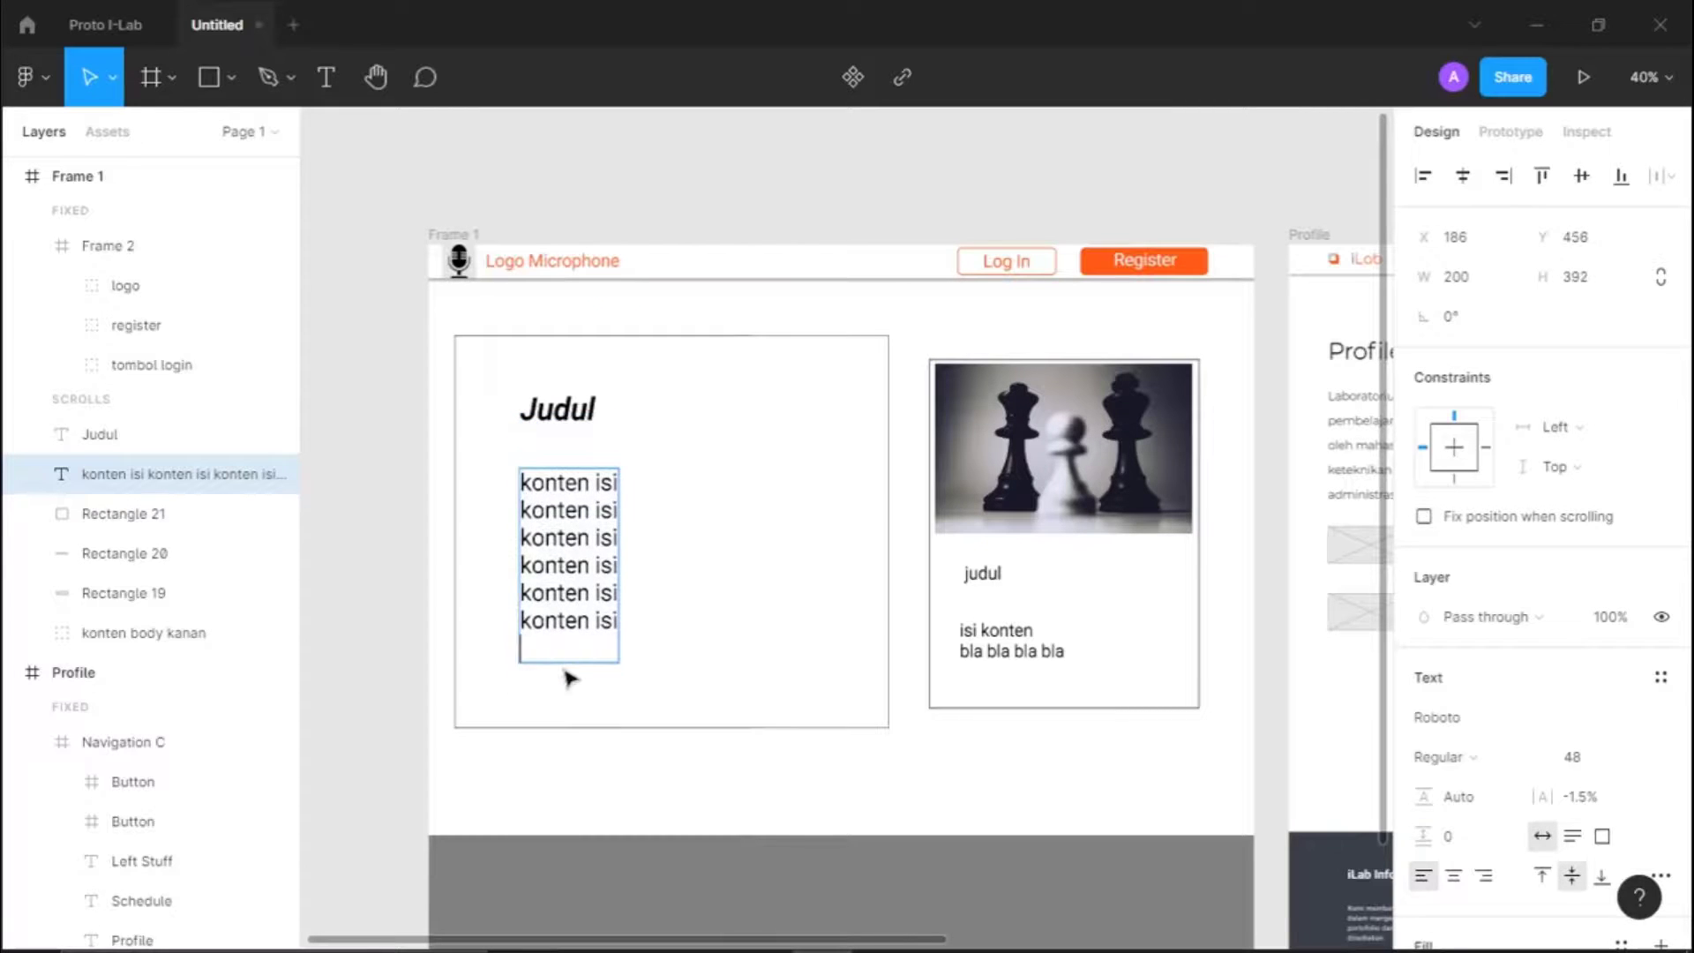
key(BackSpace)
key(BackSpace)
key(BackSpace)
key(BackSpace)
key(BackSpace)
key(BackSpace)
key(BackSpace)
key(BackSpace)
key(BackSpace)
key(BackSpace)
key(BackSpace)
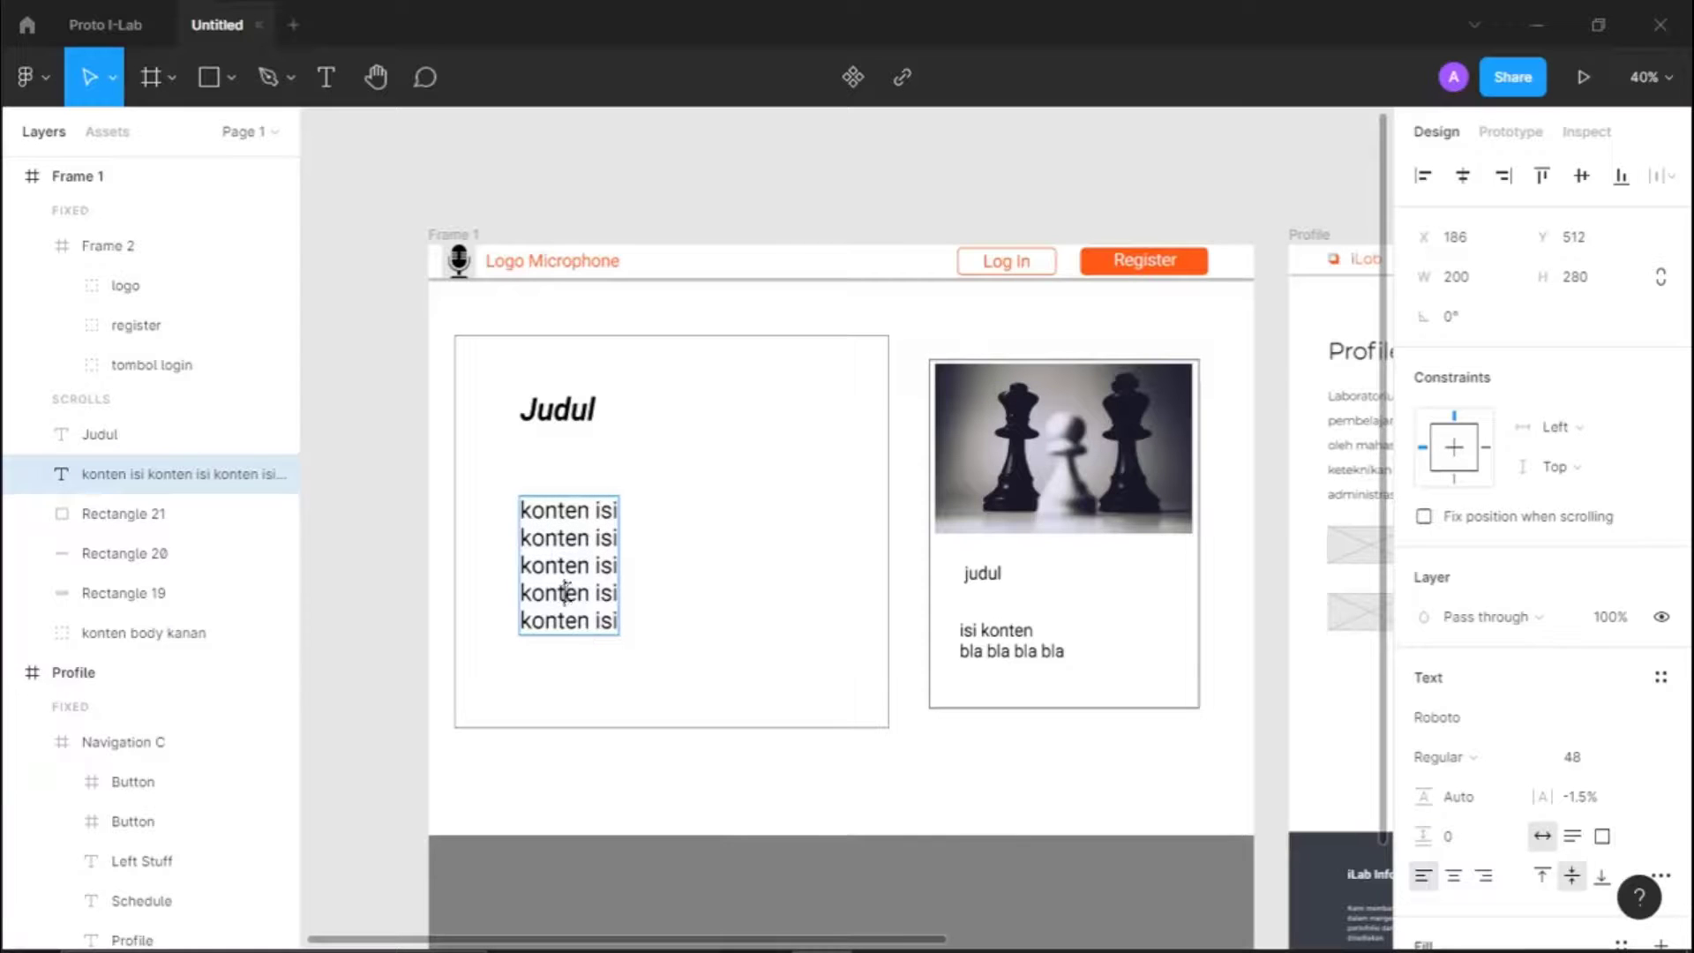
key(Escape)
drag(578, 593, 573, 540)
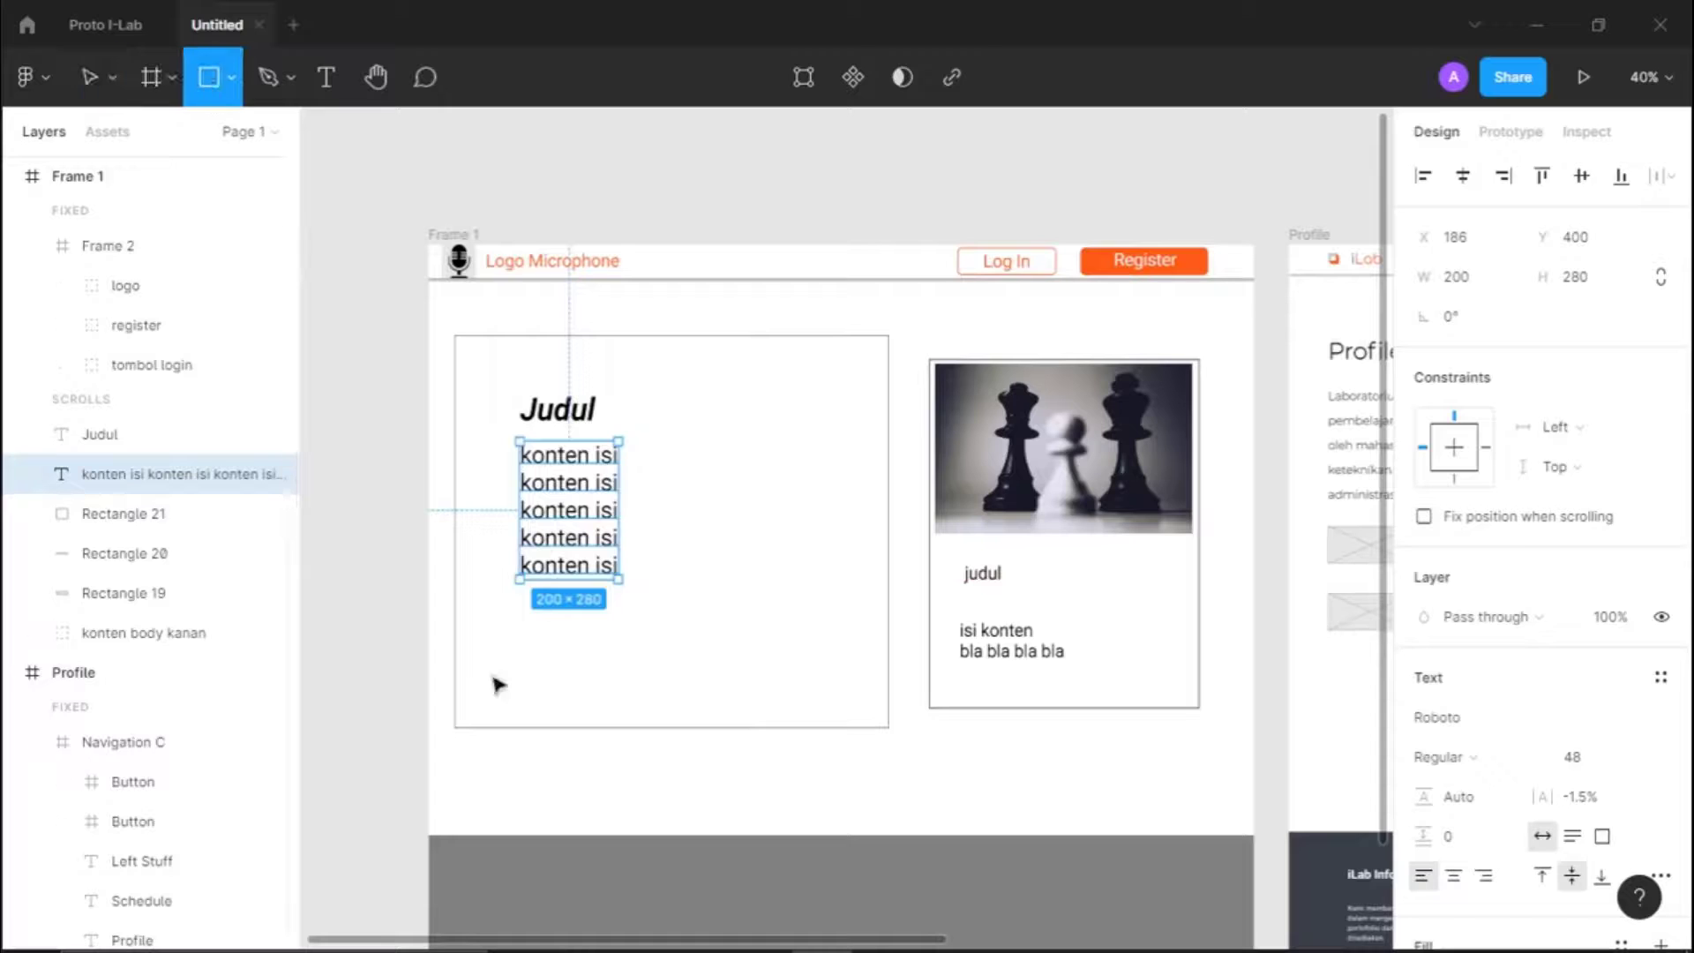
Draw a grey rectangle about 295 × 187 px beneath the "konten isi" lines and place a duplicate level beside it at about X 495
key(r)
drag(627, 643, 483, 606)
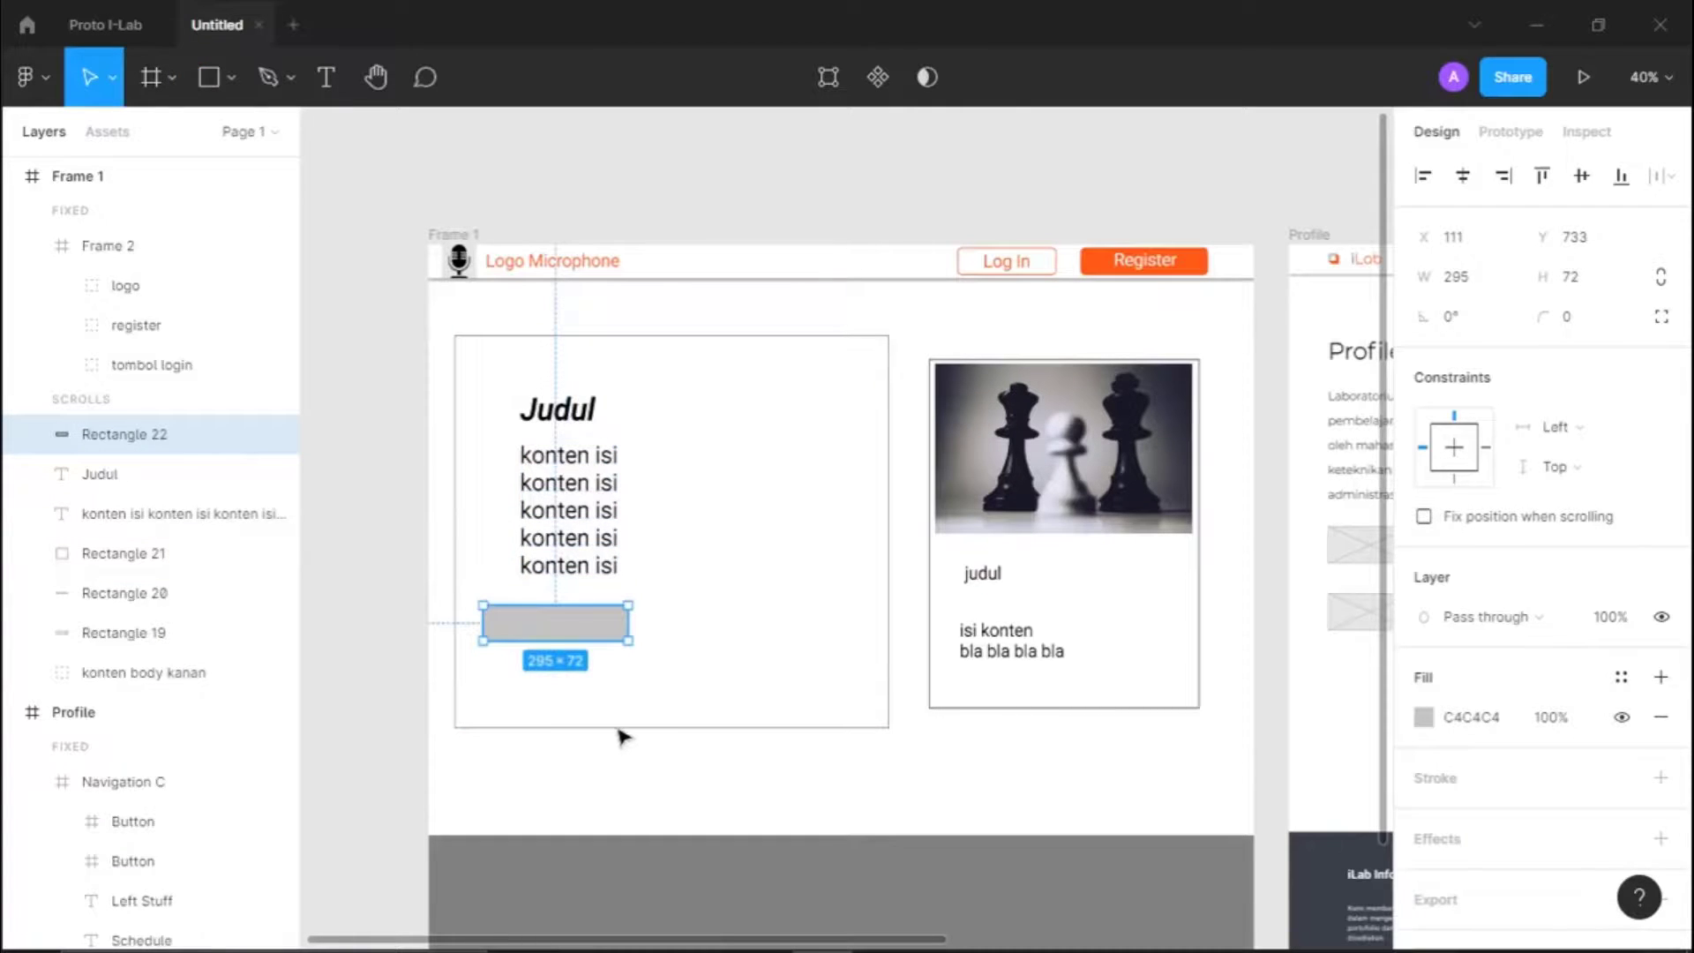
drag(551, 642, 551, 697)
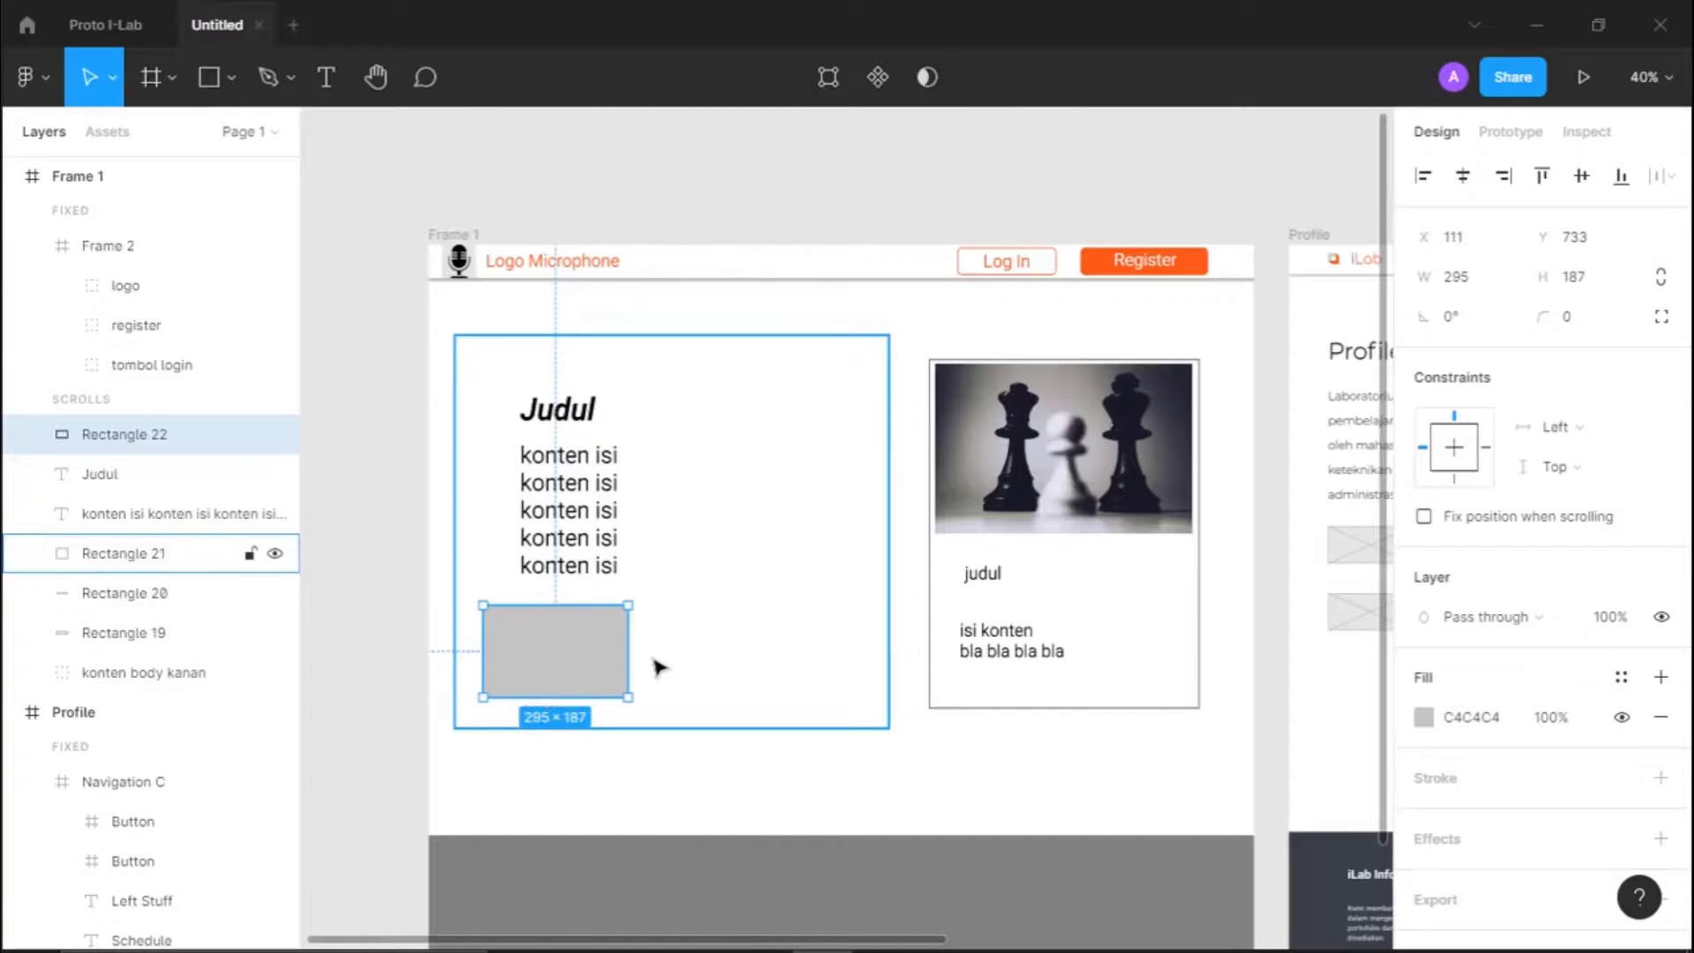
key(ctrl+v)
drag(595, 667, 771, 661)
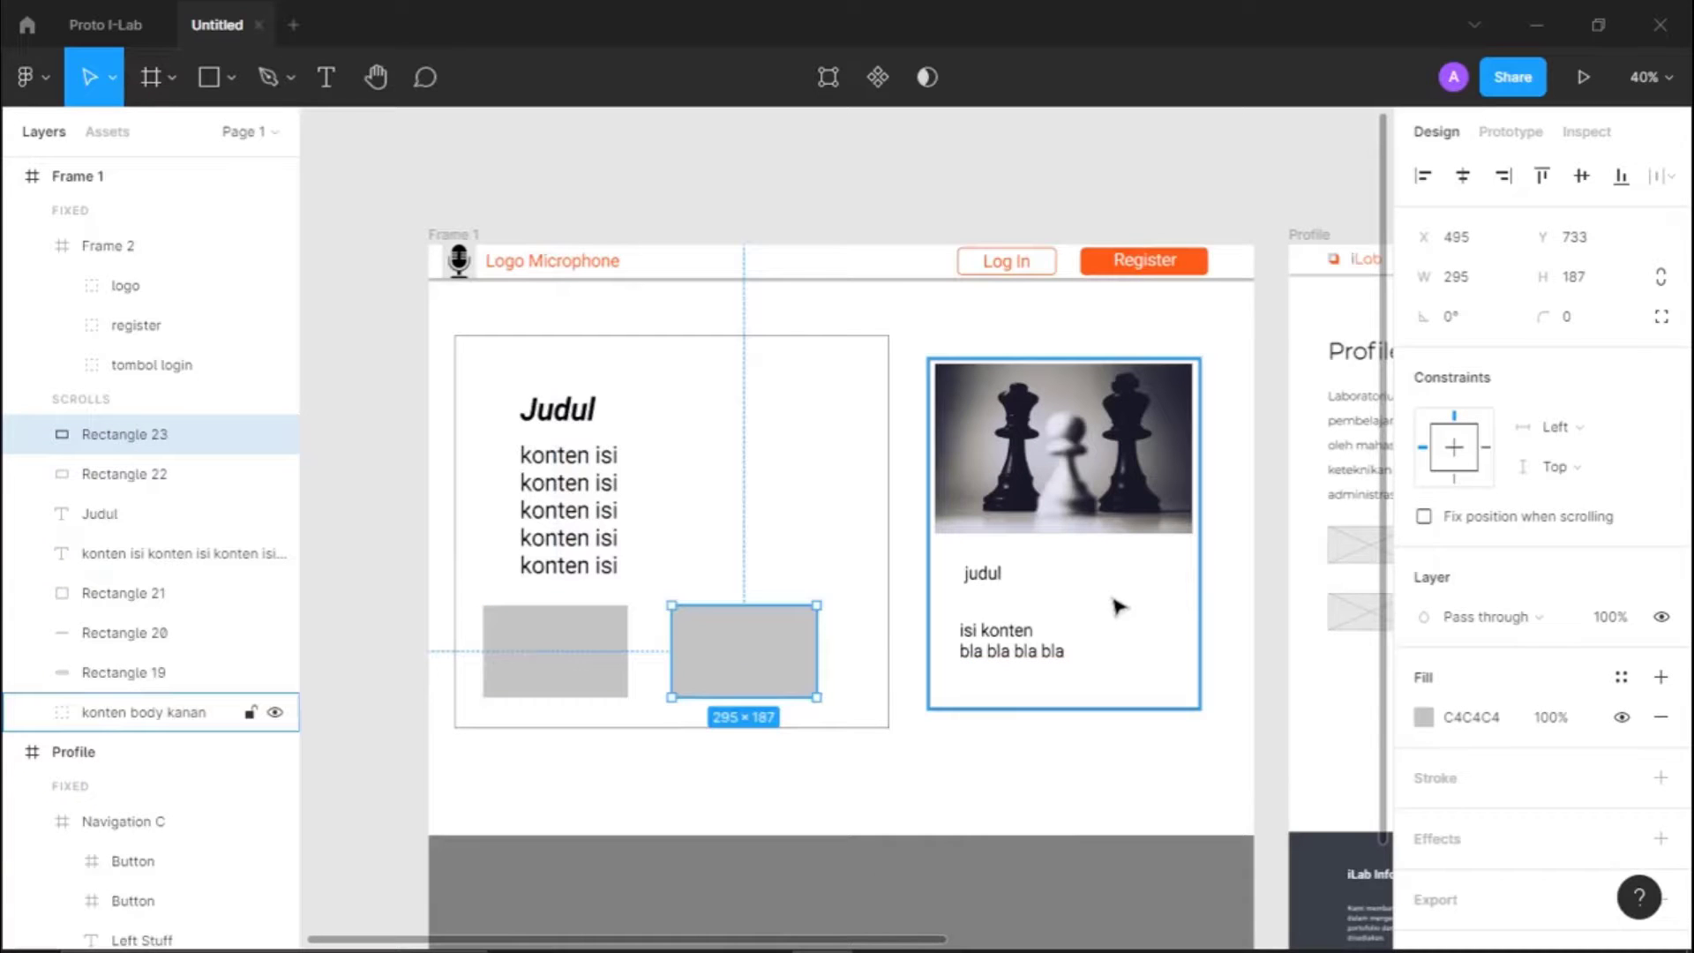
Hide the stroke of the large 884 × 799 rectangle behind the text block
scroll(1117, 609, right, 5)
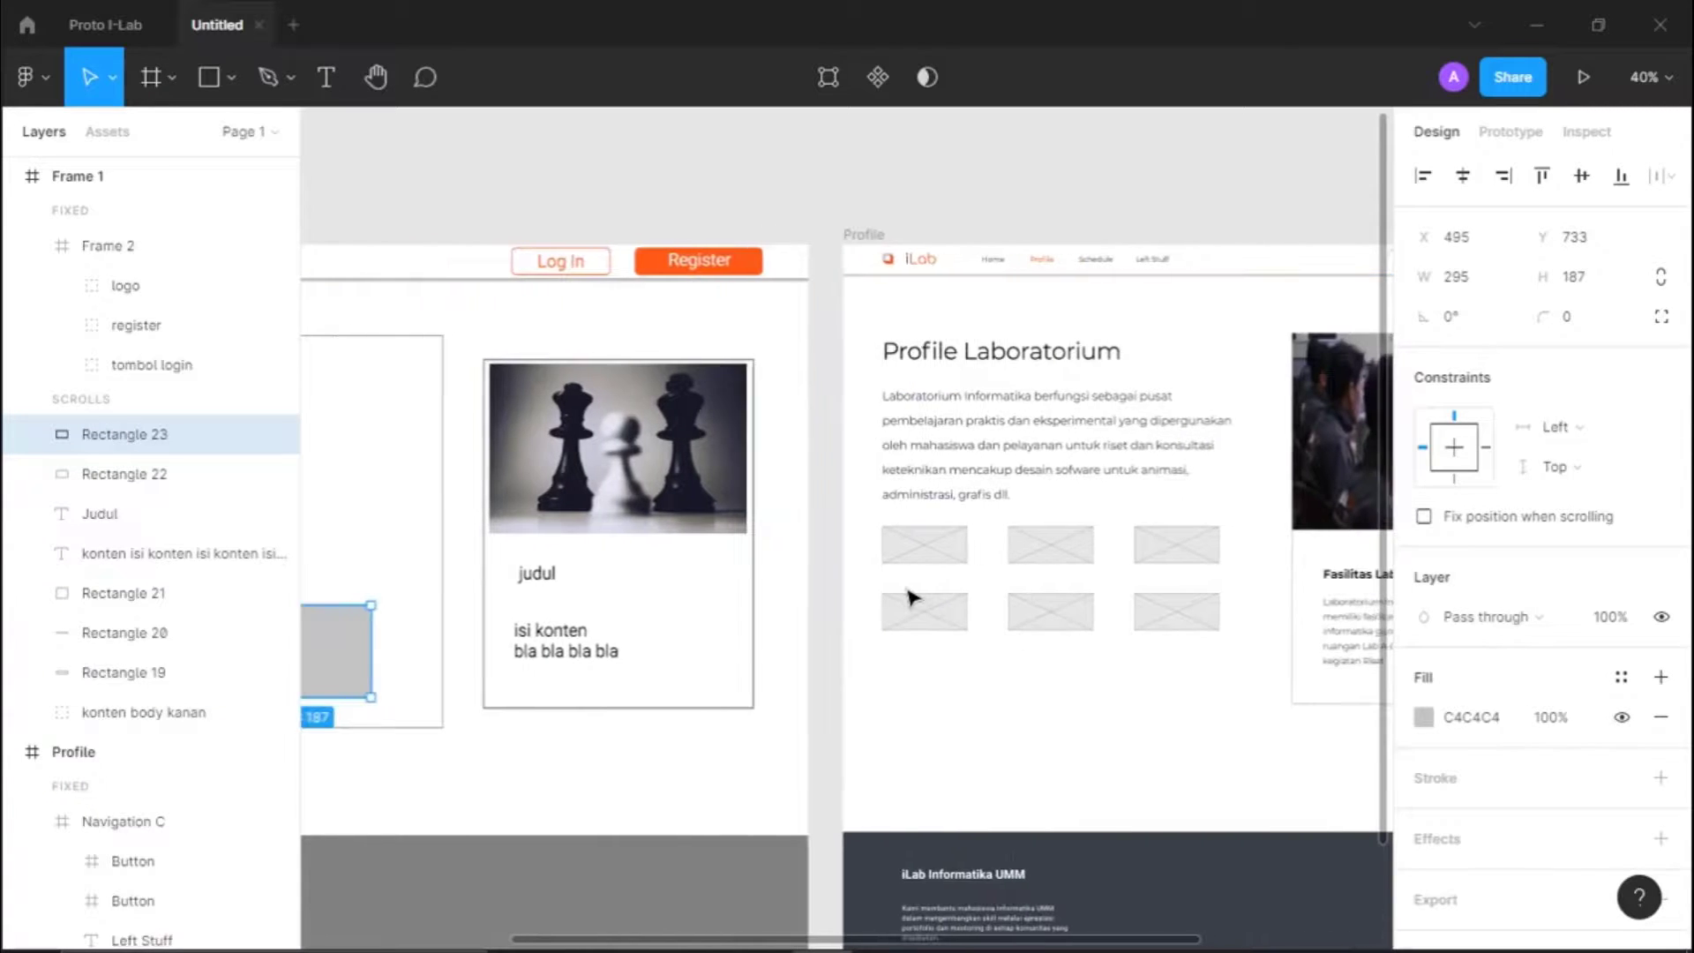
scroll(718, 495, left, 3)
click(661, 392)
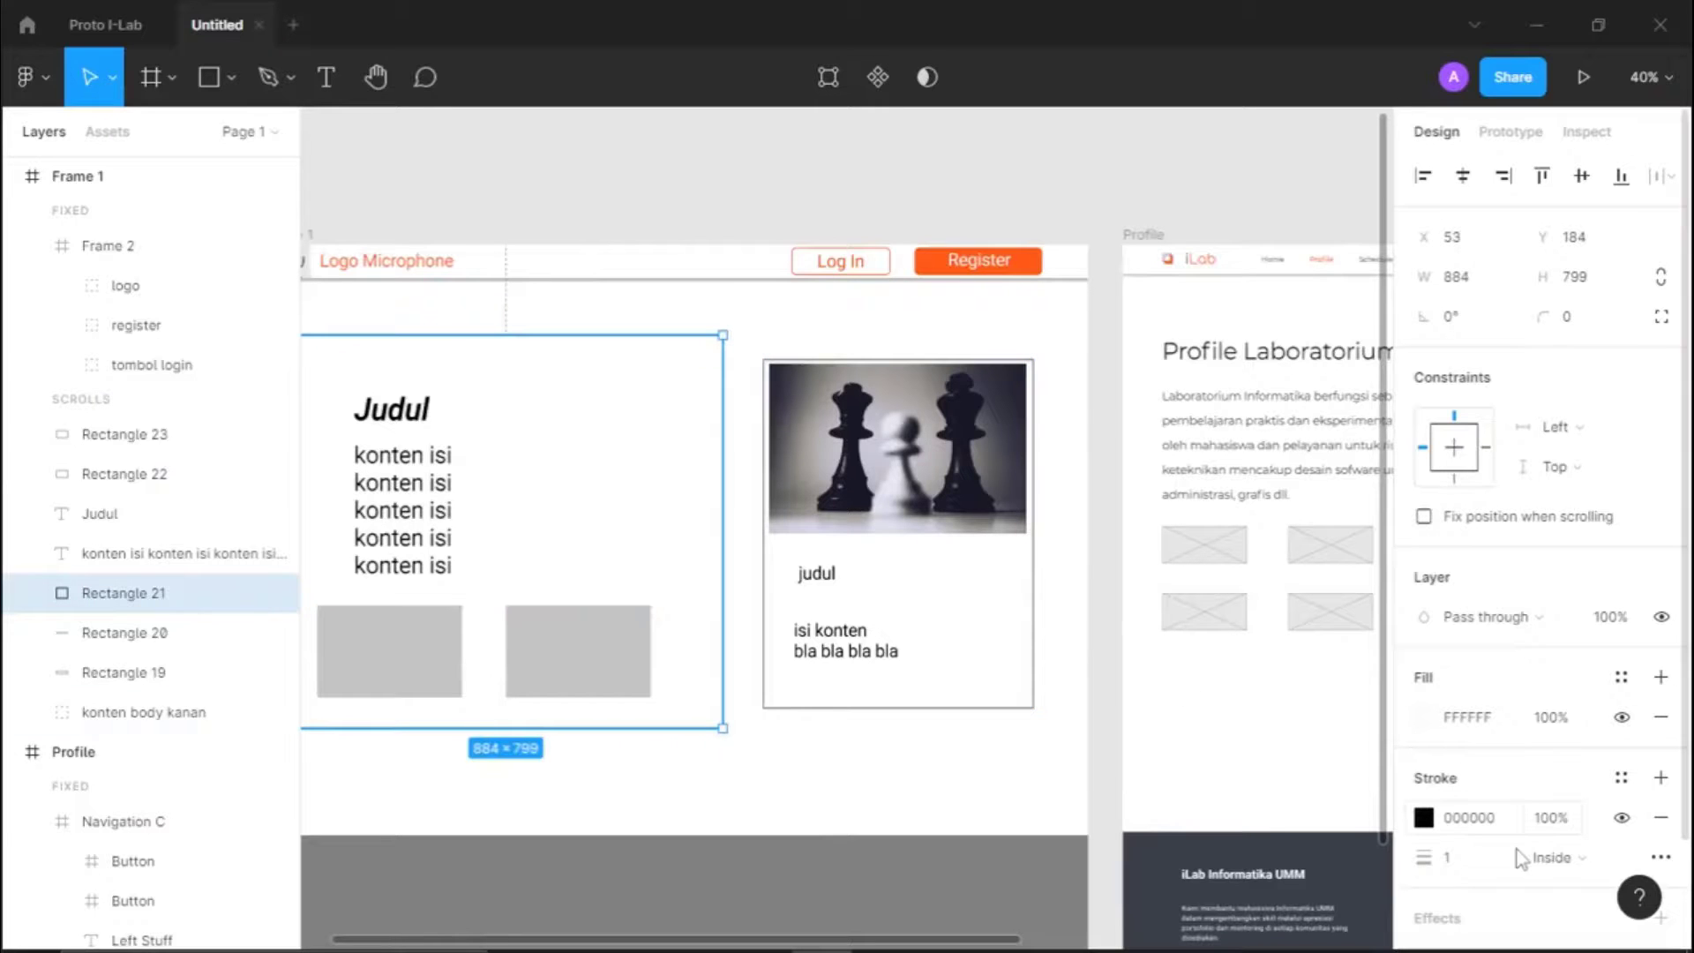
click(1622, 818)
click(1102, 666)
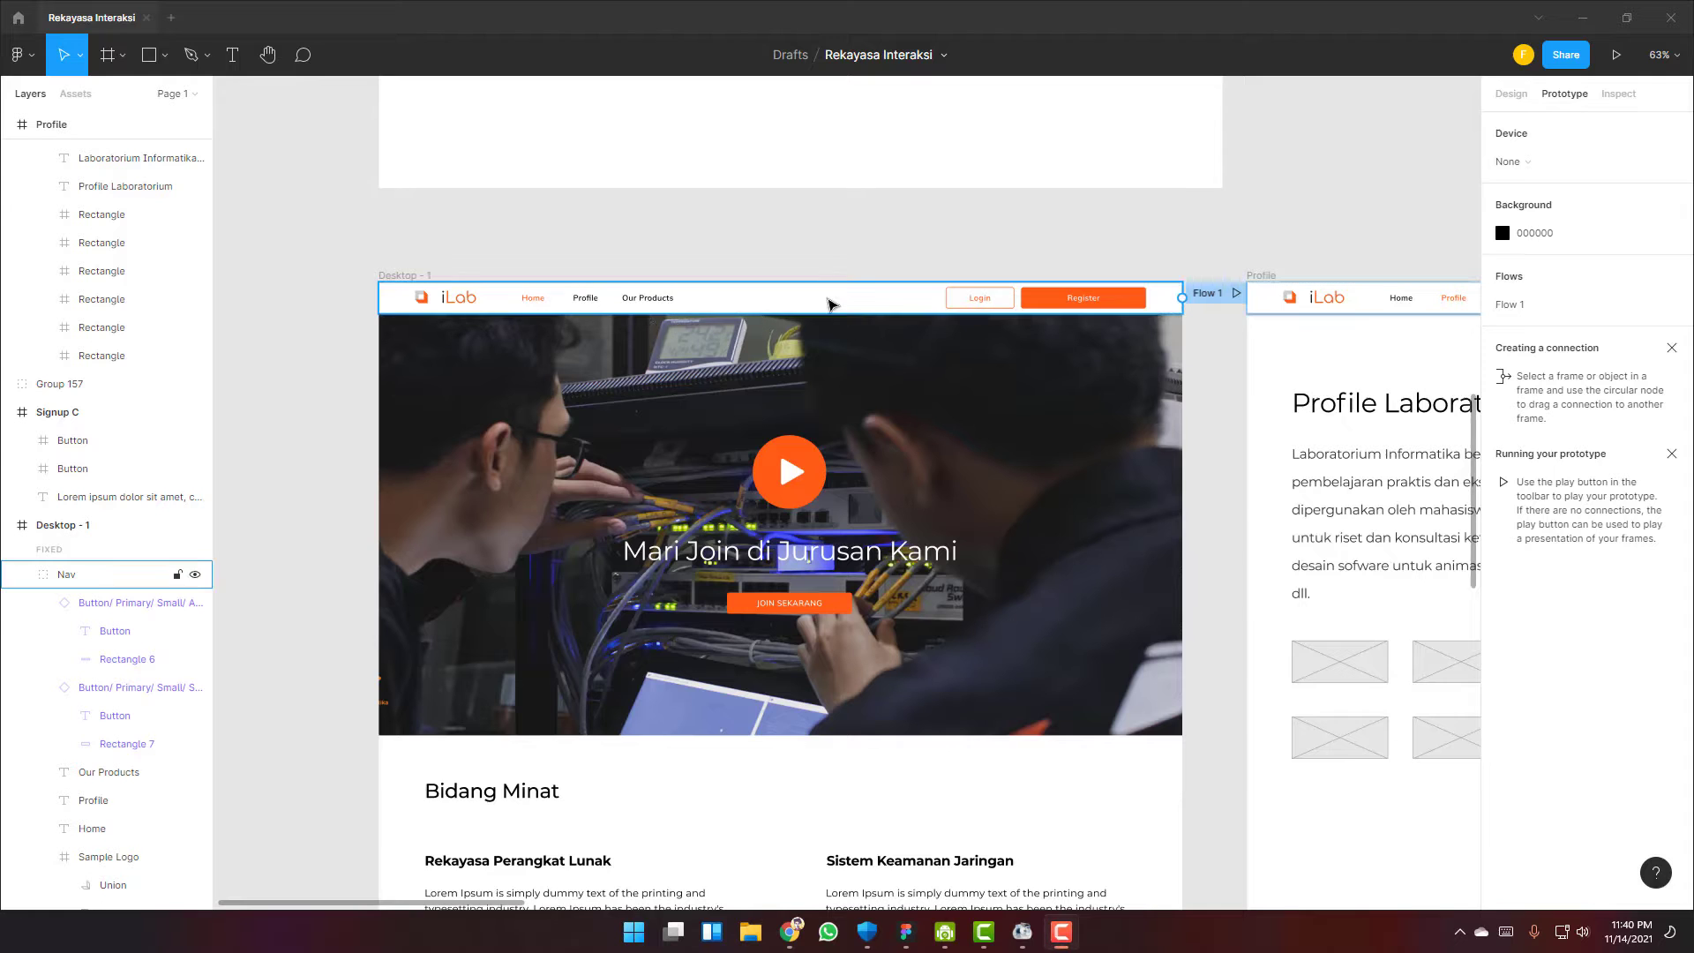
Review the Desktop - 1 page from its header down to its footer and compare it with the neighbouring Profile page
click(863, 254)
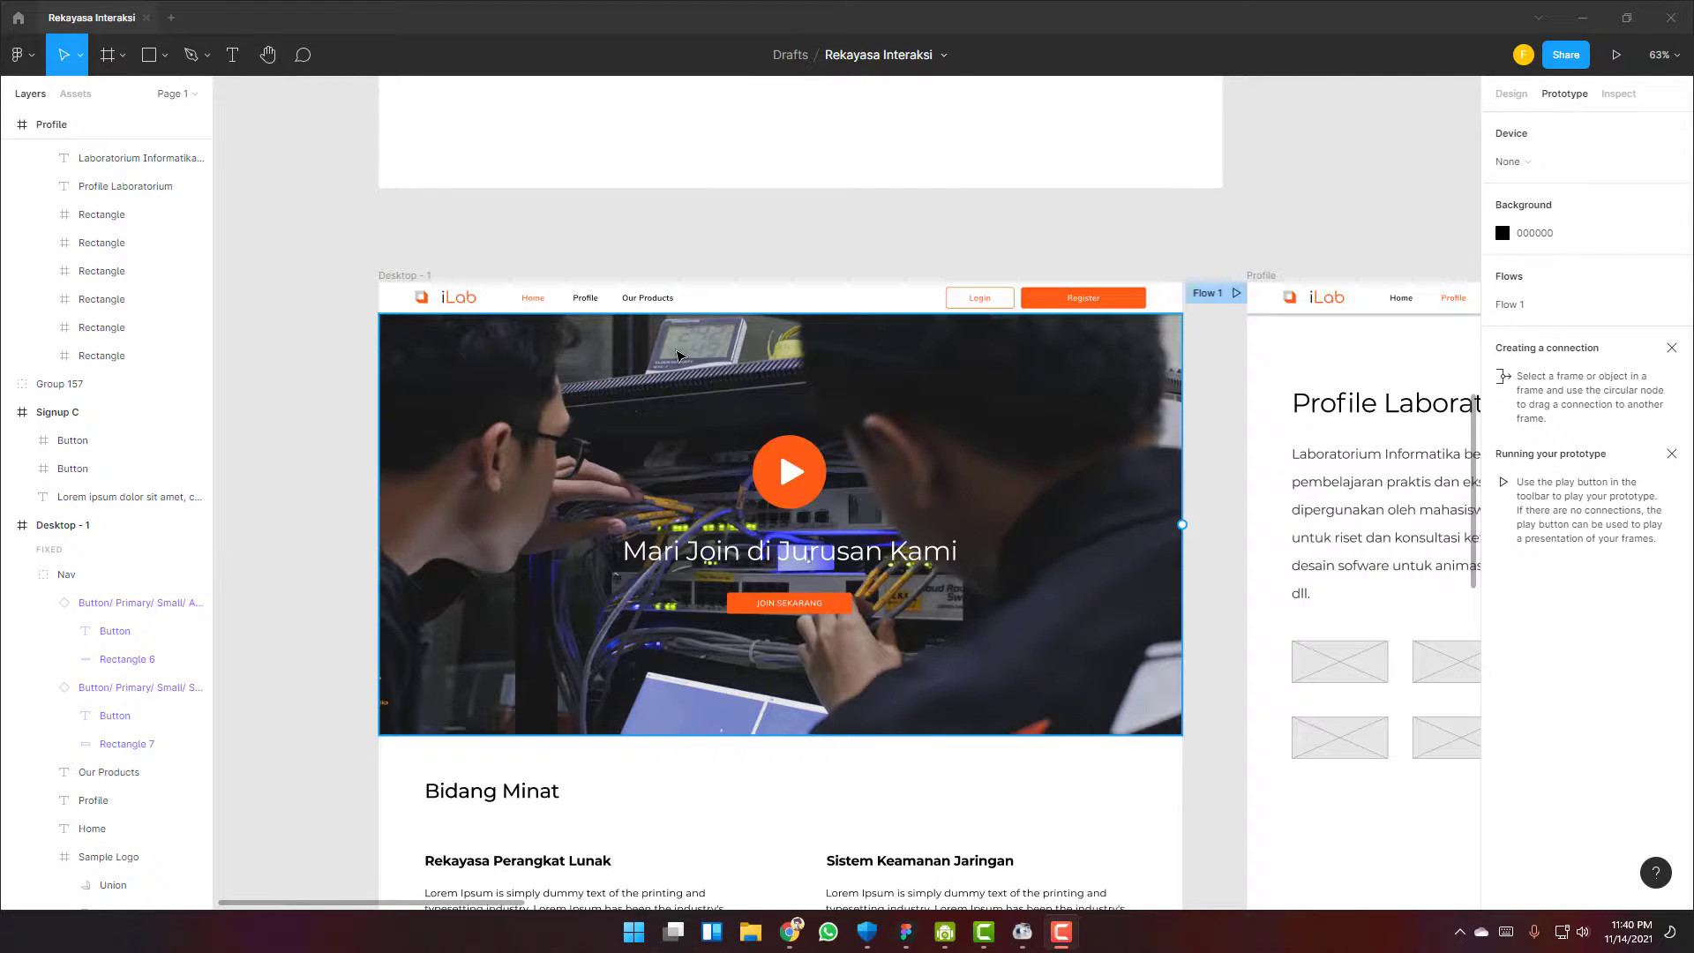
scroll(677, 356, down, 5)
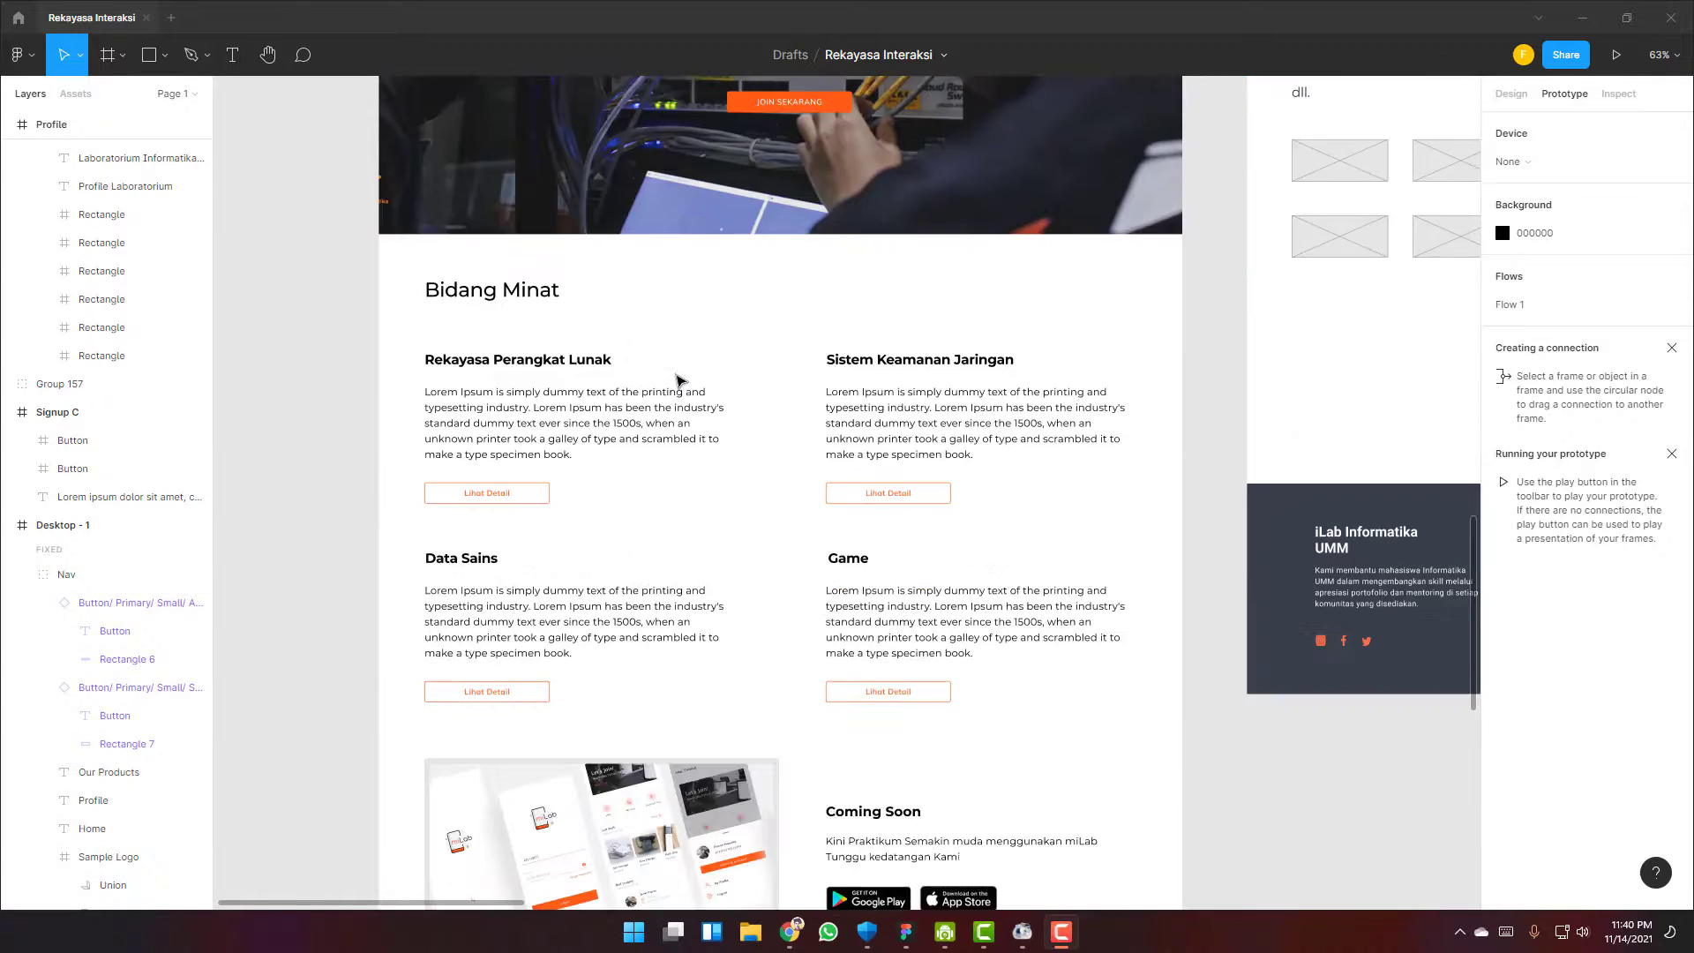
scroll(676, 380, down, 3)
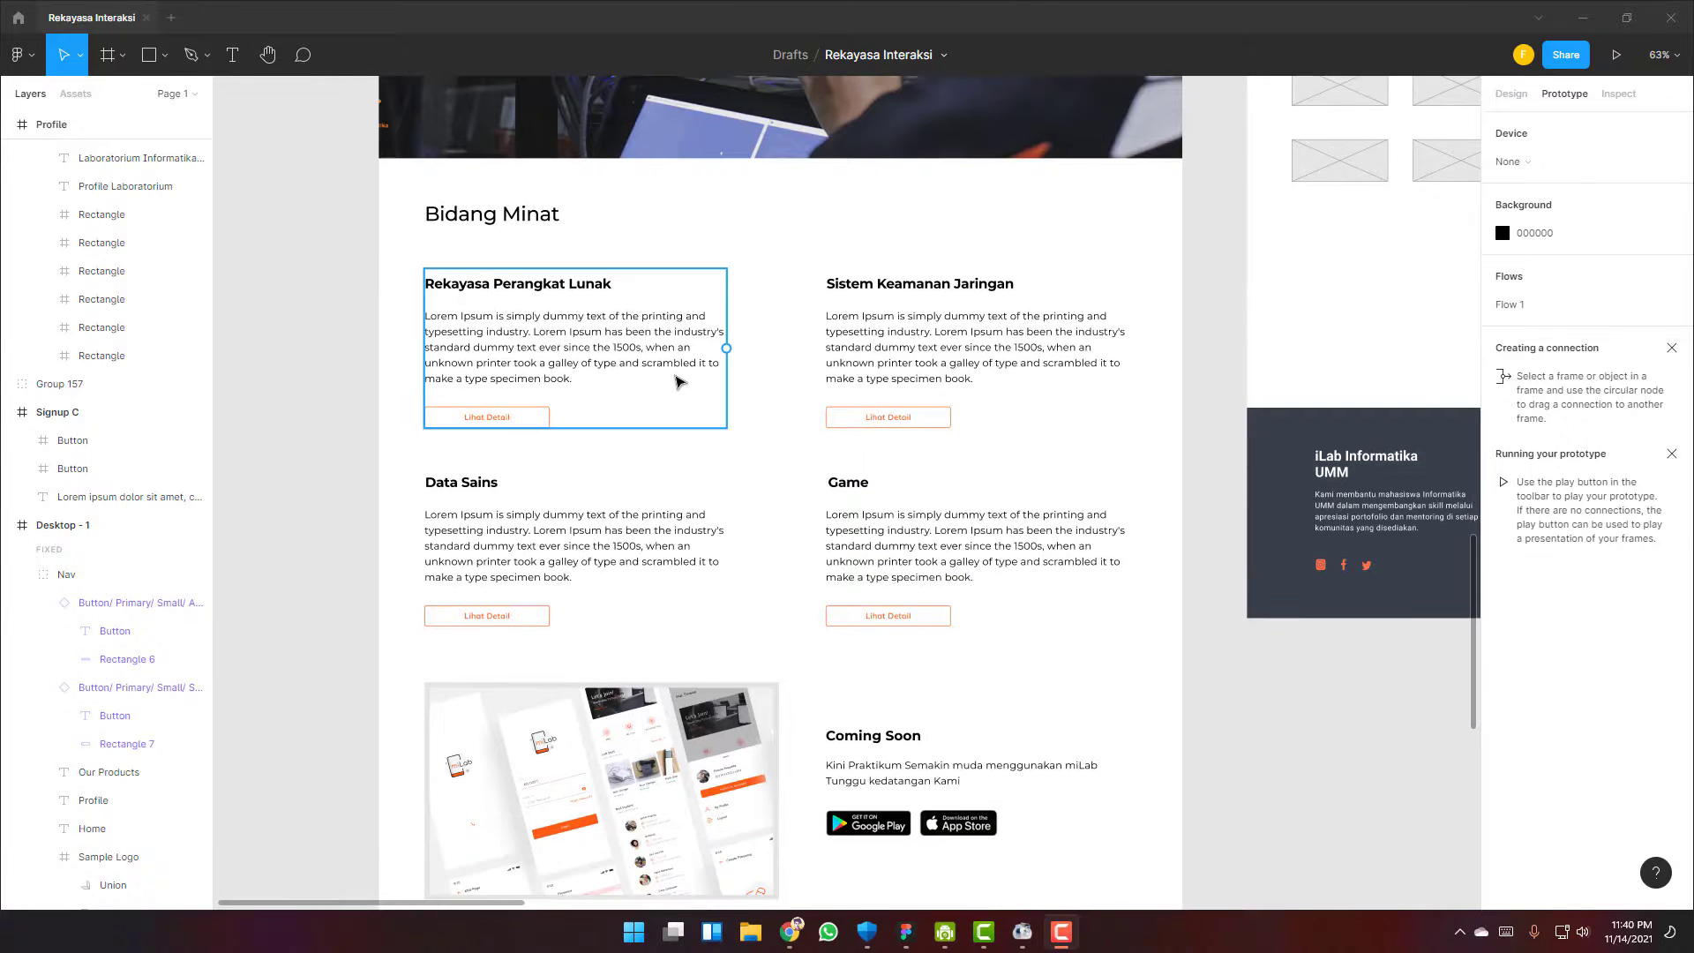
scroll(675, 382, down, 3)
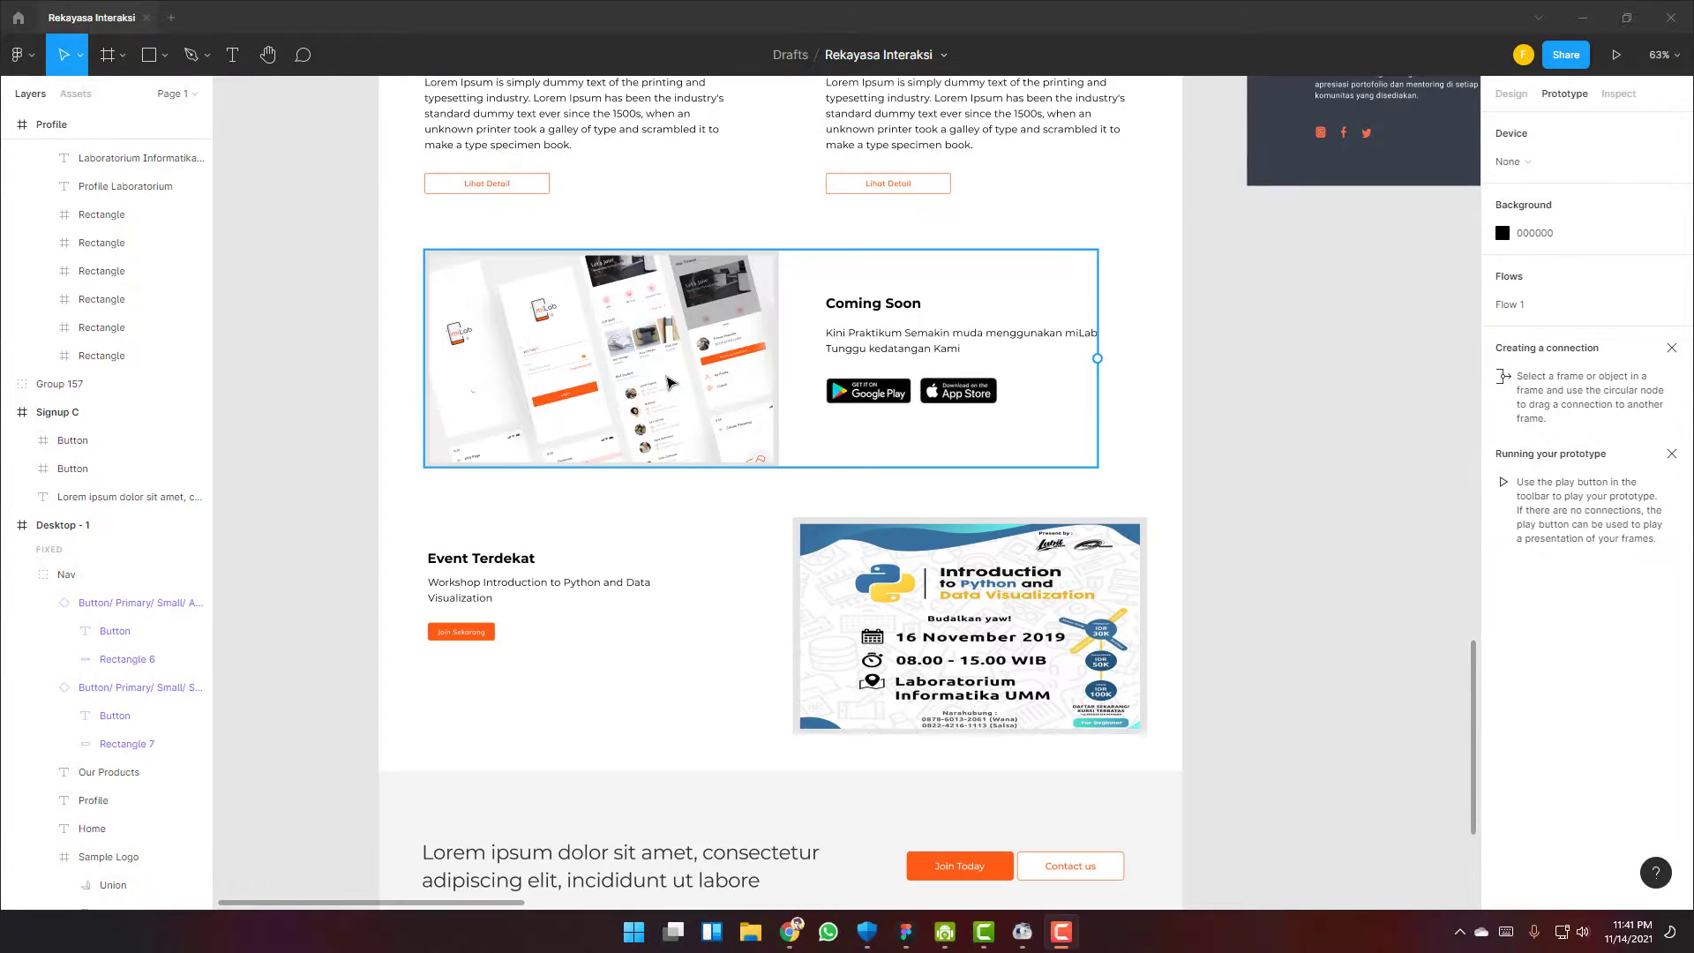
scroll(661, 386, down, 3)
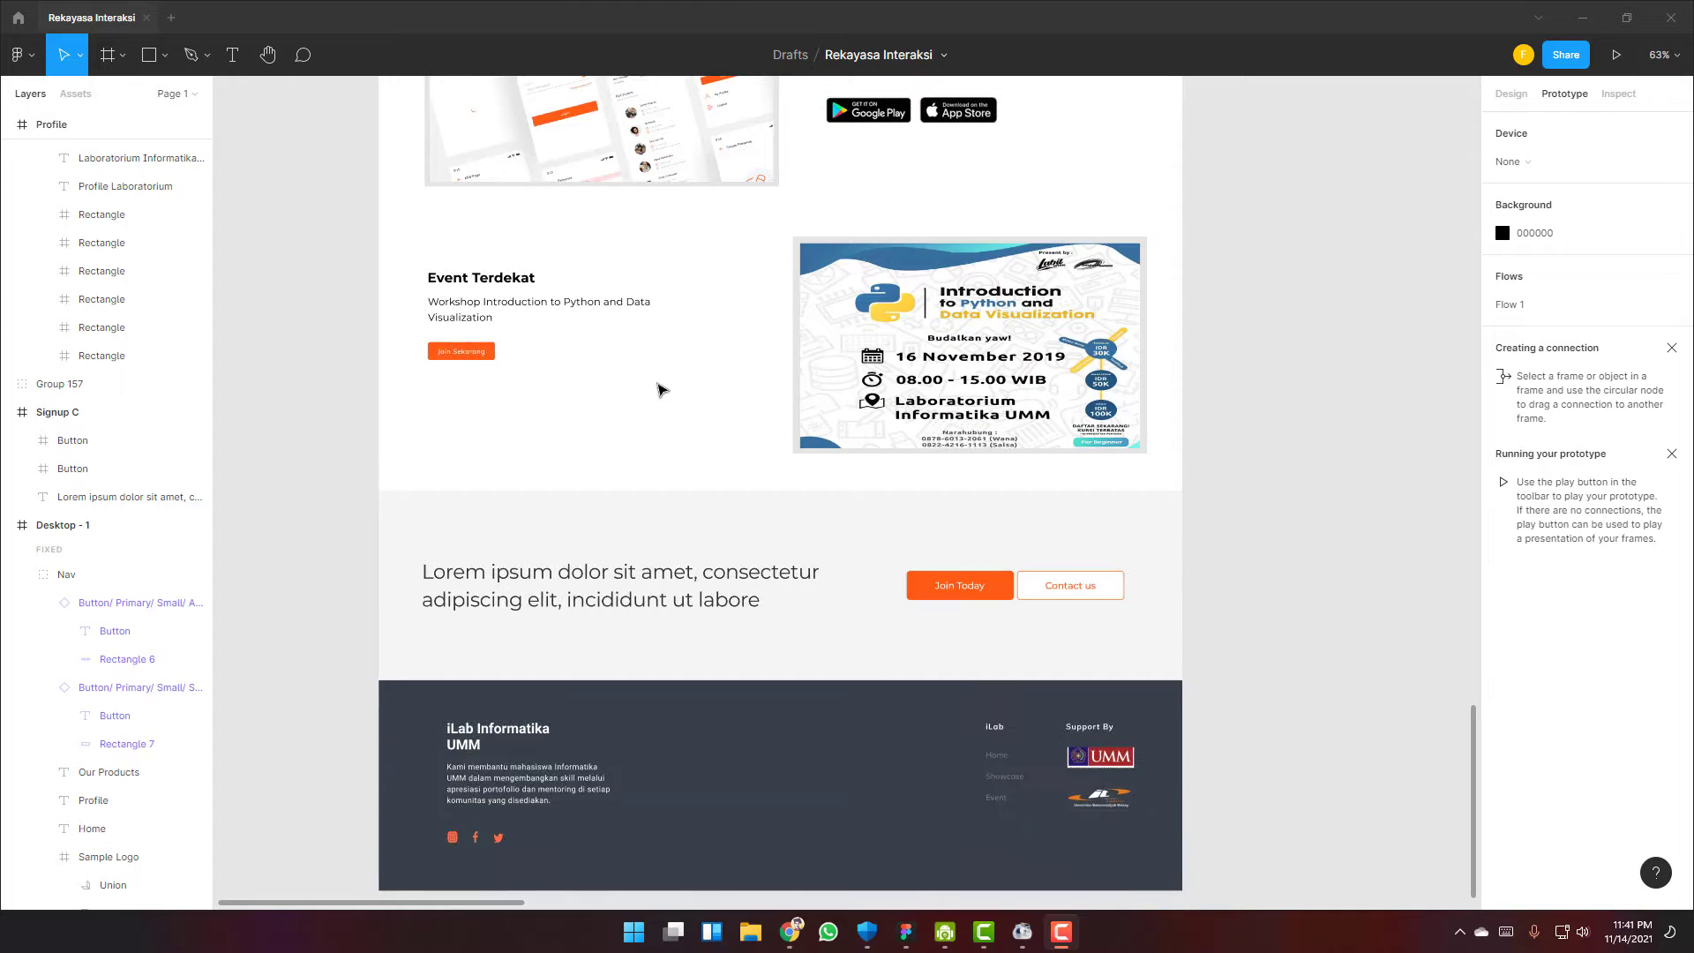
scroll(663, 388, up, 8)
scroll(664, 392, up, 5)
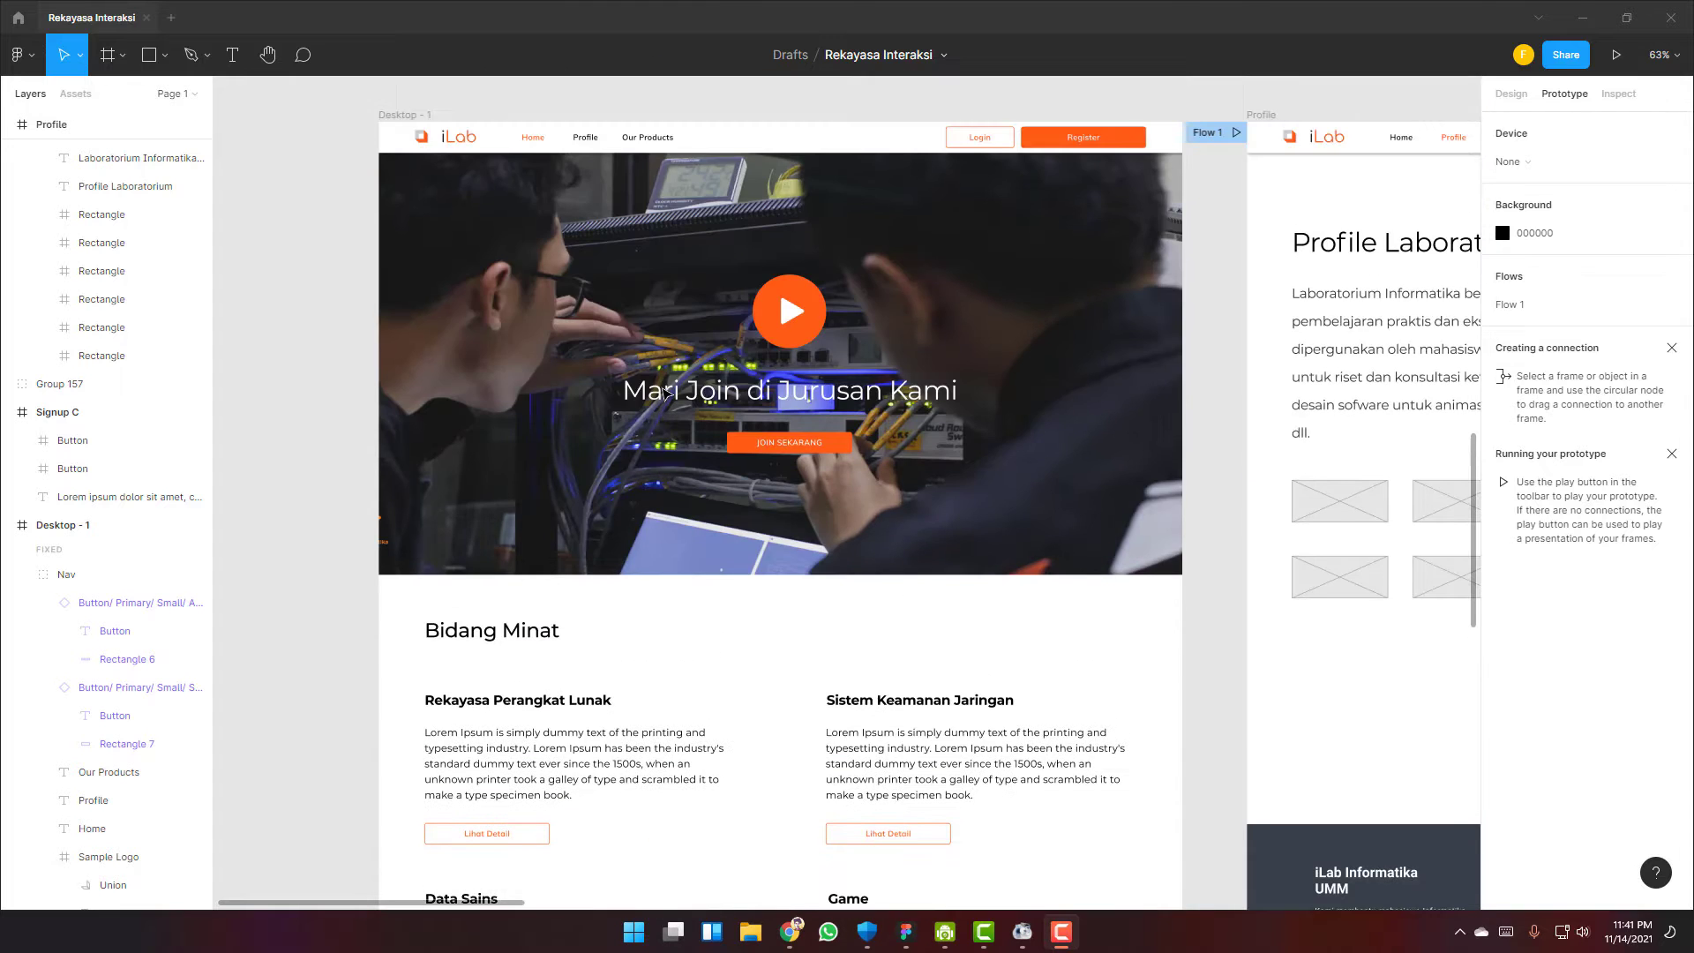
scroll(663, 392, right, 8)
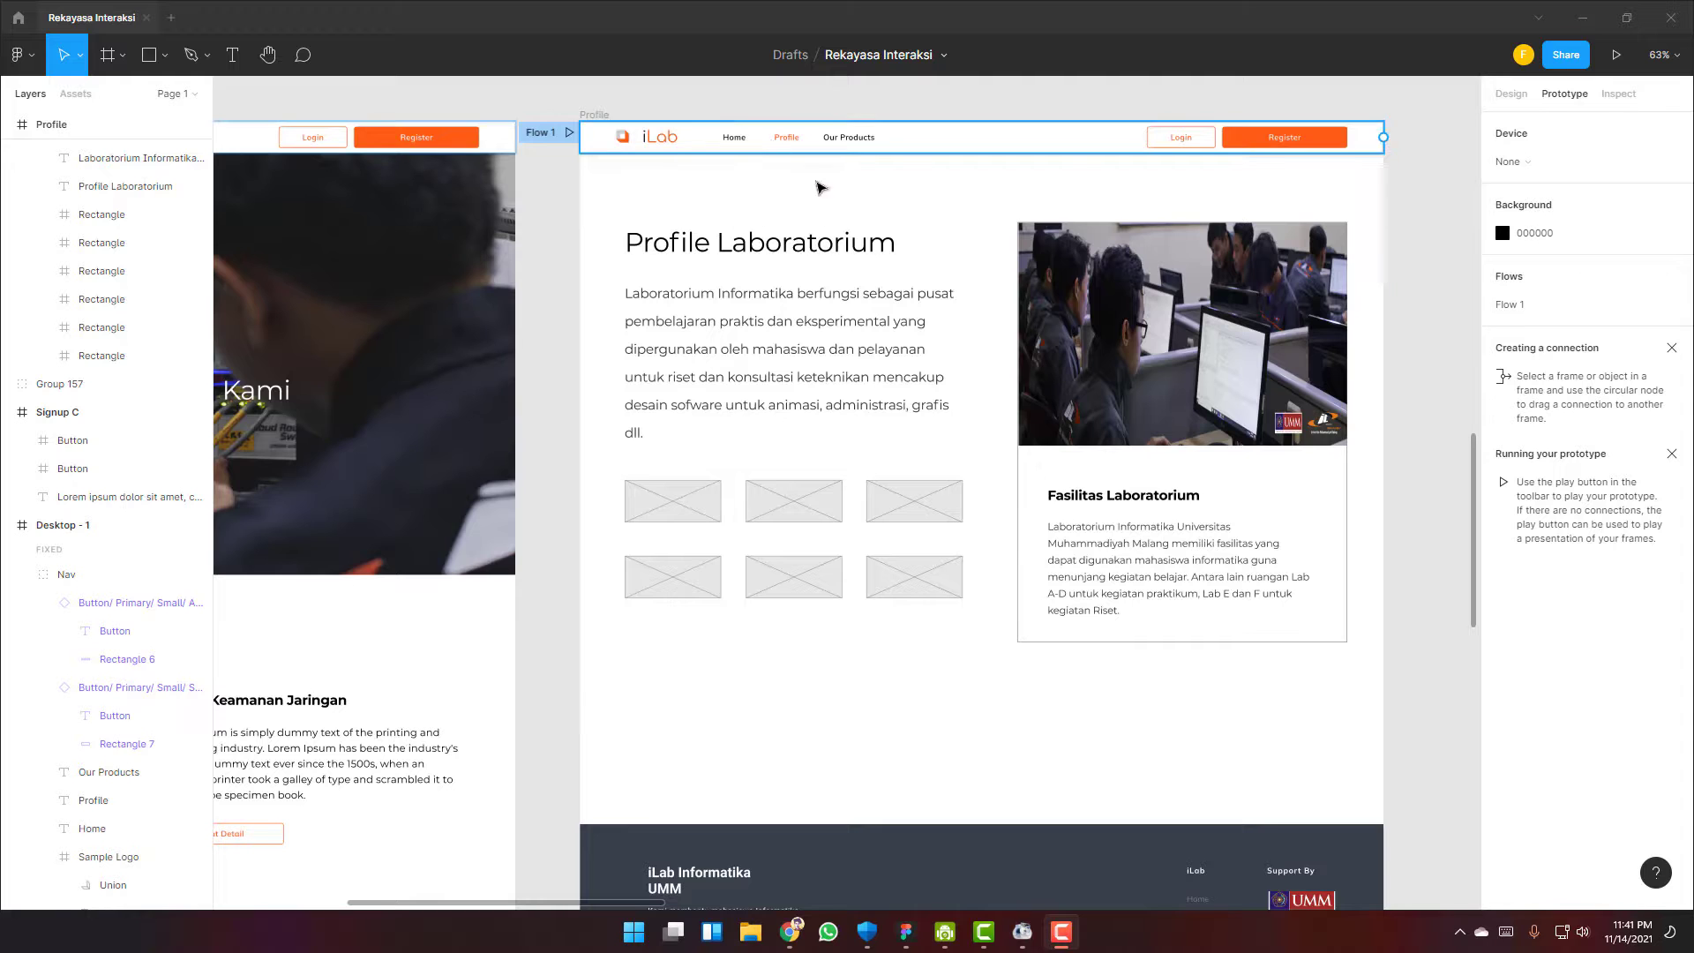
scroll(853, 446, down, 4)
scroll(854, 446, up, 3)
scroll(847, 449, left, 4)
scroll(838, 456, left, 3)
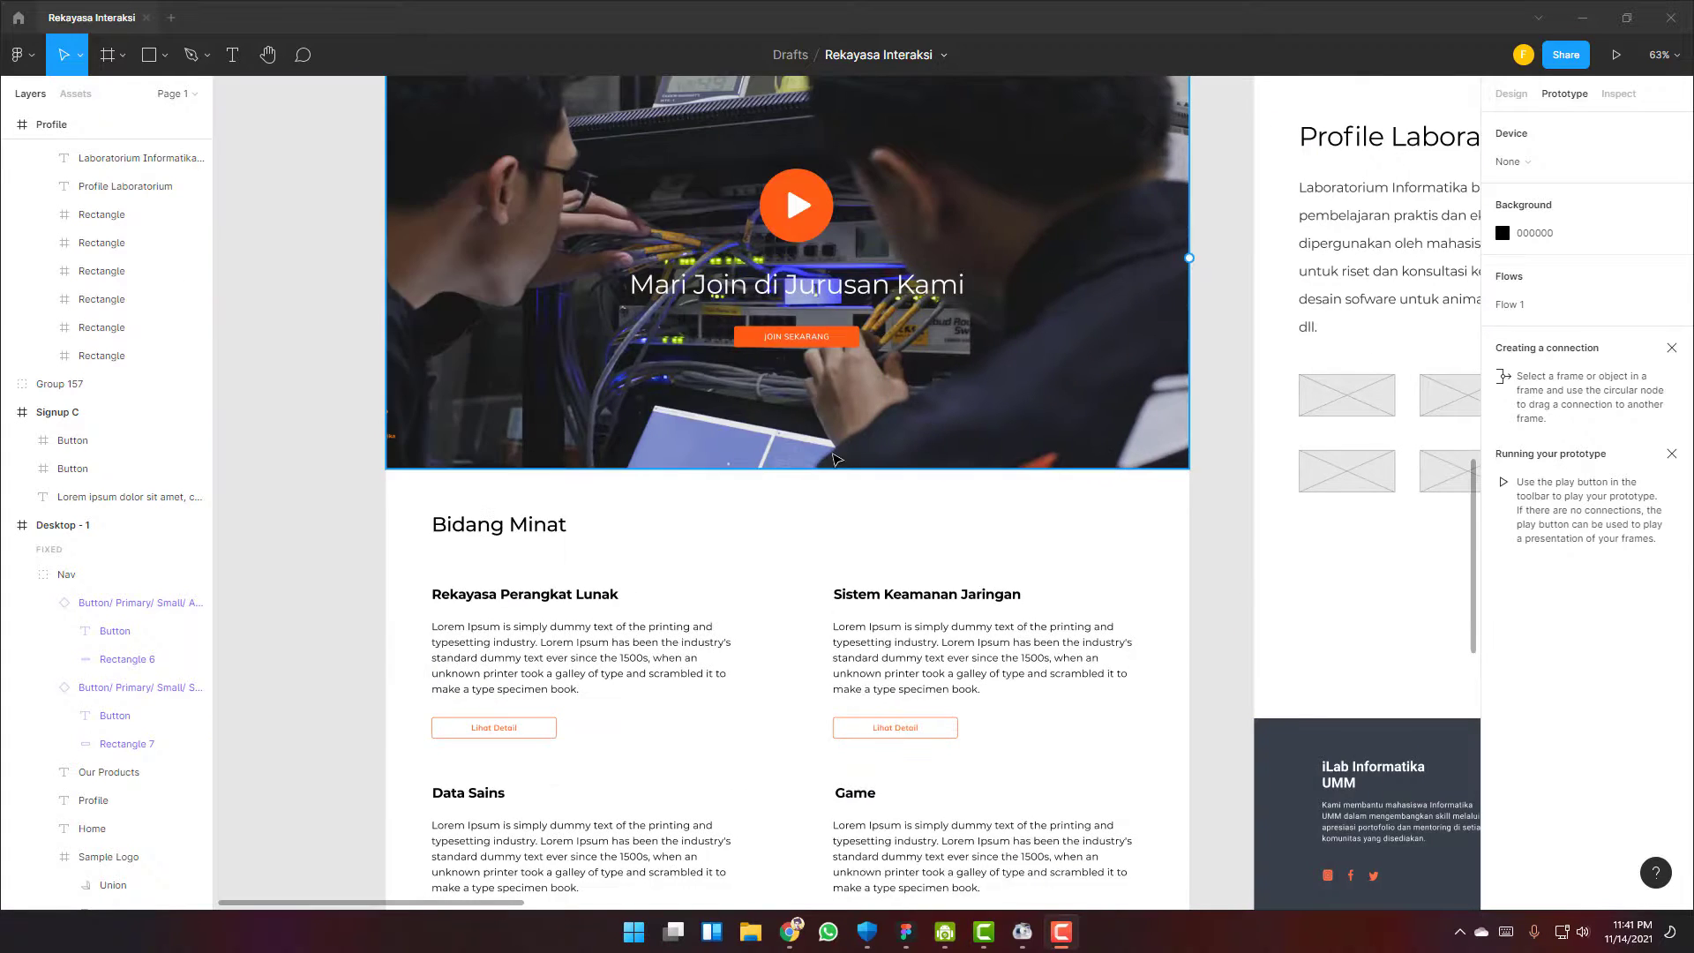
Link the Profile item in the Desktop - 1 navigation bar to the Profile frame with a prototype connection
scroll(838, 456, up, 4)
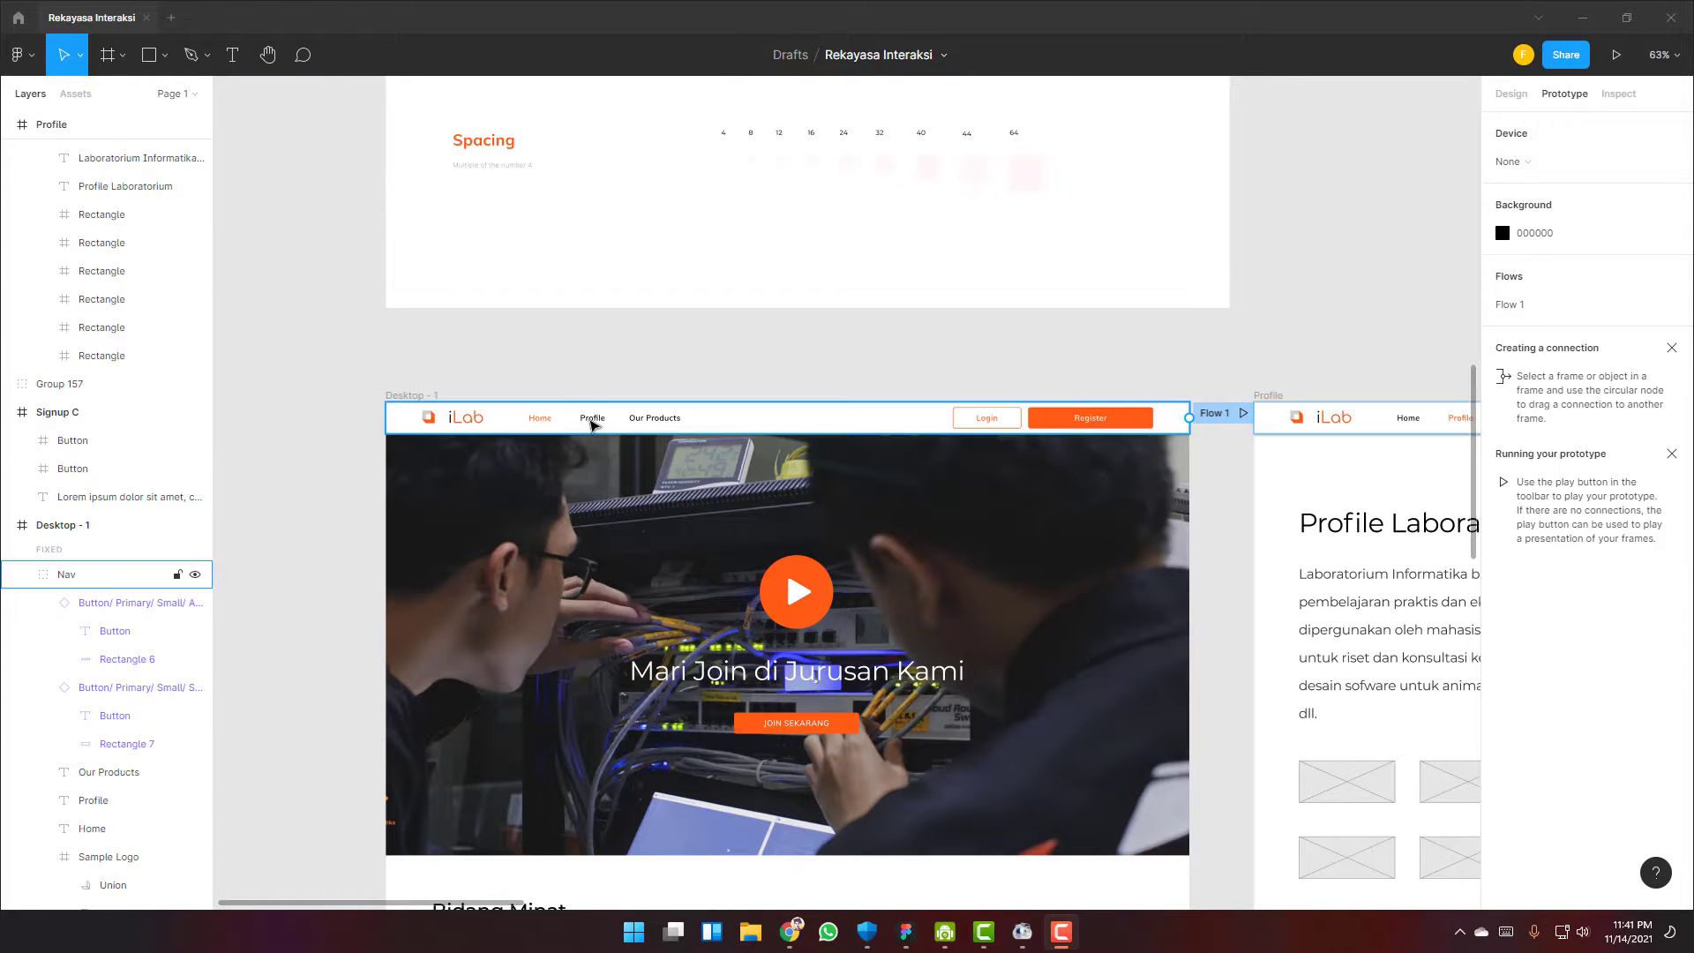
double_click(592, 426)
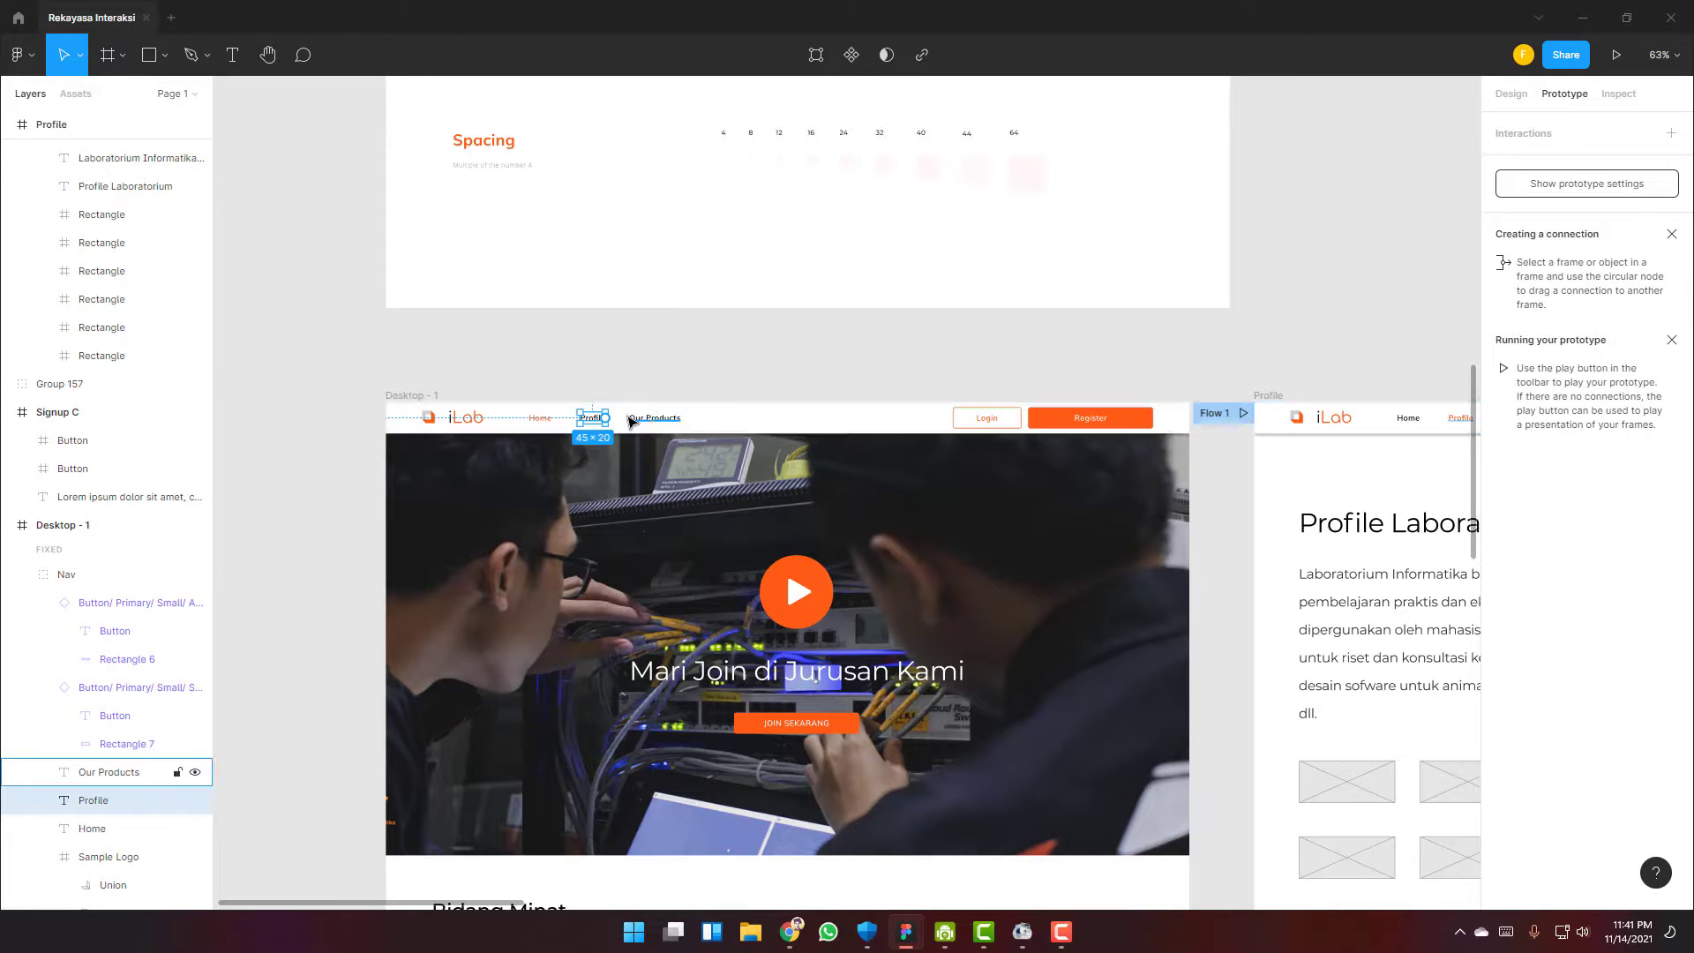
scroll(620, 428, up, 3)
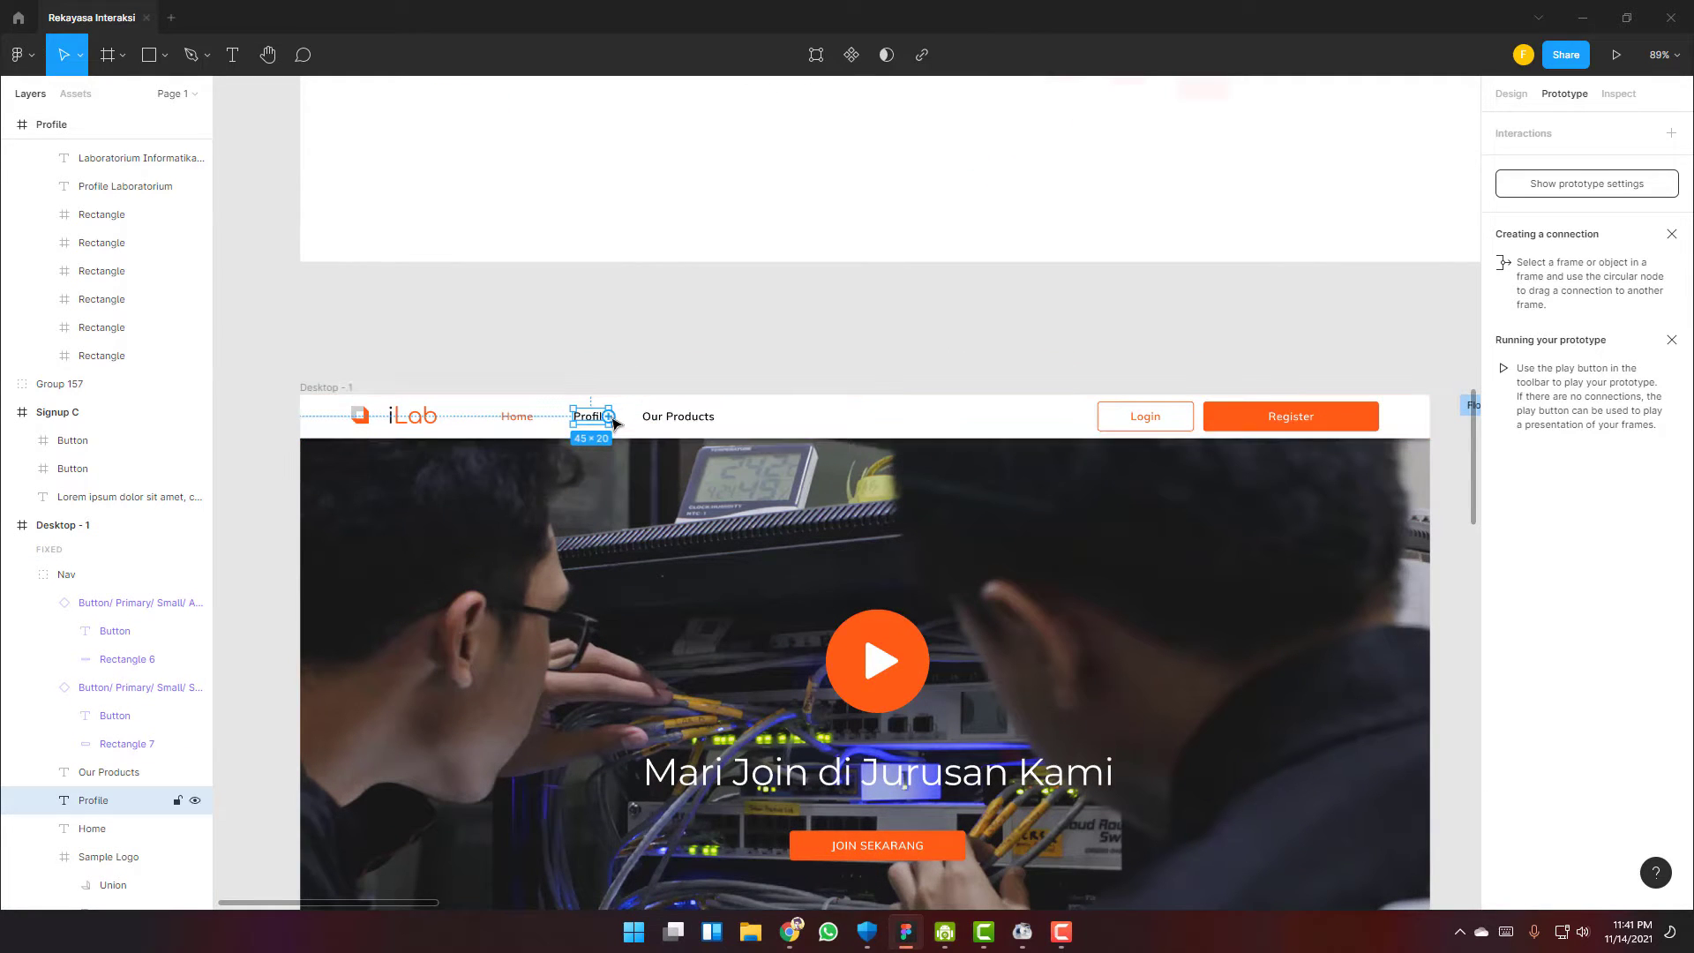
scroll(621, 428, down, 3)
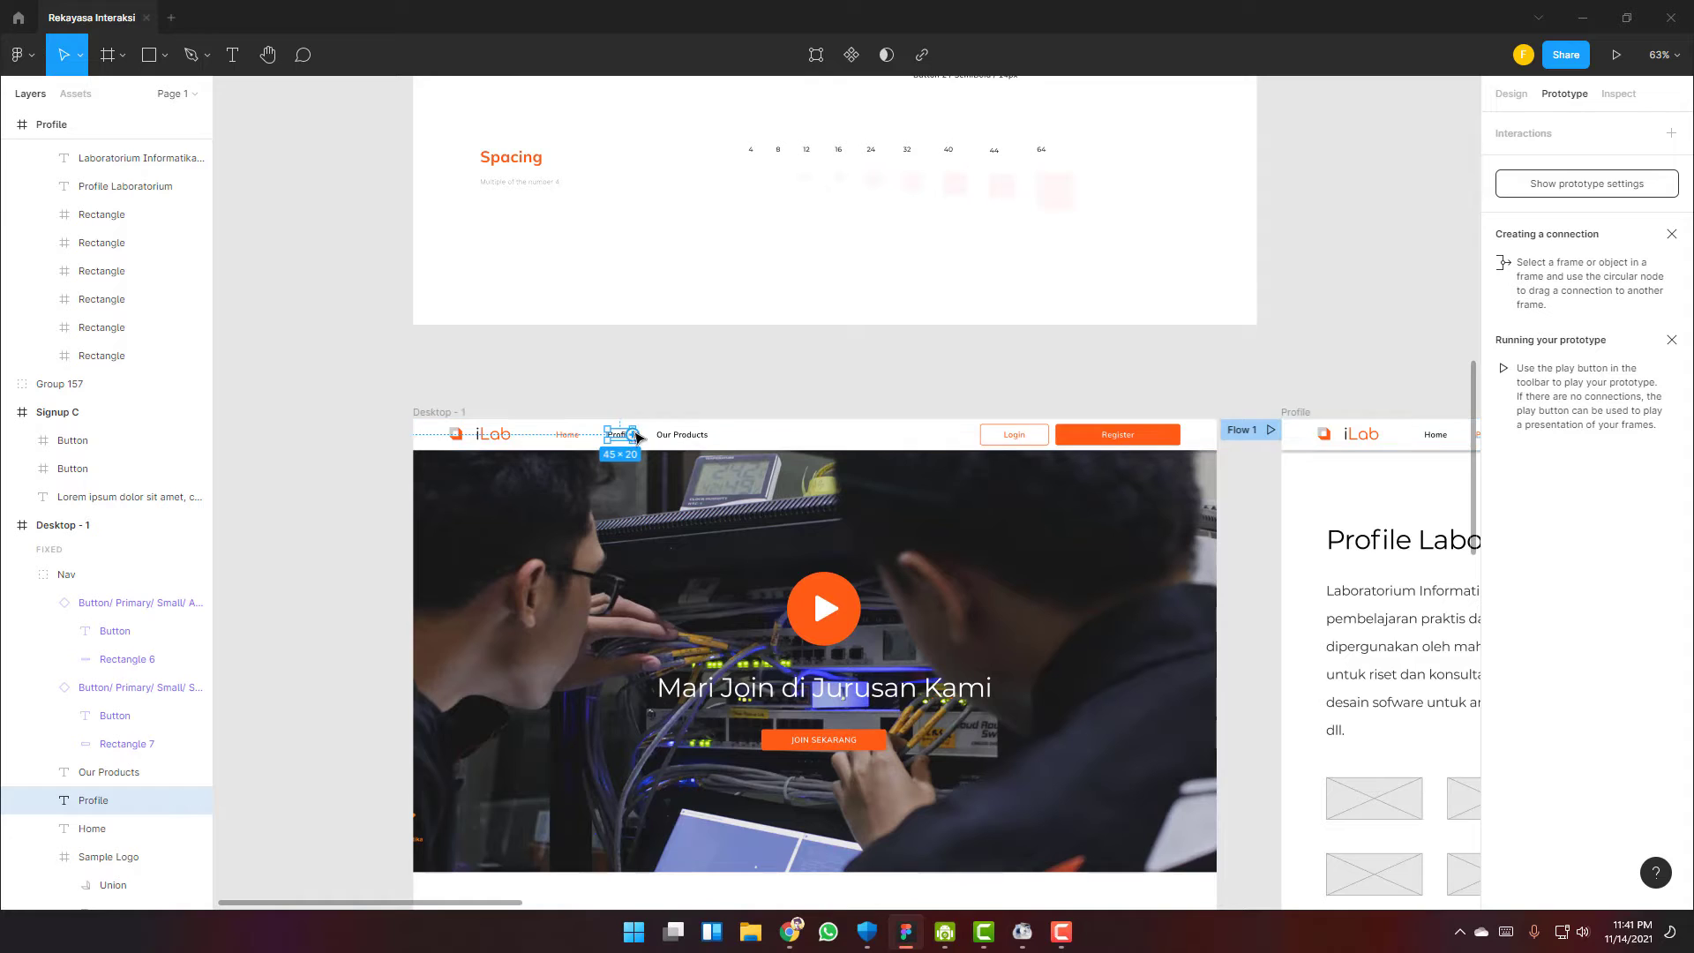
drag(632, 434, 1271, 674)
click(1223, 389)
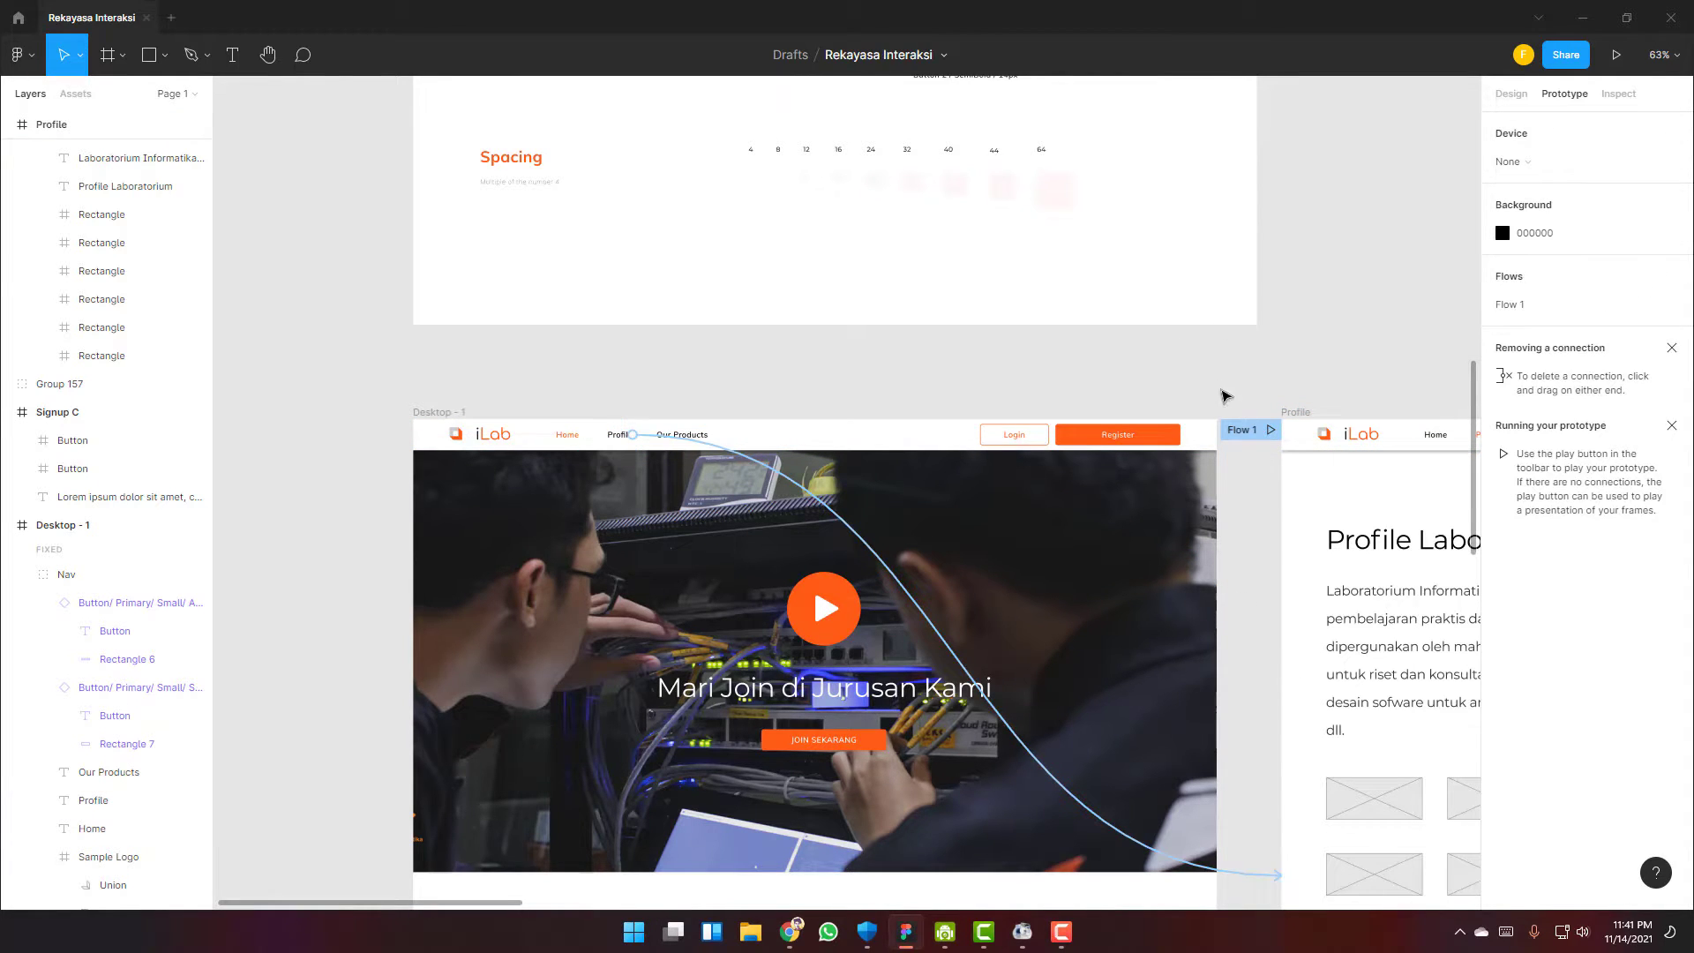
Link the Home item in the Profile page's navigation bar back to the Desktop - 1 frame, navigating instantly on click
scroll(1220, 409, right, 5)
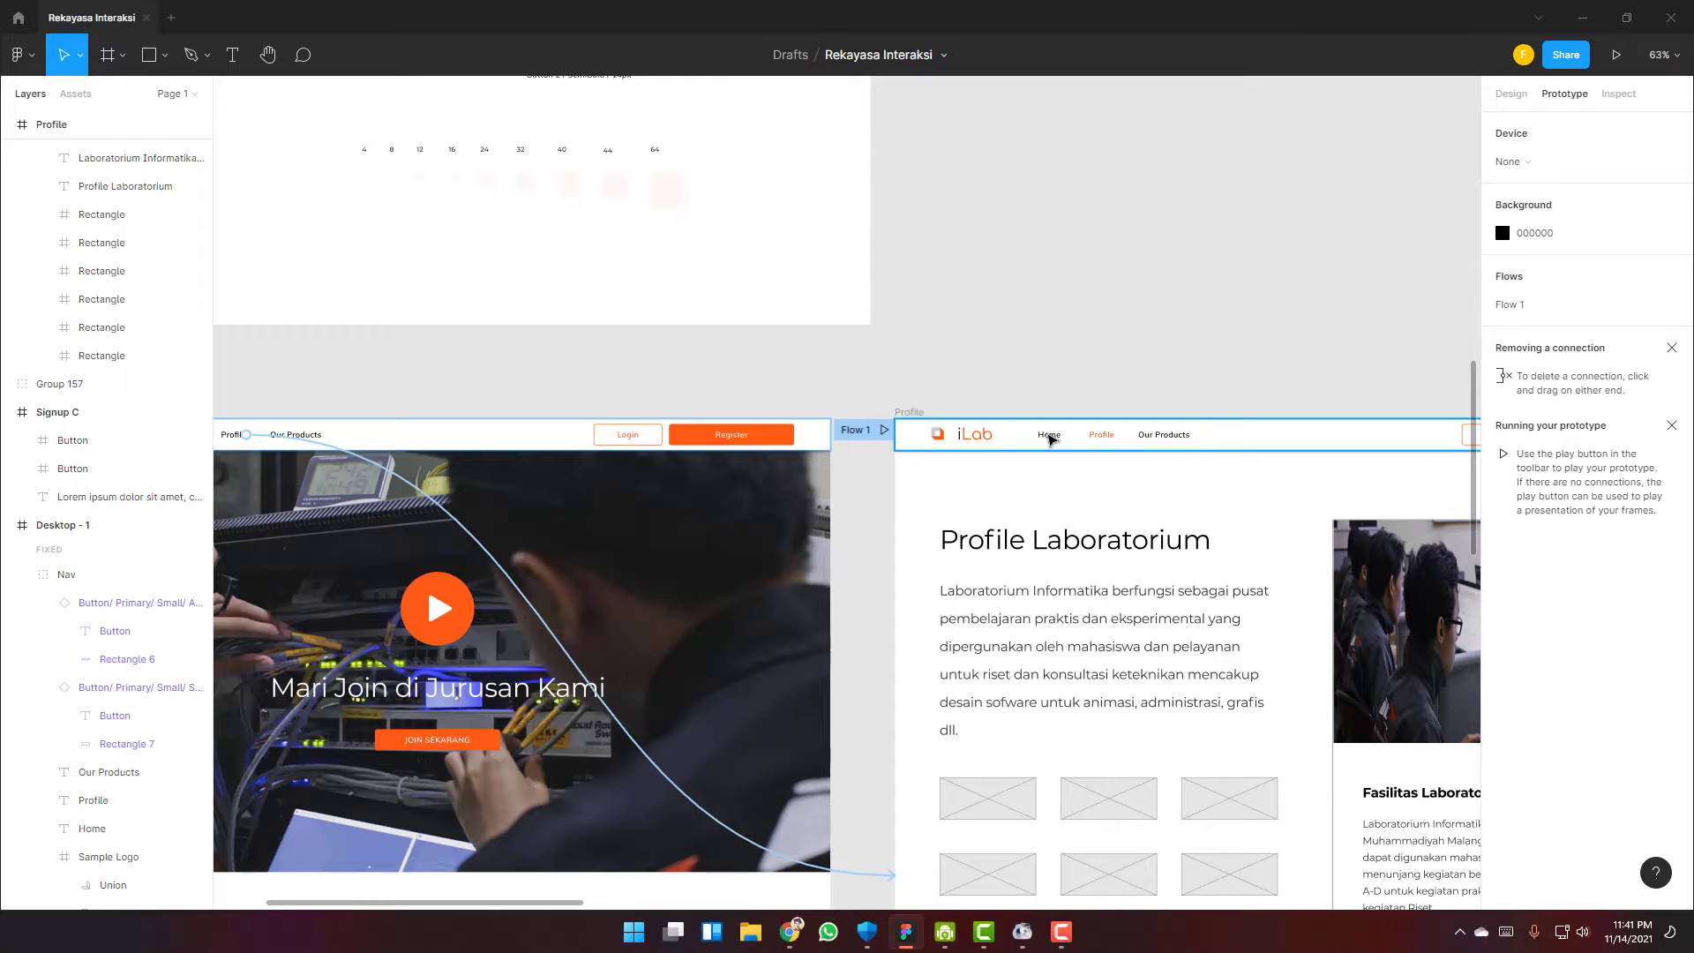
click(1048, 436)
drag(1064, 438, 820, 713)
scroll(845, 684, down, 5)
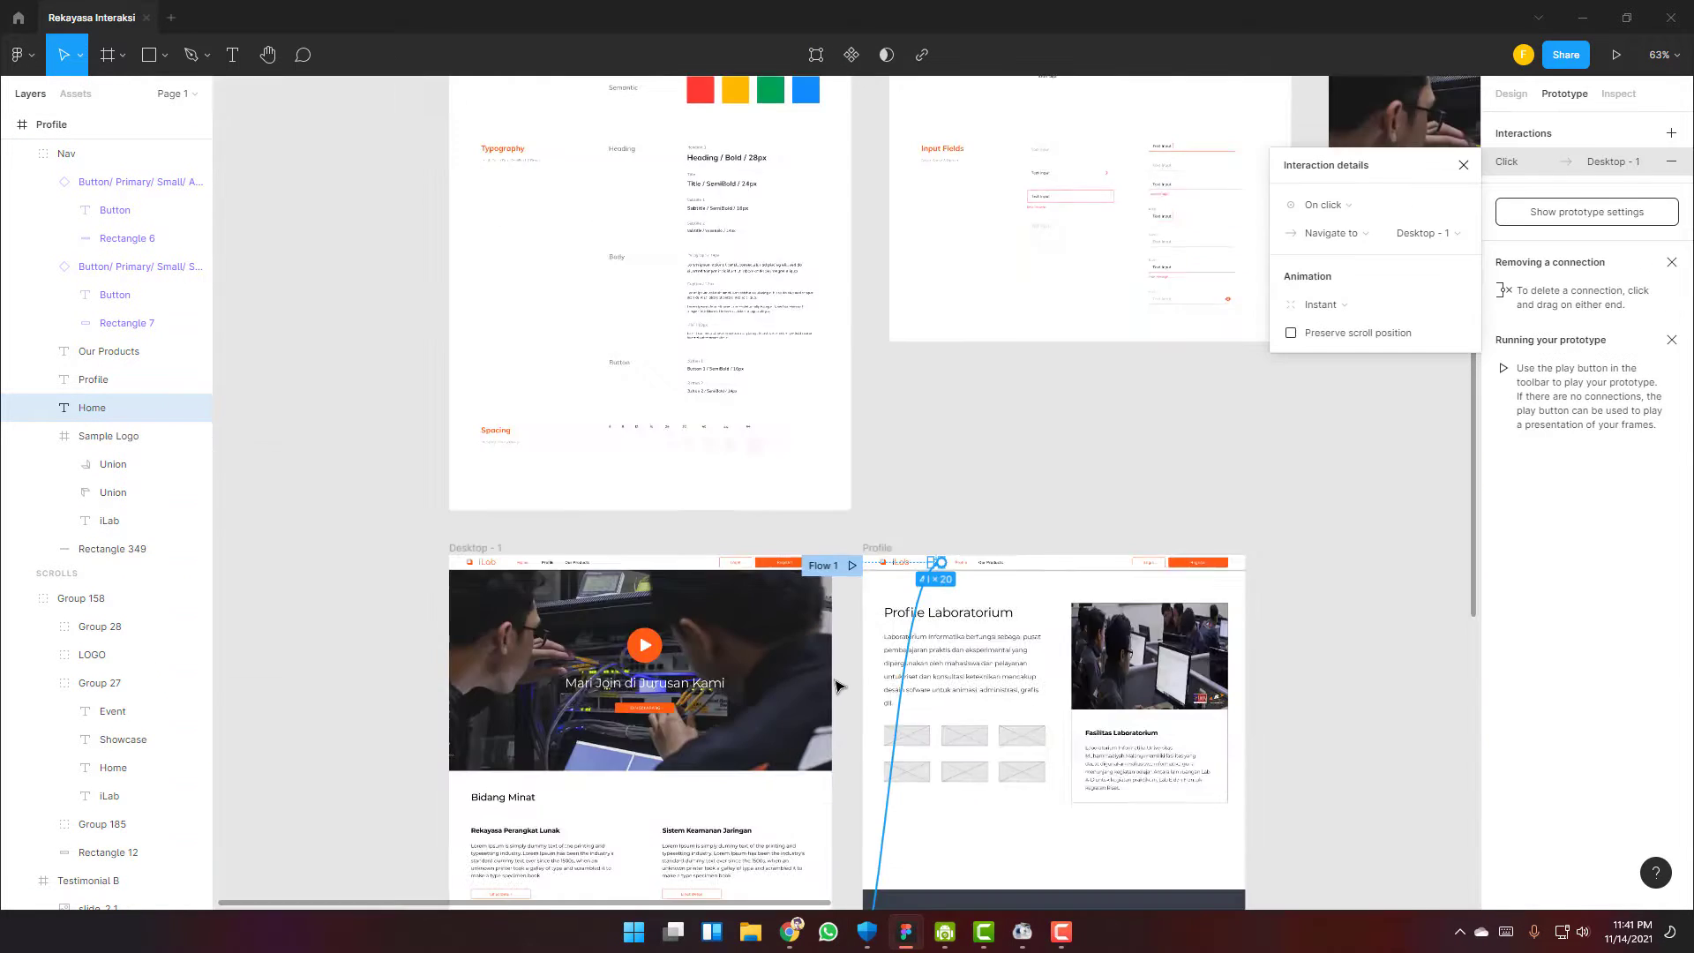
click(840, 694)
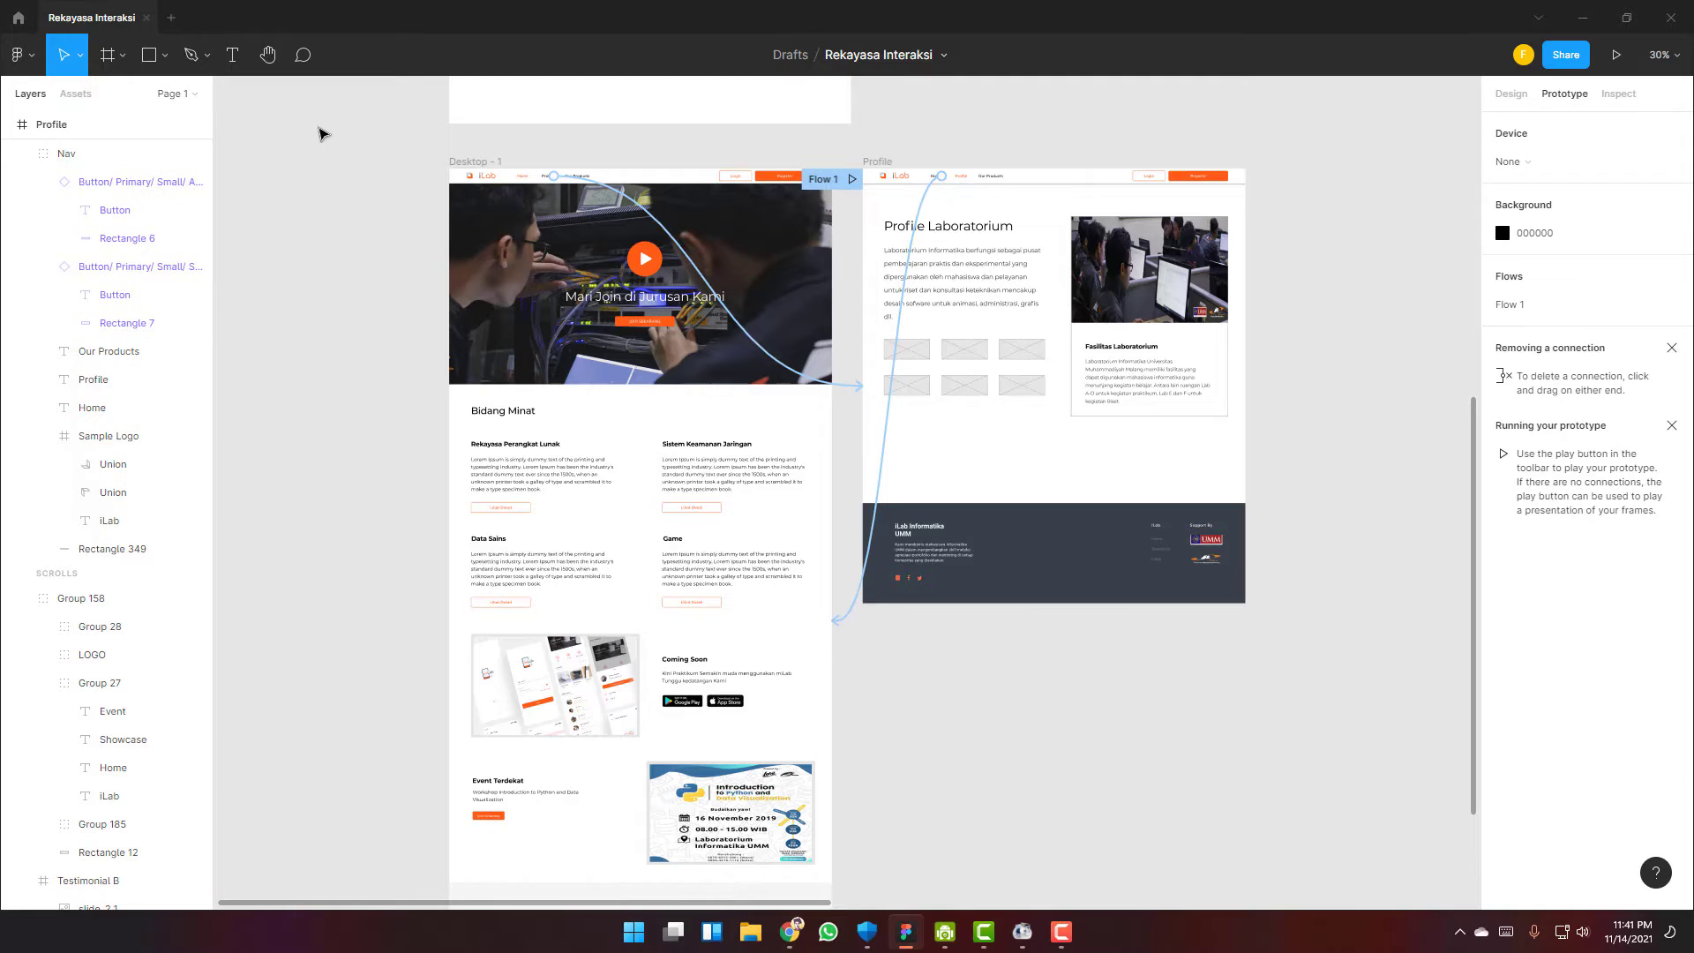
Run the prototype from the Desktop - 1 frame and hide the Figma UI in the presentation view
click(451, 162)
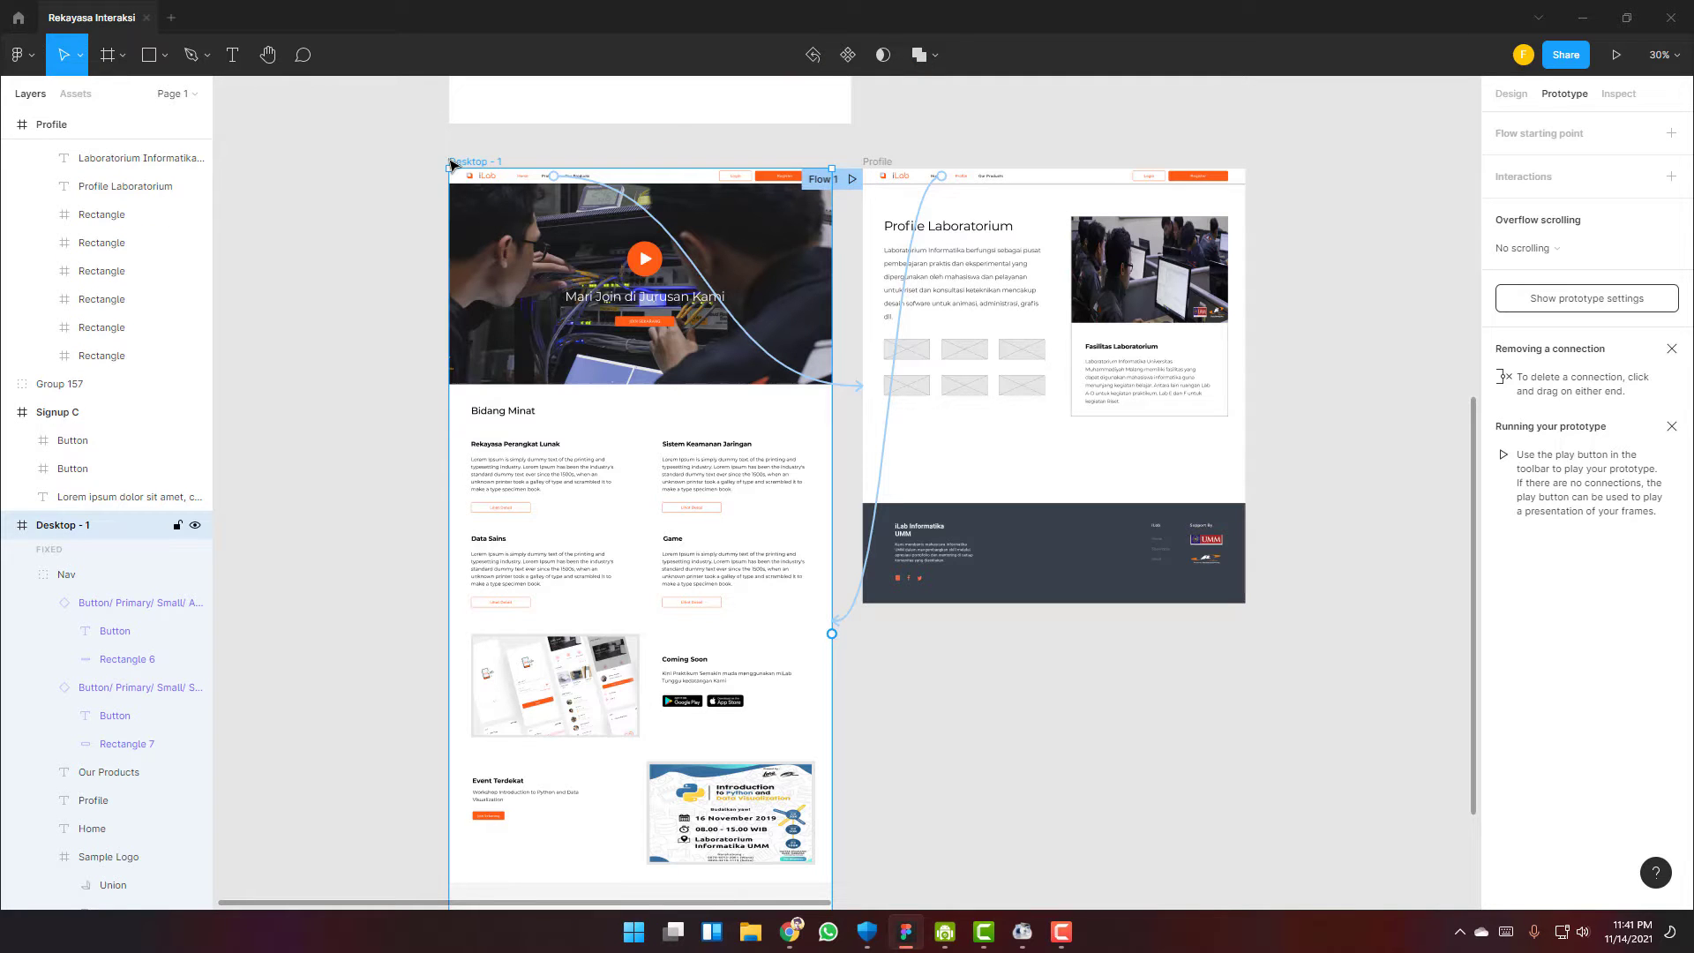
click(1618, 57)
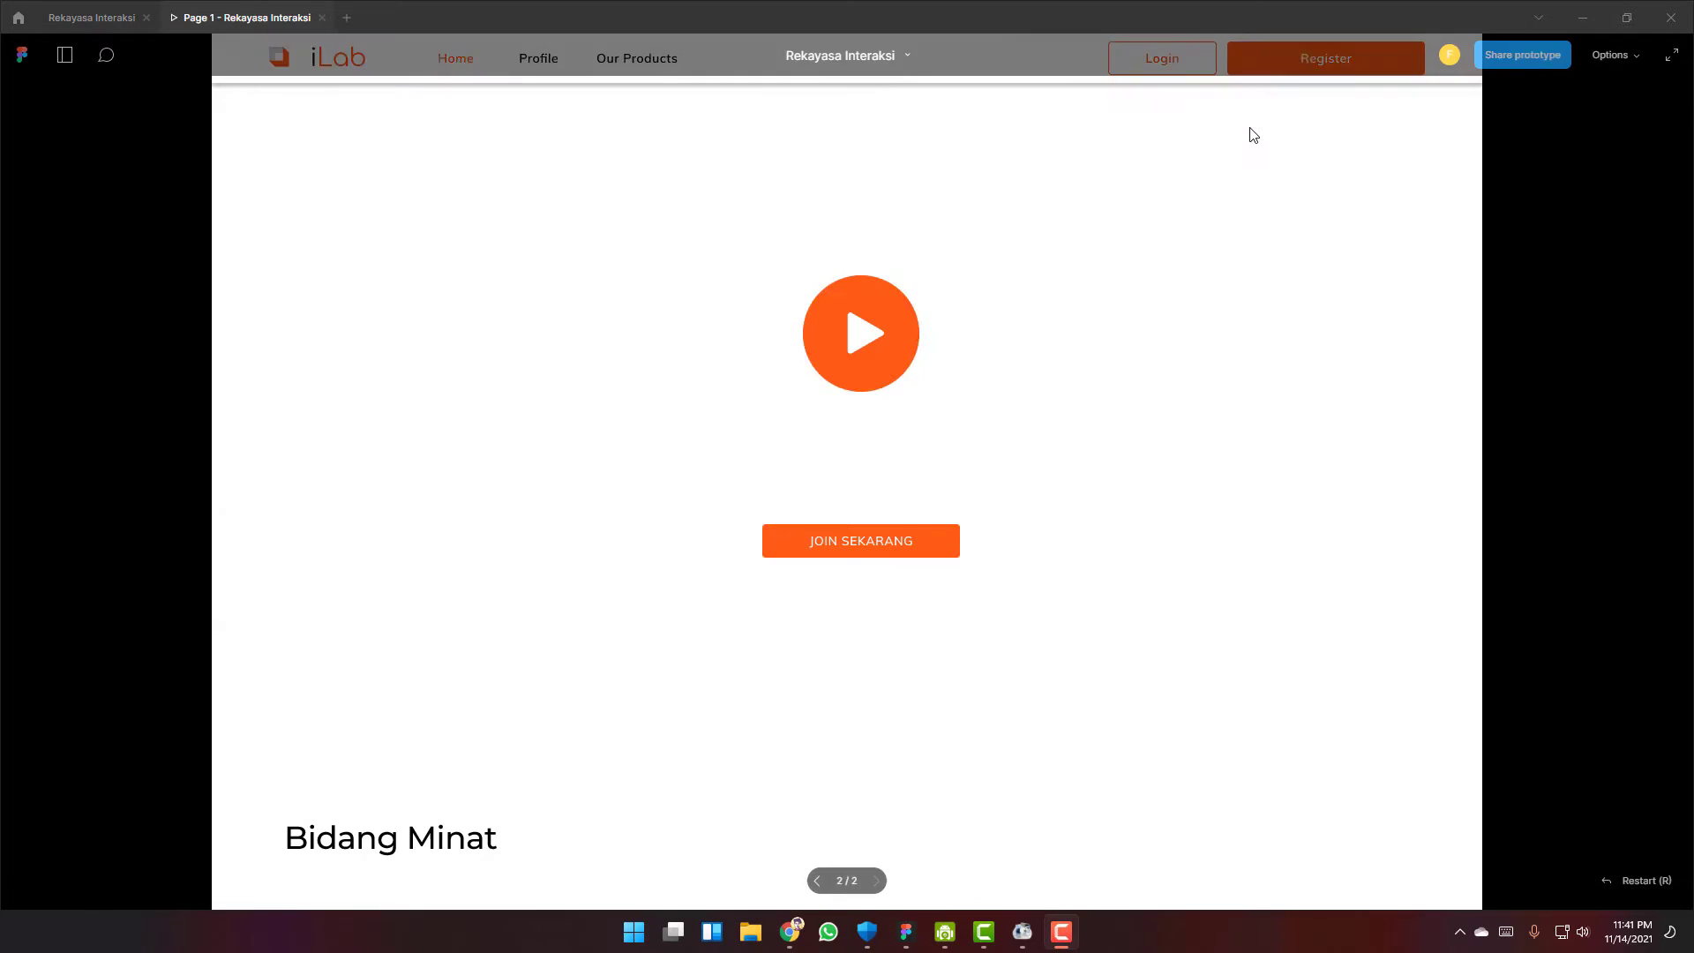
scroll(525, 94, down, 3)
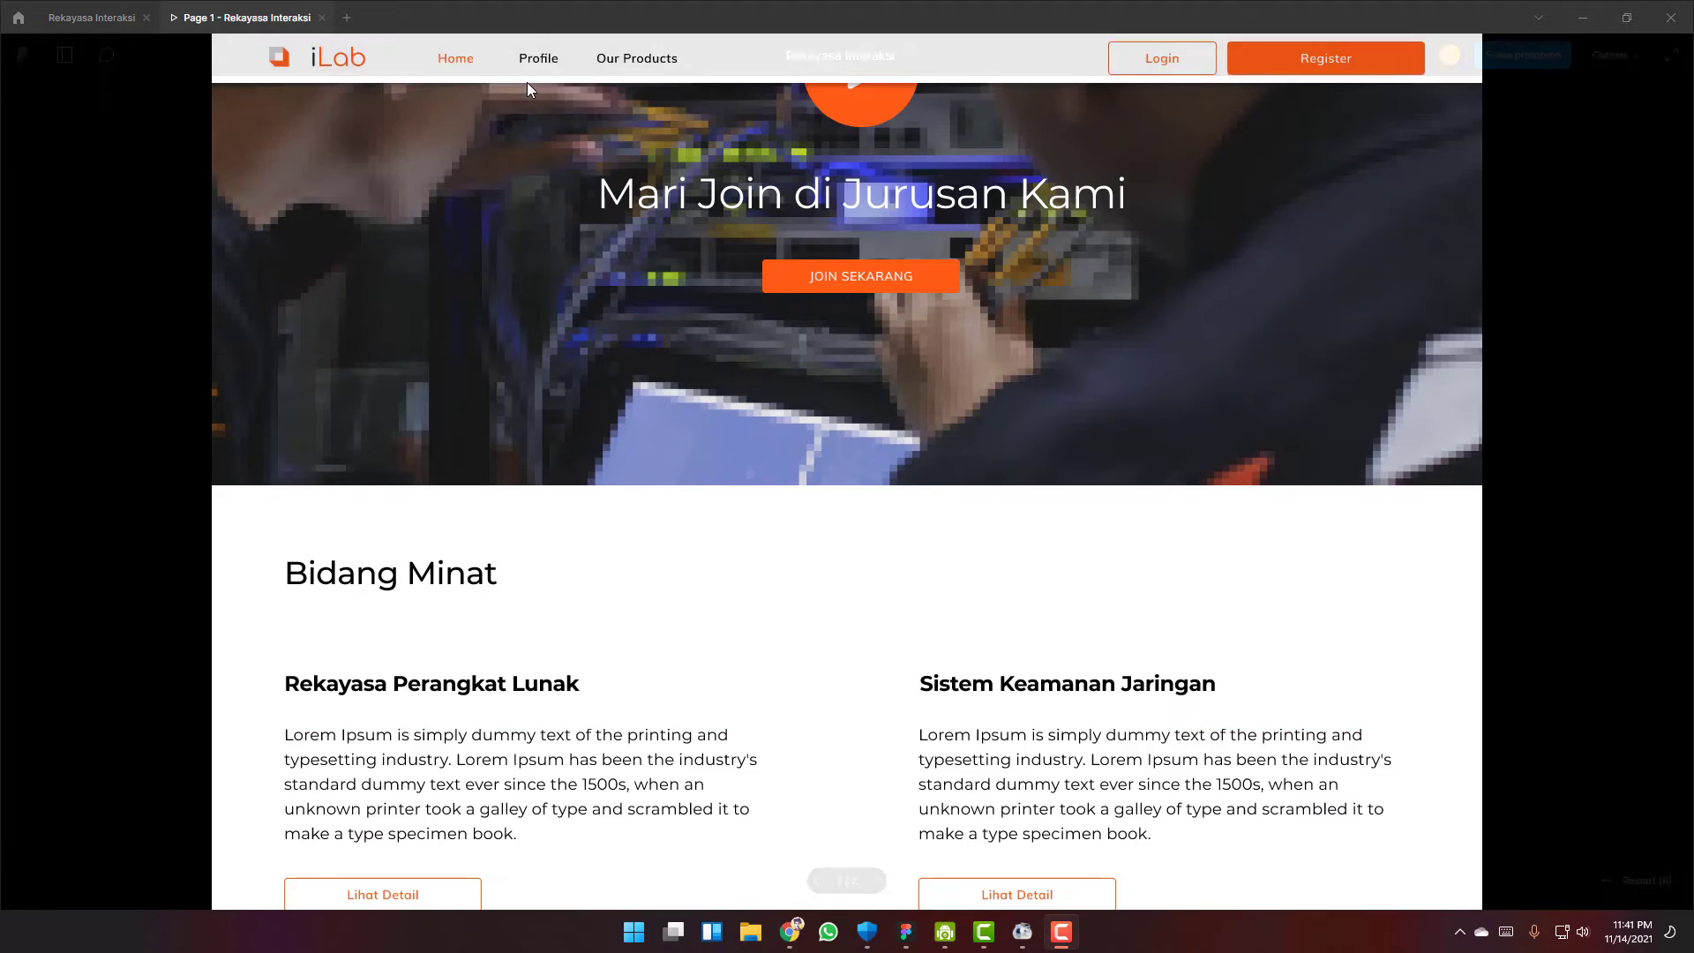
click(1626, 58)
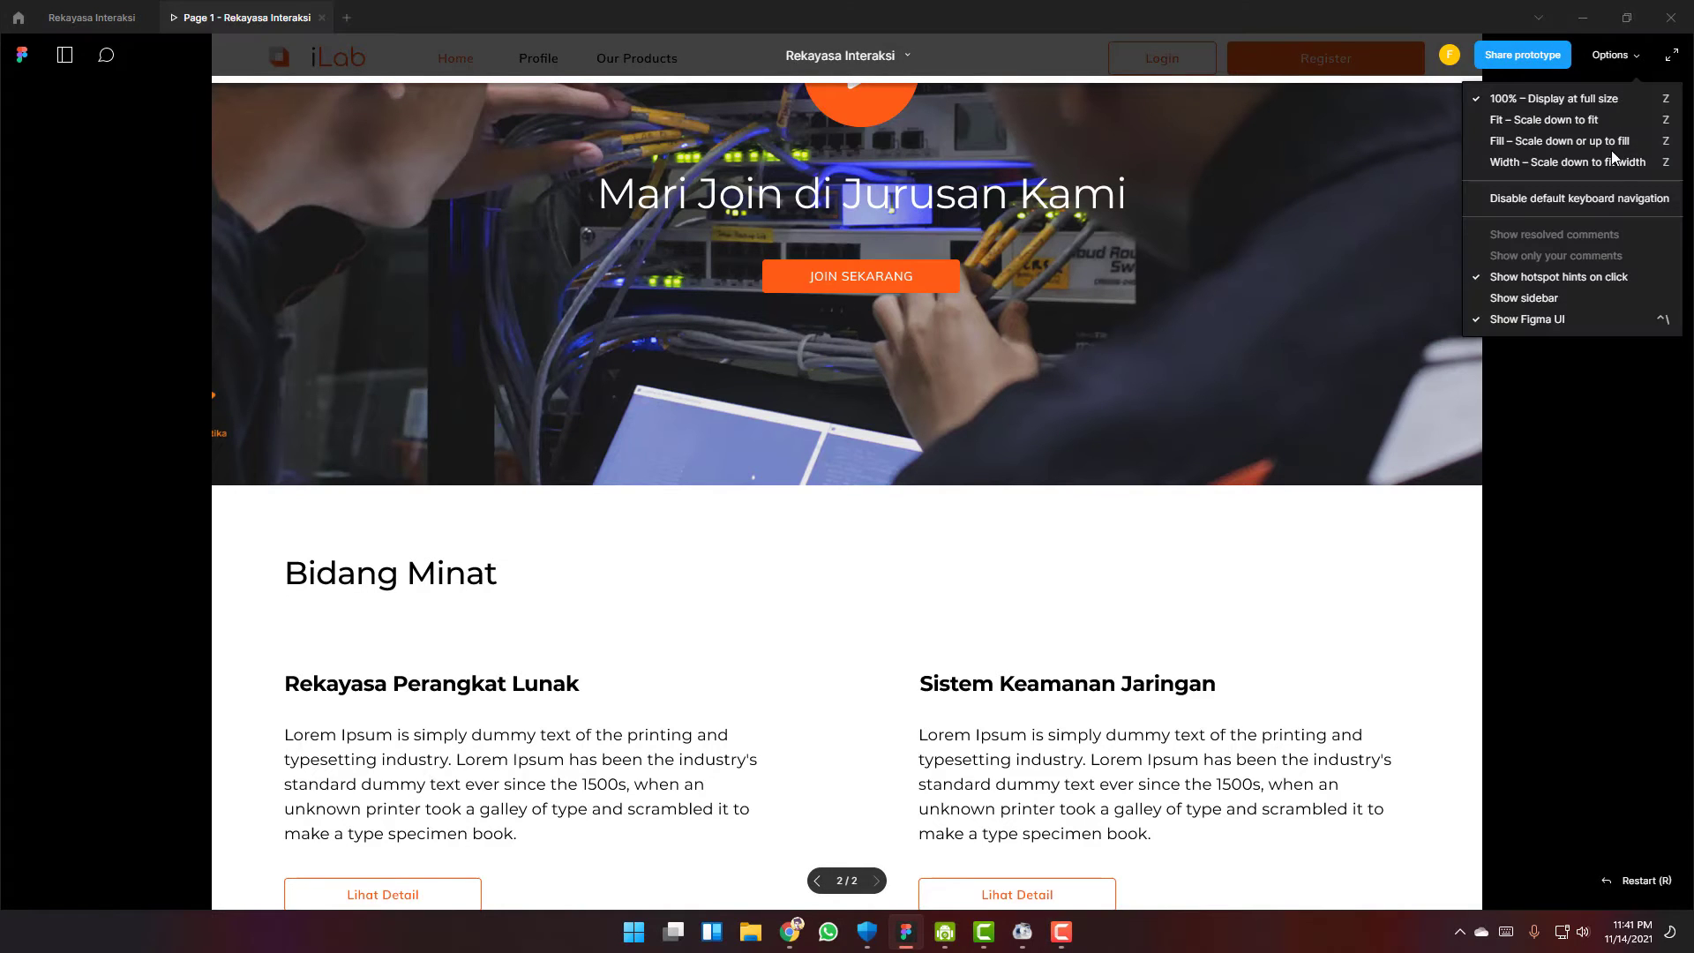
click(1552, 321)
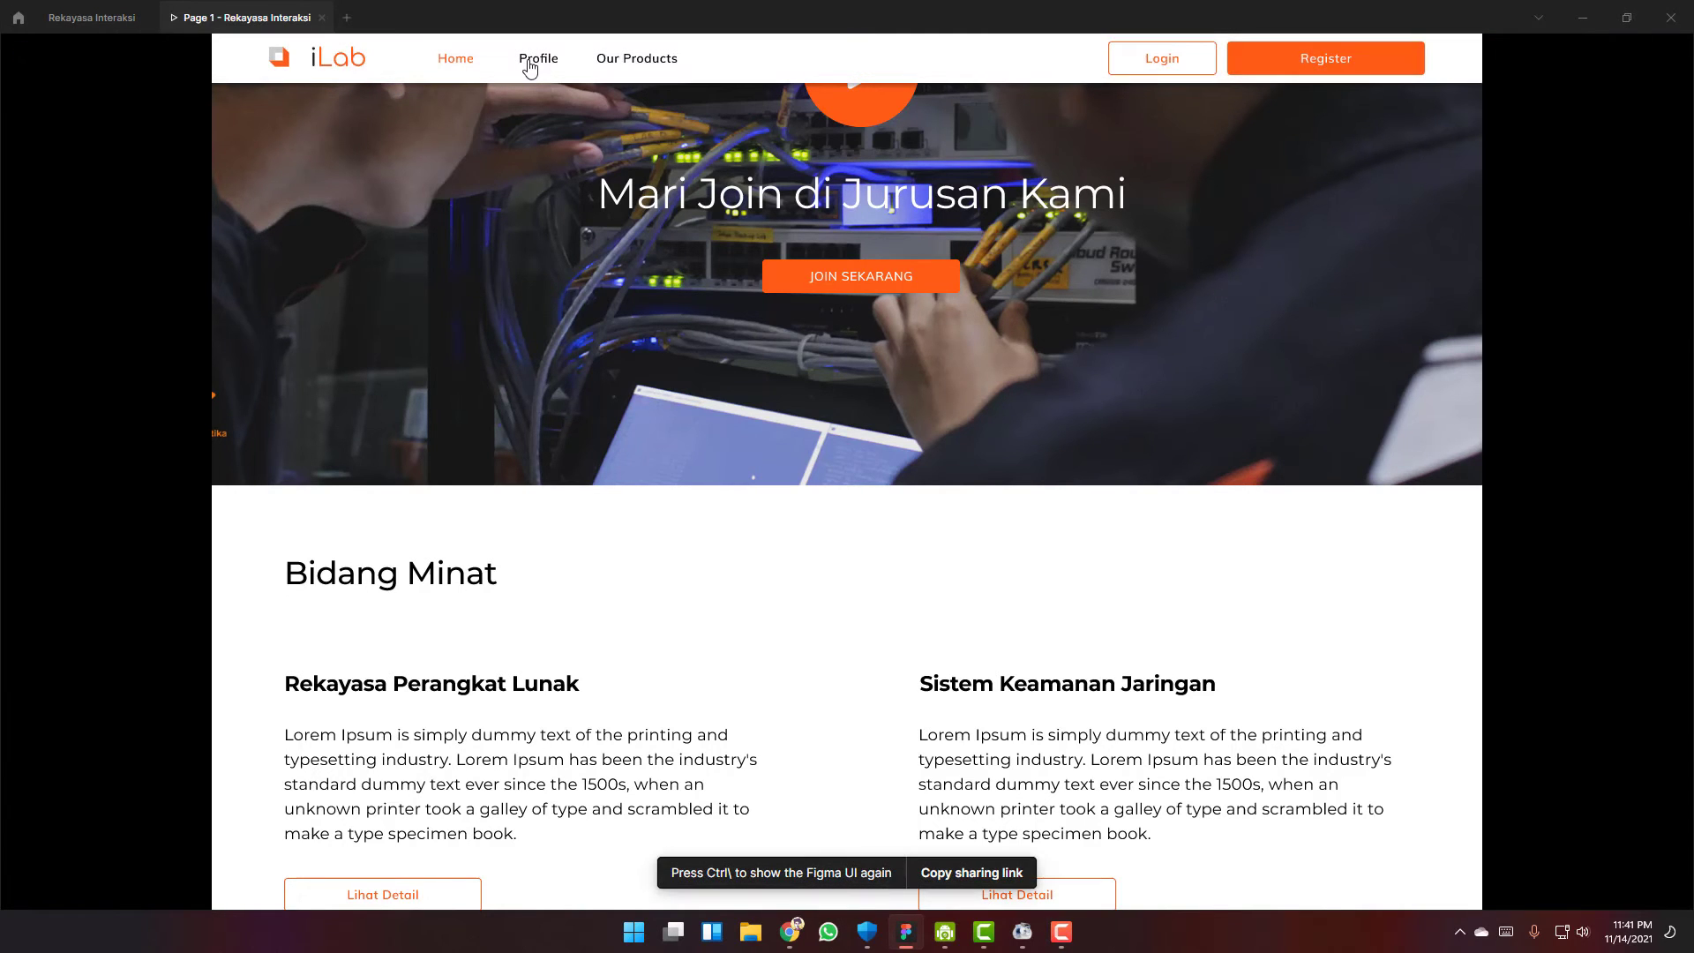
Test the Profile and Home navigation links in the running prototype and check both pages down to their footers
click(530, 63)
click(462, 67)
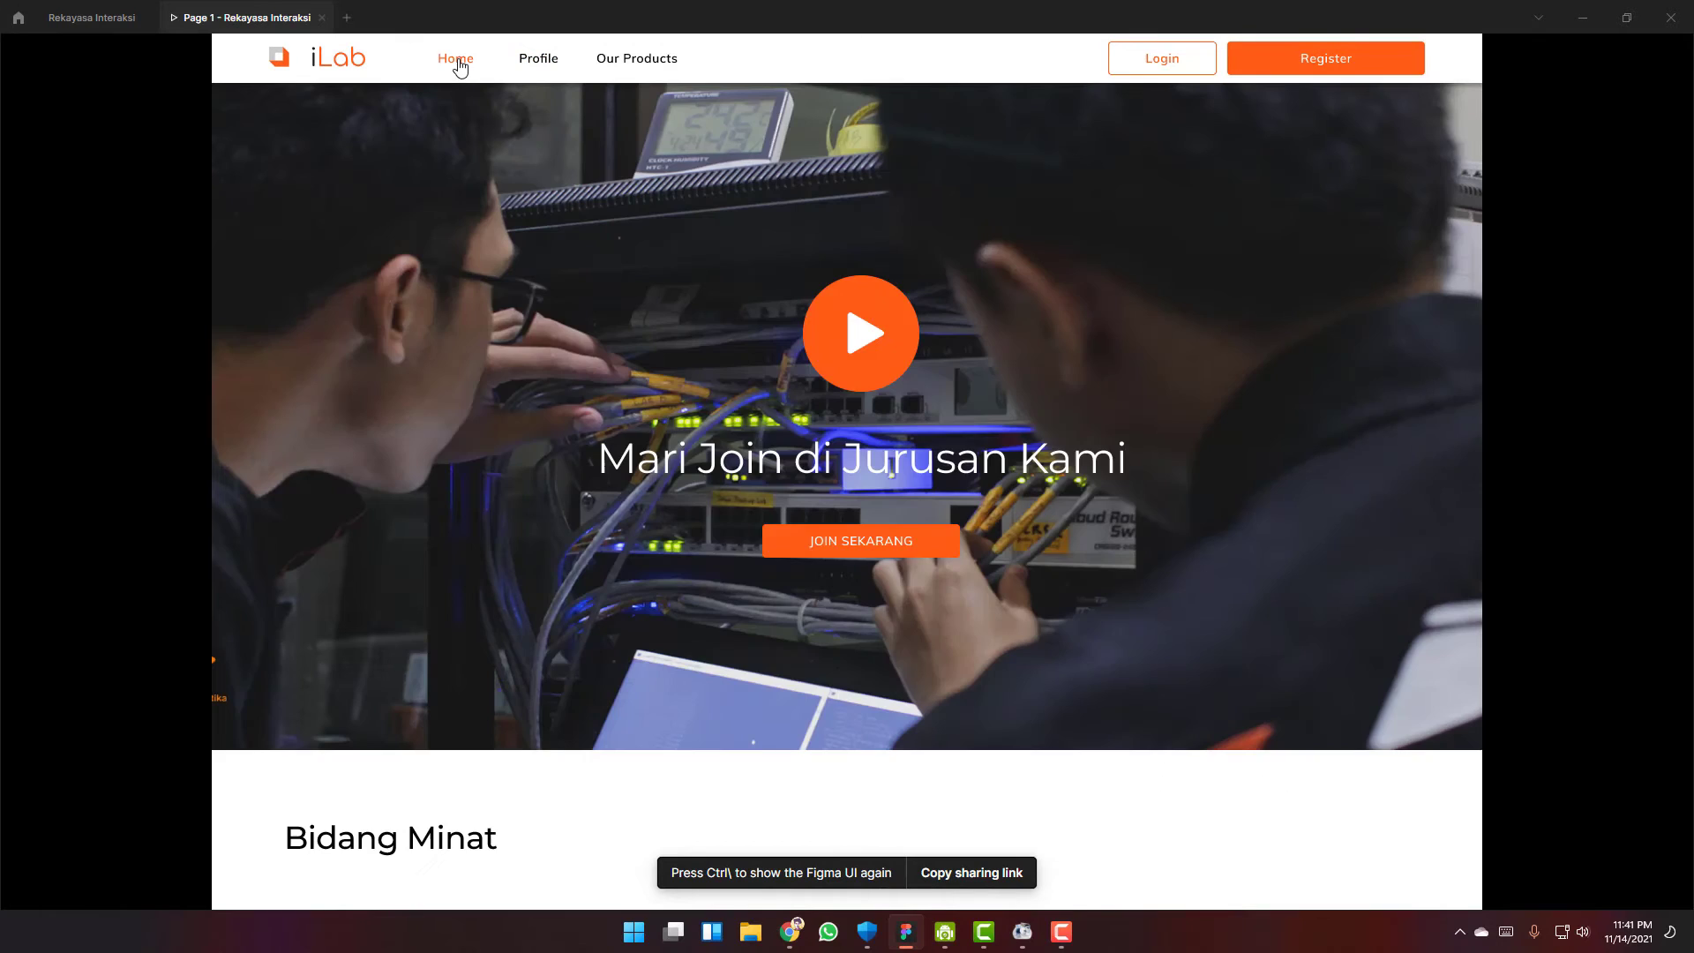
scroll(720, 311, down, 10)
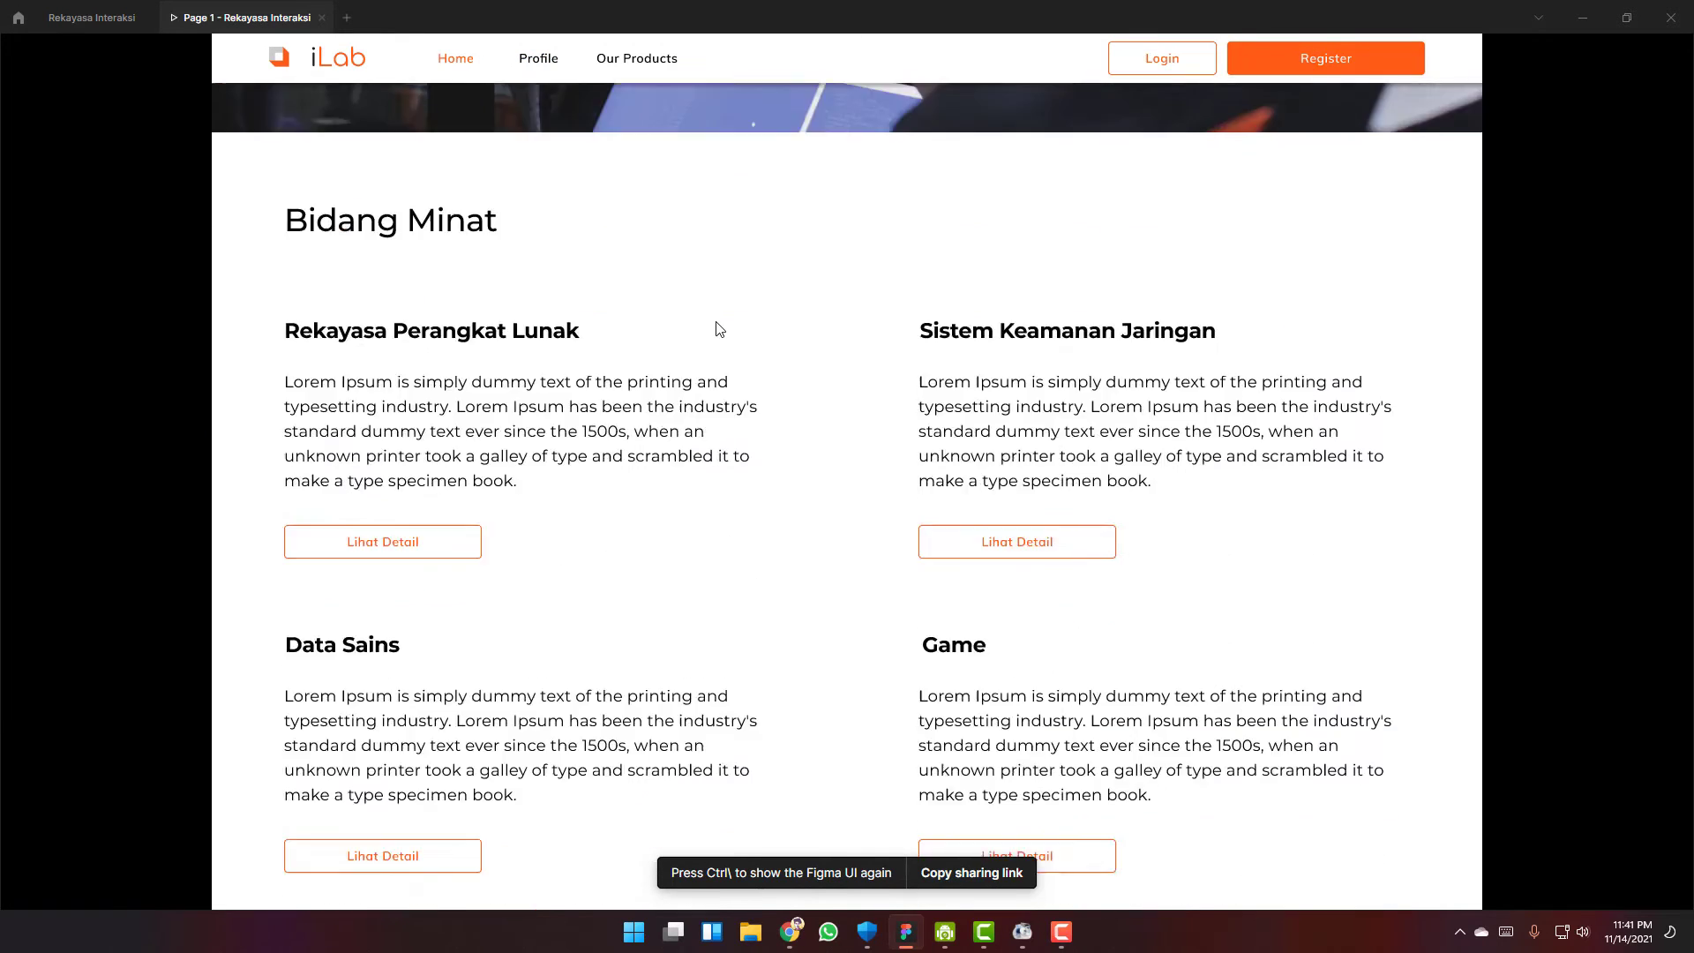
scroll(706, 334, down, 5)
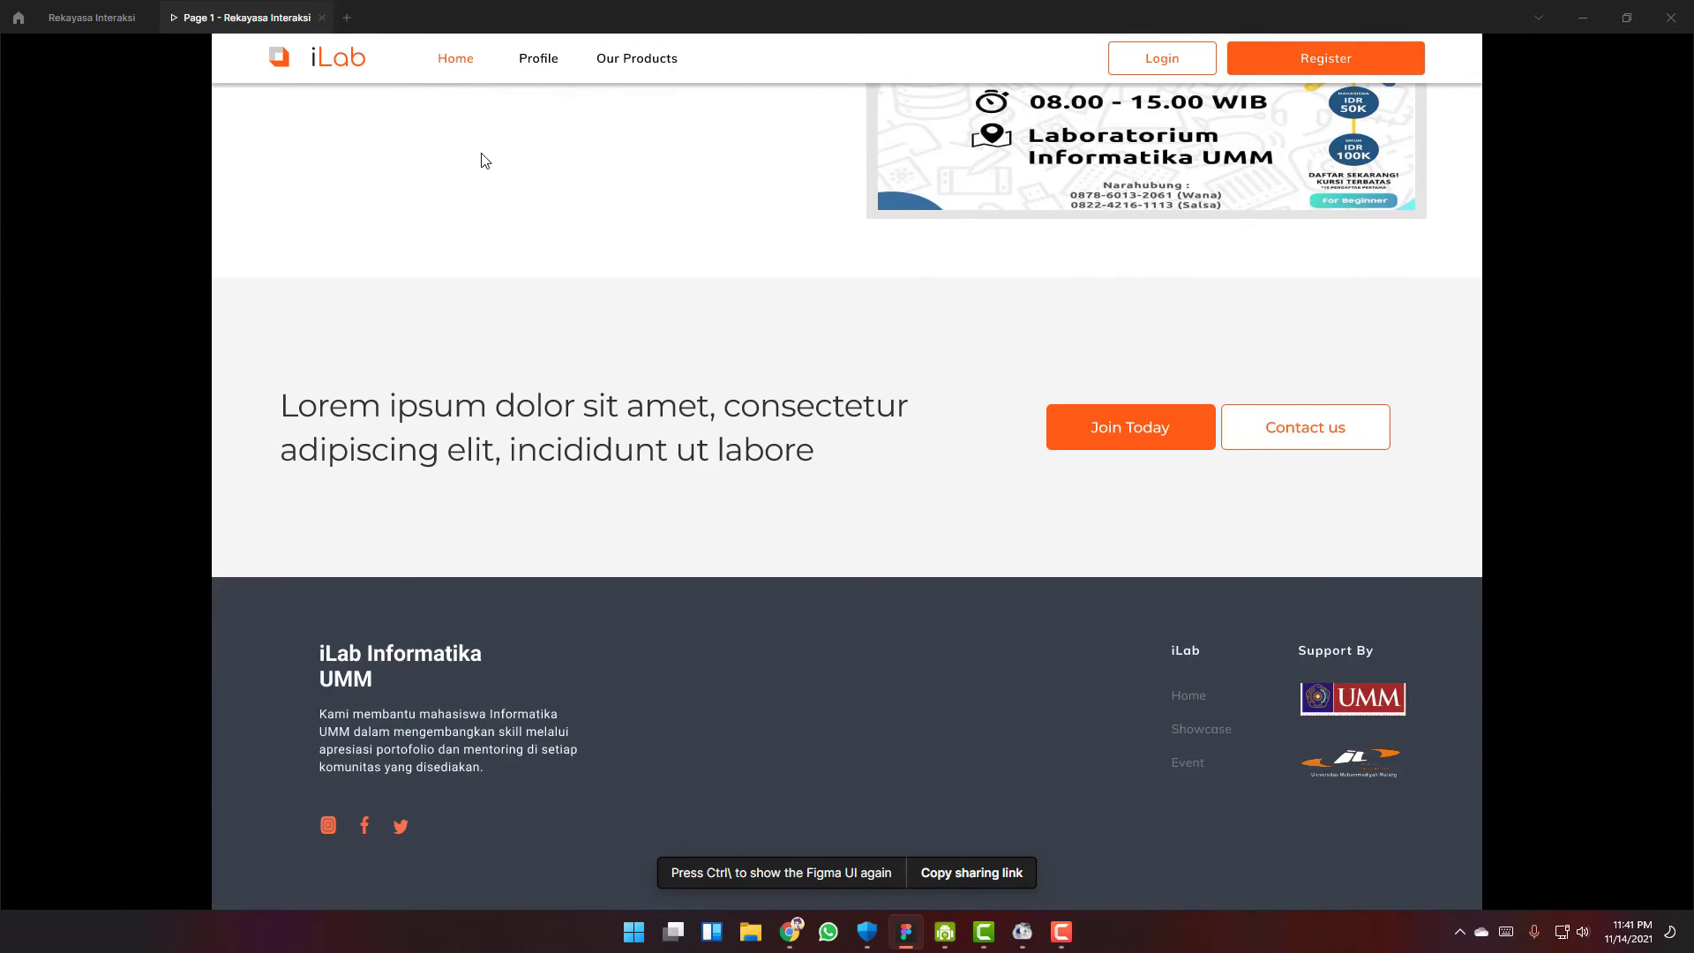
click(533, 62)
scroll(605, 250, down, 6)
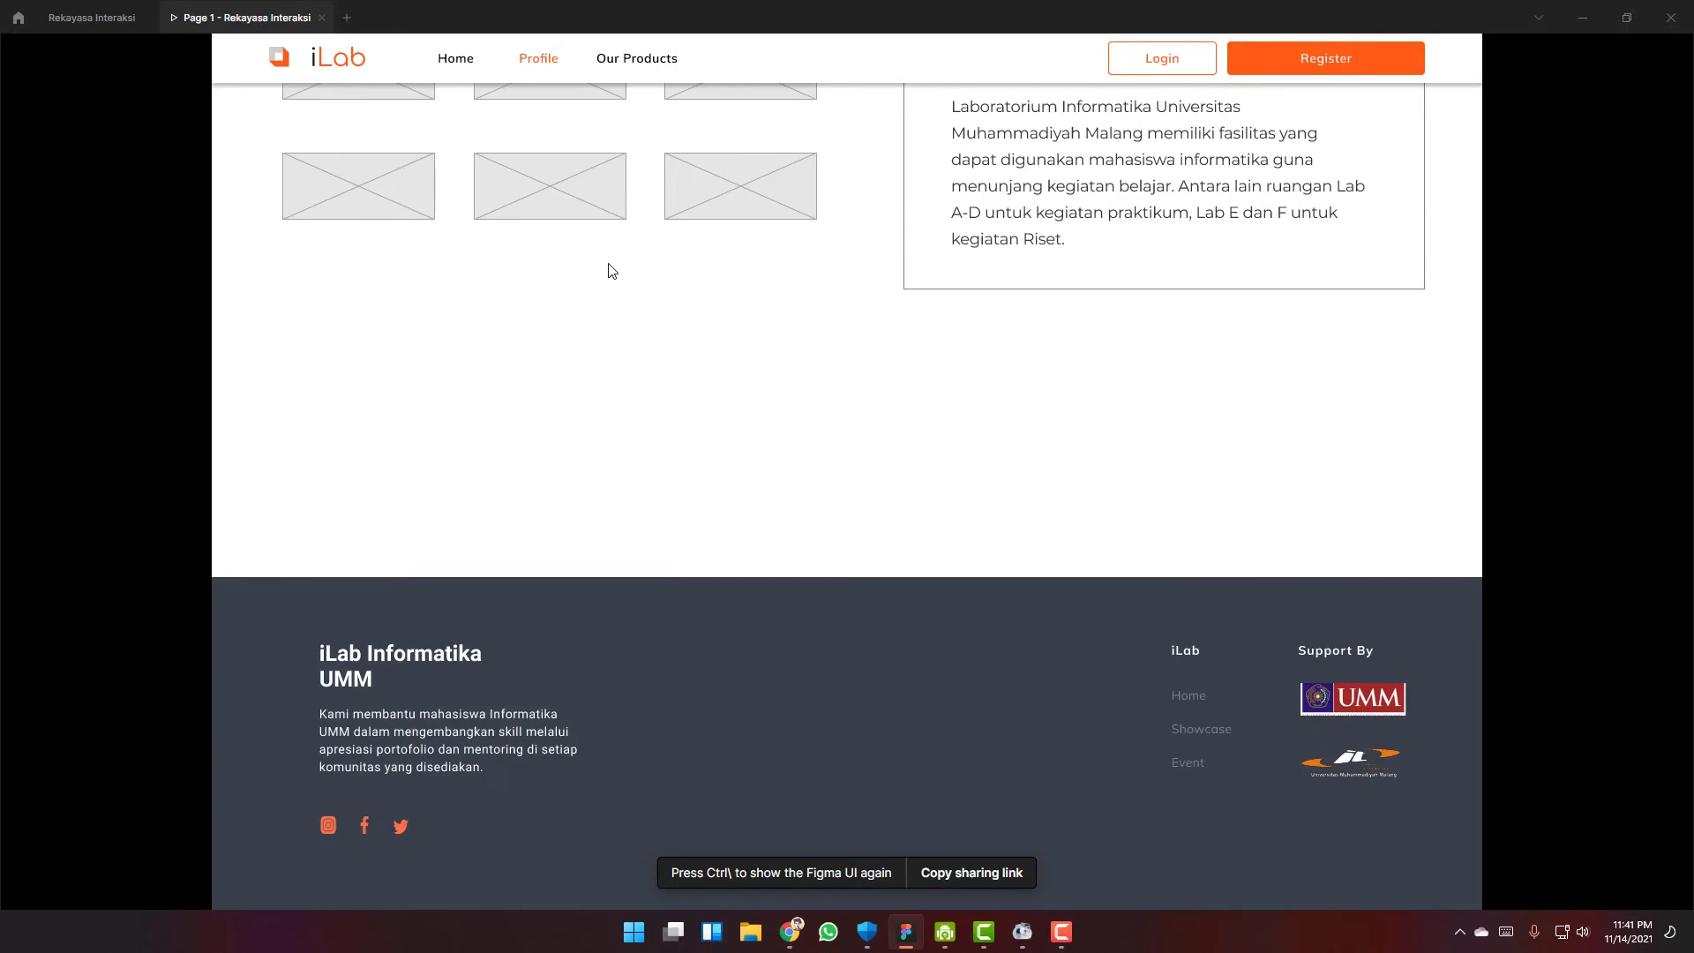